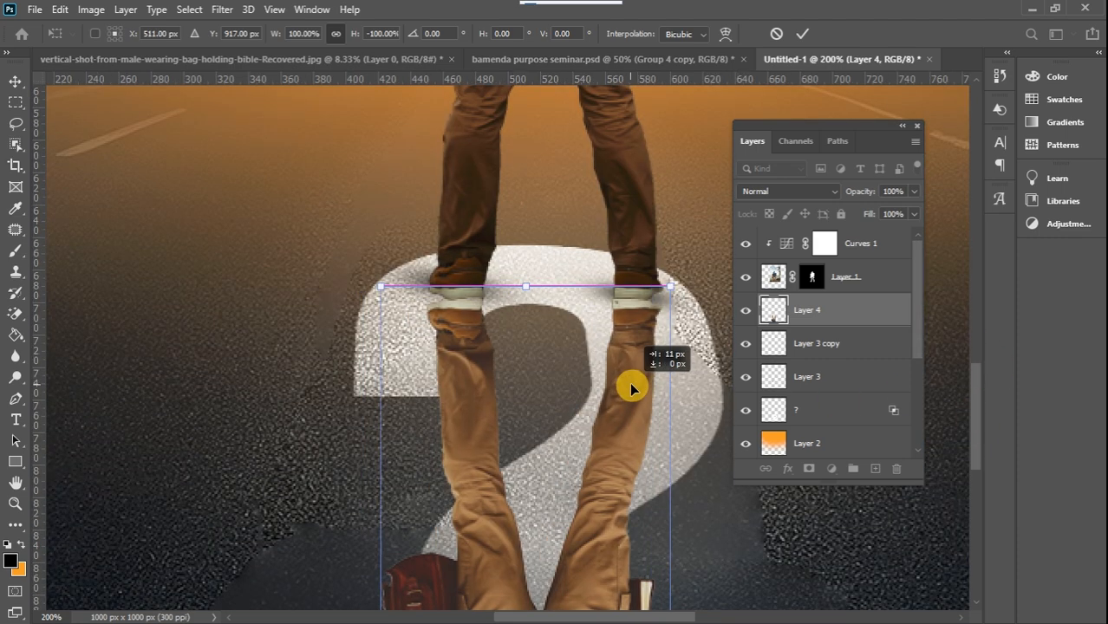
# Apply the transform of the flipped figure and darken it with a clipped Levels adjustment at output white level 19
pyautogui.press('Return')
pyautogui.click(832, 469)
pyautogui.click(854, 252)
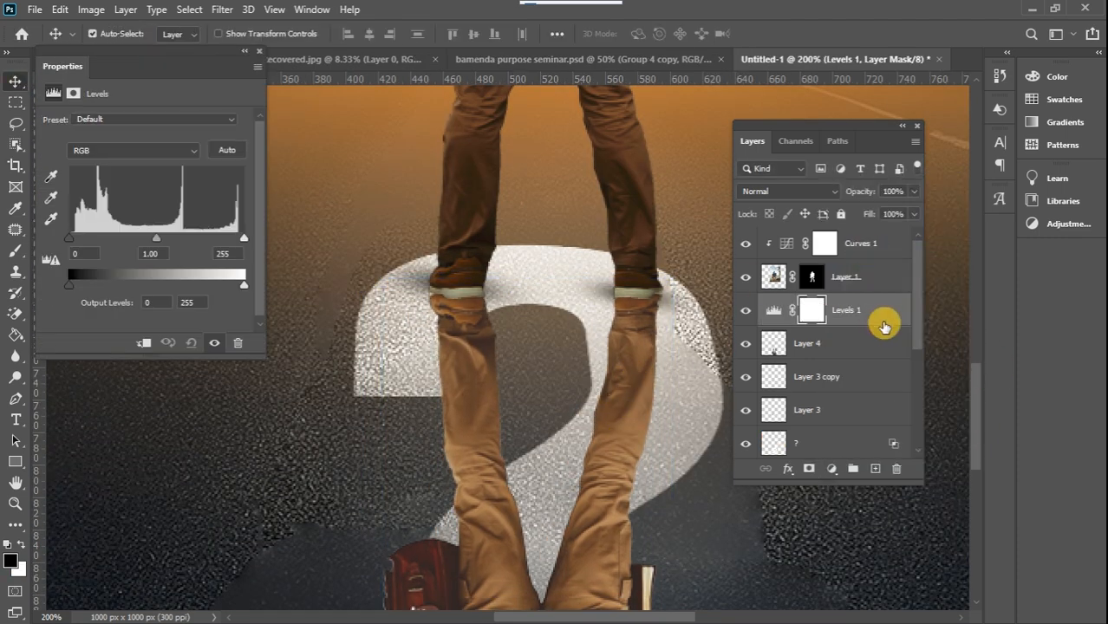
pyautogui.keyDown('alt'); pyautogui.click(877, 324); pyautogui.keyUp('alt')
pyautogui.moveTo(244, 285); pyautogui.dragTo(82, 284)
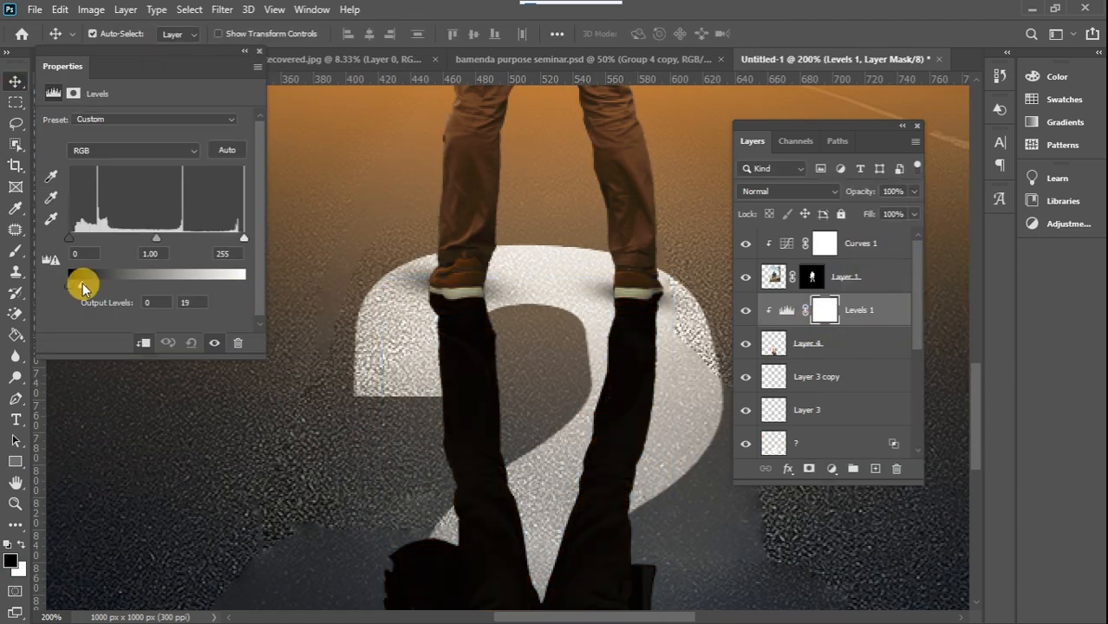
pyautogui.click(260, 51)
pyautogui.hotkey('ctrl', '-')
pyautogui.scroll(-3, 586, 363)
pyautogui.hotkey('ctrl', '+')
pyautogui.hotkey('ctrl', '-')
pyautogui.hotkey('ctrl', '-')
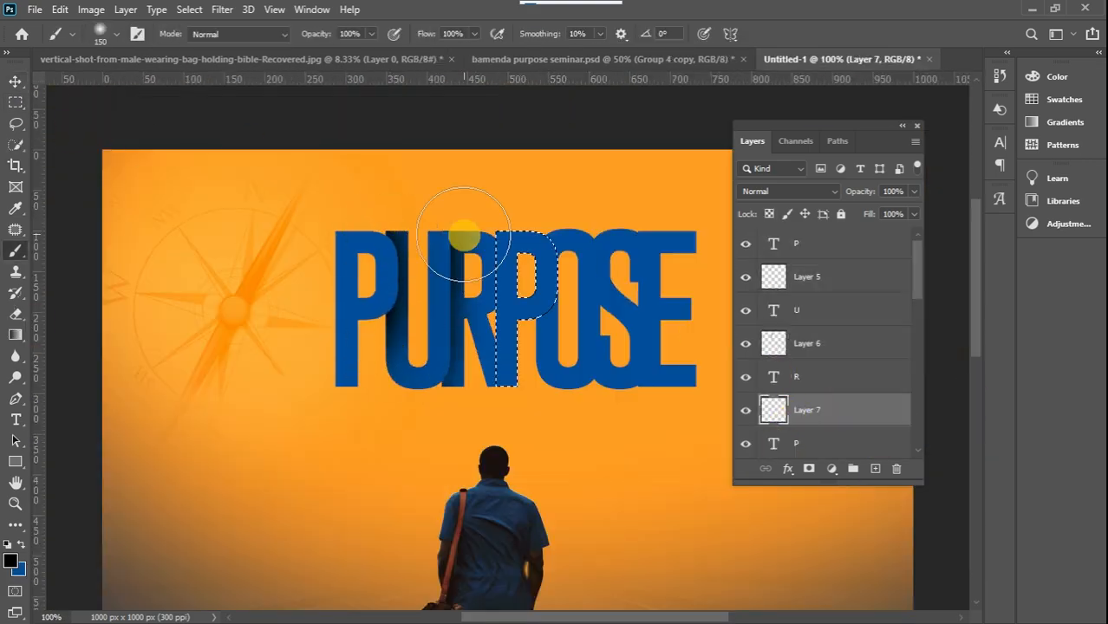
# Paint soft black shadows between the overlapping PURPOSE letters on new layers, using letter-shaped selections
pyautogui.moveTo(464, 234); pyautogui.dragTo(464, 372)
pyautogui.keyDown('ctrl'); pyautogui.click(774, 319); pyautogui.keyUp('ctrl')
pyautogui.click(875, 469)
pyautogui.keyDown('ctrl'); pyautogui.click(773, 386); pyautogui.keyUp('ctrl')
pyautogui.click(875, 469)
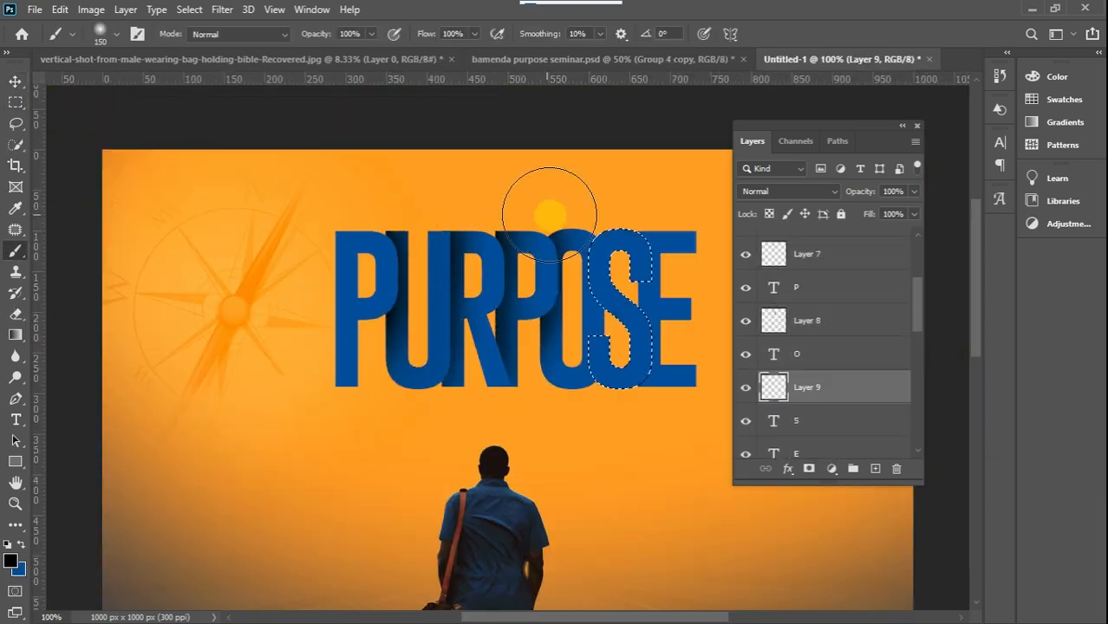
pyautogui.click(16, 252)
pyautogui.hotkey('ctrl', 'd')
# Group the PURPOSE letter and shadow layers as "purpose" and give the group a drop shadow
pyautogui.click(832, 244)
pyautogui.hotkey('ctrl', 'g')
pyautogui.click(1089, 207)
# Add the white text "seminar" over the PURPOSE title and free-transform it
pyautogui.click(16, 420)
pyautogui.write('seminar')
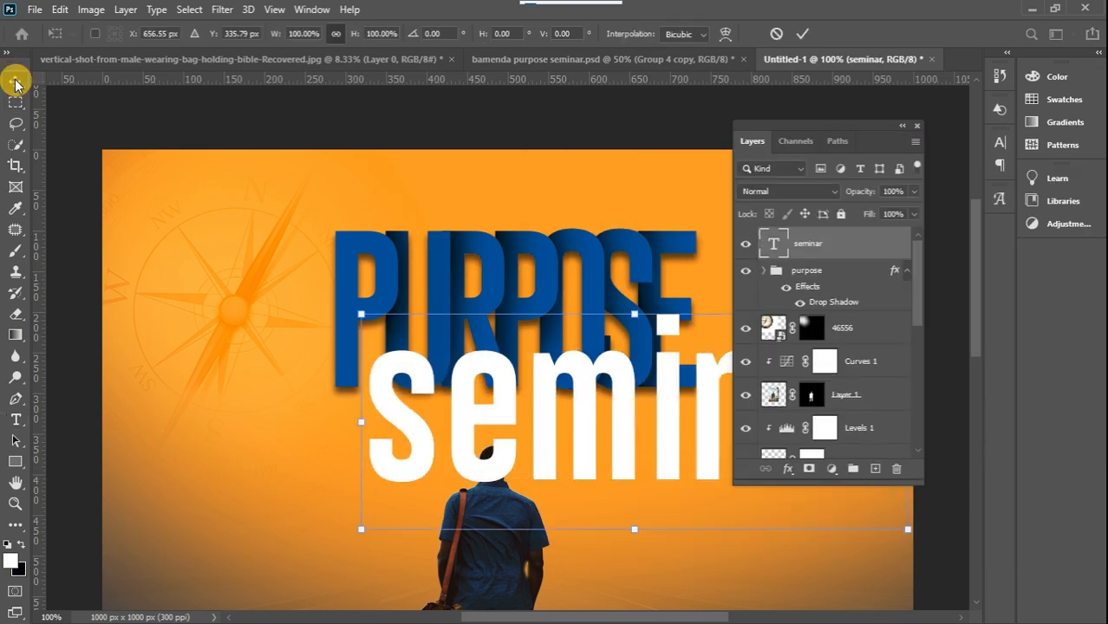
pyautogui.click(16, 81)
pyautogui.hotkey('ctrl', 't')
pyautogui.hotkey('ctrl', '-')
pyautogui.moveTo(824, 244); pyautogui.dragTo(823, 299)
pyautogui.hotkey('ctrl', '-')
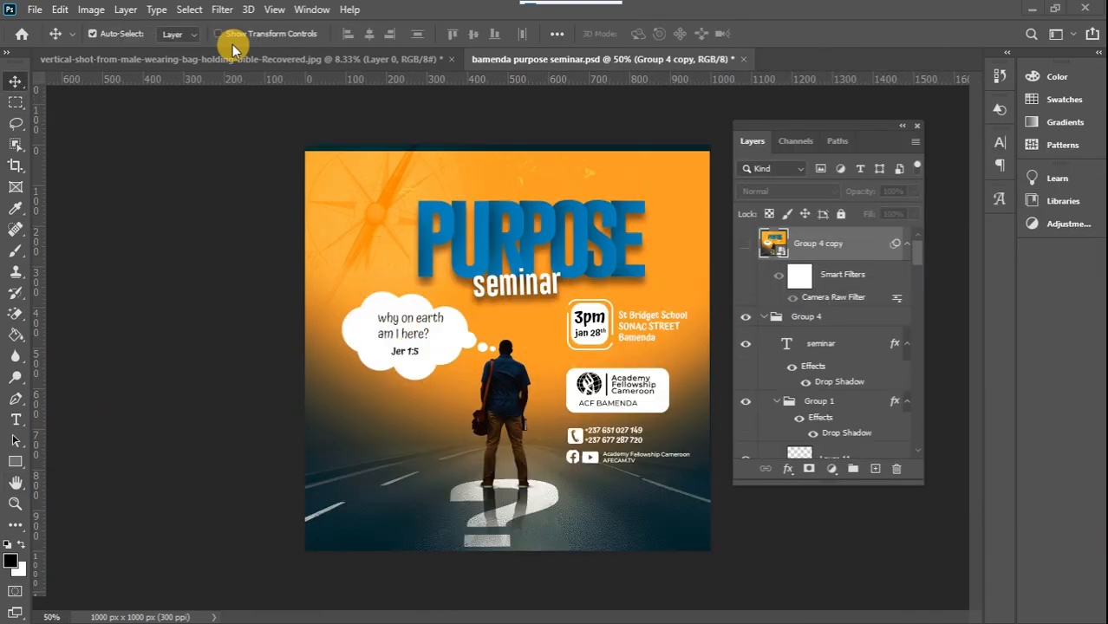
# Create a new document of 1000 × 1000 pixels at 300 pixels/inch with a white background
pyautogui.click(37, 10)
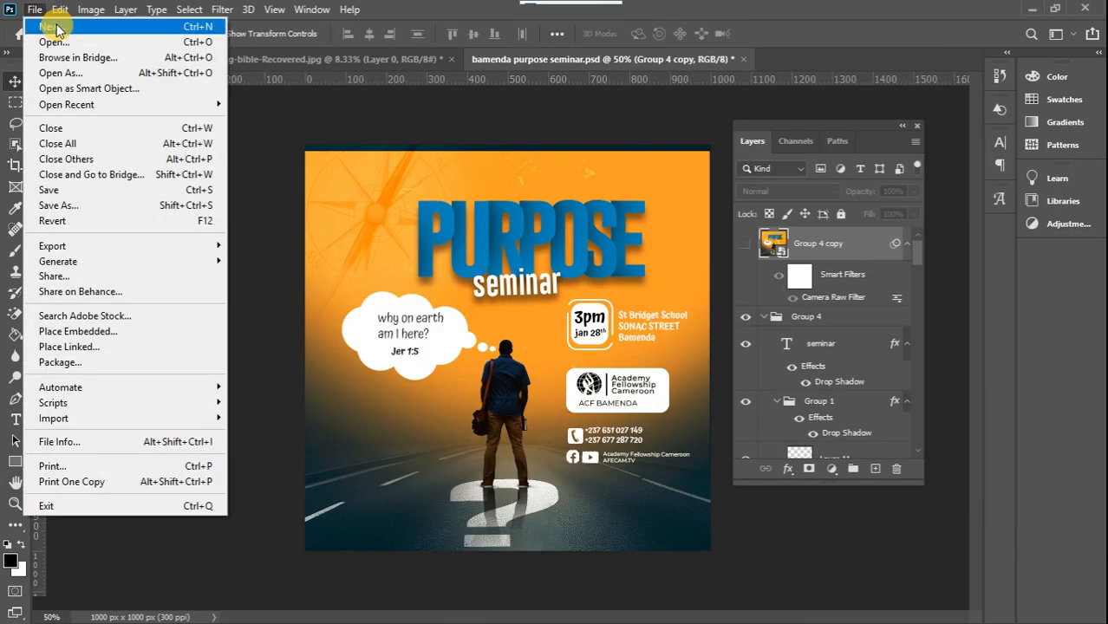
pyautogui.click(52, 25)
pyautogui.doubleClick(503, 184)
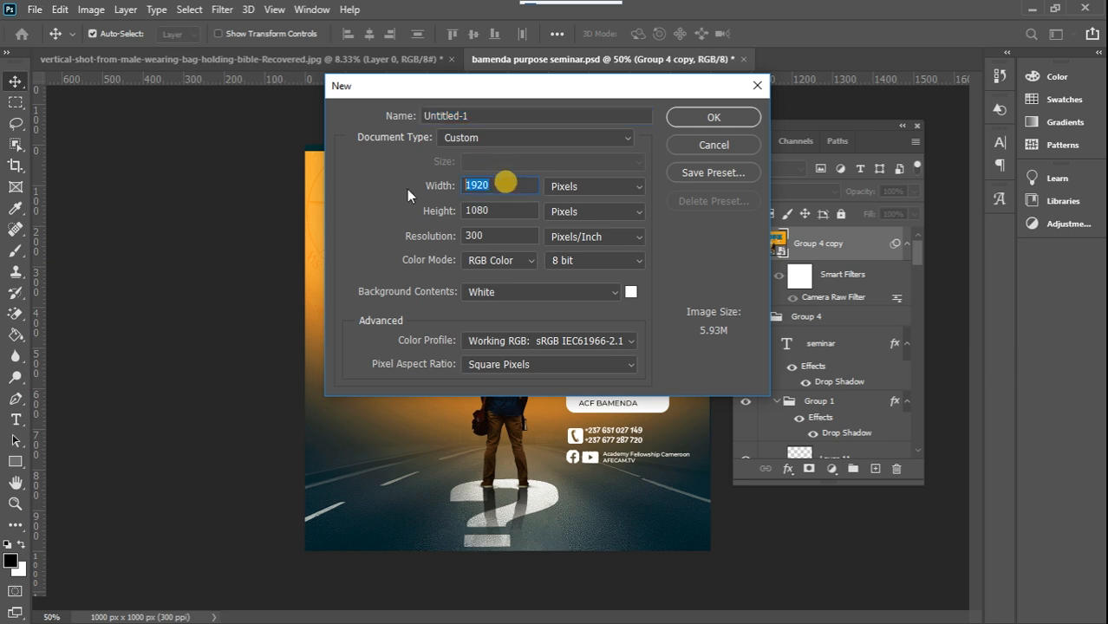
pyautogui.write('1000')
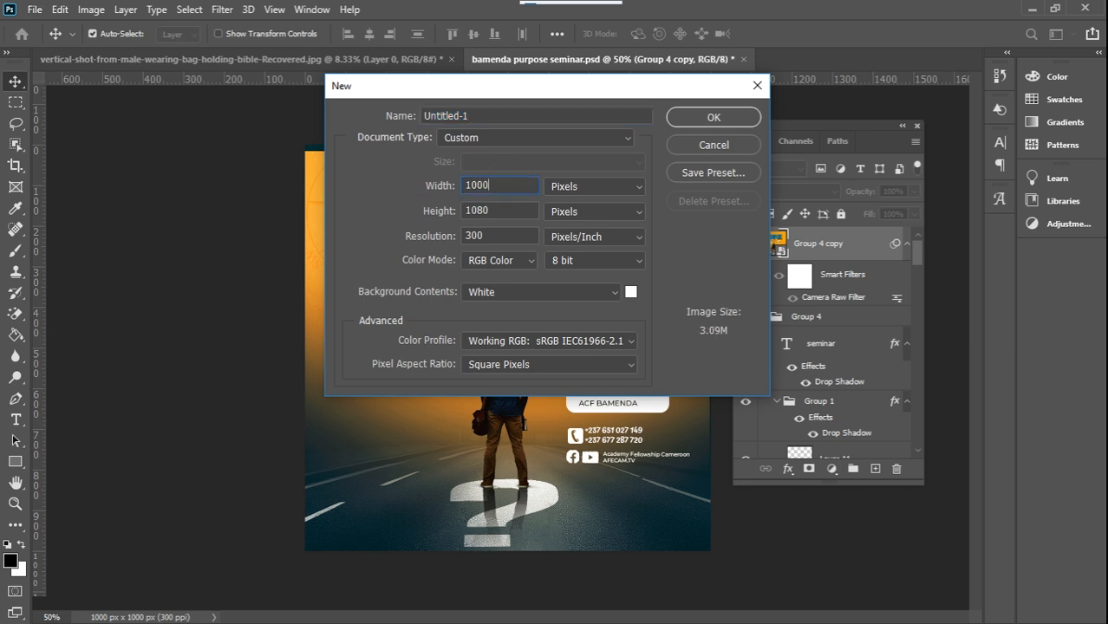
pyautogui.write('100')
pyautogui.click(411, 209)
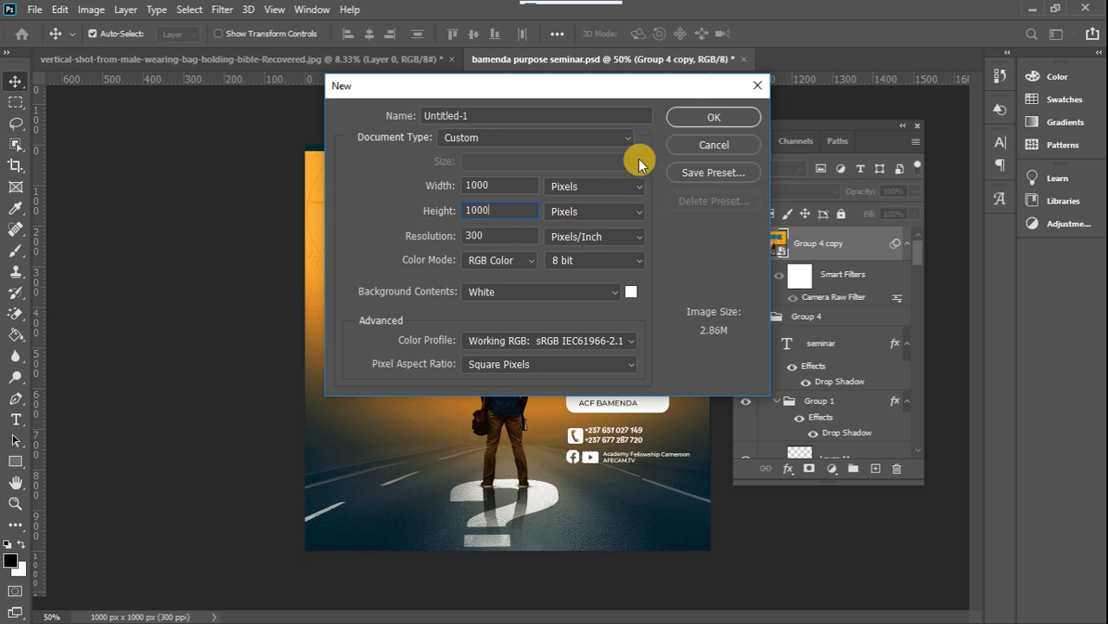
pyautogui.click(689, 116)
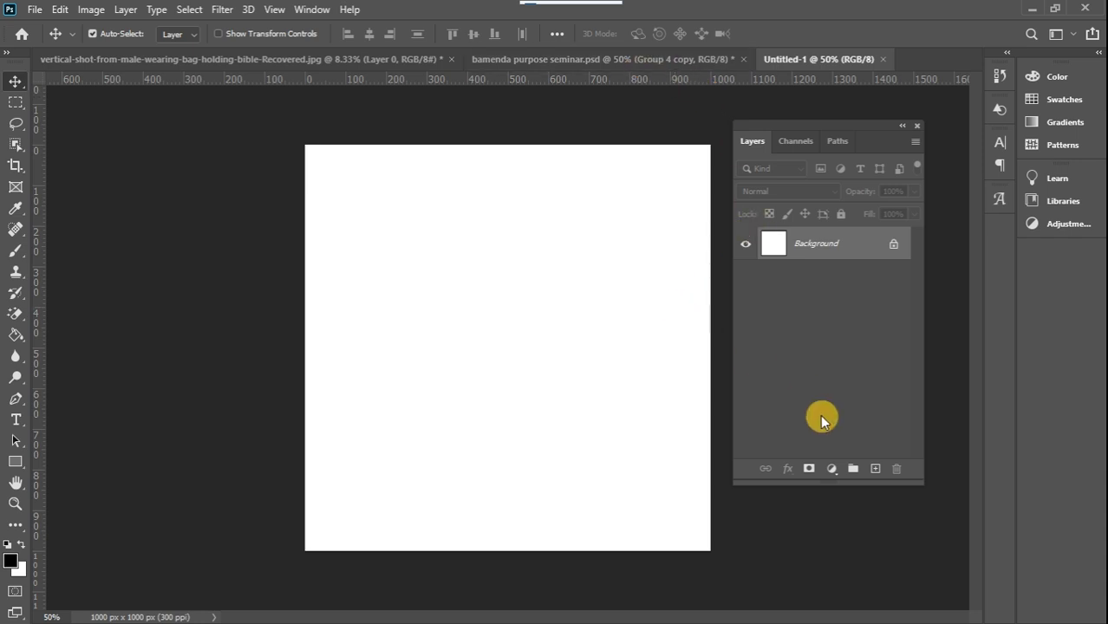
# Add a linear gradient fill layer above the background using the dark blue preset Blue_29
pyautogui.click(830, 473)
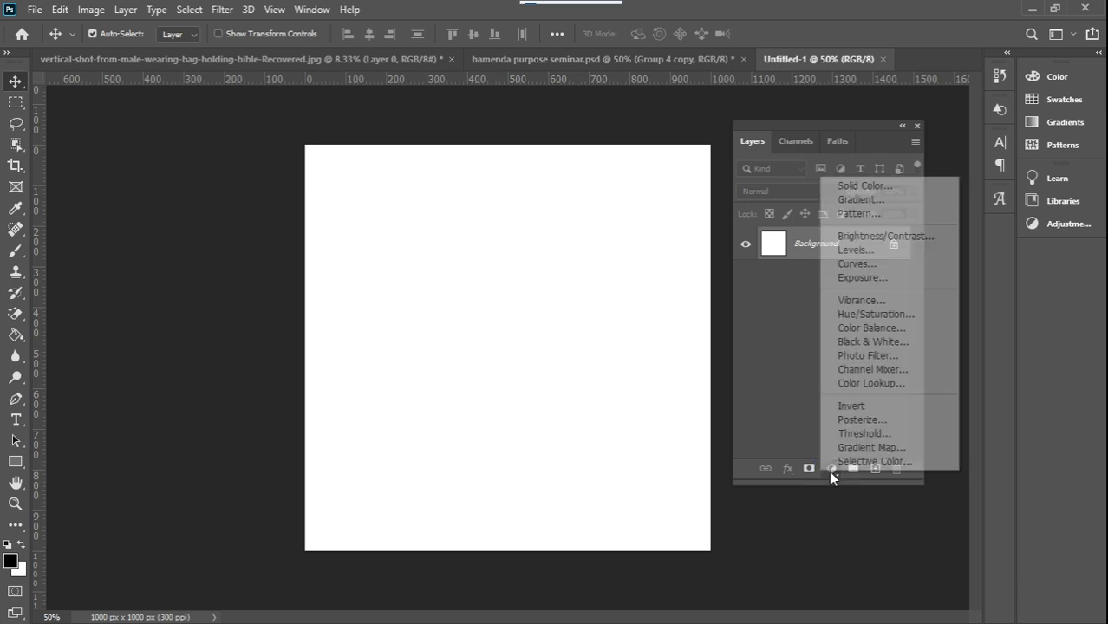
pyautogui.click(859, 199)
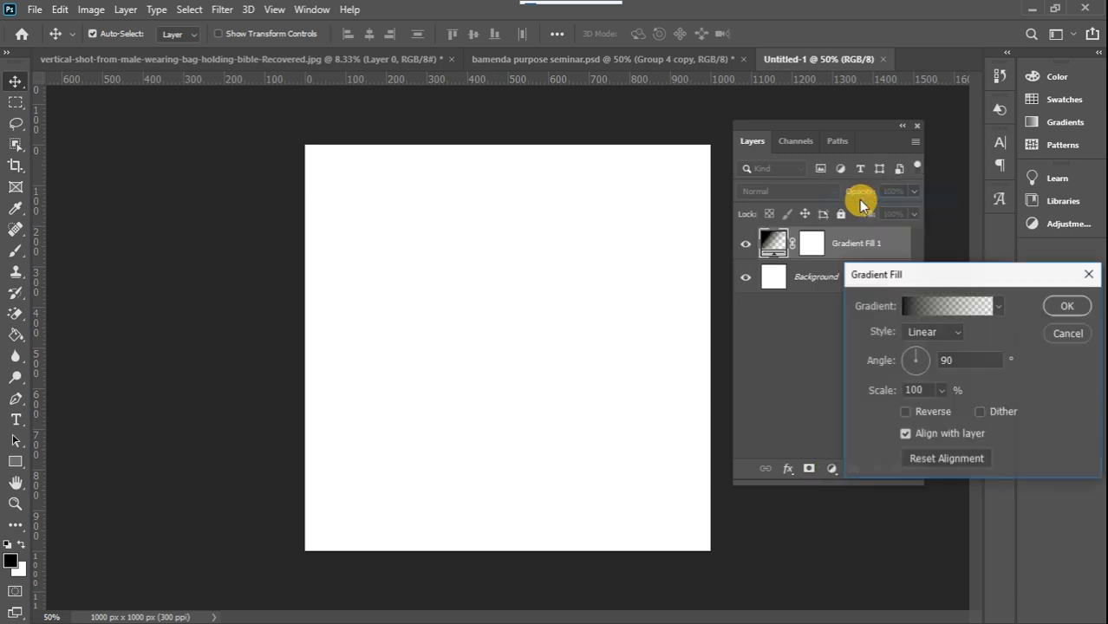
pyautogui.click(997, 306)
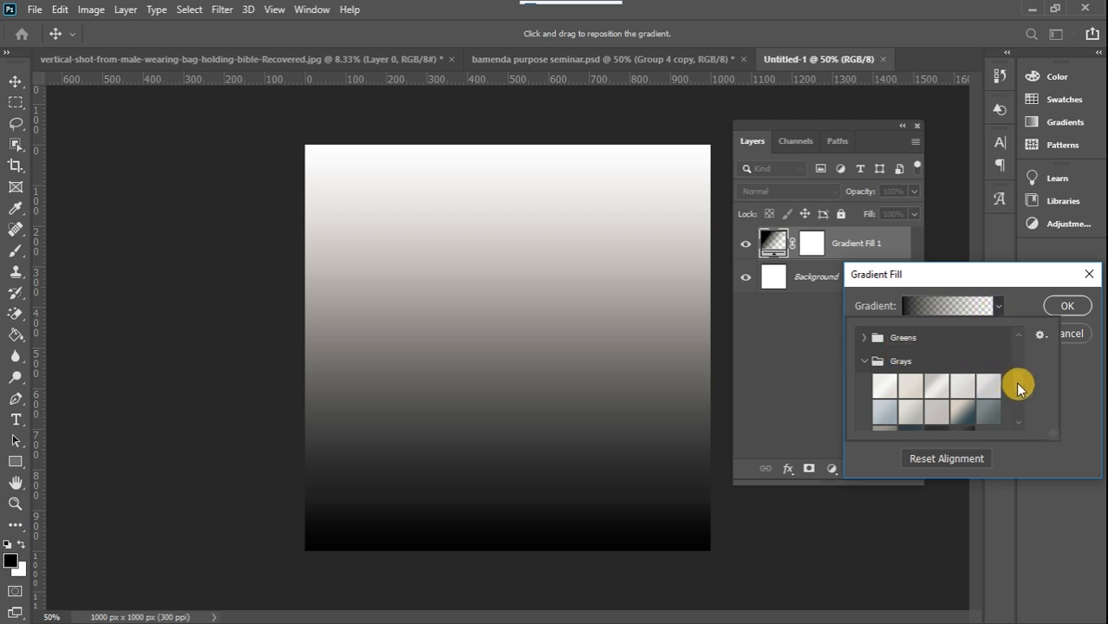
pyautogui.scroll(5, 1016, 382)
pyautogui.click(865, 354)
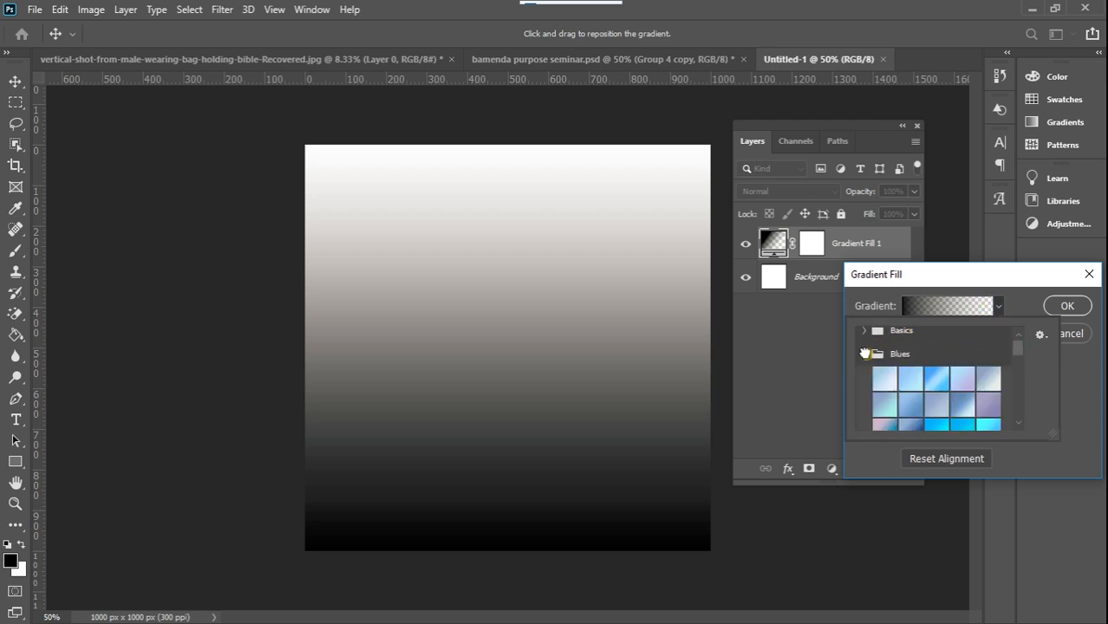
pyautogui.moveTo(1014, 351)
pyautogui.mouseDown()
pyautogui.moveTo(1019, 389)
pyautogui.moveTo(1014, 367)
pyautogui.mouseUp()
pyautogui.click(964, 379)
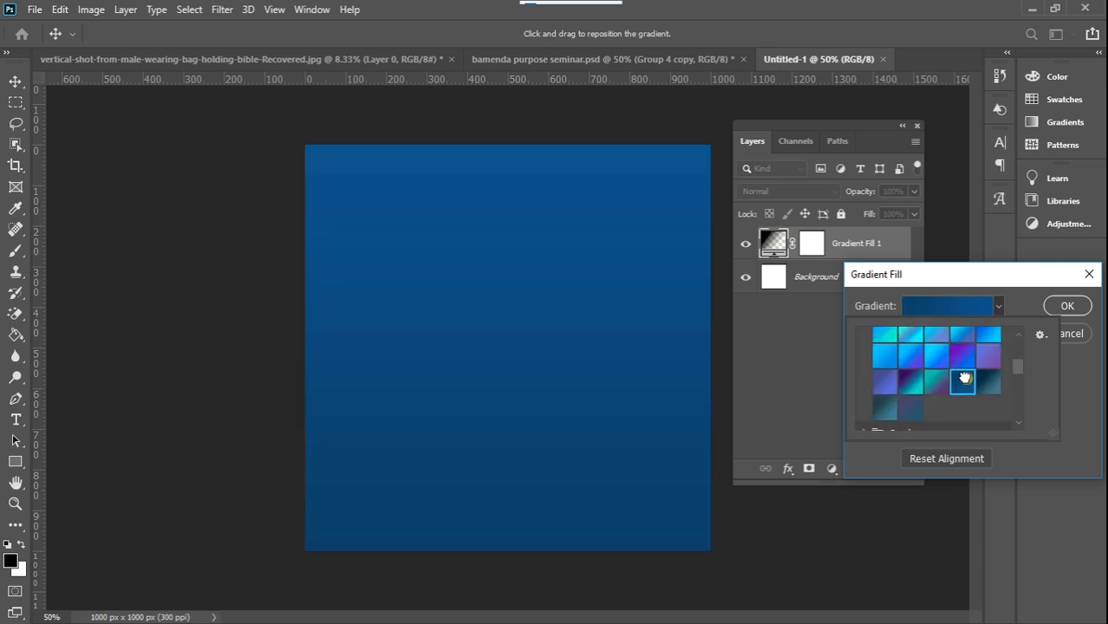
# Darken the gradient's start color stop to brightness 19%, color #0d1a31
pyautogui.click(990, 304)
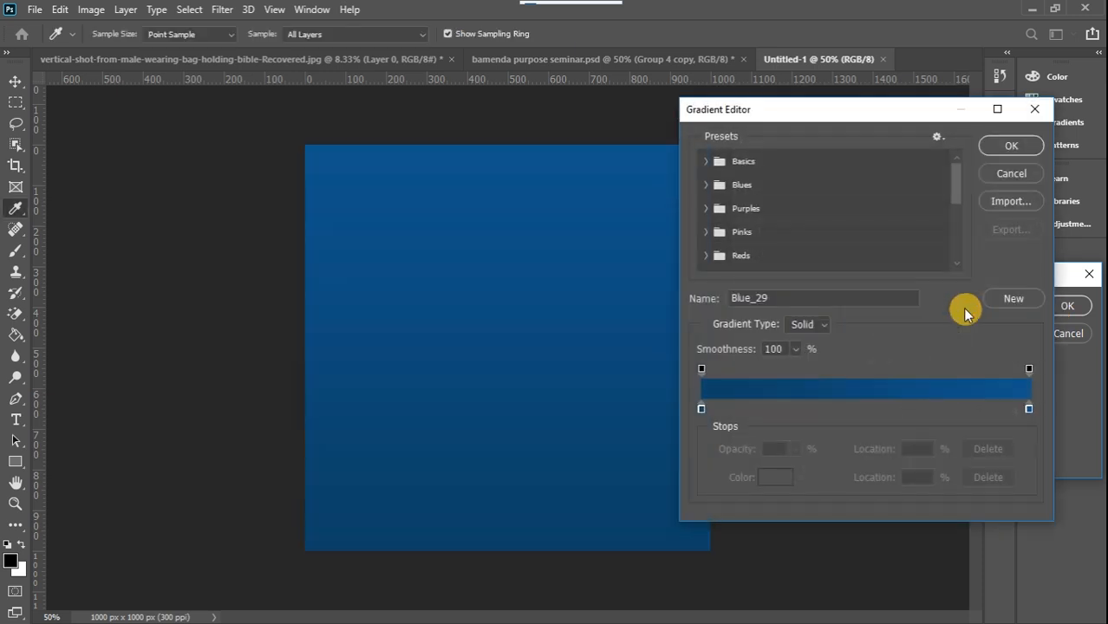
pyautogui.doubleClick(701, 408)
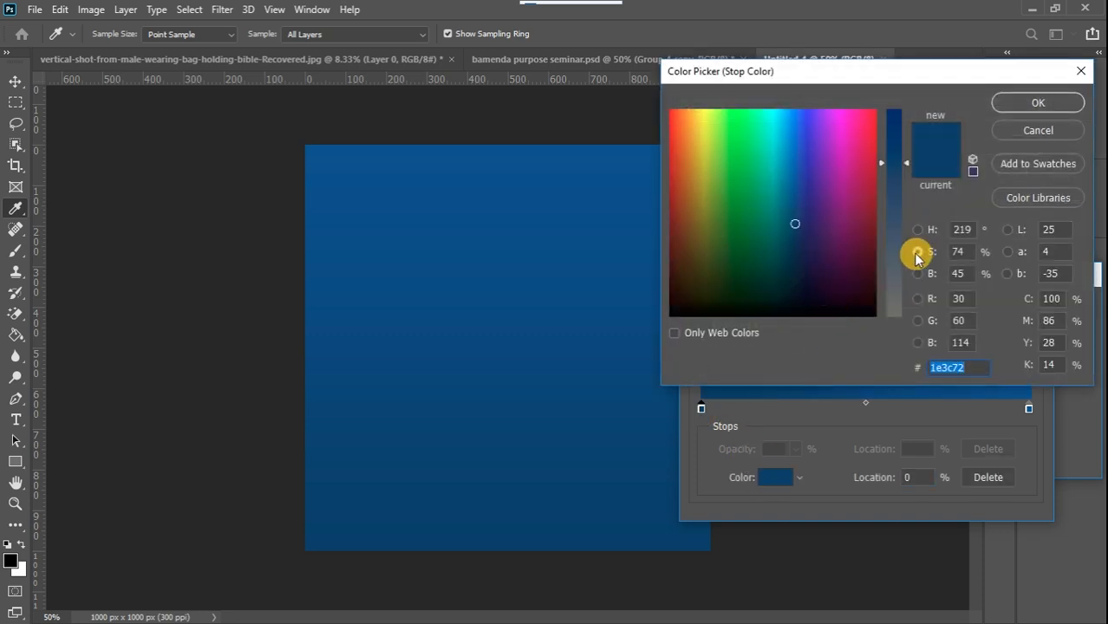
pyautogui.click(918, 274)
pyautogui.moveTo(904, 221); pyautogui.dragTo(905, 277)
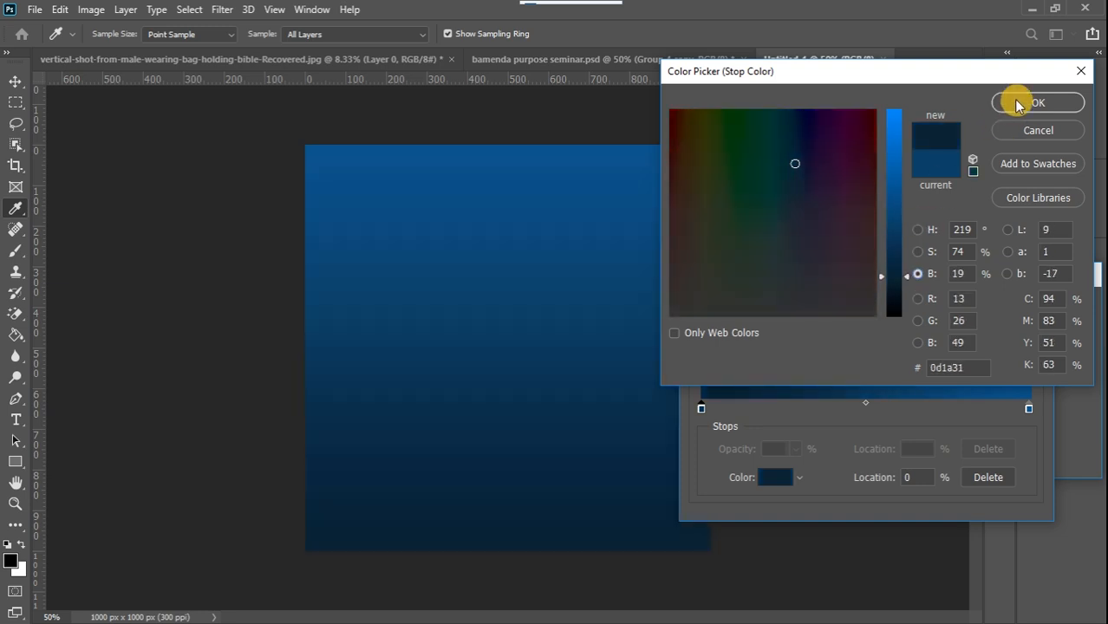
pyautogui.click(1019, 104)
# Darken the gradient's end color stop to a deep navy blue and apply the gradient fill
pyautogui.doubleClick(1029, 410)
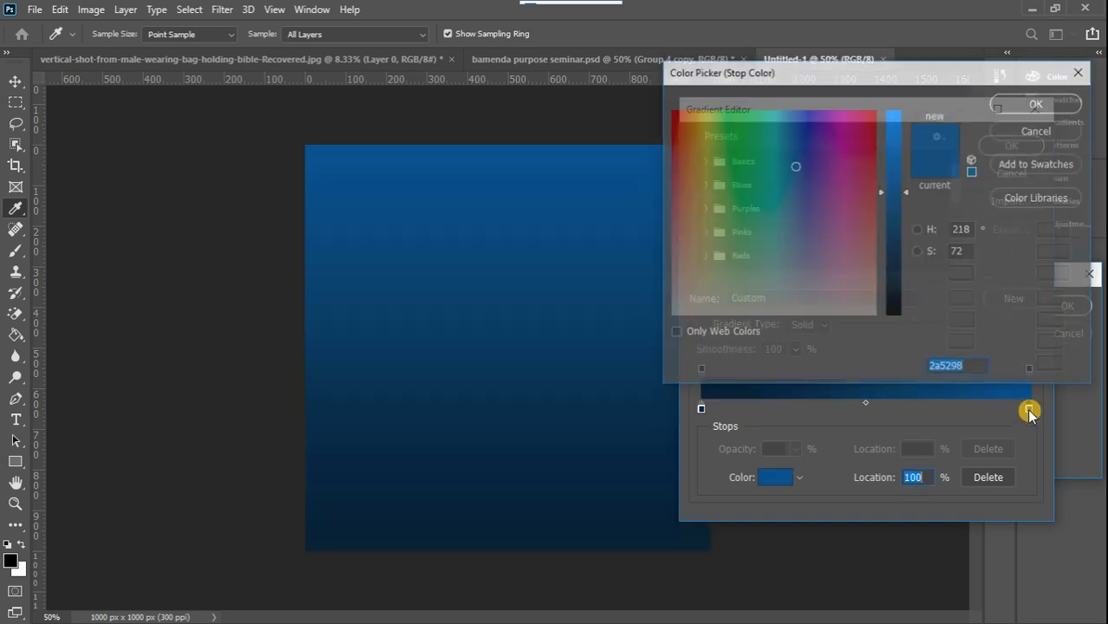
pyautogui.moveTo(904, 201); pyautogui.dragTo(902, 233)
pyautogui.click(1019, 104)
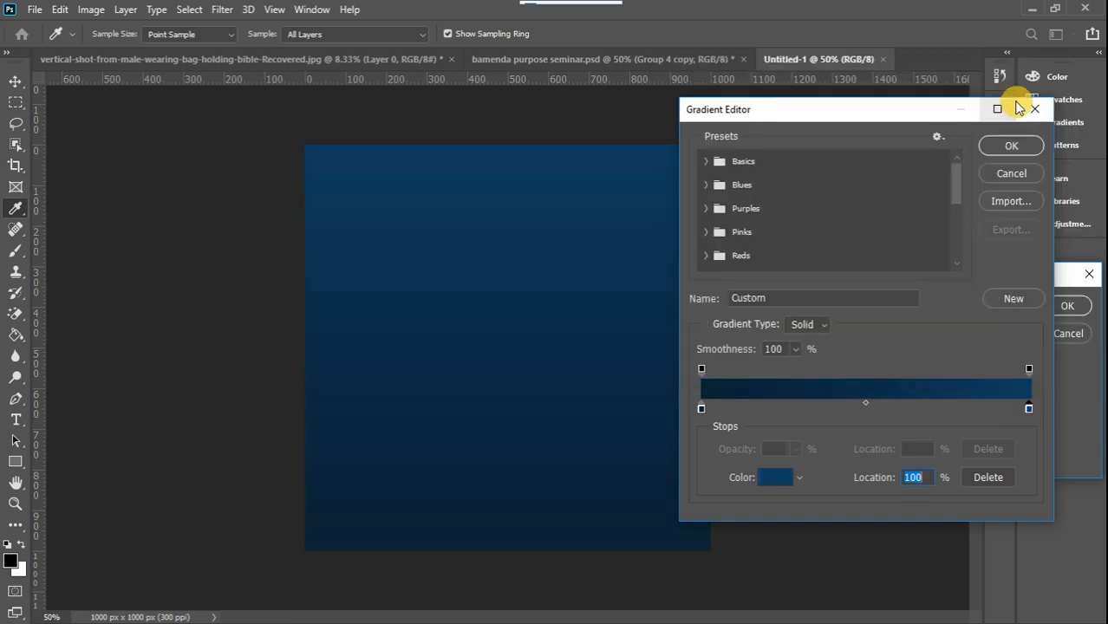
pyautogui.click(1014, 145)
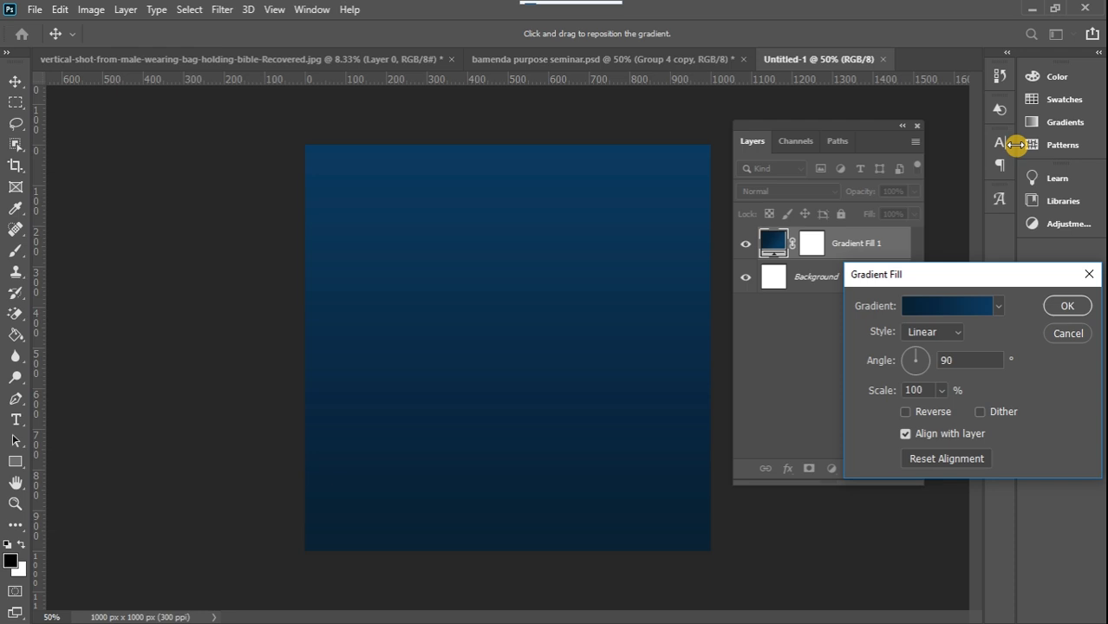
pyautogui.click(1061, 306)
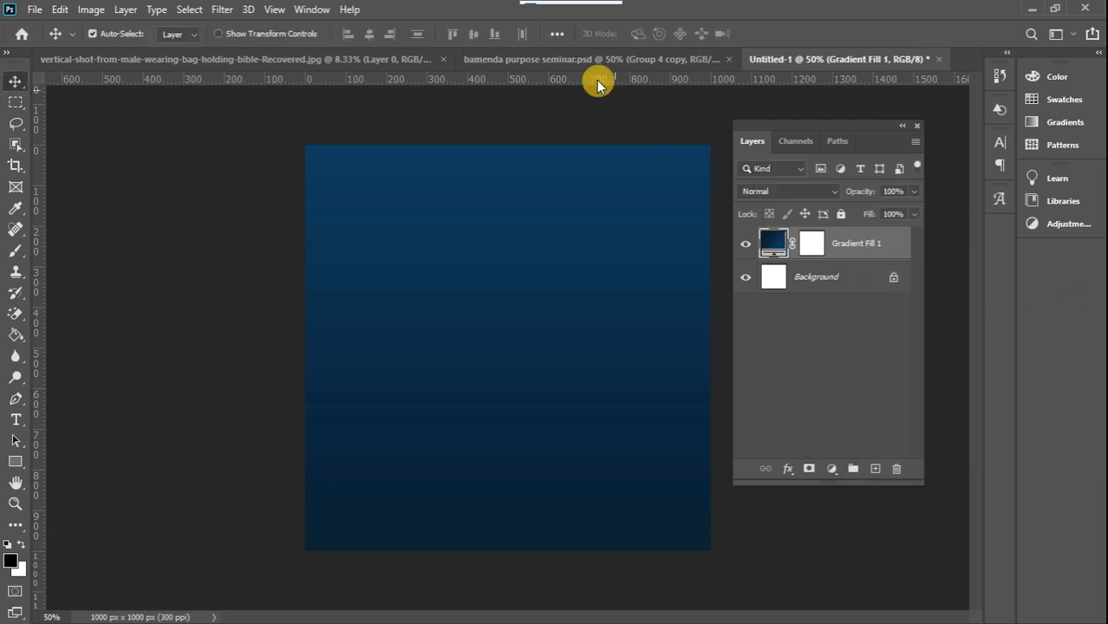
# Place the modern-skyscrapers street image from the USB drive above the gradient and scale it to about 15.07%, keeping its upper edge fixed
pyautogui.click(555, 60)
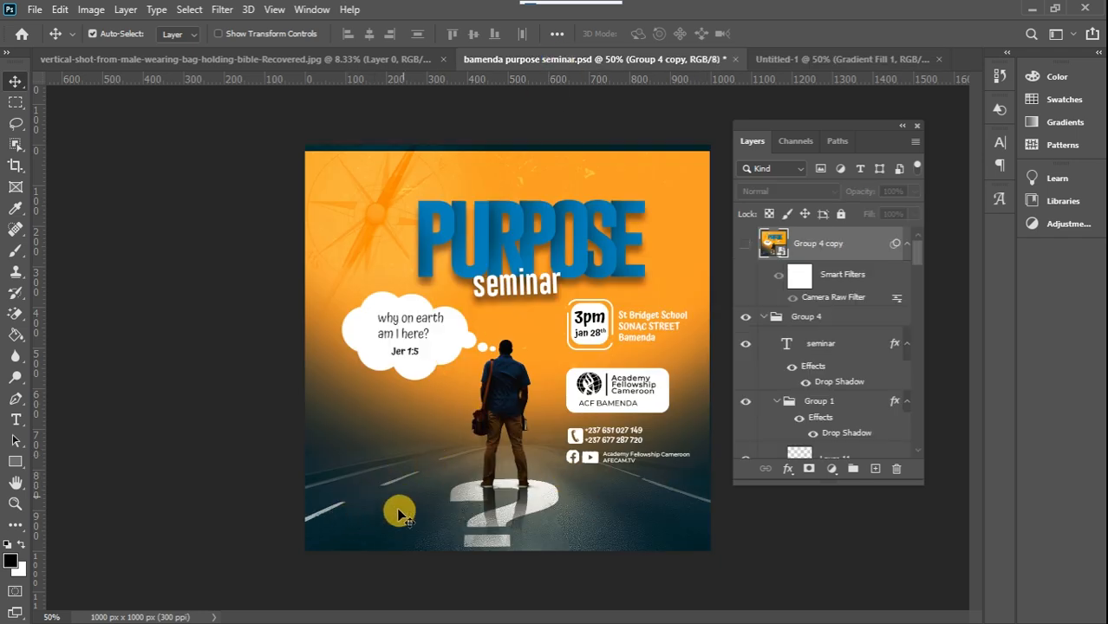
pyautogui.click(775, 59)
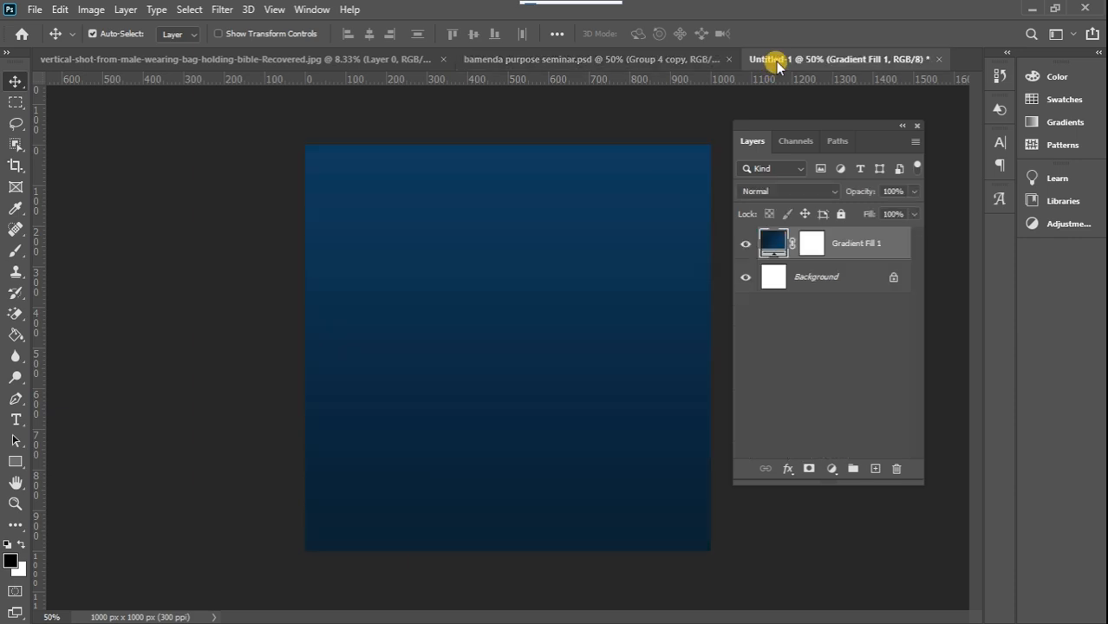
pyautogui.moveTo(1091, 257)
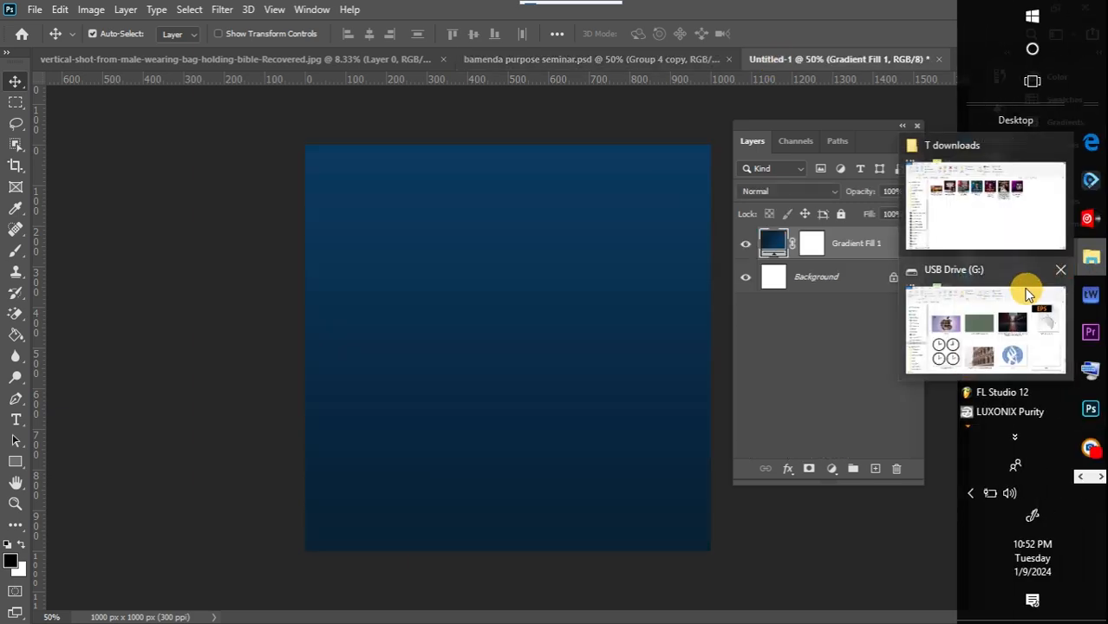
pyautogui.click(1016, 325)
pyautogui.click(689, 273)
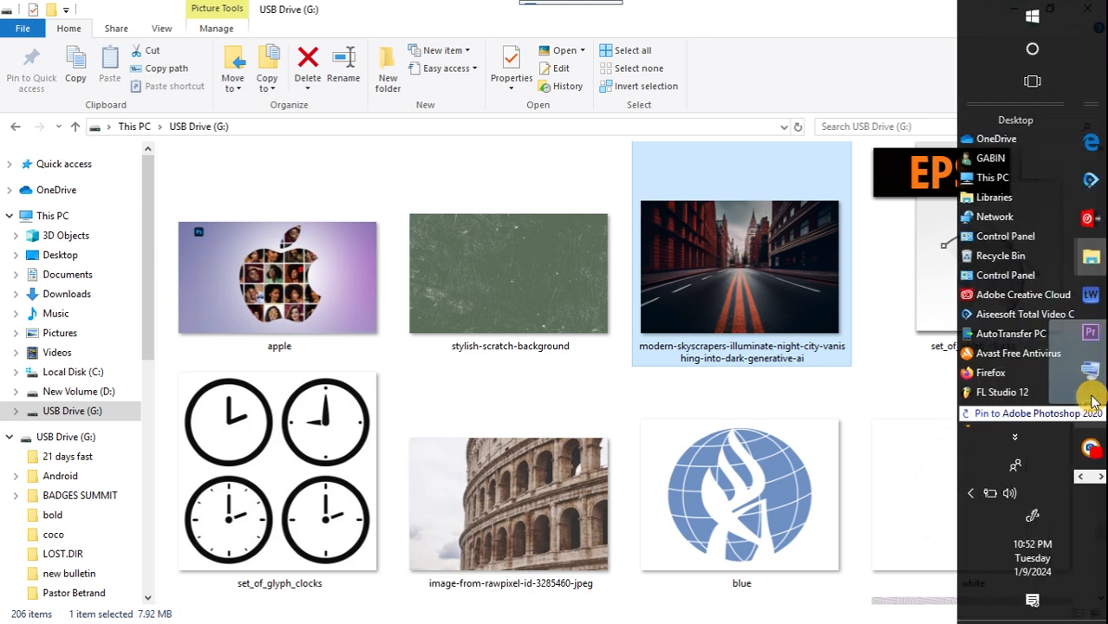
pyautogui.click(1092, 399)
pyautogui.moveTo(1094, 401); pyautogui.dragTo(511, 408)
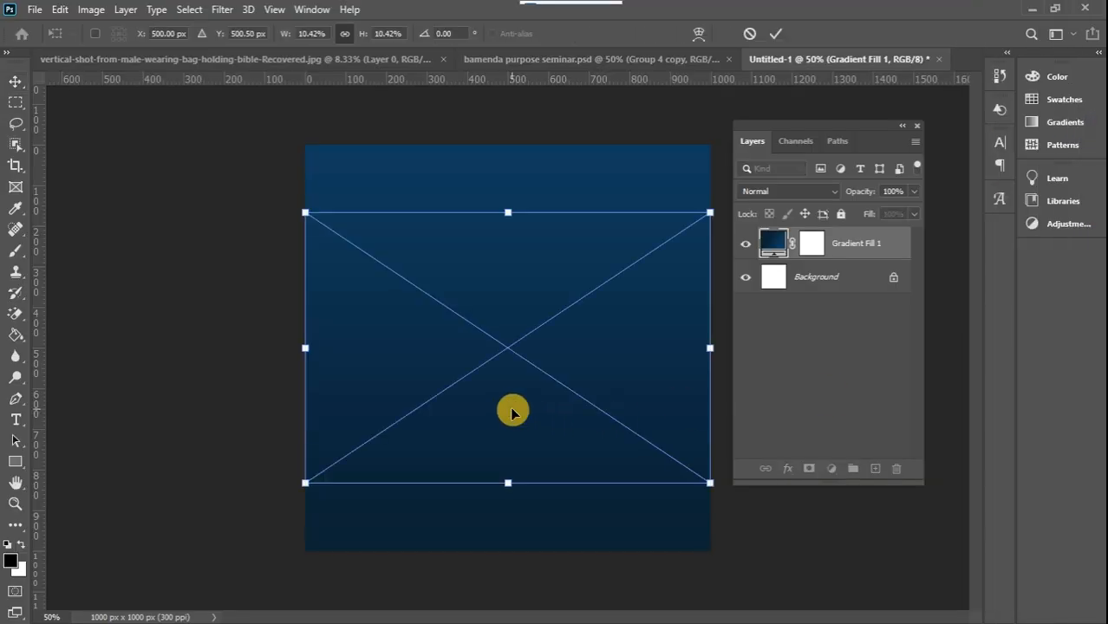
pyautogui.moveTo(510, 485); pyautogui.dragTo(477, 604)
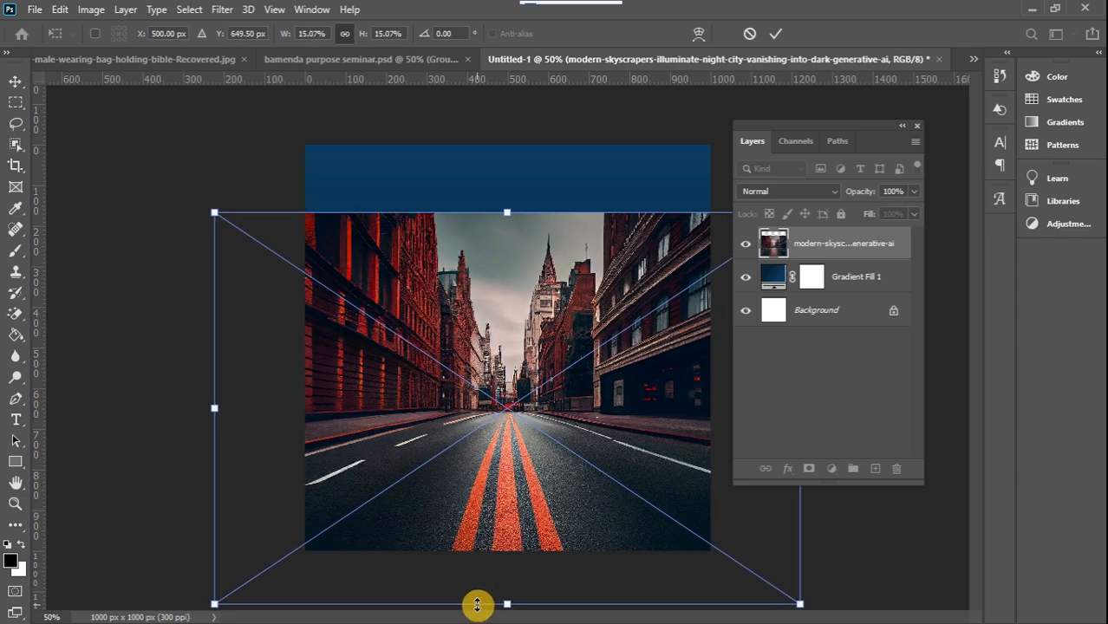
pyautogui.click(11, 83)
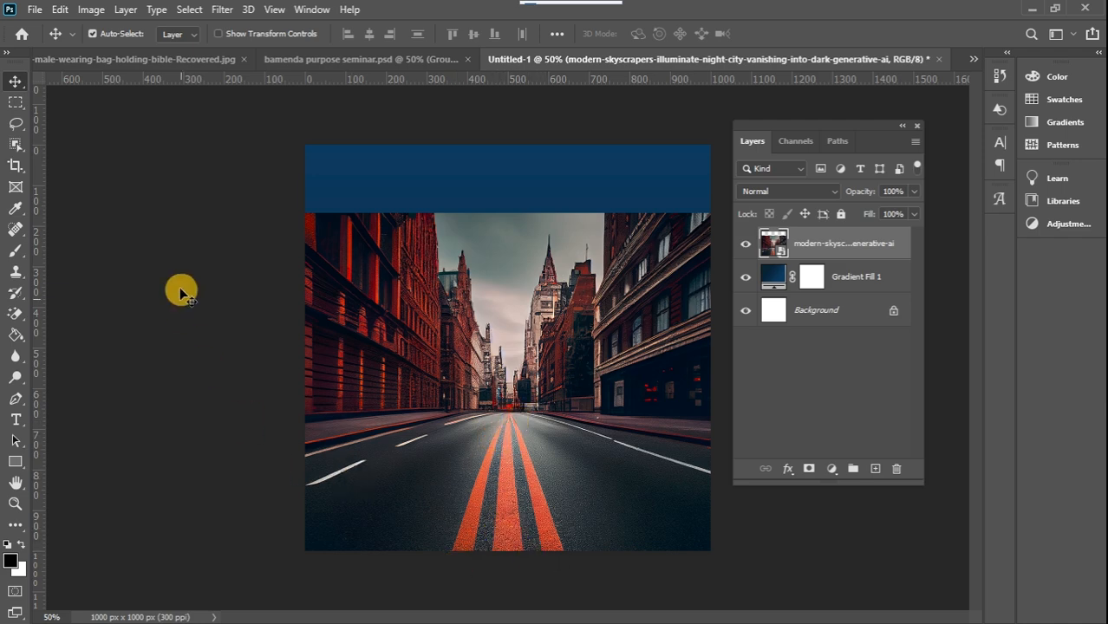
# Rasterize the street image and patch the upper part of the orange road lines with the plain asphalt beside them
pyautogui.click(22, 231)
pyautogui.click(67, 260)
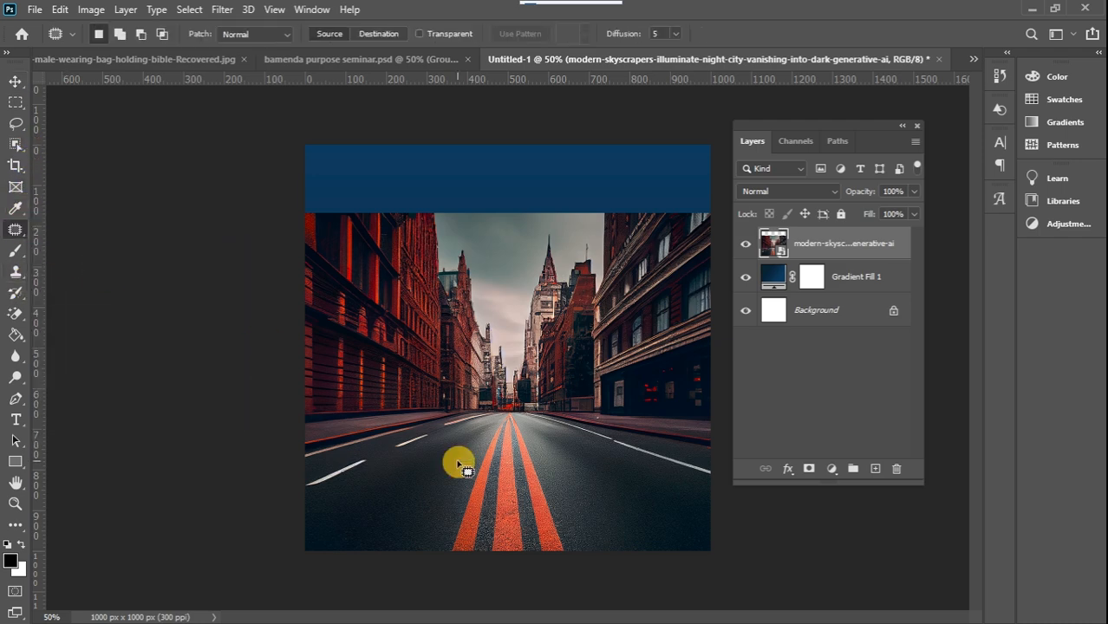
pyautogui.moveTo(497, 419)
pyautogui.mouseDown()
pyautogui.moveTo(460, 490)
pyautogui.moveTo(503, 499)
pyautogui.moveTo(535, 445)
pyautogui.mouseUp()
pyautogui.click(505, 441)
pyautogui.click(534, 258)
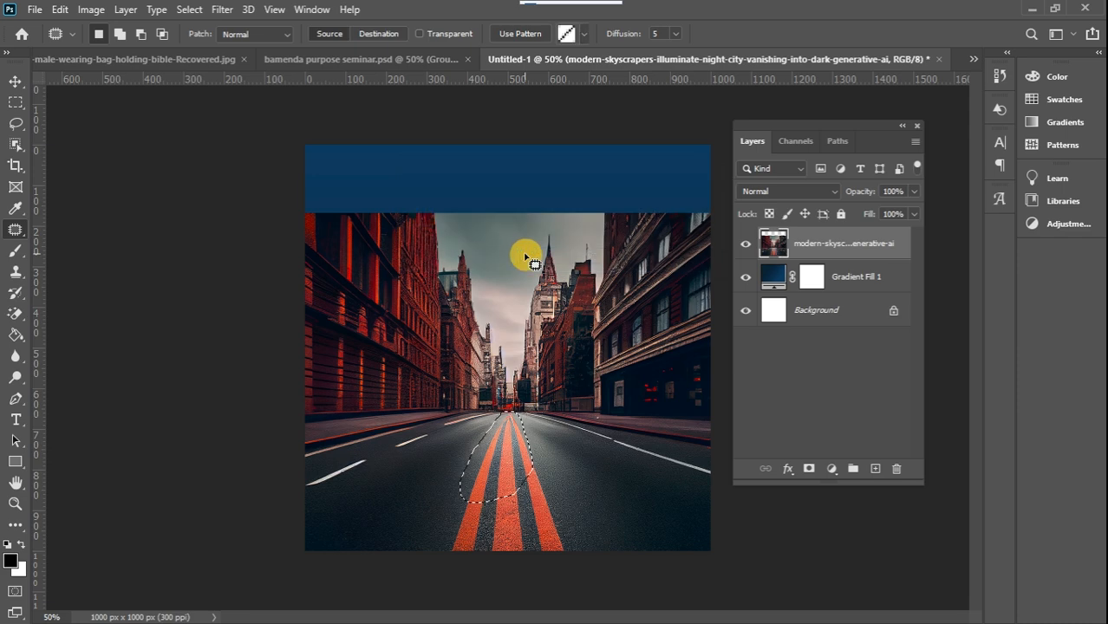
pyautogui.moveTo(507, 458)
pyautogui.mouseDown()
pyautogui.moveTo(426, 489)
pyautogui.moveTo(420, 505)
pyautogui.moveTo(485, 524)
pyautogui.moveTo(544, 515)
pyautogui.moveTo(547, 471)
pyautogui.moveTo(527, 459)
pyautogui.moveTo(506, 463)
pyautogui.moveTo(607, 486)
pyautogui.mouseUp()
pyautogui.click(617, 496)
# Patch the lower part of the orange road lines down to the canvas edge with neighbouring asphalt
pyautogui.moveTo(452, 548)
pyautogui.mouseDown()
pyautogui.moveTo(572, 566)
pyautogui.moveTo(558, 499)
pyautogui.moveTo(506, 487)
pyautogui.moveTo(468, 503)
pyautogui.moveTo(612, 511)
pyautogui.mouseUp()
pyautogui.click(611, 509)
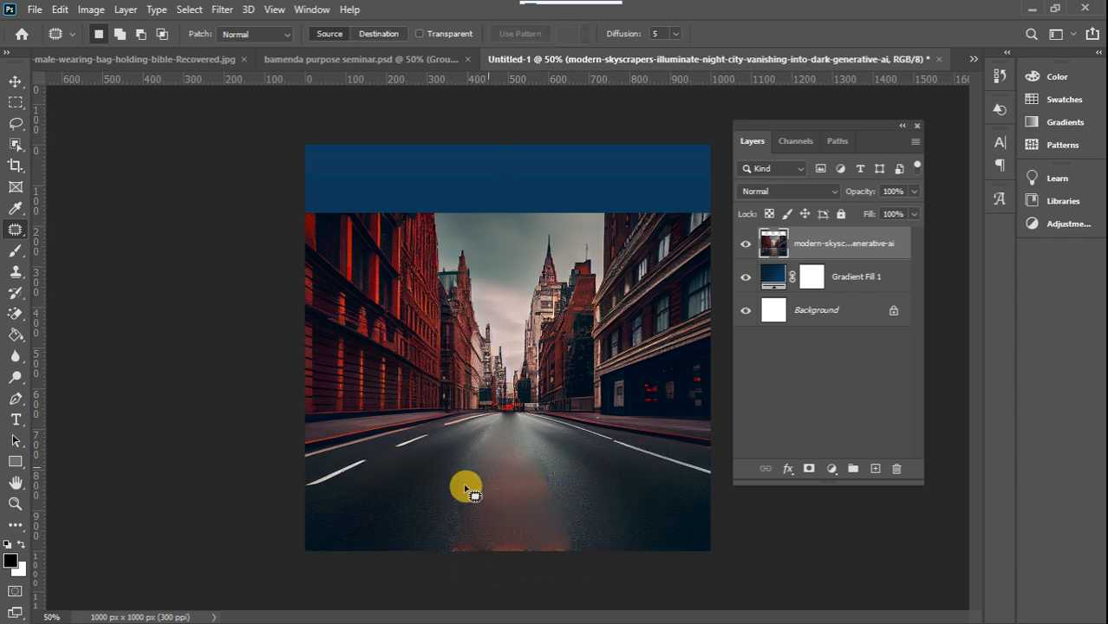
pyautogui.moveTo(446, 546)
pyautogui.mouseDown()
pyautogui.moveTo(582, 568)
pyautogui.moveTo(562, 539)
pyautogui.moveTo(446, 534)
pyautogui.moveTo(496, 544)
pyautogui.moveTo(633, 529)
pyautogui.mouseUp()
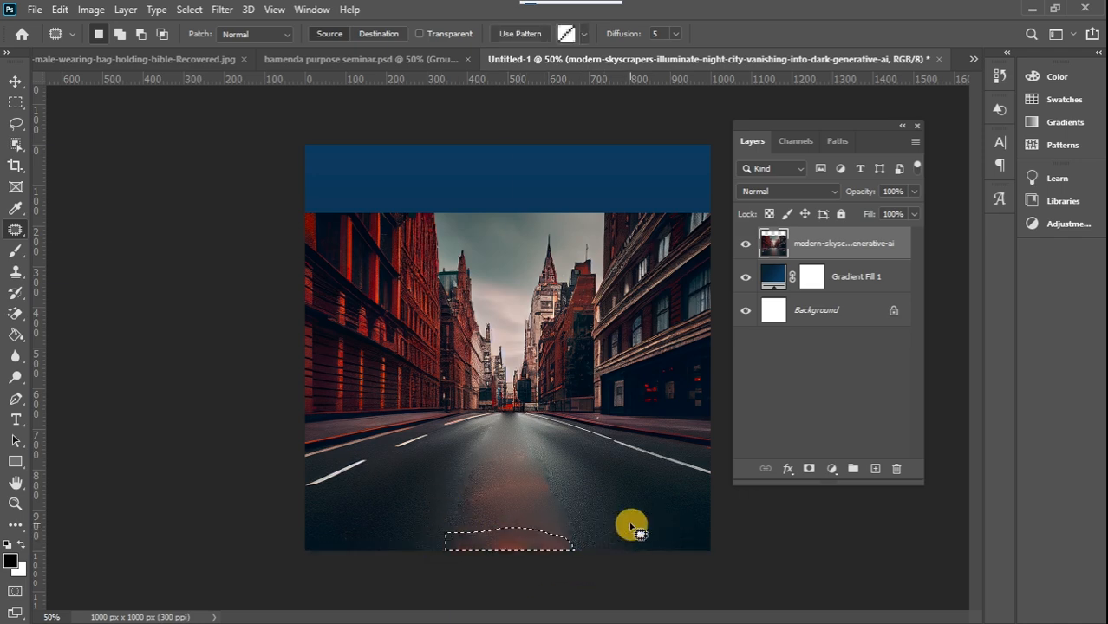
pyautogui.click(15, 81)
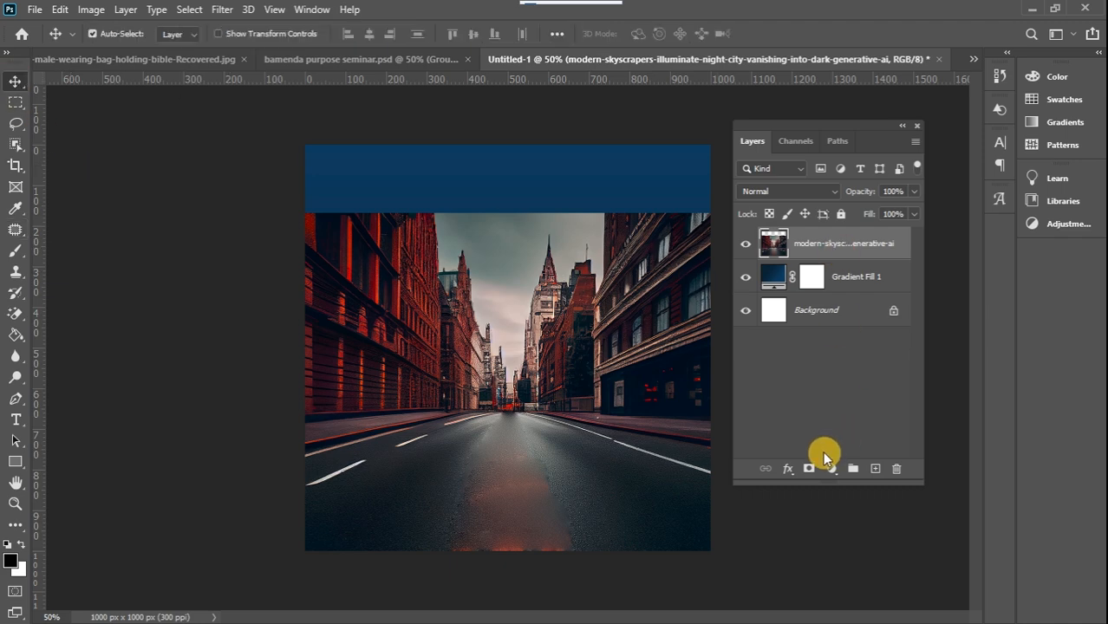
# Add a layer mask to the street image and paint it black with a 1000 px, 0% hardness brush to fade out the buildings and sky
pyautogui.click(808, 469)
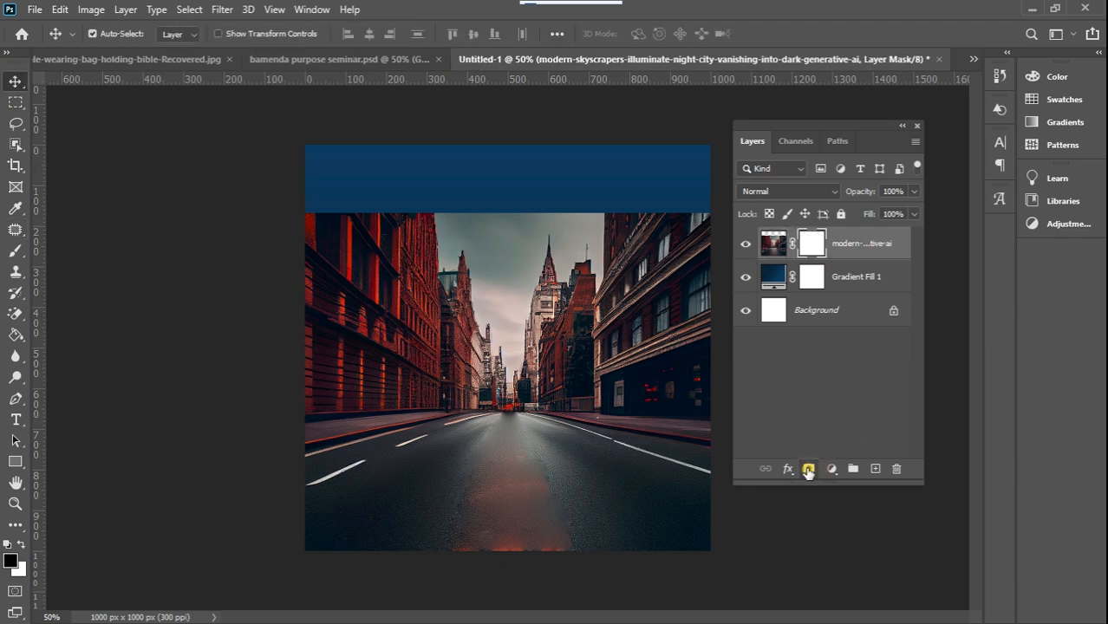
pyautogui.click(16, 252)
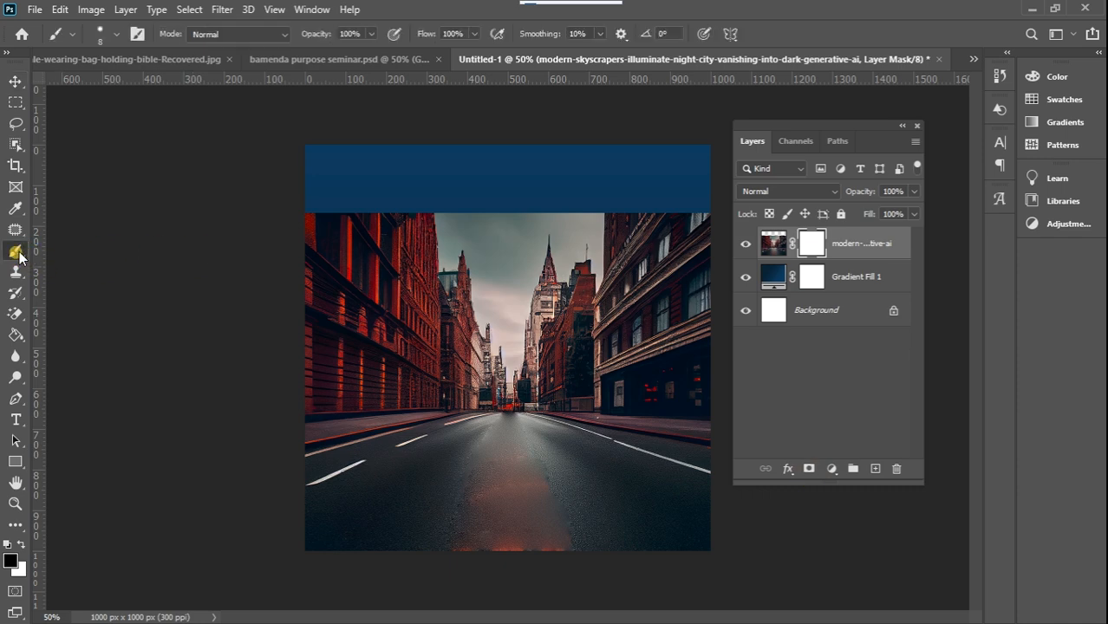
pyautogui.rightClick(471, 291)
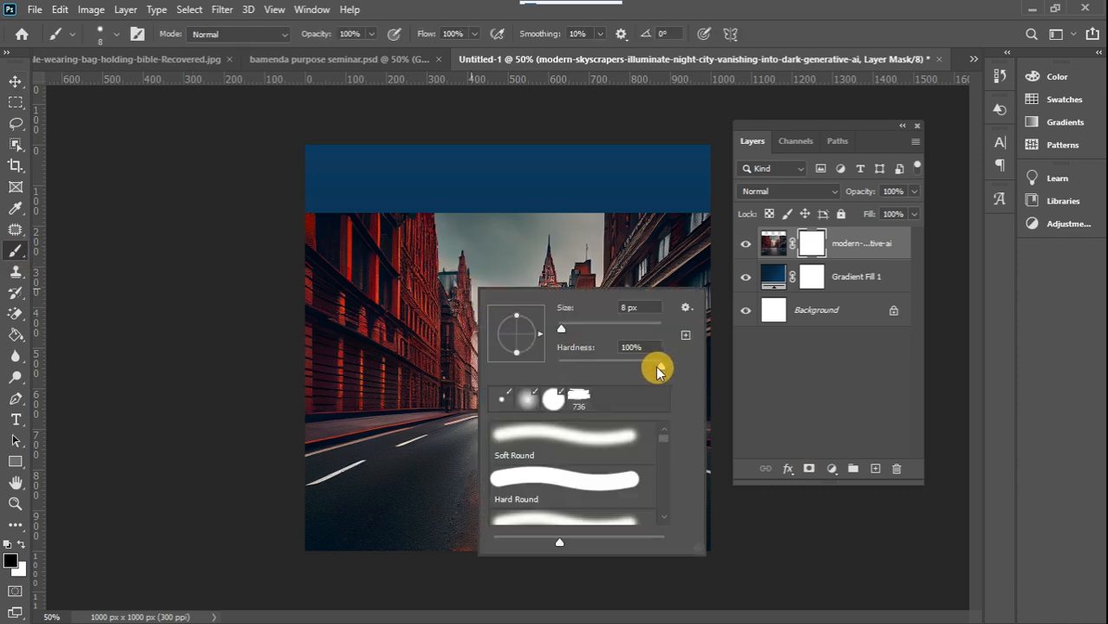
pyautogui.moveTo(541, 371); pyautogui.dragTo(541, 371)
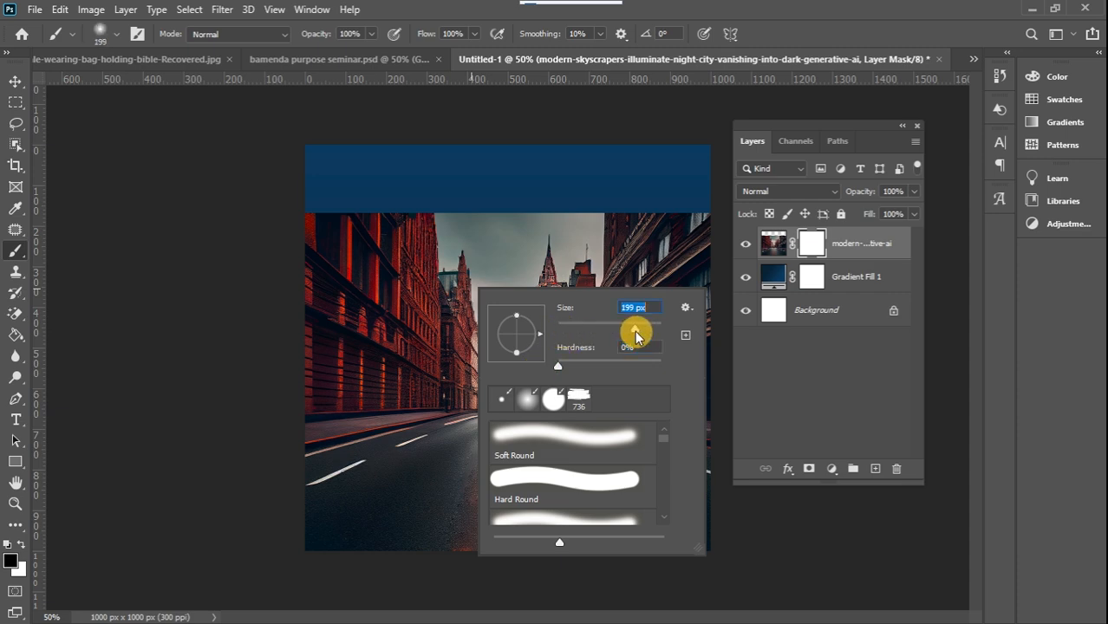
pyautogui.moveTo(652, 330)
pyautogui.mouseDown()
pyautogui.moveTo(653, 265)
pyautogui.moveTo(564, 240)
pyautogui.moveTo(630, 293)
pyautogui.mouseUp()
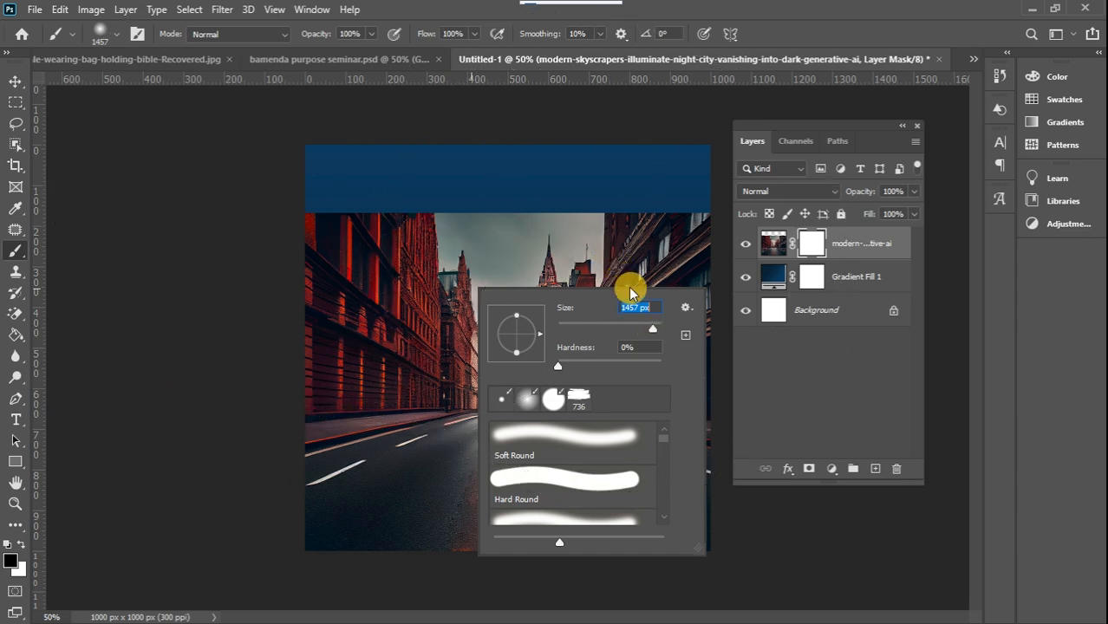
pyautogui.moveTo(652, 335); pyautogui.dragTo(650, 331)
pyautogui.moveTo(241, 227)
pyautogui.mouseDown()
pyautogui.moveTo(555, 206)
pyautogui.moveTo(380, 219)
pyautogui.mouseUp()
pyautogui.press(']')
pyautogui.press(']')
pyautogui.press(']')
pyautogui.press(']')
pyautogui.press(']')
pyautogui.press(']')
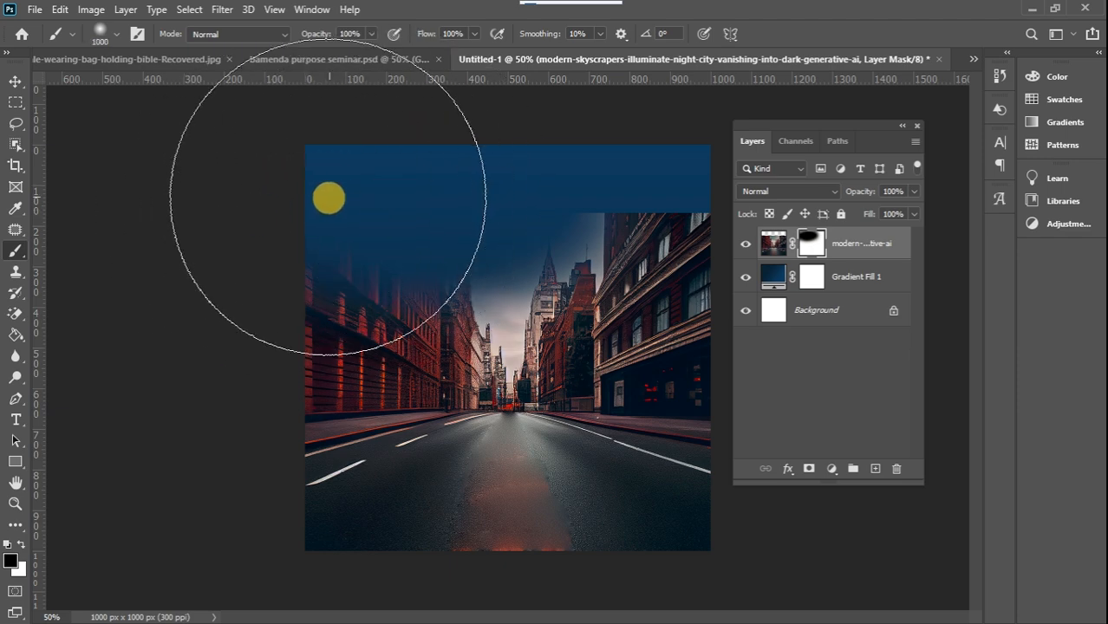
pyautogui.moveTo(494, 218)
pyautogui.mouseDown()
pyautogui.moveTo(572, 180)
pyautogui.moveTo(400, 189)
pyautogui.moveTo(346, 233)
pyautogui.moveTo(404, 194)
pyautogui.moveTo(755, 201)
pyautogui.moveTo(656, 210)
pyautogui.moveTo(747, 240)
pyautogui.moveTo(421, 208)
pyautogui.moveTo(218, 257)
pyautogui.moveTo(270, 263)
pyautogui.moveTo(468, 230)
pyautogui.moveTo(667, 237)
pyautogui.moveTo(517, 209)
pyautogui.moveTo(346, 220)
pyautogui.moveTo(465, 193)
pyautogui.moveTo(606, 189)
pyautogui.moveTo(2, 39)
pyautogui.mouseUp()
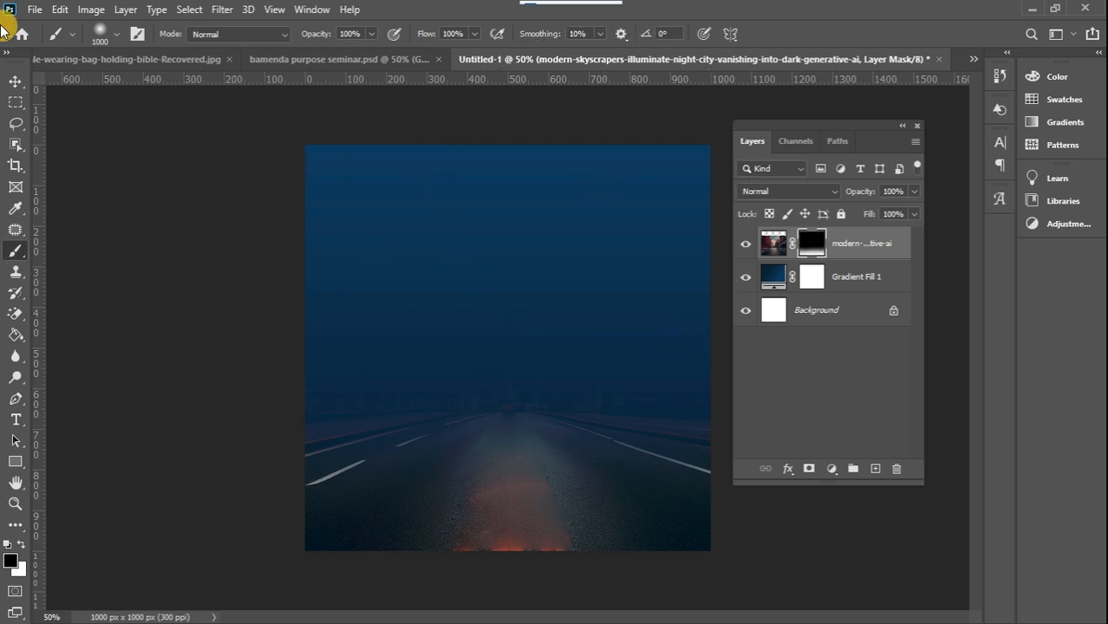
# Move the masked street image straight up so the road's far end sits near the middle of the canvas
pyautogui.click(17, 81)
pyautogui.click(571, 483)
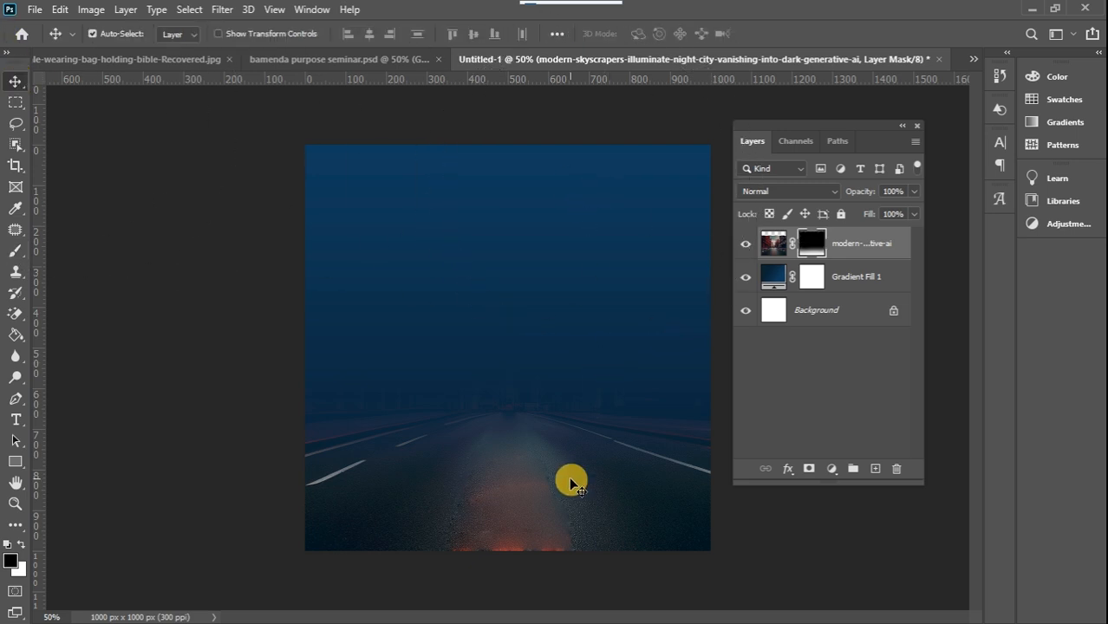
pyautogui.moveTo(587, 512); pyautogui.dragTo(584, 460)
# Patch the orange road lines along the canvas's lower edge on the street image's pixels, using the plain asphalt beside them
pyautogui.click(778, 245)
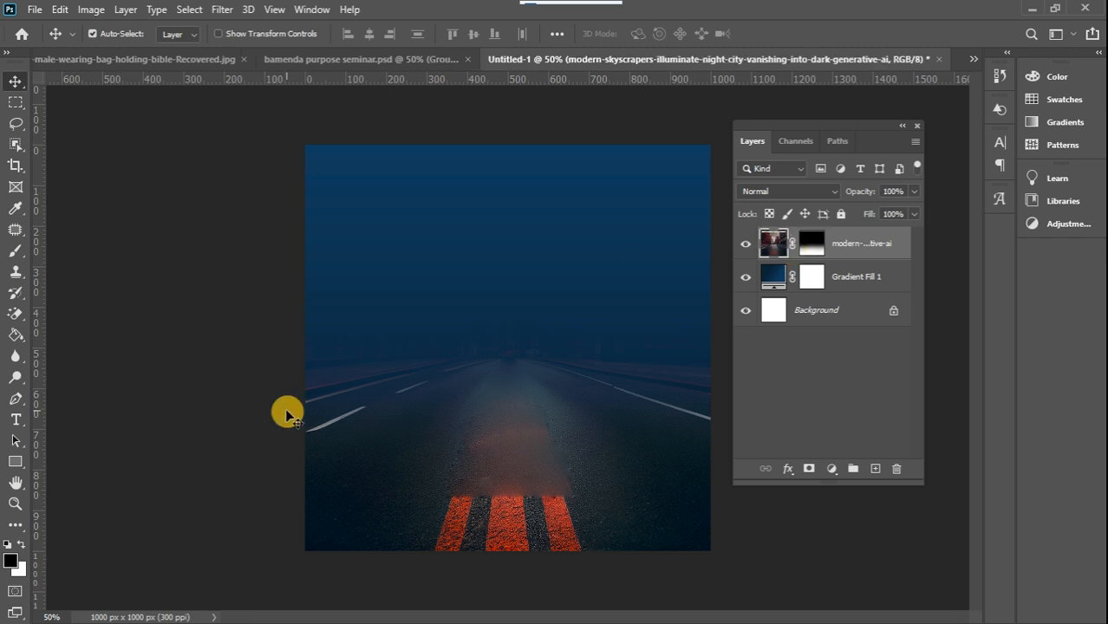
pyautogui.click(14, 229)
pyautogui.moveTo(441, 508)
pyautogui.mouseDown()
pyautogui.moveTo(428, 556)
pyautogui.moveTo(533, 571)
pyautogui.moveTo(605, 553)
pyautogui.moveTo(596, 513)
pyautogui.moveTo(562, 493)
pyautogui.moveTo(453, 489)
pyautogui.mouseUp()
pyautogui.moveTo(495, 519); pyautogui.dragTo(356, 486)
pyautogui.click(411, 461)
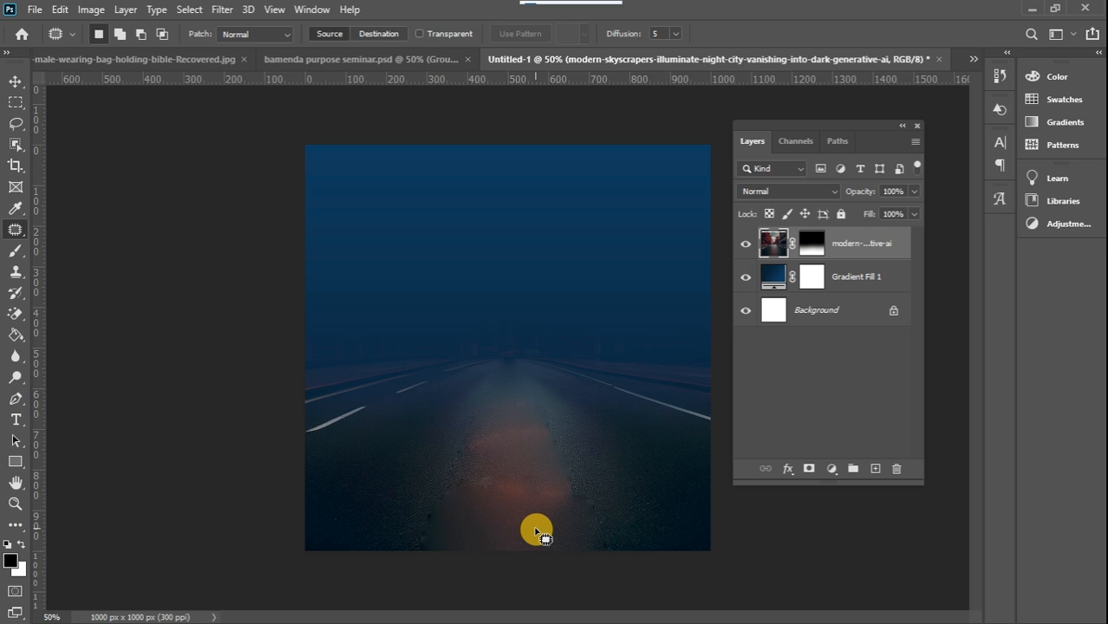
# Duplicate Gradient Fill 1, place the copy above the street image and clip it to that image
pyautogui.click(836, 279)
pyautogui.hotkey('ctrl', 'j')
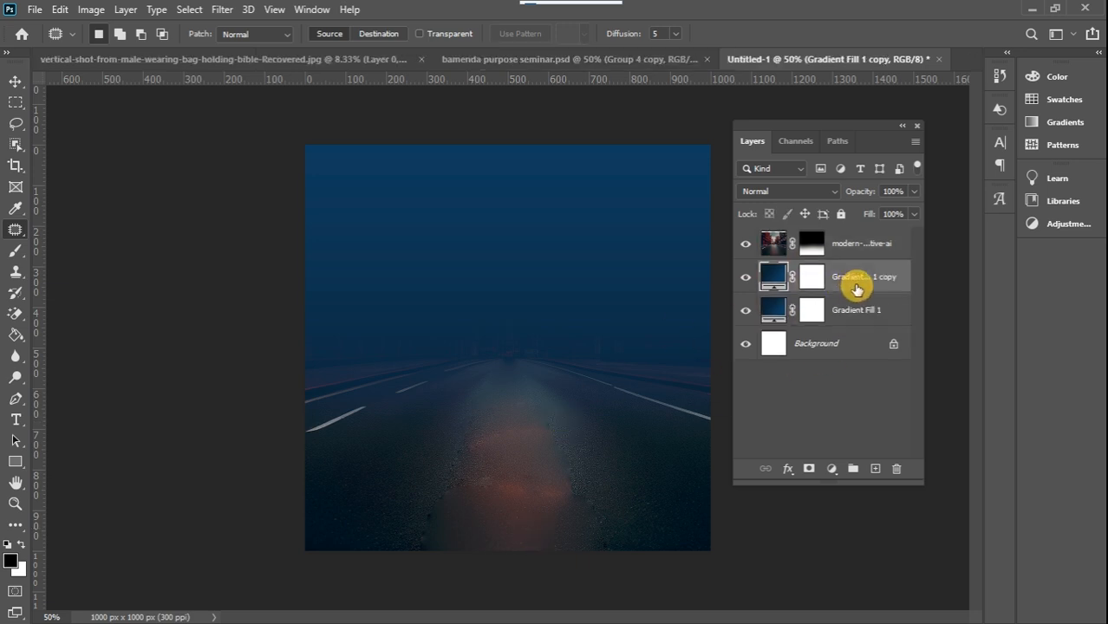
pyautogui.moveTo(868, 284); pyautogui.dragTo(854, 239)
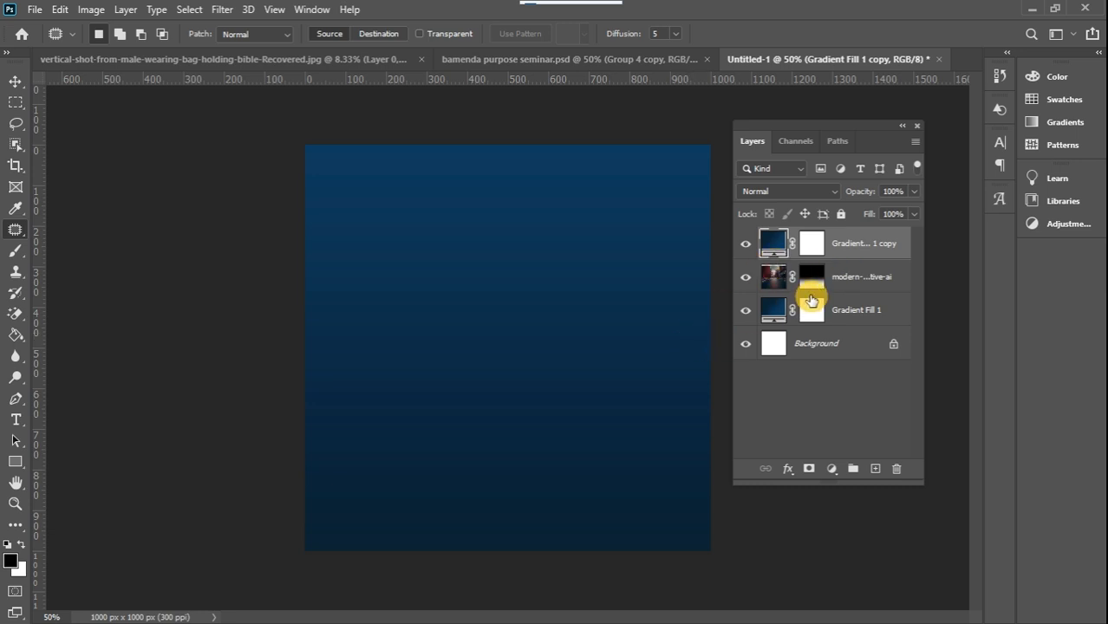
pyautogui.click(745, 244)
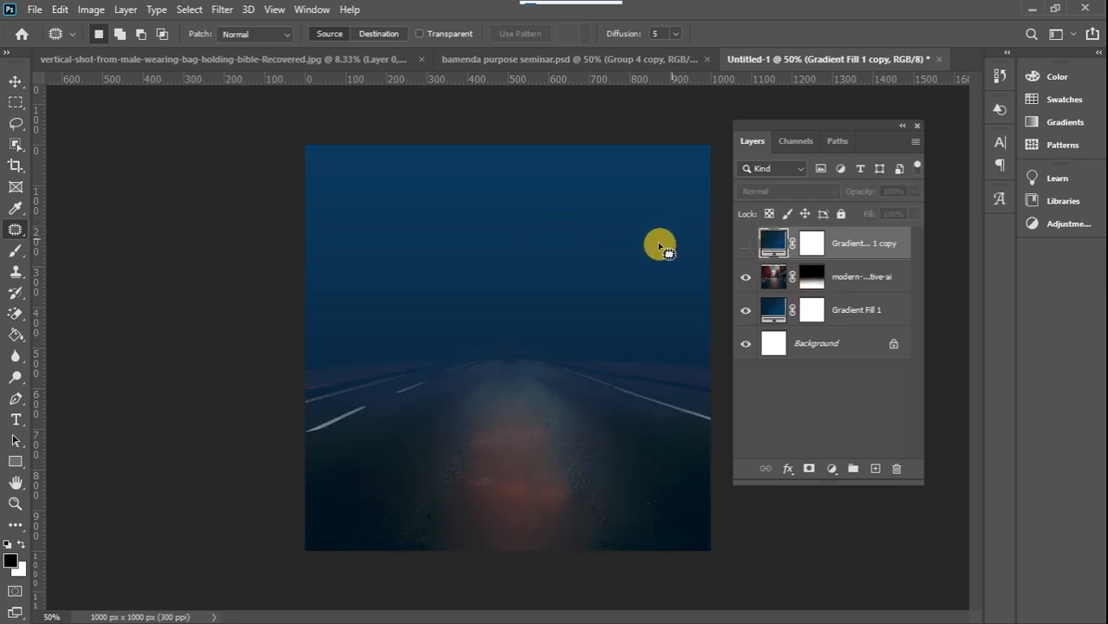
pyautogui.click(746, 244)
pyautogui.click(746, 245)
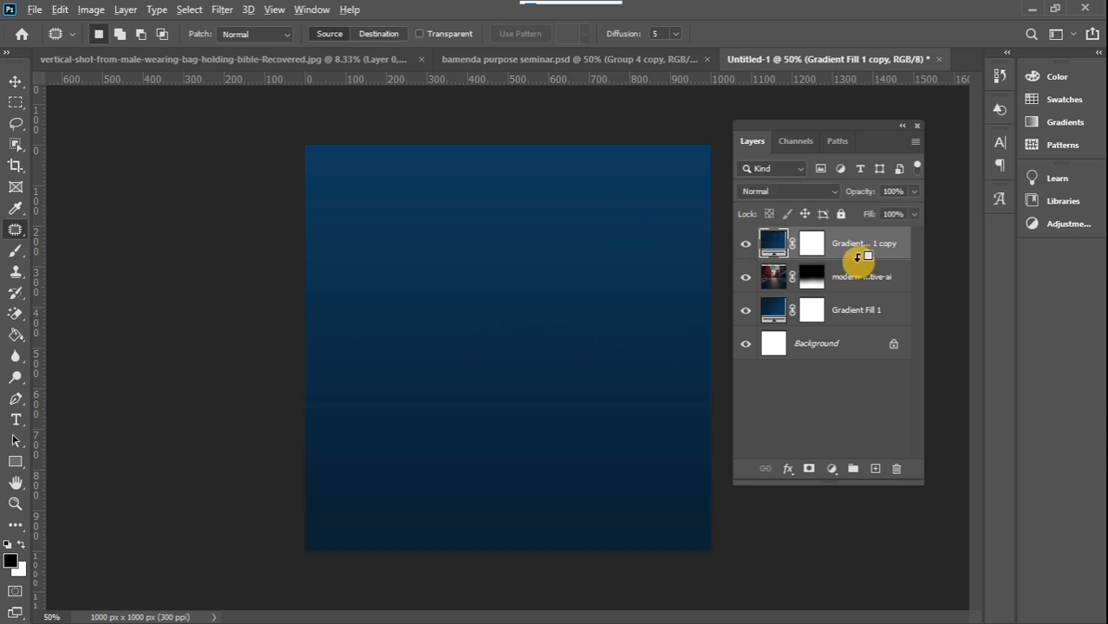
# Set the clipped gradient copy to the Color blend mode at 43% opacity
pyautogui.click(793, 193)
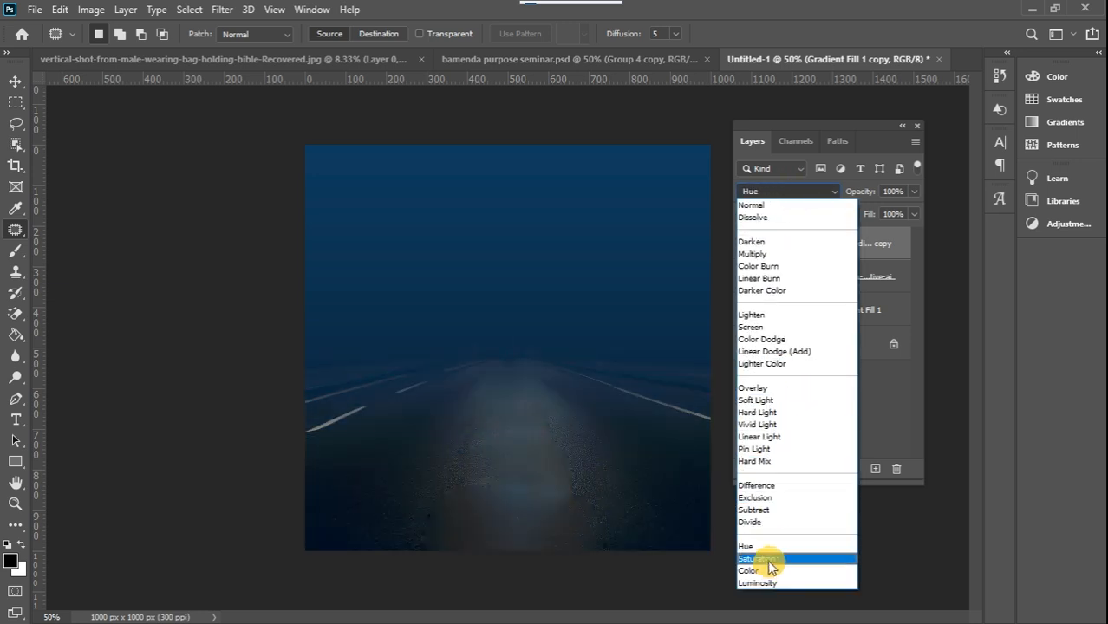
pyautogui.click(767, 570)
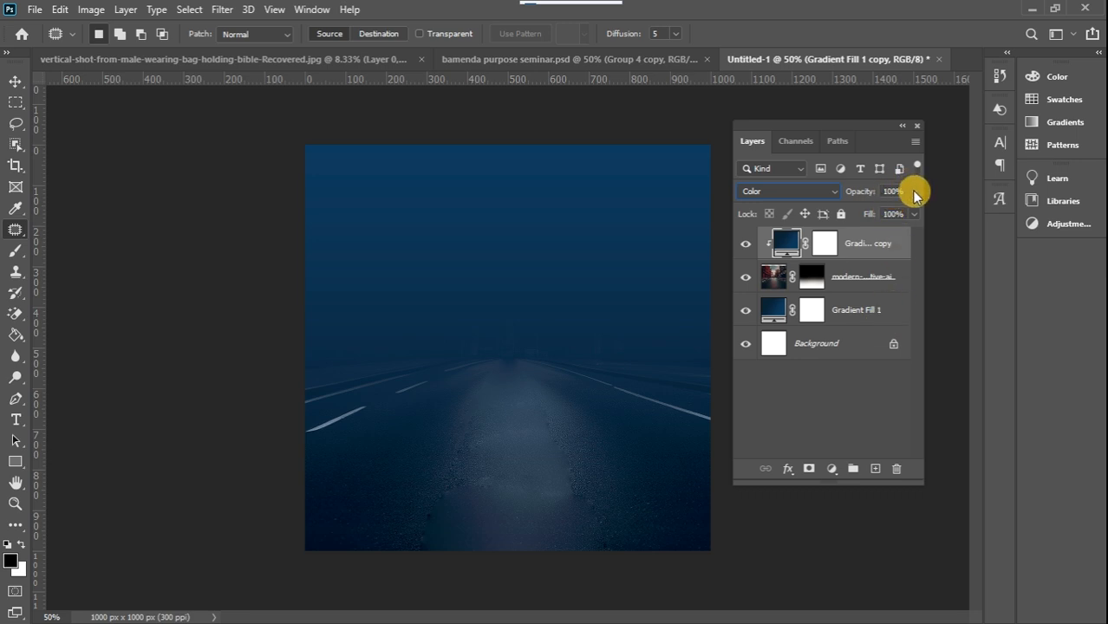
pyautogui.moveTo(915, 195); pyautogui.dragTo(881, 213)
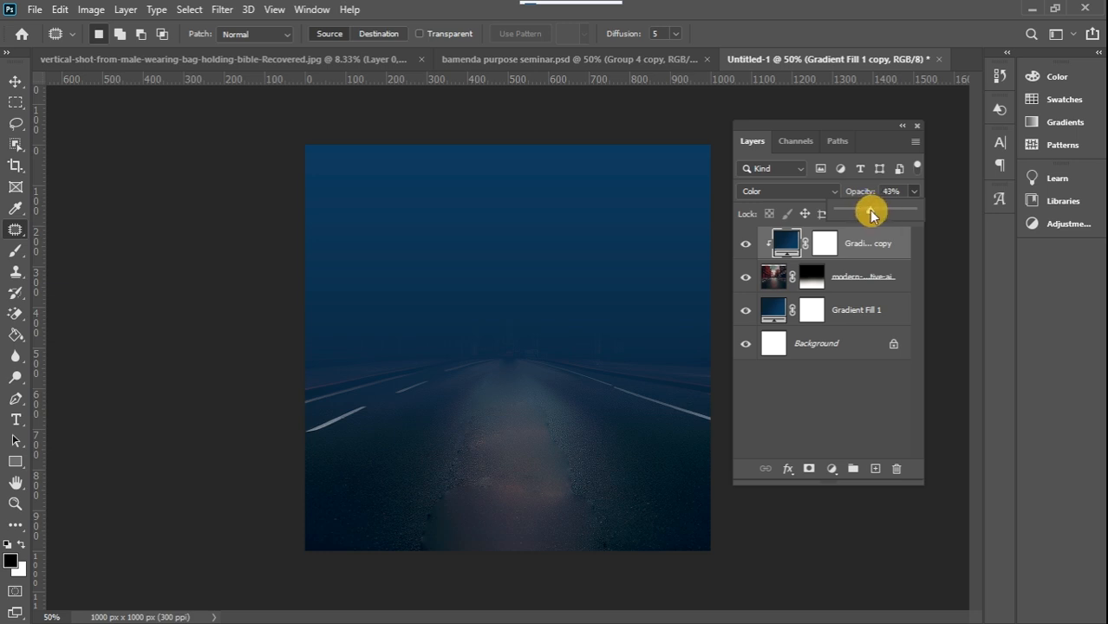
# Add a clipped Hue/Saturation adjustment above the street image, hide the gradient copy, and set the adjustment's saturation to -100
pyautogui.click(865, 278)
pyautogui.click(865, 278)
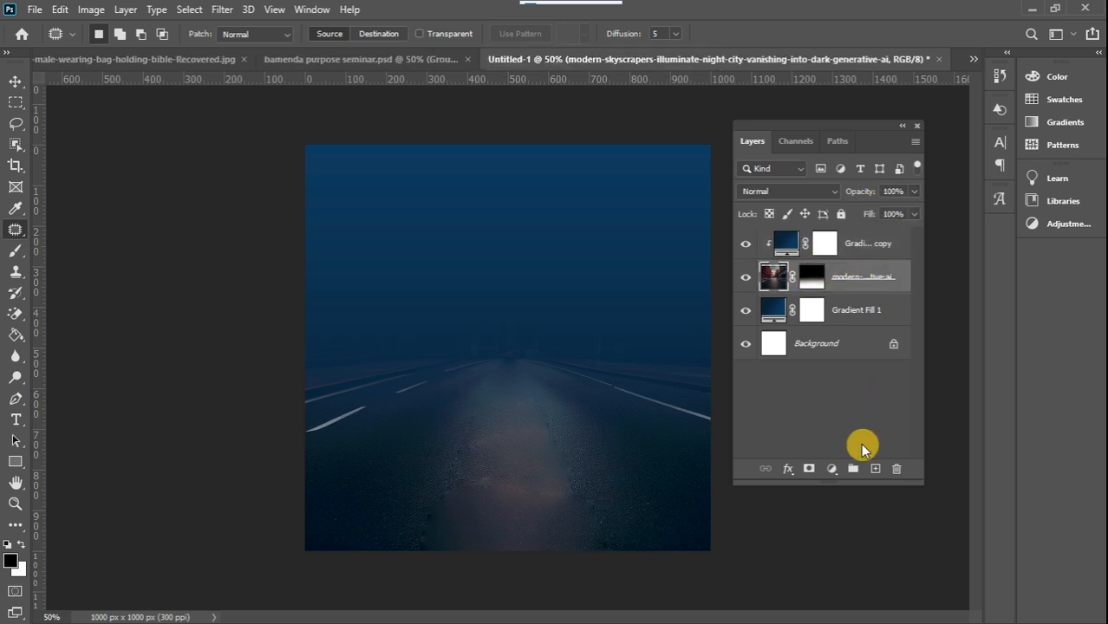
pyautogui.click(833, 469)
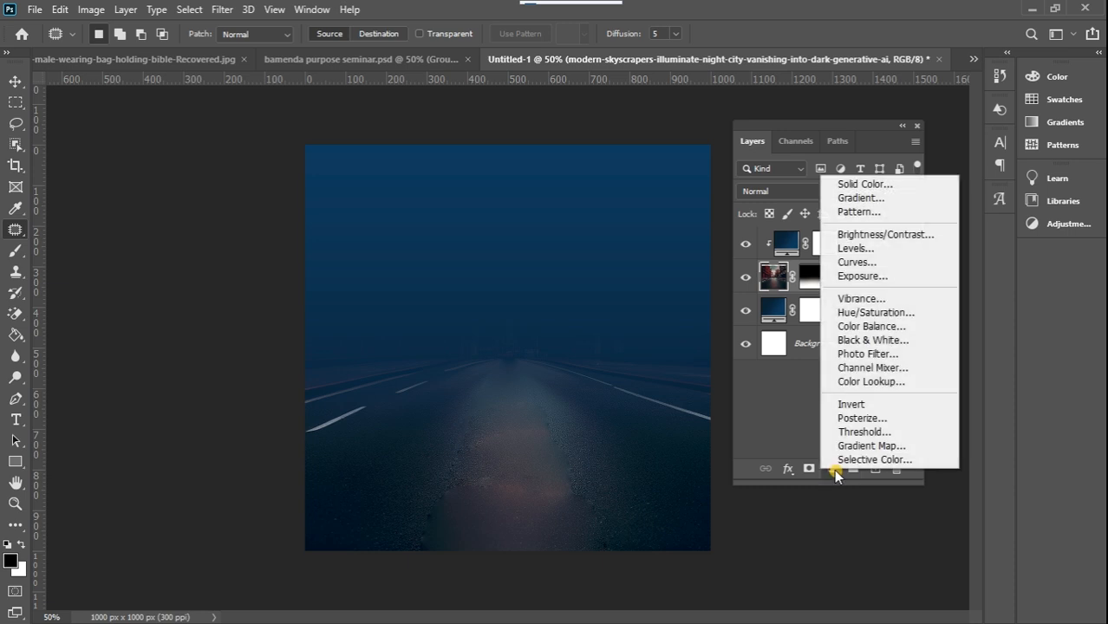
pyautogui.click(894, 315)
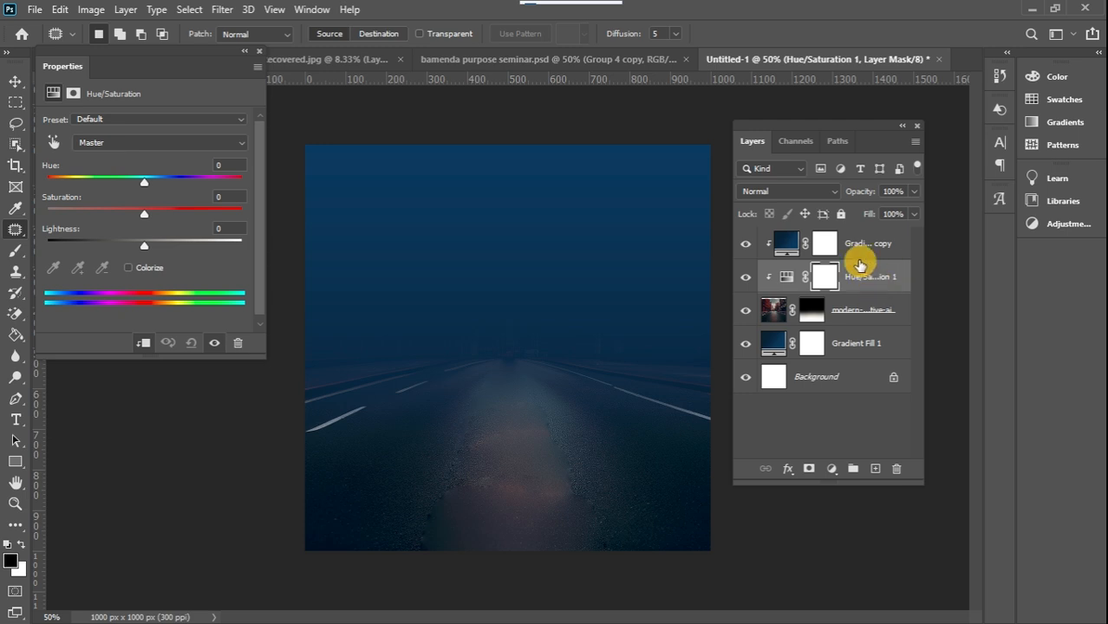
pyautogui.click(745, 244)
pyautogui.click(788, 279)
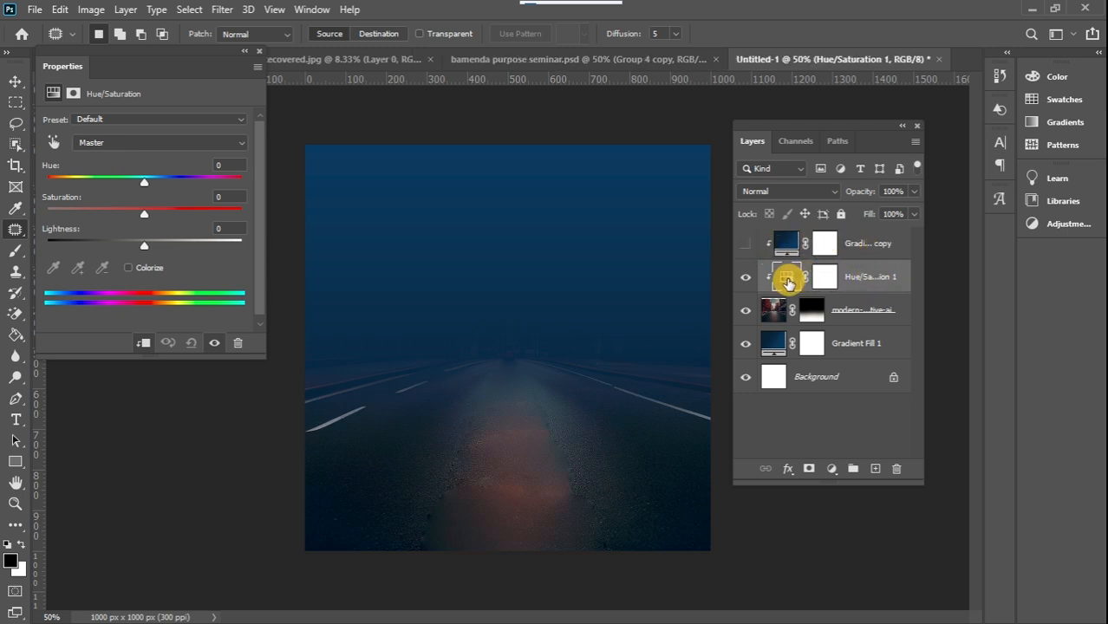
pyautogui.moveTo(787, 279); pyautogui.dragTo(400, 449)
pyautogui.click(142, 214)
pyautogui.moveTo(144, 217); pyautogui.dragTo(2, 224)
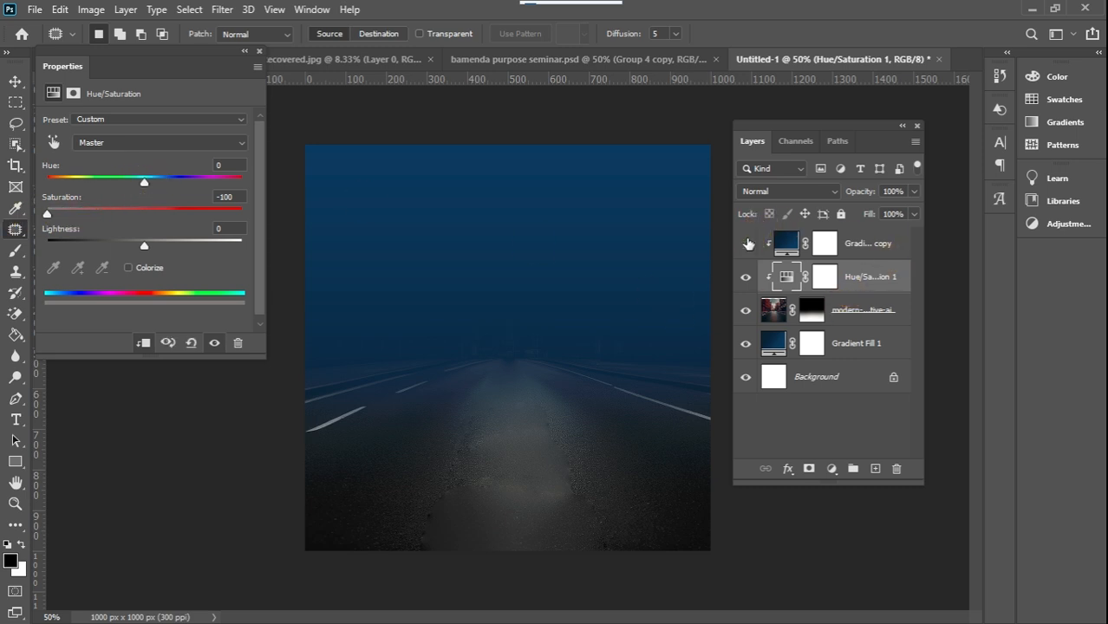
# Show the clipped gradient copy again and set its opacity to 23%
pyautogui.click(747, 242)
pyautogui.click(883, 242)
pyautogui.moveTo(915, 191); pyautogui.dragTo(896, 209)
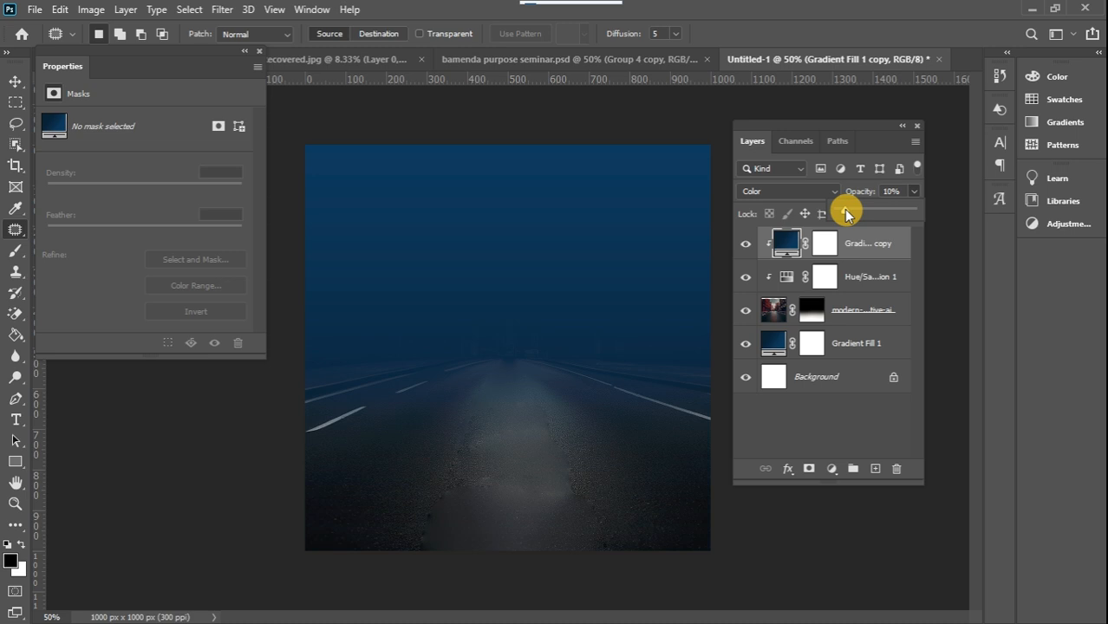
pyautogui.moveTo(855, 215); pyautogui.dragTo(856, 215)
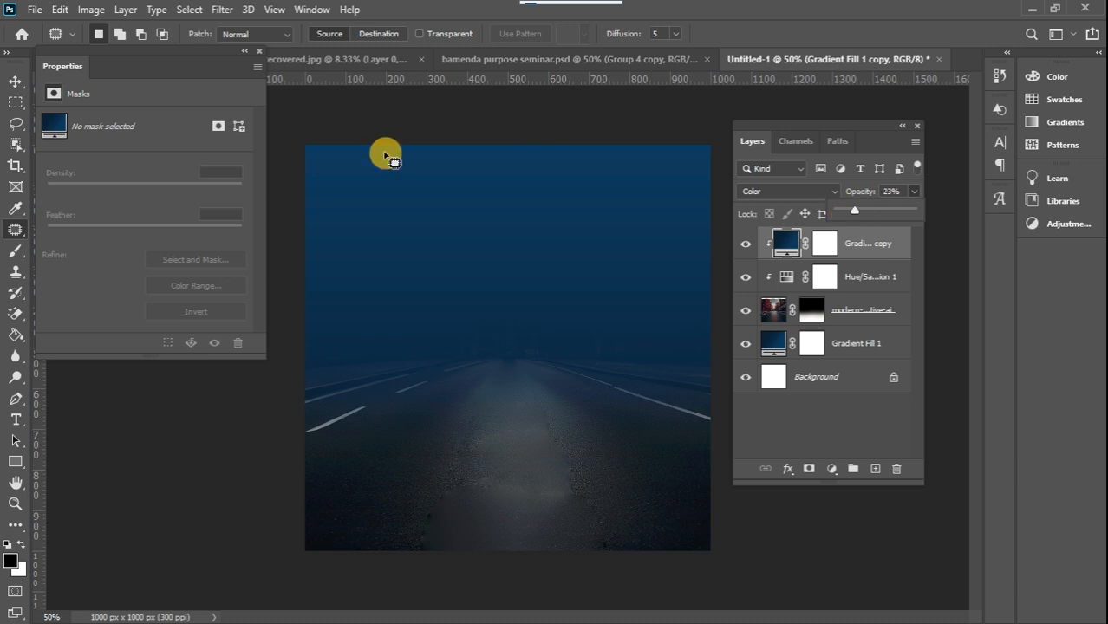
pyautogui.click(259, 51)
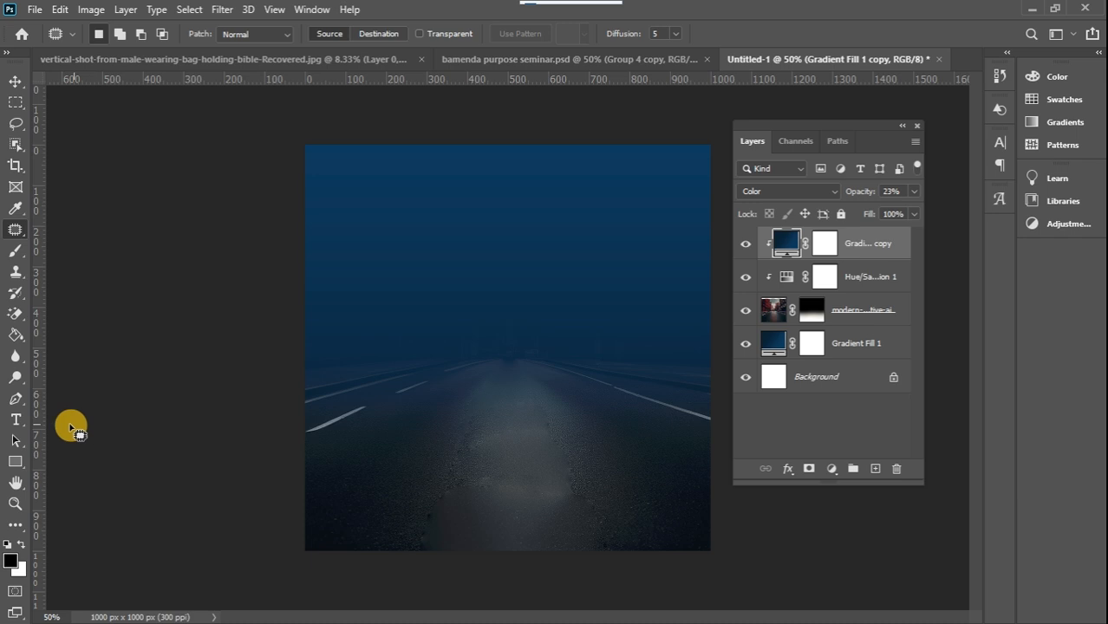
# Add a white "?" text on the road in Gobold Lowplus Regular at 30 pt
pyautogui.click(15, 420)
pyautogui.click(22, 544)
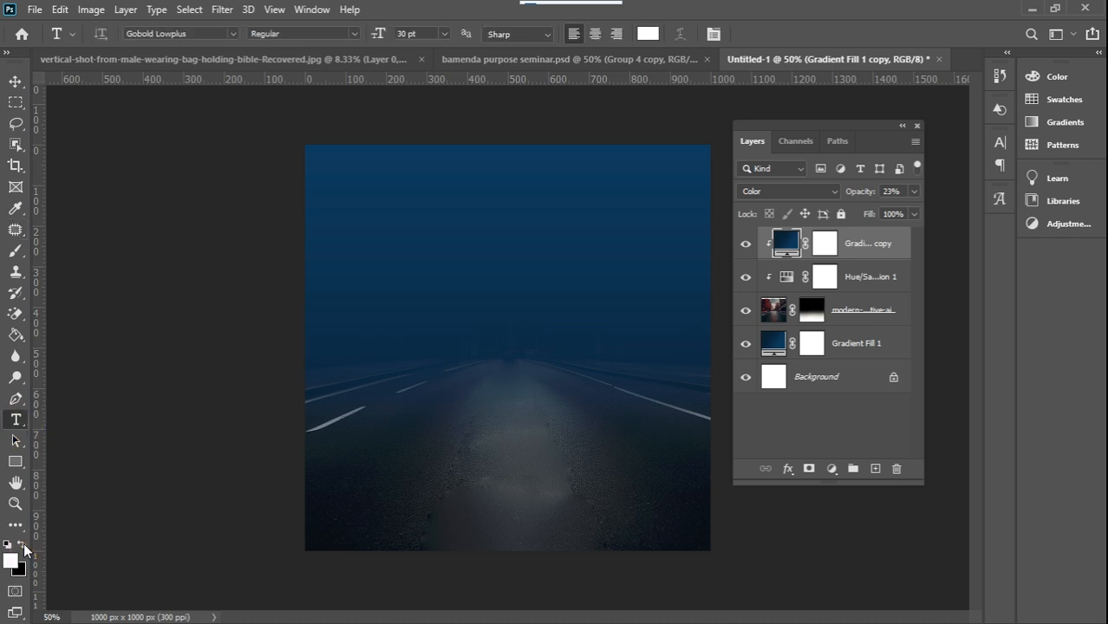
pyautogui.click(495, 427)
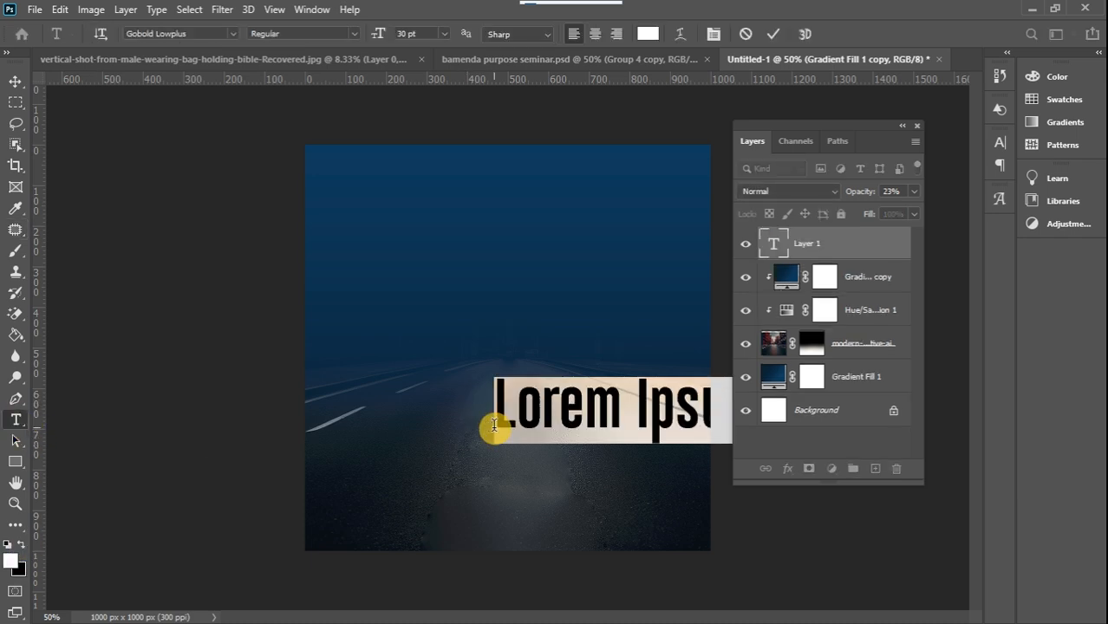
pyautogui.press('BackSpace')
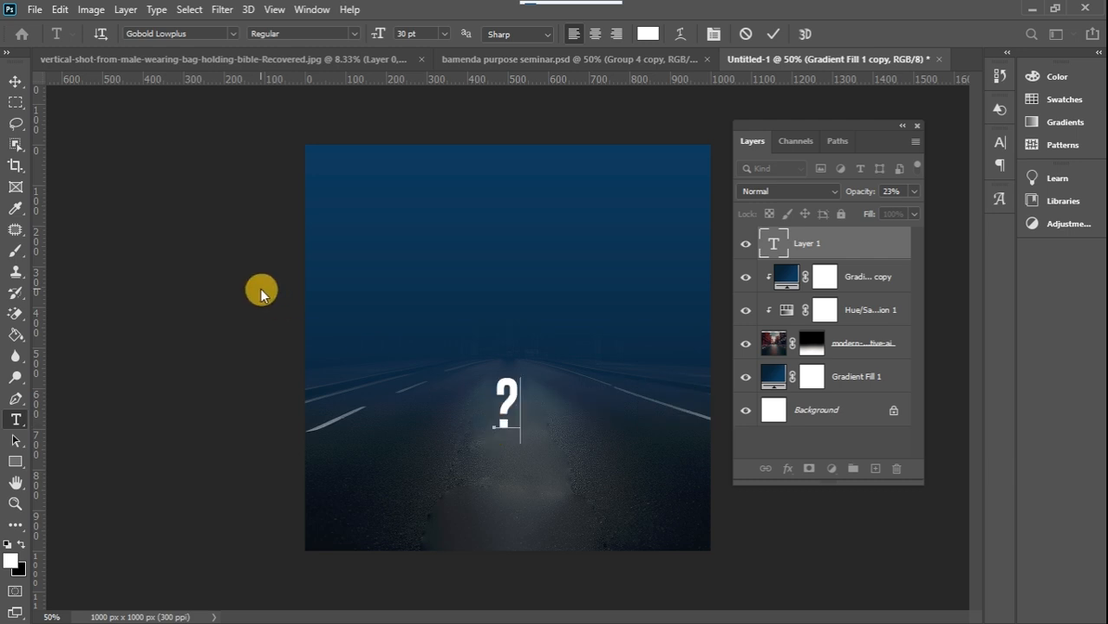
pyautogui.click(15, 81)
# Scale the question mark proportionally to about 357% and centre it on the road, with its dot just above the canvas's lower edge
pyautogui.click(507, 387)
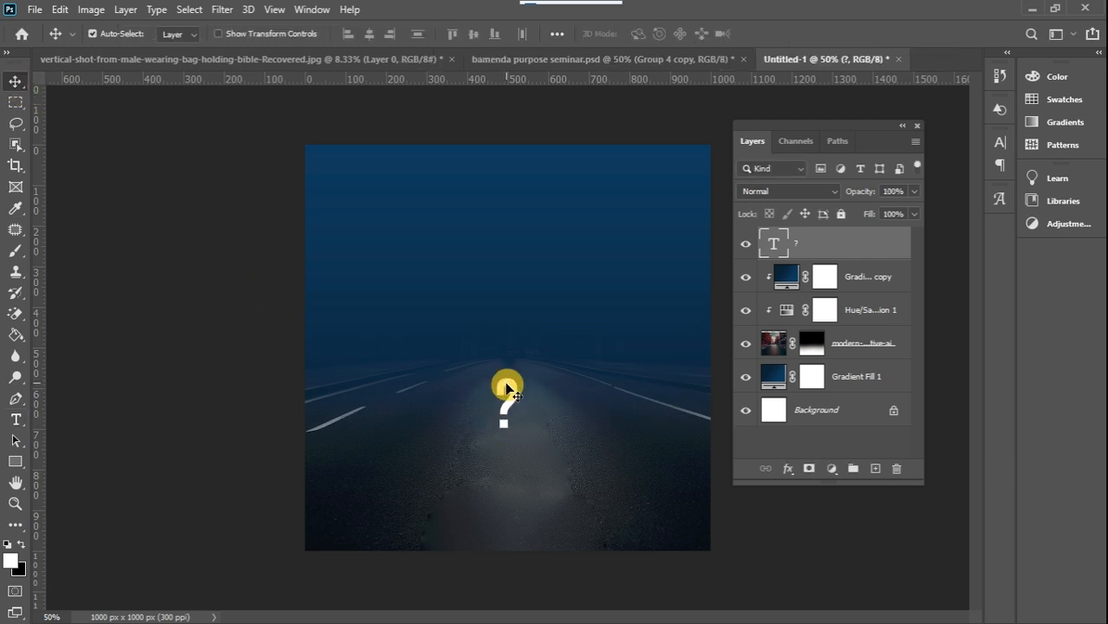
pyautogui.hotkey('ctrl', 't')
pyautogui.moveTo(517, 434); pyautogui.dragTo(621, 596)
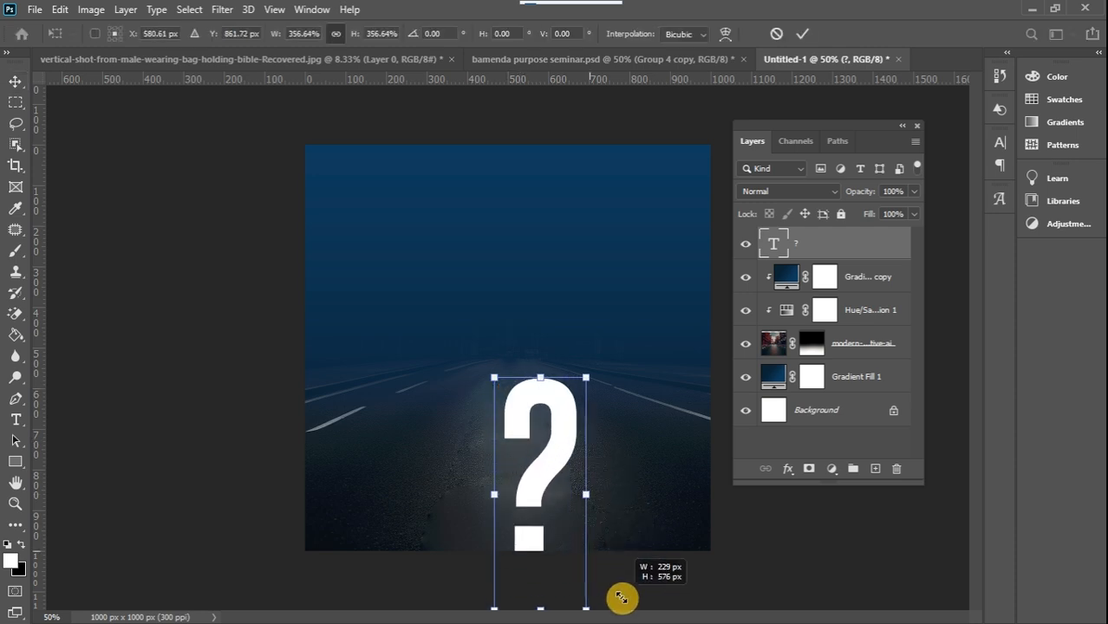
pyautogui.moveTo(556, 446)
pyautogui.mouseDown()
pyautogui.moveTo(564, 452)
pyautogui.moveTo(531, 445)
pyautogui.moveTo(542, 438)
pyautogui.mouseUp()
pyautogui.click(13, 84)
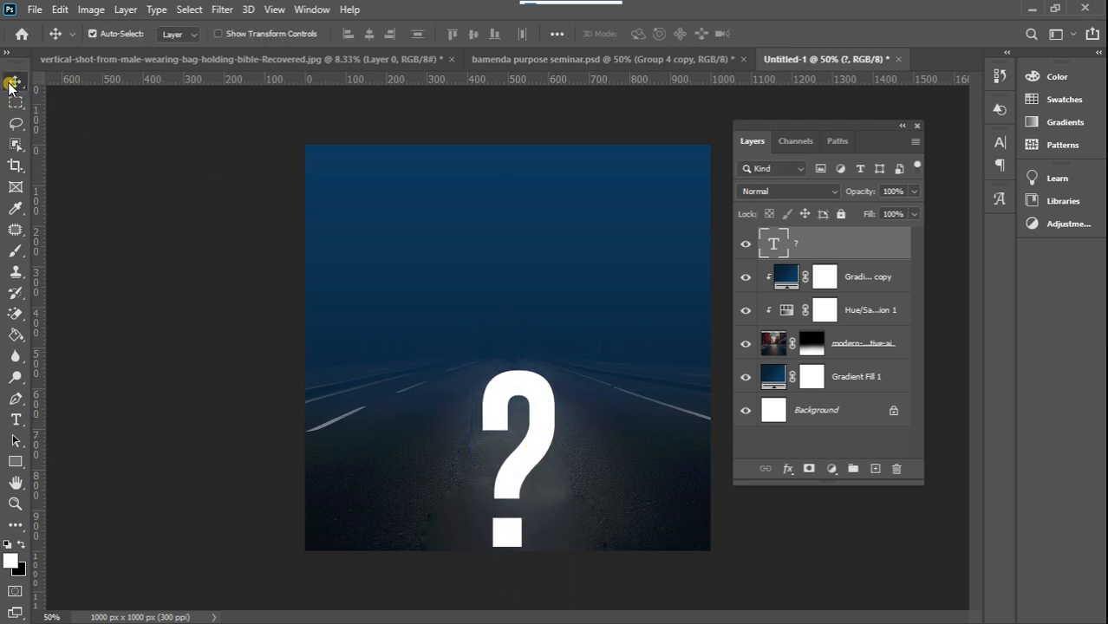
# Start a Perspective Warp on the question mark, rasterizing its text layer, and define one plane around the whole glyph ready for warping
pyautogui.click(60, 10)
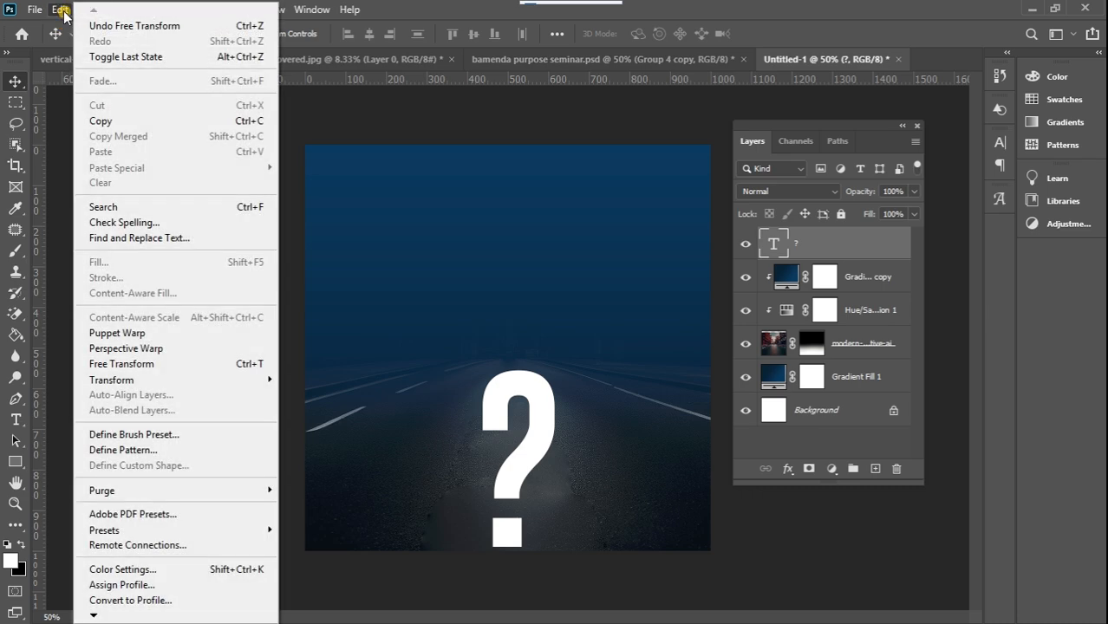
pyautogui.click(171, 349)
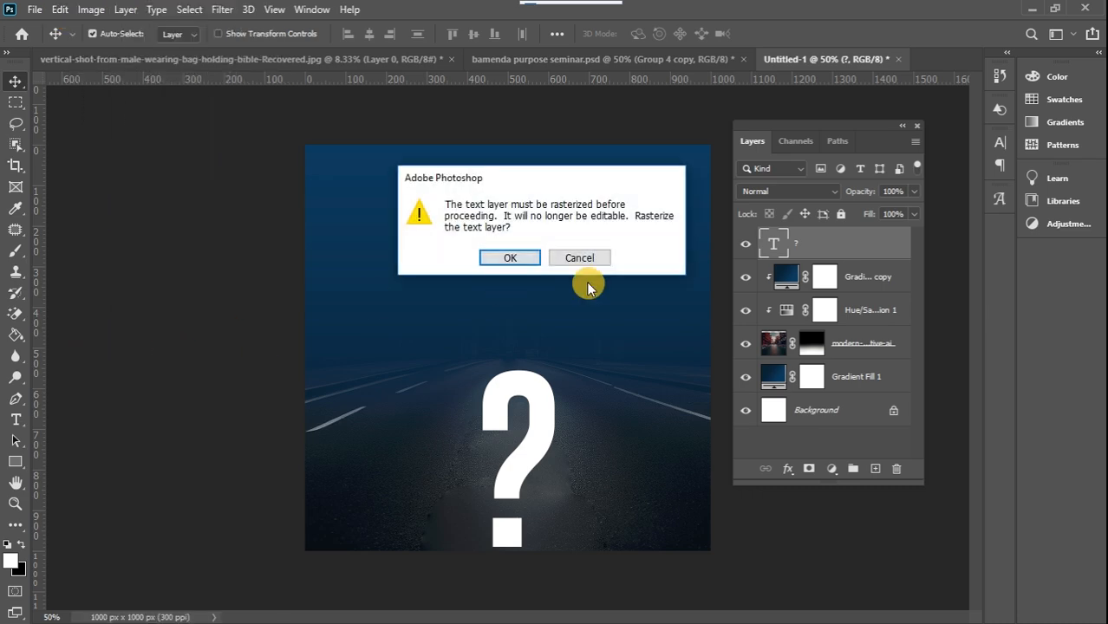
pyautogui.click(521, 262)
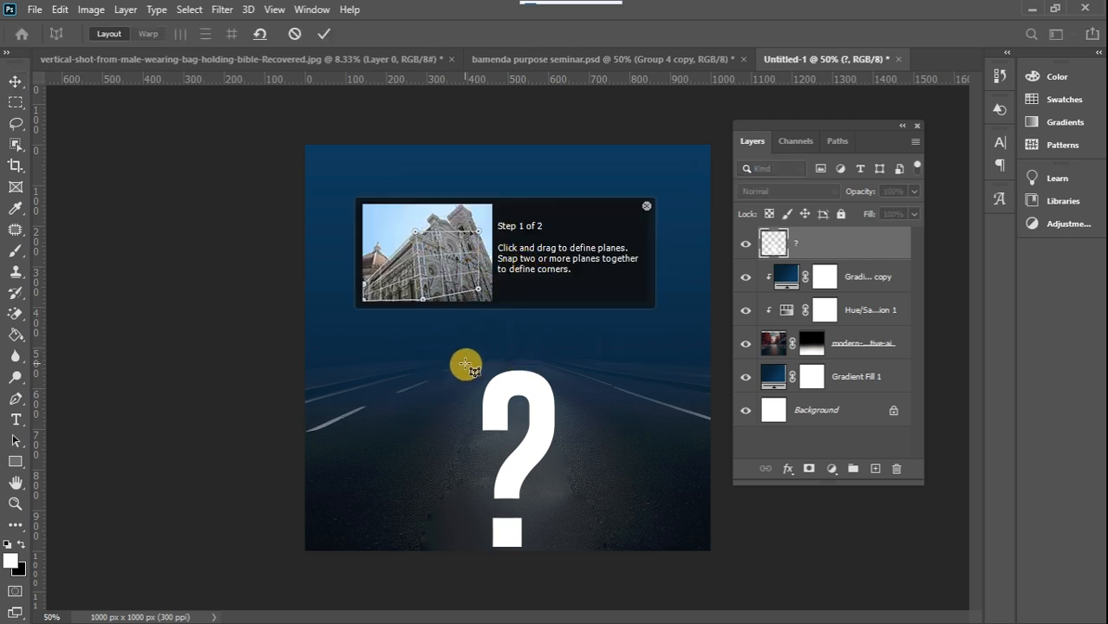
pyautogui.moveTo(460, 365); pyautogui.dragTo(572, 556)
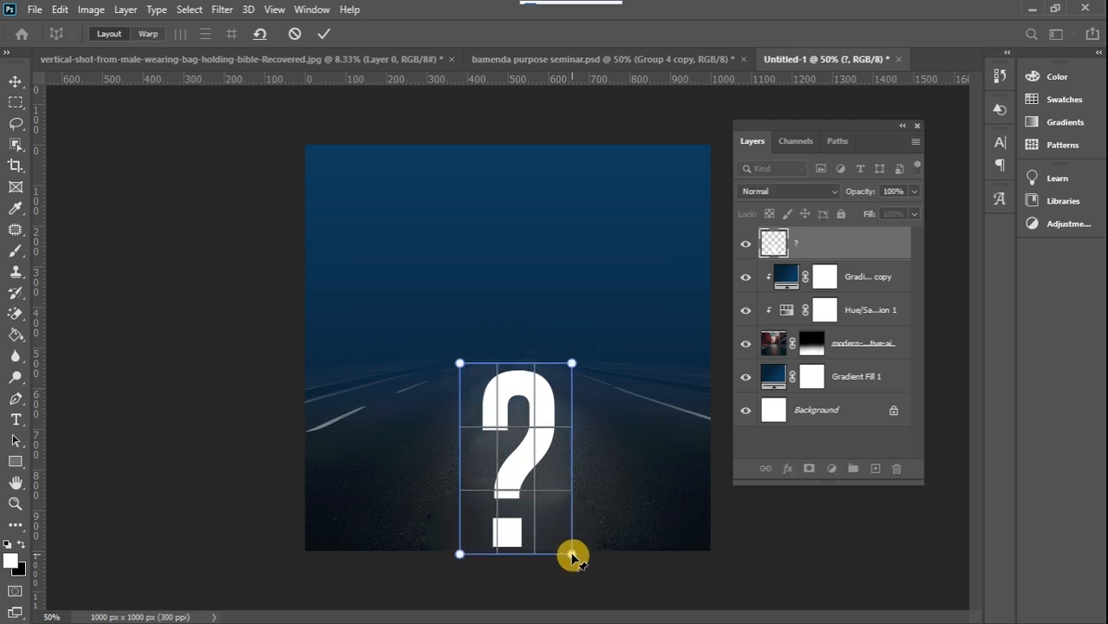
pyautogui.click(148, 35)
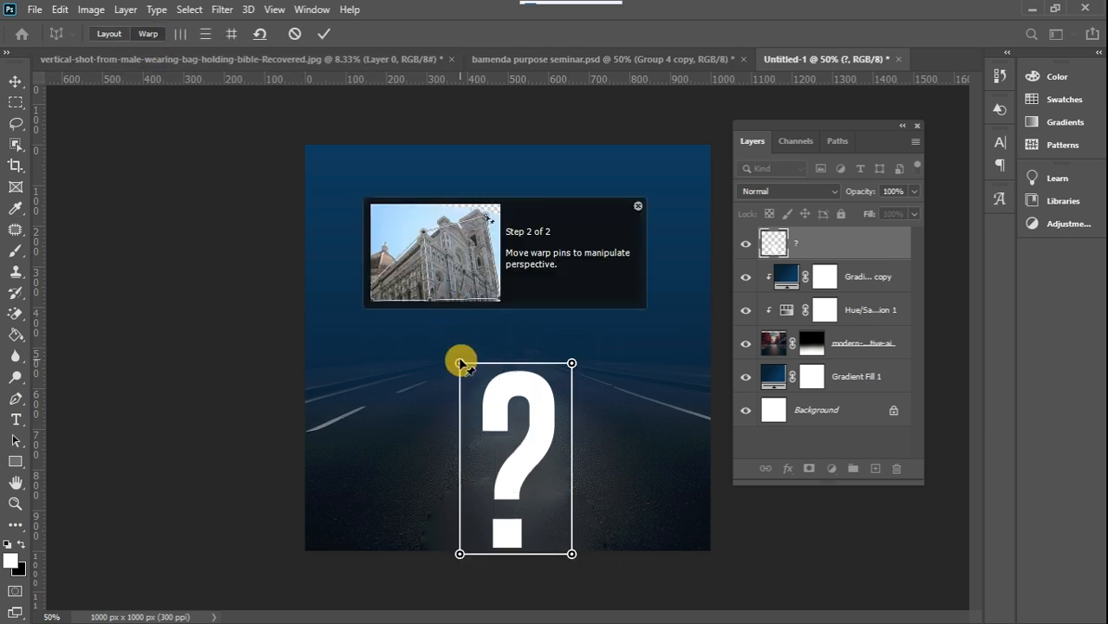
# Shorten the question mark by lowering the warp plane's far corners to about 650 px down the canvas, with the near corners roughly level
pyautogui.moveTo(460, 363); pyautogui.dragTo(441, 432)
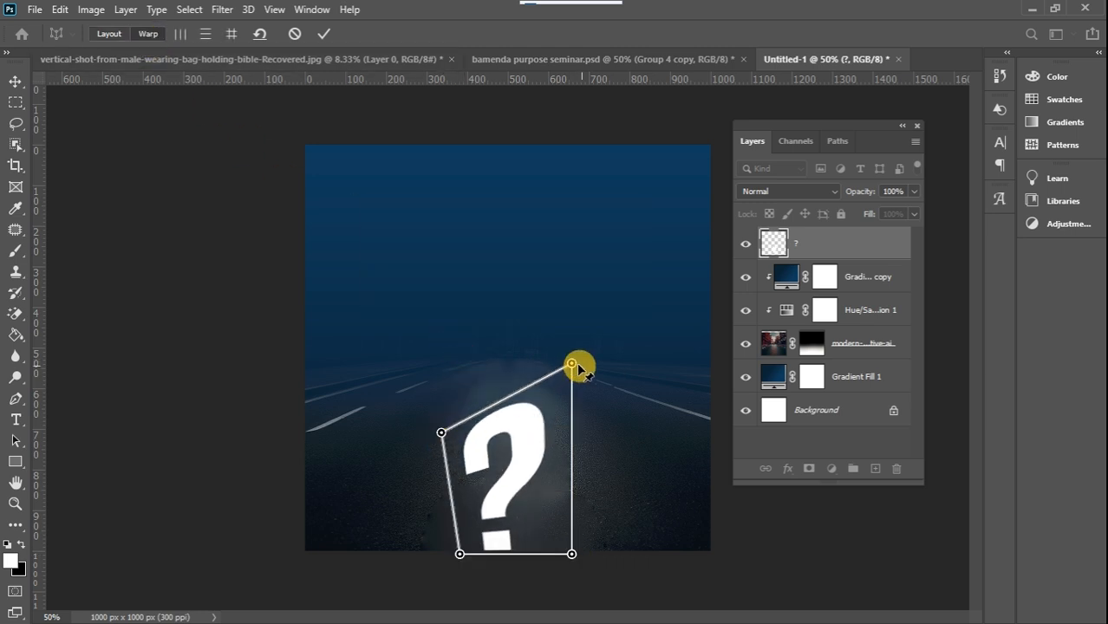
pyautogui.moveTo(572, 363); pyautogui.dragTo(591, 418)
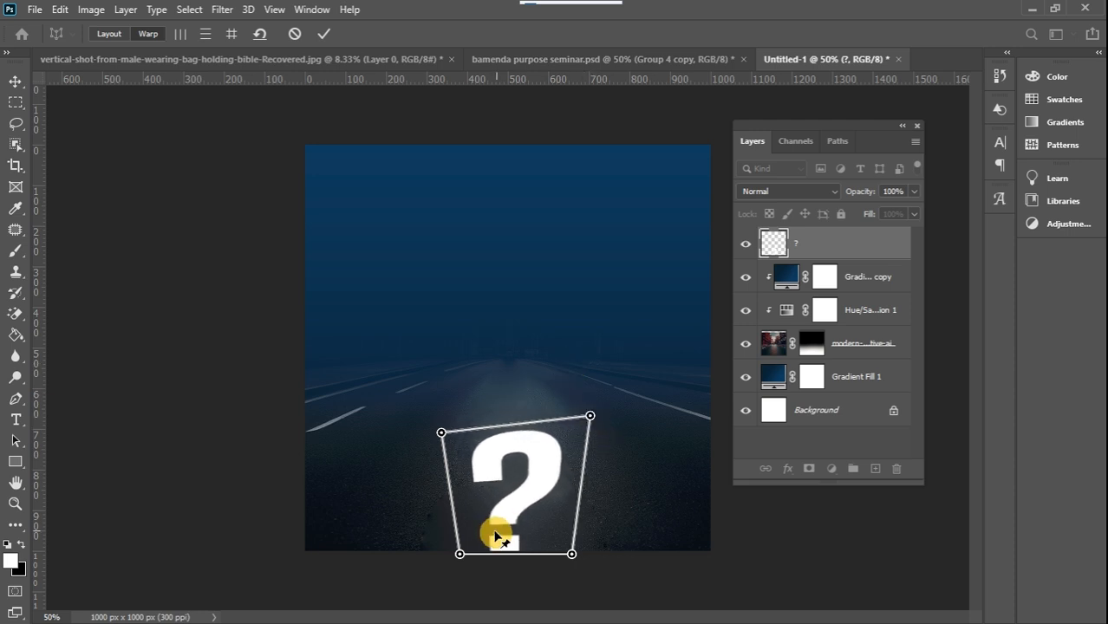
pyautogui.moveTo(459, 554); pyautogui.dragTo(452, 570)
pyautogui.moveTo(442, 432); pyautogui.dragTo(460, 414)
pyautogui.moveTo(591, 418); pyautogui.dragTo(563, 414)
pyautogui.moveTo(461, 414); pyautogui.dragTo(465, 430)
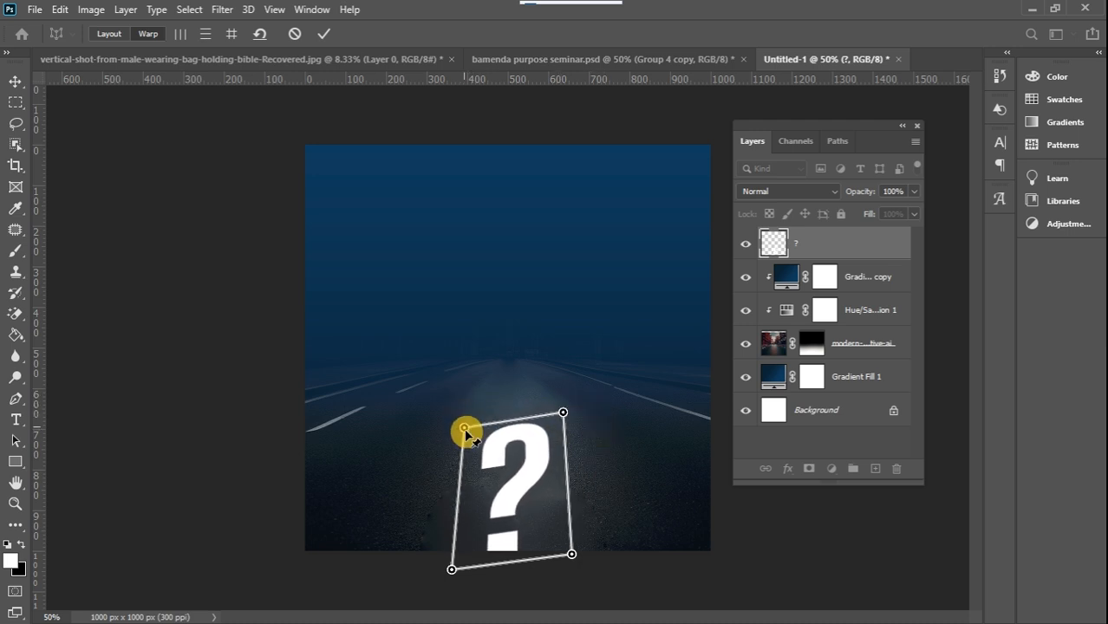
pyautogui.moveTo(564, 412); pyautogui.dragTo(565, 431)
pyautogui.moveTo(465, 430); pyautogui.dragTo(465, 440)
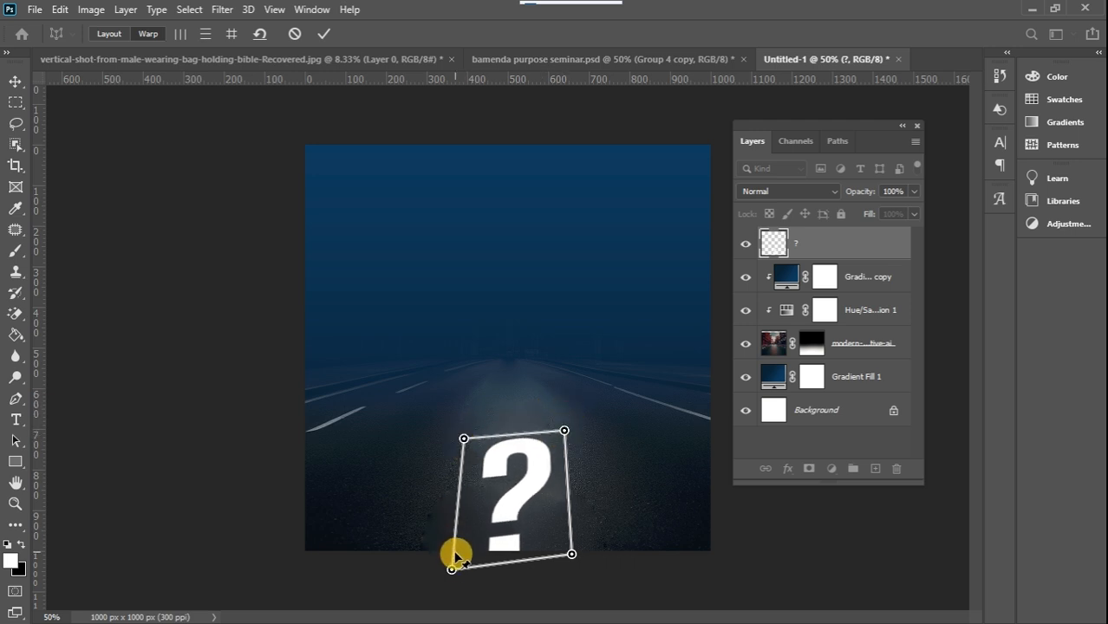
pyautogui.moveTo(452, 570); pyautogui.dragTo(448, 548)
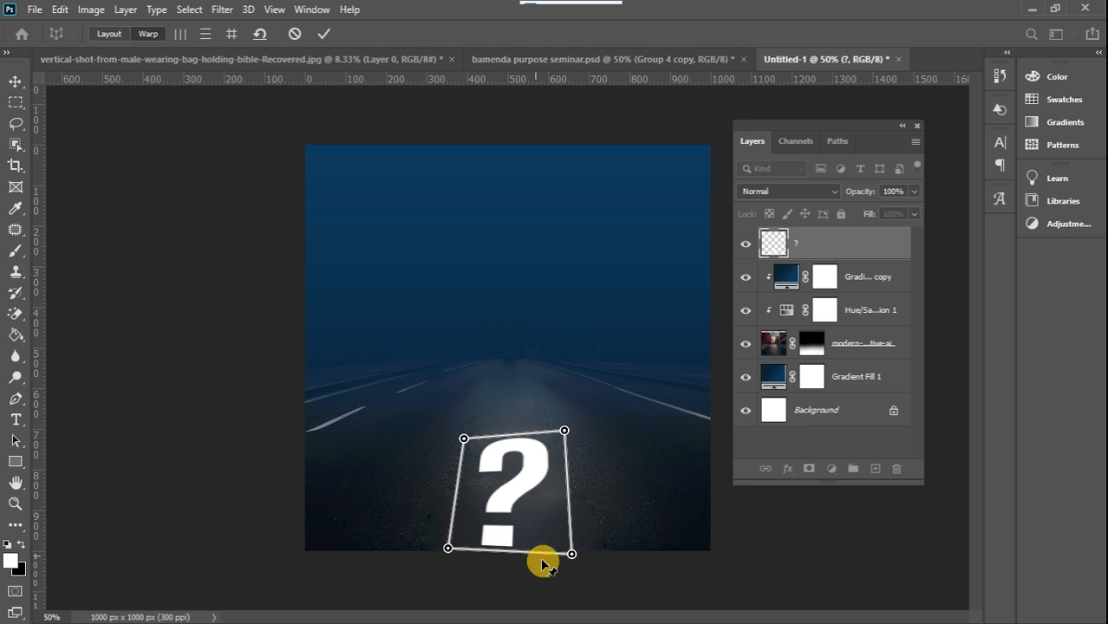
pyautogui.moveTo(571, 554); pyautogui.dragTo(572, 546)
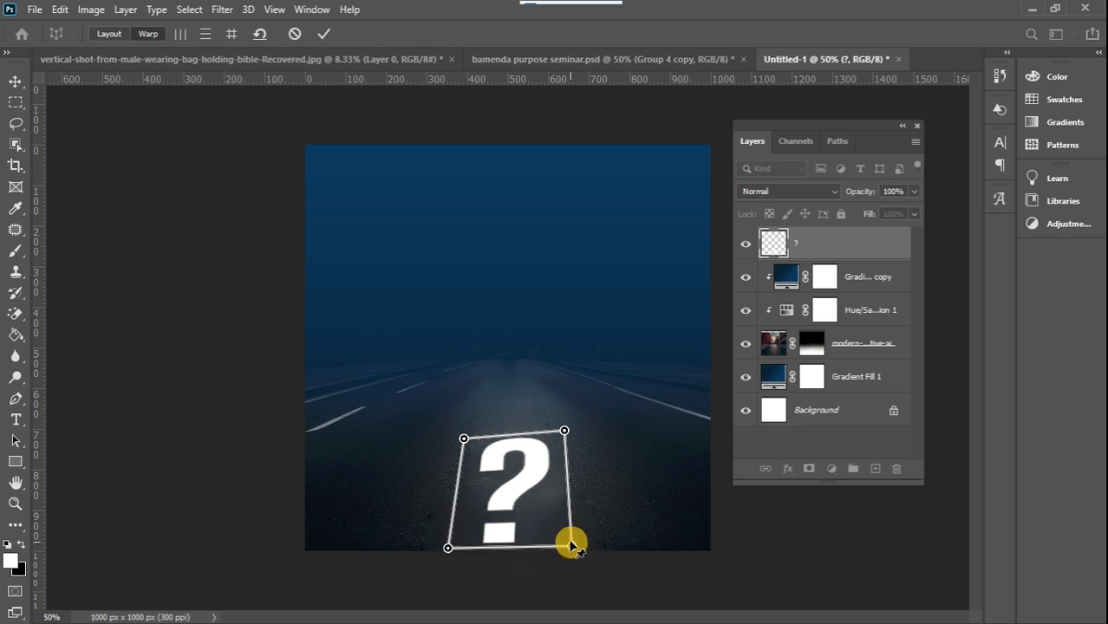
pyautogui.moveTo(564, 431); pyautogui.dragTo(563, 422)
pyautogui.moveTo(458, 436); pyautogui.dragTo(452, 394)
pyautogui.moveTo(563, 422); pyautogui.dragTo(571, 395)
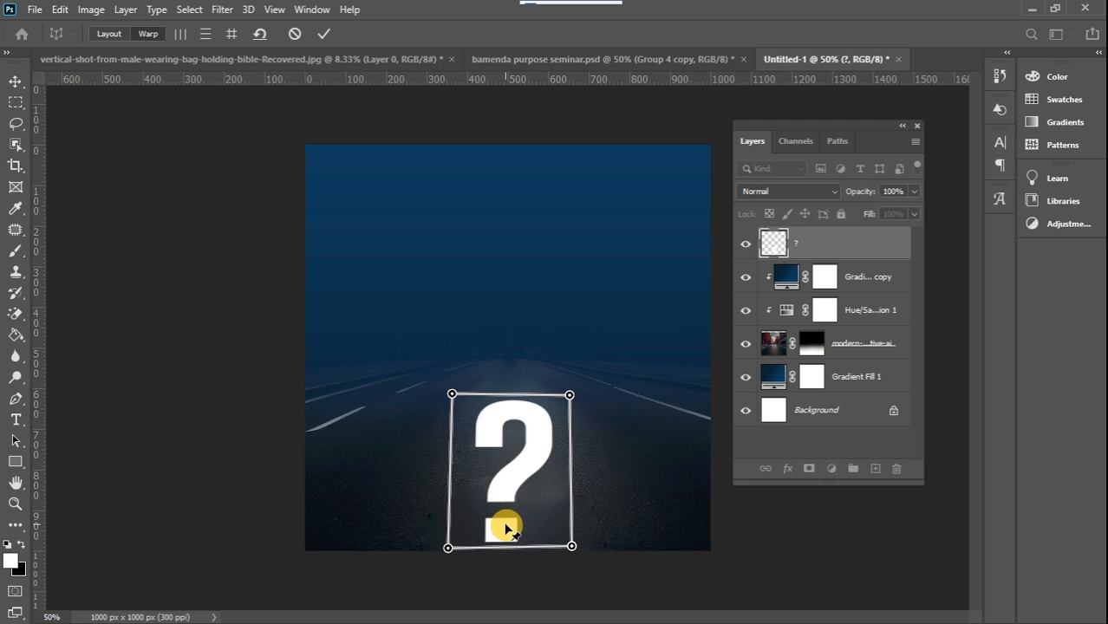
pyautogui.moveTo(453, 395); pyautogui.dragTo(453, 405)
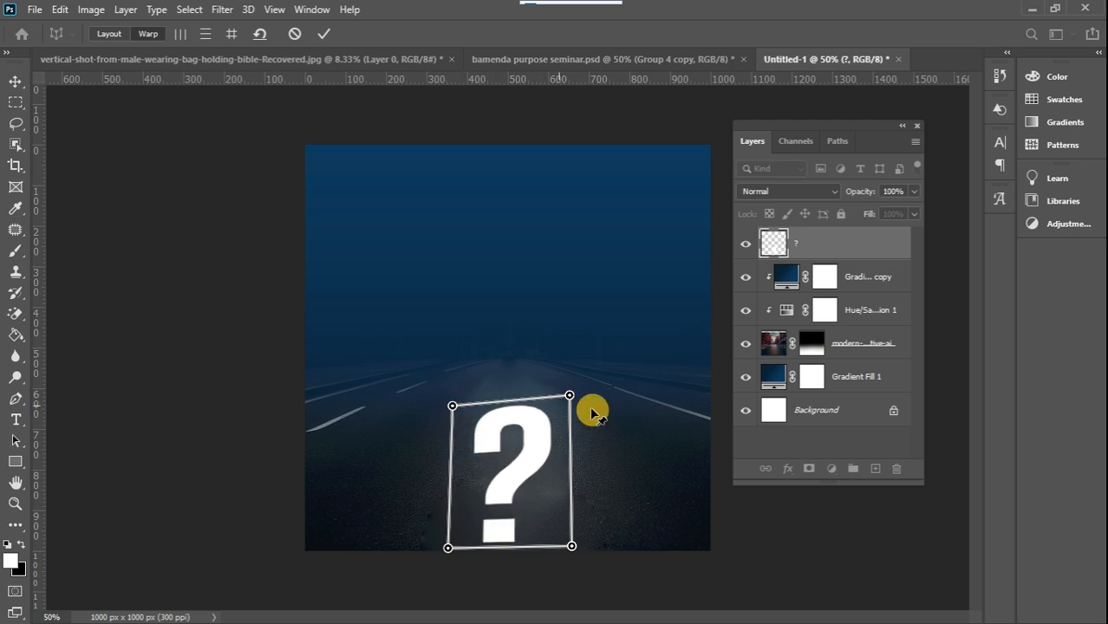
pyautogui.moveTo(570, 396); pyautogui.dragTo(572, 405)
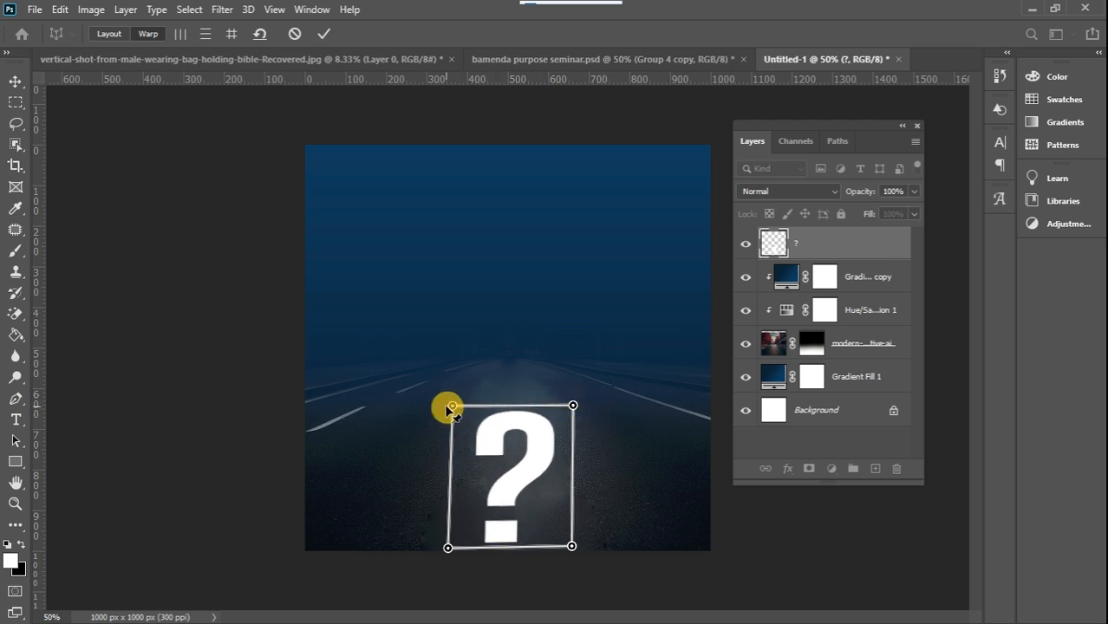
pyautogui.moveTo(451, 407); pyautogui.dragTo(445, 411)
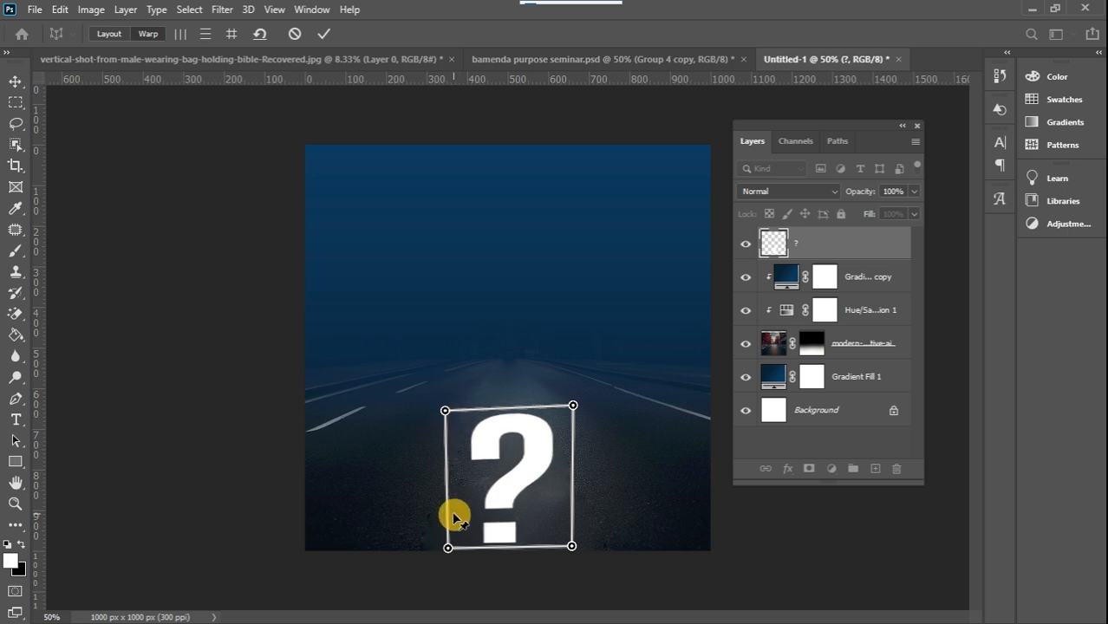
# Spread the warp plane's near corners outwards just below the canvas, level its far edge, and commit the perspective warp
pyautogui.moveTo(449, 545); pyautogui.dragTo(436, 552)
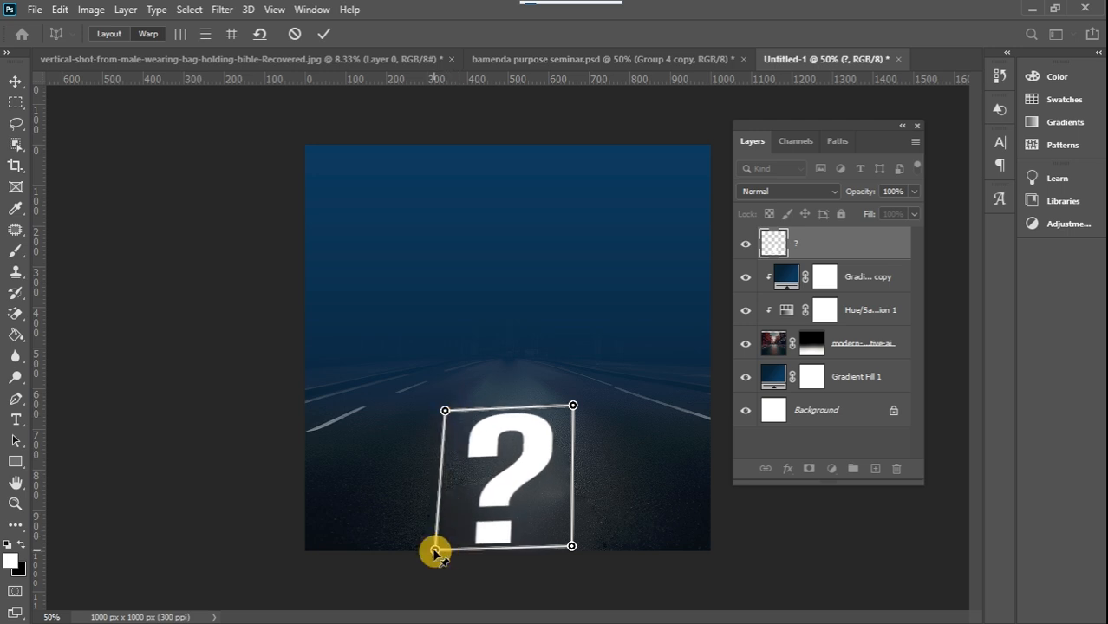
pyautogui.moveTo(570, 547); pyautogui.dragTo(604, 558)
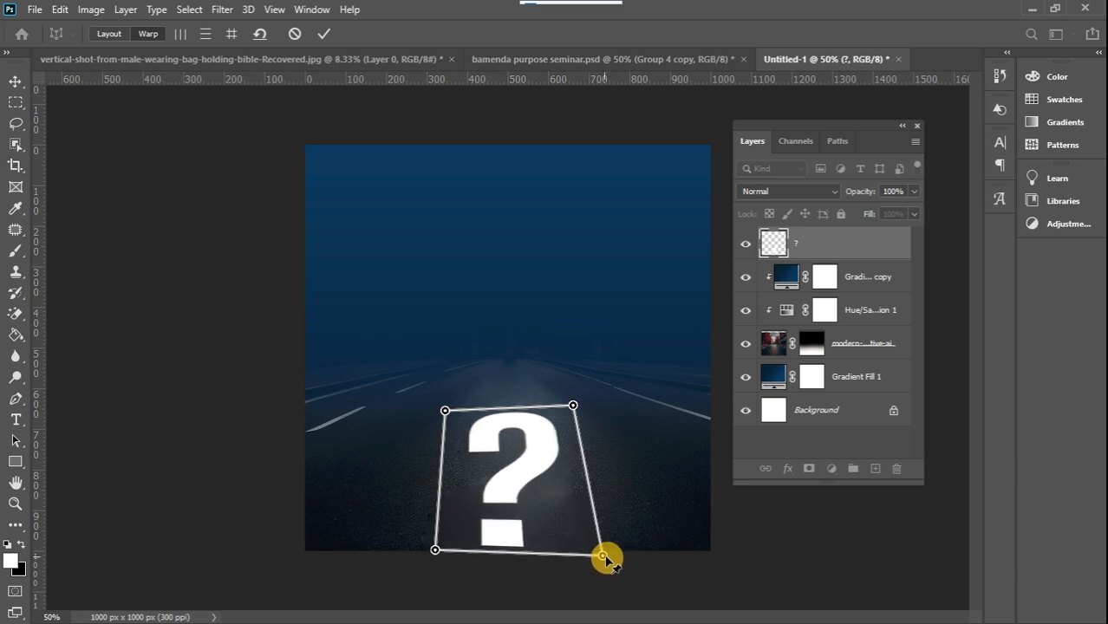
pyautogui.moveTo(435, 550); pyautogui.dragTo(428, 564)
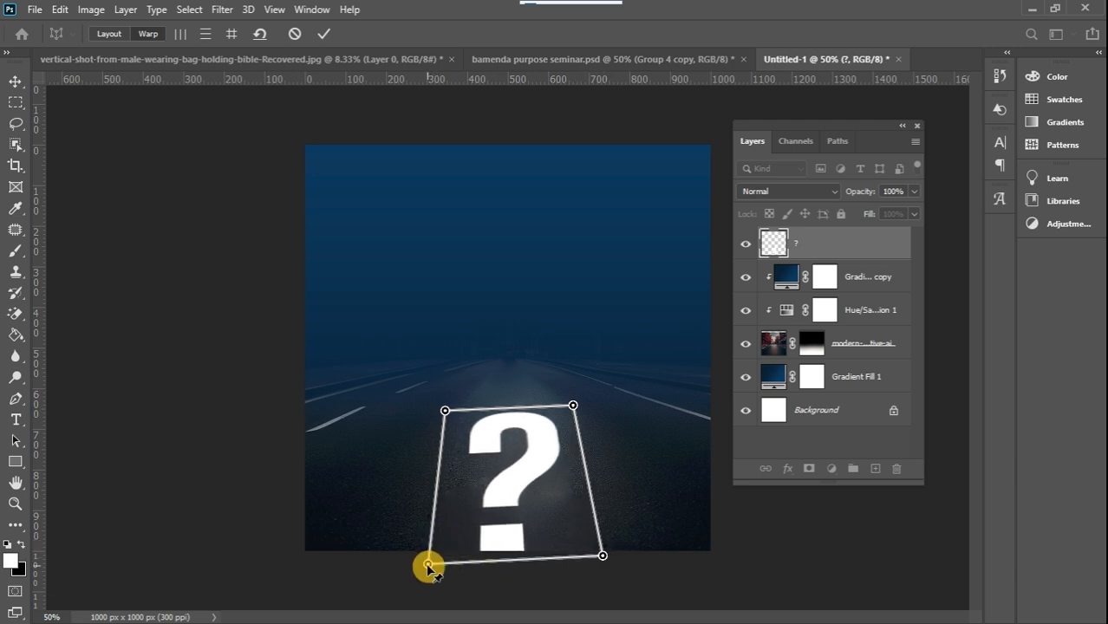
pyautogui.moveTo(605, 559); pyautogui.dragTo(617, 573)
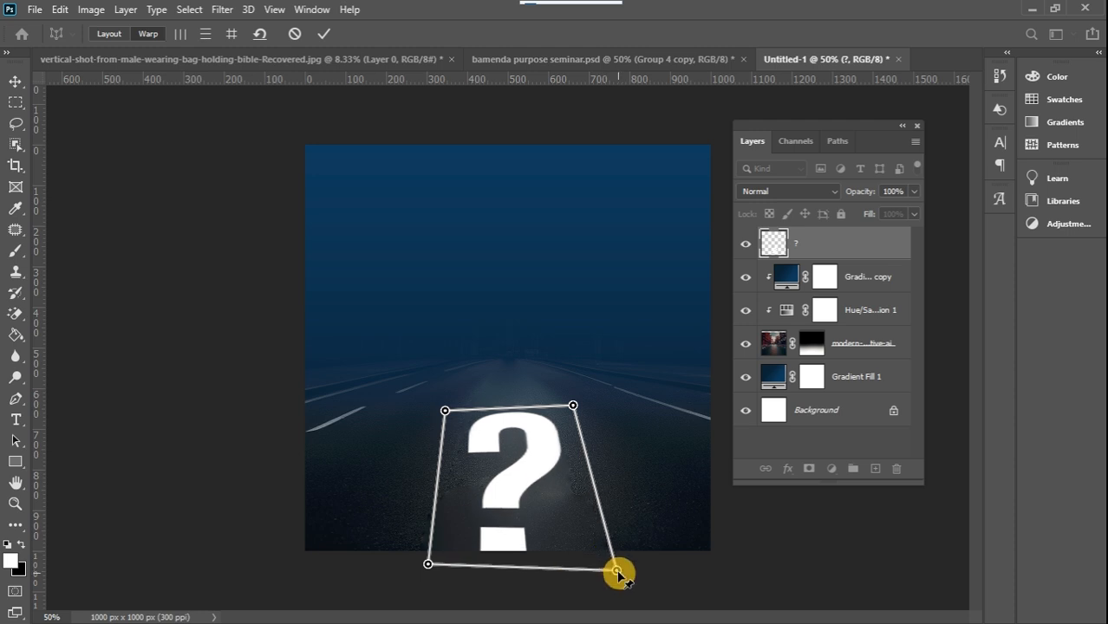
pyautogui.moveTo(573, 405); pyautogui.dragTo(574, 411)
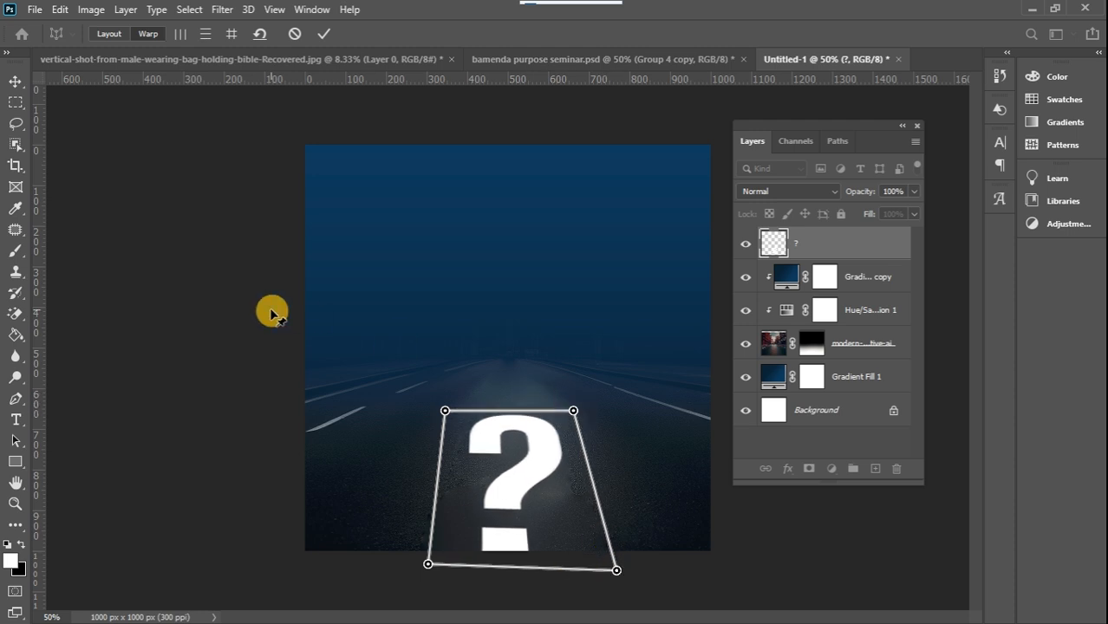
pyautogui.click(324, 35)
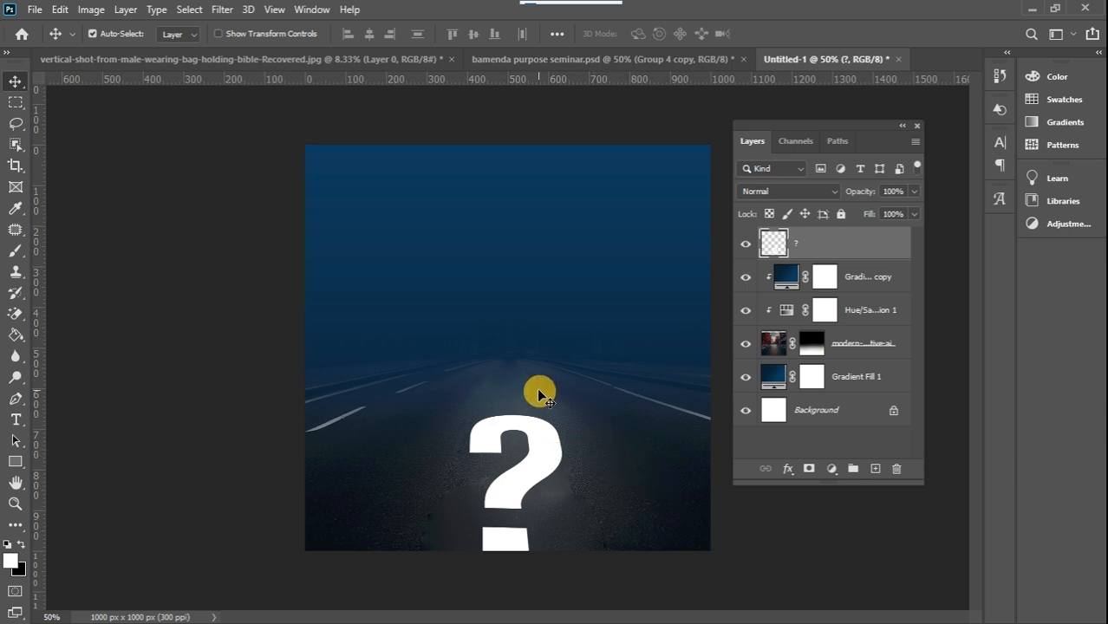
# Blend the question mark into the asphalt by splitting the underlying layer's black Blend If slider to 14 / 121
pyautogui.doubleClick(873, 256)
pyautogui.moveTo(607, 227); pyautogui.dragTo(916, 175)
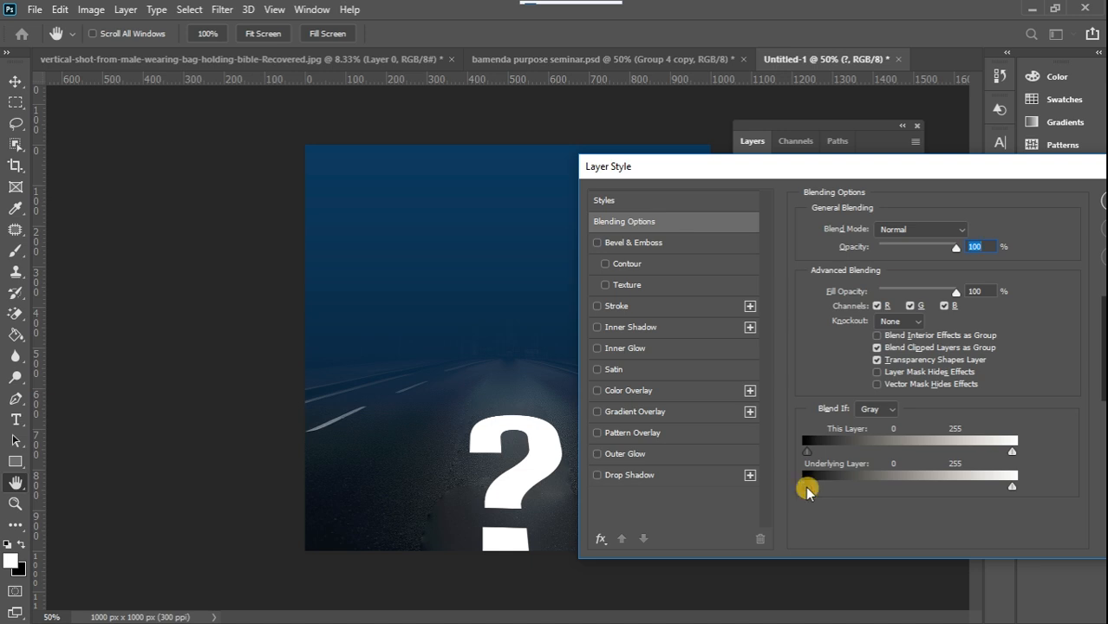
pyautogui.moveTo(820, 487); pyautogui.dragTo(899, 484)
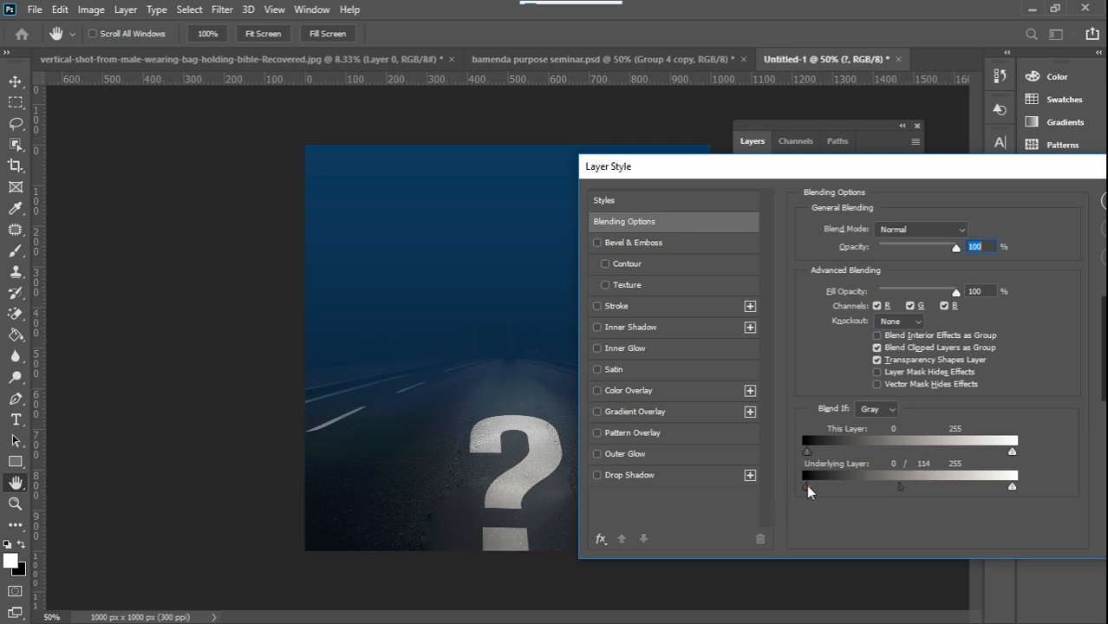
pyautogui.moveTo(807, 490); pyautogui.dragTo(825, 491)
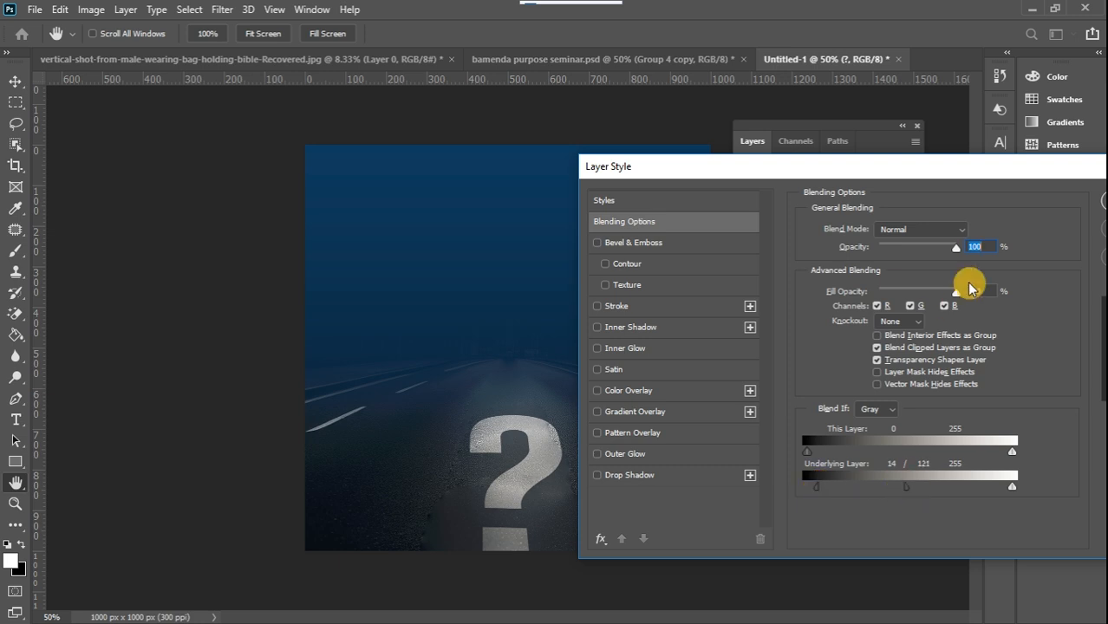
pyautogui.moveTo(1001, 175)
pyautogui.mouseDown()
pyautogui.moveTo(976, 177)
pyautogui.moveTo(1021, 170)
pyautogui.mouseUp()
pyautogui.click(989, 218)
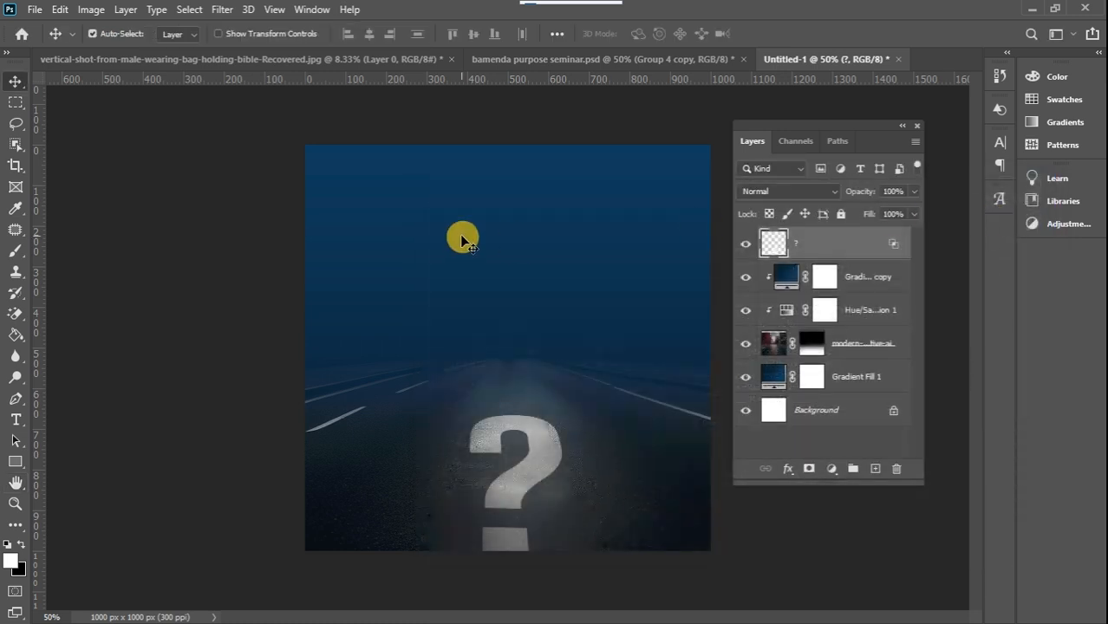
# Copy the masked cut-out of the standing man into the Untitled-1 flyer and scale it proportionally to about 13.88%
pyautogui.click(304, 58)
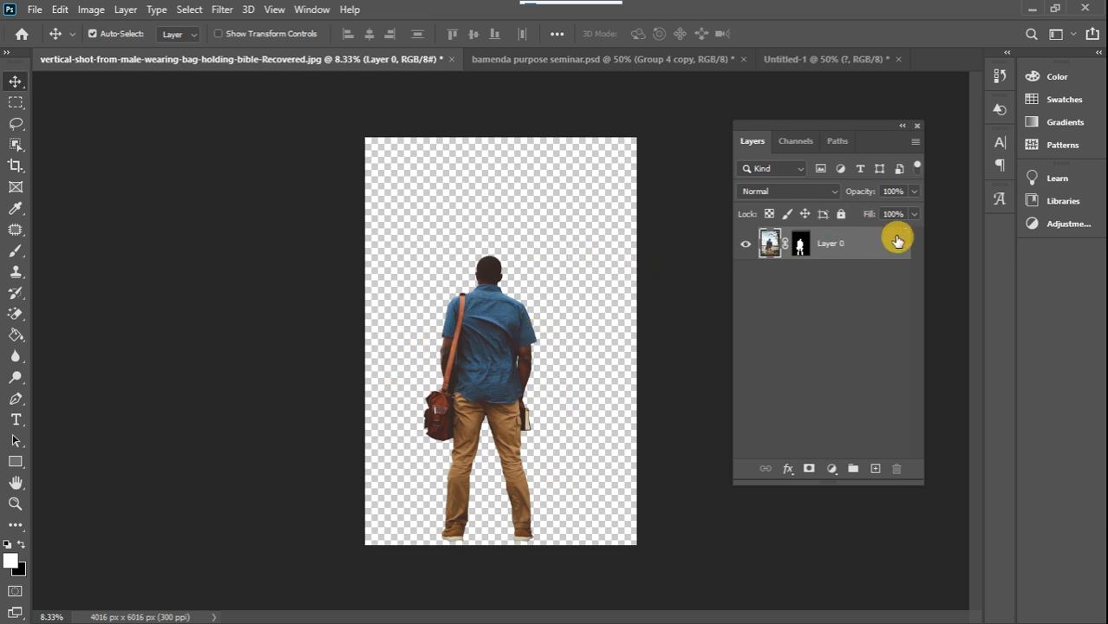
pyautogui.moveTo(877, 246); pyautogui.dragTo(543, 425)
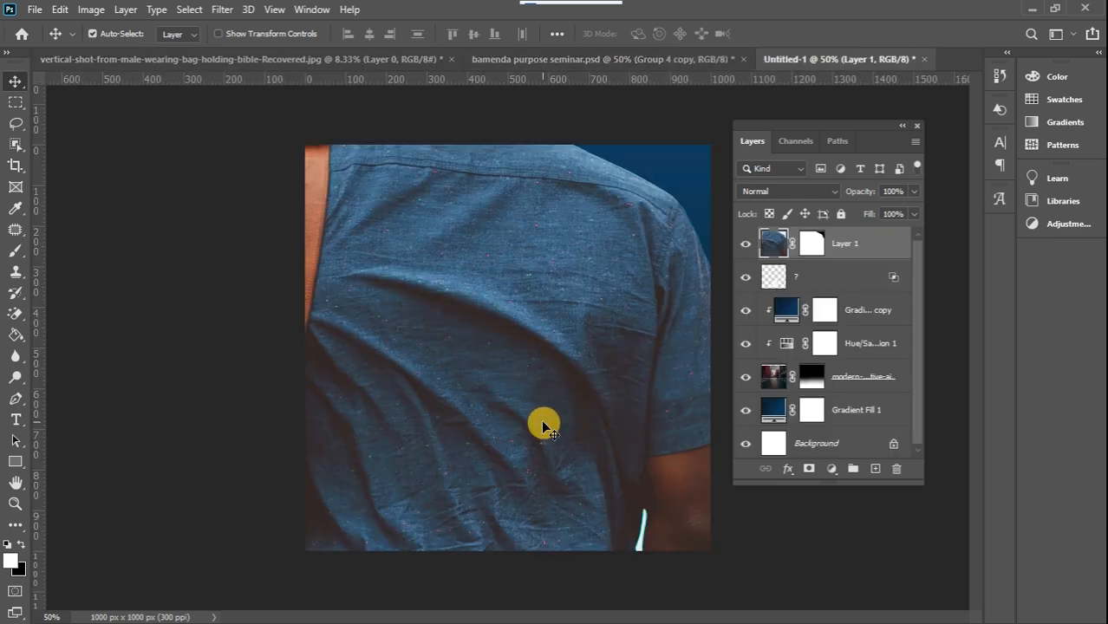
pyautogui.hotkey('ctrl', 't')
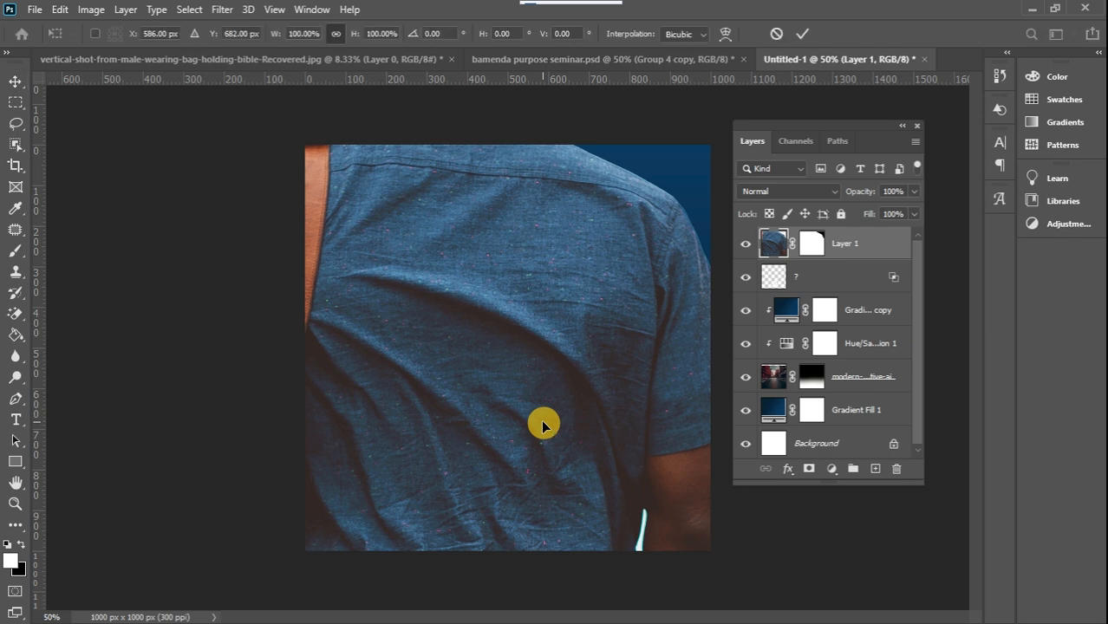
pyautogui.hotkey('ctrl', '-')
pyautogui.hotkey('ctrl', '-')
pyautogui.hotkey('ctrl', '-')
pyautogui.hotkey('ctrl', '-')
pyautogui.hotkey('ctrl', '-')
pyautogui.hotkey('ctrl', '-')
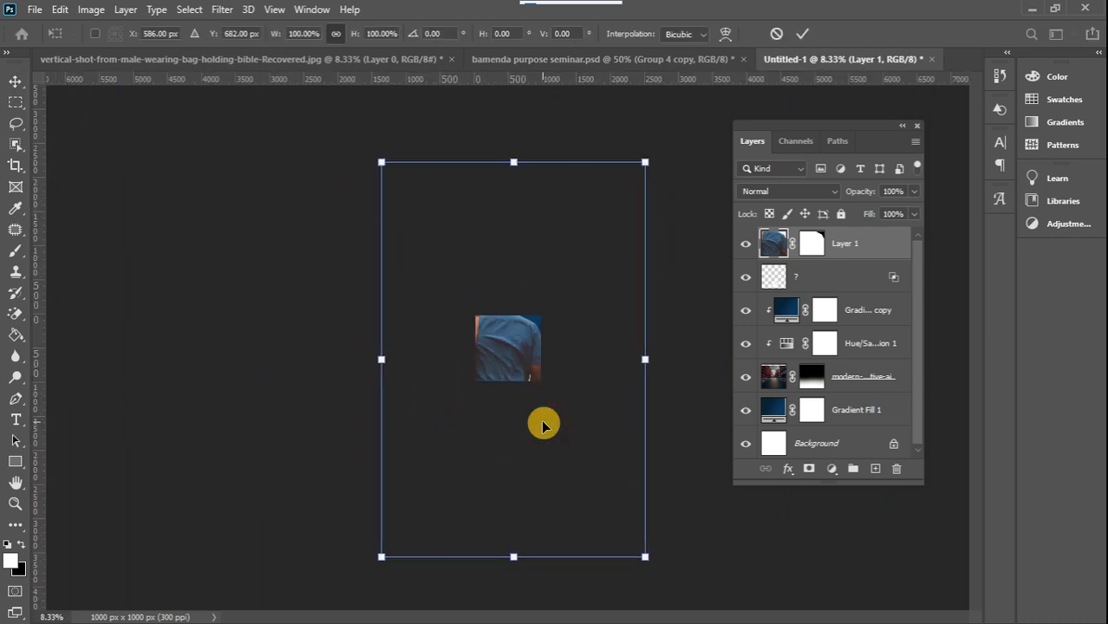
pyautogui.moveTo(410, 204); pyautogui.dragTo(510, 354)
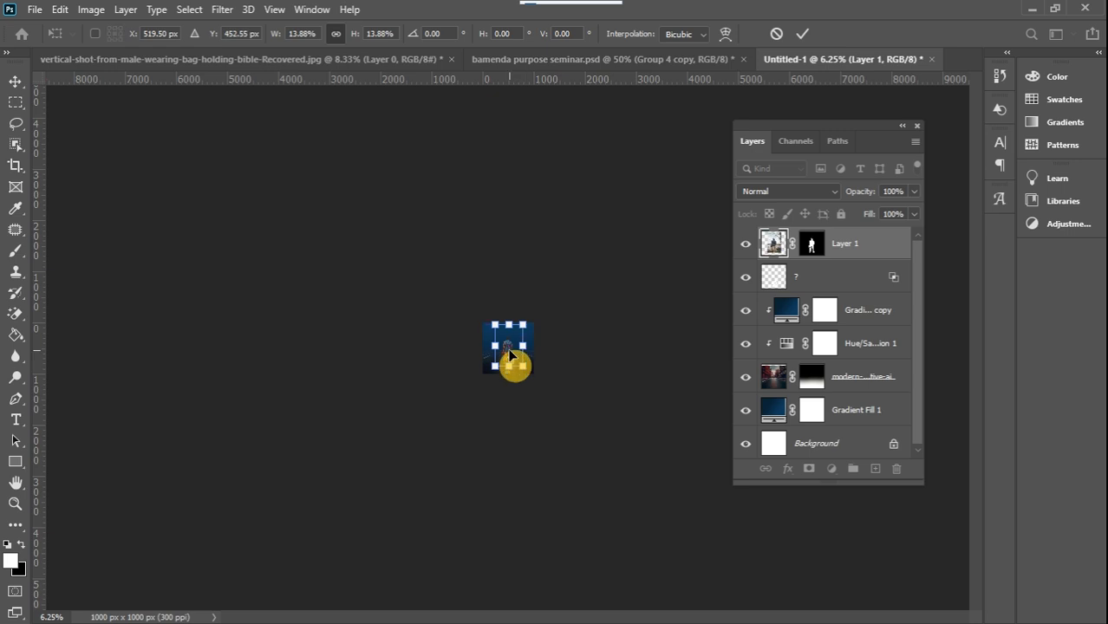
pyautogui.scroll(6, 510, 353)
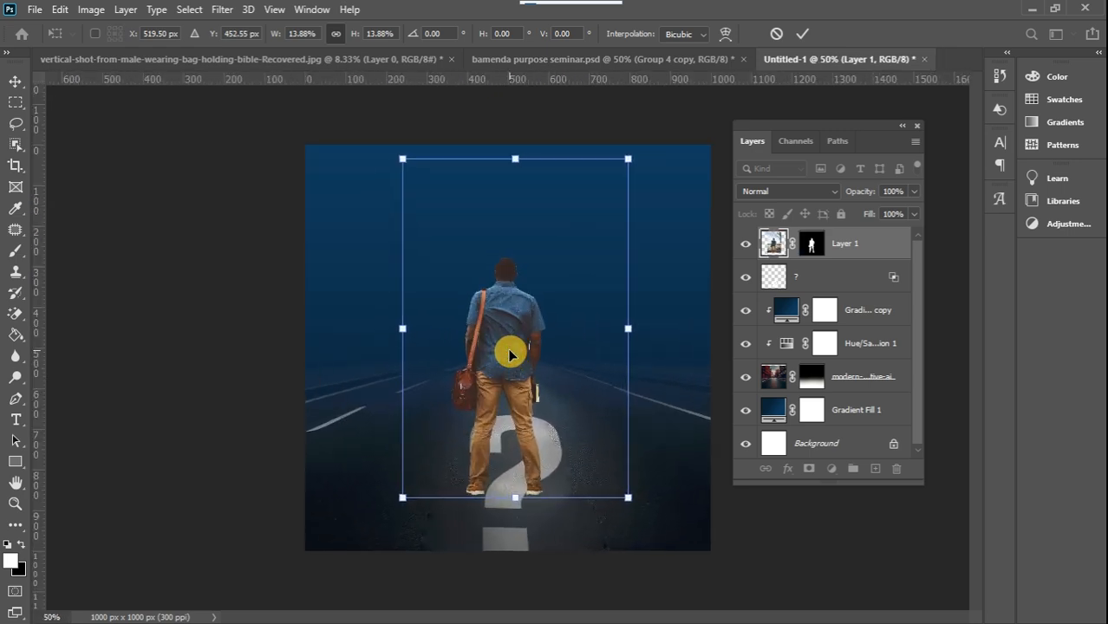
# Resize the man proportionally to about 10.63% and stand his feet on the upper curve of the question mark
pyautogui.moveTo(403, 160); pyautogui.dragTo(471, 260)
pyautogui.moveTo(537, 391); pyautogui.dragTo(512, 330)
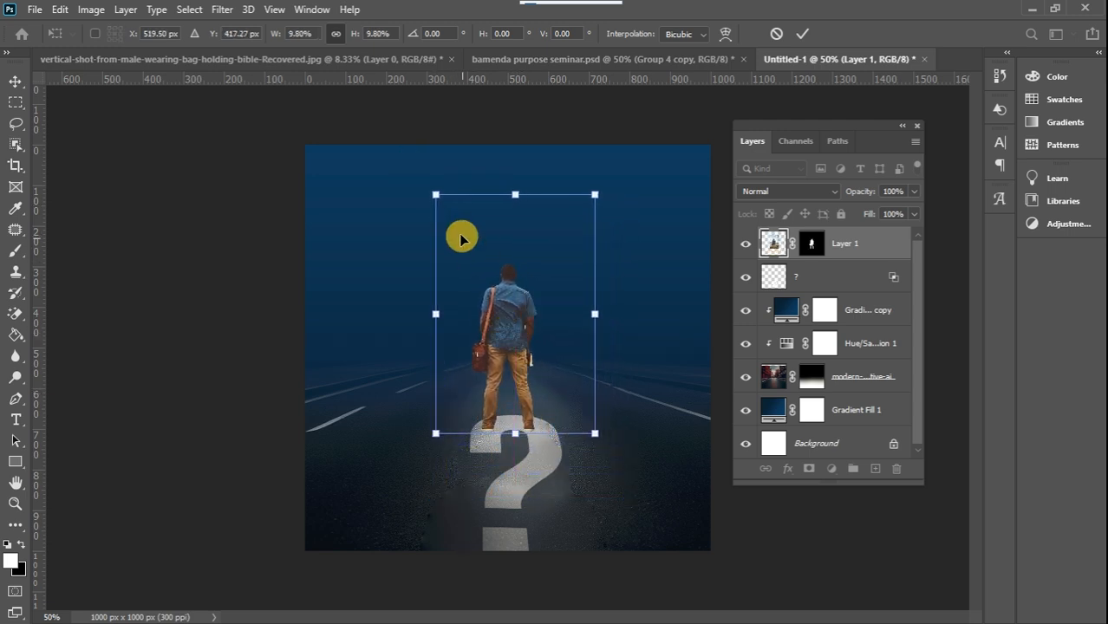
pyautogui.moveTo(443, 200); pyautogui.dragTo(455, 230)
pyautogui.moveTo(516, 316); pyautogui.dragTo(512, 325)
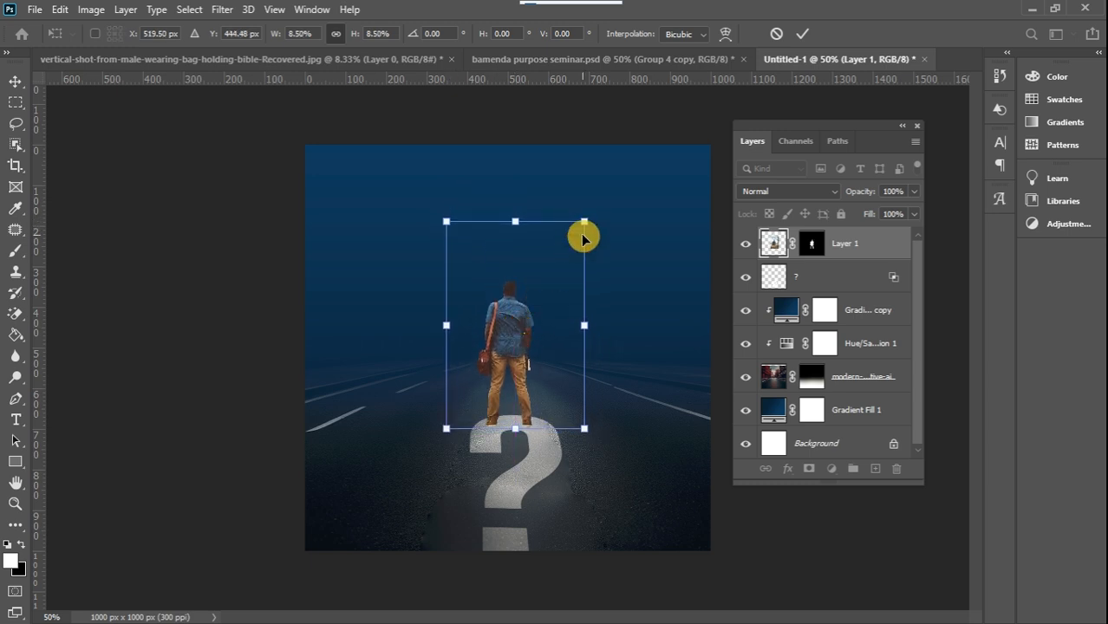
pyautogui.moveTo(585, 225); pyautogui.dragTo(610, 178)
pyautogui.moveTo(532, 300); pyautogui.dragTo(527, 304)
pyautogui.moveTo(609, 179); pyautogui.dragTo(606, 179)
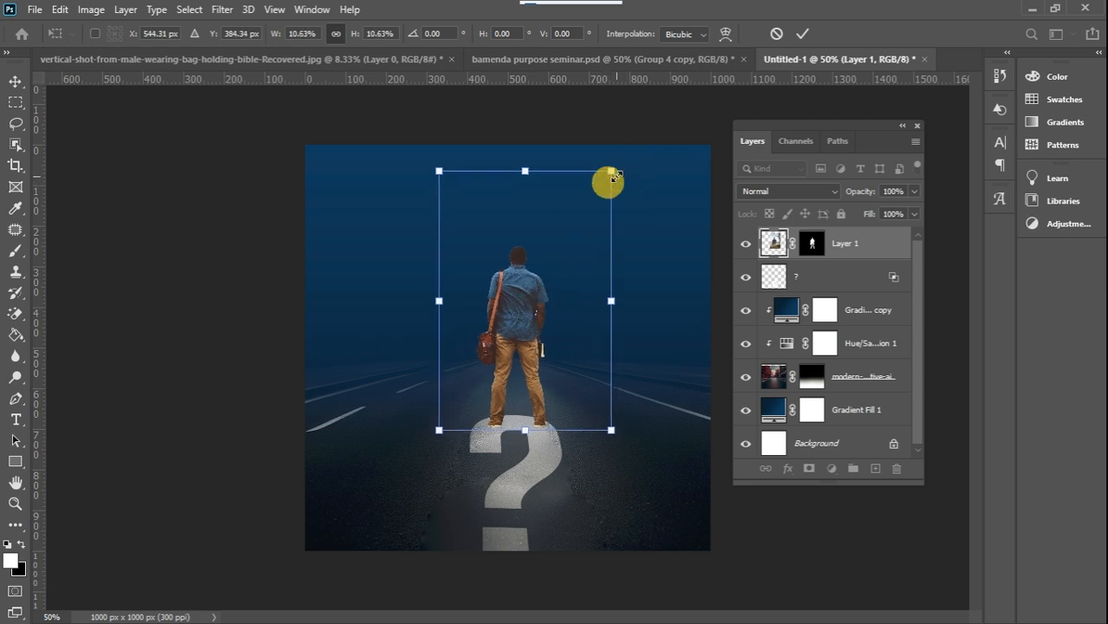
pyautogui.click(17, 79)
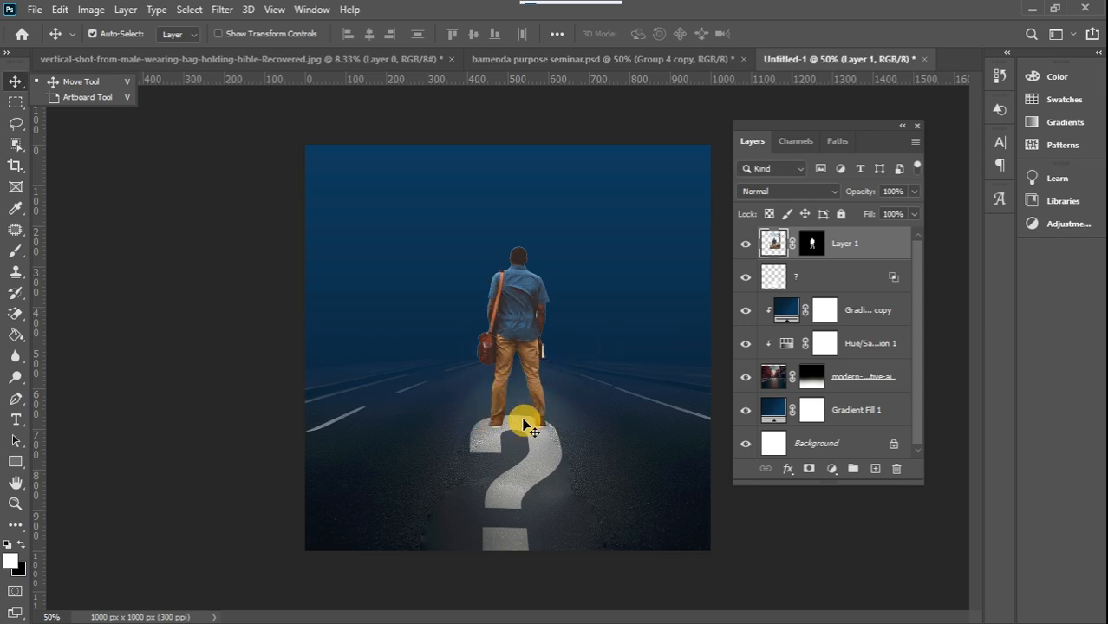
# Draw a closed Pen path around the bright sliver between the man's shirt and his right arm
pyautogui.hotkey('ctrl', '+')
pyautogui.hotkey('ctrl', '+')
pyautogui.hotkey('ctrl', '+')
pyautogui.hotkey('ctrl', '+')
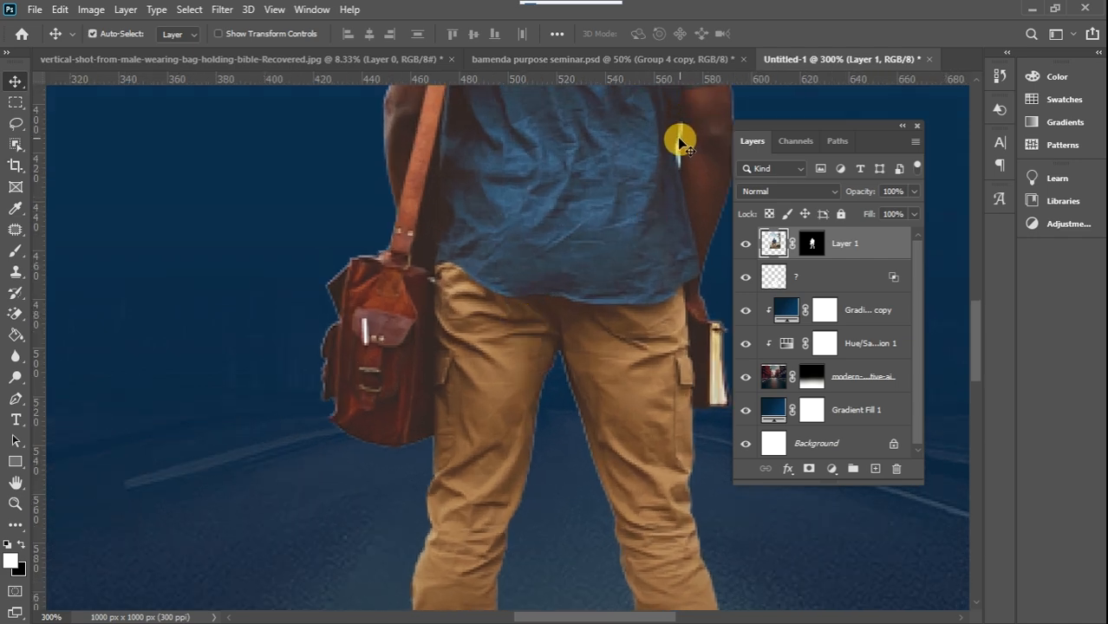
pyautogui.moveTo(982, 342); pyautogui.dragTo(976, 308)
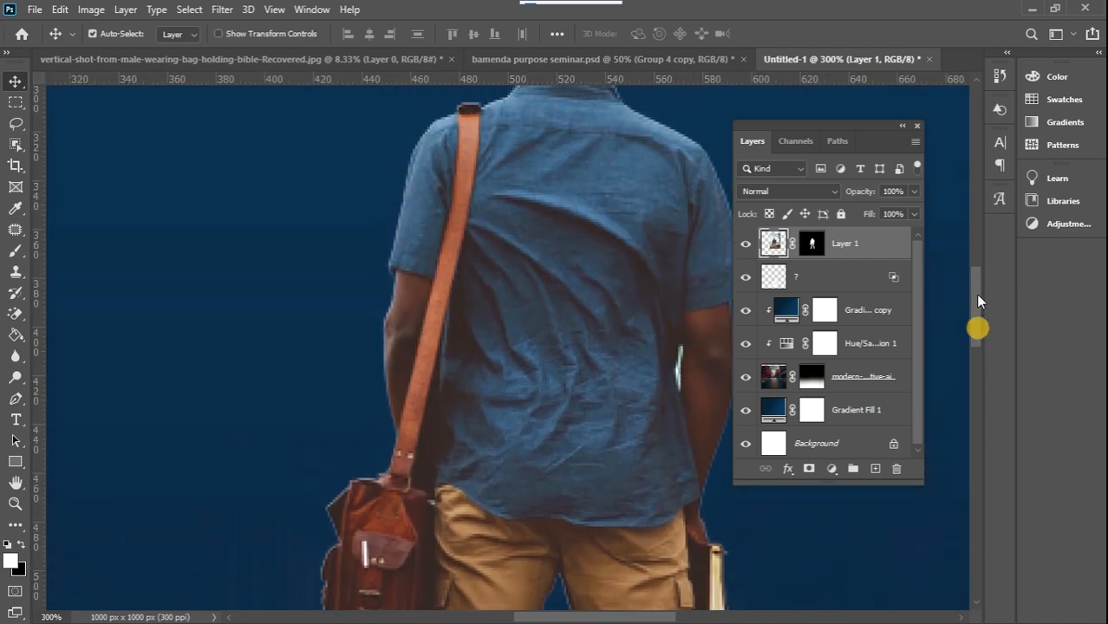
pyautogui.moveTo(661, 612); pyautogui.dragTo(688, 614)
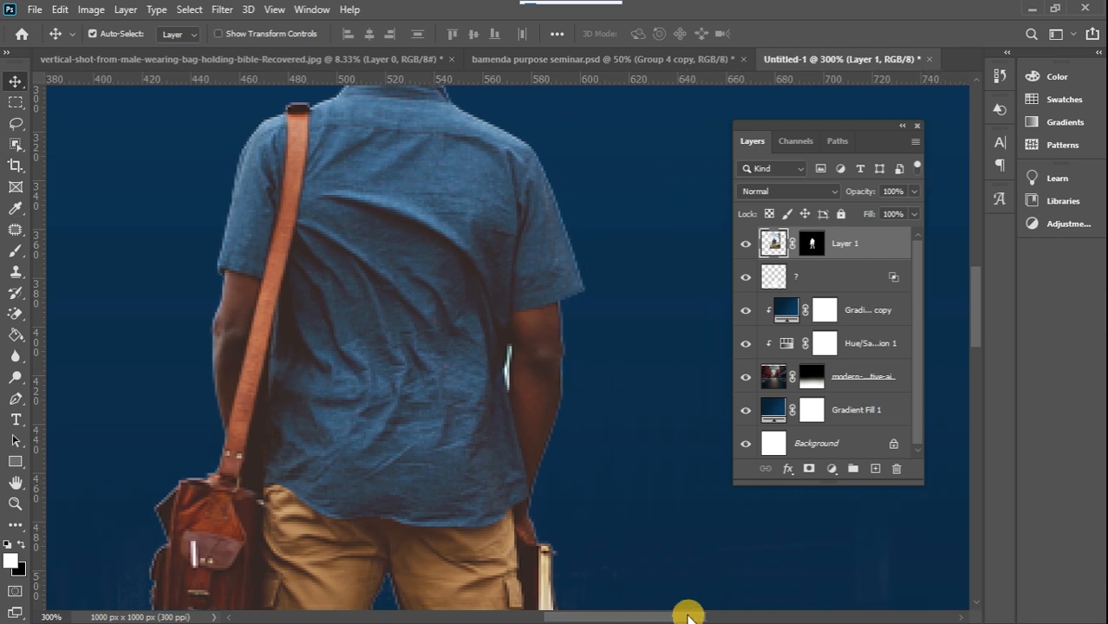
pyautogui.hotkey('ctrl', '+')
pyautogui.hotkey('ctrl', '+')
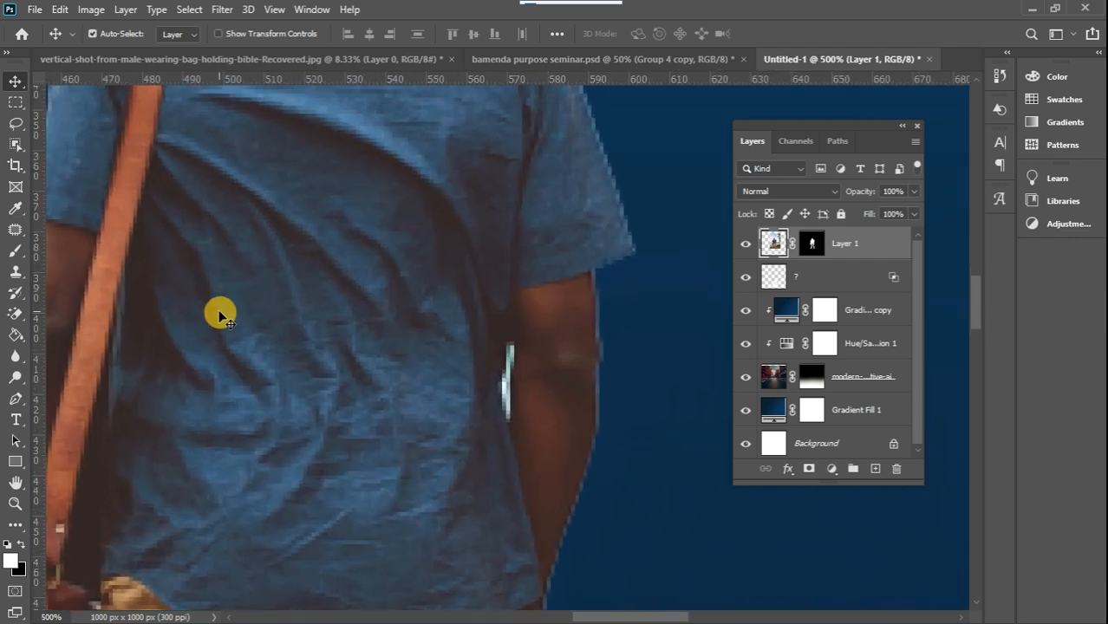
pyautogui.click(15, 399)
pyautogui.click(508, 343)
pyautogui.click(493, 384)
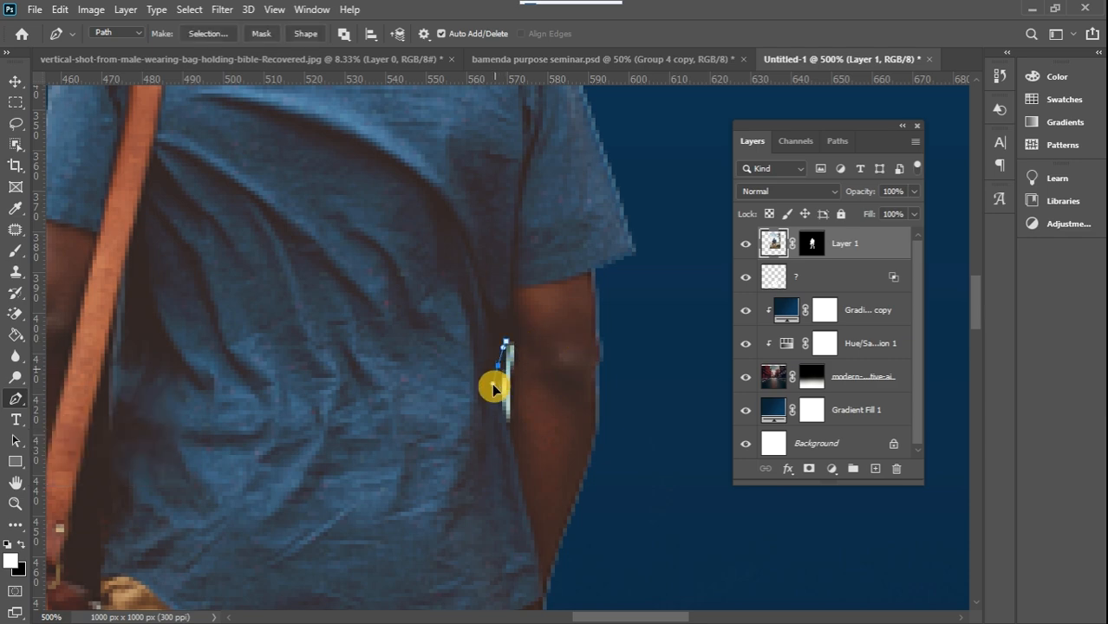
pyautogui.moveTo(506, 431); pyautogui.dragTo(509, 438)
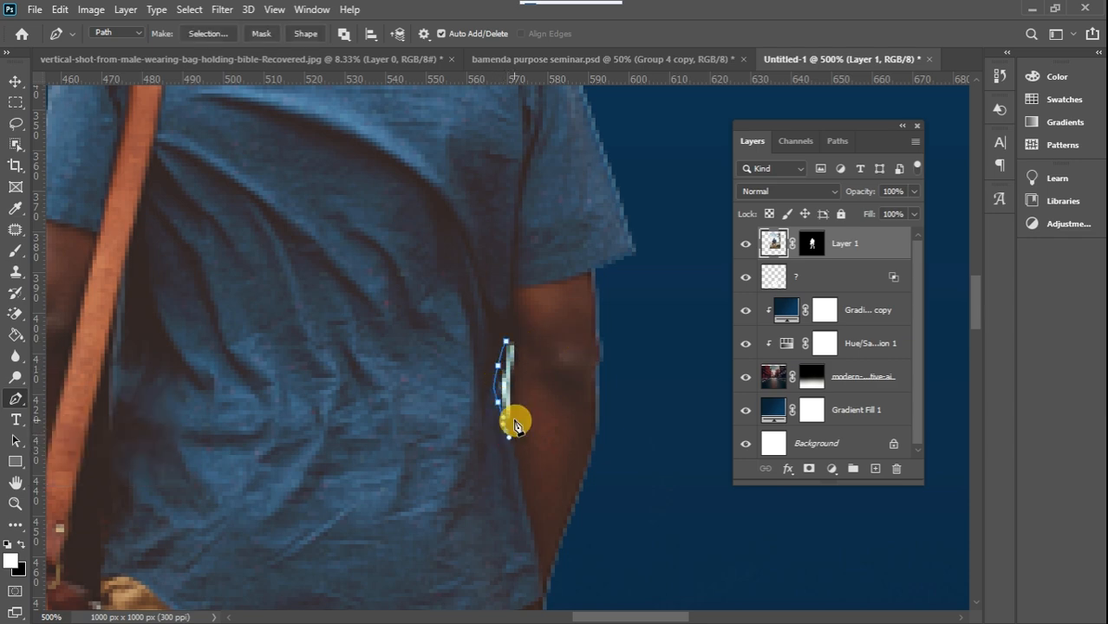
pyautogui.click(509, 345)
# Turn the path into a new anti-aliased selection with a feather radius of 1.5 pixels
pyautogui.rightClick(504, 274)
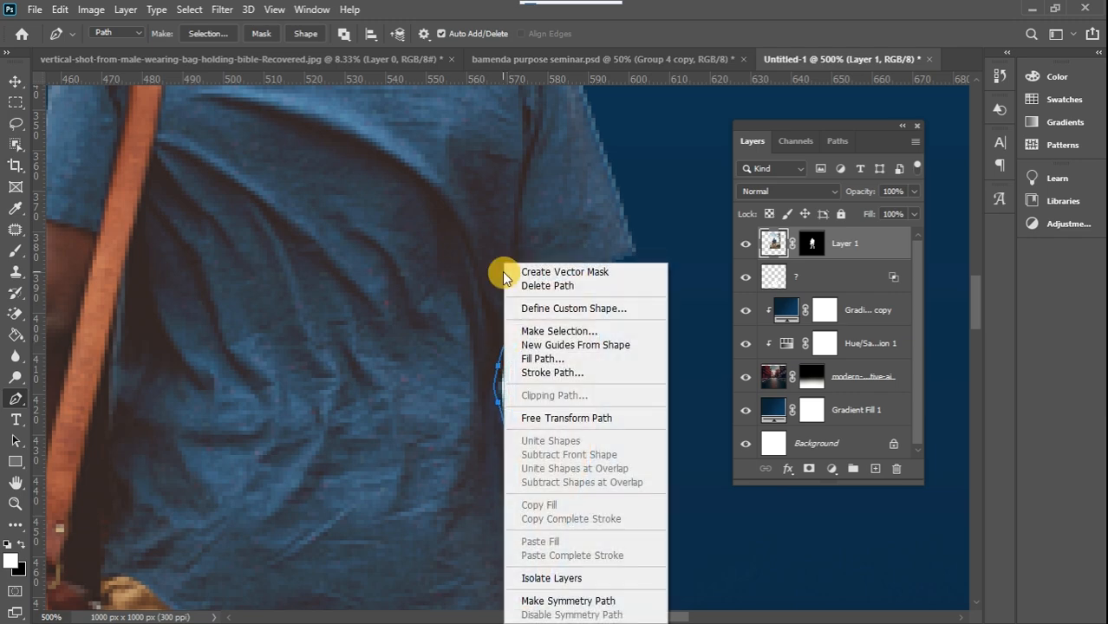
pyautogui.click(555, 331)
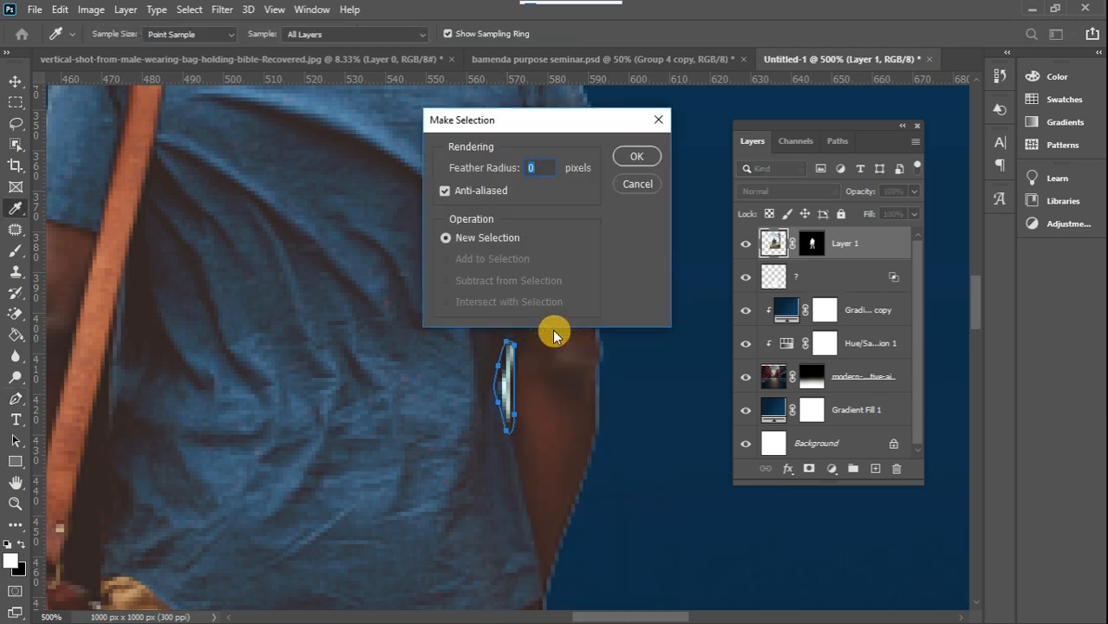
pyautogui.write('1.5')
pyautogui.click(647, 154)
# Fill the selected sliver with black on the man's layer mask to hide it, and deselect
pyautogui.click(812, 244)
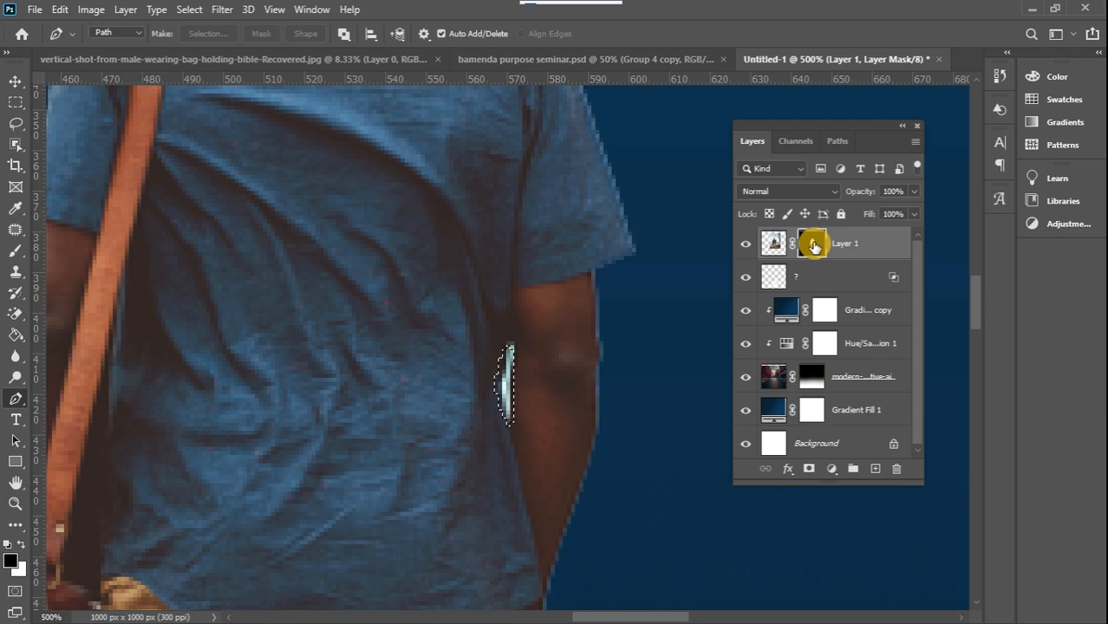
pyautogui.hotkey('alt', 'BackSpace')
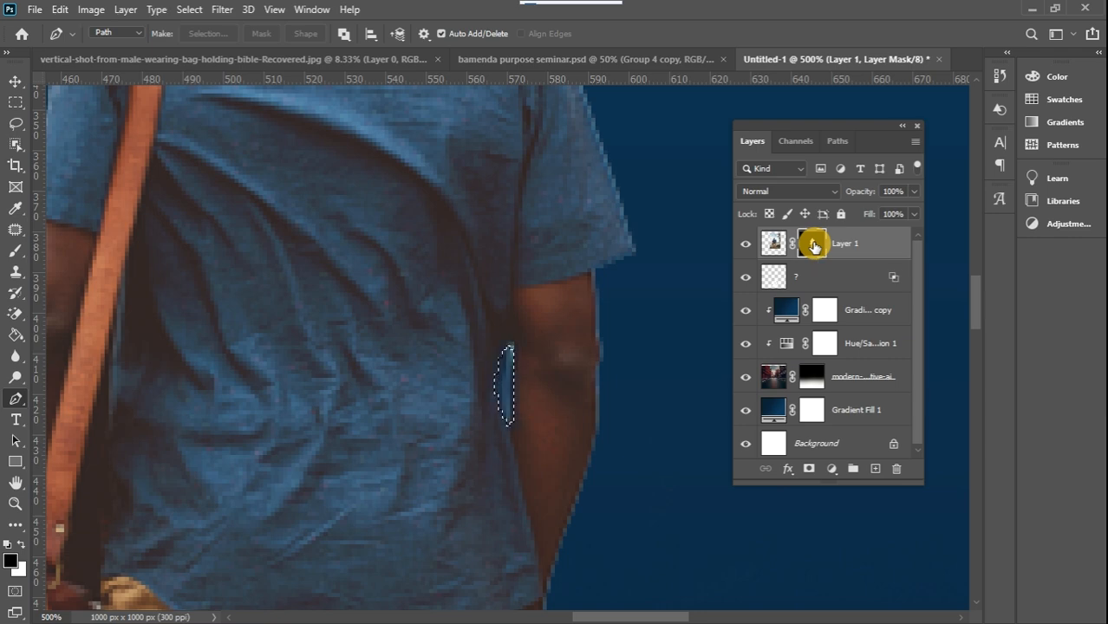
pyautogui.click(17, 100)
pyautogui.click(281, 157)
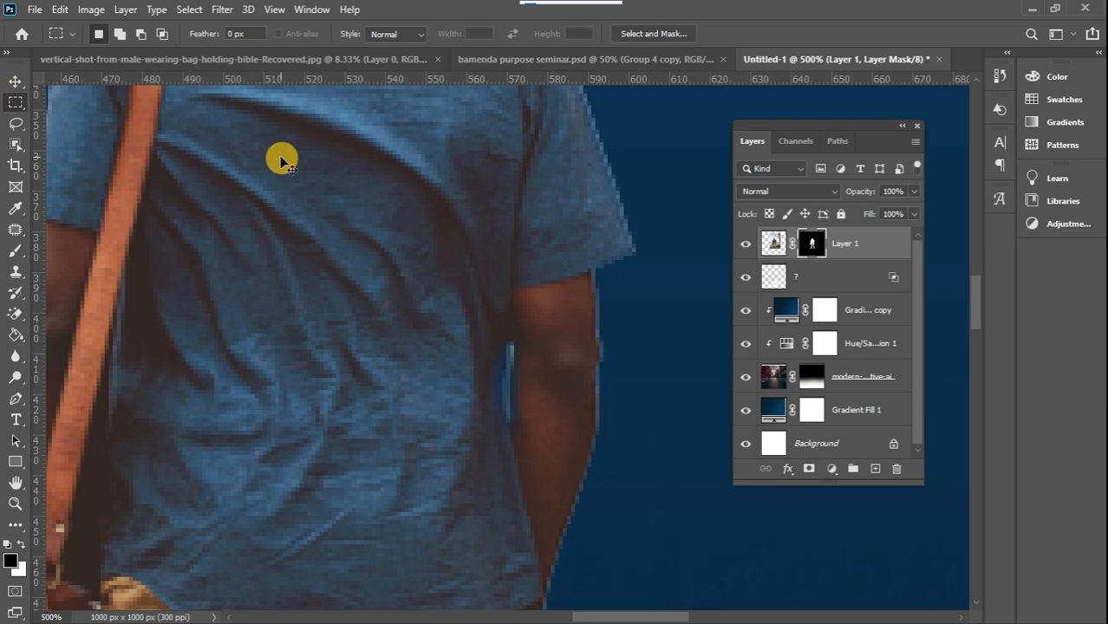
pyautogui.hotkey('ctrl', '[')
pyautogui.hotkey('ctrl', '[')
pyautogui.press('x')
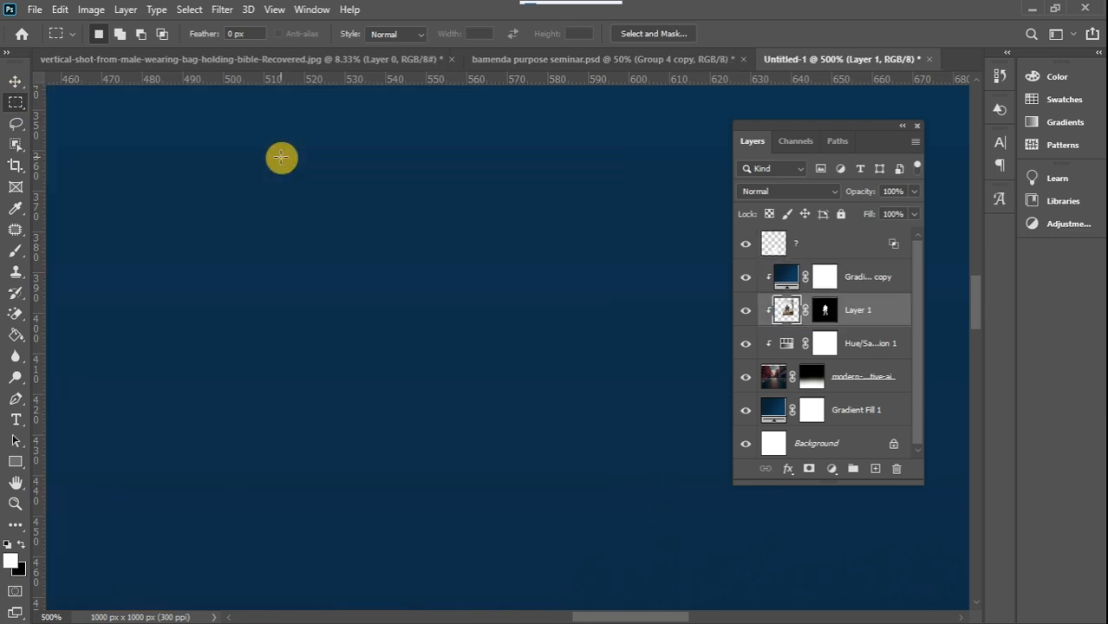
pyautogui.hotkey('ctrl', '-')
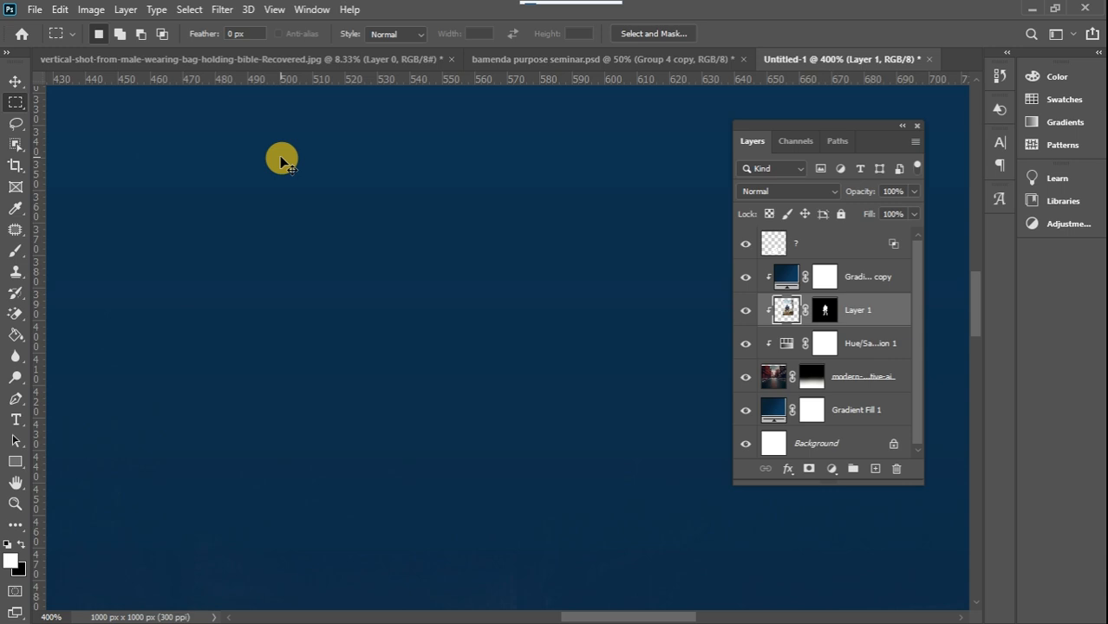
pyautogui.hotkey('ctrl', '[')
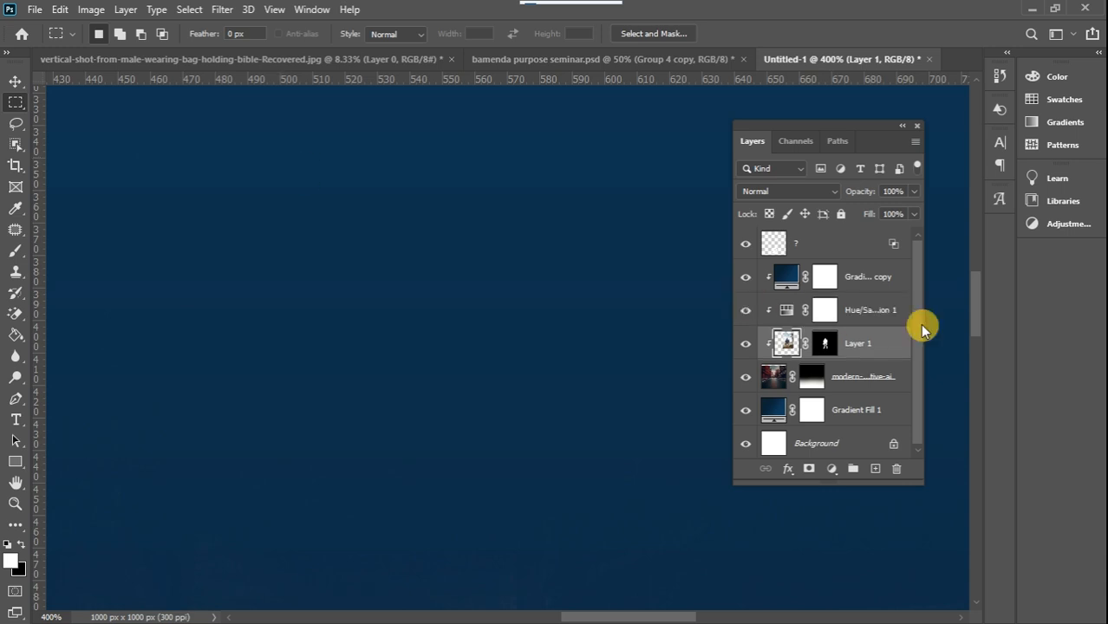
pyautogui.moveTo(975, 302); pyautogui.dragTo(973, 339)
pyautogui.hotkey('ctrl', ']')
pyautogui.hotkey('ctrl', ']')
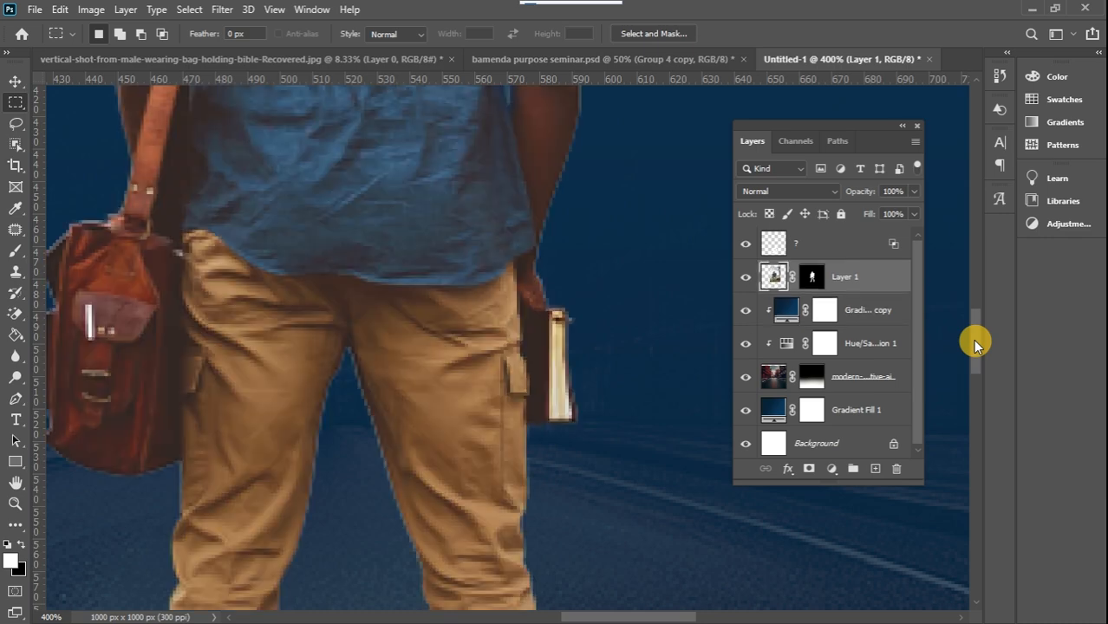
pyautogui.hotkey('ctrl', '-')
pyautogui.hotkey('ctrl', '-')
pyautogui.hotkey('ctrl', '-')
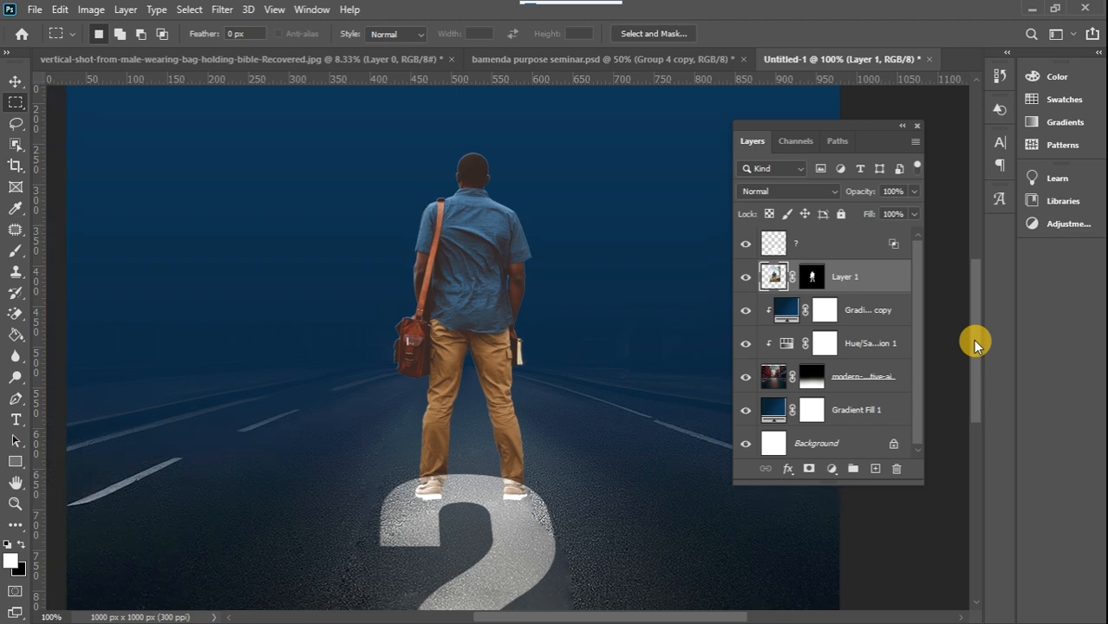
pyautogui.hotkey('ctrl', '-')
pyautogui.hotkey('ctrl', '-')
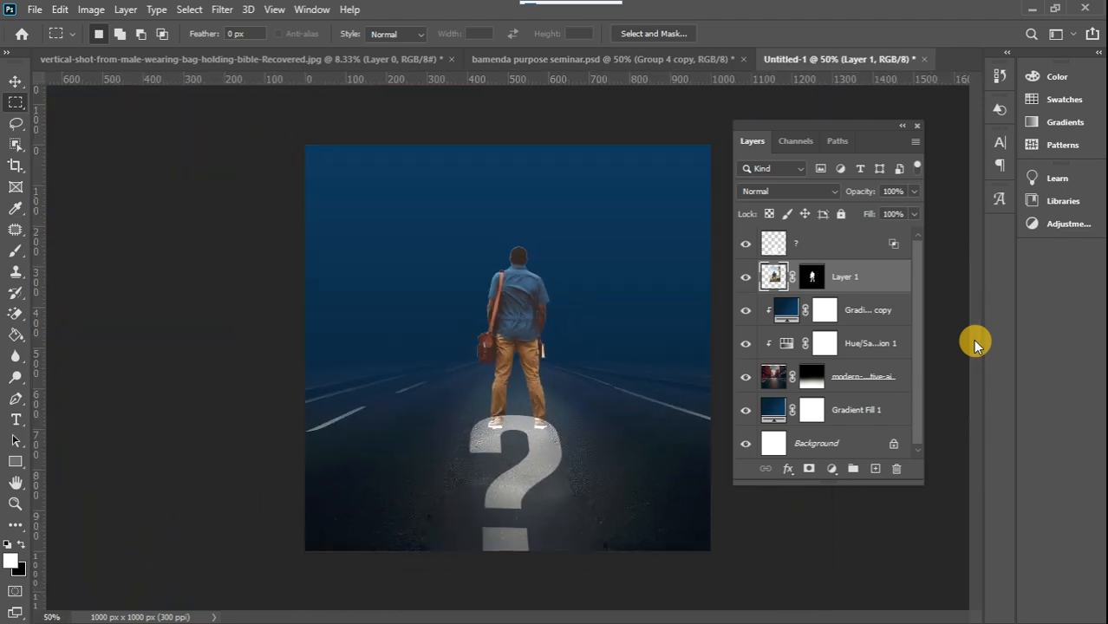
pyautogui.hotkey('ctrl', ']')
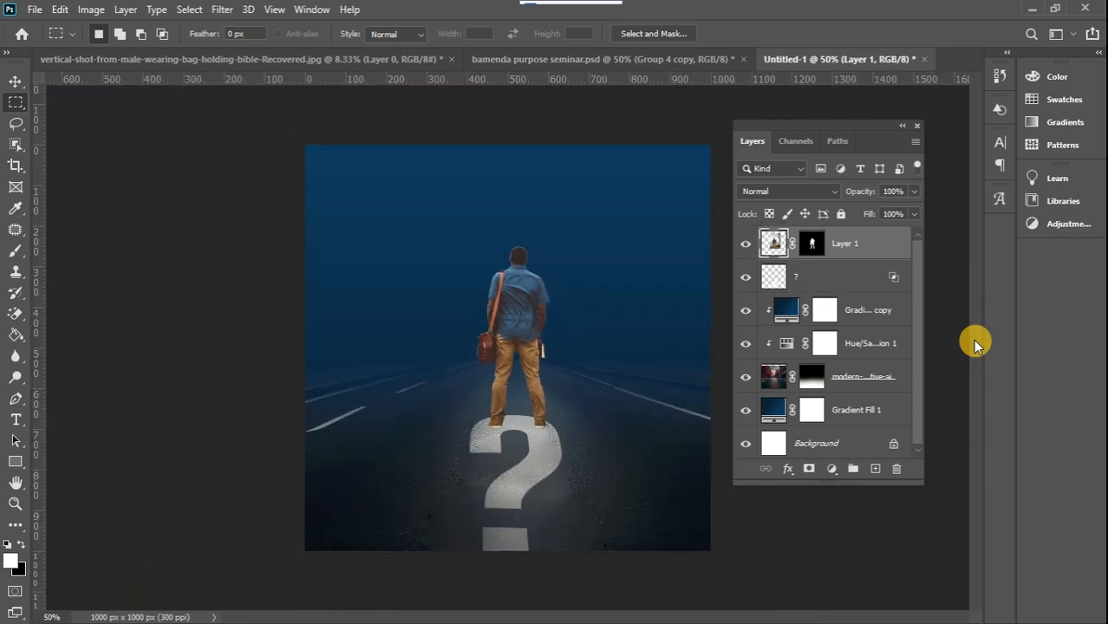
pyautogui.click(16, 83)
pyautogui.moveTo(525, 315); pyautogui.dragTo(523, 317)
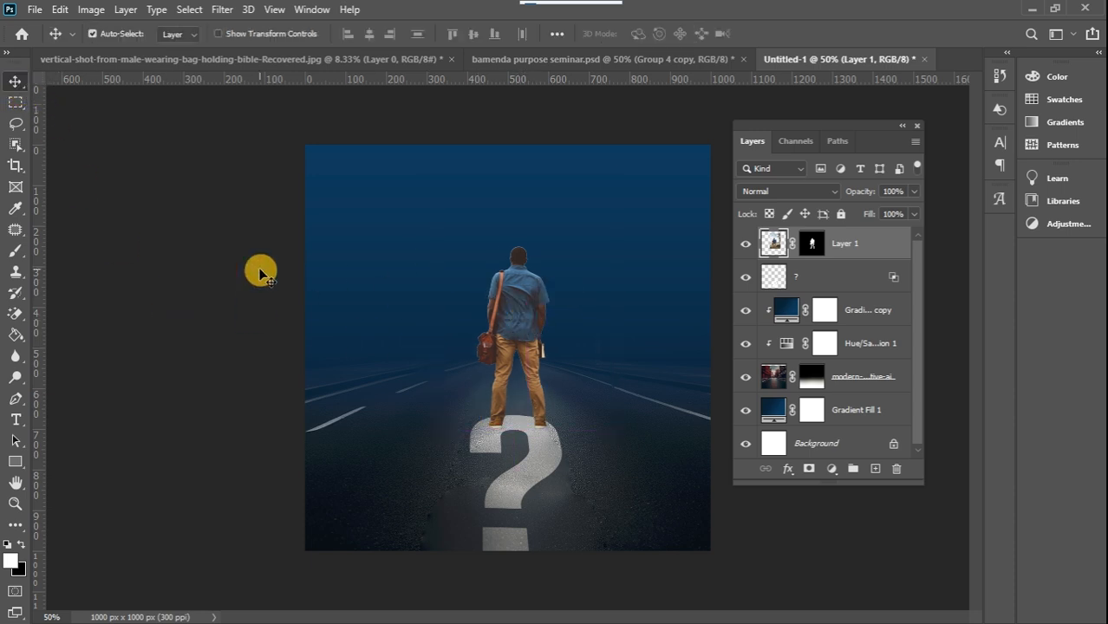
# Sample the orange sky (f6a529) of the bamenda purpose seminar.psd flyer as the foreground colour and return to the Untitled-1 flyer
pyautogui.click(521, 61)
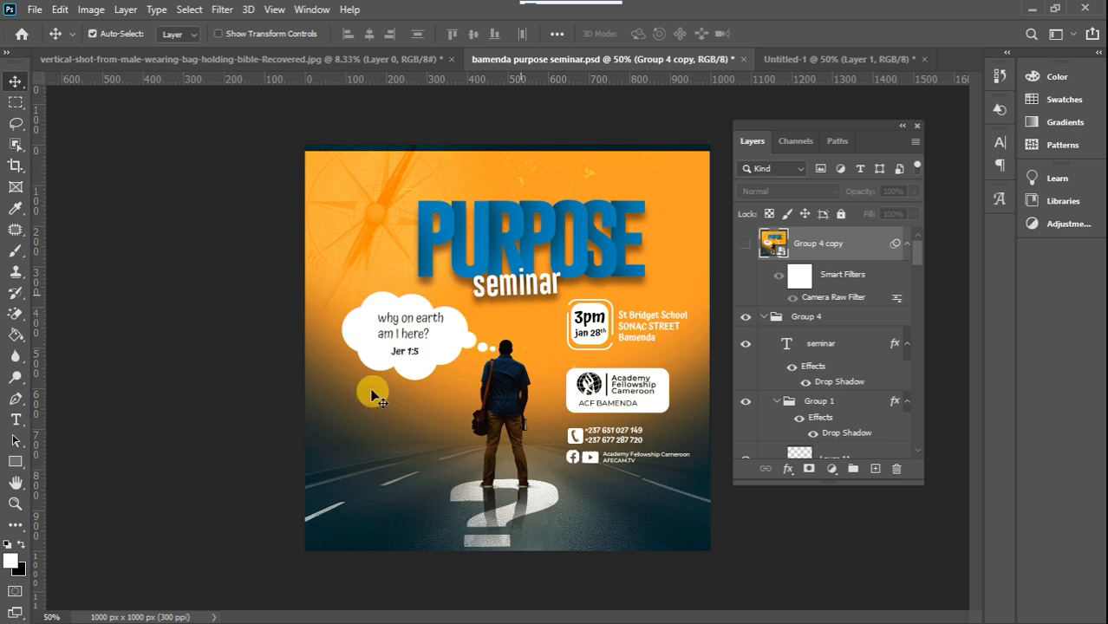
pyautogui.click(12, 562)
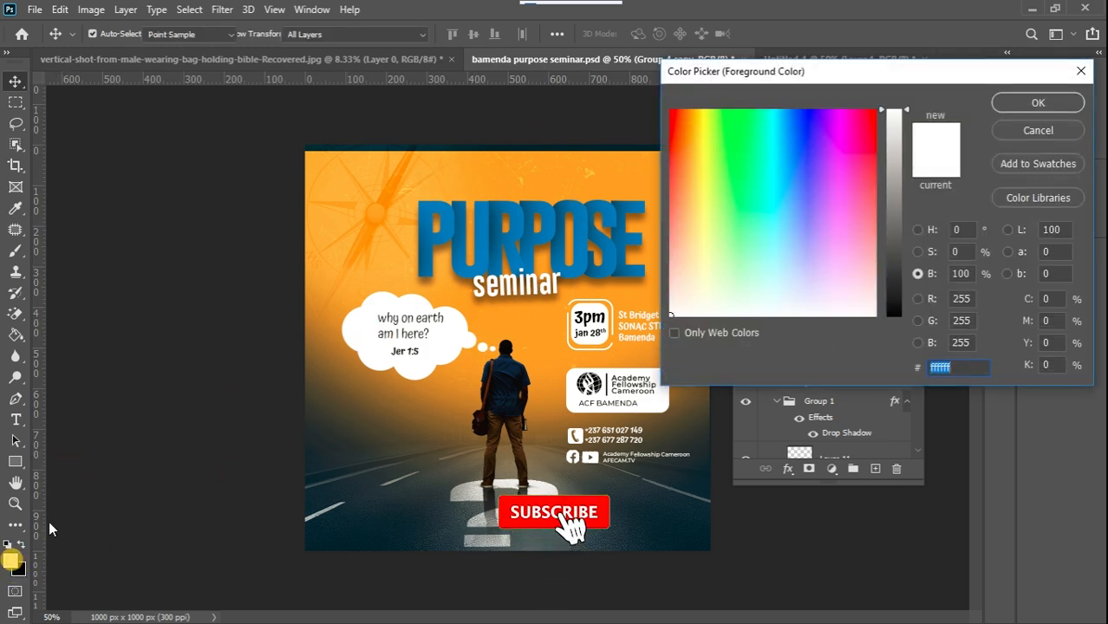
pyautogui.click(628, 177)
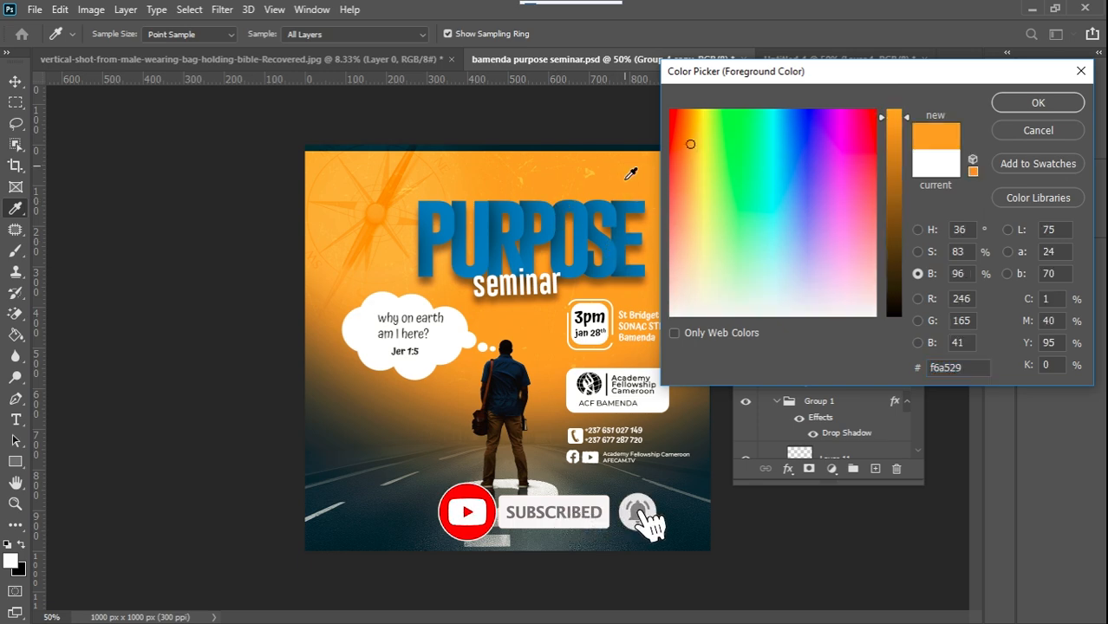
pyautogui.click(997, 102)
pyautogui.click(823, 58)
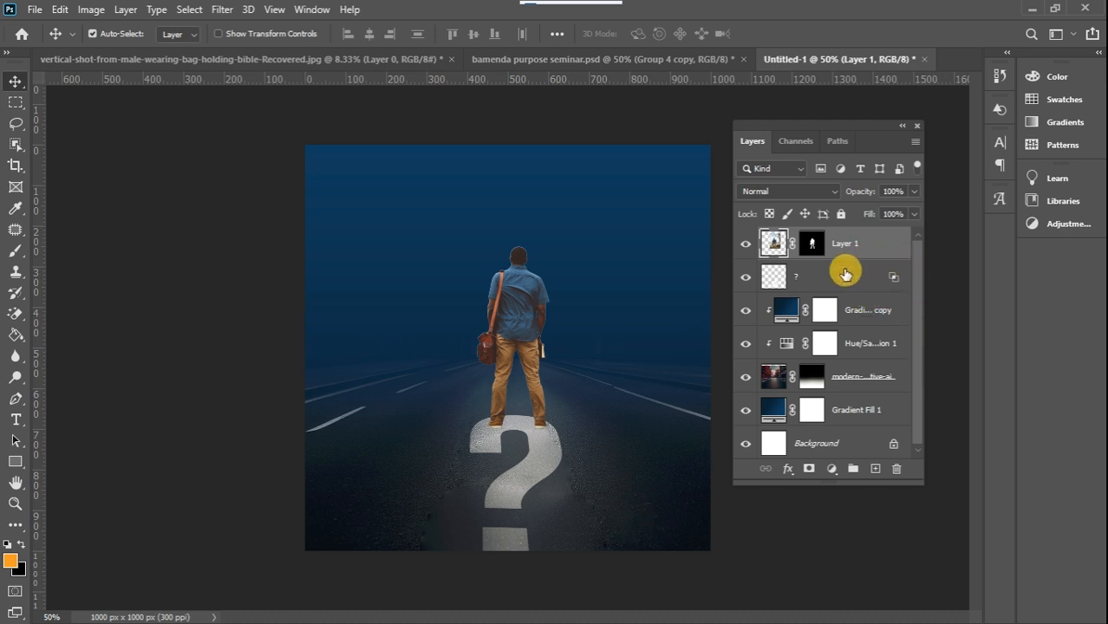
# Add a layer beneath the question mark and paint the whole sky orange down to the horizon with a soft 1000 px brush
pyautogui.click(861, 307)
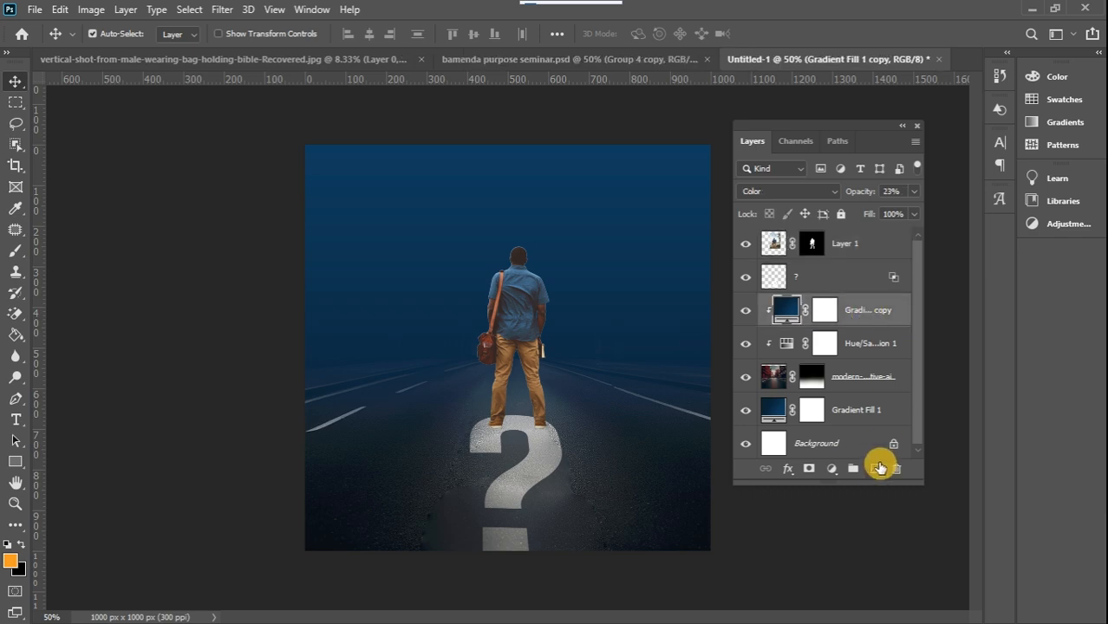
pyautogui.click(875, 469)
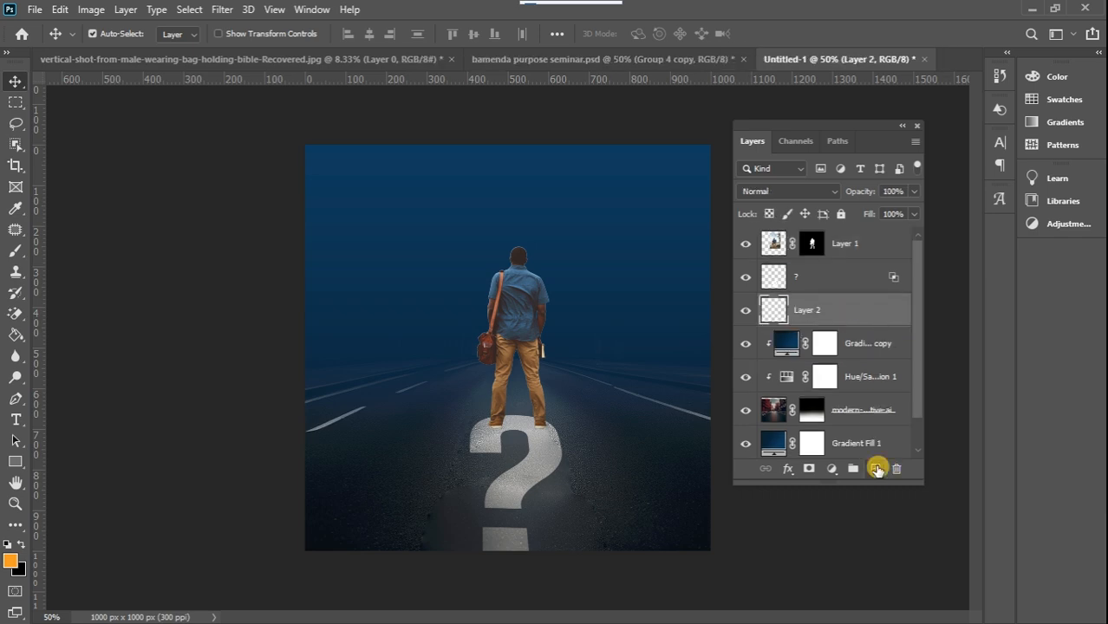
pyautogui.click(16, 251)
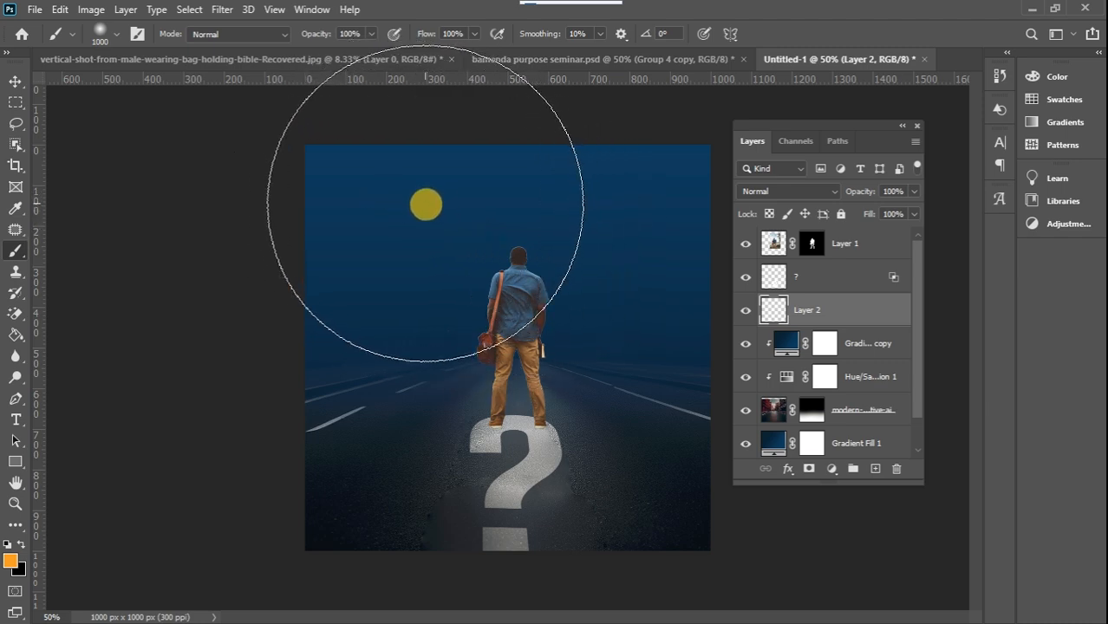
pyautogui.click(545, 185)
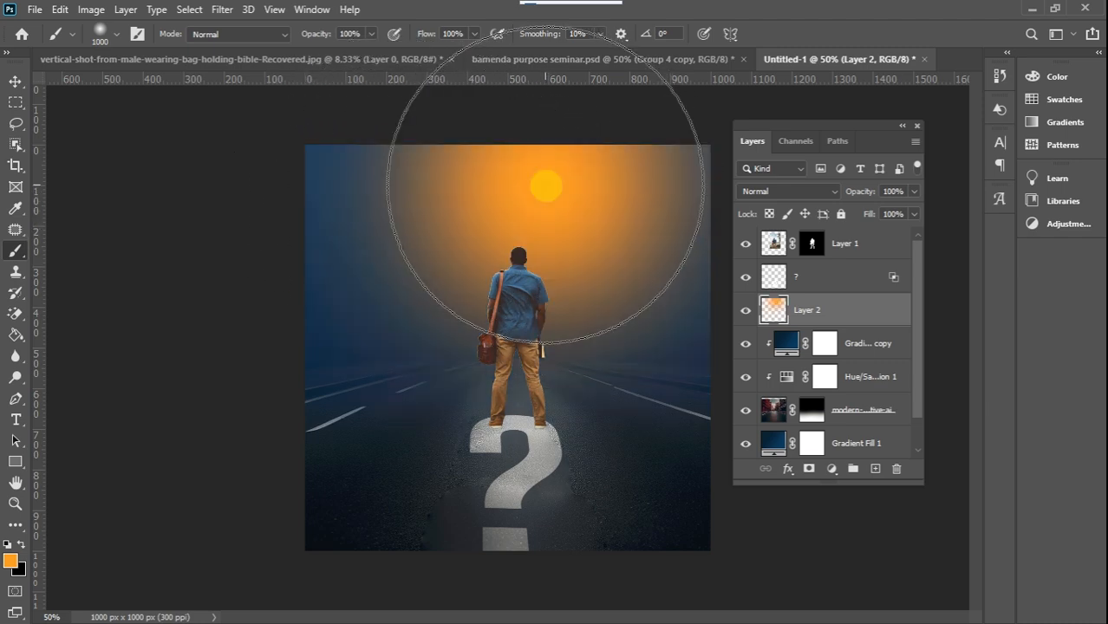
pyautogui.moveTo(546, 186)
pyautogui.mouseDown()
pyautogui.moveTo(372, 198)
pyautogui.moveTo(540, 178)
pyautogui.moveTo(708, 180)
pyautogui.mouseUp()
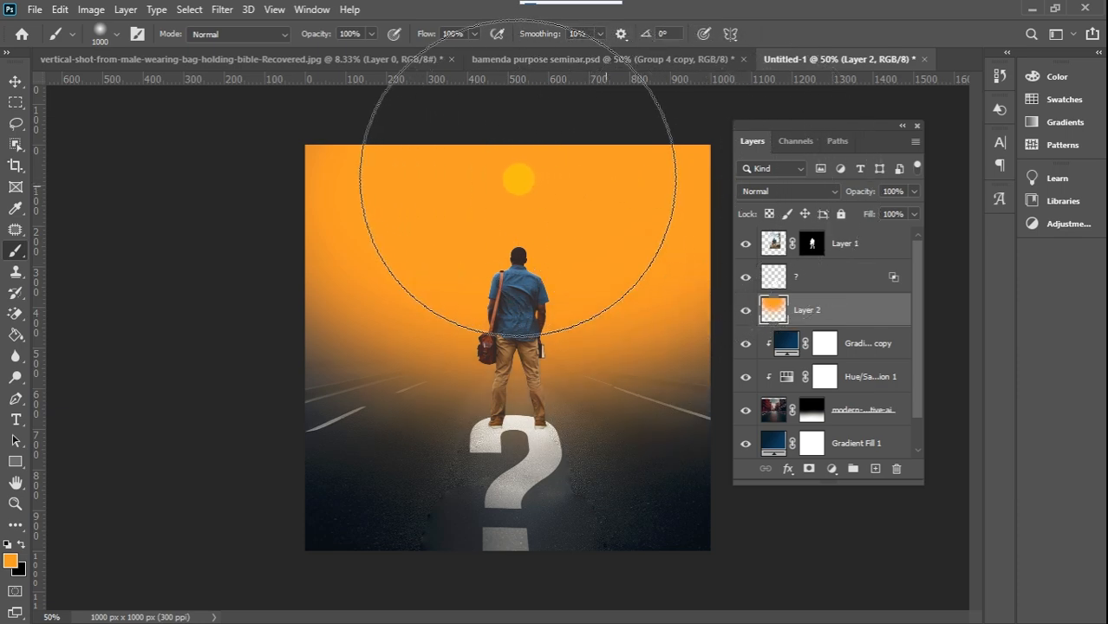
pyautogui.click(15, 82)
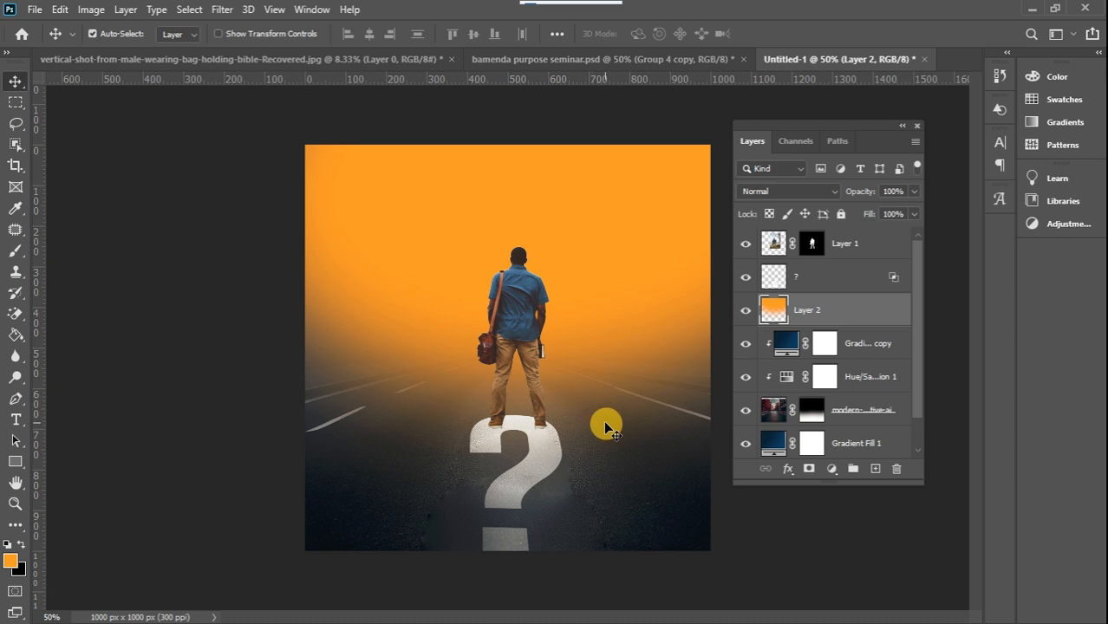
# Darken the man with a Curves adjustment clipped to his layer, pulling the middle of the RGB curve down
pyautogui.hotkey('ctrl', '+')
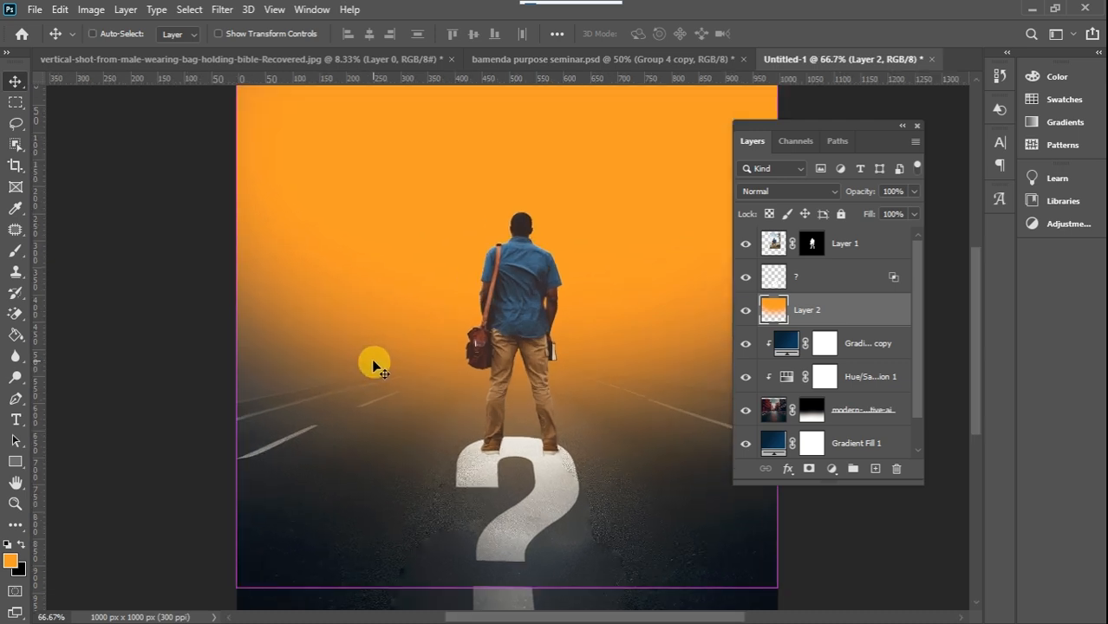
pyautogui.click(515, 269)
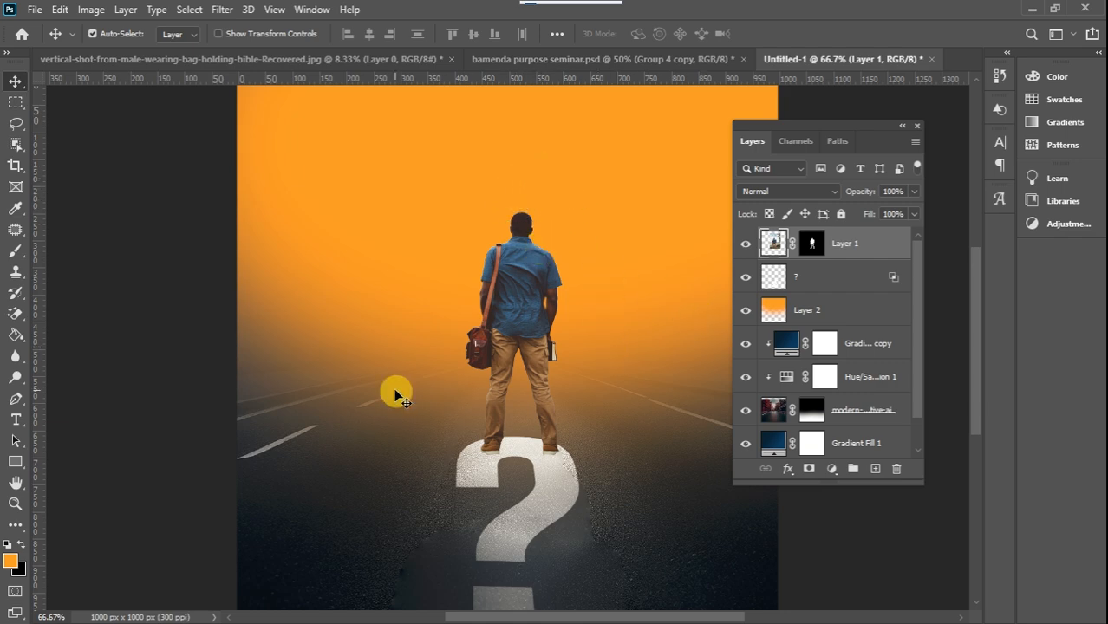
pyautogui.click(831, 473)
pyautogui.click(870, 257)
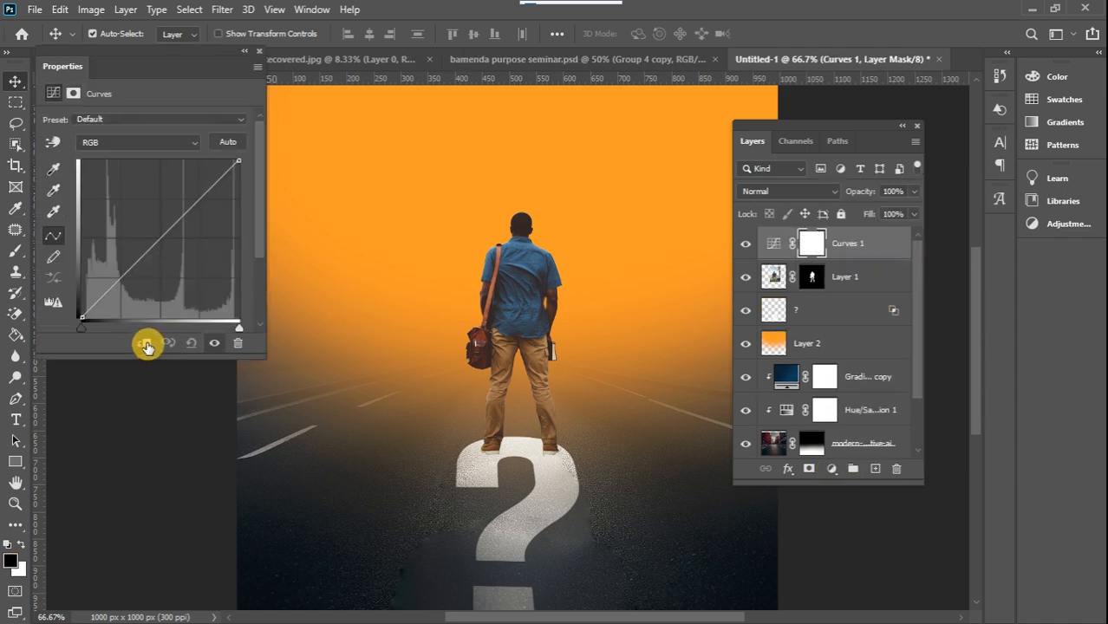
pyautogui.click(144, 343)
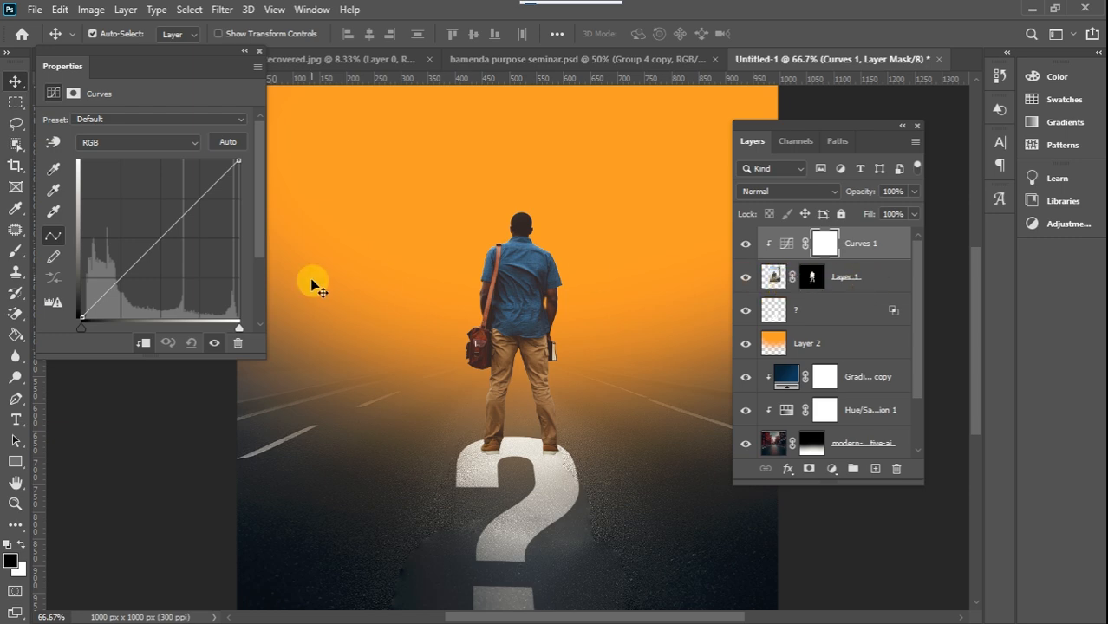
pyautogui.moveTo(163, 233); pyautogui.dragTo(180, 252)
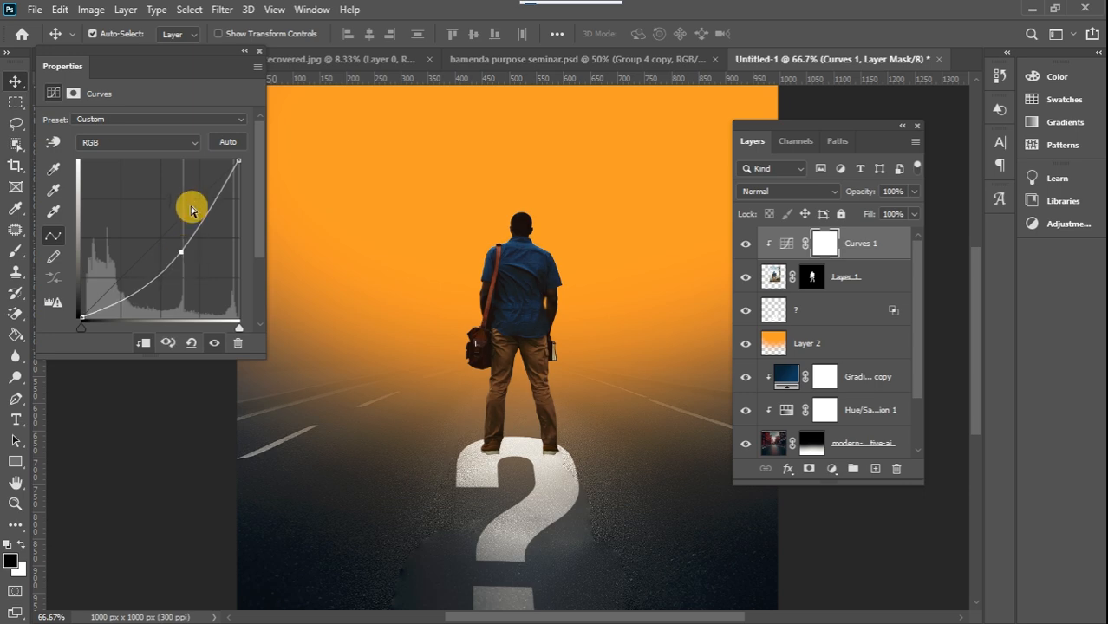
# Close the Curves settings and add a new layer directly above the question mark layer
pyautogui.click(259, 51)
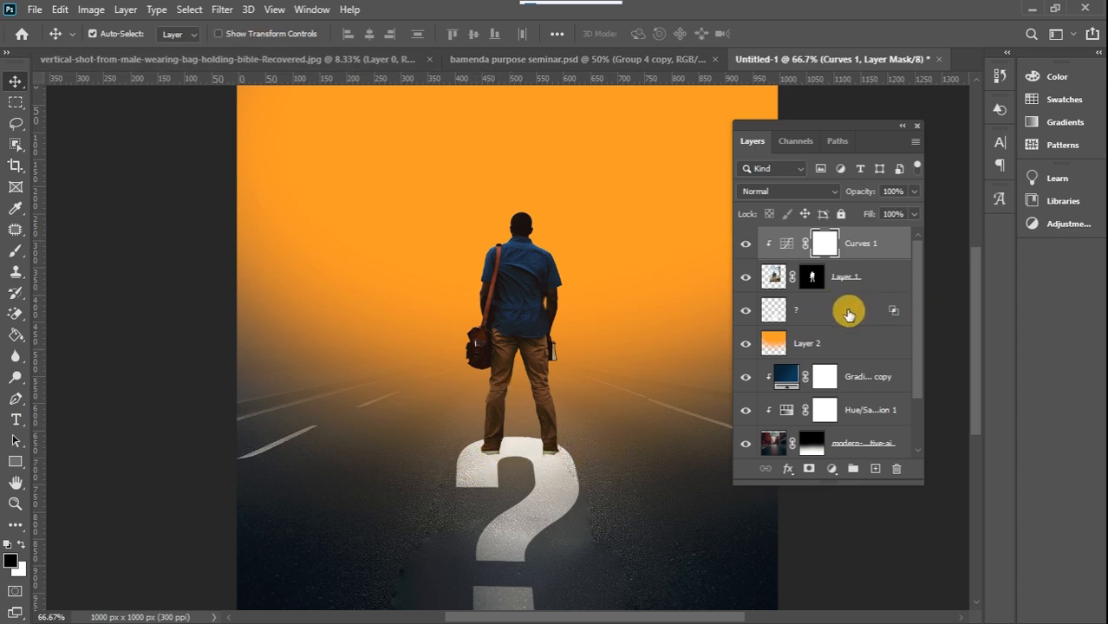
pyautogui.click(854, 309)
pyautogui.moveTo(803, 278); pyautogui.dragTo(883, 461)
pyautogui.click(875, 468)
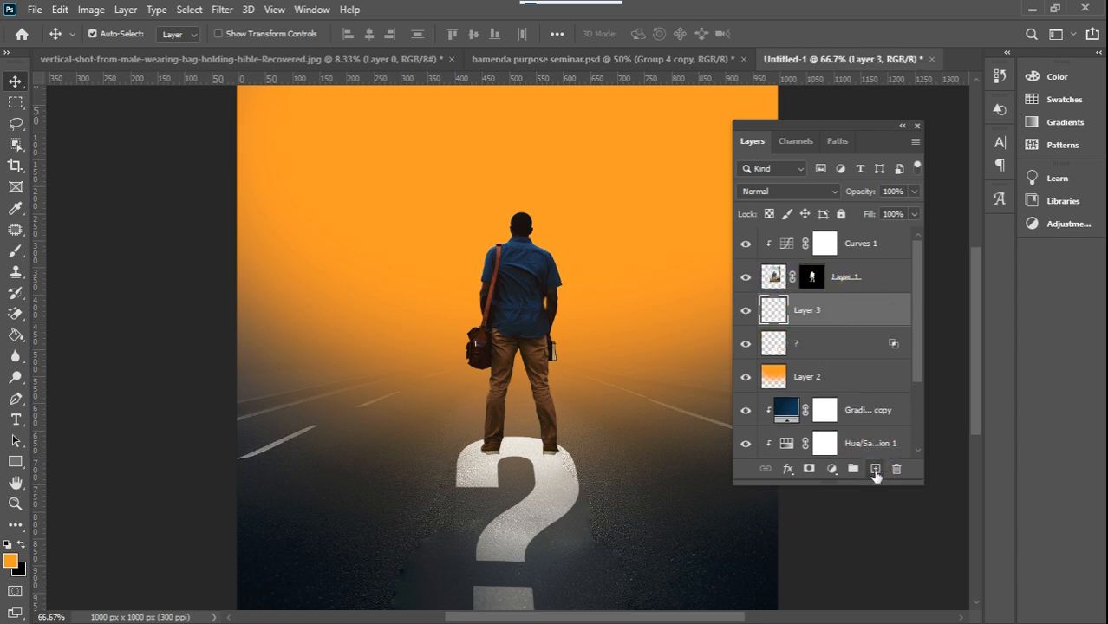
# Paint one soft black spot at the man's left foot on the new layer with a 90 px brush
pyautogui.click(21, 545)
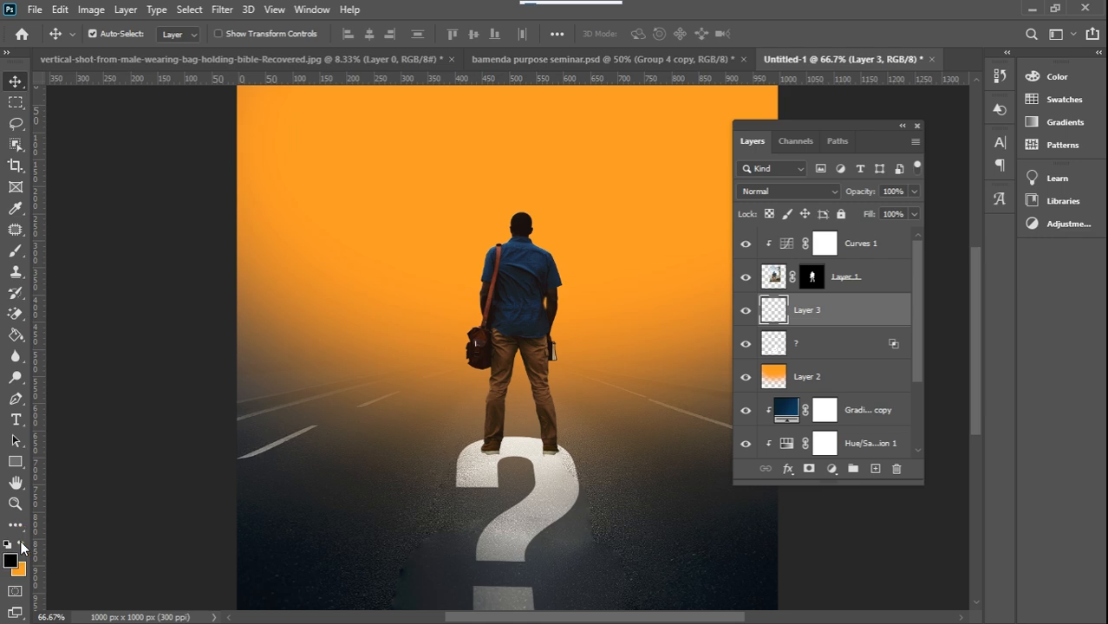
pyautogui.click(14, 251)
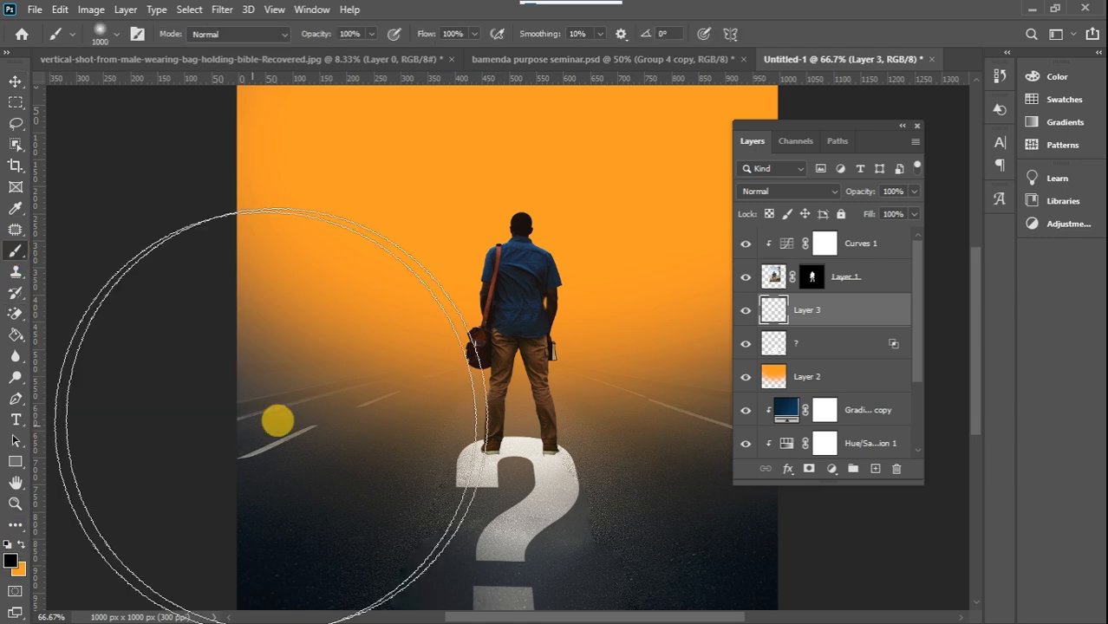
pyautogui.press('[')
pyautogui.press('[')
pyautogui.press('[')
pyautogui.press('[')
pyautogui.press('[')
pyautogui.press('[')
pyautogui.press('[')
pyautogui.press('[')
pyautogui.press('[')
pyautogui.press('[')
pyautogui.press('[')
pyautogui.press('[')
pyautogui.press('[')
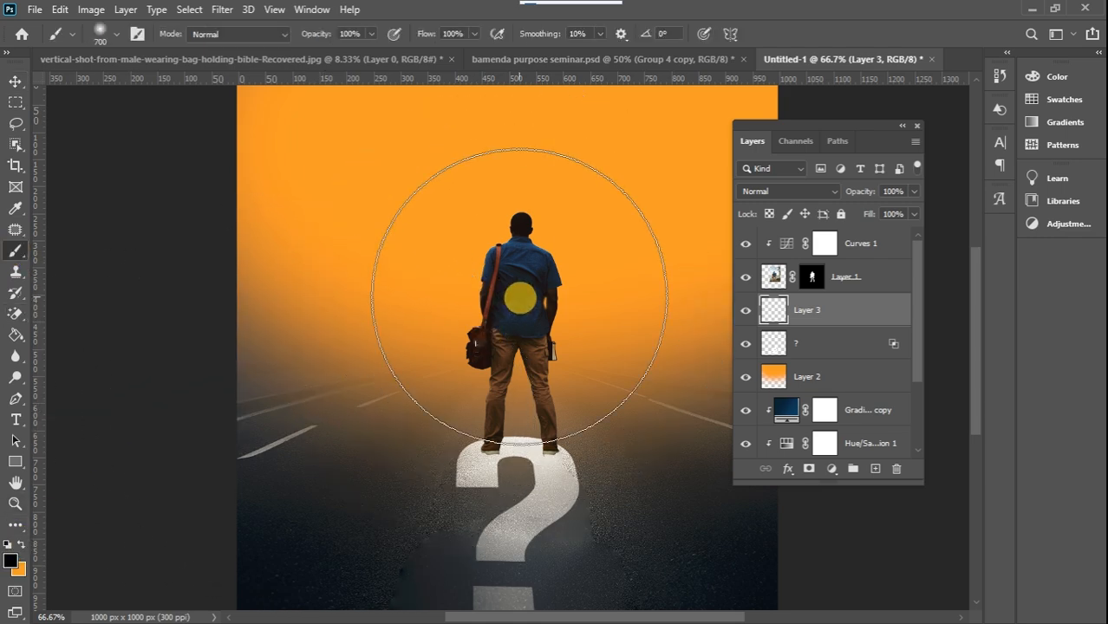
pyautogui.press('[')
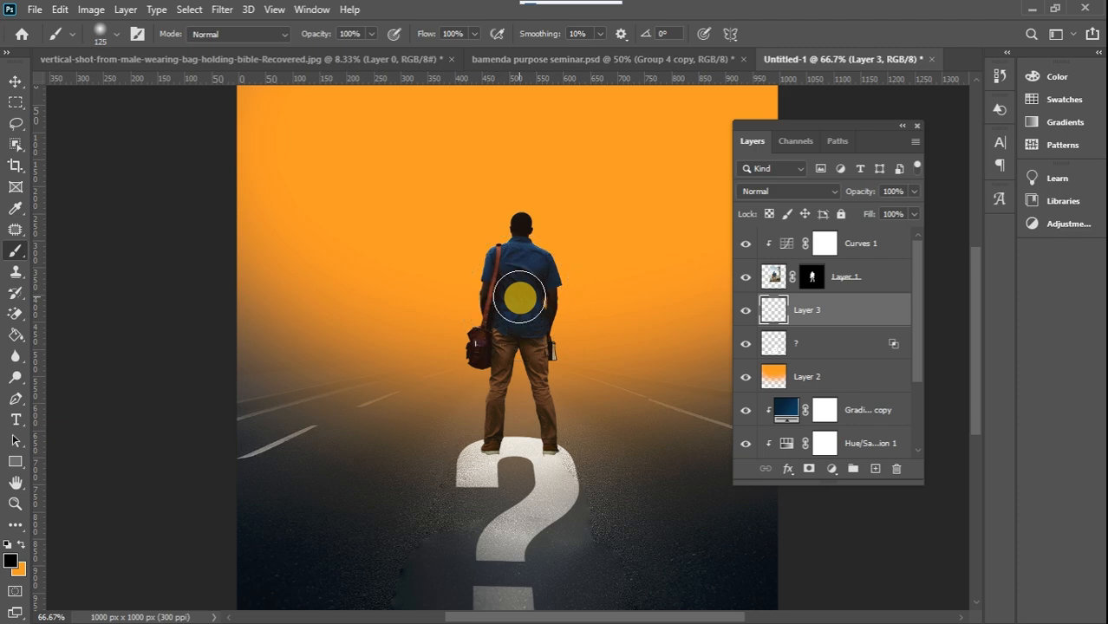
pyautogui.press('[')
pyautogui.press('[')
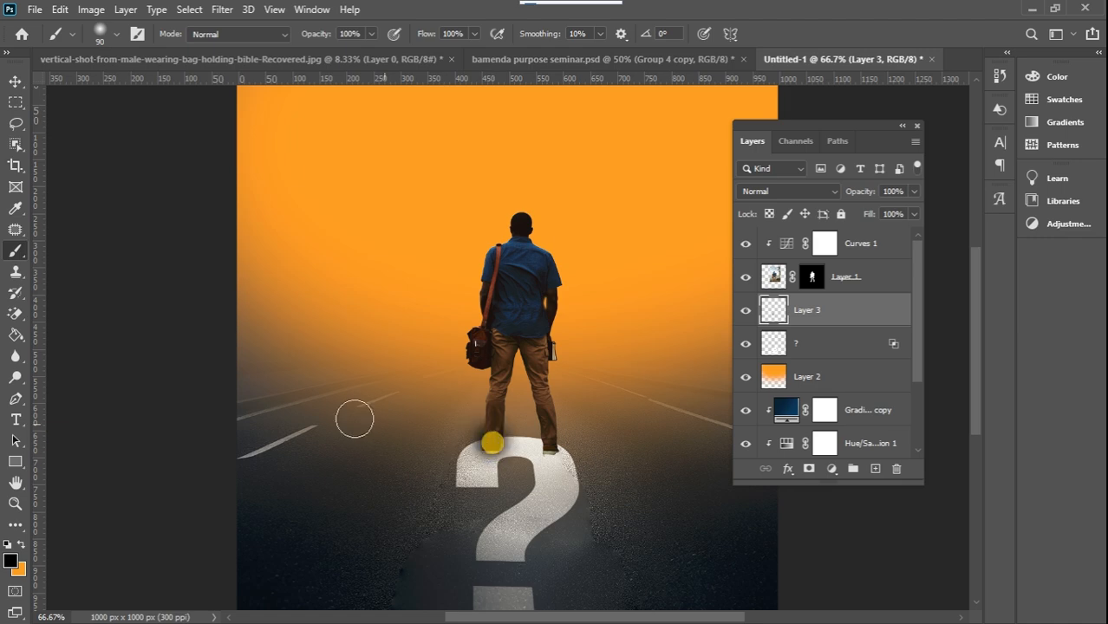
# Flatten the black spot to 27.78% height and position it under the left shoe as a contact shadow
pyautogui.hotkey('ctrl', 't')
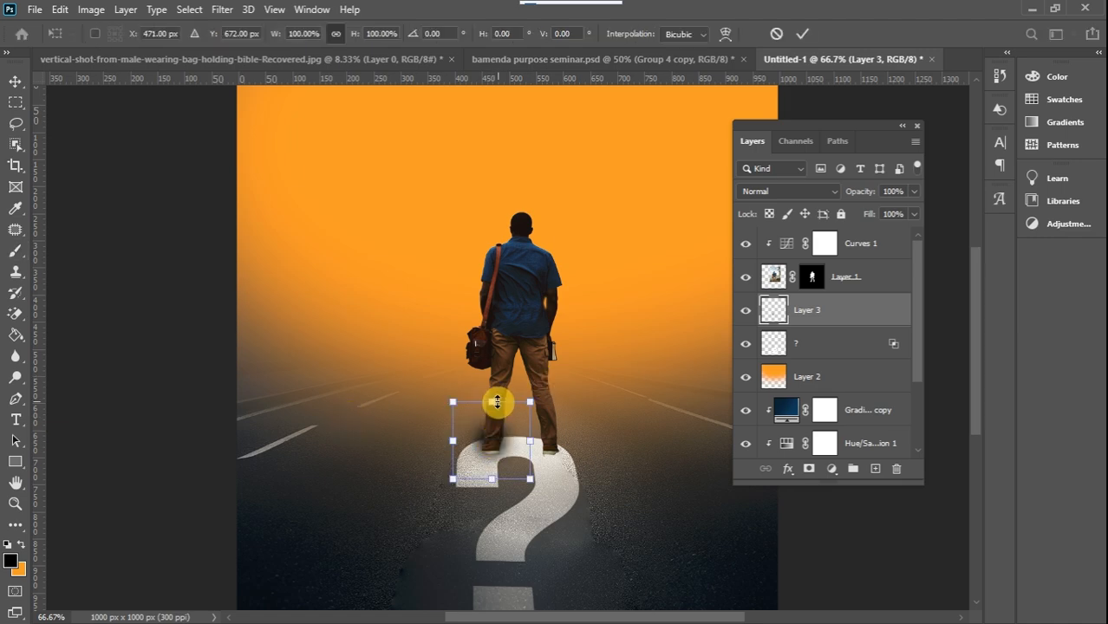
pyautogui.moveTo(493, 402); pyautogui.dragTo(489, 453)
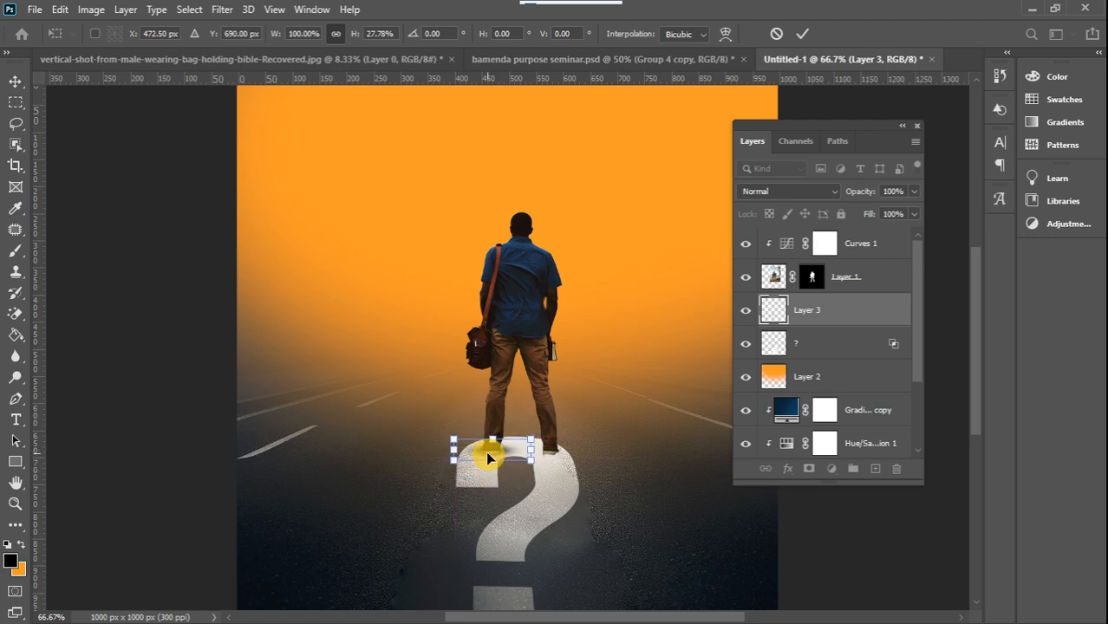
pyautogui.press('Down')
pyautogui.hotkey('ctrl', '+')
pyautogui.hotkey('ctrl', '+')
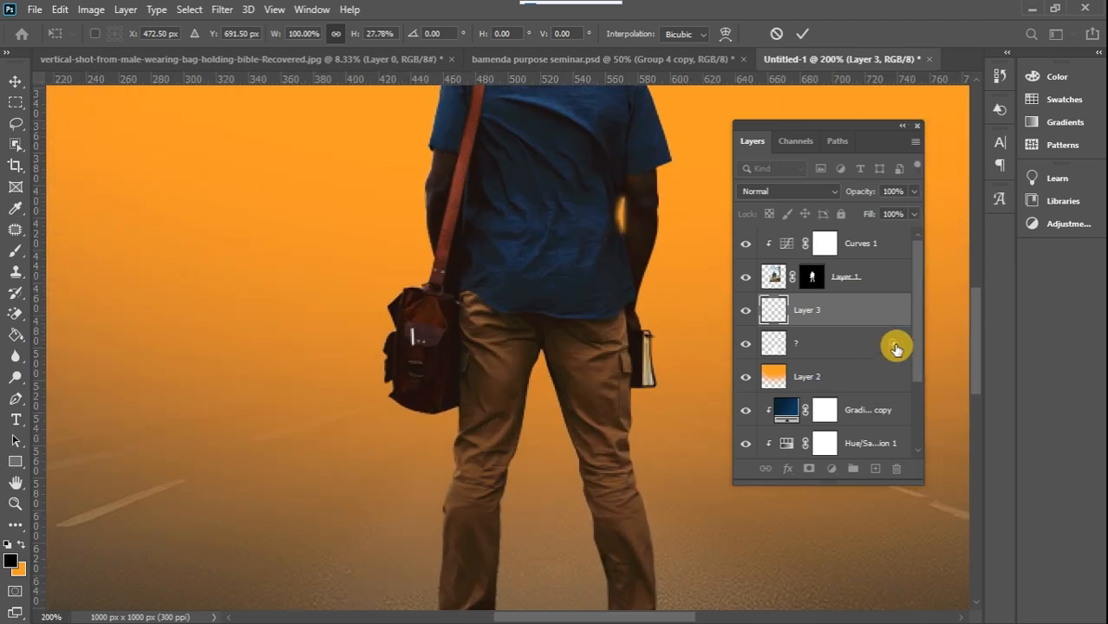
pyautogui.moveTo(970, 328); pyautogui.dragTo(977, 374)
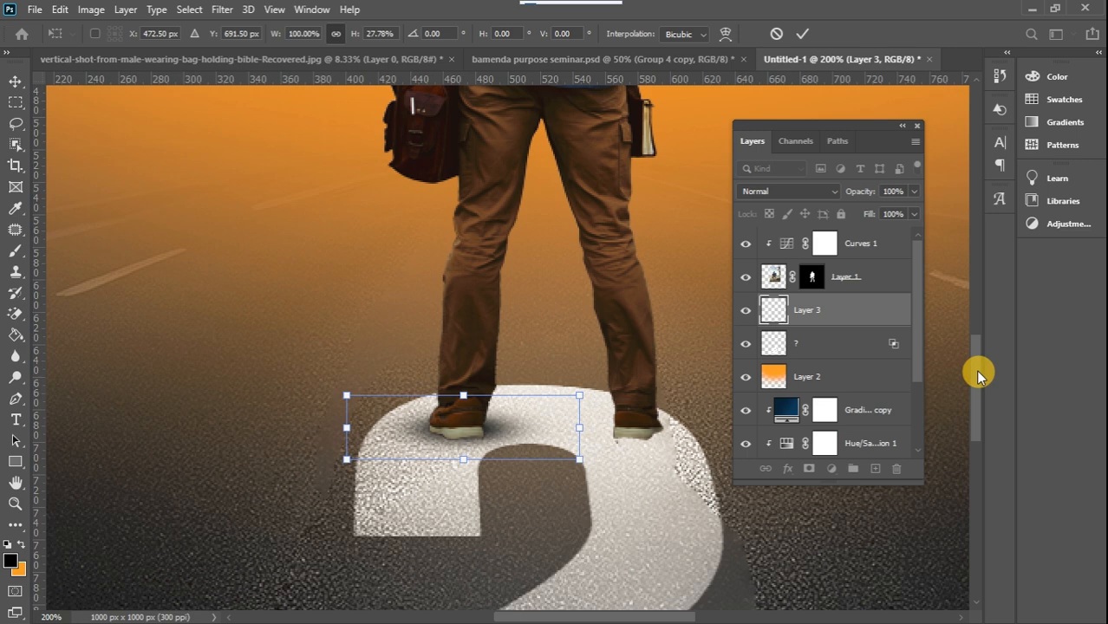
pyautogui.moveTo(502, 420); pyautogui.dragTo(484, 427)
pyautogui.moveTo(591, 373); pyautogui.dragTo(574, 400)
pyautogui.click(15, 82)
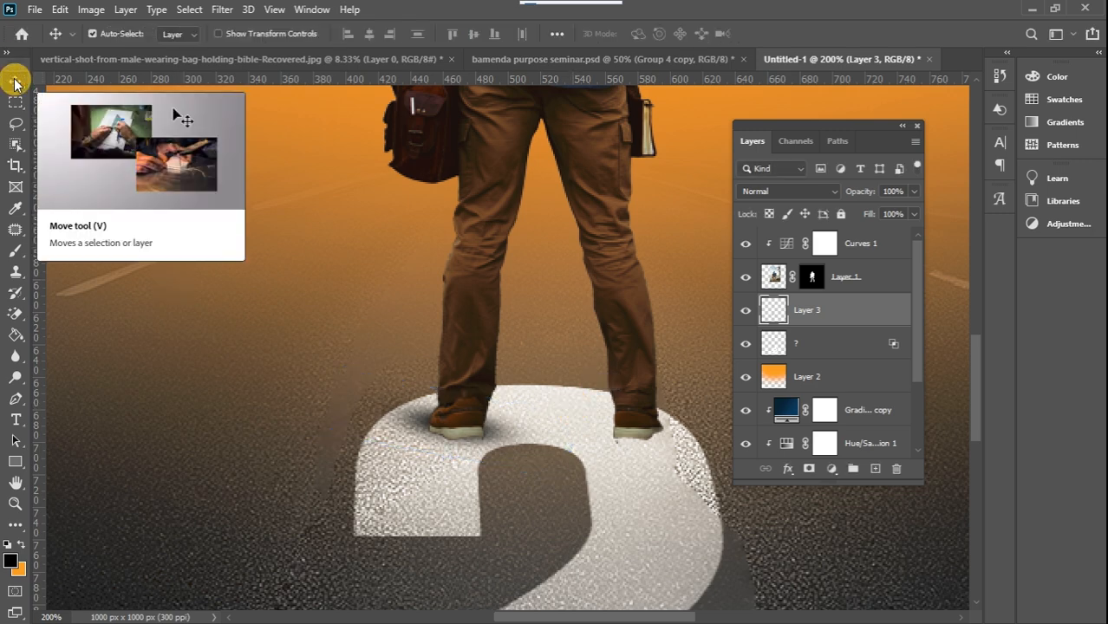
# Duplicate the left shoe's shadow layer and move the copy under the right shoe
pyautogui.hotkey('ctrl', 'j')
pyautogui.moveTo(432, 415); pyautogui.dragTo(601, 429)
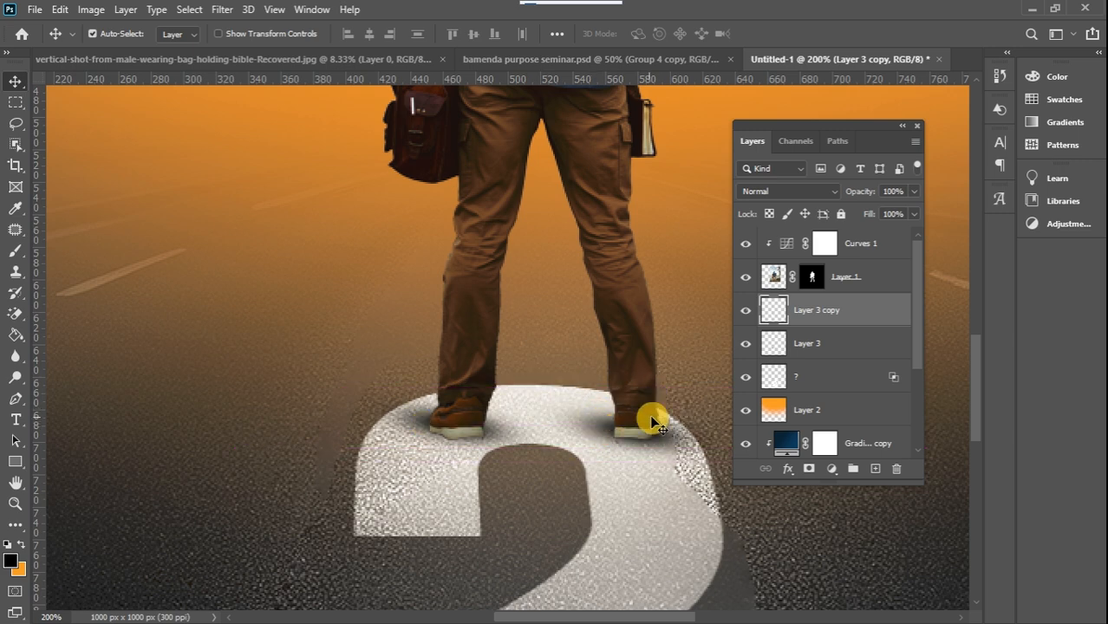
pyautogui.press('Down')
# Scale the right shoe's shadow to 73.94% and fit it beneath the sole
pyautogui.hotkey('ctrl', 't')
pyautogui.moveTo(523, 404); pyautogui.dragTo(592, 421)
pyautogui.moveTo(679, 455); pyautogui.dragTo(644, 443)
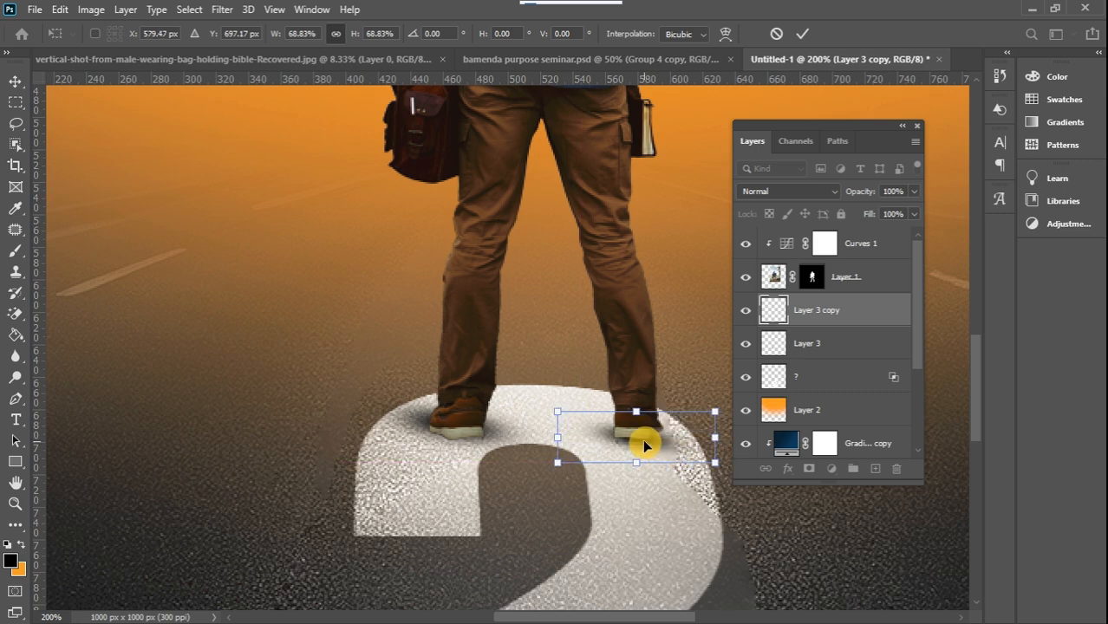
pyautogui.moveTo(714, 411); pyautogui.dragTo(726, 406)
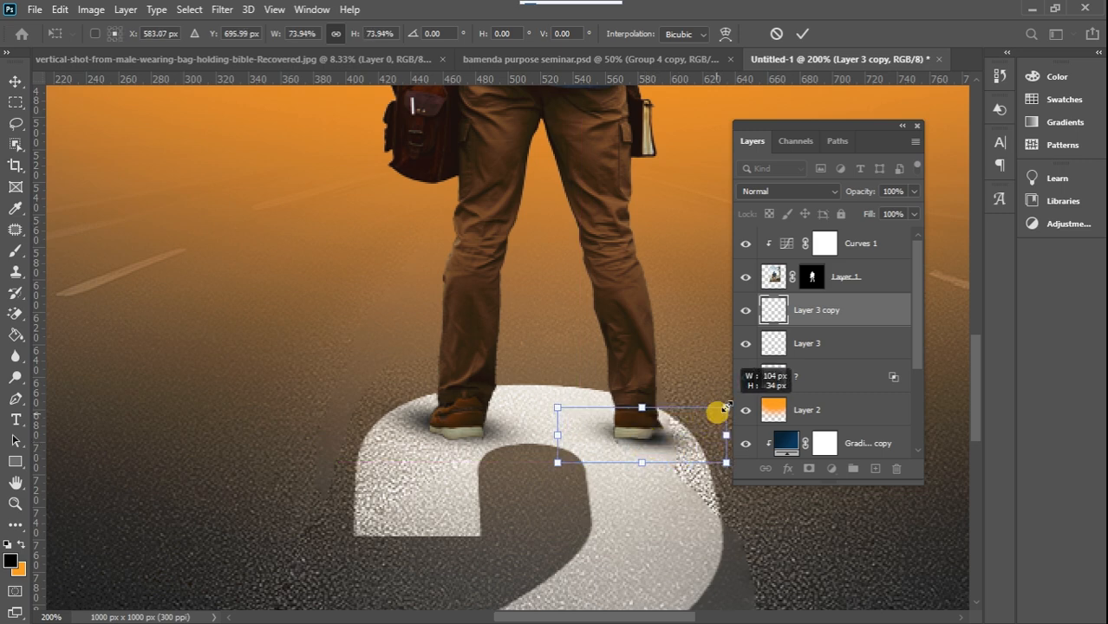
pyautogui.moveTo(664, 426); pyautogui.dragTo(653, 435)
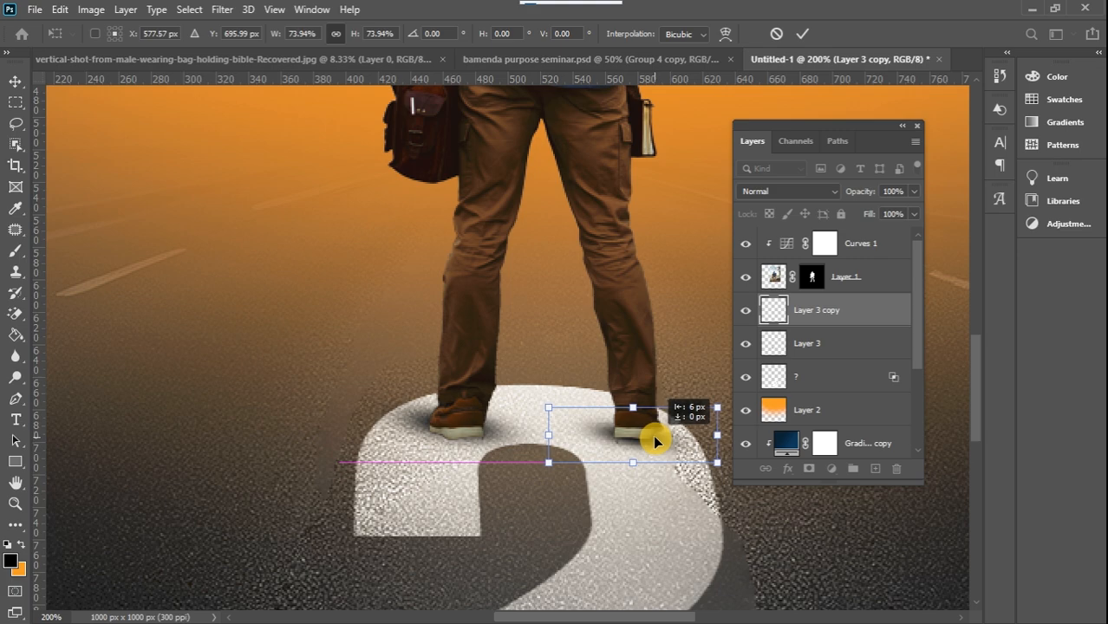
pyautogui.click(15, 81)
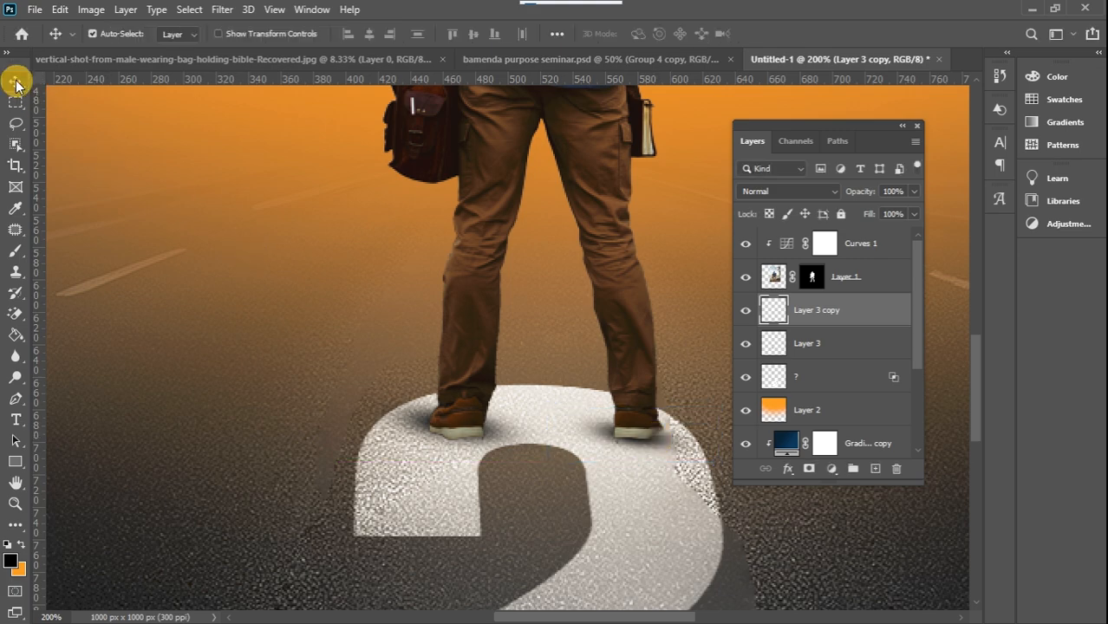
# Reduce the opacity of both shoe shadow layers, the left shoe's to about 64%
pyautogui.hotkey('ctrl', '-')
pyautogui.hotkey('ctrl', '-')
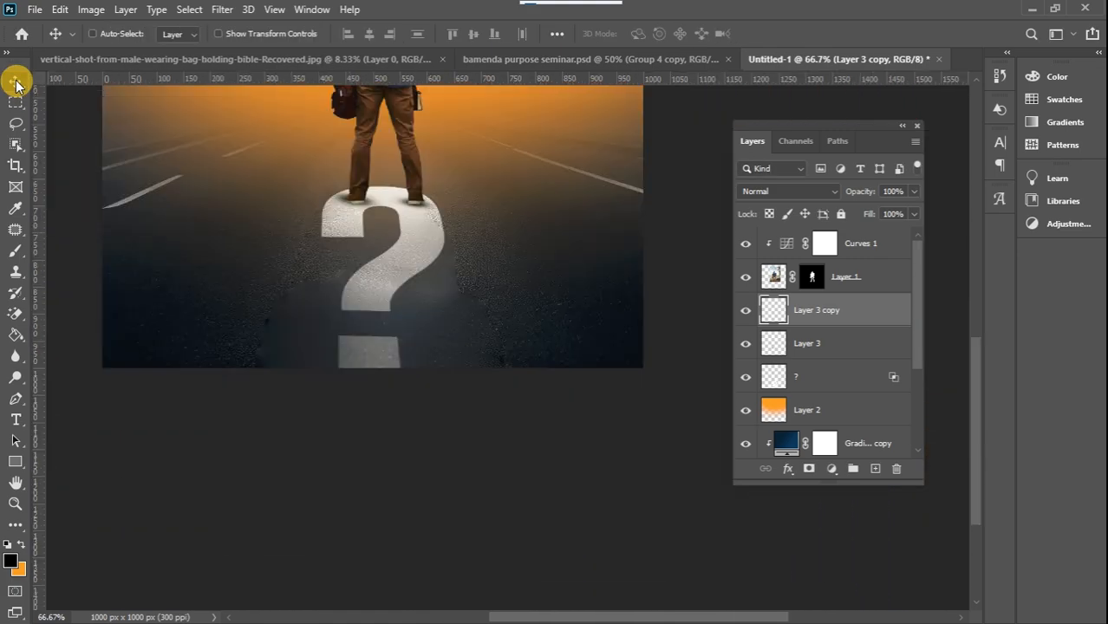
pyautogui.hotkey('ctrl', '-')
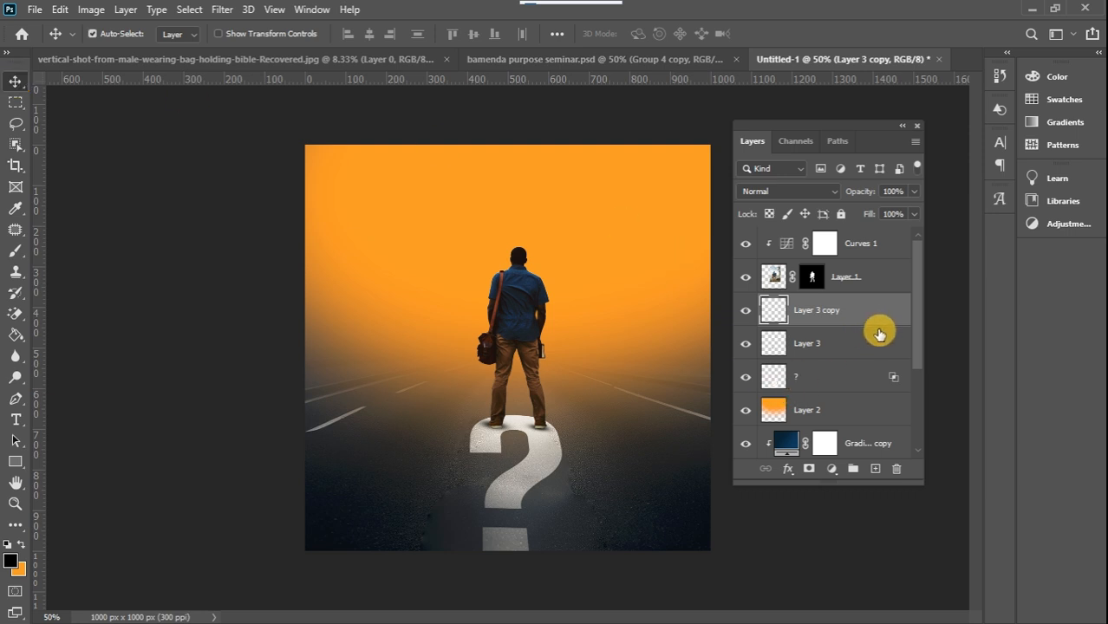
pyautogui.click(877, 343)
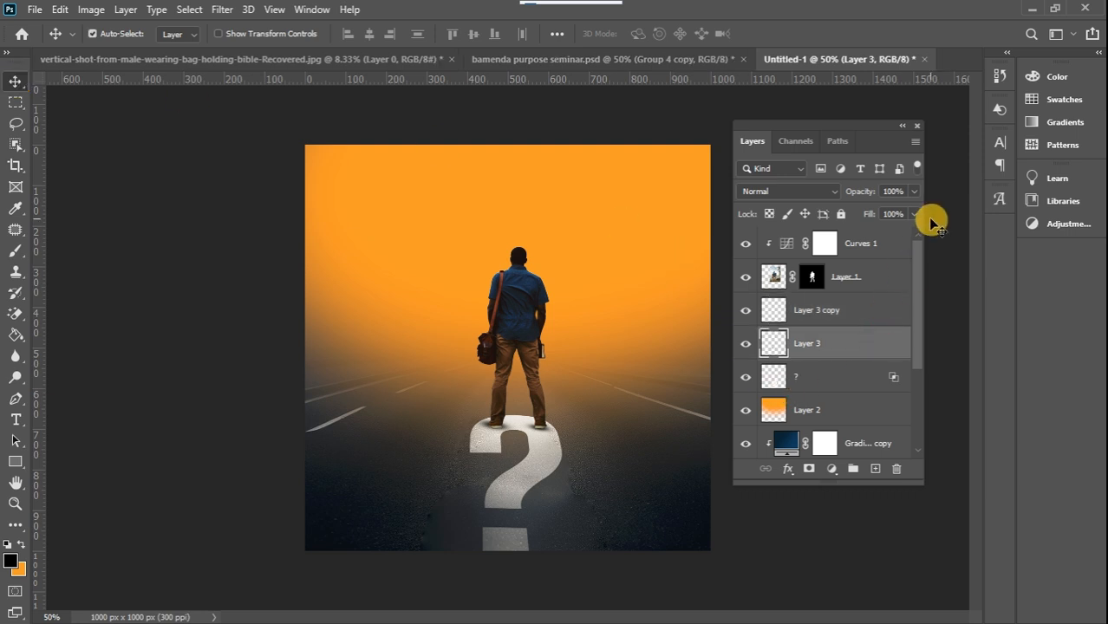
pyautogui.click(914, 191)
pyautogui.moveTo(903, 207); pyautogui.dragTo(887, 215)
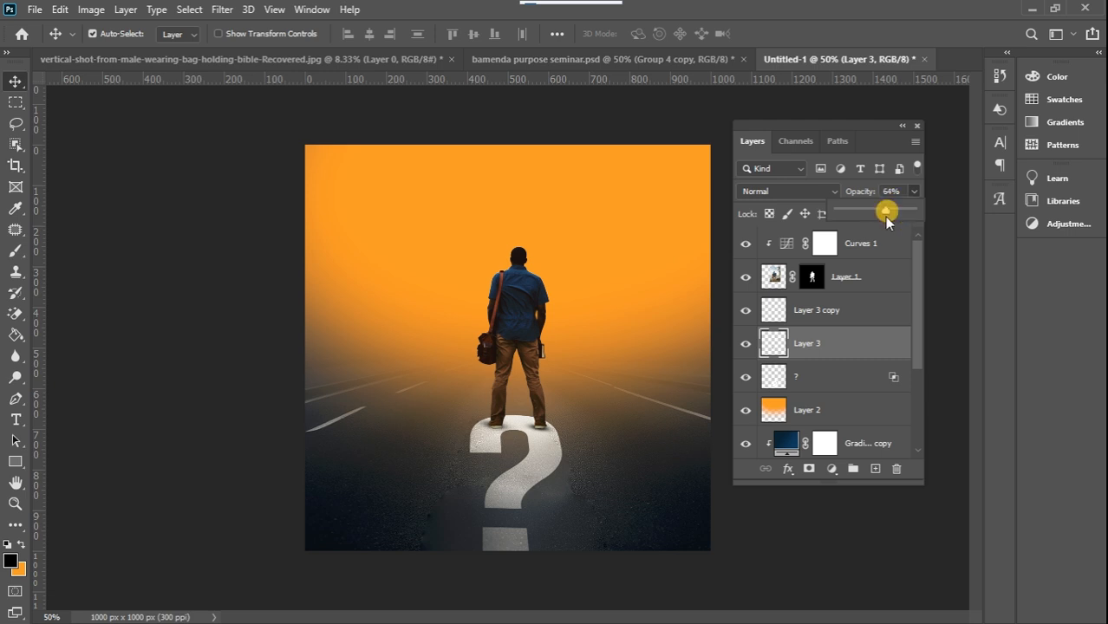
pyautogui.click(877, 309)
pyautogui.click(914, 192)
pyautogui.moveTo(915, 197); pyautogui.dragTo(897, 287)
# Copy the man's cutout to a new layer using his mask as the selection, and place it beneath his original layer
pyautogui.click(897, 286)
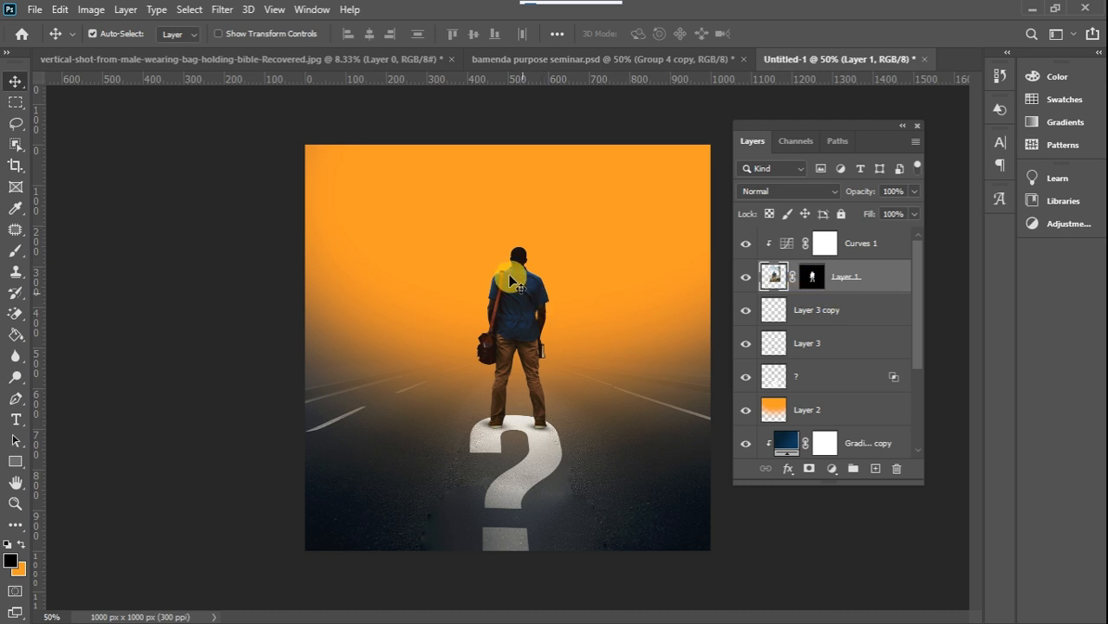
pyautogui.keyDown('ctrl'); pyautogui.click(813, 277); pyautogui.keyUp('ctrl')
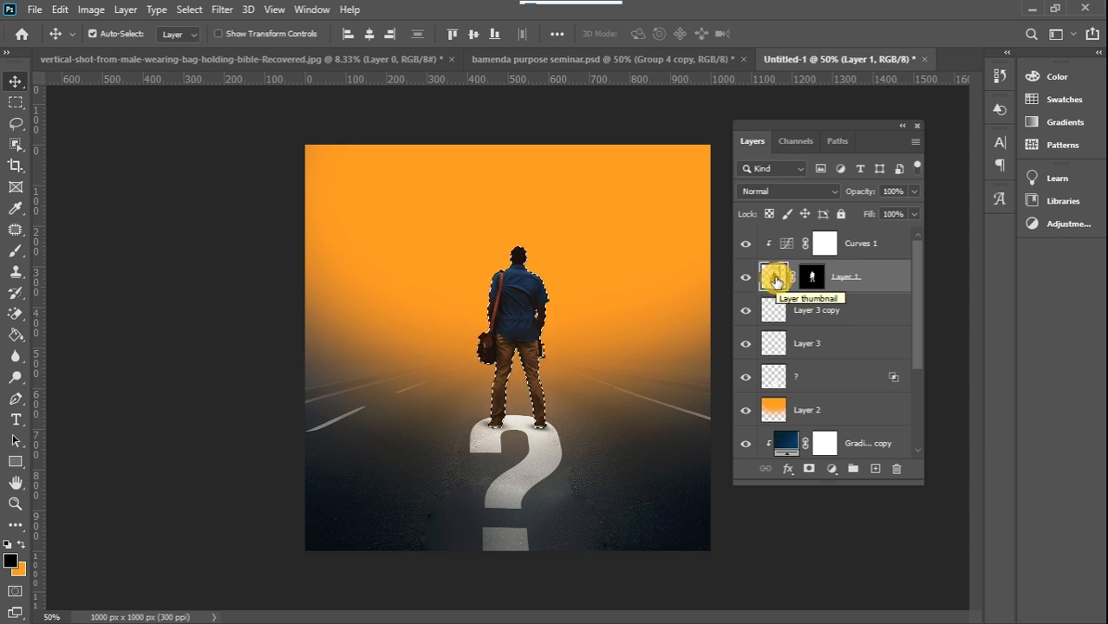
pyautogui.hotkey('ctrl', 'j')
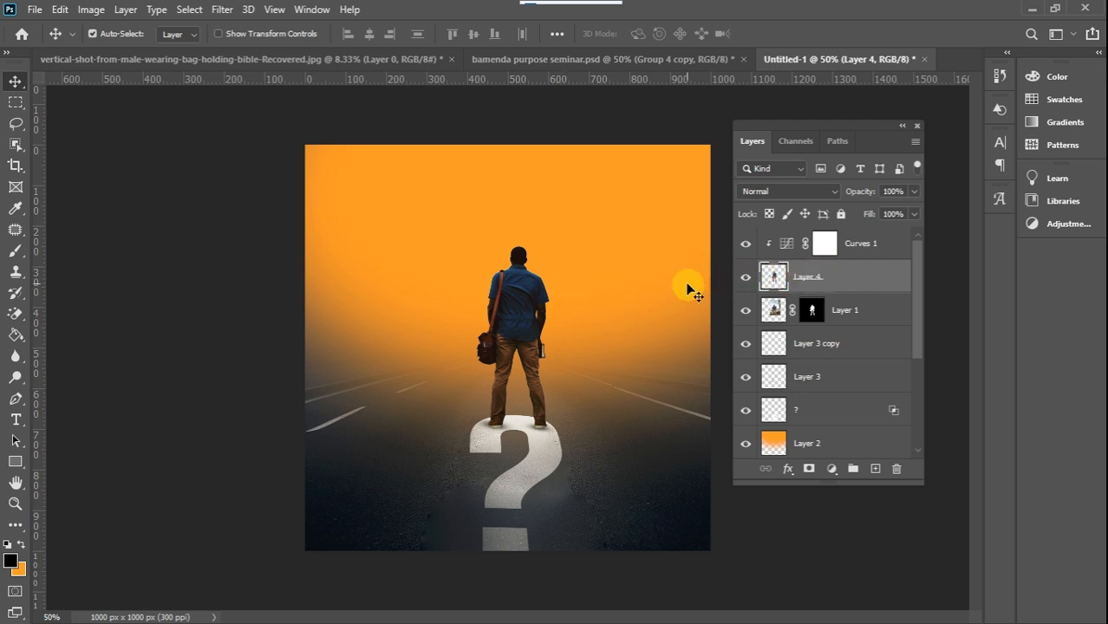
pyautogui.moveTo(868, 278); pyautogui.dragTo(861, 312)
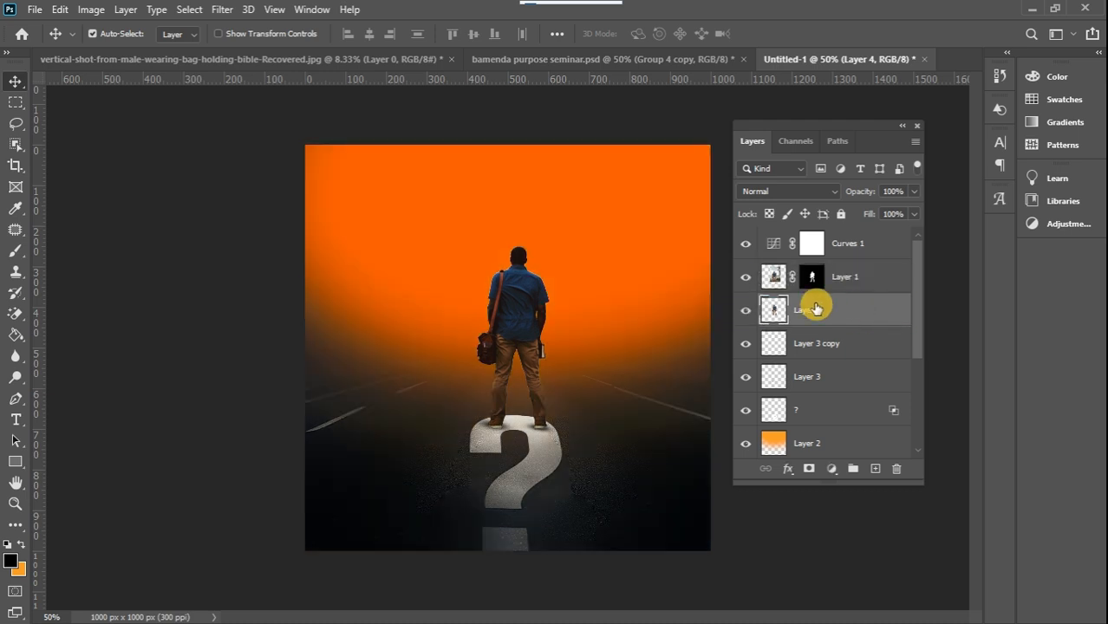
# Clip the Curves adjustment back onto the man's original layer so it darkens only him
pyautogui.click(889, 248)
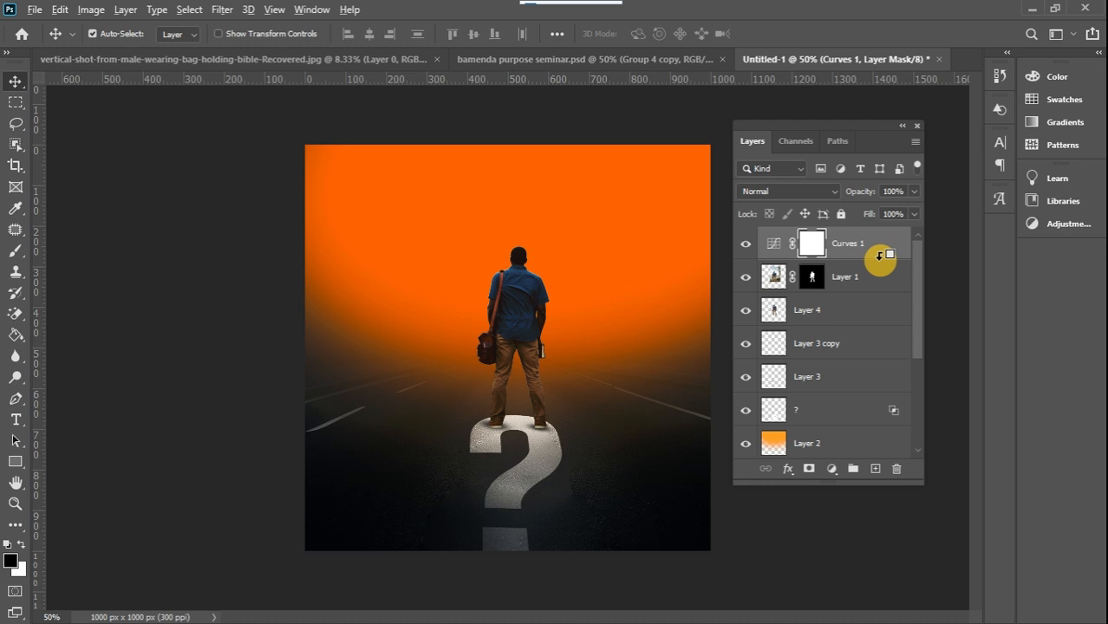
pyautogui.click(746, 246)
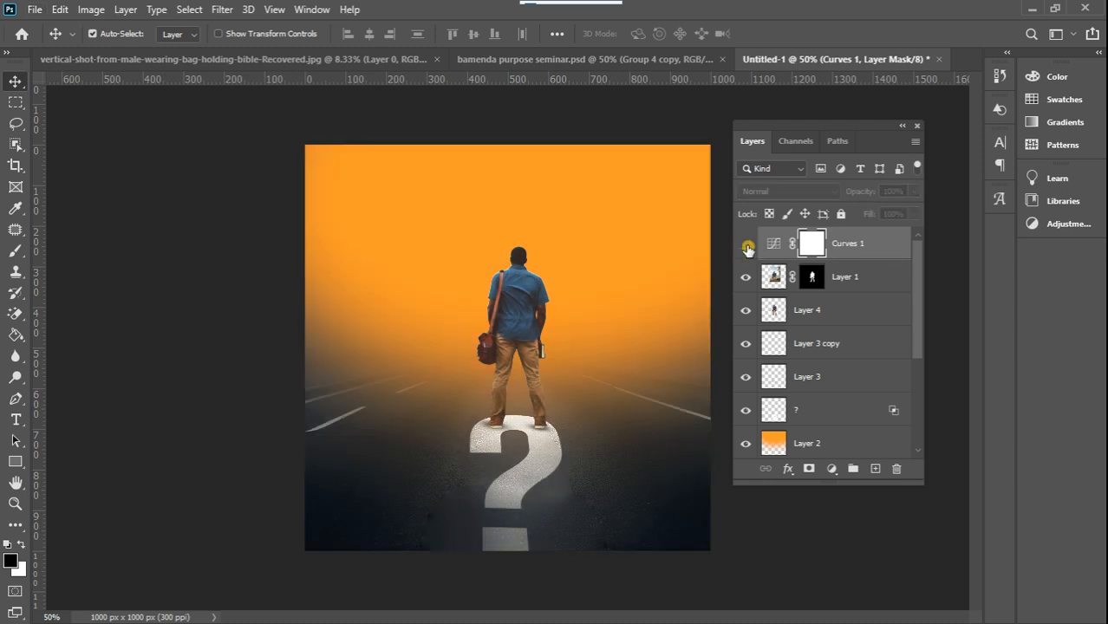
pyautogui.click(746, 246)
pyautogui.click(746, 246)
pyautogui.click(746, 247)
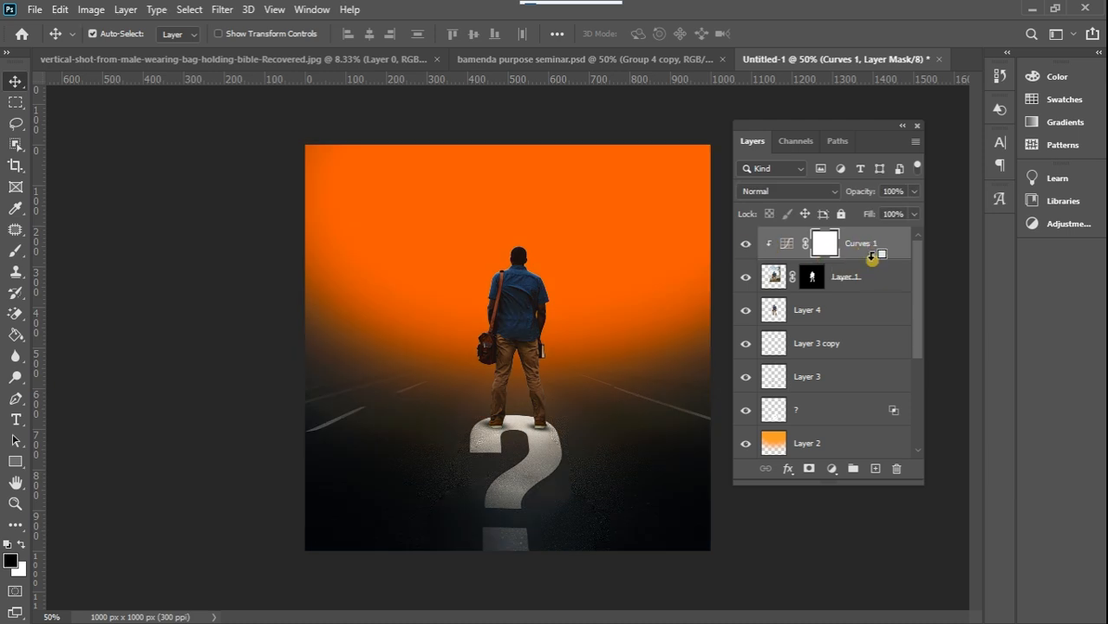
pyautogui.keyDown('alt'); pyautogui.click(872, 257); pyautogui.keyUp('alt')
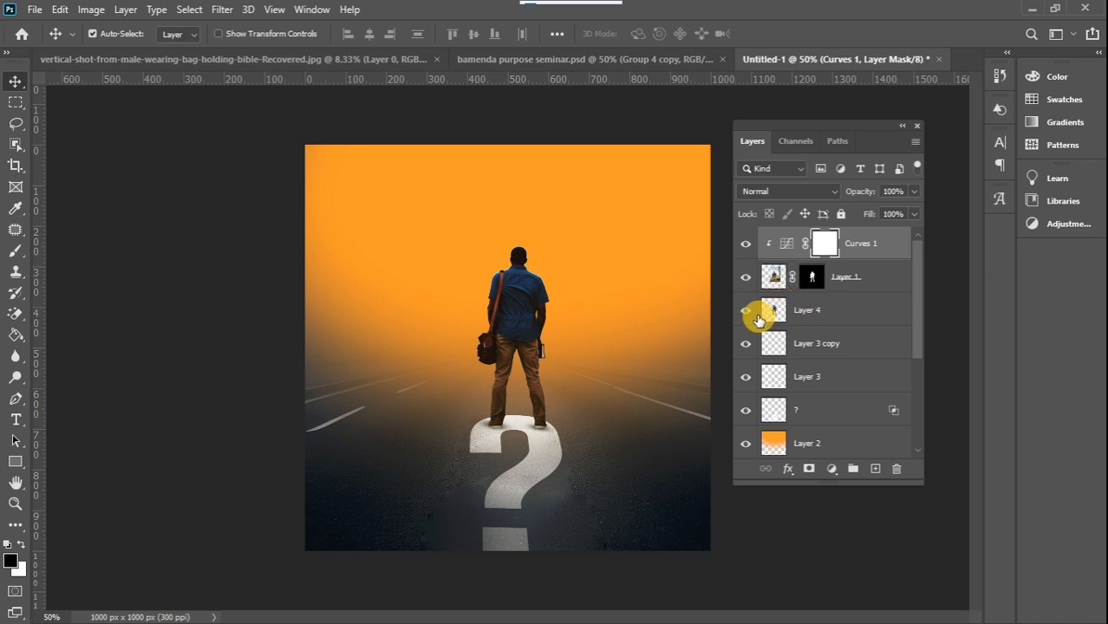
# Flip the man's copy vertically and move it straight down below his feet as a reflection
pyautogui.click(829, 315)
pyautogui.hotkey('ctrl', 't')
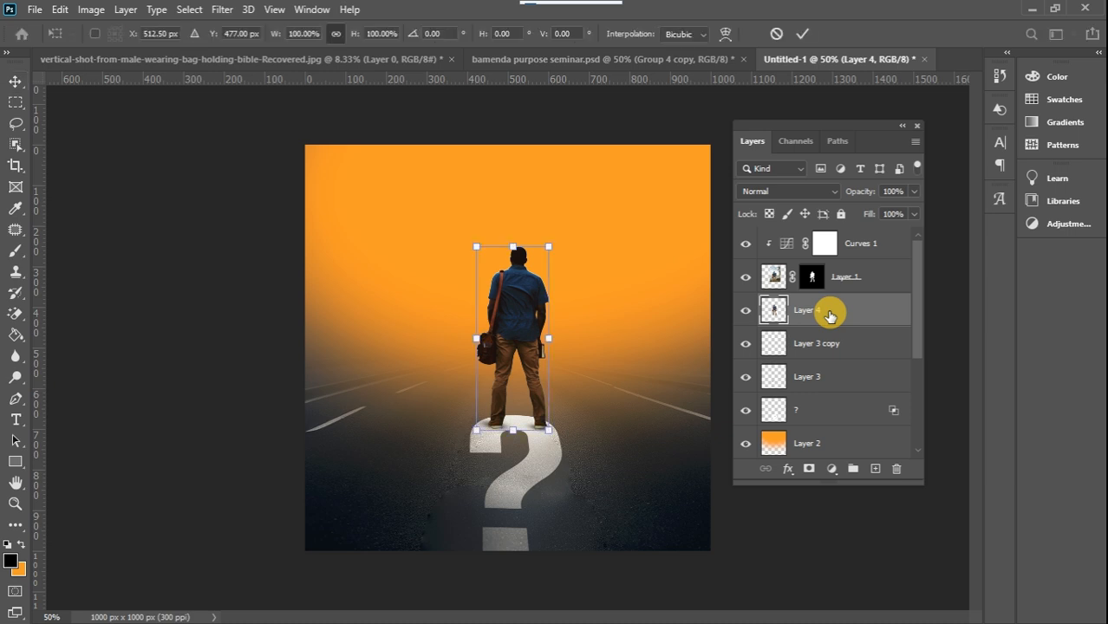
pyautogui.rightClick(518, 298)
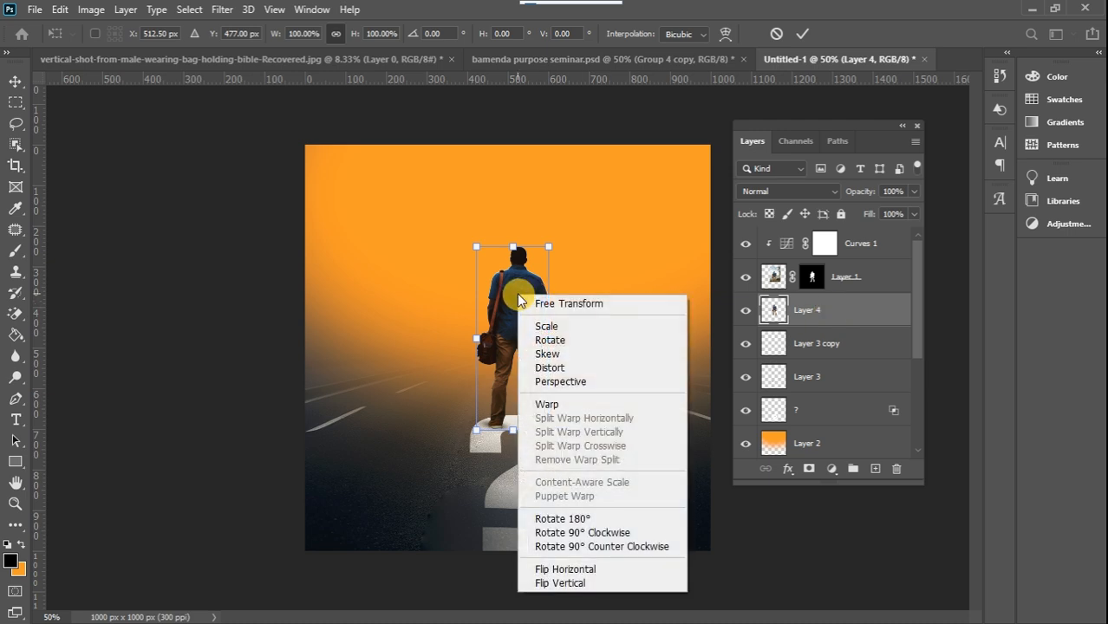
pyautogui.click(555, 583)
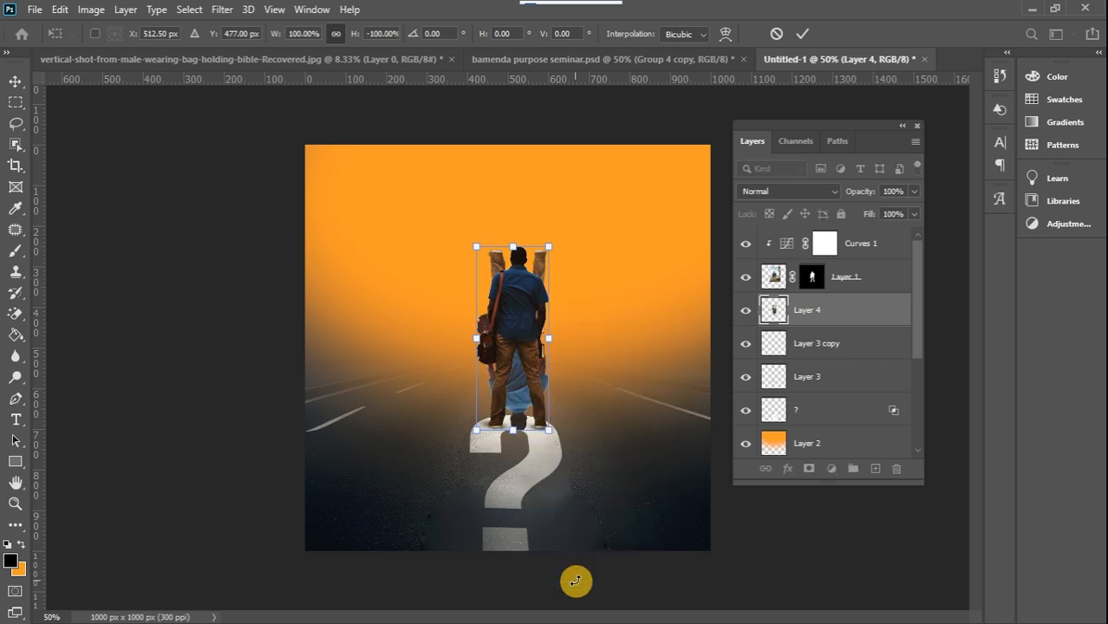
pyautogui.moveTo(516, 392); pyautogui.dragTo(514, 569)
# Align the flipped copy's shoes with the man's soles, at X 512.50 px and Y 909.00 px, and apply the transform
pyautogui.hotkey('ctrl', '+')
pyautogui.hotkey('ctrl', '+')
pyautogui.hotkey('ctrl', '+')
pyautogui.hotkey('ctrl', '+')
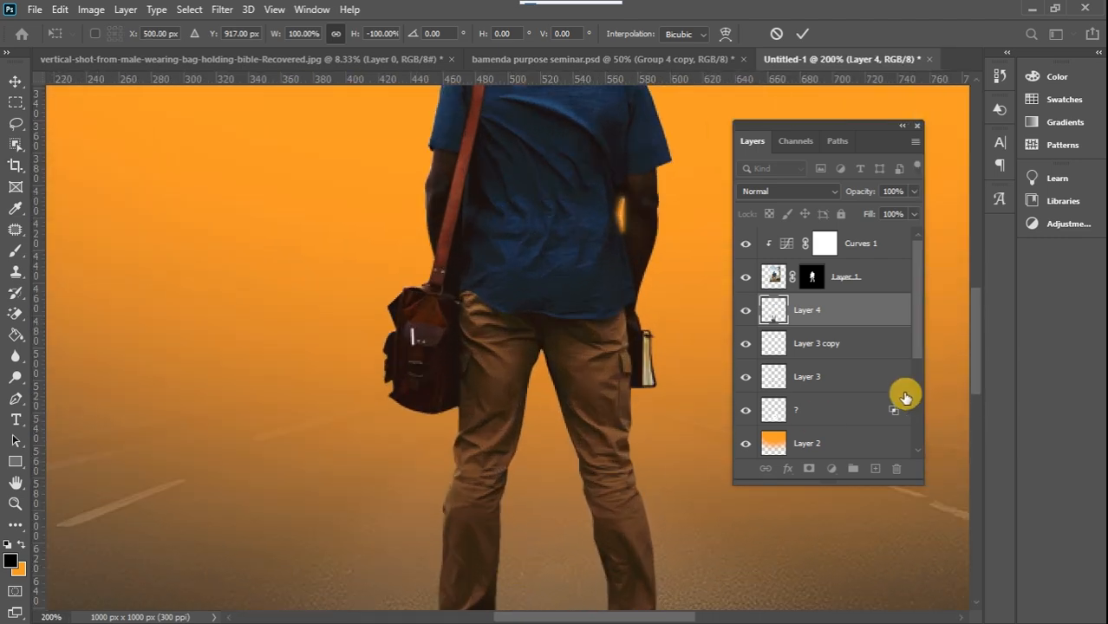
pyautogui.moveTo(976, 350); pyautogui.dragTo(973, 423)
pyautogui.moveTo(616, 377)
pyautogui.mouseDown()
pyautogui.moveTo(615, 390)
pyautogui.moveTo(633, 389)
pyautogui.mouseUp()
pyautogui.press('Up')
pyautogui.press('Up')
pyautogui.press('Up')
pyautogui.press('Up')
pyautogui.press('Up')
pyautogui.press('Up')
pyautogui.press('Up')
pyautogui.press('Up')
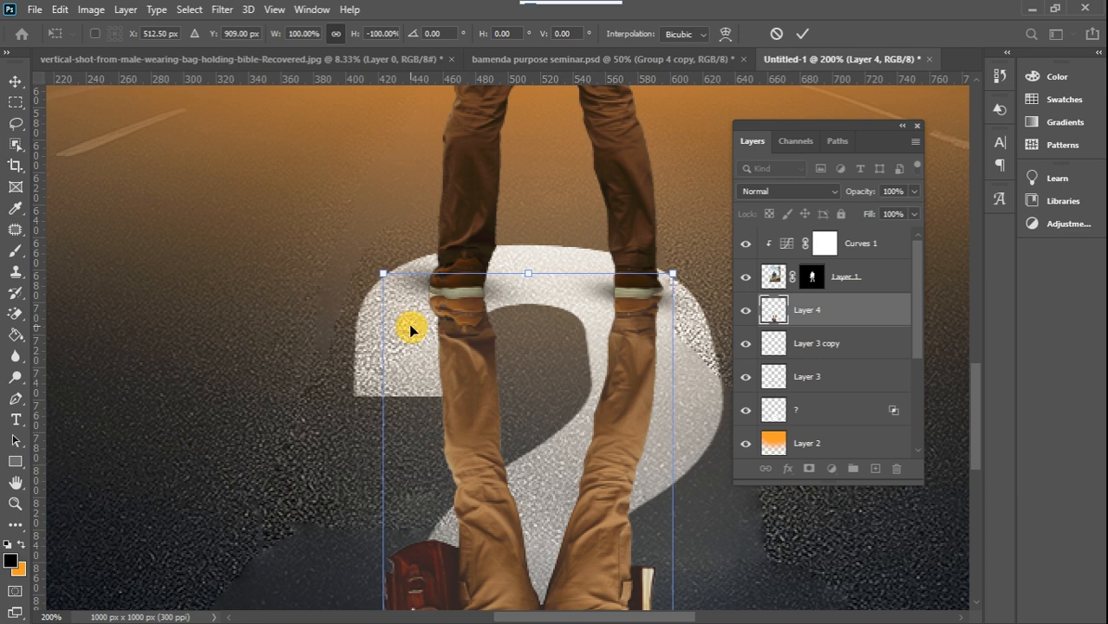
pyautogui.click(17, 80)
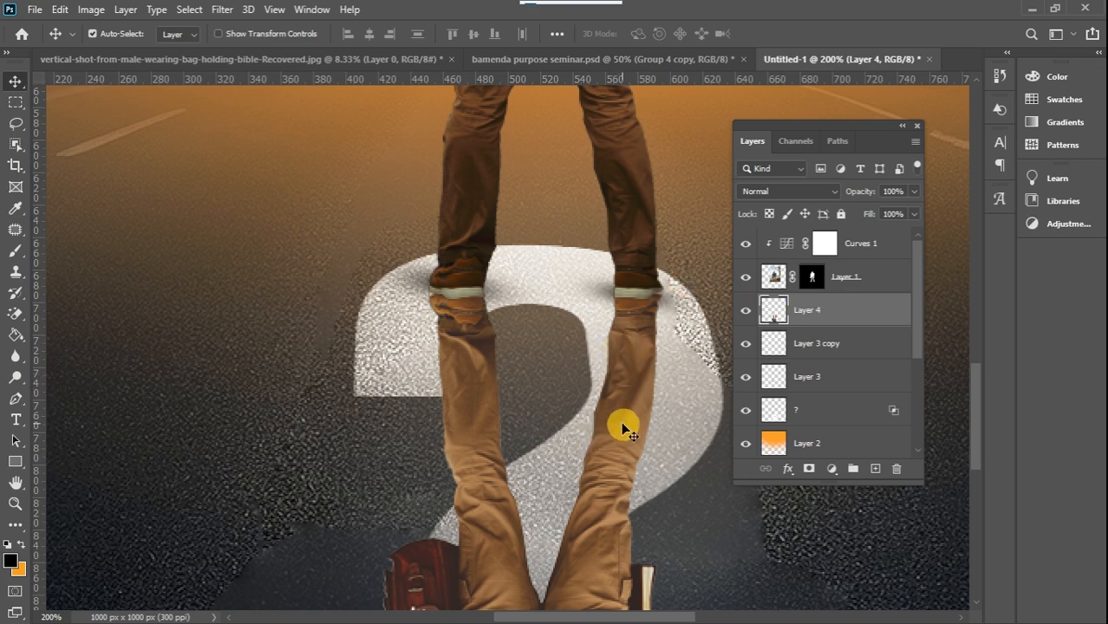
# Add a Levels adjustment clipped to the flipped copy and lower its output white level to 8 to blacken the reflection
pyautogui.click(831, 470)
pyautogui.click(864, 250)
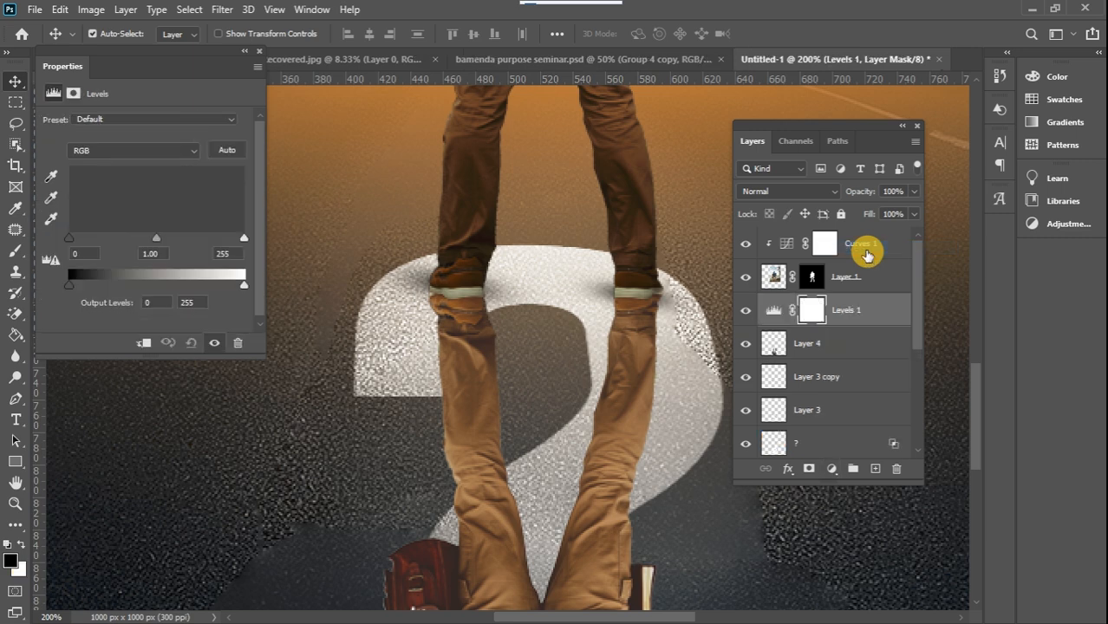
pyautogui.click(727, 291)
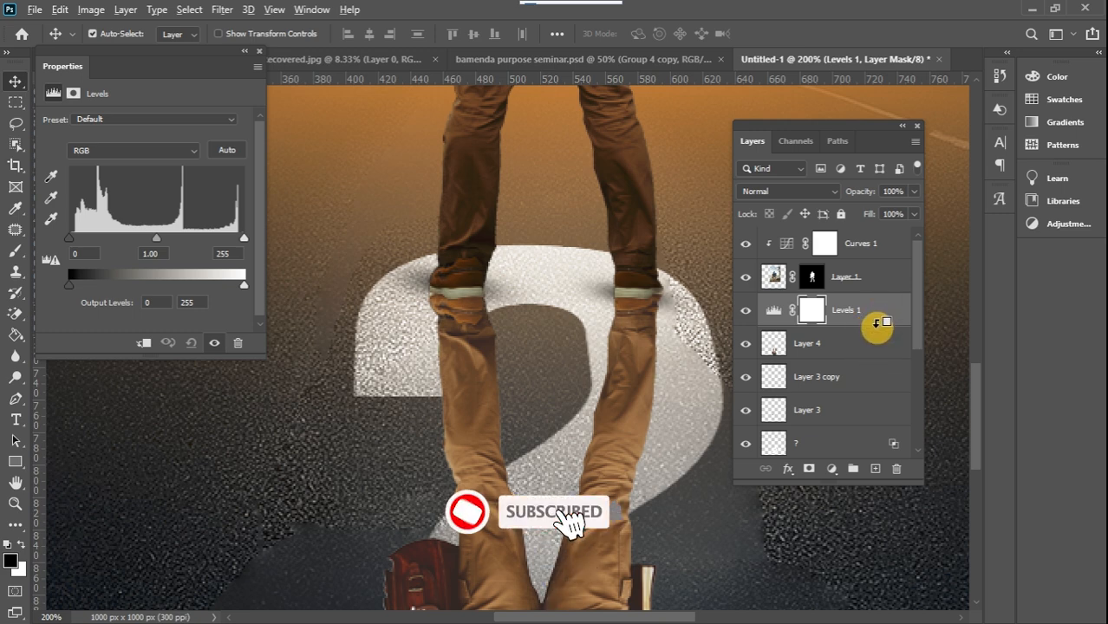
pyautogui.keyDown('alt'); pyautogui.click(876, 326); pyautogui.keyUp('alt')
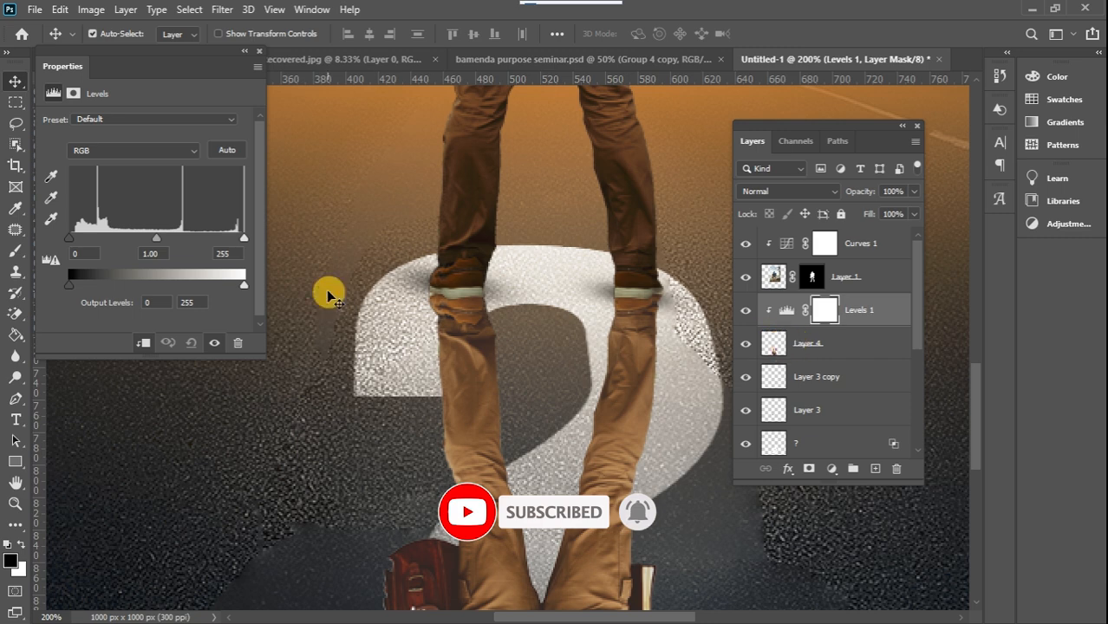
pyautogui.moveTo(243, 288); pyautogui.dragTo(76, 283)
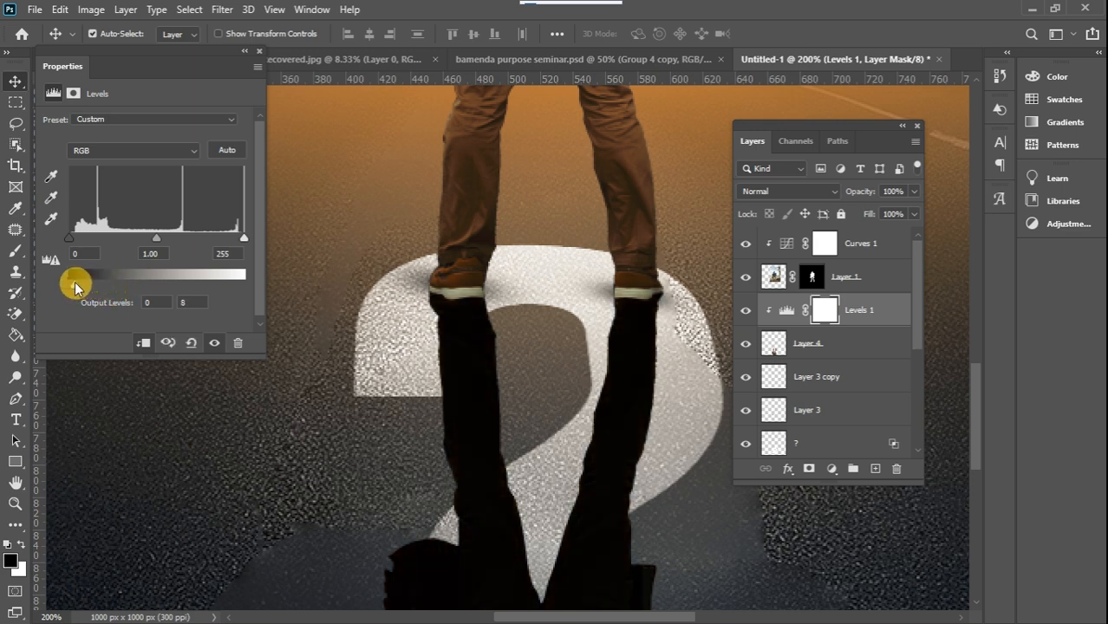
pyautogui.click(262, 53)
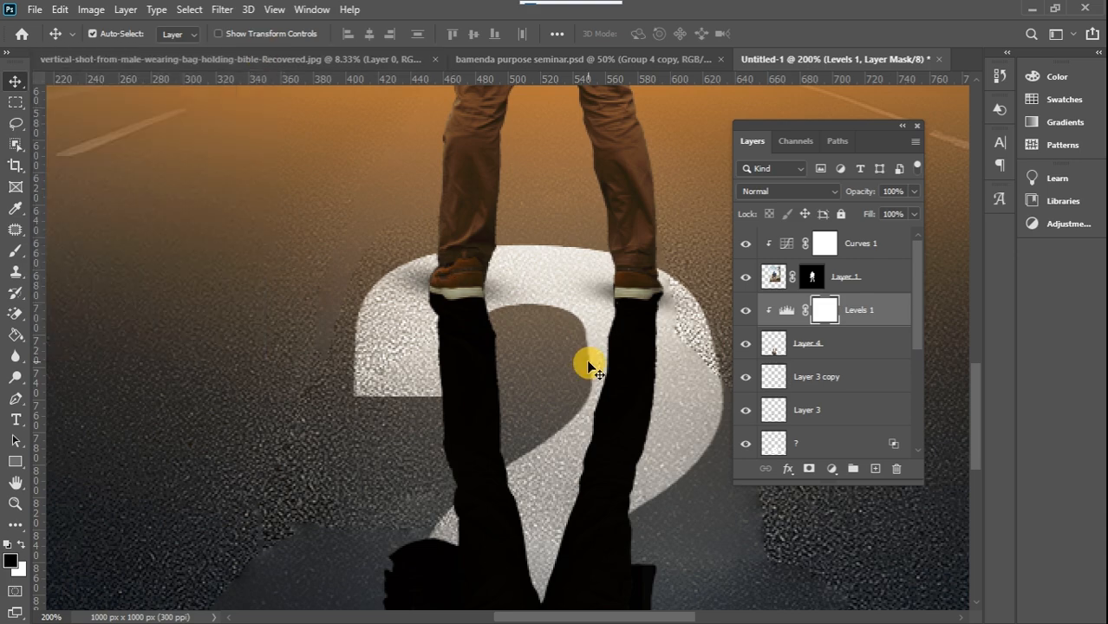
# Examine the blackened reflection at the lower edge of the artwork, up close and within the whole composition
pyautogui.hotkey('ctrl', '-')
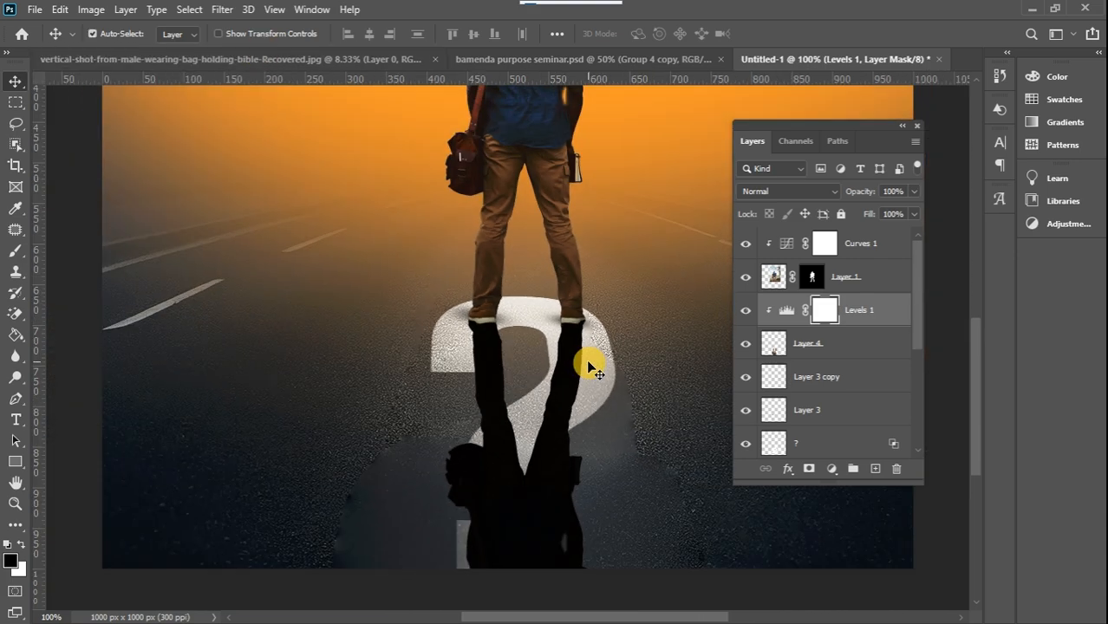
pyautogui.hotkey('ctrl', '-')
pyautogui.scroll(-4, 588, 366)
pyautogui.hotkey('ctrl', '+')
pyautogui.hotkey('ctrl', '+')
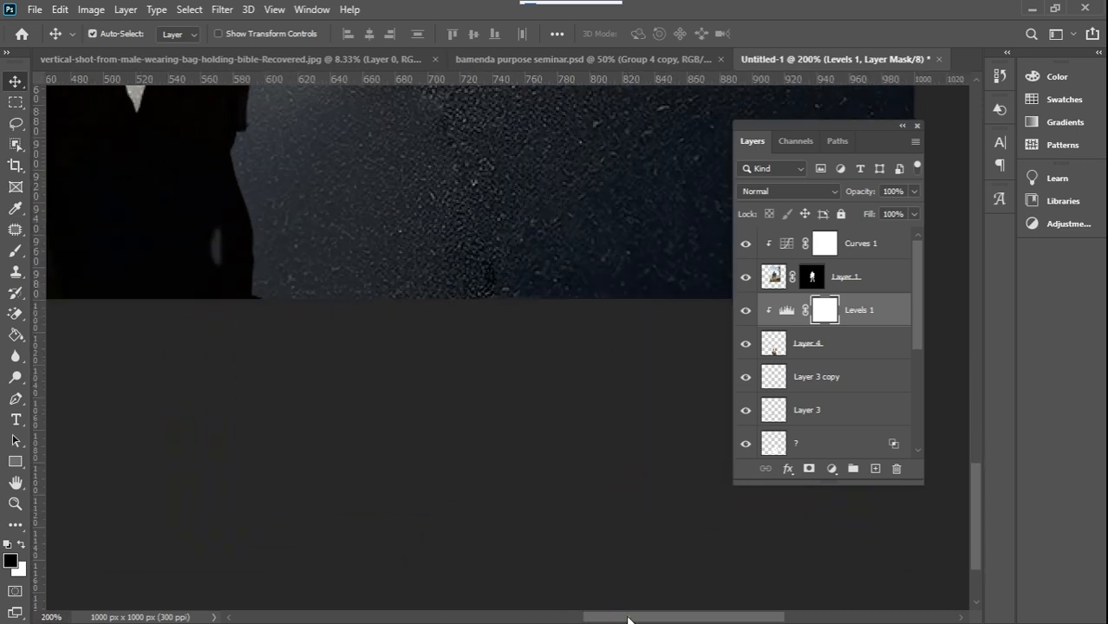
pyautogui.hscroll(-5, 630, 614)
pyautogui.moveTo(973, 499); pyautogui.dragTo(971, 399)
pyautogui.hotkey('ctrl', '-')
pyautogui.hotkey('ctrl', '-')
pyautogui.hotkey('ctrl', '-')
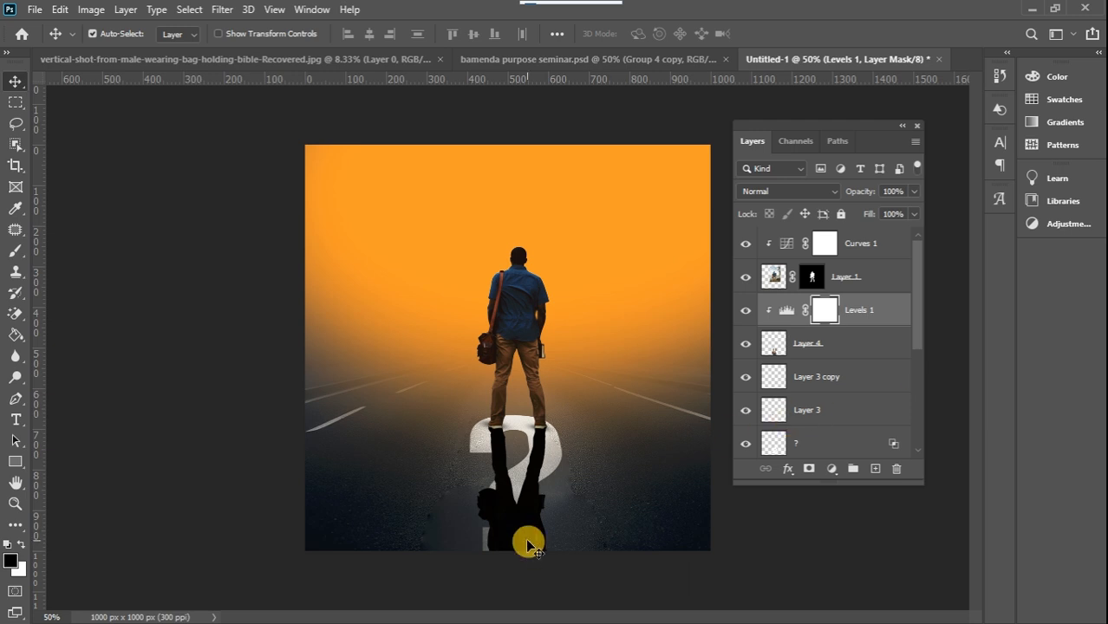
# Convert the man's reflection layer, Layer 4, to a smart object
pyautogui.click(553, 383)
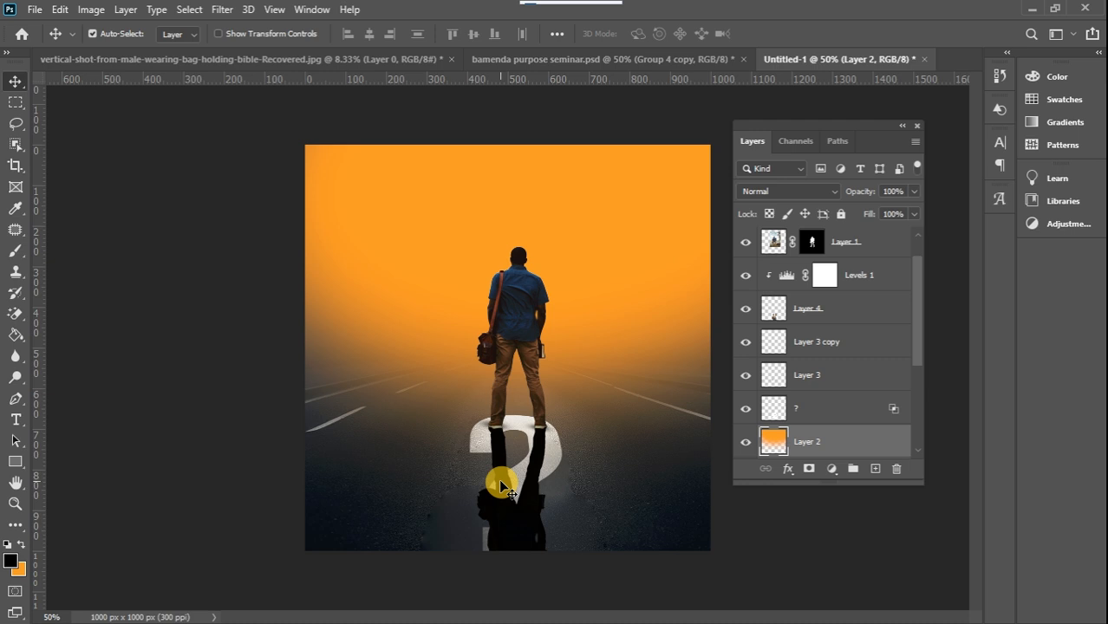
pyautogui.click(508, 521)
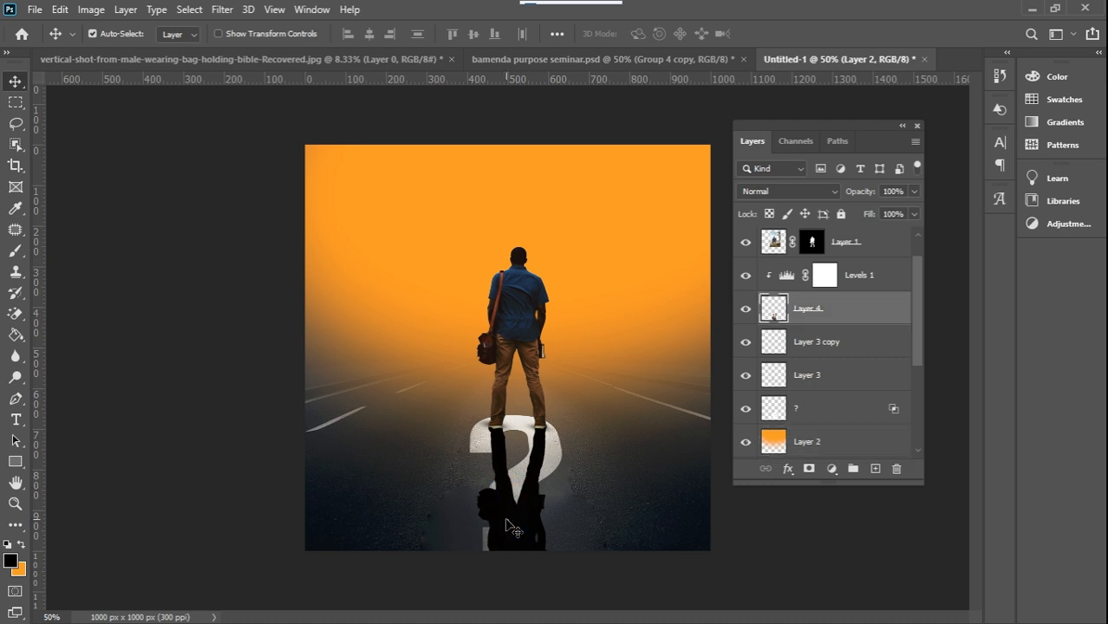
pyautogui.rightClick(848, 312)
pyautogui.click(928, 227)
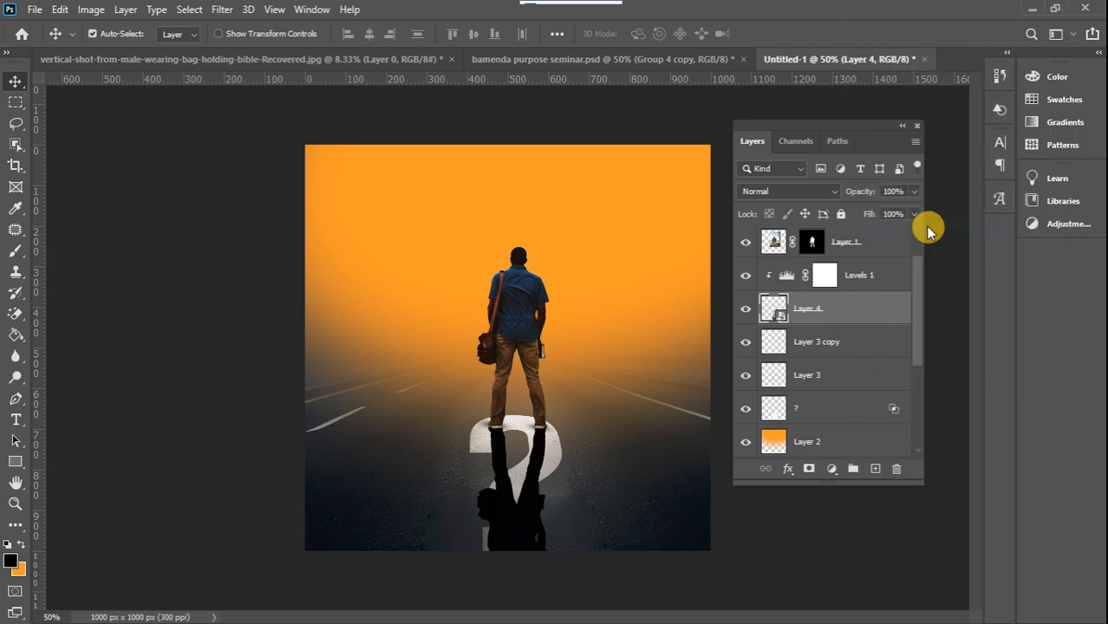
# Apply a Gaussian Blur with a 3.9 px radius to the reflection
pyautogui.click(223, 10)
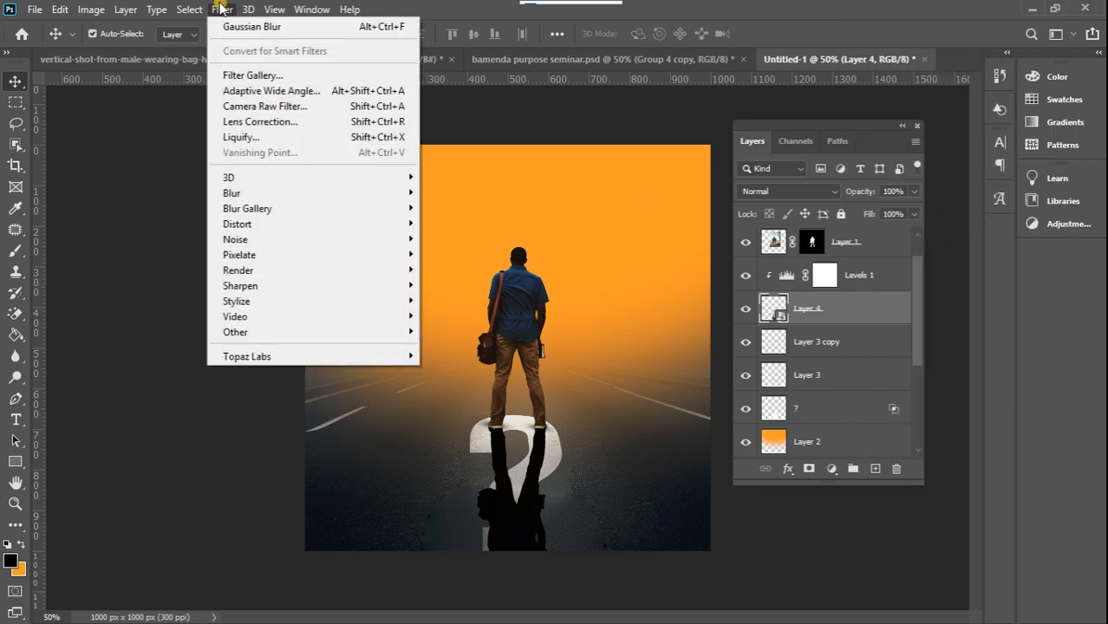
pyautogui.moveTo(291, 195)
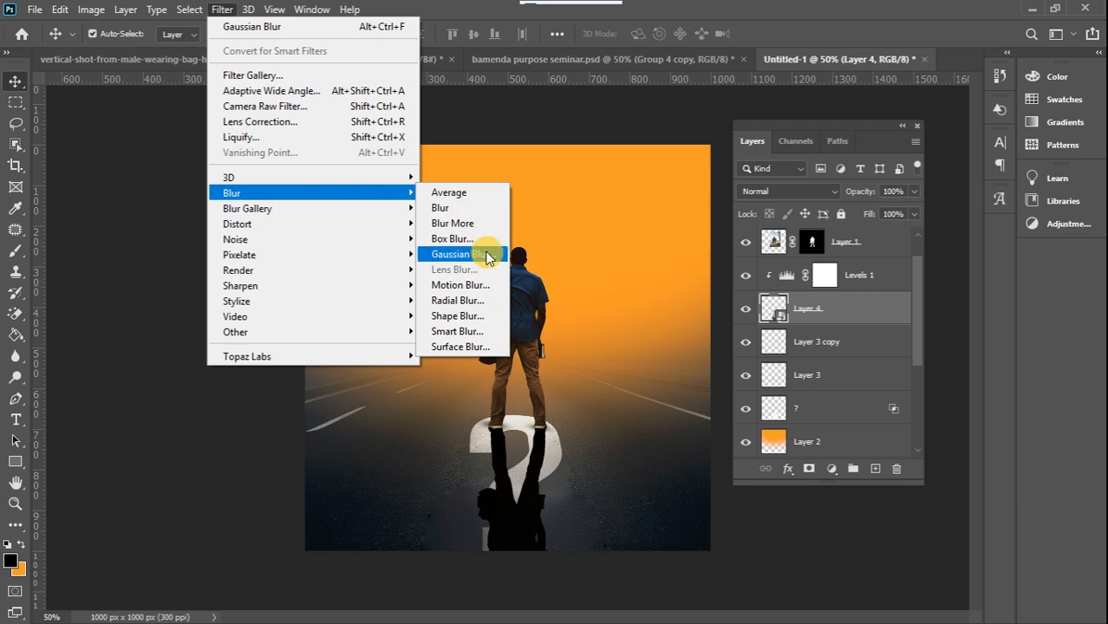
pyautogui.click(487, 251)
pyautogui.moveTo(481, 352); pyautogui.dragTo(460, 350)
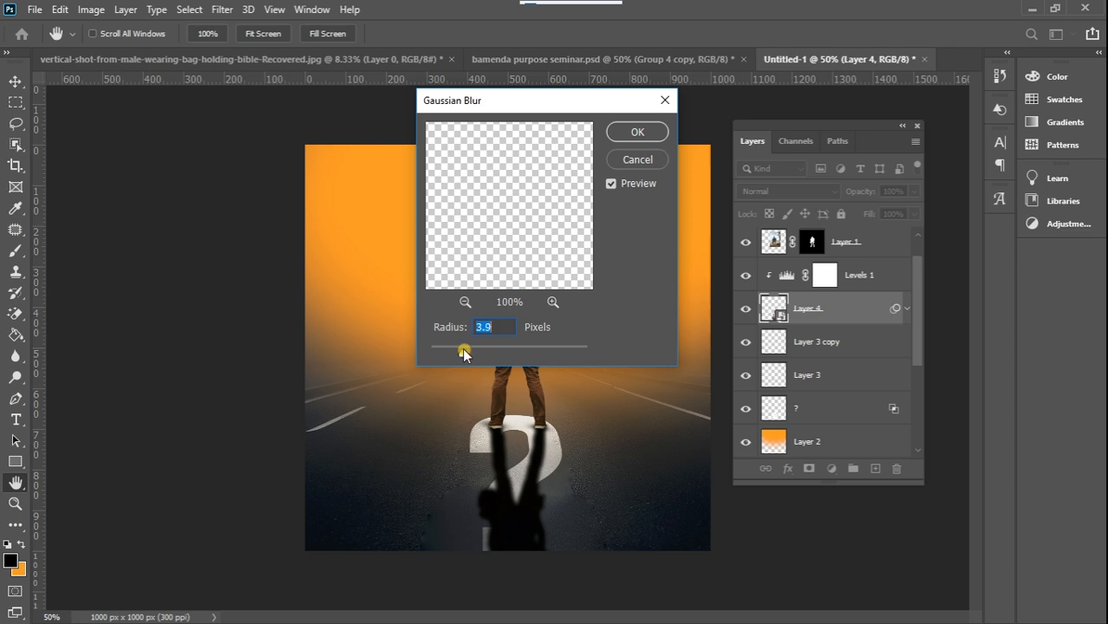
pyautogui.click(640, 133)
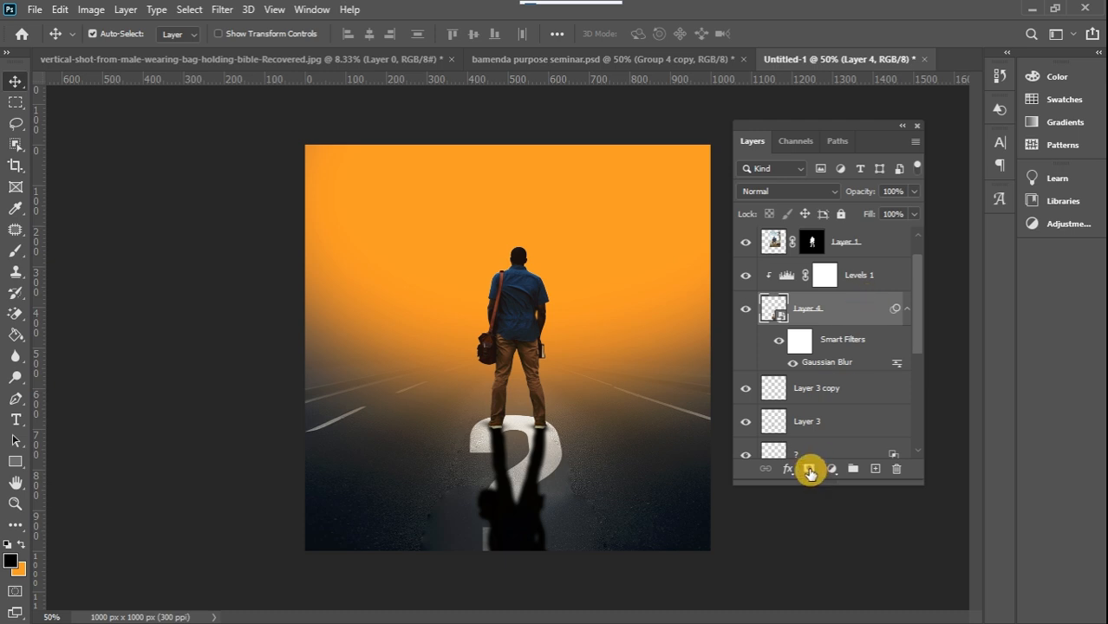
# Add a layer mask to the reflection and fade its lower part with a black-to-white linear gradient drawn upward from below the artwork
pyautogui.click(810, 470)
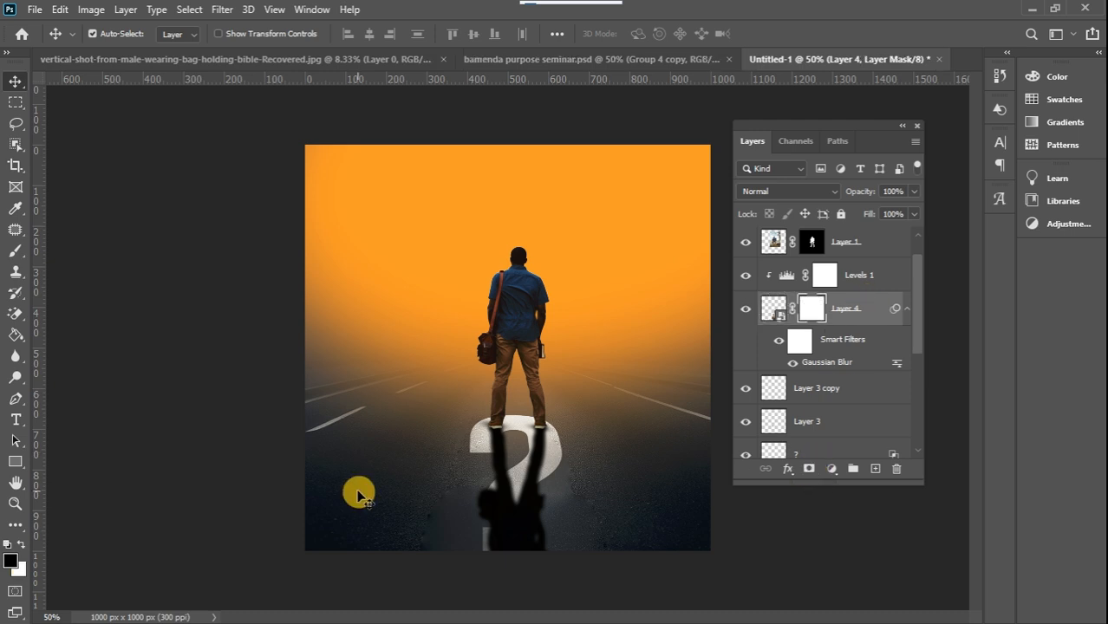
pyautogui.click(17, 334)
pyautogui.click(54, 335)
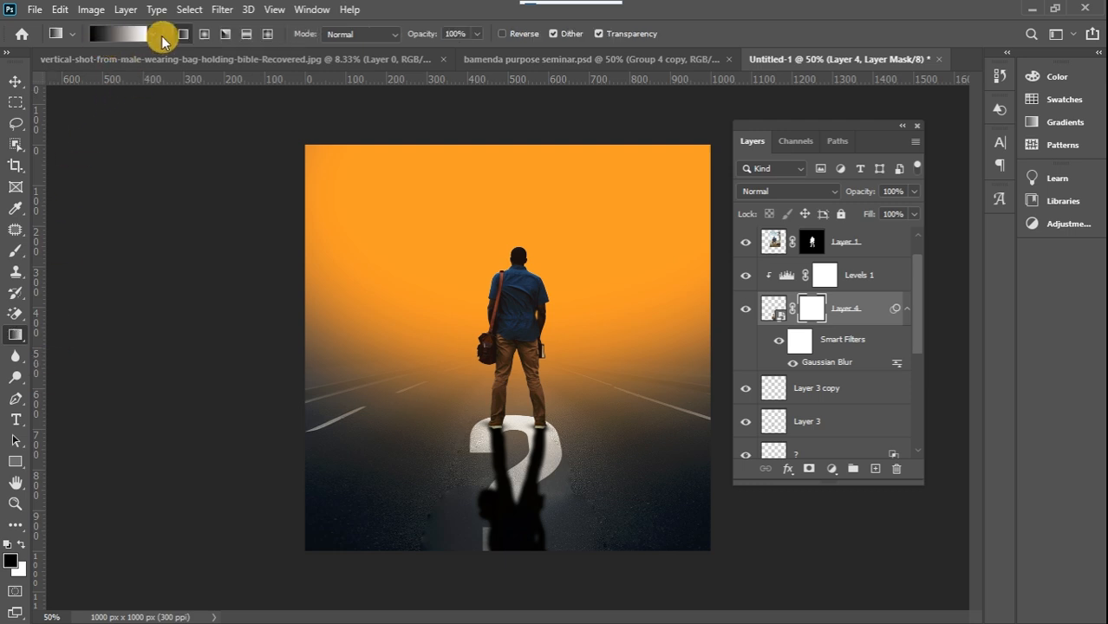
pyautogui.moveTo(505, 575); pyautogui.dragTo(516, 441)
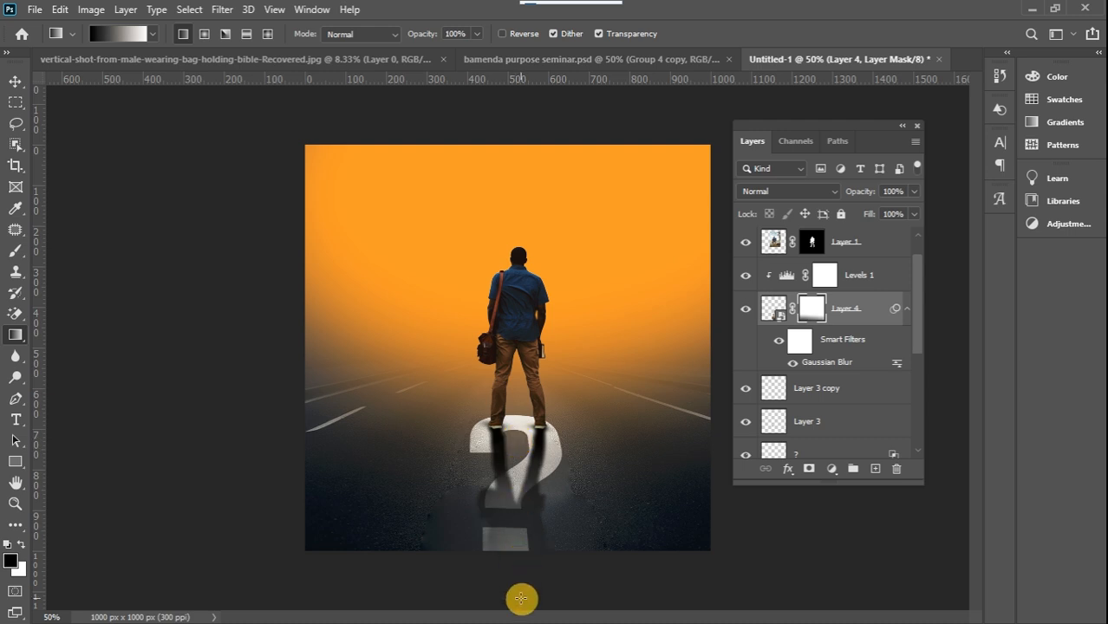
pyautogui.moveTo(513, 587); pyautogui.dragTo(514, 445)
pyautogui.moveTo(517, 555); pyautogui.dragTo(518, 390)
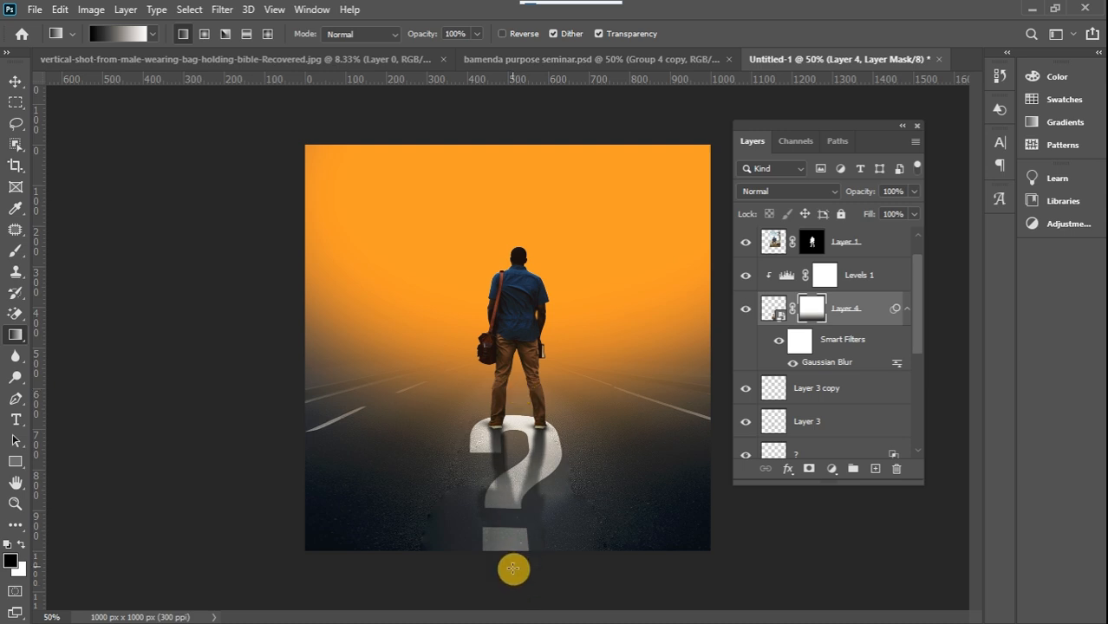
pyautogui.moveTo(518, 469); pyautogui.dragTo(508, 433)
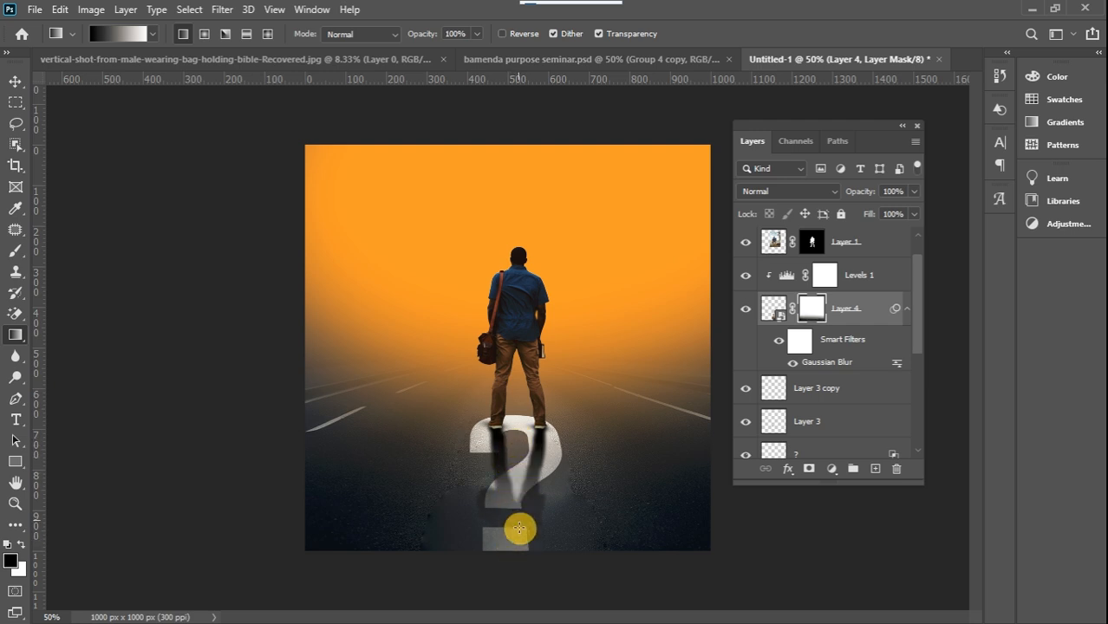
pyautogui.moveTo(514, 567); pyautogui.dragTo(517, 433)
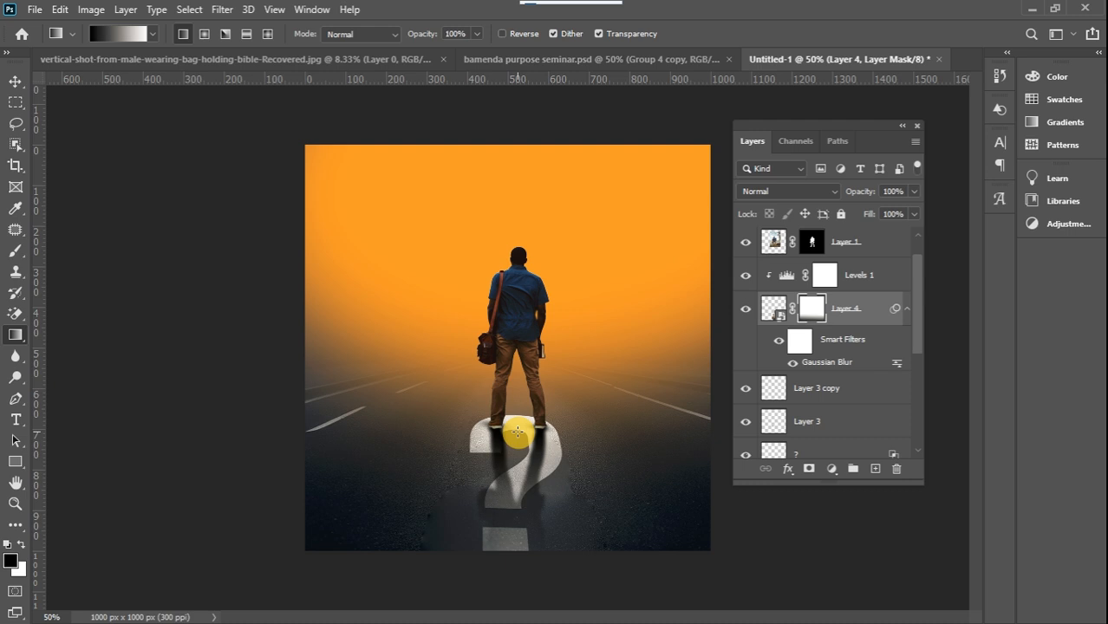
pyautogui.moveTo(507, 583); pyautogui.dragTo(512, 457)
pyautogui.moveTo(510, 584); pyautogui.dragTo(522, 428)
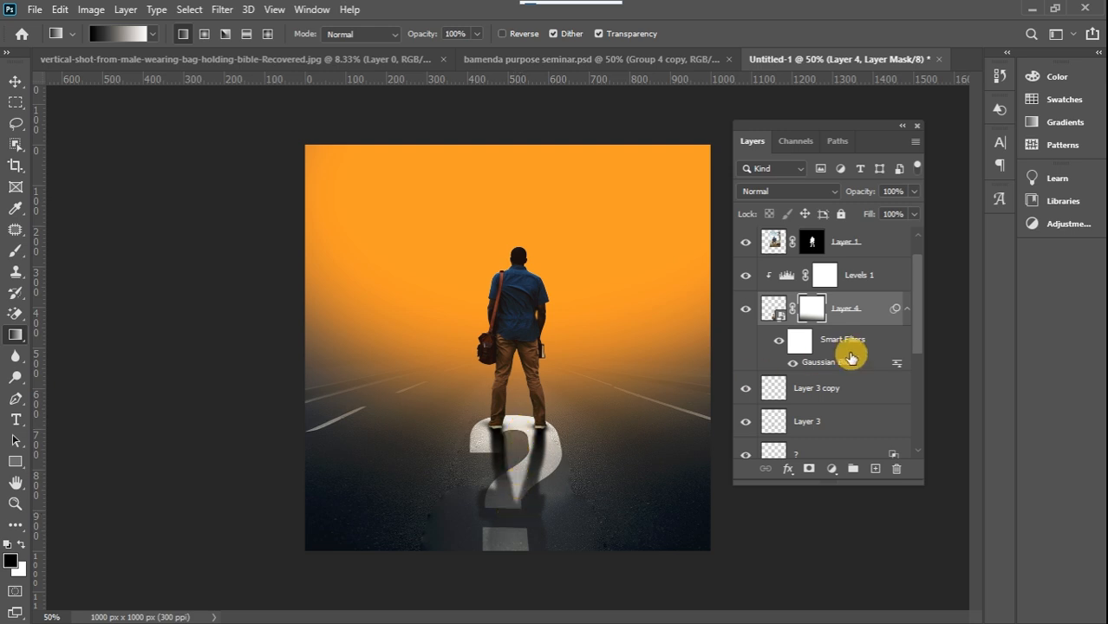
pyautogui.click(914, 192)
pyautogui.click(899, 212)
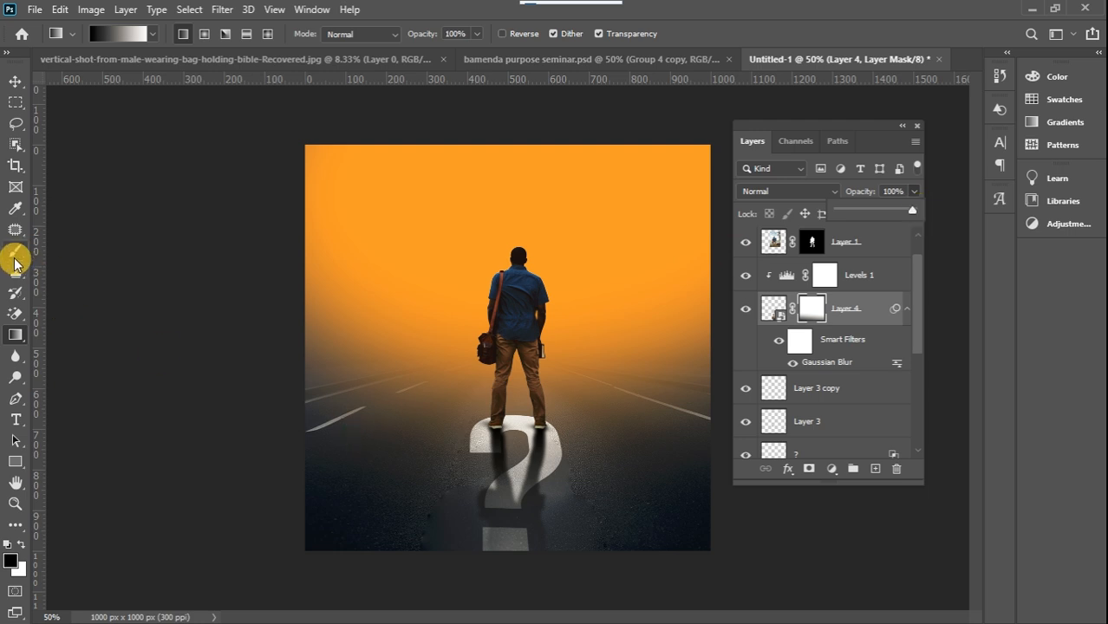
# Erase across the lower end of the reflection's mask with the Eraser tool at 300 px and 4% flow
pyautogui.click(16, 314)
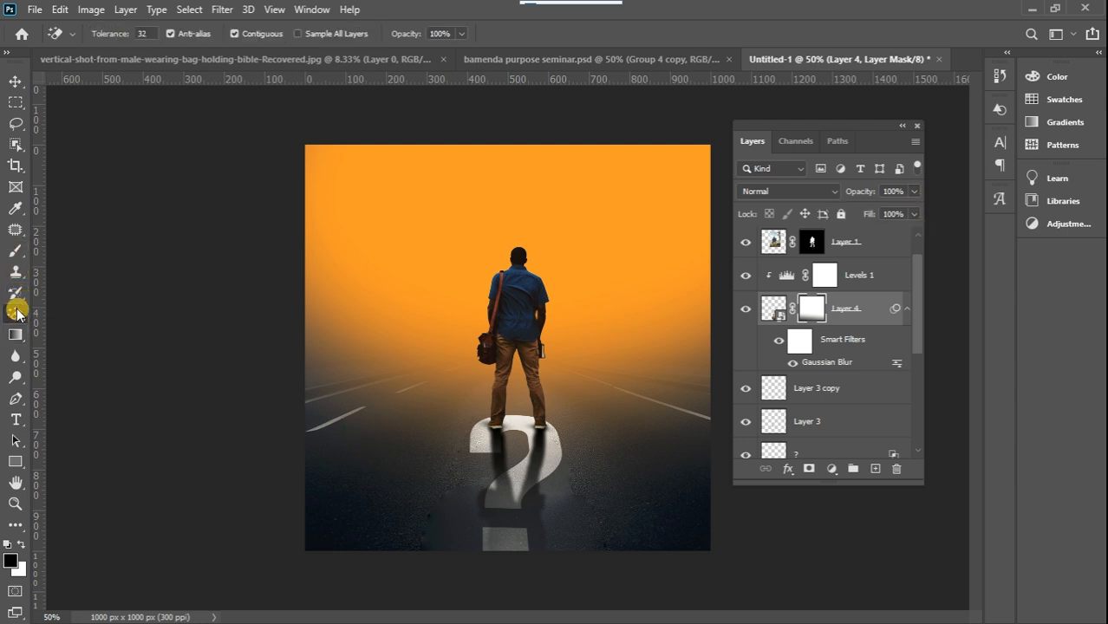
pyautogui.rightClick(18, 314)
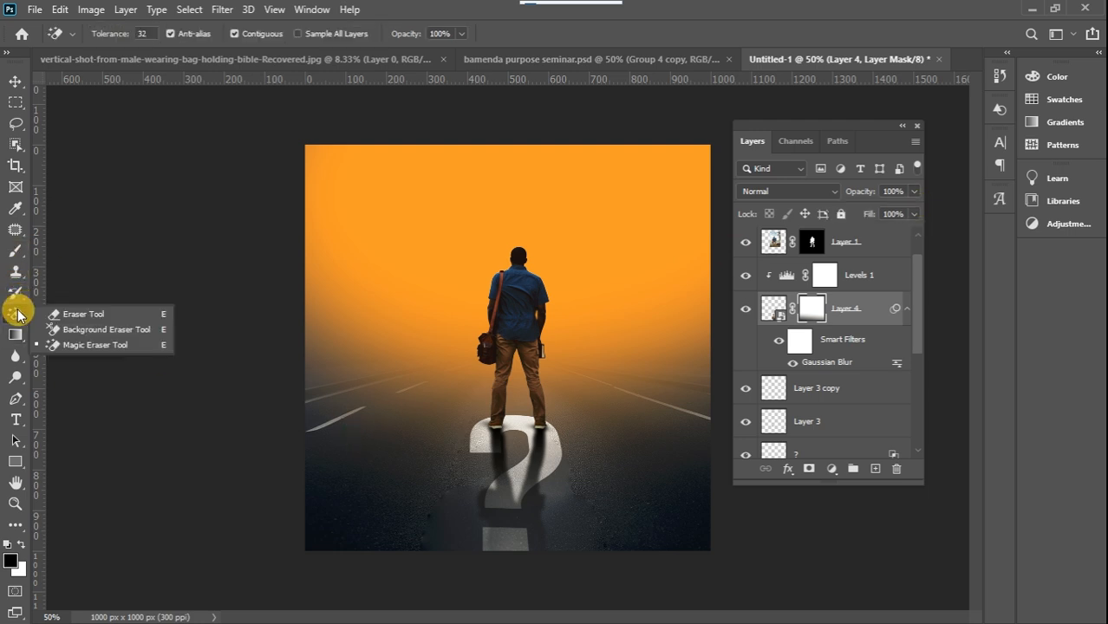
pyautogui.click(91, 313)
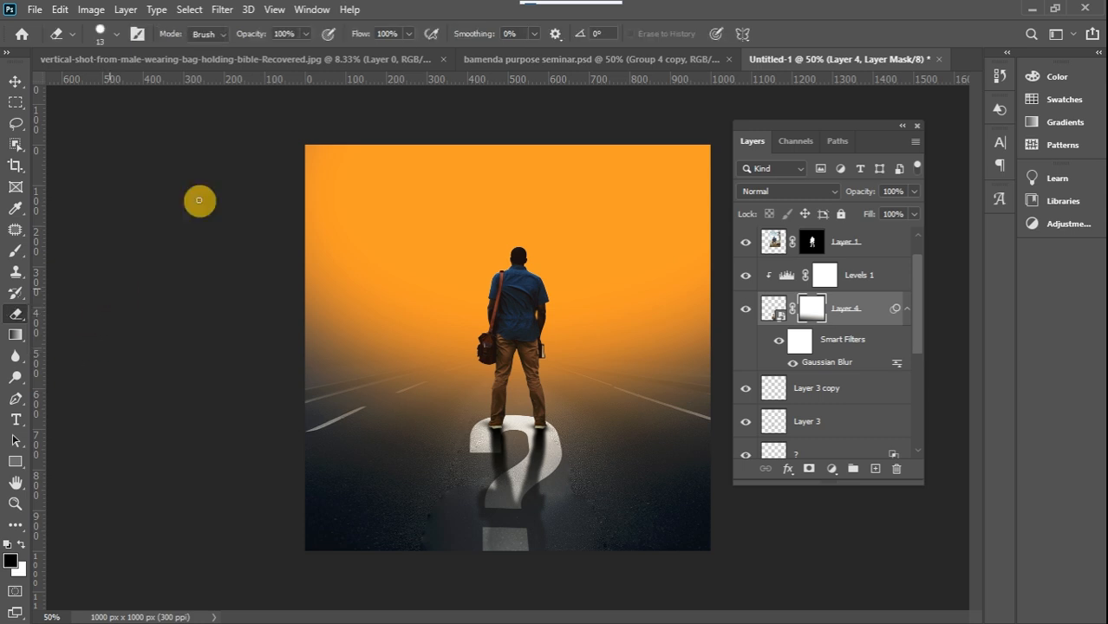
pyautogui.click(338, 54)
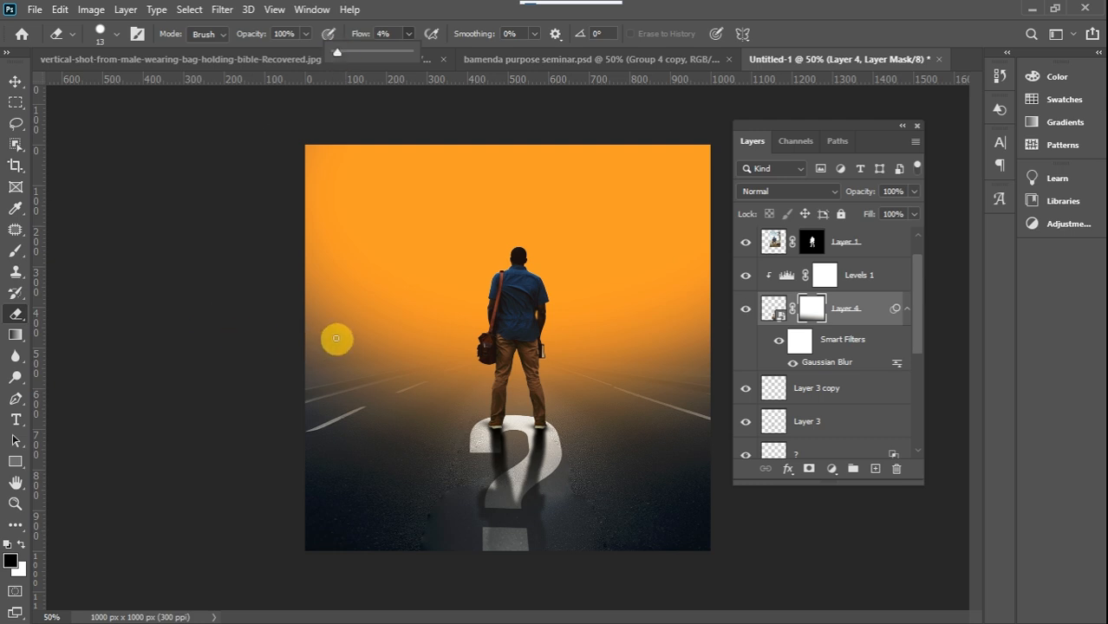
pyautogui.press(']')
pyautogui.press(']')
pyautogui.press(']')
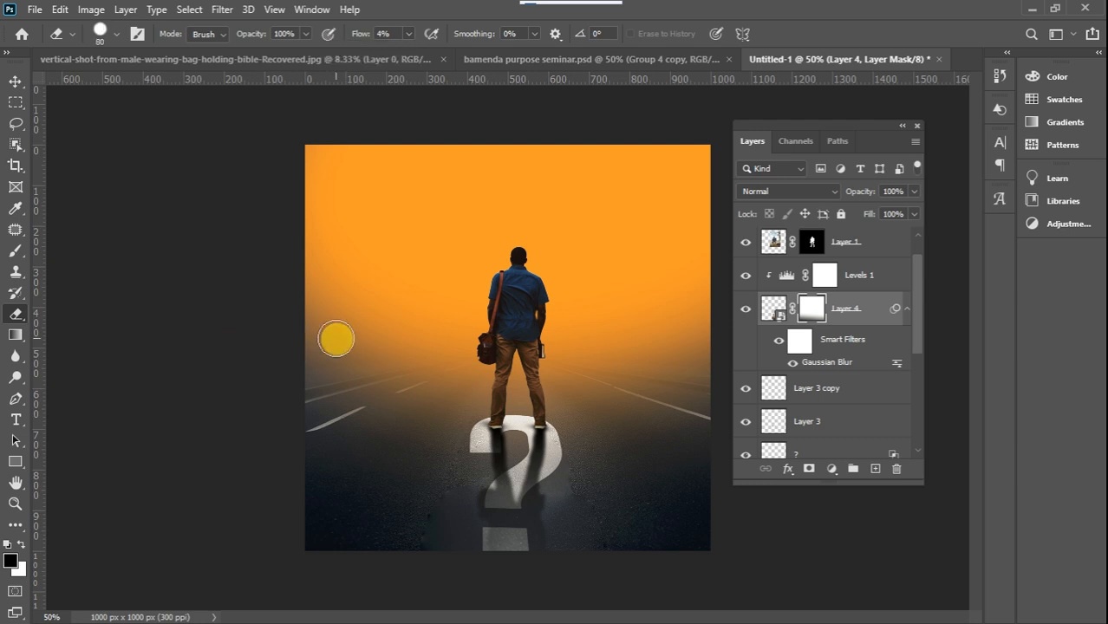
pyautogui.press(']')
pyautogui.press(']')
pyautogui.press(']')
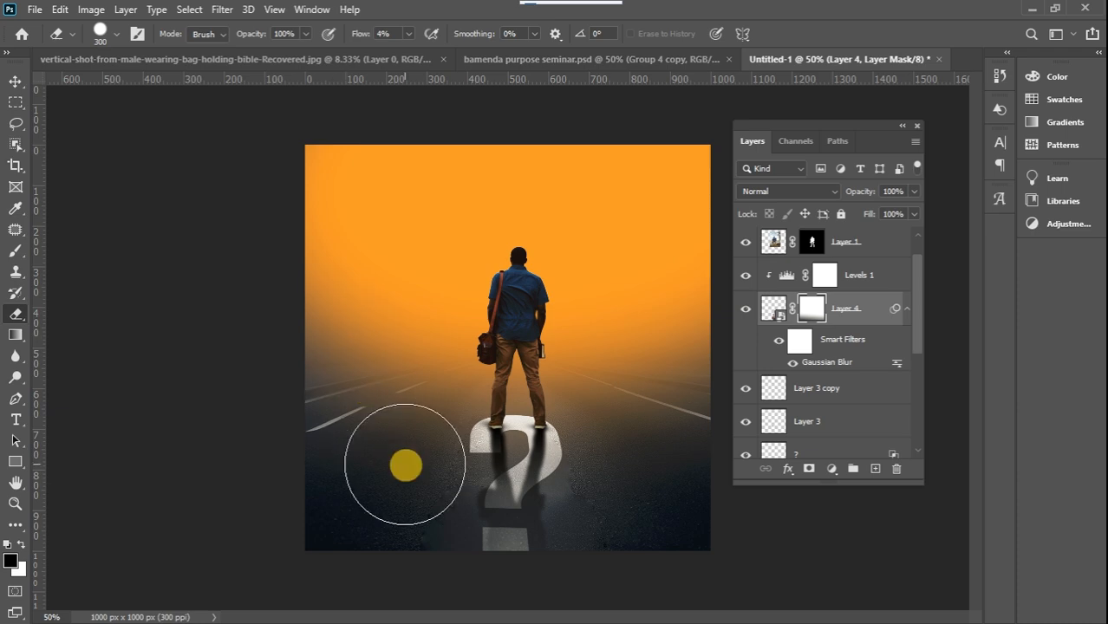
pyautogui.moveTo(480, 566); pyautogui.dragTo(534, 547)
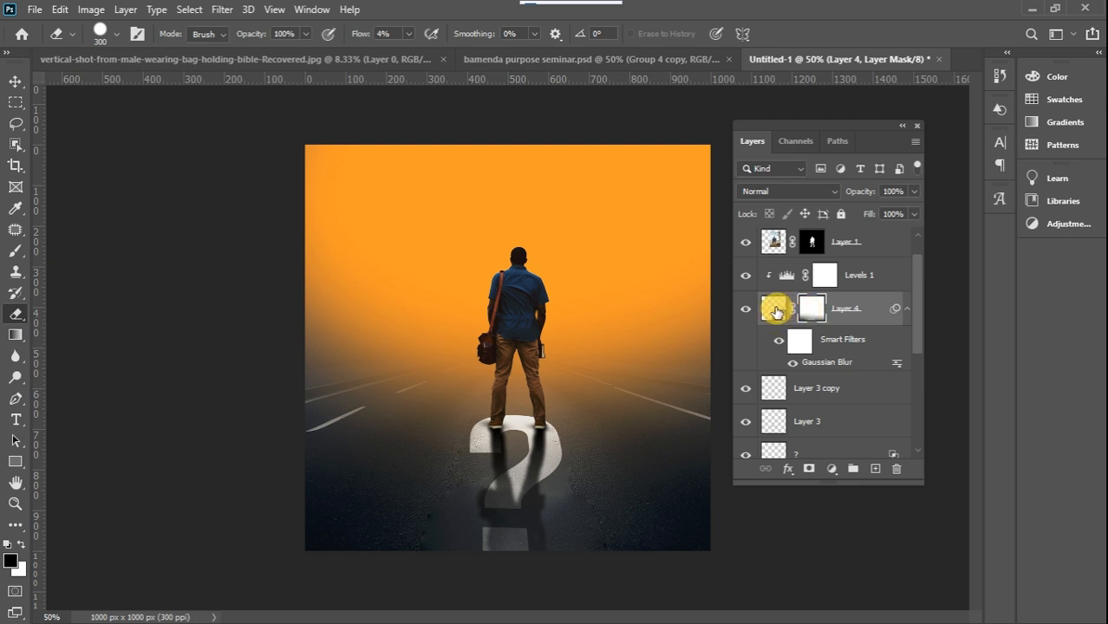
# Rasterize the reflection layer and softly erase its lower part over the road around the question mark's dot
pyautogui.click(776, 310)
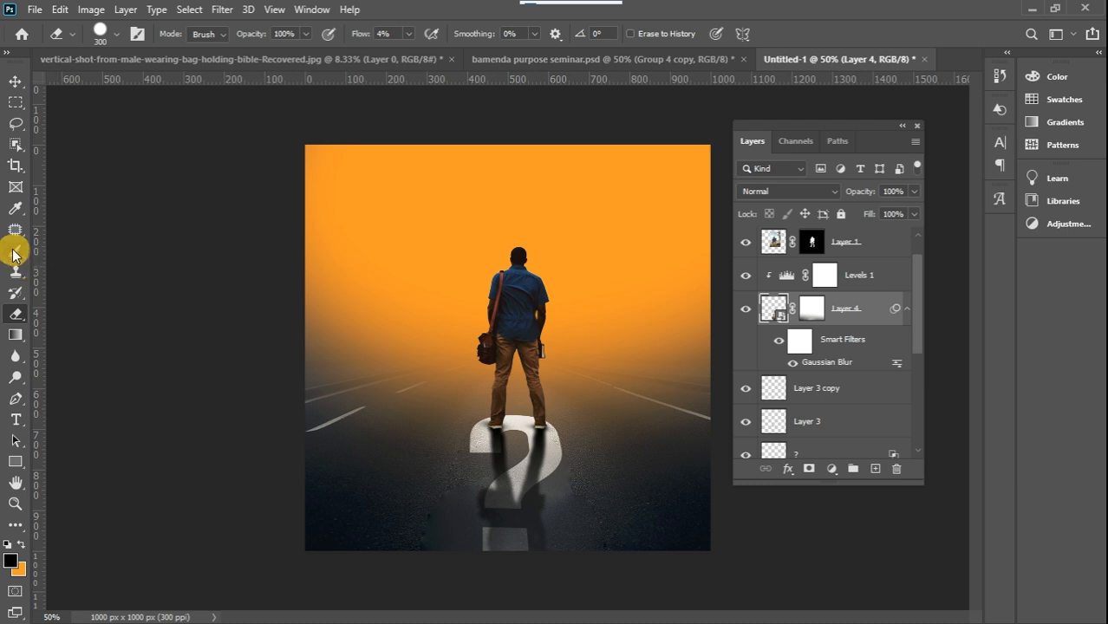
pyautogui.rightClick(776, 313)
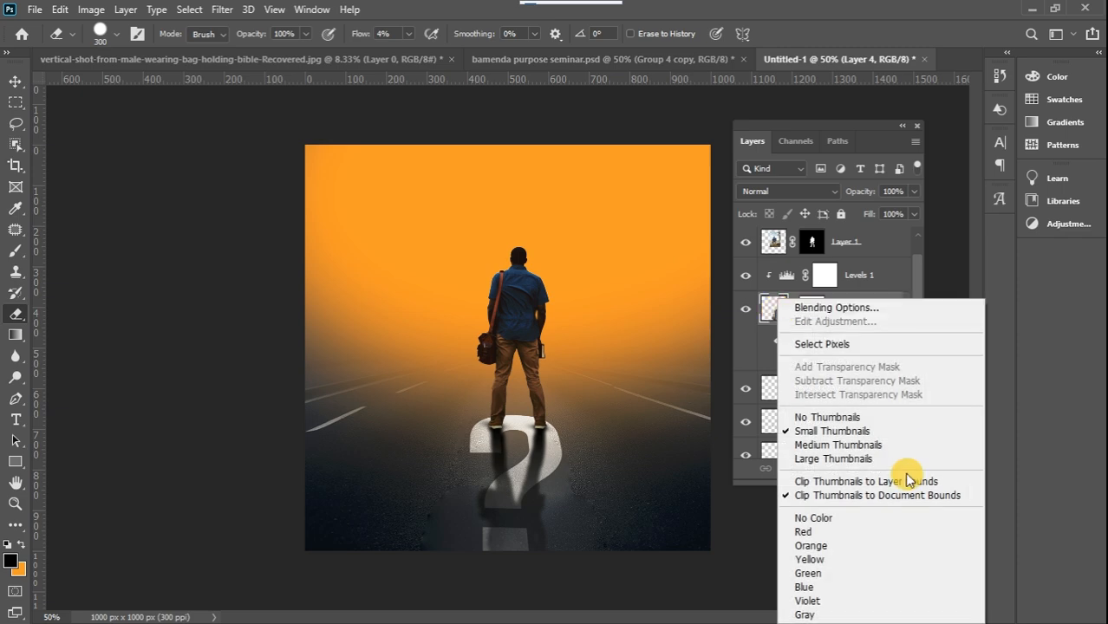
pyautogui.click(888, 300)
pyautogui.rightClick(881, 306)
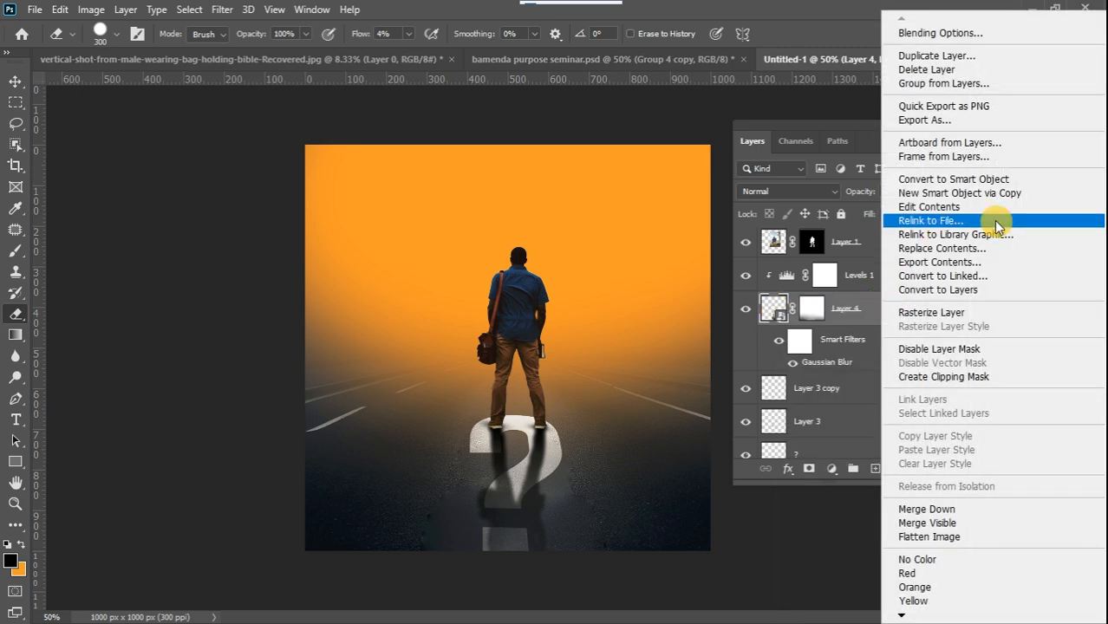
pyautogui.click(953, 312)
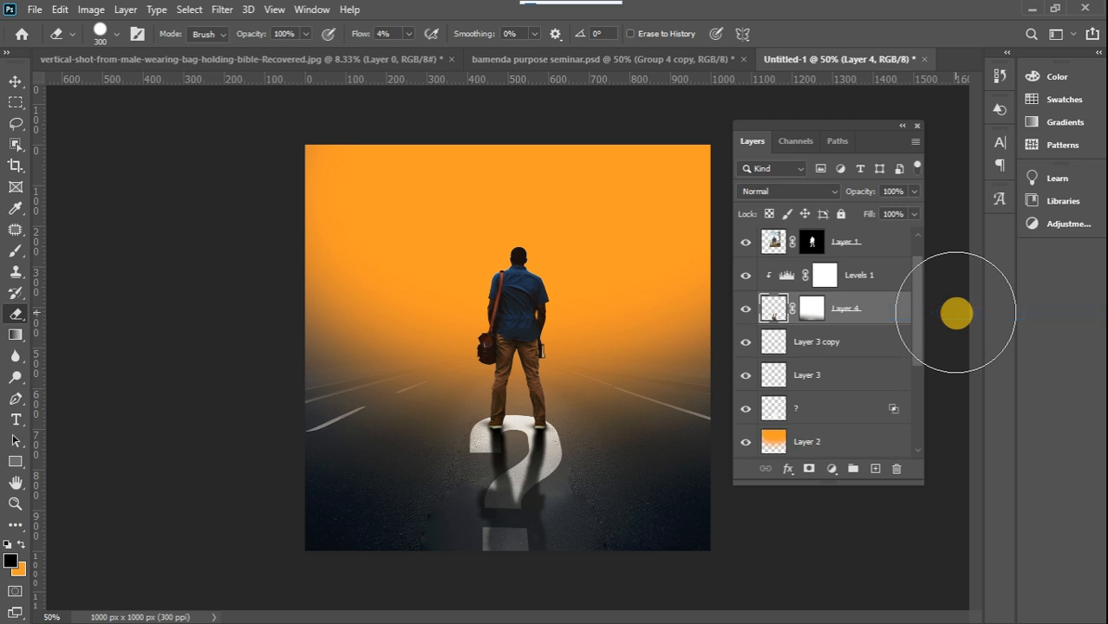
pyautogui.moveTo(463, 534)
pyautogui.mouseDown()
pyautogui.moveTo(438, 547)
pyautogui.moveTo(470, 572)
pyautogui.moveTo(474, 553)
pyautogui.moveTo(495, 552)
pyautogui.moveTo(452, 529)
pyautogui.moveTo(485, 536)
pyautogui.moveTo(447, 553)
pyautogui.moveTo(530, 533)
pyautogui.moveTo(576, 546)
pyautogui.moveTo(552, 559)
pyautogui.moveTo(621, 543)
pyautogui.moveTo(570, 571)
pyautogui.moveTo(598, 529)
pyautogui.moveTo(543, 548)
pyautogui.moveTo(450, 495)
pyautogui.mouseUp()
pyautogui.moveTo(527, 539)
pyautogui.mouseDown()
pyautogui.moveTo(592, 533)
pyautogui.moveTo(494, 527)
pyautogui.moveTo(233, 554)
pyautogui.moveTo(443, 509)
pyautogui.mouseUp()
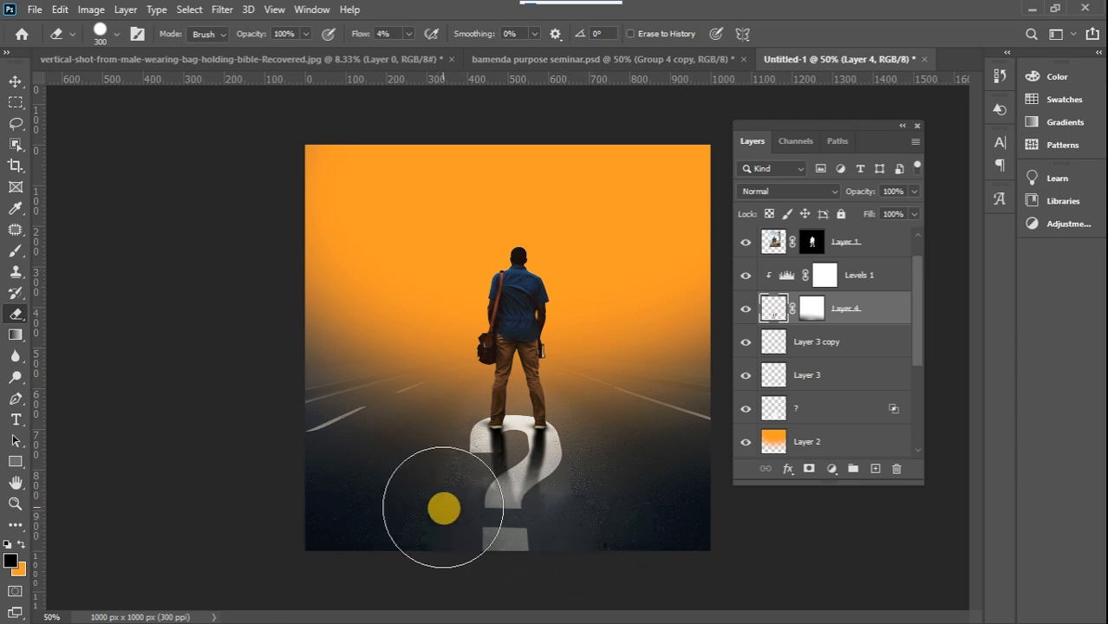
# Reduce the eraser to 90 px and softly erase the reflection layer over the question mark's curve and the road below
pyautogui.hotkey('ctrl', '[')
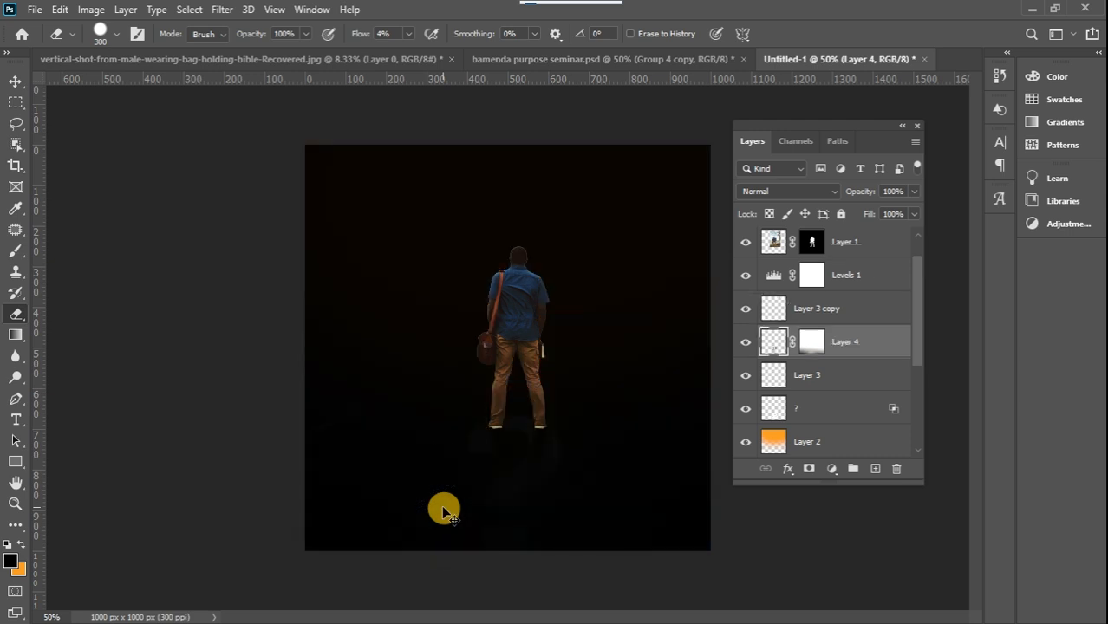
pyautogui.hotkey('ctrl', 'z')
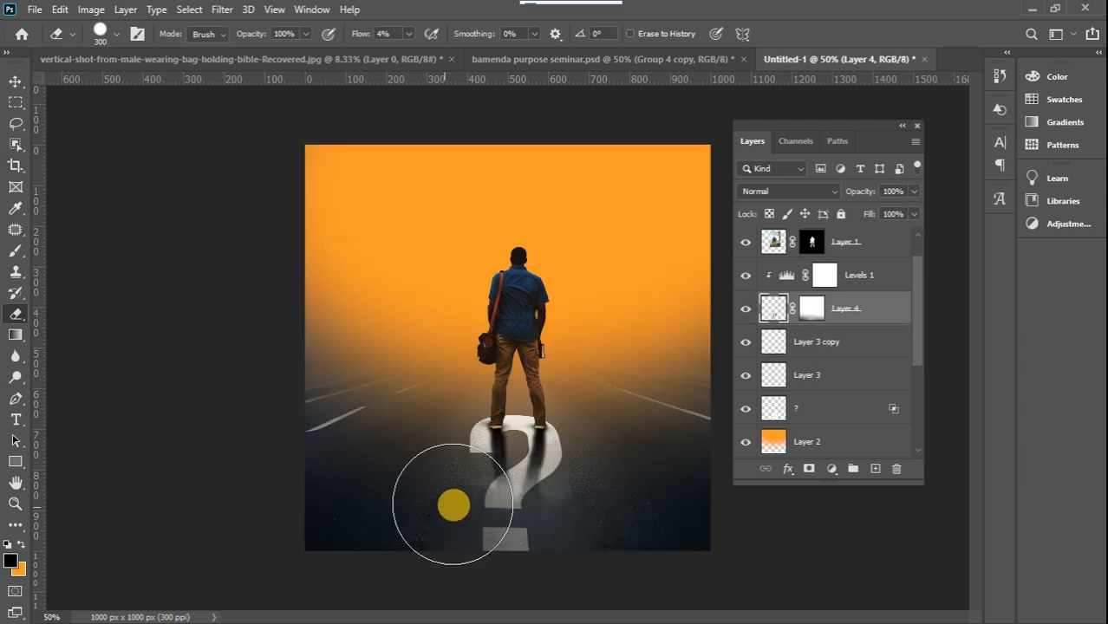
pyautogui.press('[')
pyautogui.press('[')
pyautogui.press('[')
pyautogui.press('[')
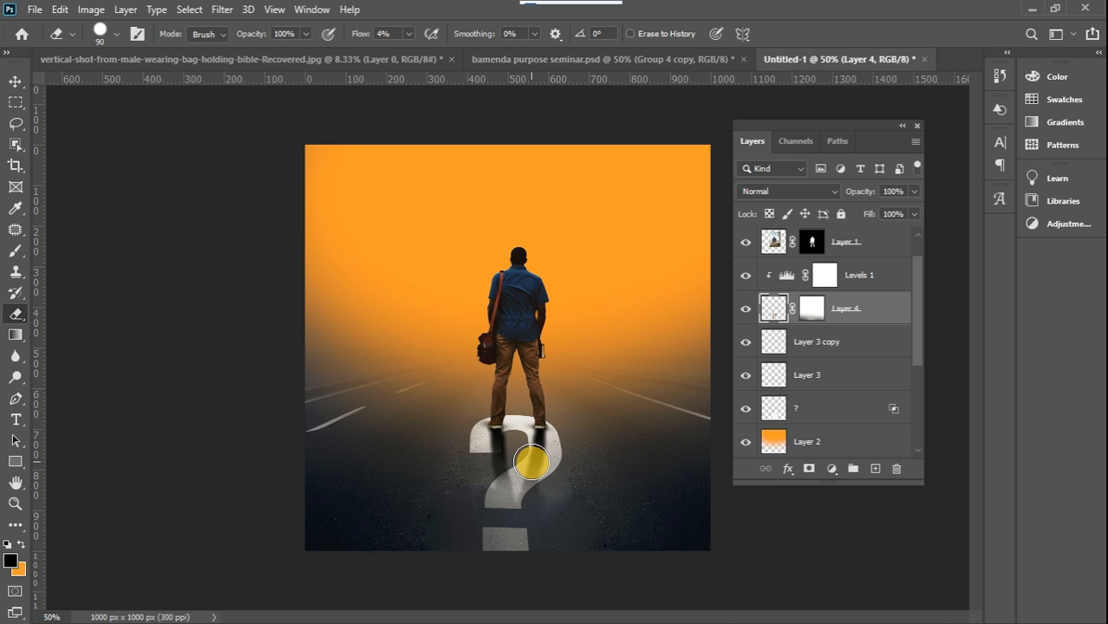
pyautogui.moveTo(526, 460)
pyautogui.mouseDown()
pyautogui.moveTo(496, 464)
pyautogui.moveTo(513, 474)
pyautogui.moveTo(537, 455)
pyautogui.moveTo(529, 485)
pyautogui.moveTo(495, 449)
pyautogui.moveTo(495, 467)
pyautogui.moveTo(499, 451)
pyautogui.moveTo(512, 476)
pyautogui.mouseUp()
pyautogui.moveTo(599, 536)
pyautogui.mouseDown()
pyautogui.moveTo(377, 546)
pyautogui.moveTo(357, 445)
pyautogui.moveTo(529, 483)
pyautogui.moveTo(428, 496)
pyautogui.moveTo(528, 435)
pyautogui.moveTo(425, 513)
pyautogui.moveTo(522, 415)
pyautogui.moveTo(487, 532)
pyautogui.moveTo(406, 479)
pyautogui.moveTo(537, 478)
pyautogui.moveTo(588, 508)
pyautogui.moveTo(576, 451)
pyautogui.moveTo(438, 590)
pyautogui.moveTo(512, 457)
pyautogui.moveTo(561, 515)
pyautogui.moveTo(522, 520)
pyautogui.moveTo(213, 309)
pyautogui.moveTo(40, 136)
pyautogui.mouseUp()
pyautogui.click(15, 82)
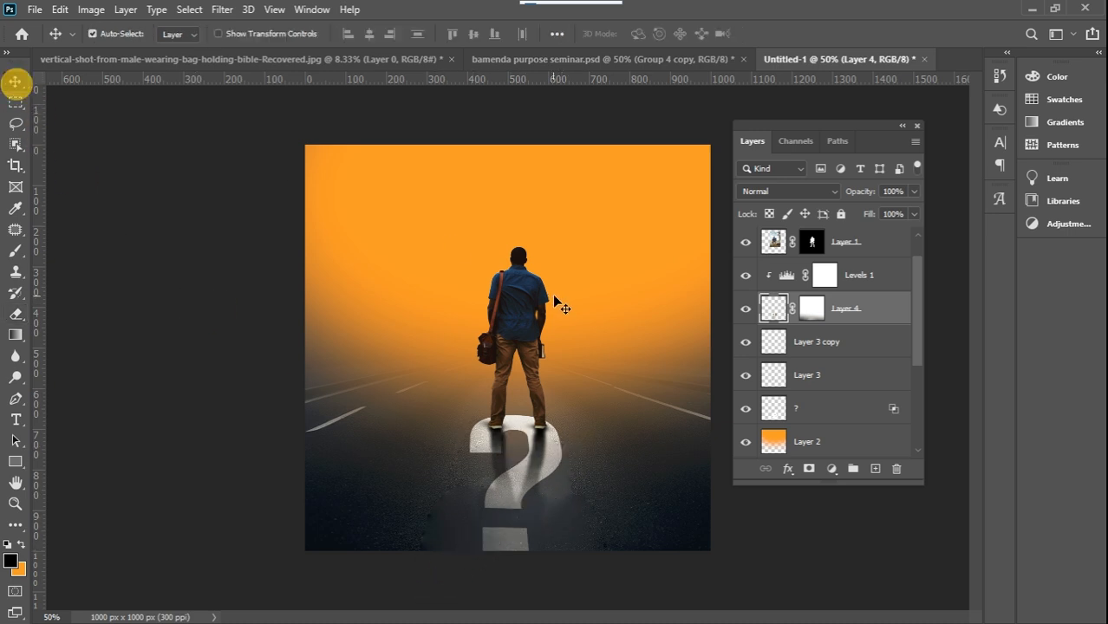
# Scale the question mark layer down slightly with Free Transform so its dot sits fully inside the artwork's lower edge
pyautogui.click(831, 409)
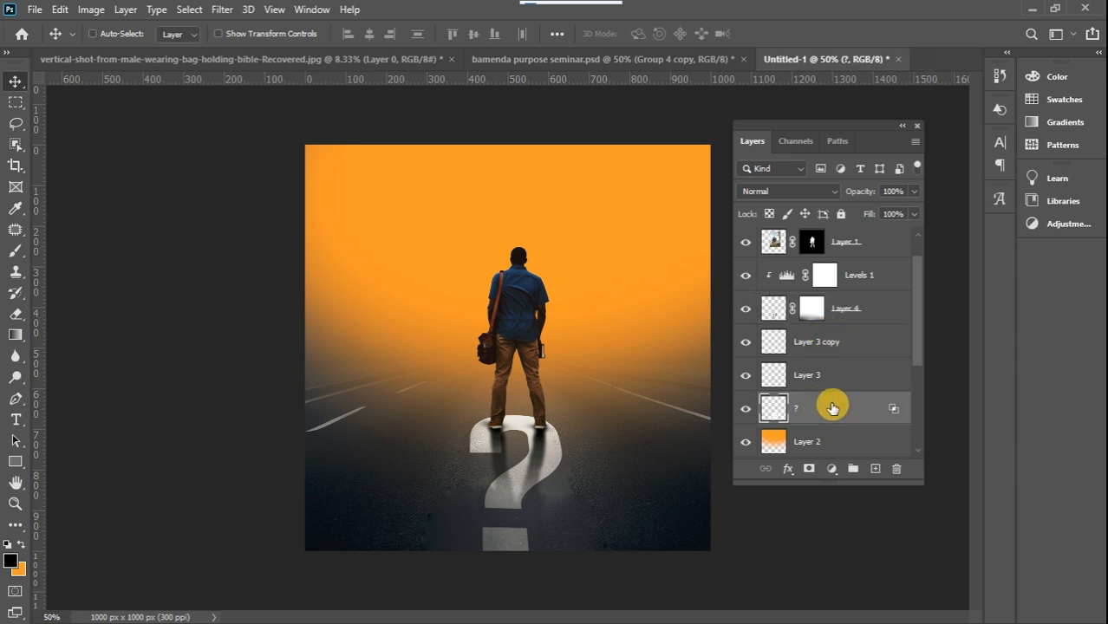
pyautogui.hotkey('ctrl', 't')
pyautogui.moveTo(567, 416); pyautogui.dragTo(549, 445)
pyautogui.click(16, 81)
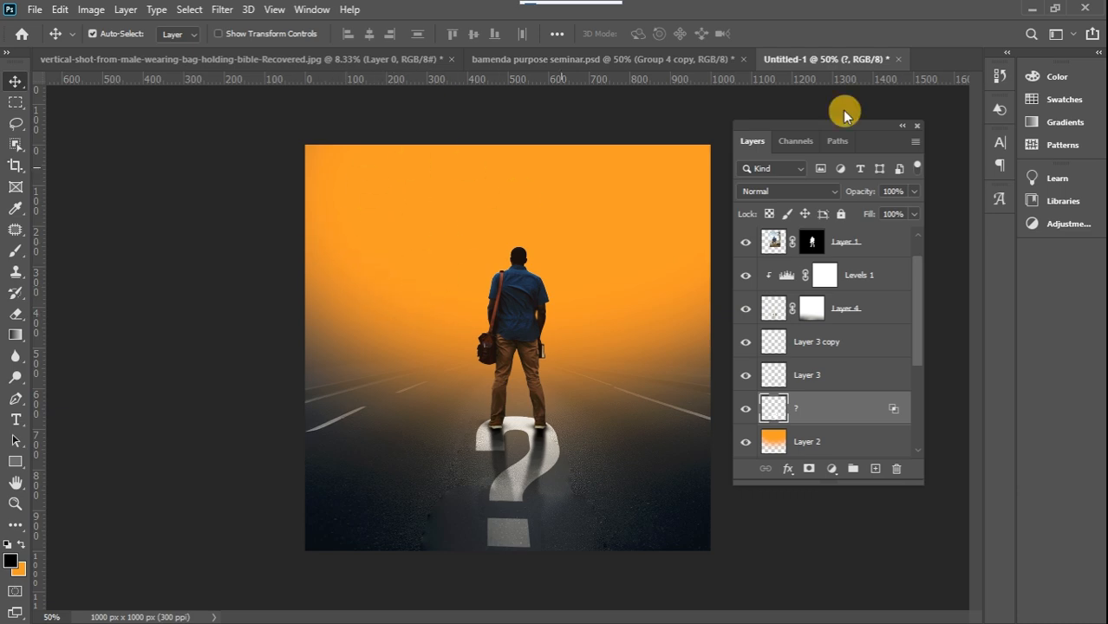
# Place the compass image 46556 from USB Drive (G:) into the flyer document
pyautogui.moveTo(1094, 291)
pyautogui.moveTo(1089, 259)
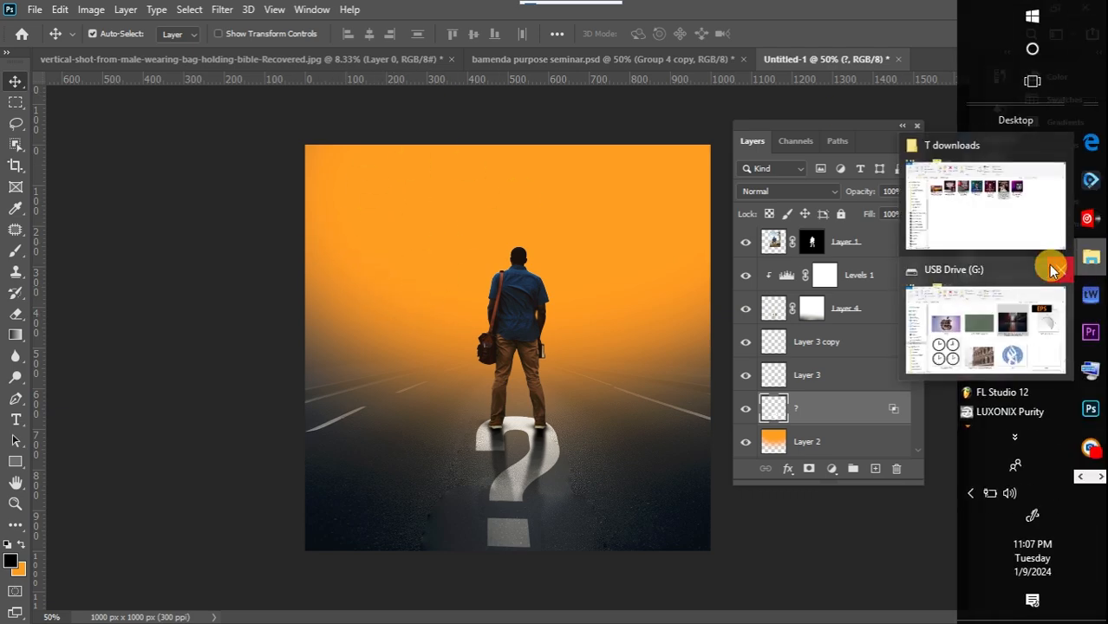
pyautogui.click(1004, 325)
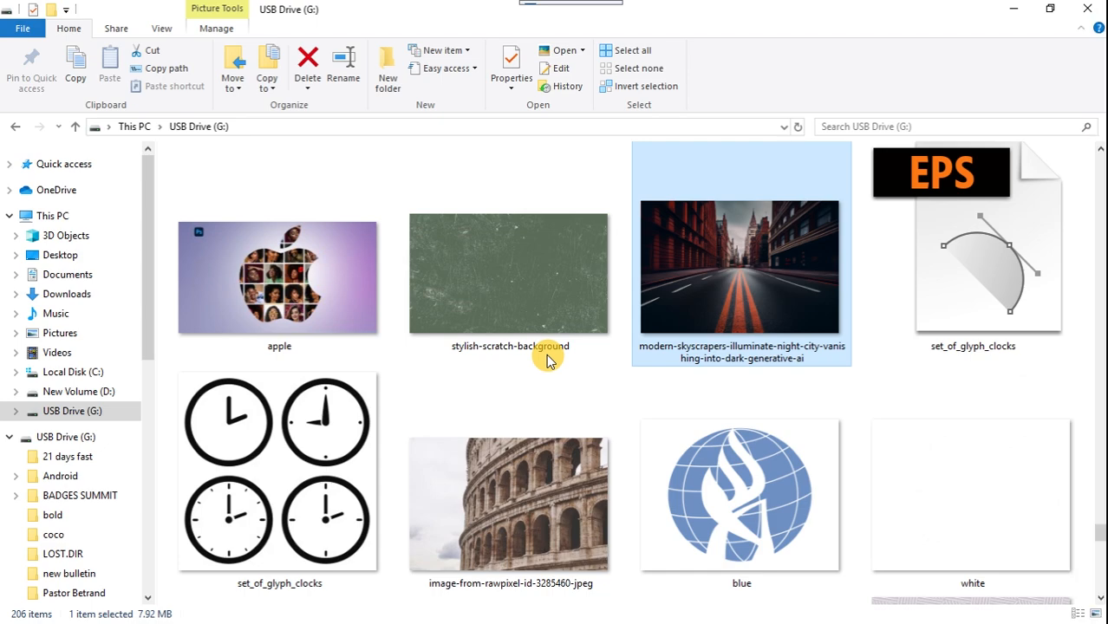
pyautogui.moveTo(1102, 532)
pyautogui.mouseDown()
pyautogui.moveTo(1103, 559)
pyautogui.moveTo(1101, 546)
pyautogui.mouseUp()
pyautogui.moveTo(749, 529); pyautogui.dragTo(455, 311)
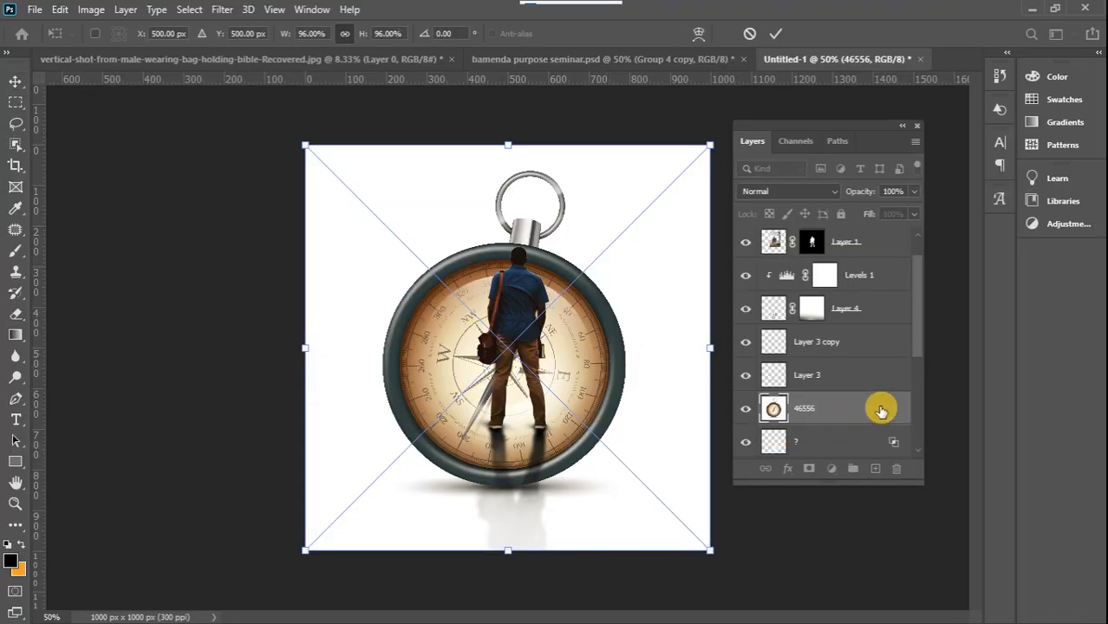
# Move the compass layer 46556 above Curves 1 in the layer stack and release its clipping mask
pyautogui.moveTo(881, 406); pyautogui.dragTo(865, 236)
pyautogui.moveTo(917, 302); pyautogui.dragTo(876, 240)
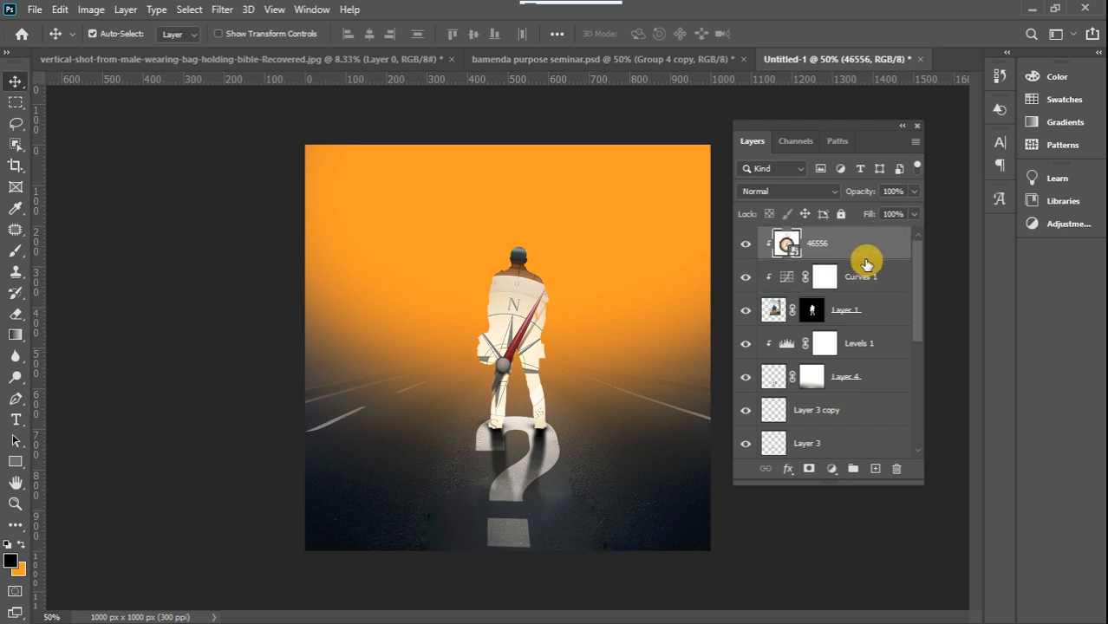
pyautogui.keyDown('alt'); pyautogui.click(870, 257); pyautogui.keyUp('alt')
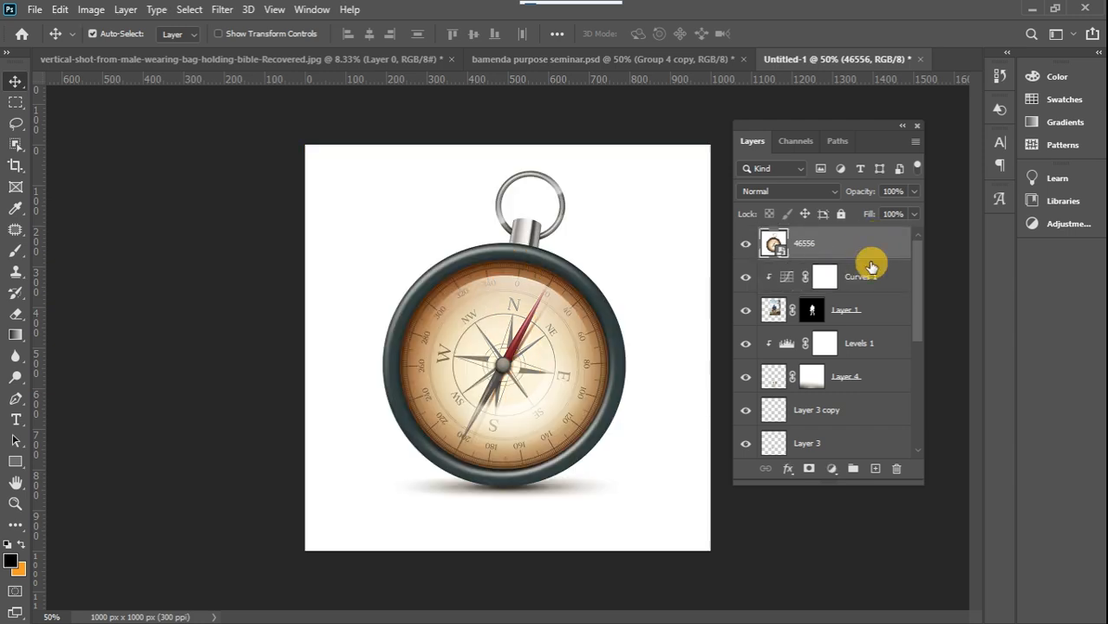
# Select the compass with Select Subject and add the missing part of its metal crown with the Quick Selection tool
pyautogui.click(189, 10)
pyautogui.click(229, 199)
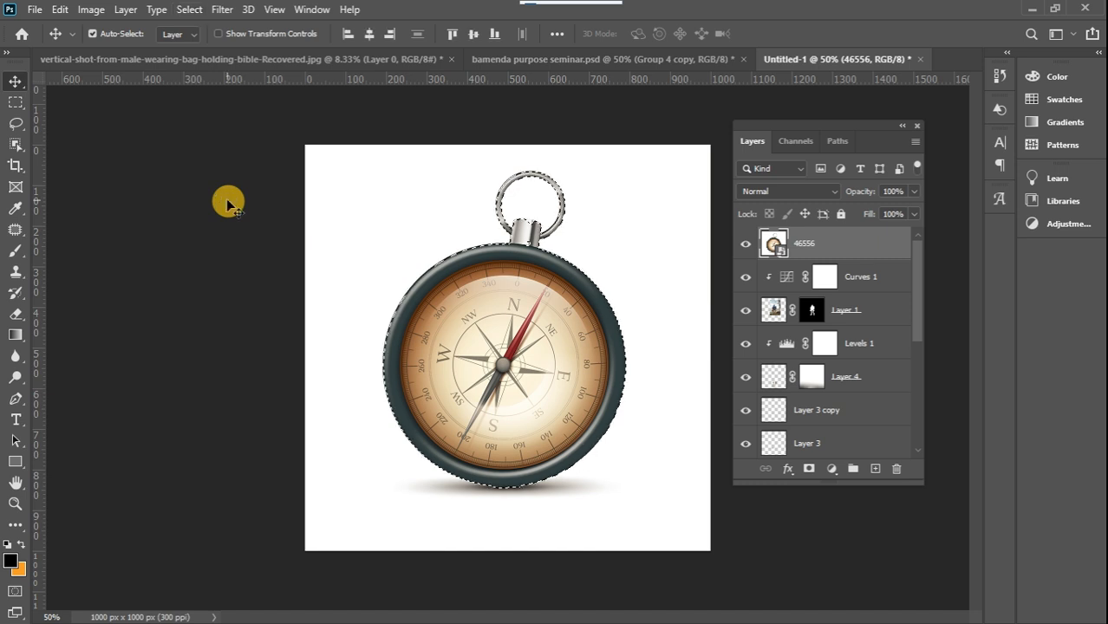
pyautogui.hotkey('ctrl', '+')
pyautogui.hotkey('ctrl', '+')
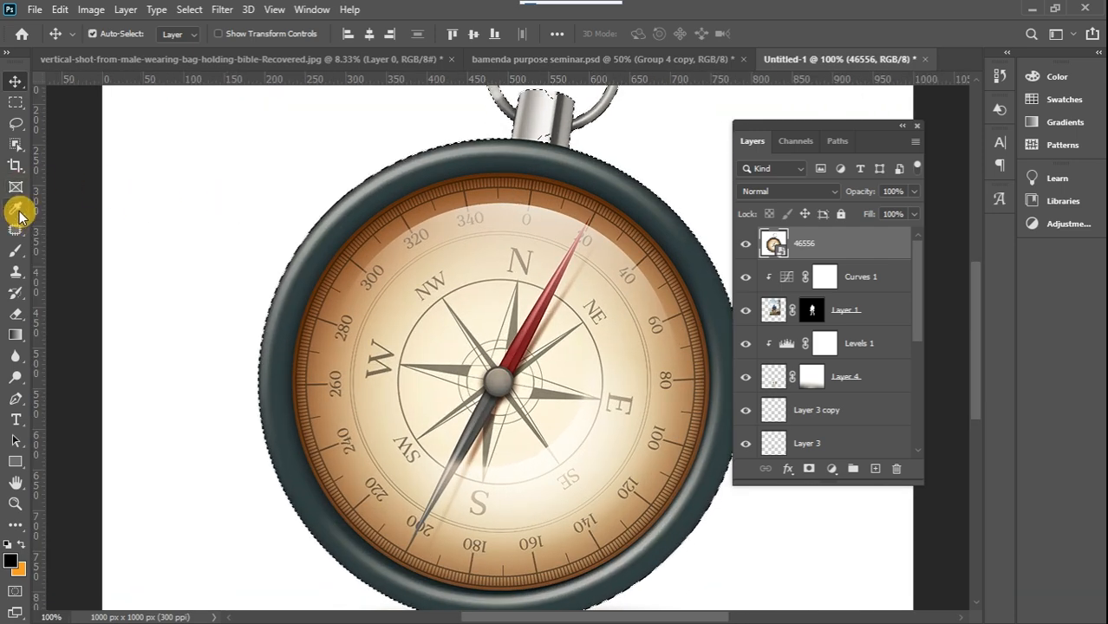
pyautogui.click(17, 146)
pyautogui.rightClick(16, 146)
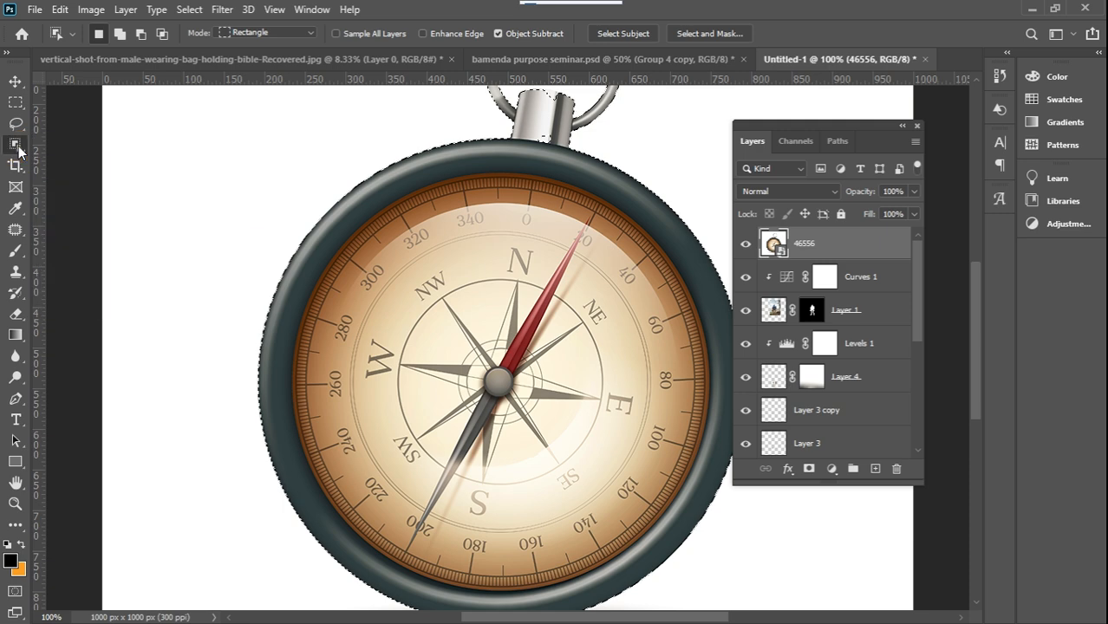
pyautogui.click(78, 162)
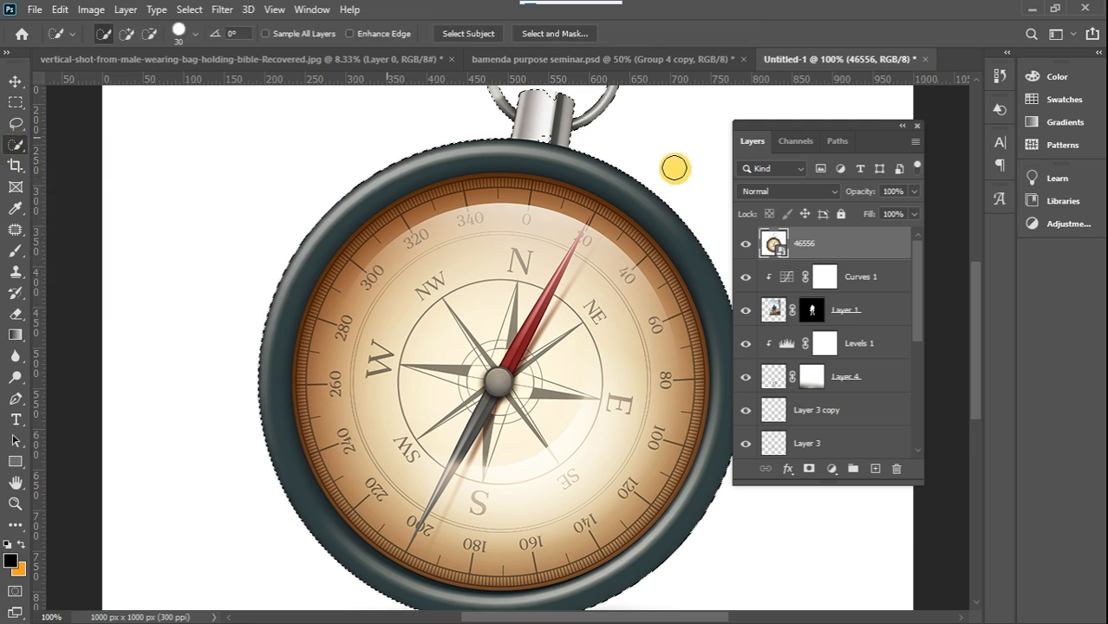
pyautogui.moveTo(977, 293); pyautogui.dragTo(977, 256)
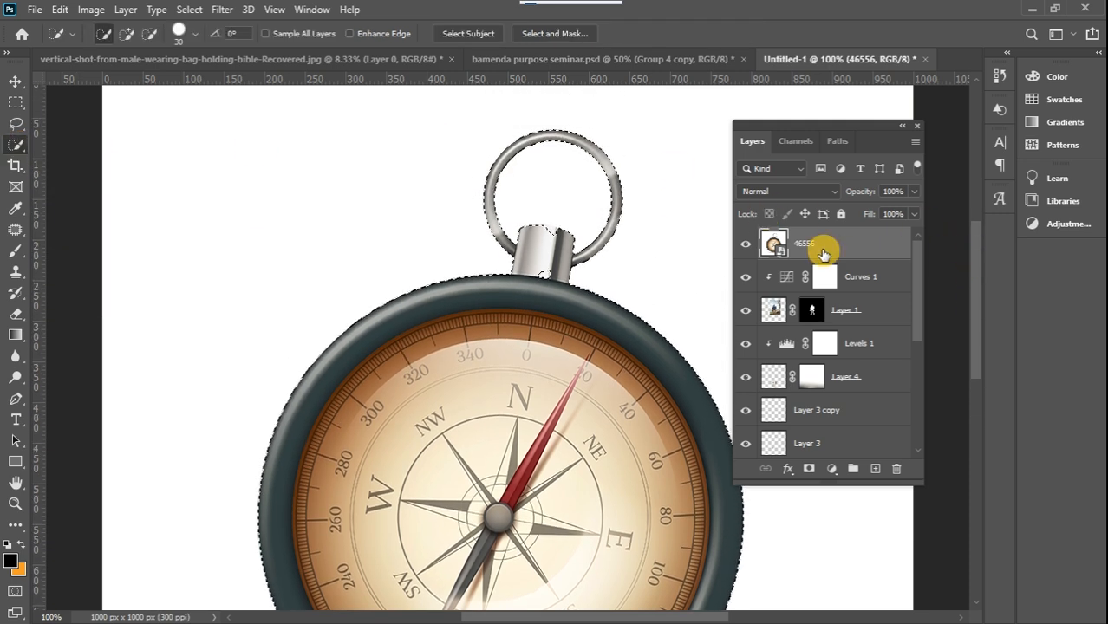
pyautogui.moveTo(533, 264)
pyautogui.mouseDown()
pyautogui.moveTo(539, 247)
pyautogui.moveTo(530, 255)
pyautogui.moveTo(549, 275)
pyautogui.mouseUp()
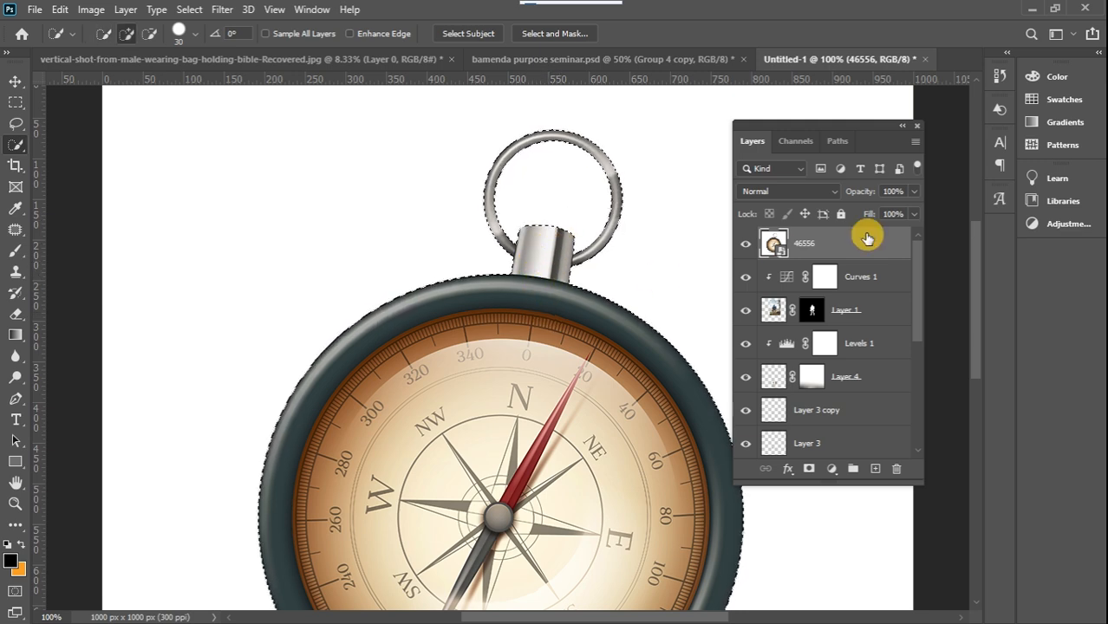
pyautogui.moveTo(972, 282); pyautogui.dragTo(976, 342)
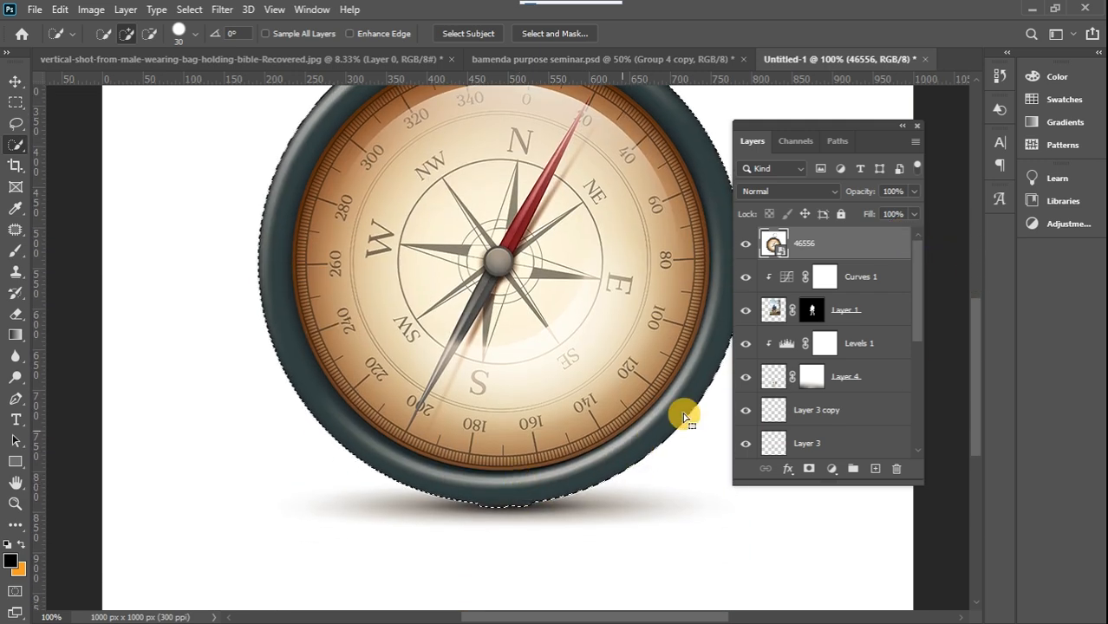
# Mask the compass layer from the selection and move the compass into the artwork's upper-left corner
pyautogui.click(808, 469)
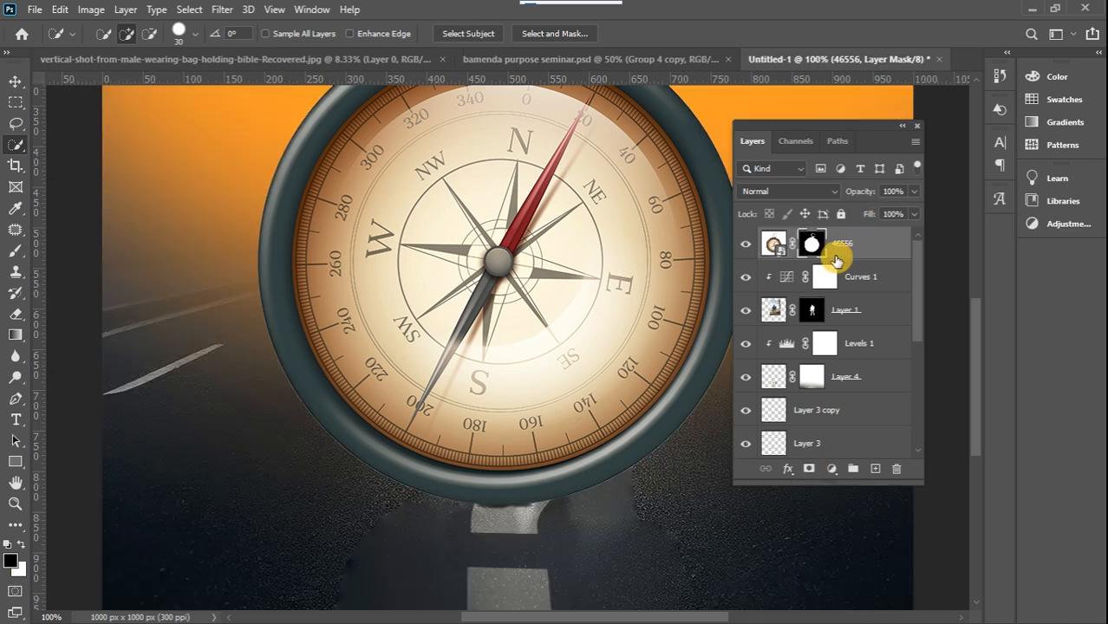
pyautogui.hotkey('ctrl', '-')
pyautogui.hotkey('ctrl', '-')
pyautogui.hotkey('ctrl', '-')
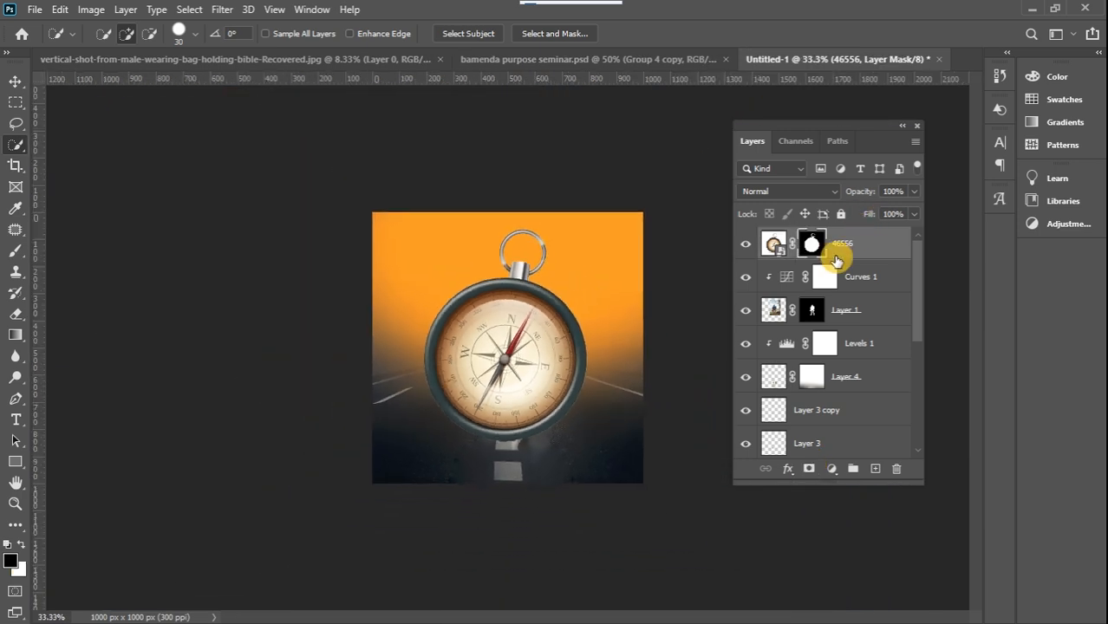
pyautogui.click(15, 82)
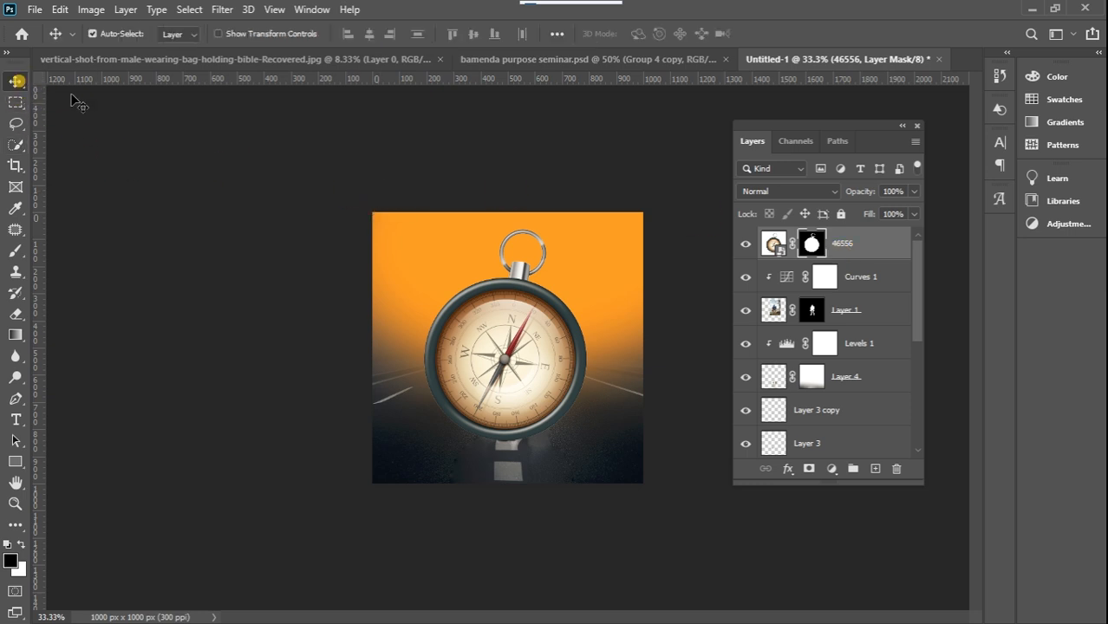
pyautogui.moveTo(496, 327); pyautogui.dragTo(414, 227)
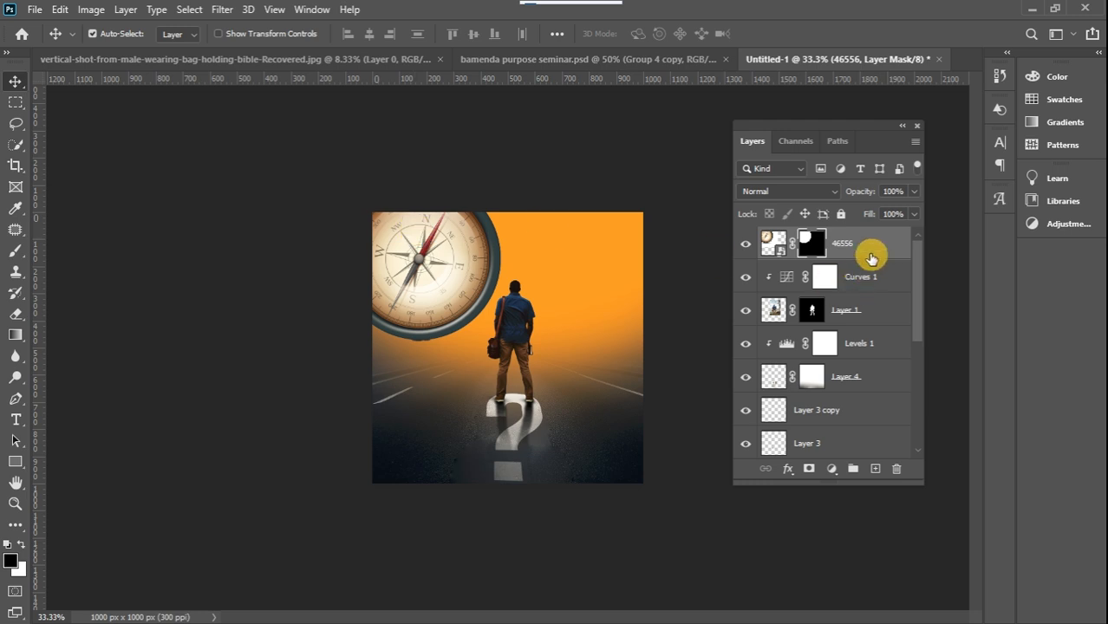
# Blend the compass with Soft Light and fade its outer rim on the mask with a soft black 600 px brush
pyautogui.hotkey('ctrl', '+')
pyautogui.click(16, 253)
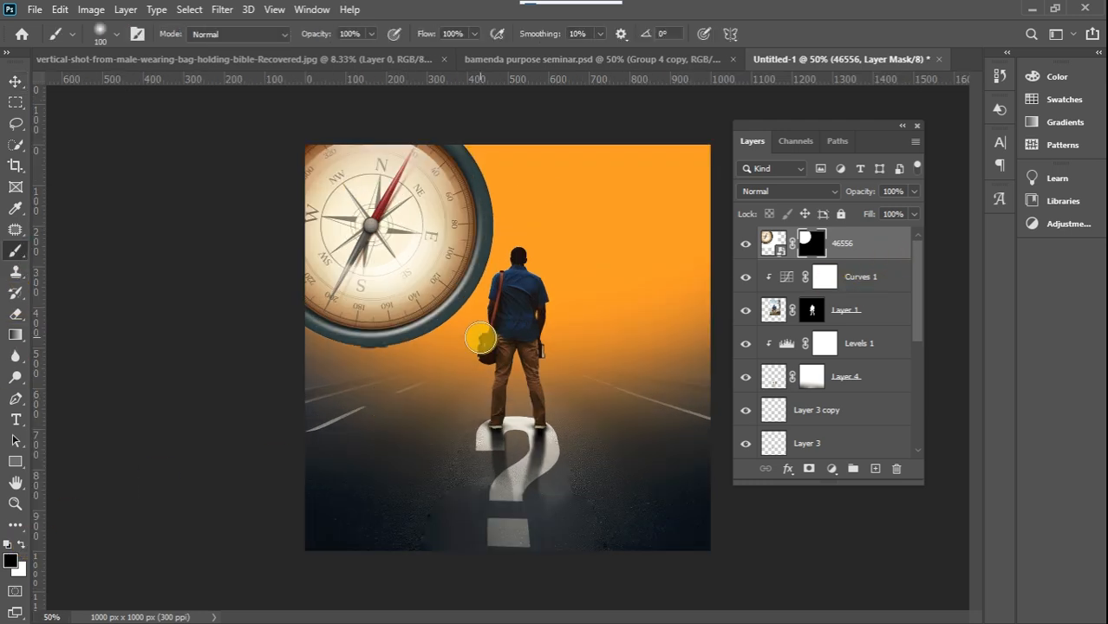
pyautogui.press(']')
pyautogui.press(']')
pyautogui.press(']')
pyautogui.press(']')
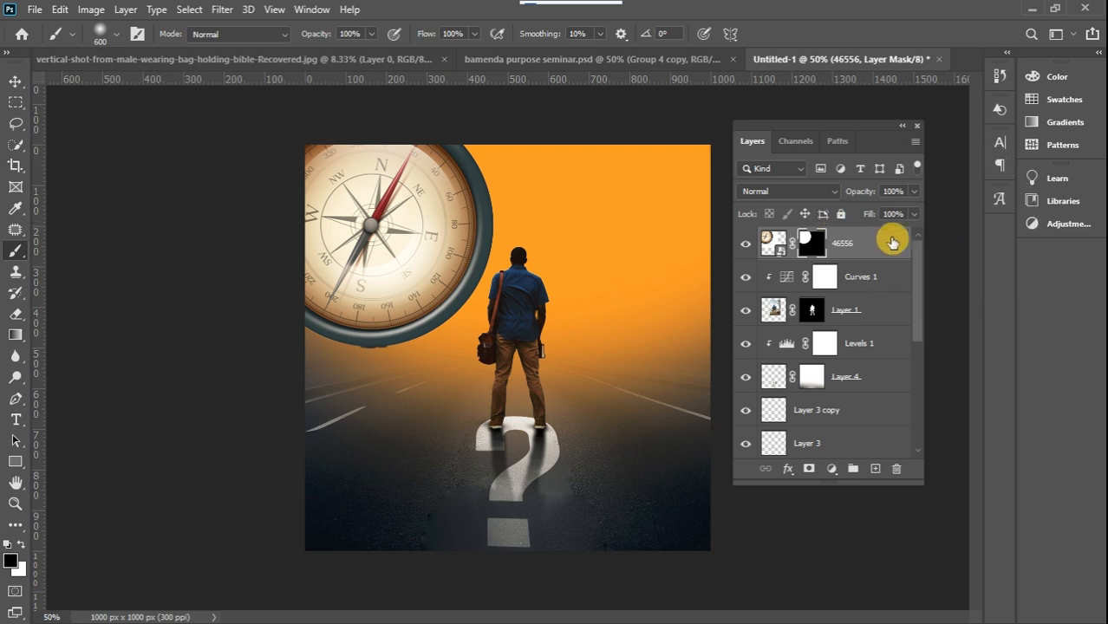
pyautogui.click(794, 192)
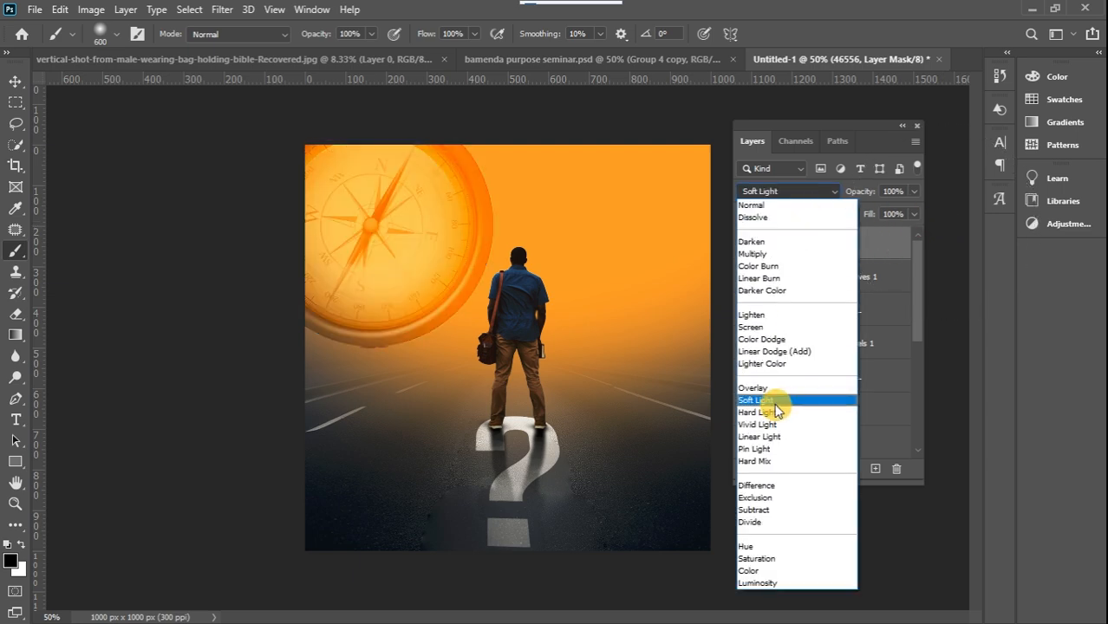
pyautogui.click(774, 400)
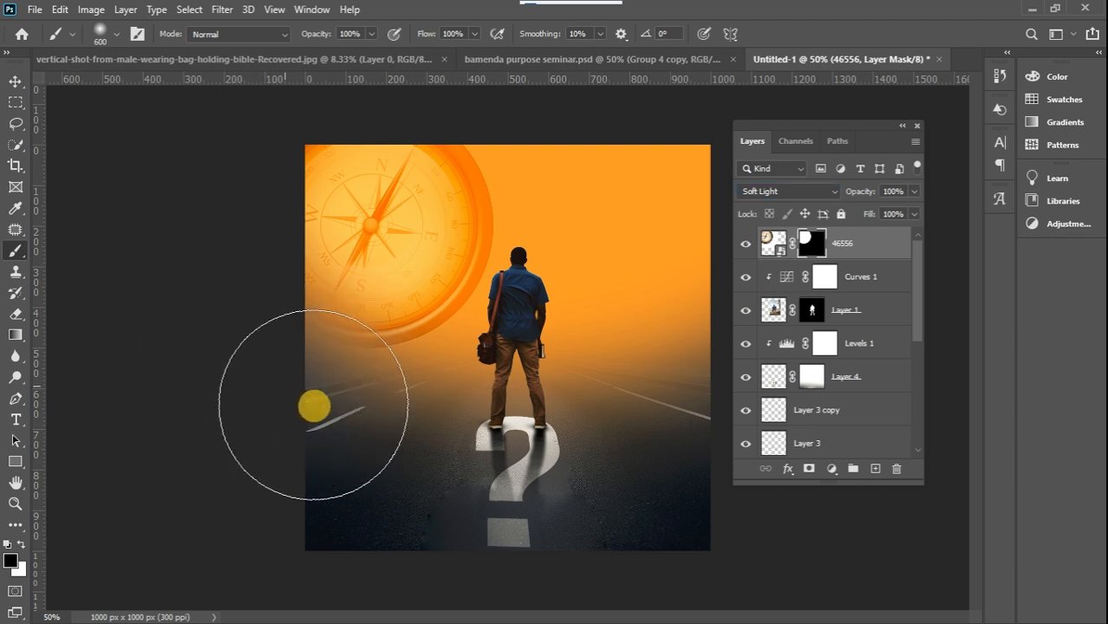
pyautogui.moveTo(334, 407)
pyautogui.mouseDown()
pyautogui.moveTo(482, 426)
pyautogui.moveTo(475, 453)
pyautogui.moveTo(527, 314)
pyautogui.moveTo(571, 274)
pyautogui.moveTo(576, 232)
pyautogui.moveTo(519, 98)
pyautogui.mouseUp()
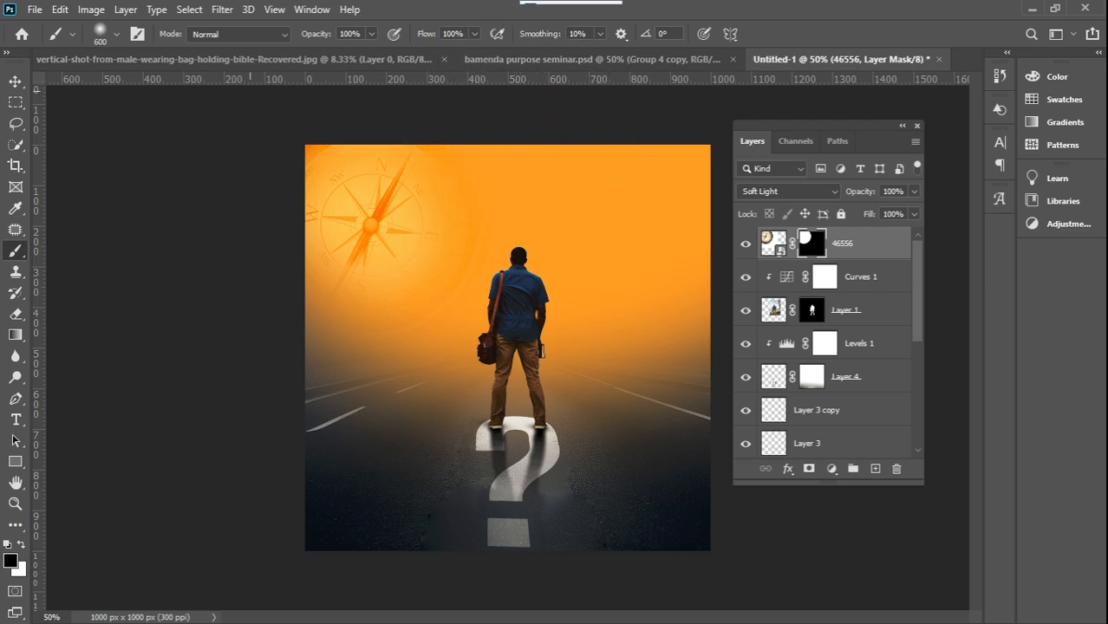
# Lower the compass layer's opacity to 49%
pyautogui.click(16, 80)
pyautogui.click(887, 251)
pyautogui.click(914, 190)
pyautogui.moveTo(898, 214); pyautogui.dragTo(895, 214)
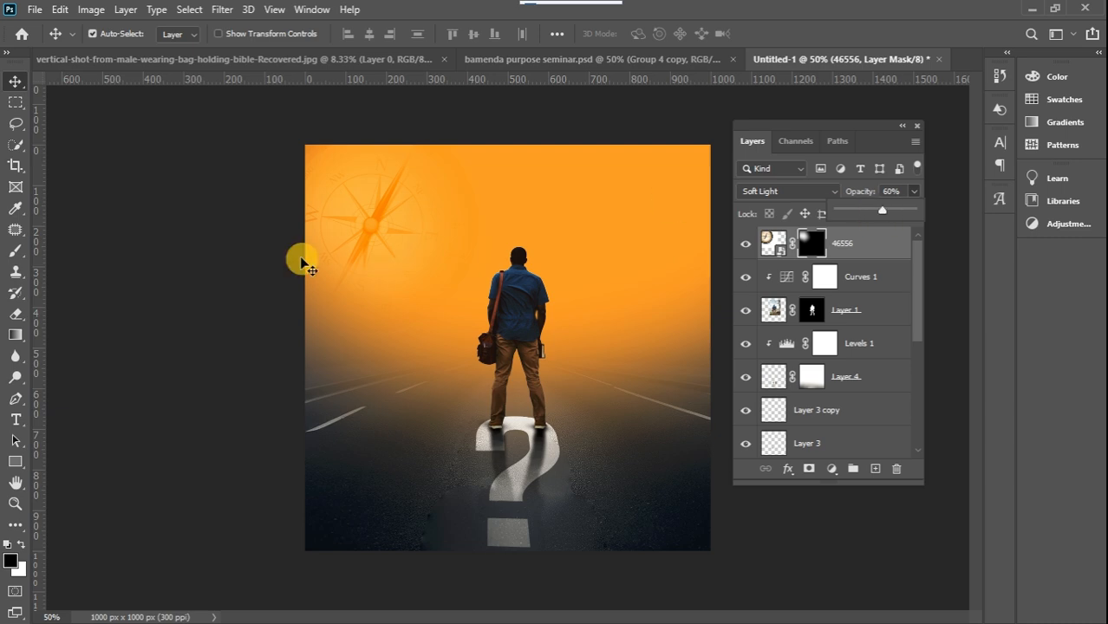
pyautogui.click(16, 83)
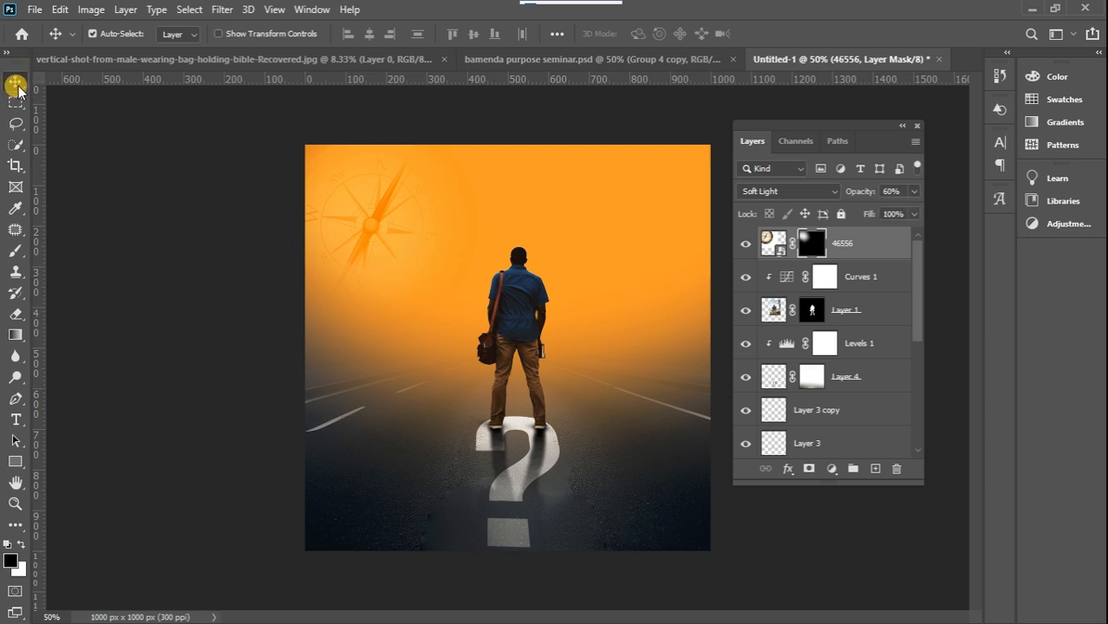
pyautogui.click(141, 225)
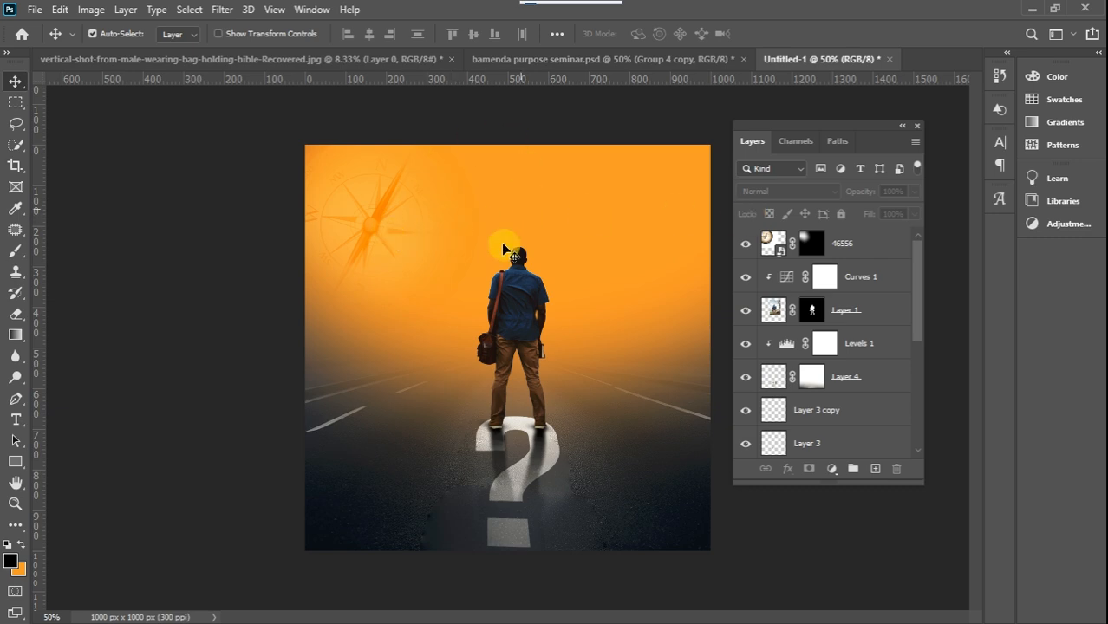
pyautogui.click(883, 249)
pyautogui.click(914, 190)
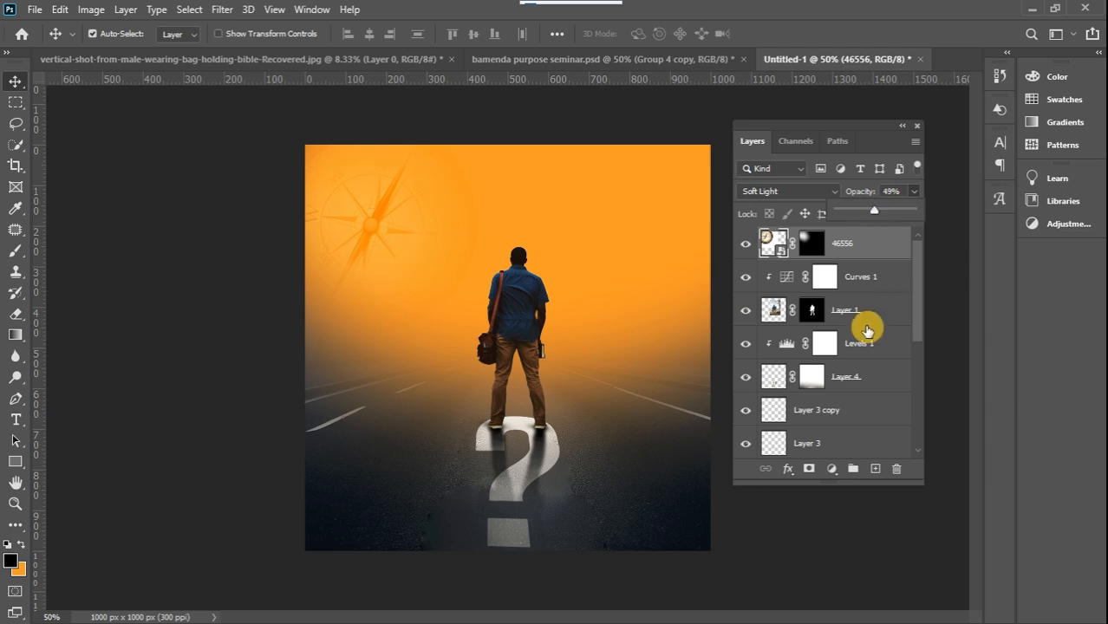
pyautogui.click(888, 309)
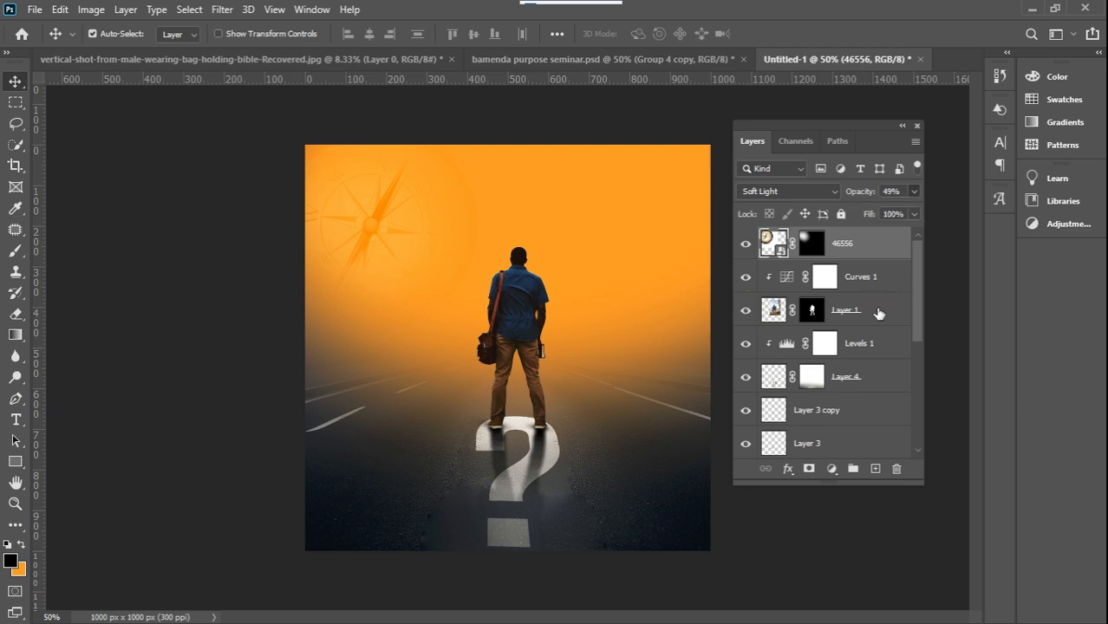
# Select the layers from Curves 1 down to the question mark and nudge the man, reflection and question mark lower in the artwork
pyautogui.click(872, 304)
pyautogui.keyDown('shift'); pyautogui.click(876, 284); pyautogui.keyUp('shift')
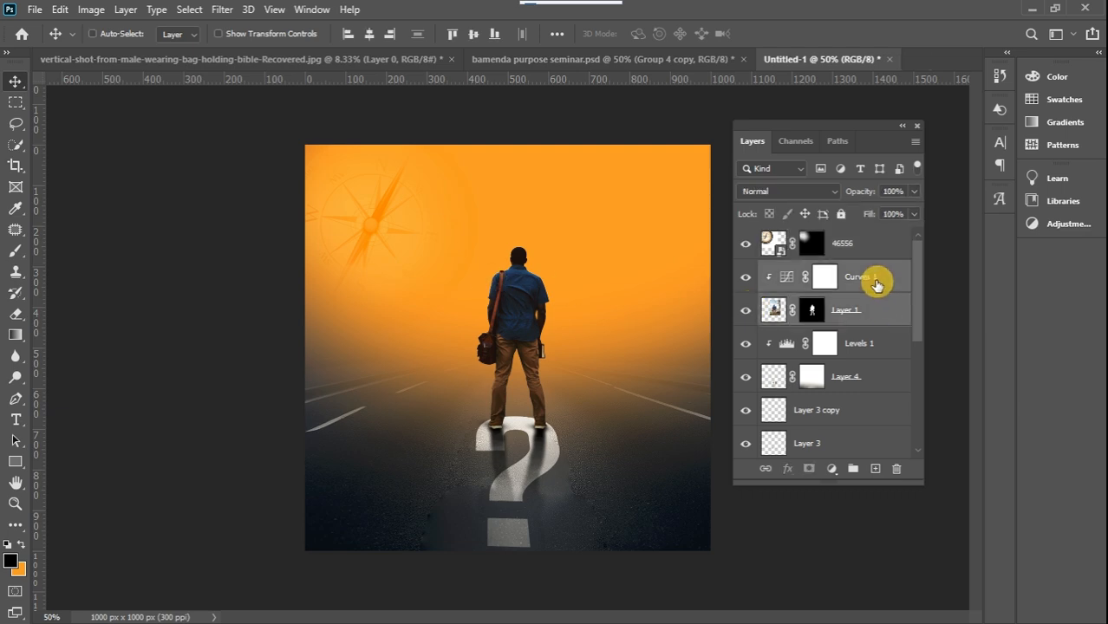
pyautogui.keyDown('shift'); pyautogui.click(864, 345); pyautogui.keyUp('shift')
pyautogui.keyDown('shift'); pyautogui.click(863, 374); pyautogui.keyUp('shift')
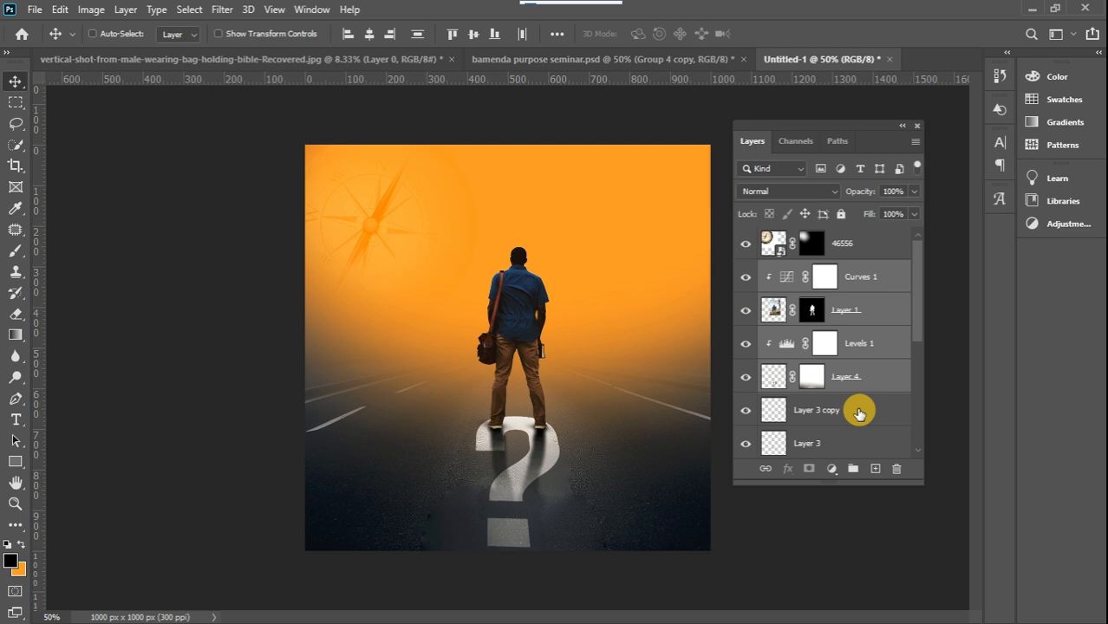
pyautogui.keyDown('shift'); pyautogui.click(858, 408); pyautogui.keyUp('shift')
pyautogui.moveTo(916, 316); pyautogui.dragTo(915, 362)
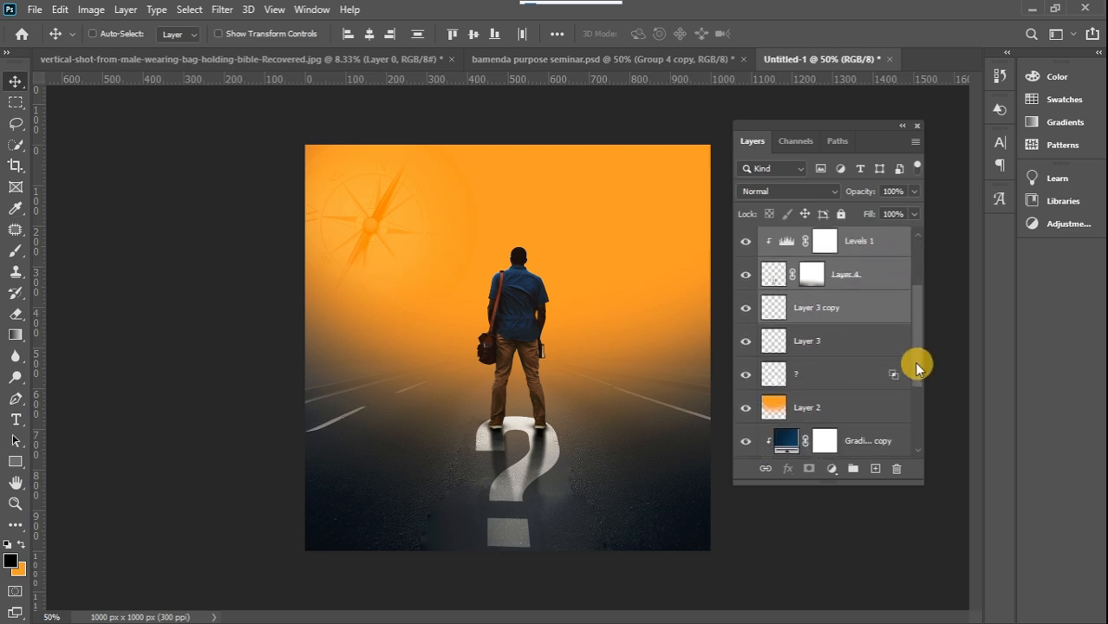
pyautogui.keyDown('shift'); pyautogui.click(850, 341); pyautogui.keyUp('shift')
pyautogui.keyDown('shift'); pyautogui.click(847, 375); pyautogui.keyUp('shift')
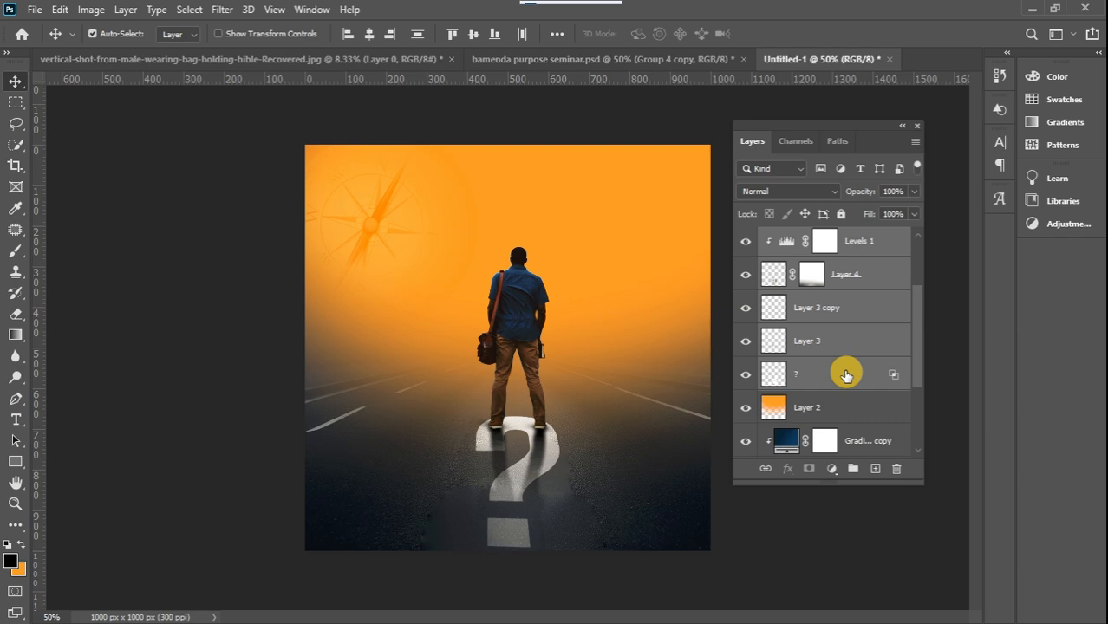
pyautogui.press('Down')
pyautogui.press('Down')
pyautogui.press('Down')
pyautogui.press('Down')
pyautogui.press('Down')
pyautogui.press('Down')
pyautogui.press('Down')
pyautogui.press('Down')
pyautogui.press('Down')
pyautogui.press('Down')
pyautogui.press('Down')
pyautogui.press('Down')
pyautogui.press('Down')
pyautogui.press('Down')
pyautogui.press('Down')
pyautogui.press('Down')
pyautogui.press('Down')
pyautogui.press('Down')
pyautogui.press('Down')
pyautogui.press('Down')
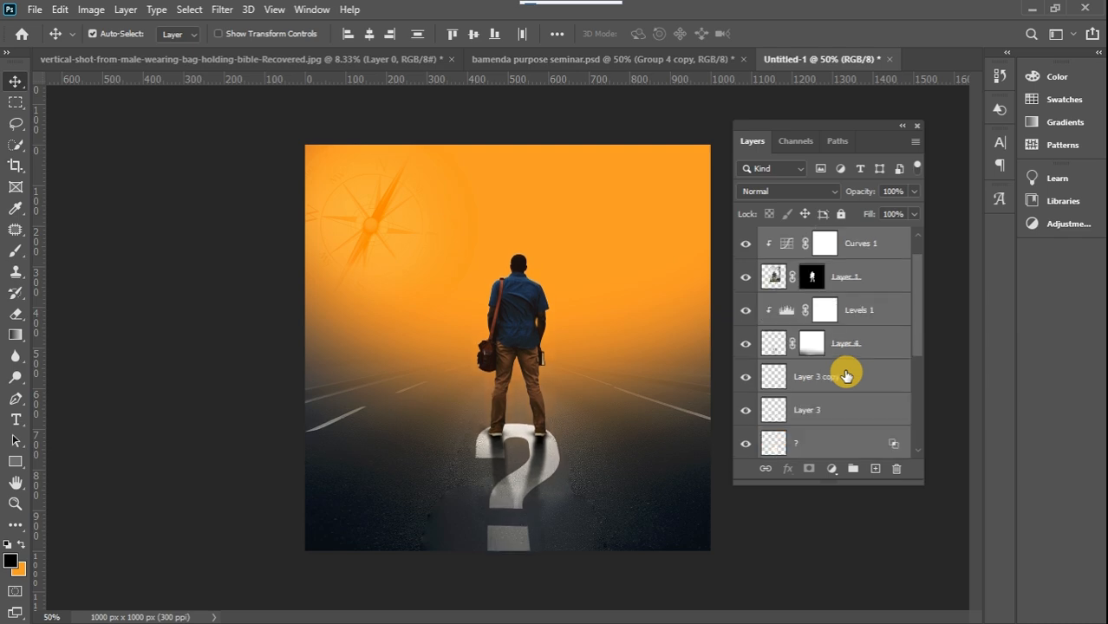
pyautogui.press('Down')
pyautogui.press('Down')
pyautogui.press('Down')
pyautogui.press('Down')
pyautogui.press('Down')
pyautogui.press('Down')
pyautogui.press('Down')
pyautogui.press('Down')
pyautogui.press('Down')
pyautogui.press('Down')
pyautogui.press('Down')
pyautogui.press('Down')
pyautogui.press('Down')
pyautogui.press('Down')
pyautogui.press('Down')
pyautogui.press('Down')
pyautogui.press('Down')
pyautogui.press('Down')
pyautogui.press('Down')
pyautogui.press('Down')
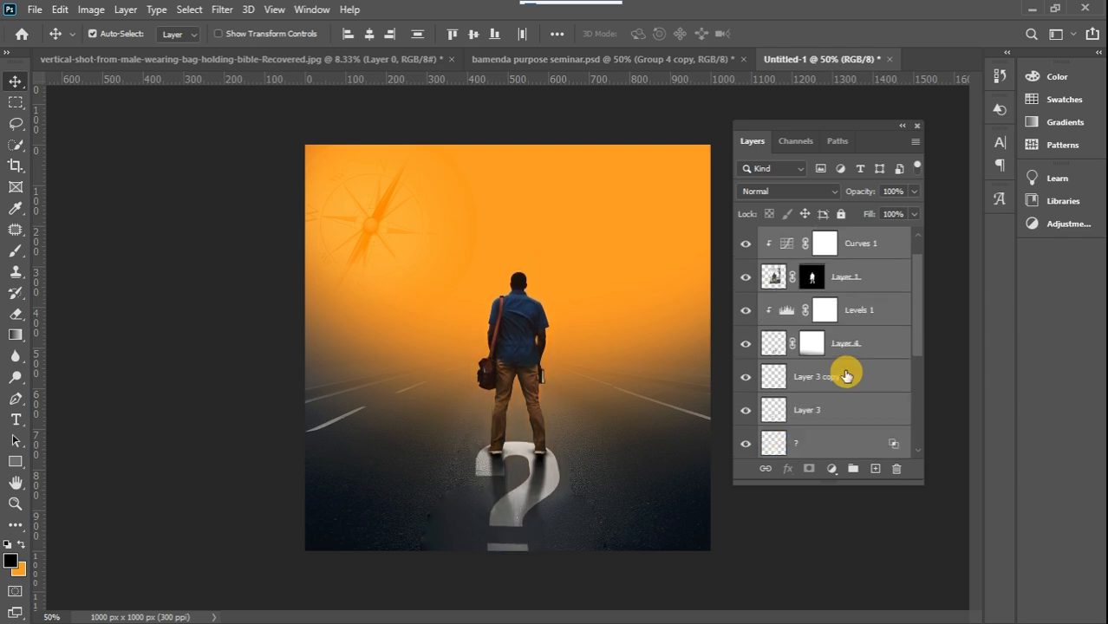
pyautogui.press('Down')
pyautogui.press('Down')
pyautogui.press('Down')
pyautogui.press('Down')
pyautogui.press('Down')
pyautogui.press('Down')
pyautogui.press('Down')
pyautogui.press('Down')
pyautogui.press('Down')
pyautogui.press('Down')
pyautogui.press('Down')
pyautogui.press('Down')
pyautogui.press('Down')
pyautogui.press('Down')
pyautogui.press('Down')
pyautogui.press('Down')
pyautogui.press('Down')
pyautogui.press('Down')
pyautogui.press('Down')
pyautogui.press('Down')
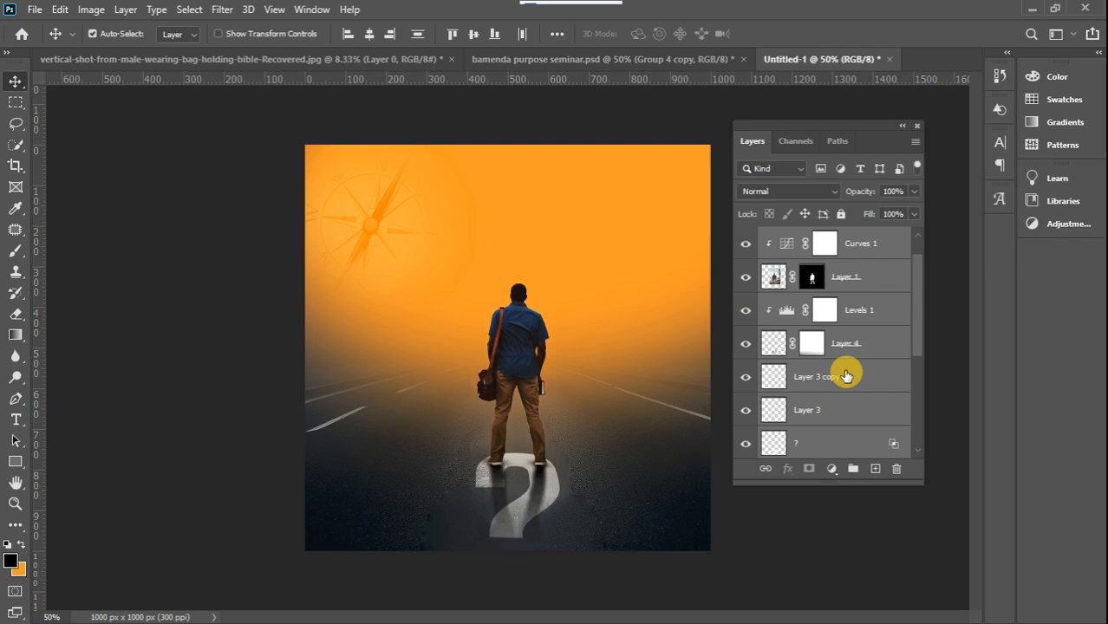
pyautogui.press('Down')
pyautogui.press('Down')
pyautogui.press('Down')
pyautogui.press('Down')
pyautogui.press('Down')
pyautogui.press('Down')
pyautogui.press('Down')
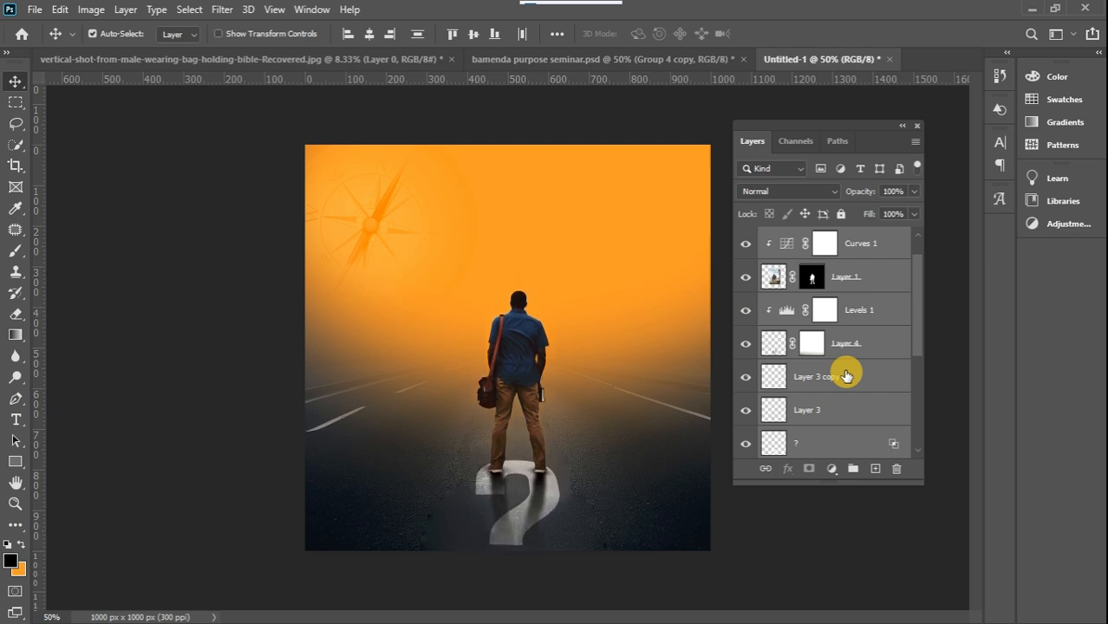
# Scale the selected man and question mark layers to about 91% and reposition them slightly up and to the left
pyautogui.hotkey('ctrl', 't')
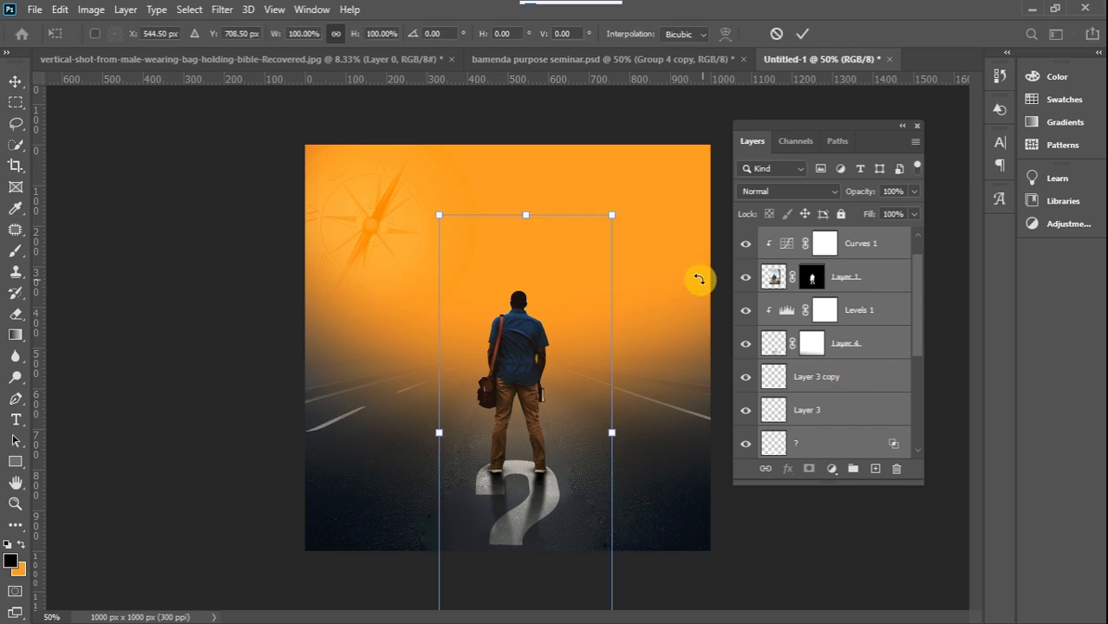
pyautogui.moveTo(608, 219); pyautogui.dragTo(594, 250)
pyautogui.moveTo(534, 362); pyautogui.dragTo(518, 345)
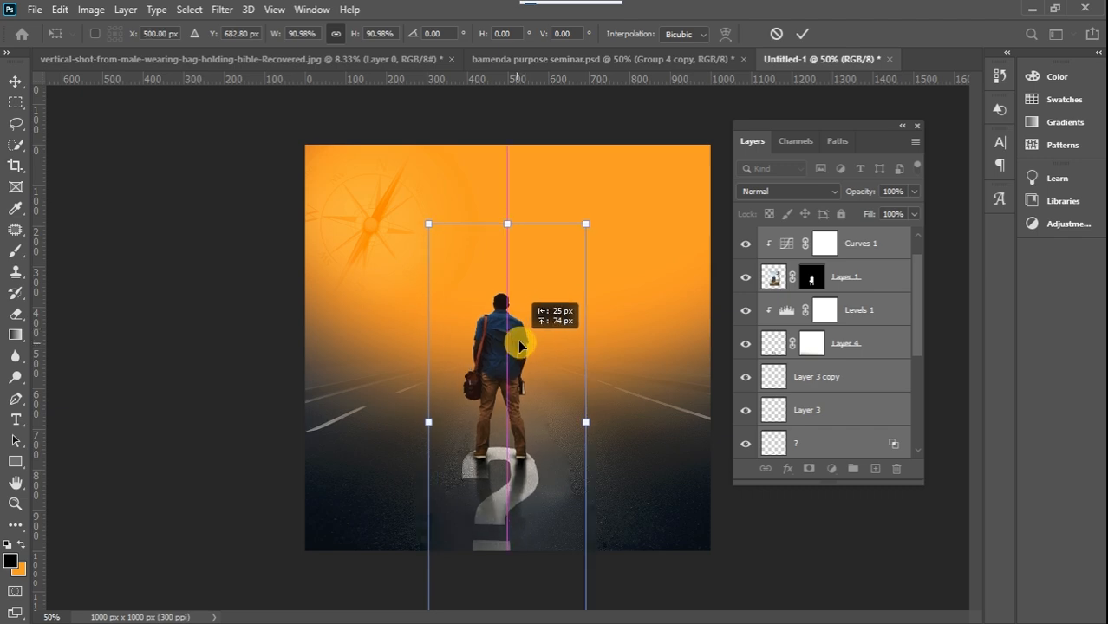
pyautogui.click(15, 86)
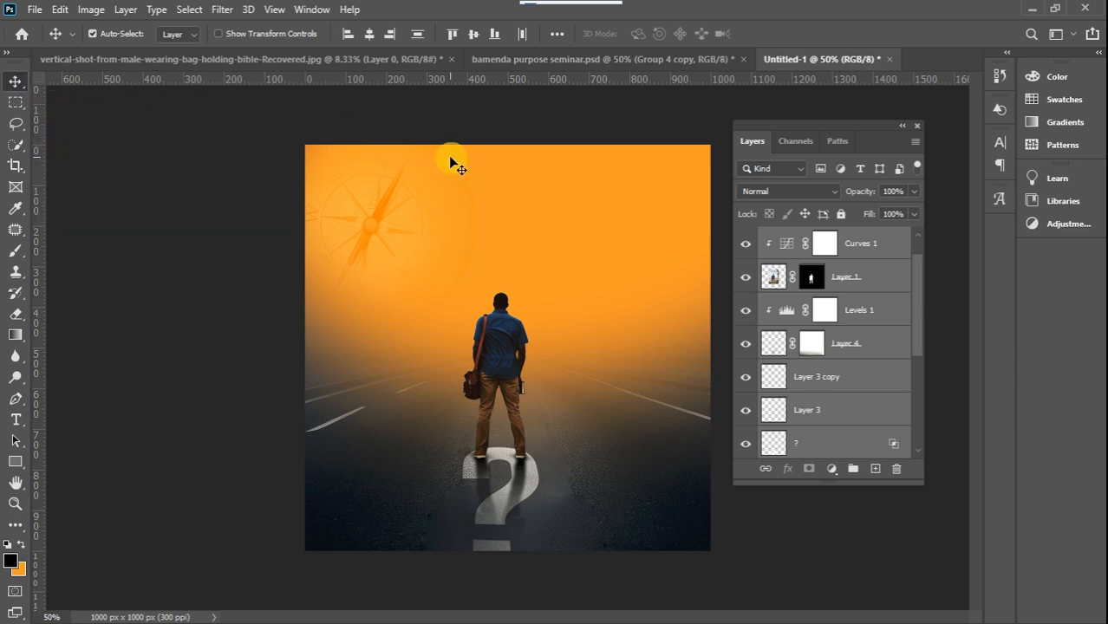
# Check the finished seminar flyer for reference and set the Type tool's text colour to a medium blue based on the man's shirt
pyautogui.click(516, 59)
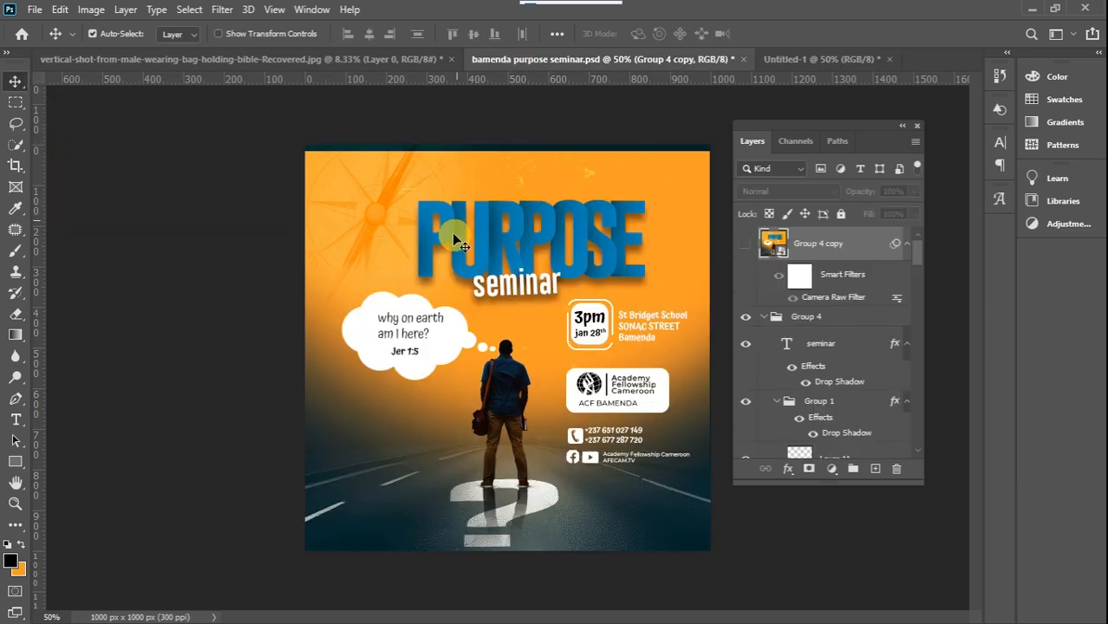
pyautogui.click(791, 58)
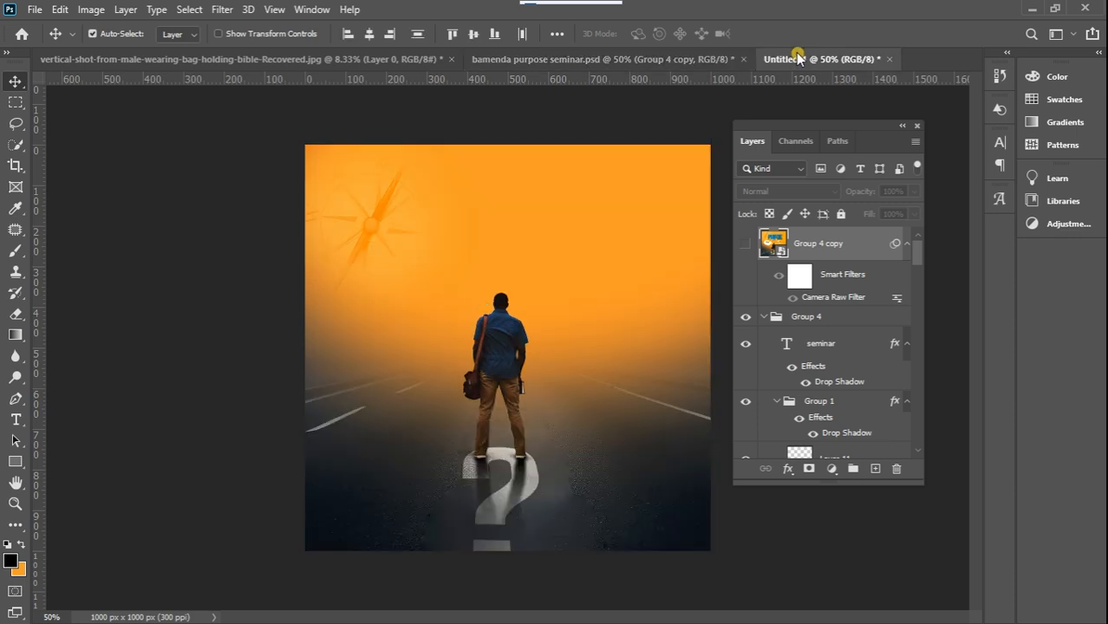
pyautogui.click(16, 423)
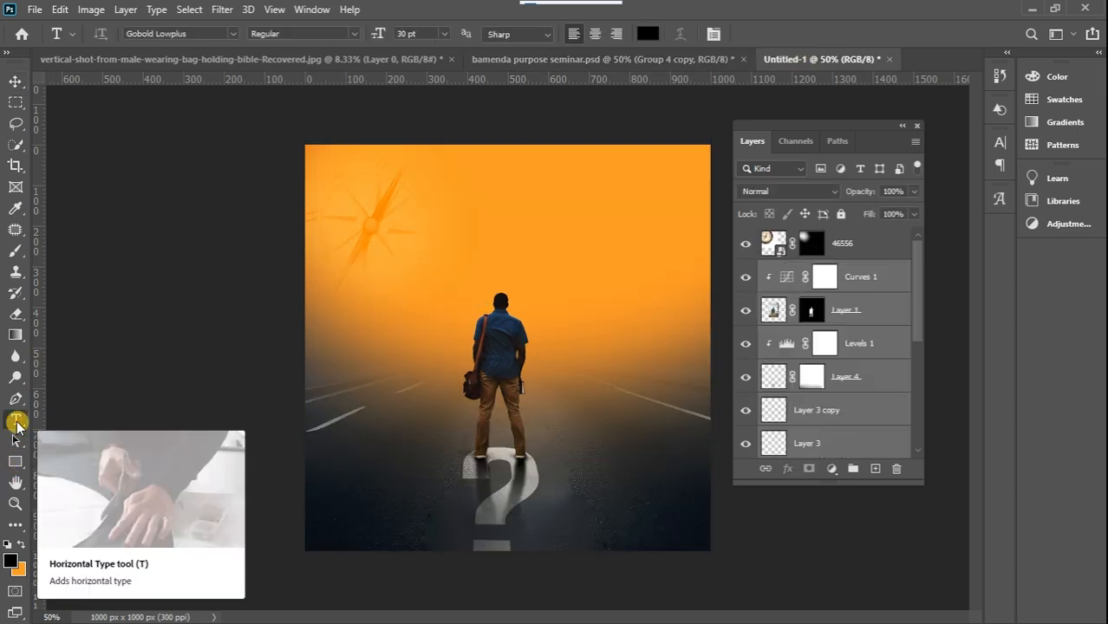
pyautogui.click(20, 546)
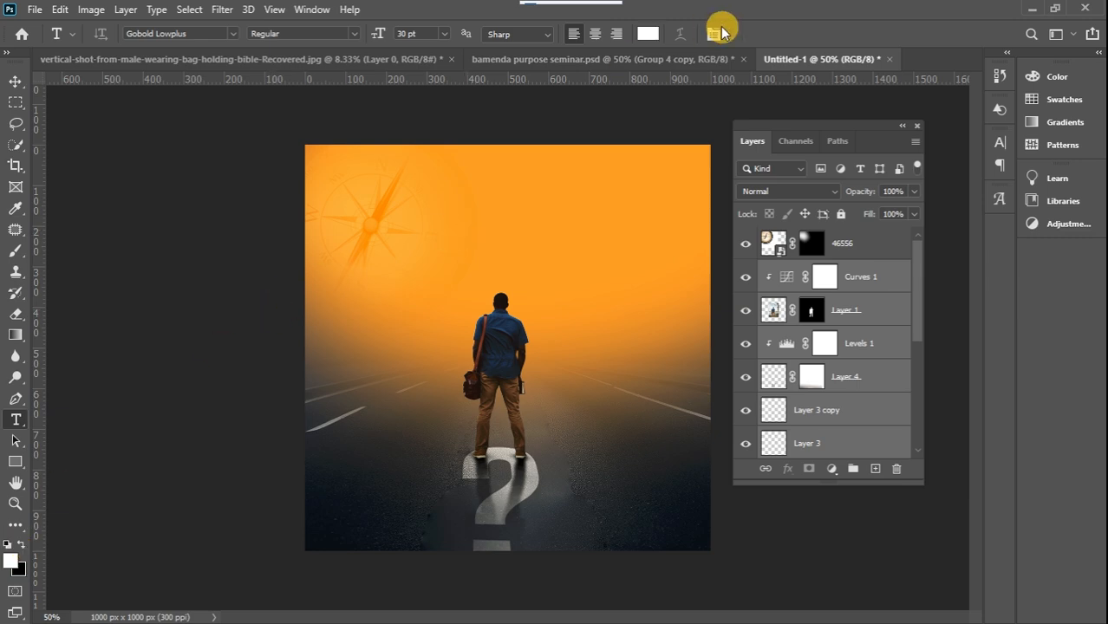
pyautogui.click(651, 39)
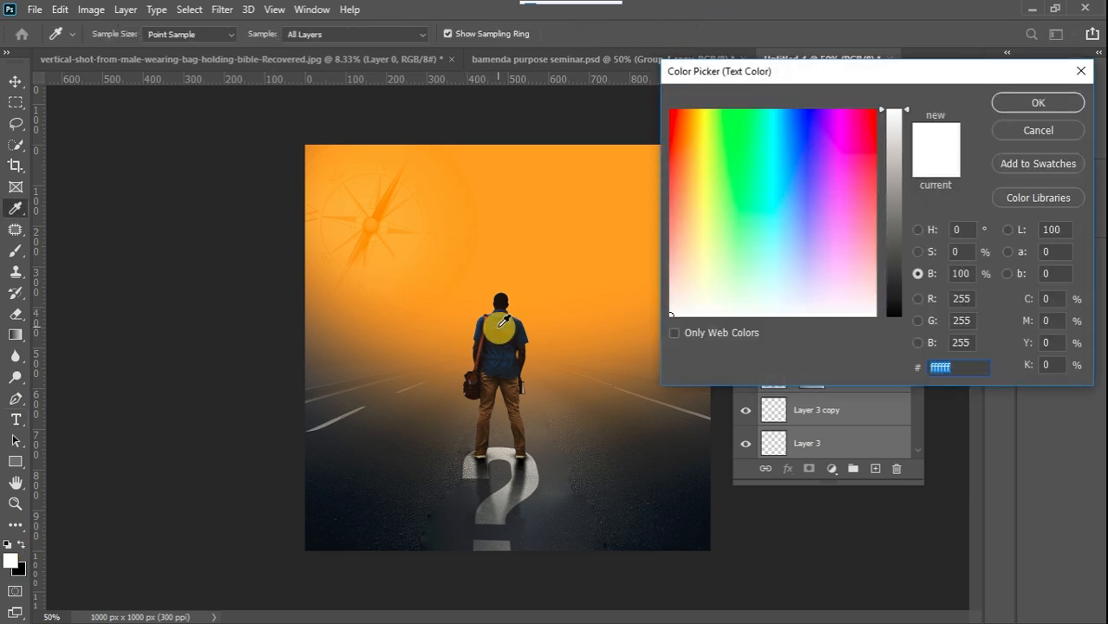
pyautogui.click(500, 325)
pyautogui.click(894, 238)
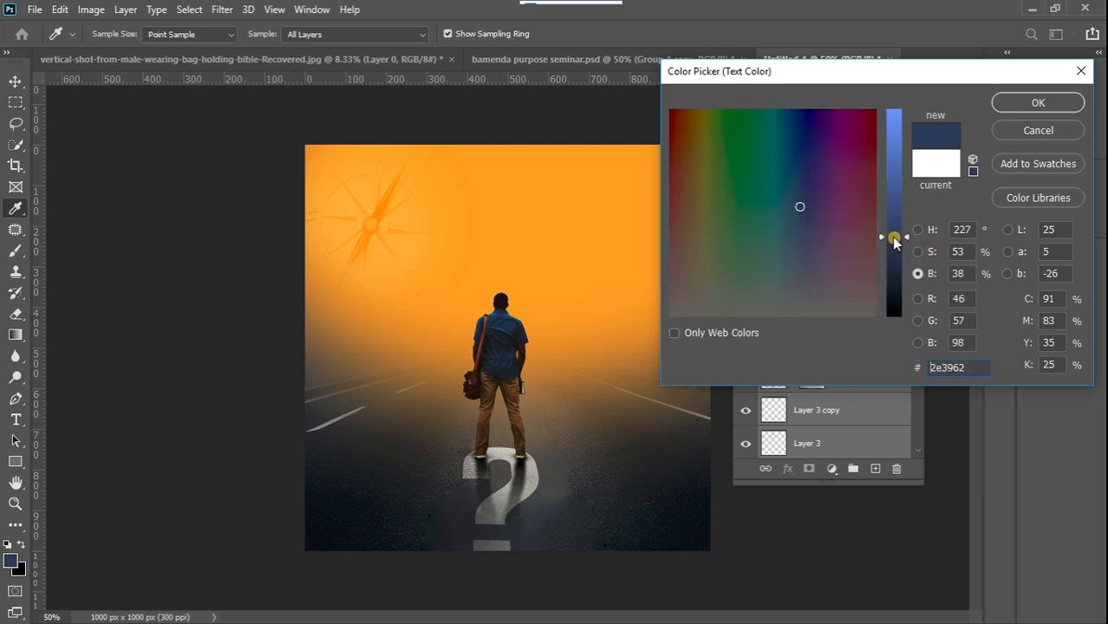
pyautogui.moveTo(811, 153); pyautogui.dragTo(794, 133)
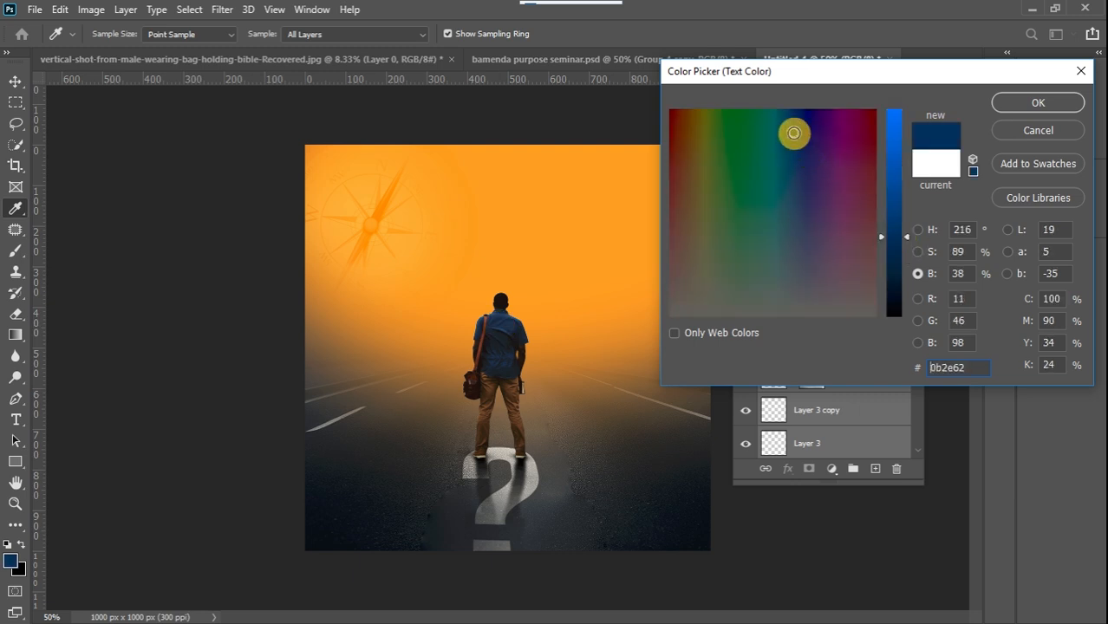
pyautogui.click(898, 188)
pyautogui.moveTo(898, 190); pyautogui.dragTo(893, 184)
pyautogui.click(1036, 103)
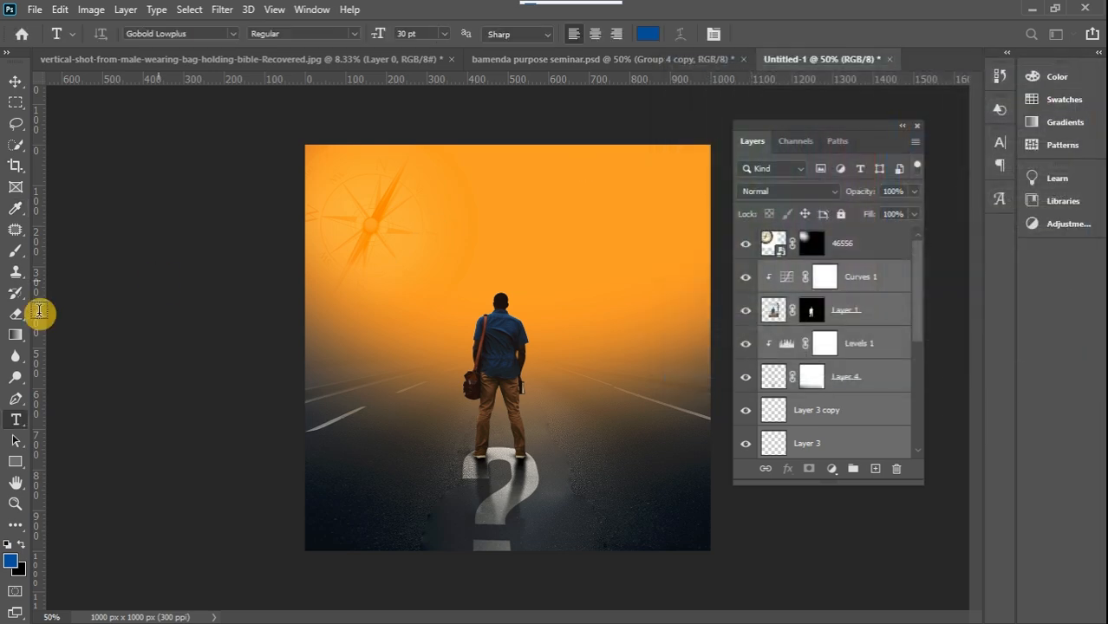
# Add the letter P in Gobold Lowplus at 48 pt and place it beside the compass, above the man
pyautogui.click(470, 234)
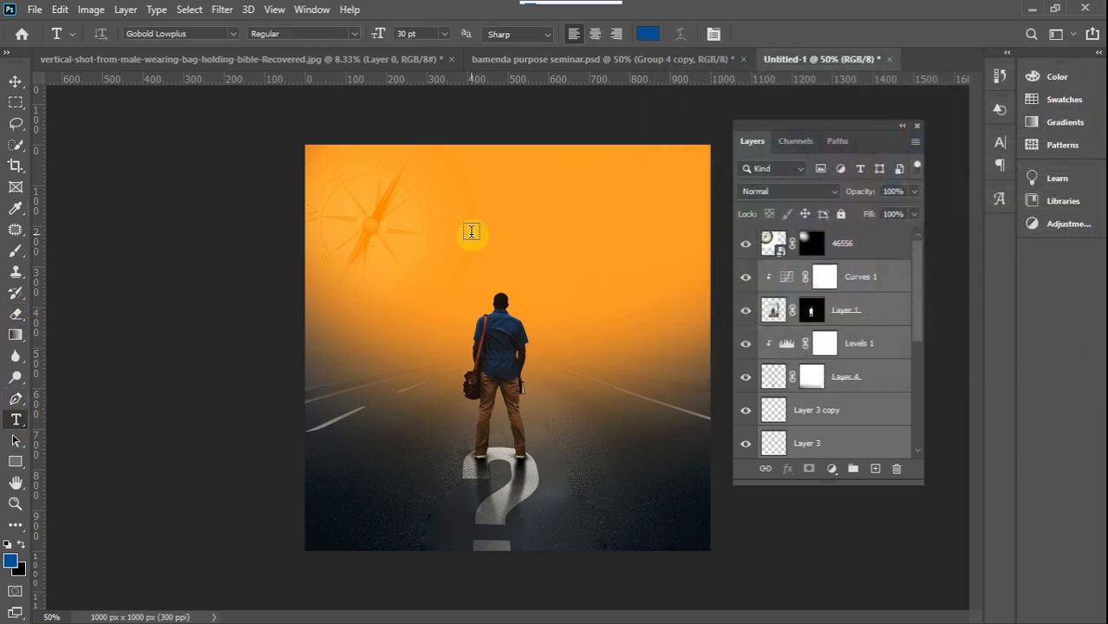
pyautogui.write('p')
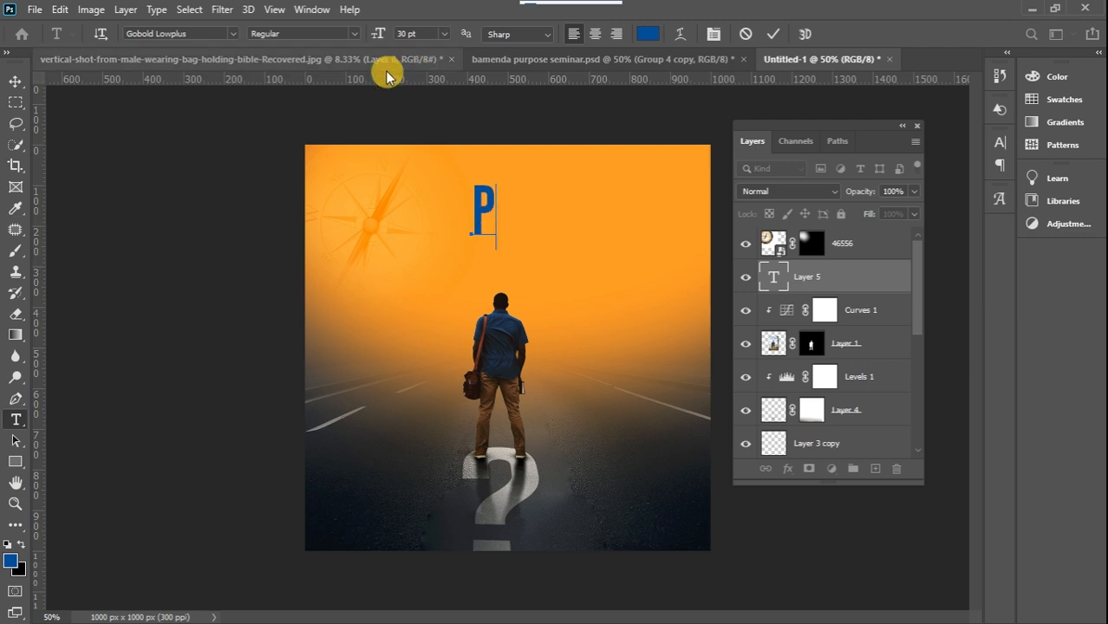
pyautogui.hotkey('ctrl', 'a')
pyautogui.click(442, 34)
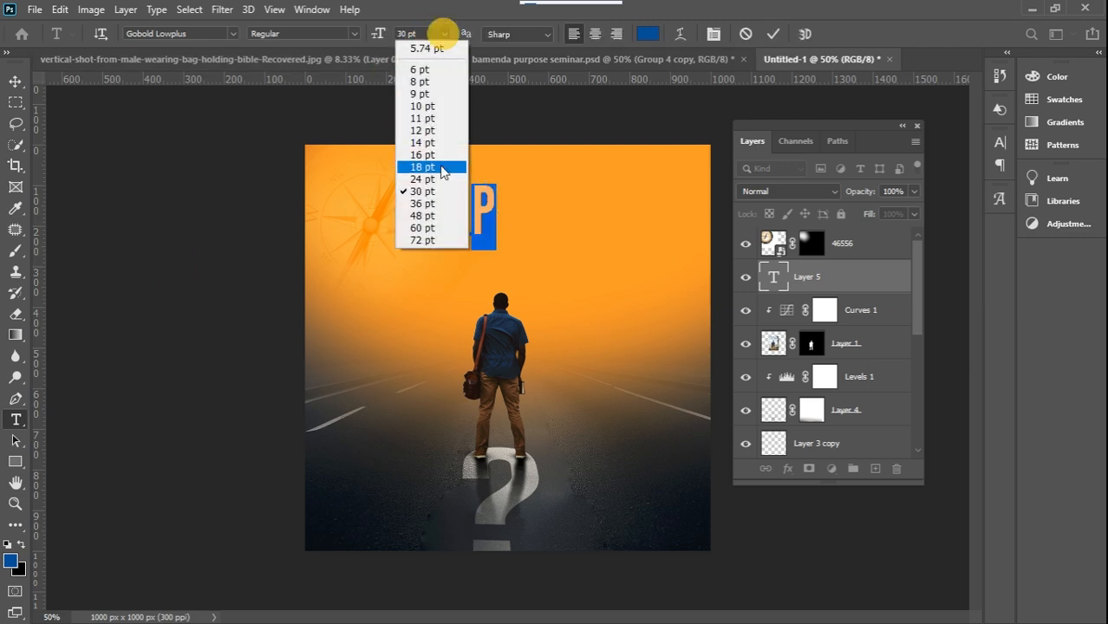
pyautogui.click(425, 216)
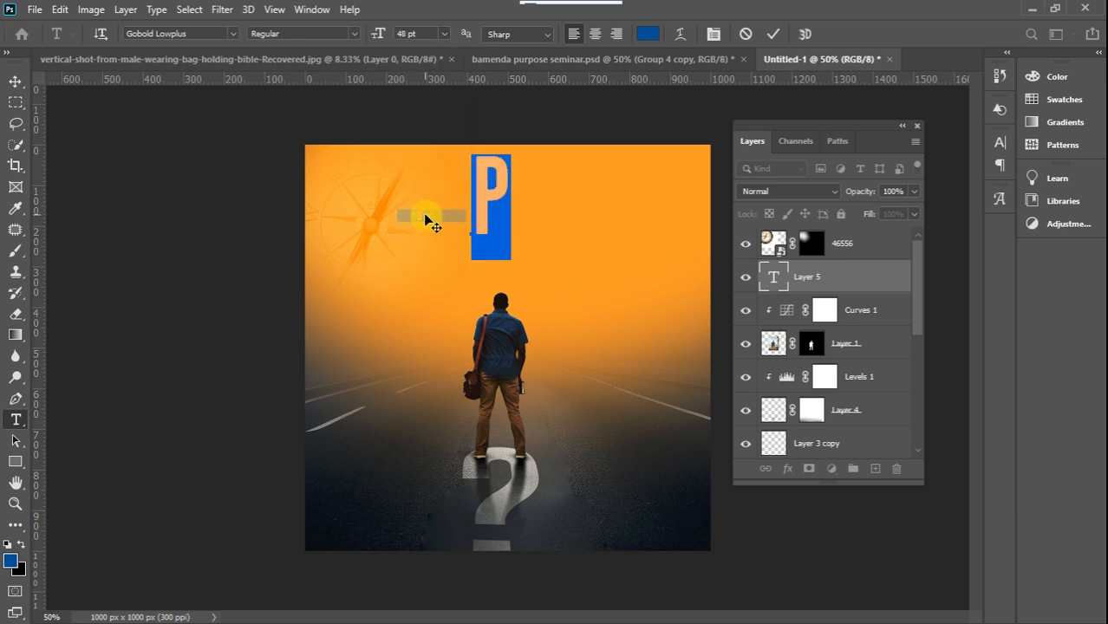
pyautogui.click(16, 82)
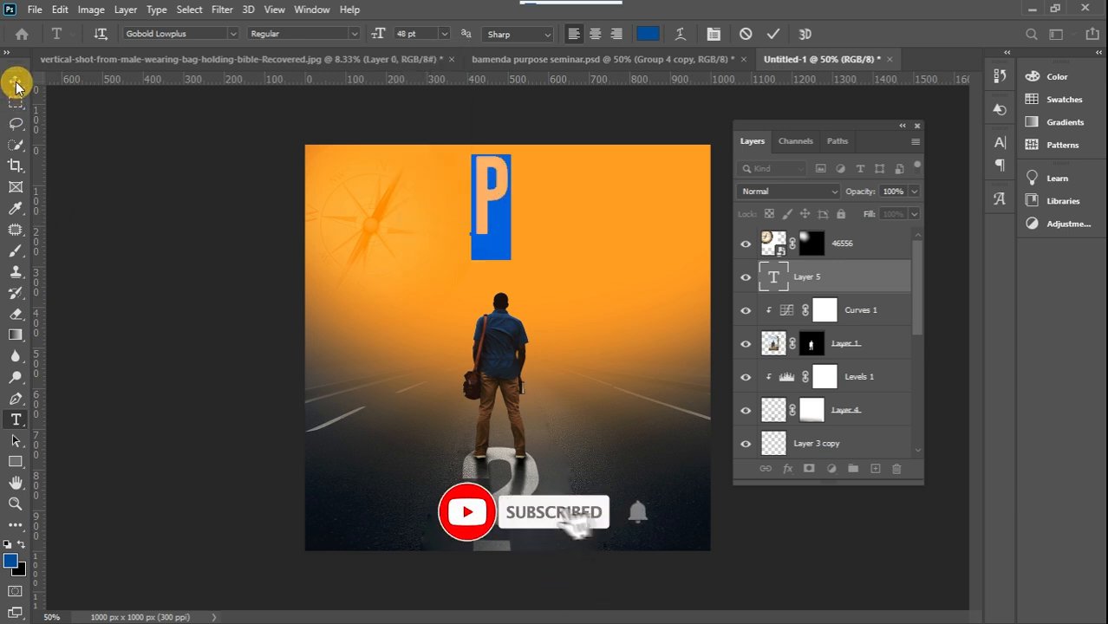
pyautogui.moveTo(483, 220)
pyautogui.mouseDown()
pyautogui.moveTo(471, 236)
pyautogui.moveTo(436, 236)
pyautogui.moveTo(470, 226)
pyautogui.mouseUp()
# Duplicate the P text layer, undo the accidental compass shift, and place the compass layer beneath both text layers
pyautogui.hotkey('ctrl', 'j')
pyautogui.press('ctrl')
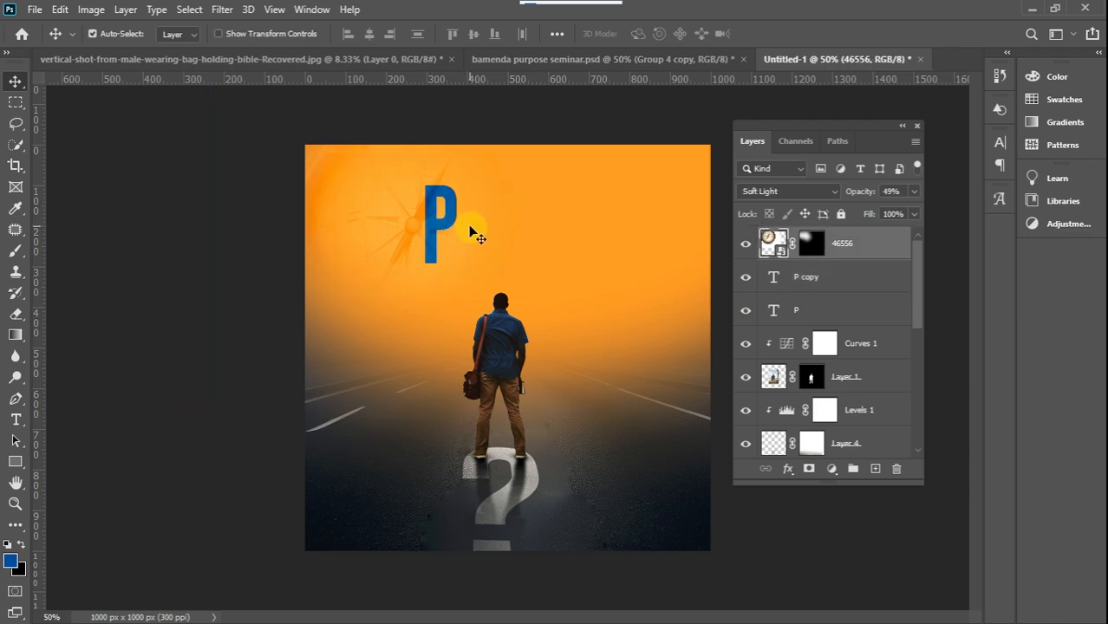
pyautogui.hotkey('ctrl', 'z')
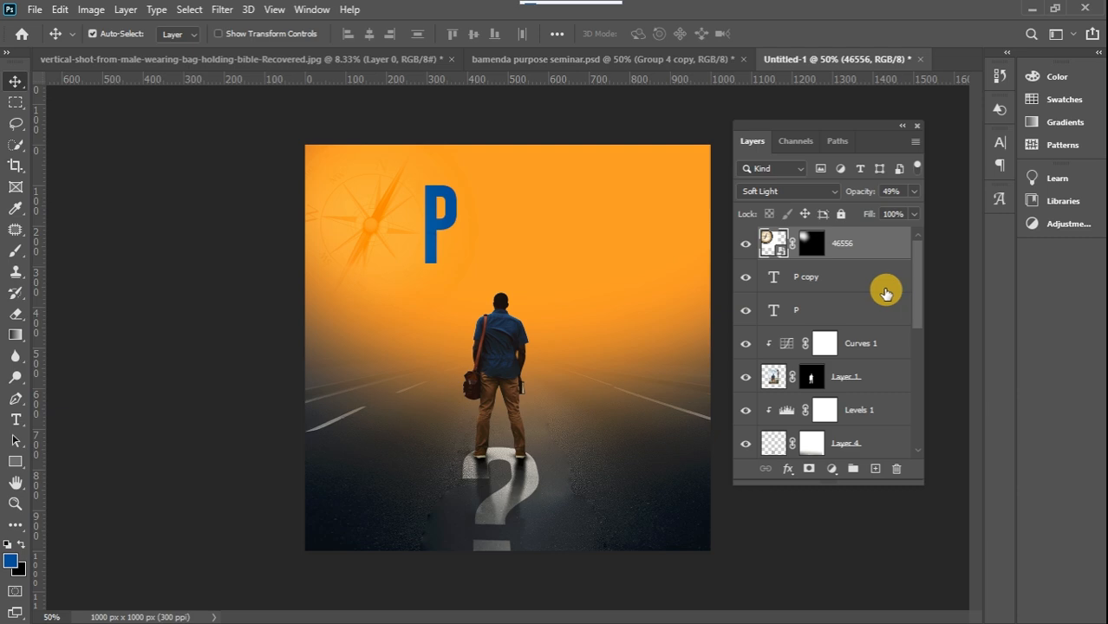
pyautogui.moveTo(885, 249); pyautogui.dragTo(871, 324)
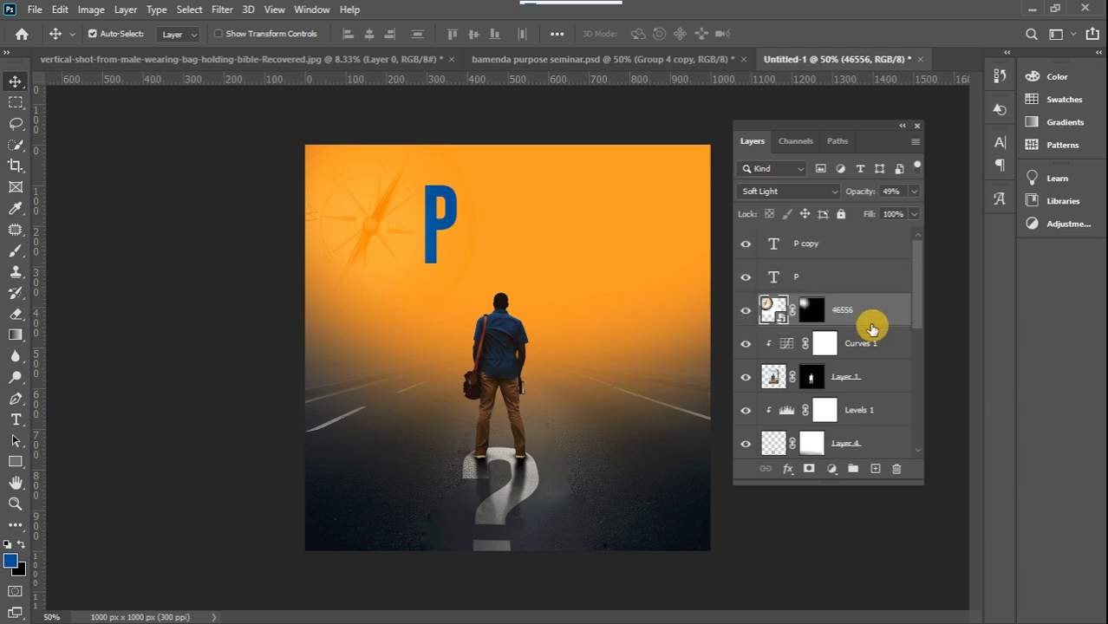
# Change the copied letter to U, place its layer beneath the P, and nudge it right so it tucks behind the P
pyautogui.click(806, 249)
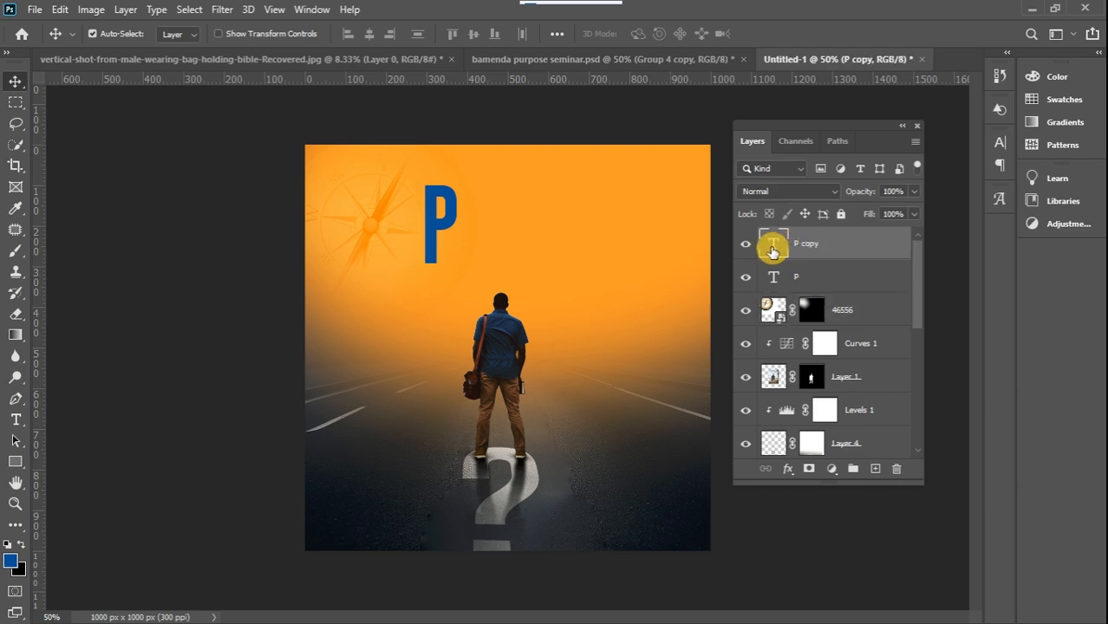
pyautogui.doubleClick(771, 247)
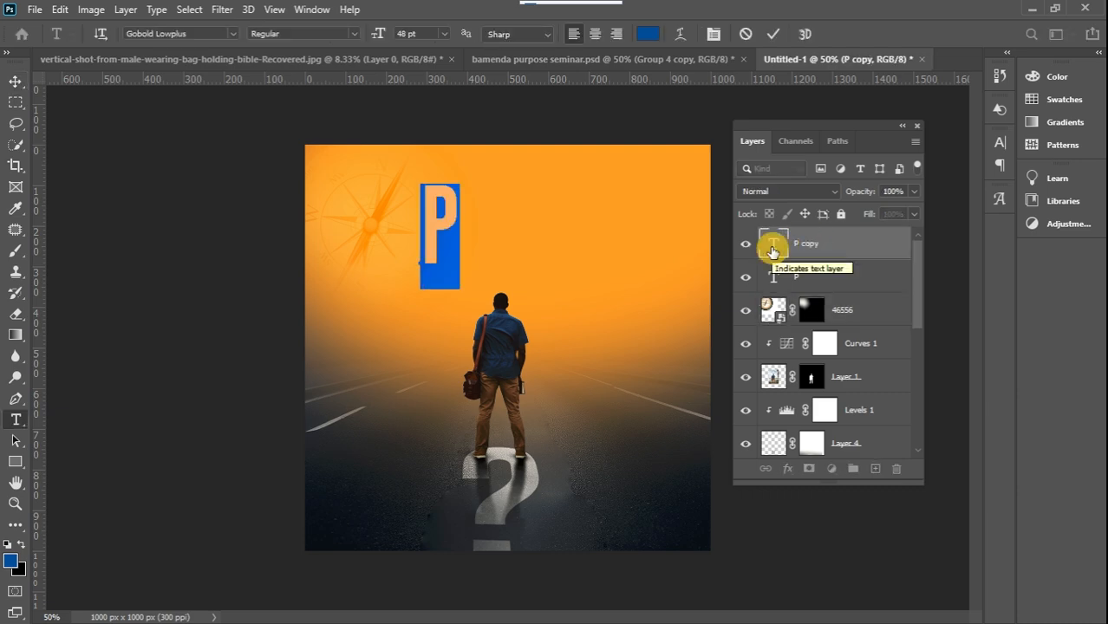
pyautogui.write('B')
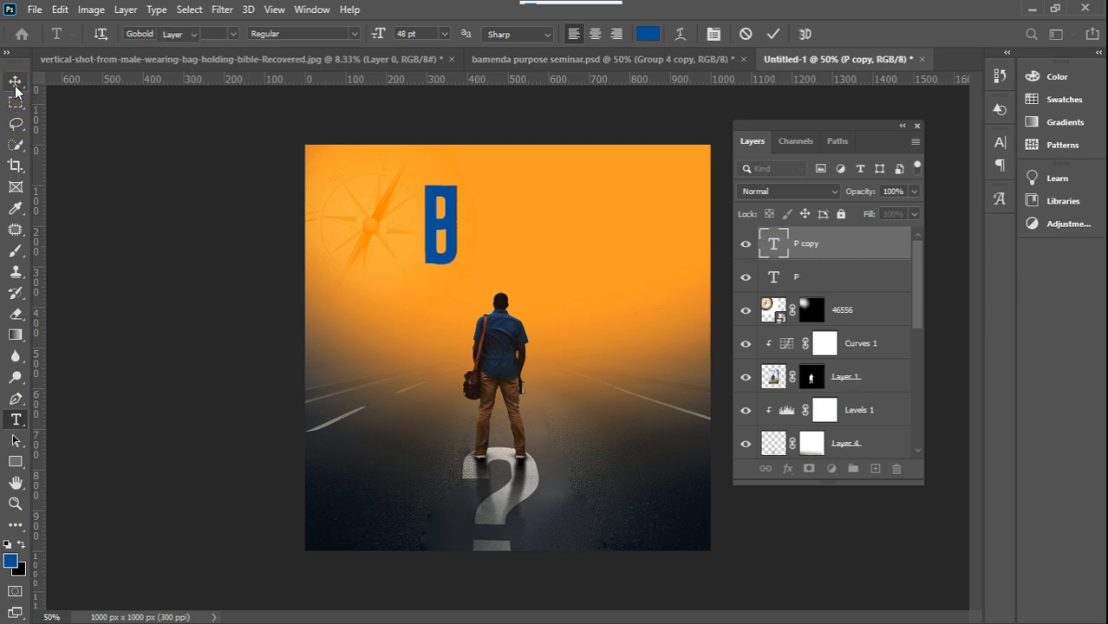
pyautogui.click(15, 86)
pyautogui.moveTo(877, 253); pyautogui.dragTo(868, 288)
pyautogui.hotkey('shift', 'Right')
pyautogui.hotkey('shift', 'Right')
pyautogui.hotkey('shift', 'Right')
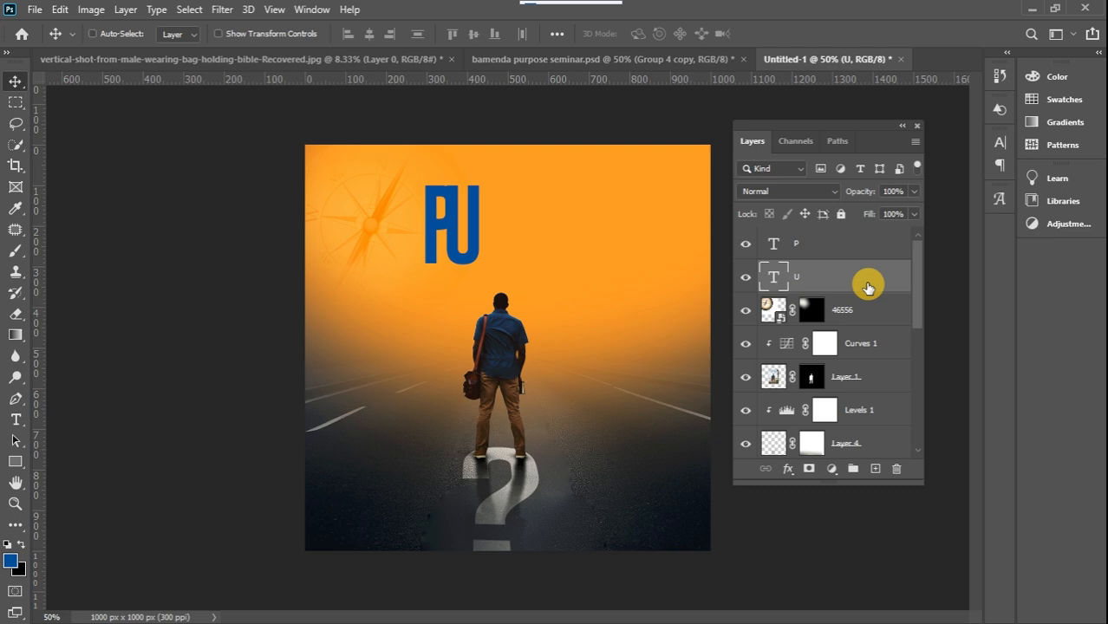
# Duplicate the U text layer beneath the original, change the copy to R, and nudge it right so it tucks behind the U
pyautogui.hotkey('ctrl', 'j')
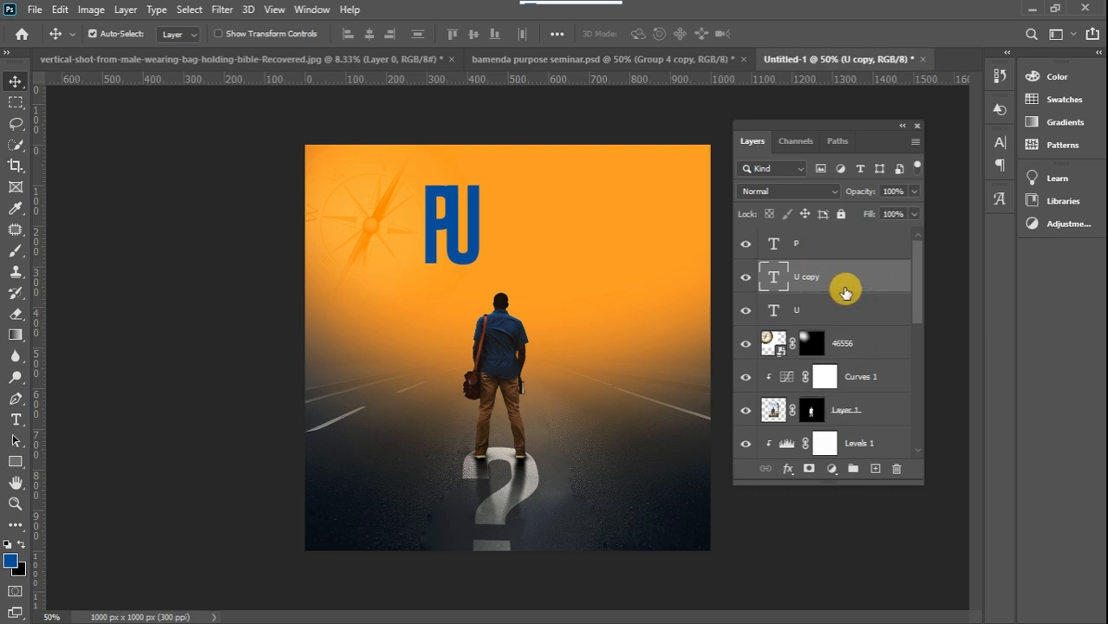
pyautogui.moveTo(853, 280); pyautogui.dragTo(855, 320)
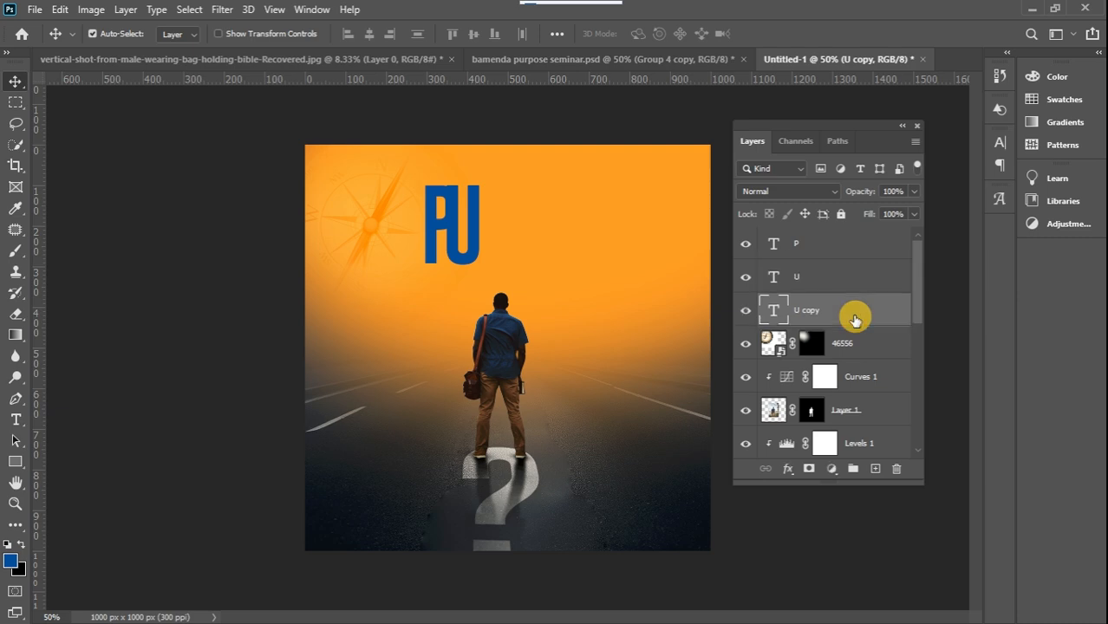
pyautogui.doubleClick(778, 313)
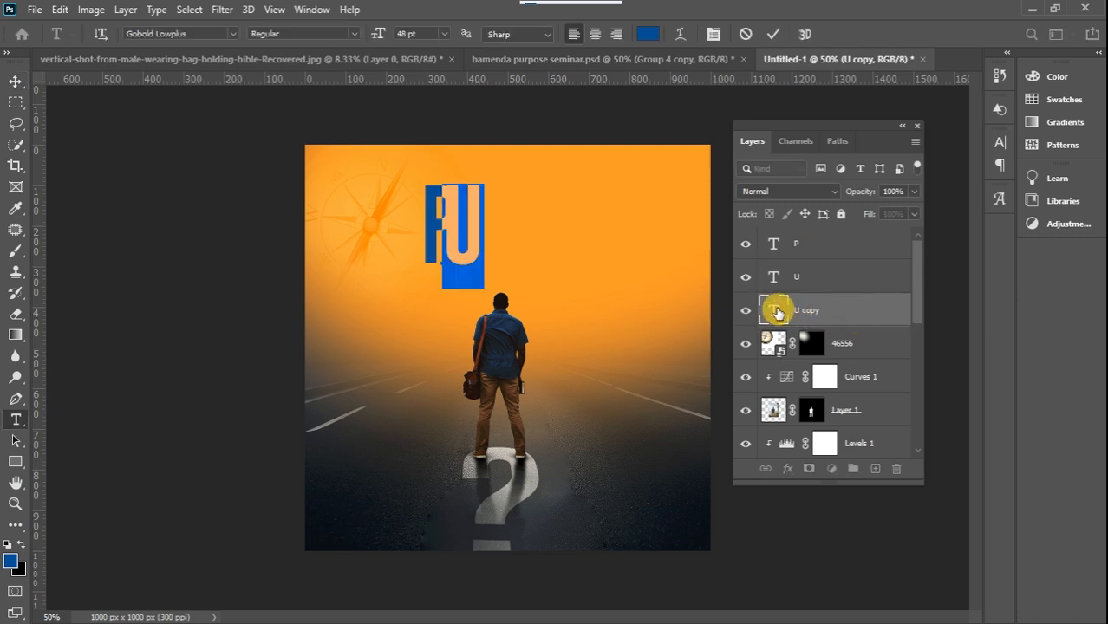
pyautogui.press('BackSpace')
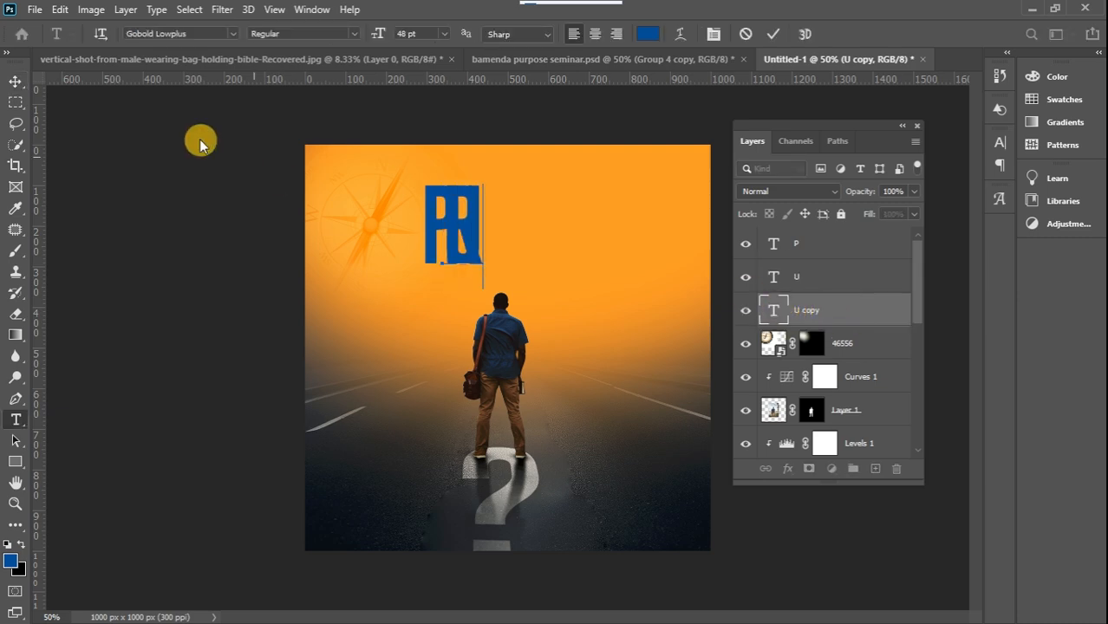
pyautogui.click(16, 82)
pyautogui.hotkey('shift', 'Right')
pyautogui.hotkey('shift', 'Right')
pyautogui.hotkey('shift', 'Right')
pyautogui.hotkey('shift', 'Right')
pyautogui.hotkey('shift', 'Right')
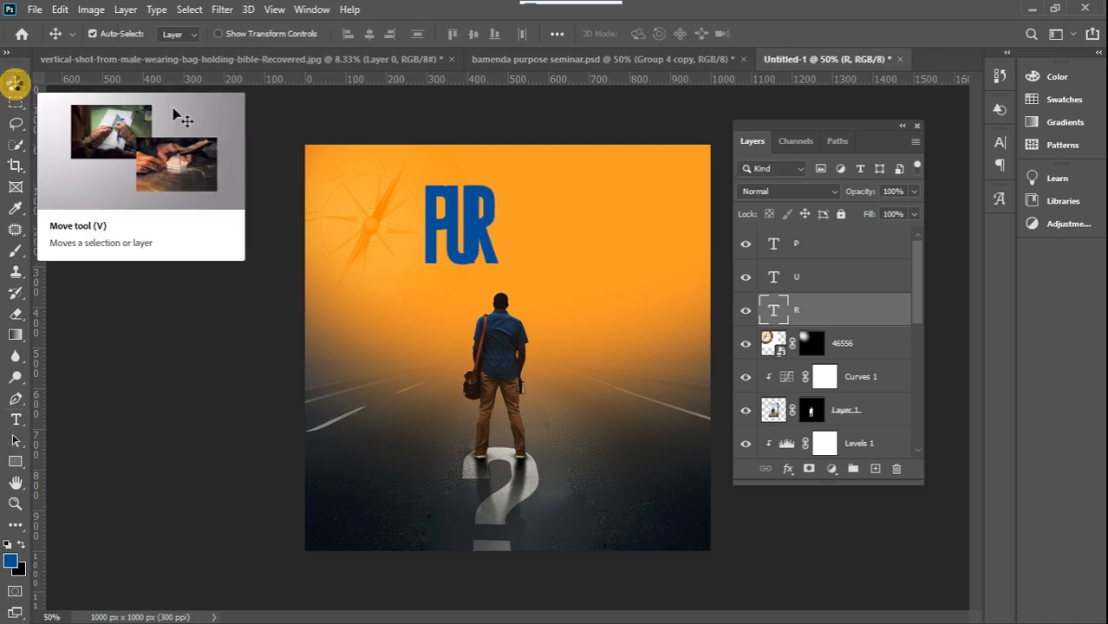
pyautogui.press('Right')
pyautogui.press('Right')
pyautogui.press('Right')
pyautogui.press('Right')
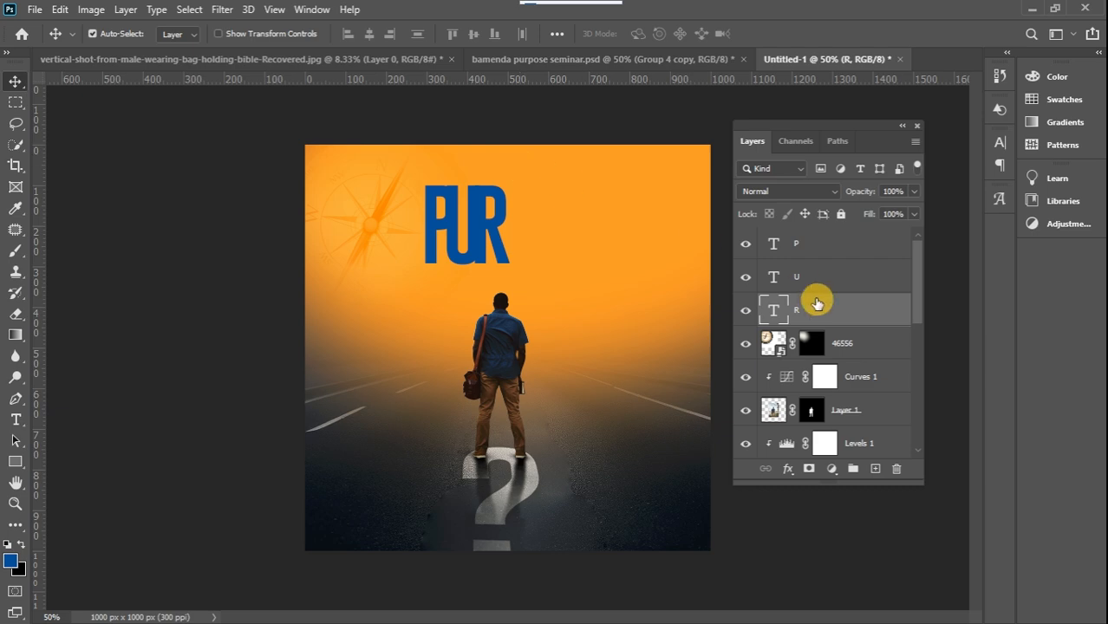
# Duplicate the R text layer beneath the original, change the copy to P, and shift it right so it overlaps behind the R
pyautogui.hotkey('ctrl', 'j')
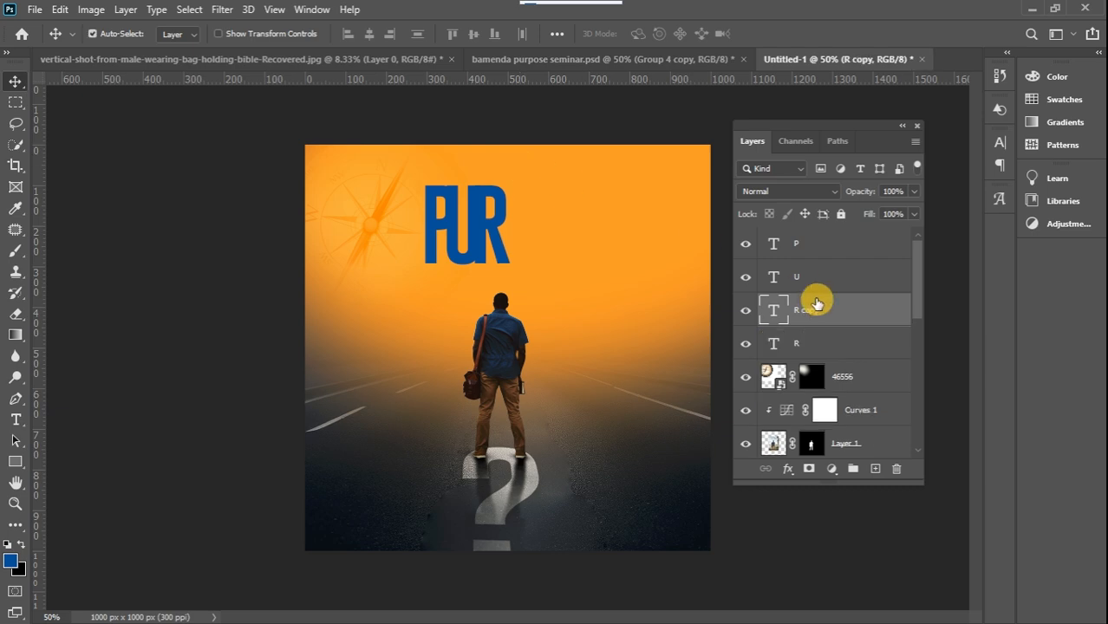
pyautogui.moveTo(919, 291); pyautogui.dragTo(920, 299)
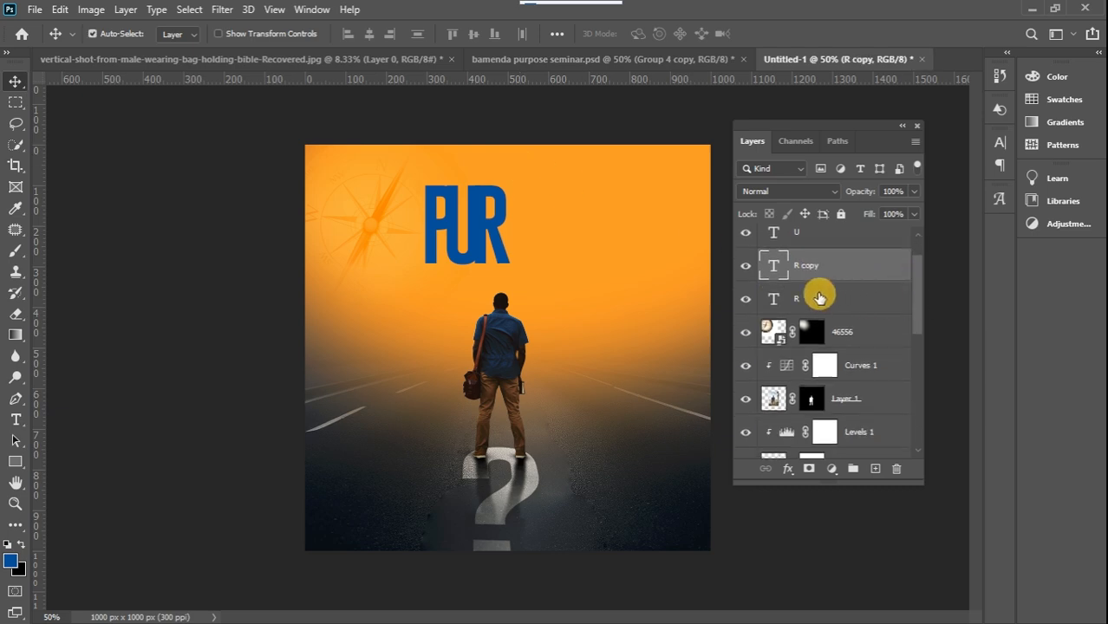
pyautogui.moveTo(859, 278)
pyautogui.mouseDown()
pyautogui.moveTo(854, 297)
pyautogui.moveTo(886, 297)
pyautogui.moveTo(859, 298)
pyautogui.mouseUp()
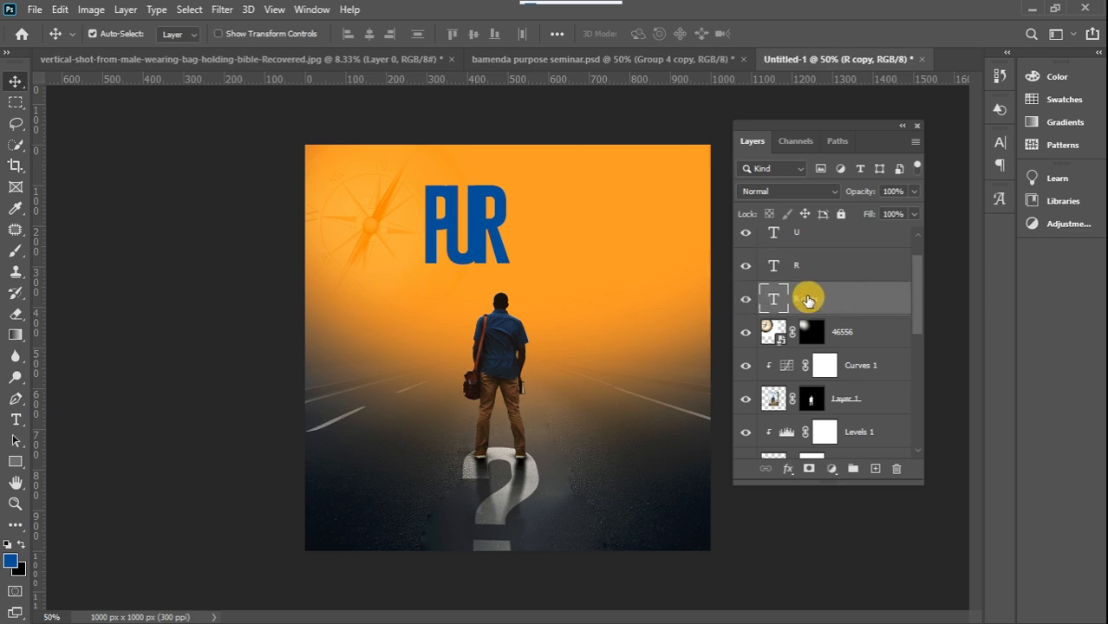
pyautogui.doubleClick(777, 300)
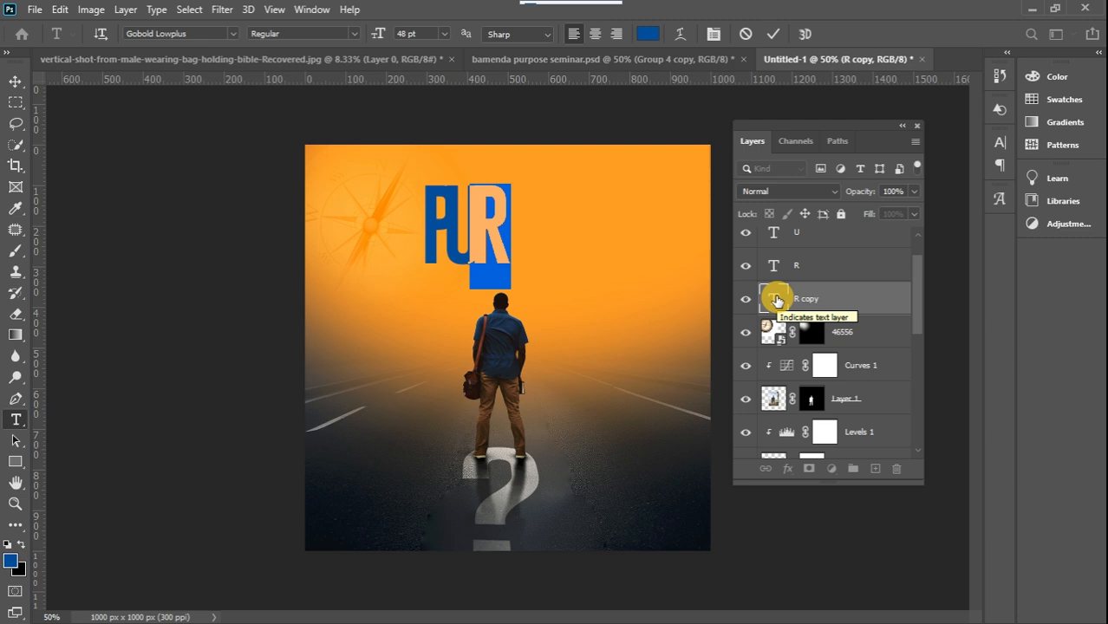
pyautogui.write('P')
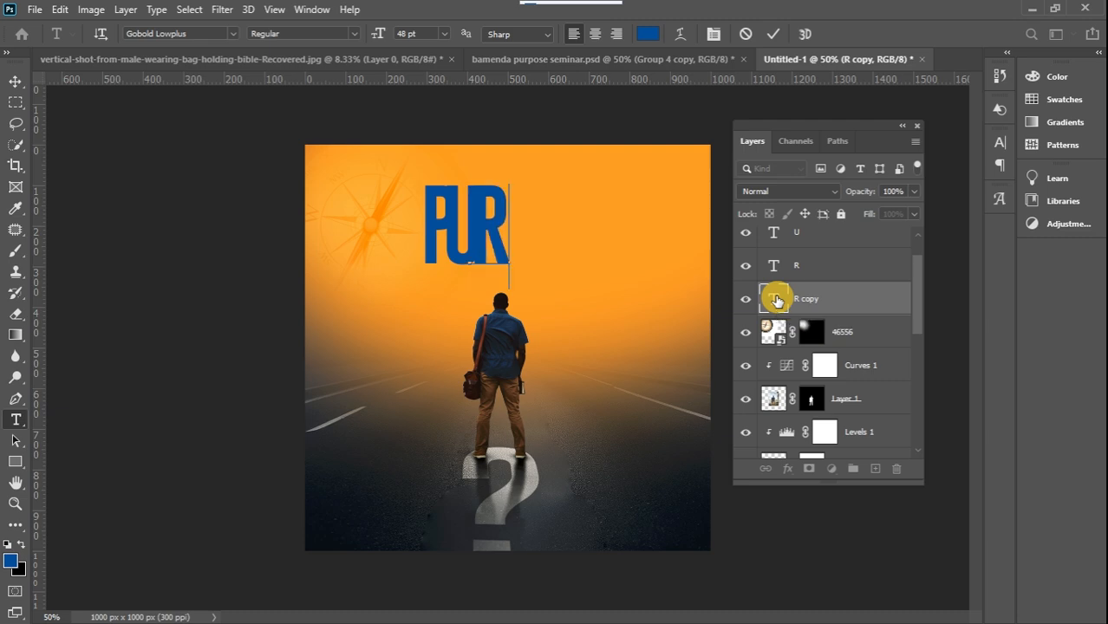
pyautogui.click(17, 84)
pyautogui.hotkey('shift', 'Right')
pyautogui.hotkey('shift', 'Right')
pyautogui.hotkey('shift', 'Right')
pyautogui.hotkey('shift', 'Right')
pyautogui.hotkey('shift', 'Right')
pyautogui.hotkey('shift', 'Right')
pyautogui.hotkey('shift', 'Right')
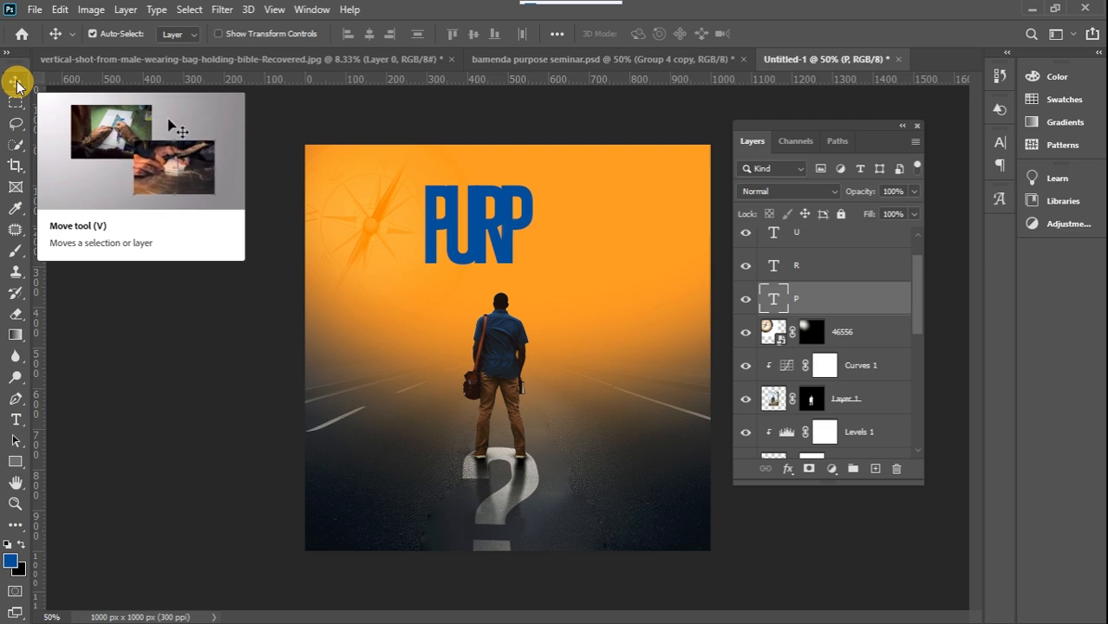
# Duplicate the second P text layer beneath itself, change the copy to O, and shift it right to overlap behind that P
pyautogui.hotkey('ctrl', 'j')
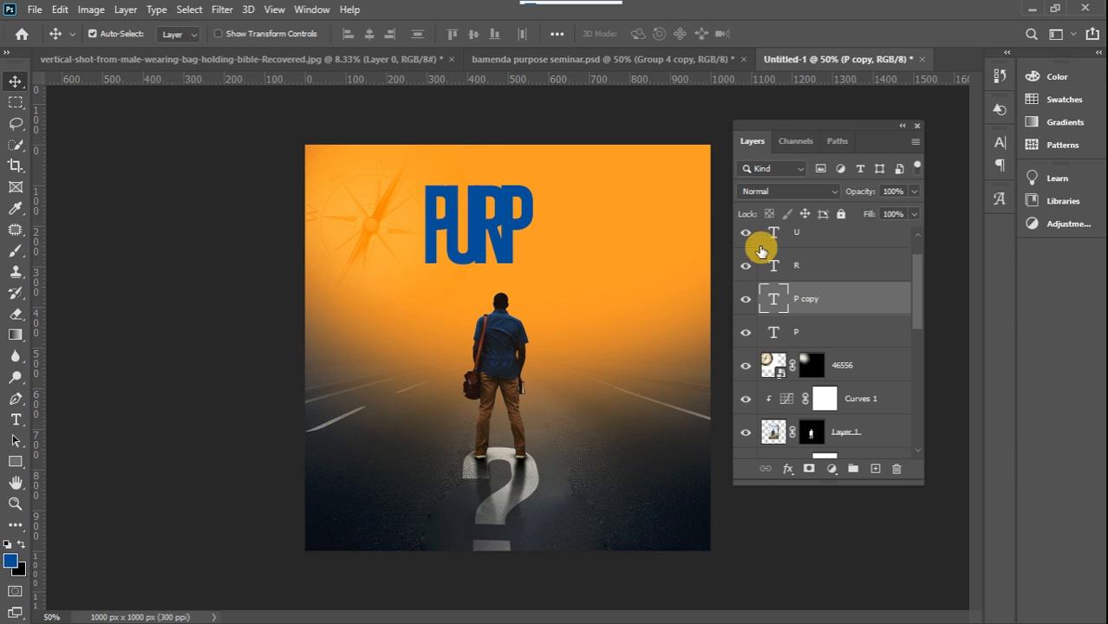
pyautogui.moveTo(867, 300); pyautogui.dragTo(857, 340)
pyautogui.doubleClick(774, 334)
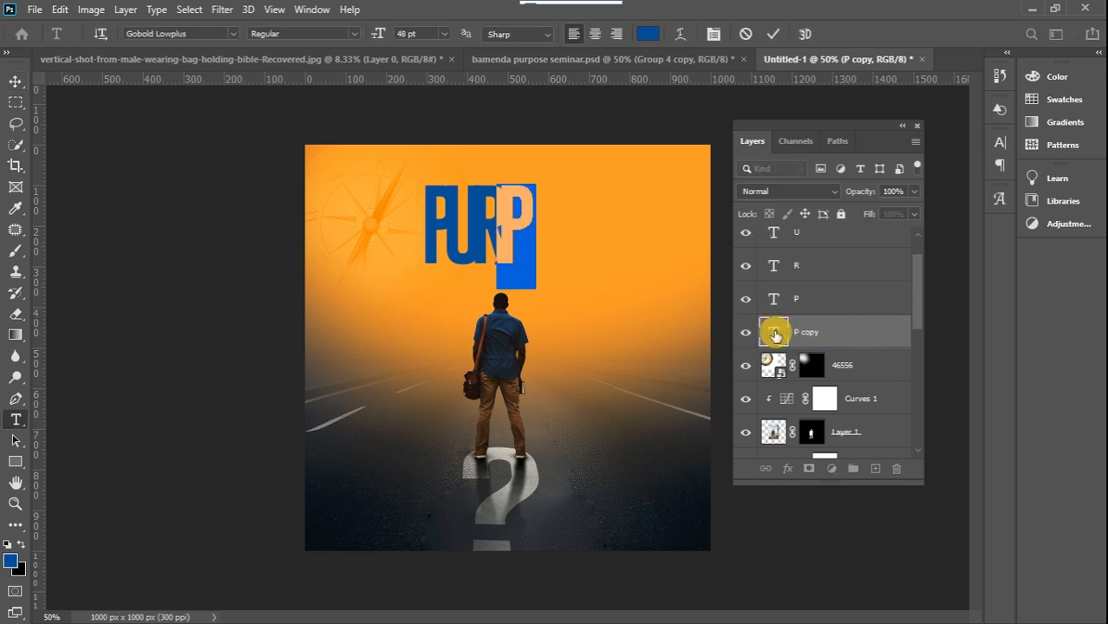
pyautogui.write('B')
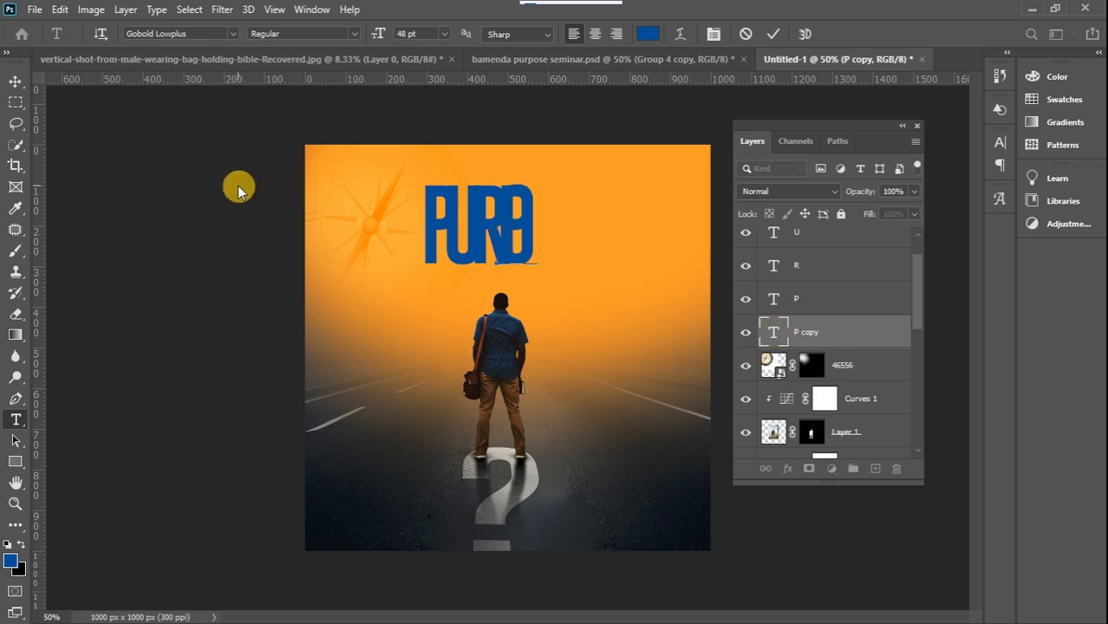
pyautogui.click(14, 82)
pyautogui.hotkey('shift', 'Right')
pyautogui.hotkey('shift', 'Right')
pyautogui.hotkey('shift', 'Right')
pyautogui.hotkey('shift', 'Right')
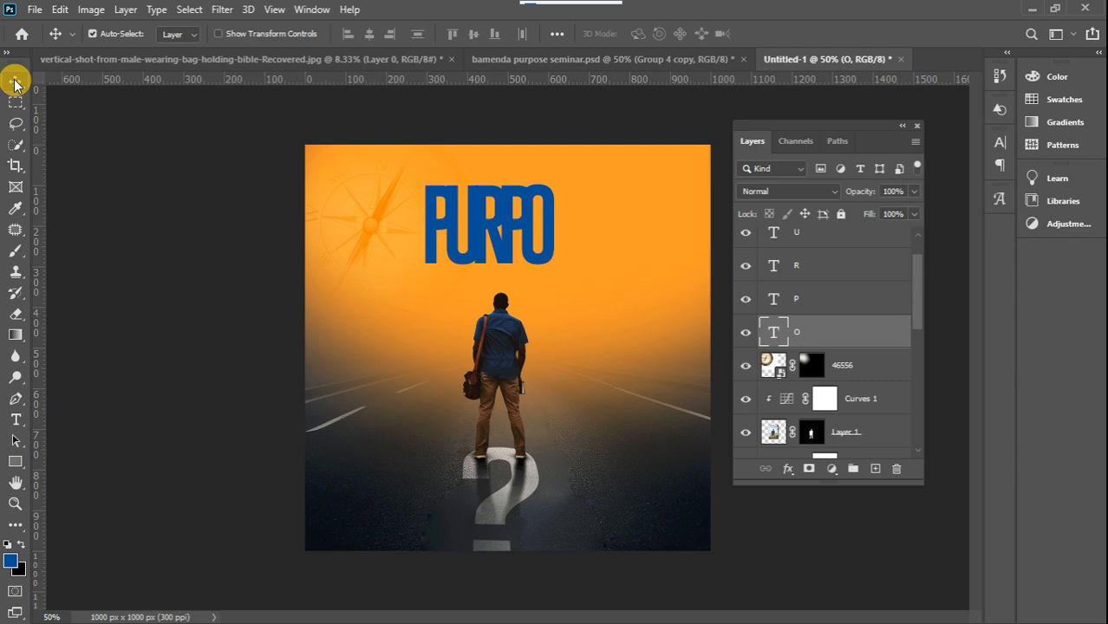
# Duplicate the O text layer beneath the original, change the copy to S, and shift it right so it overlaps behind the O
pyautogui.click(845, 336)
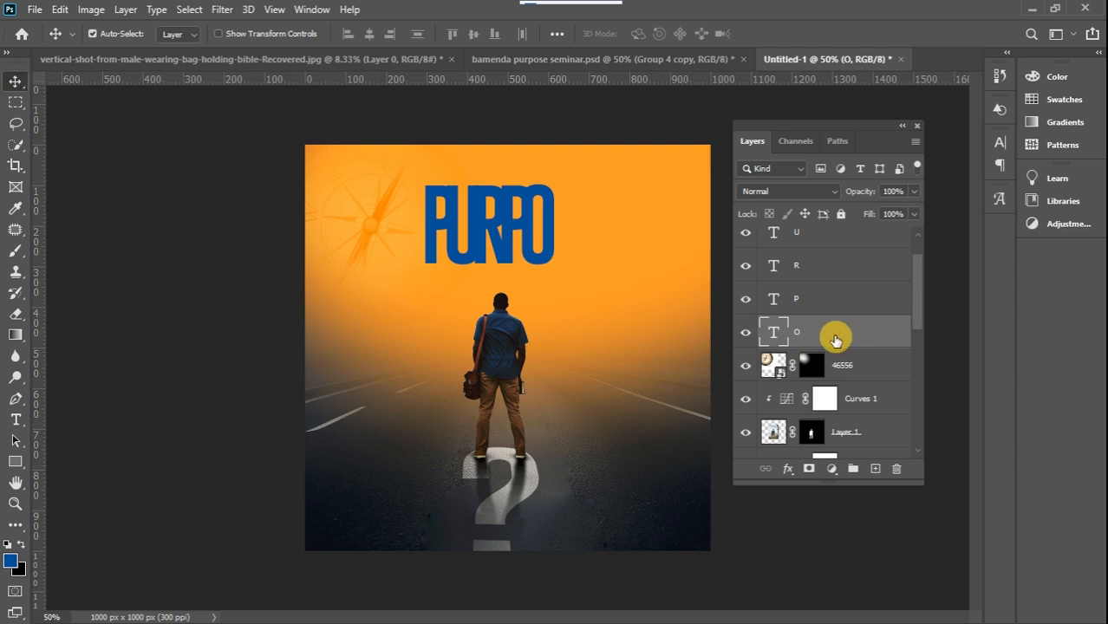
pyautogui.hotkey('ctrl', 'j')
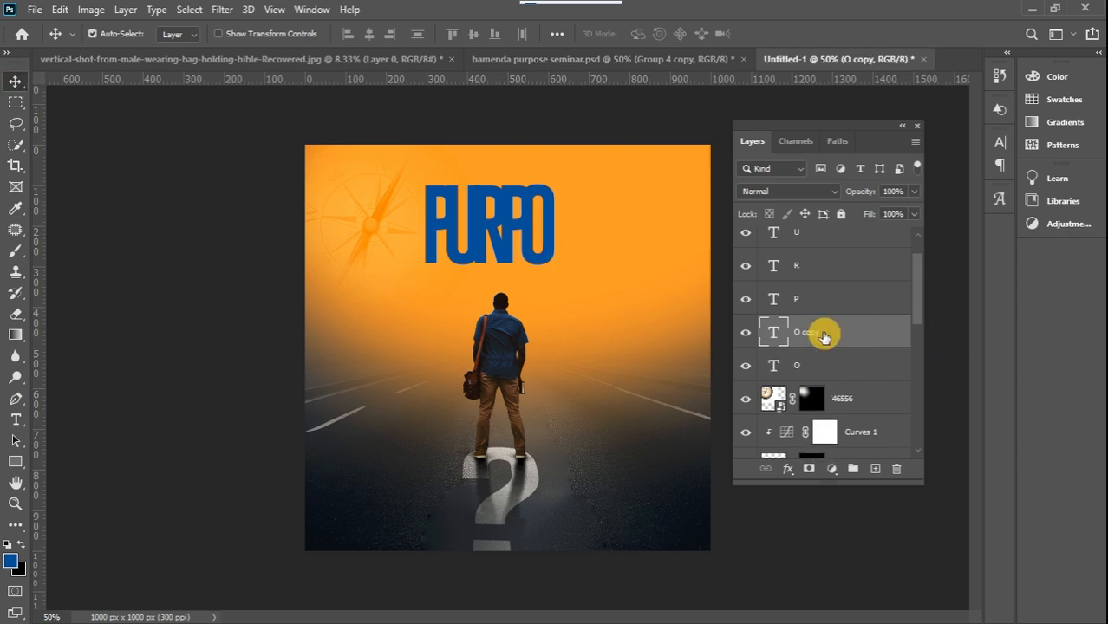
pyautogui.moveTo(828, 336); pyautogui.dragTo(801, 361)
pyautogui.doubleClick(774, 366)
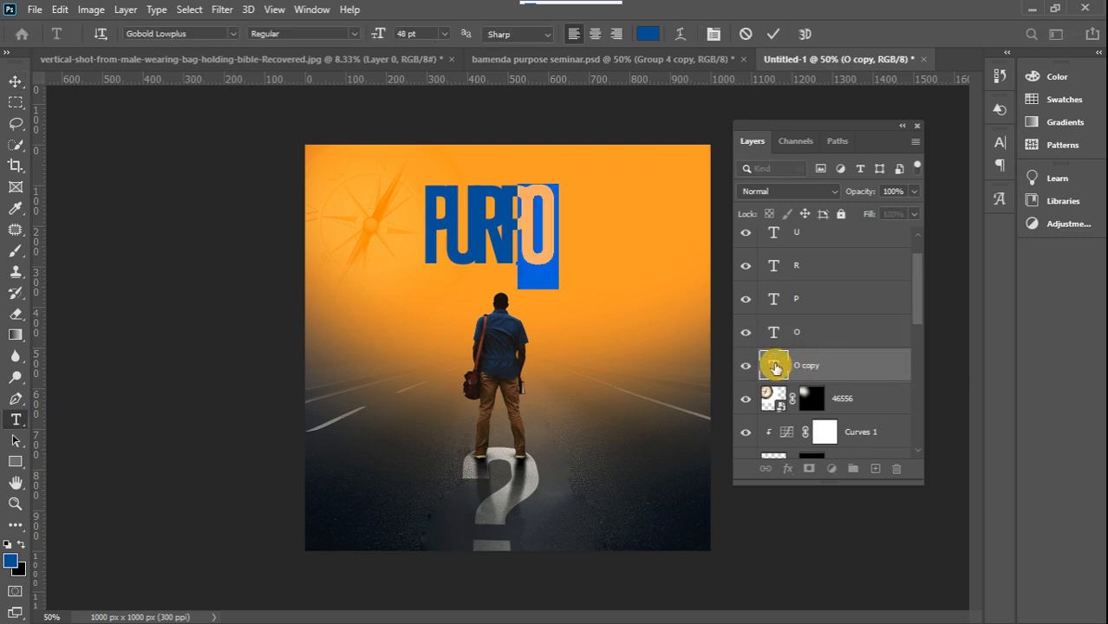
pyautogui.write('S')
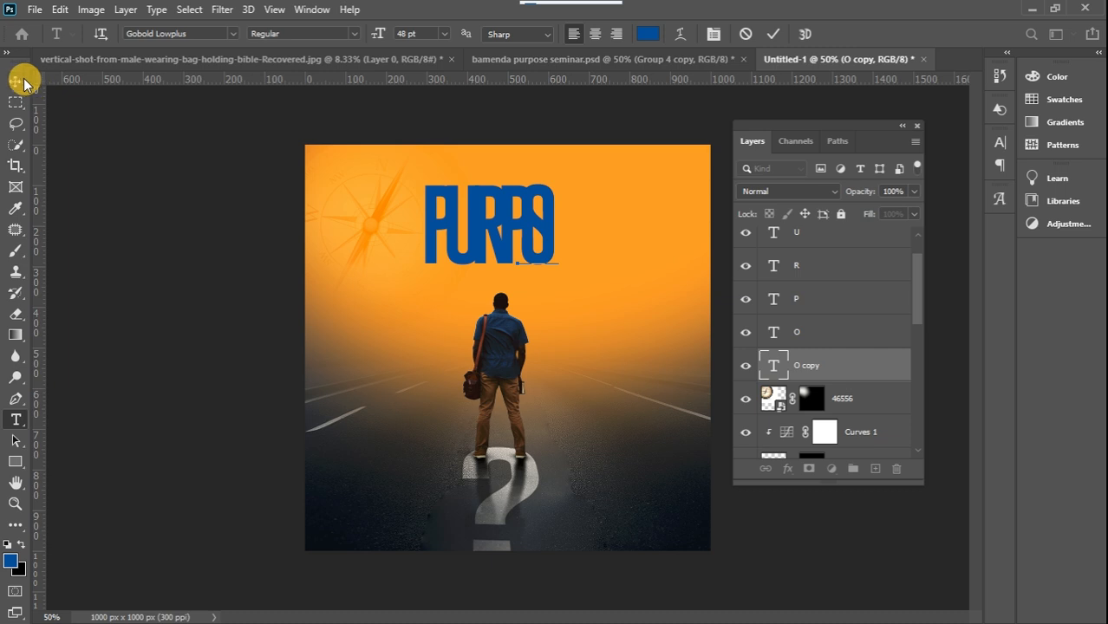
pyautogui.click(16, 83)
pyautogui.hotkey('shift', 'Right')
pyautogui.hotkey('shift', 'Right')
pyautogui.hotkey('shift', 'Right')
pyautogui.hotkey('shift', 'Right')
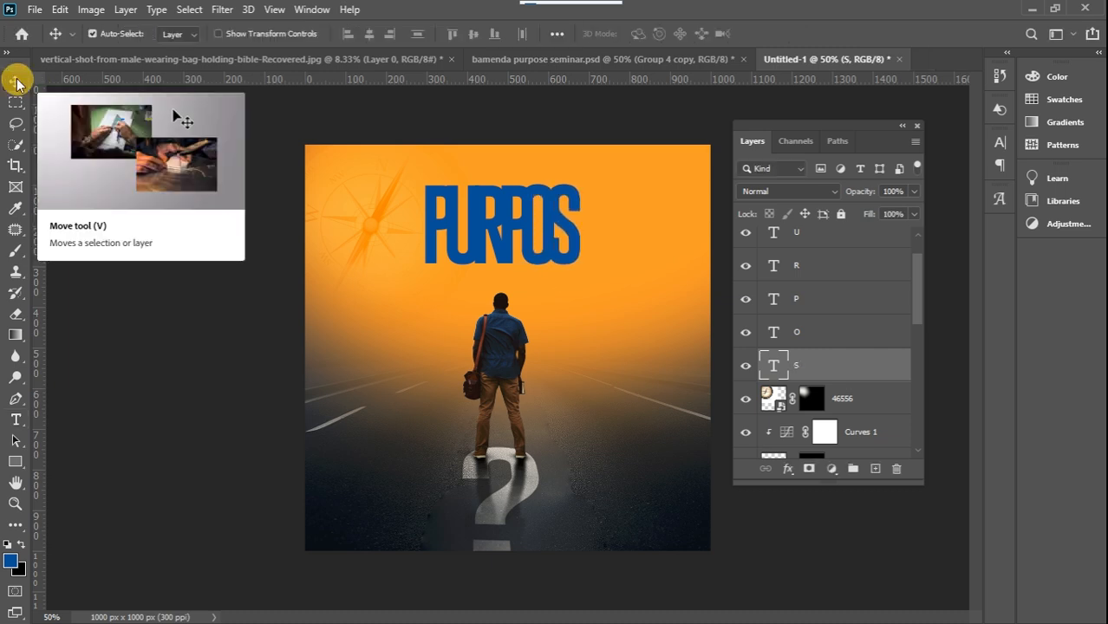
# Duplicate the S text layer, place the copy beneath the original, and change its letter to E
pyautogui.hotkey('ctrl', 'j')
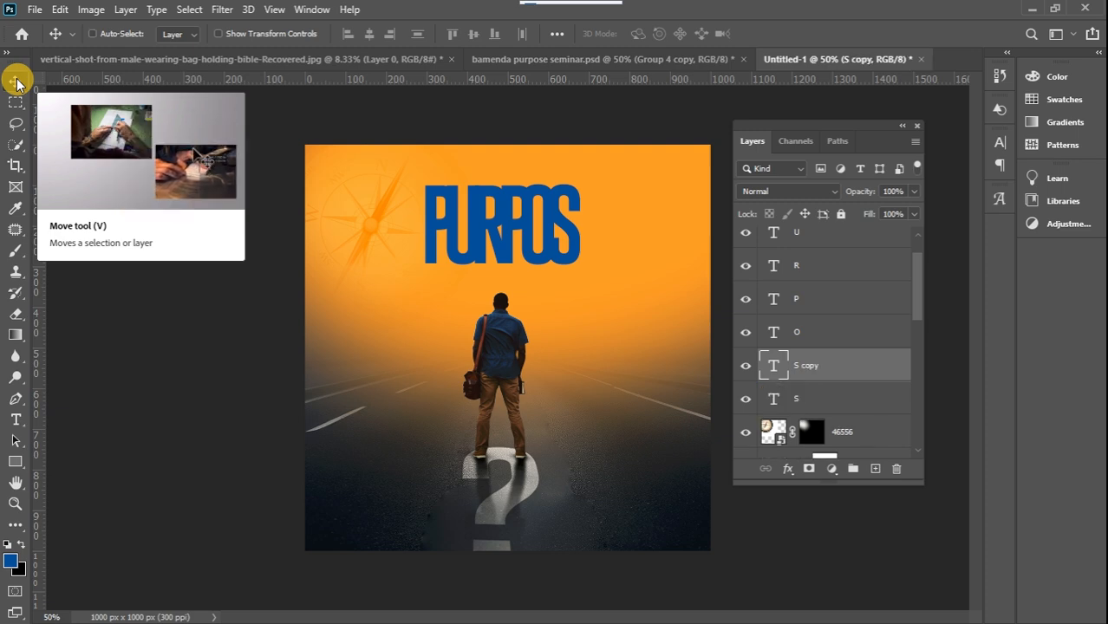
pyautogui.moveTo(836, 364); pyautogui.dragTo(831, 401)
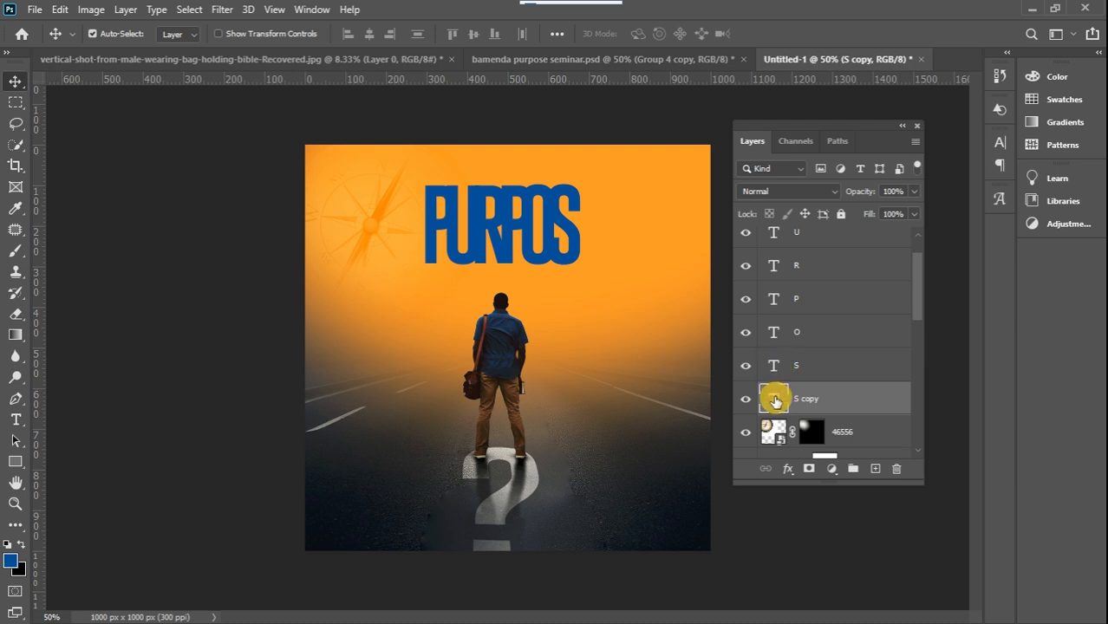
pyautogui.doubleClick(775, 401)
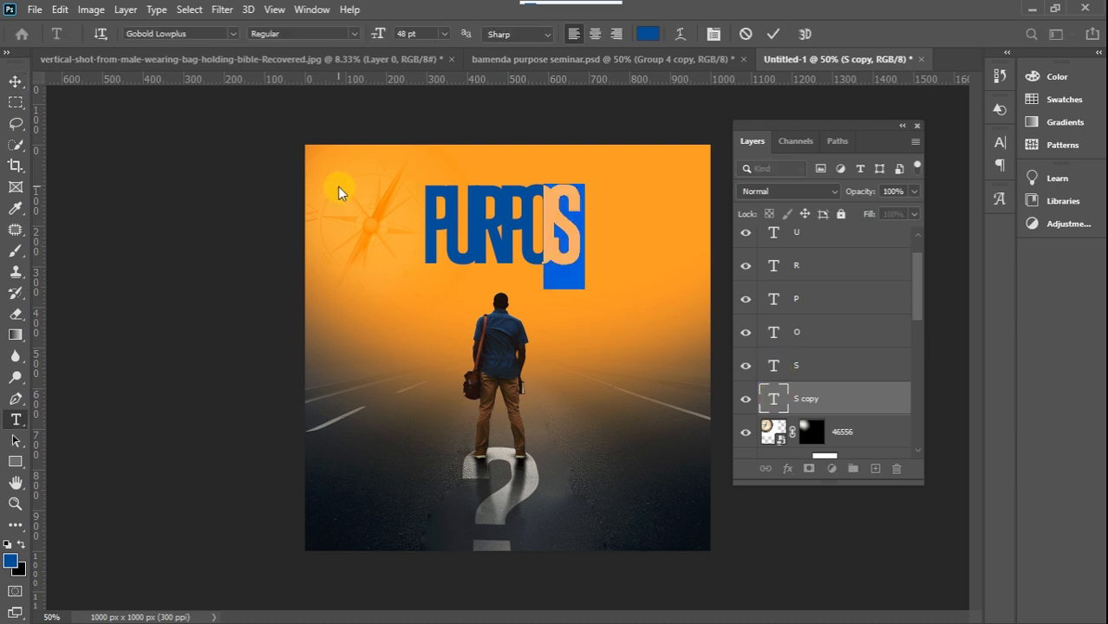
pyautogui.press('BackSpace')
pyautogui.click(17, 81)
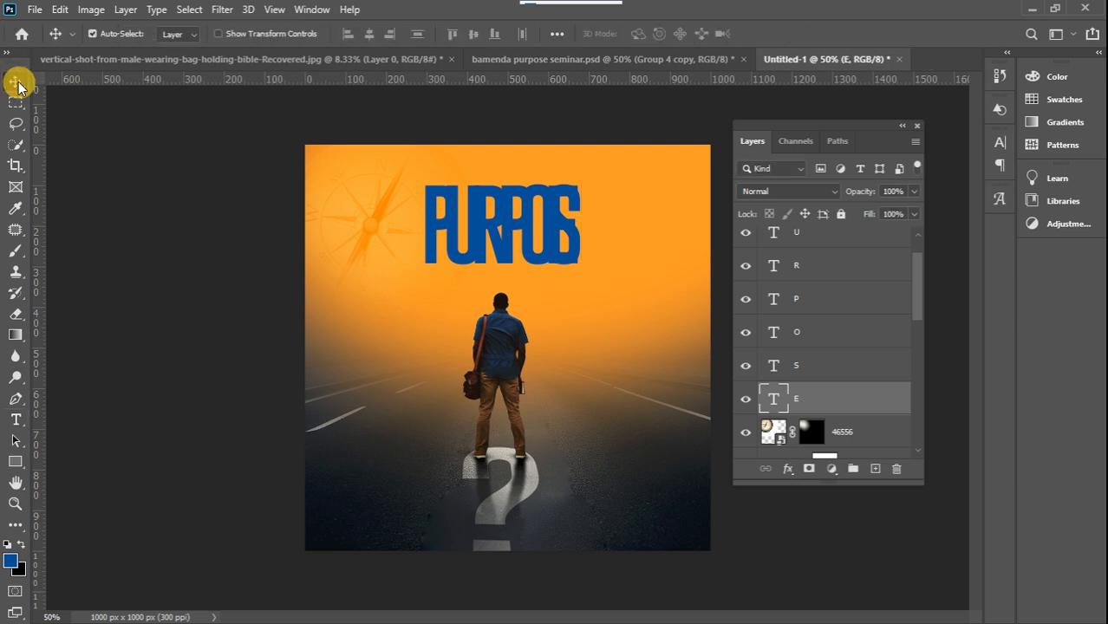
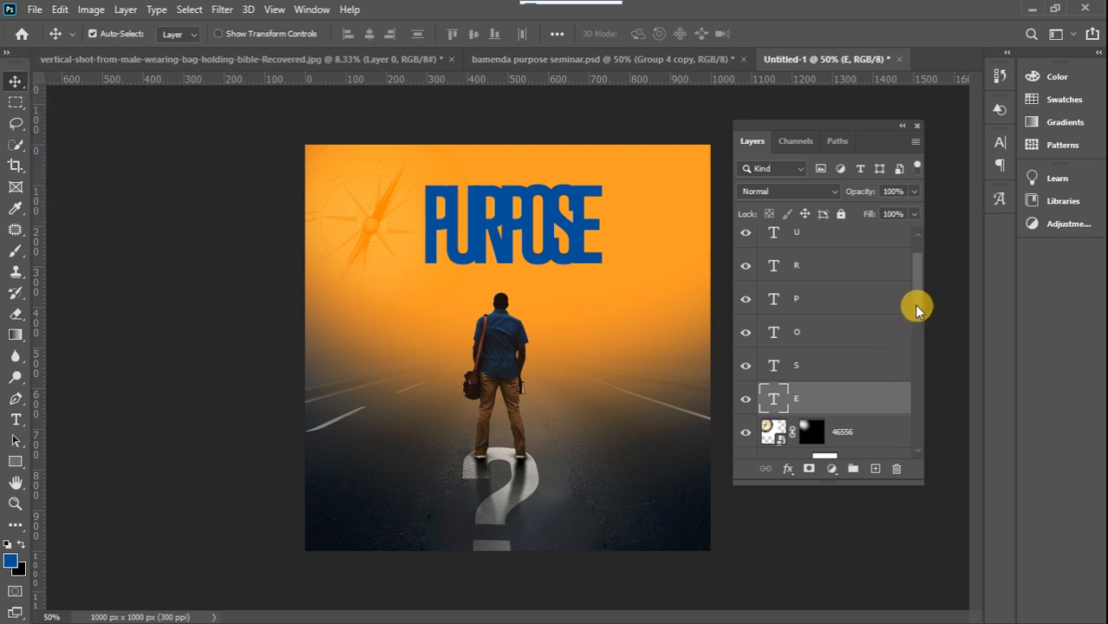
# Compare the overlapping letters and their layer order with the finished title in bamenda purpose seminar.psd, and check the U layer's visibility
pyautogui.scroll(1, 916, 307)
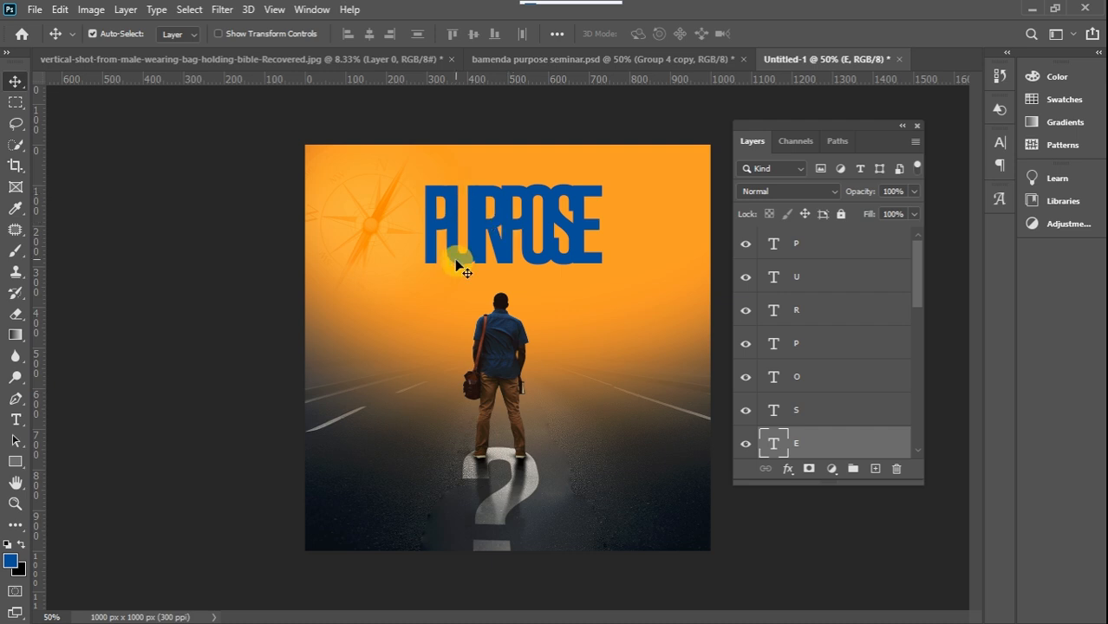
pyautogui.scroll(-4, 918, 265)
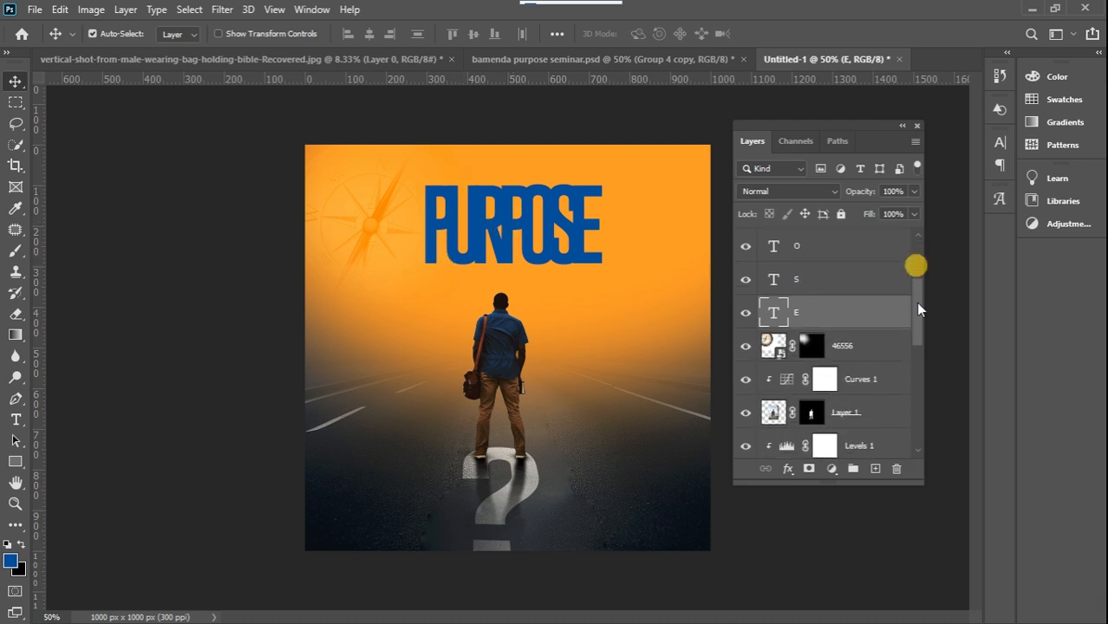
pyautogui.click(541, 59)
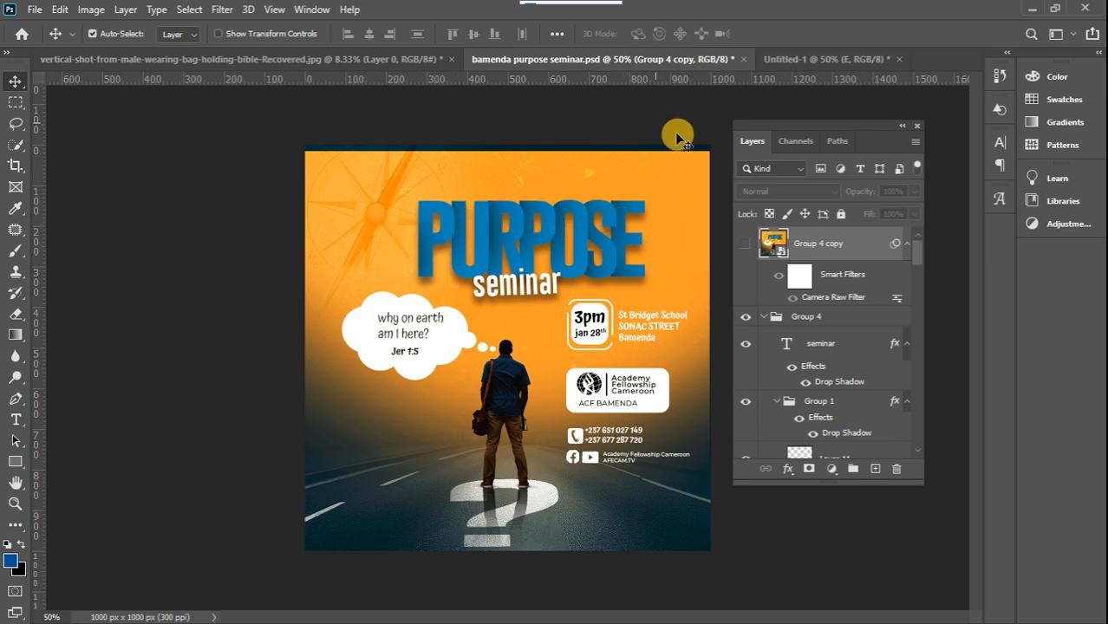
pyautogui.click(764, 61)
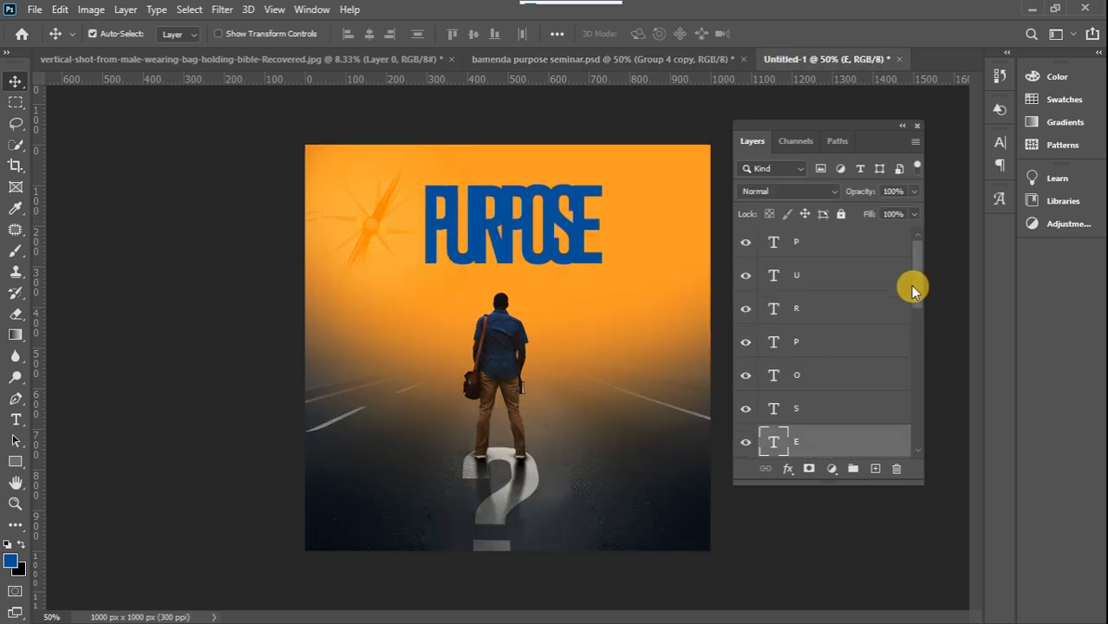
pyautogui.moveTo(912, 286); pyautogui.dragTo(912, 310)
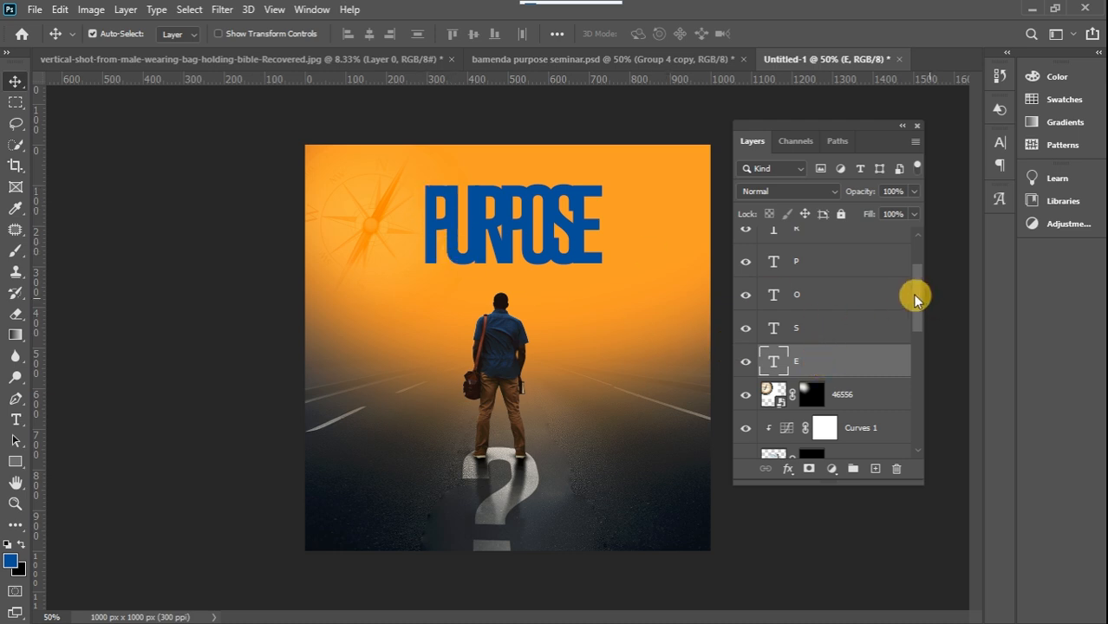
pyautogui.moveTo(917, 307); pyautogui.dragTo(919, 276)
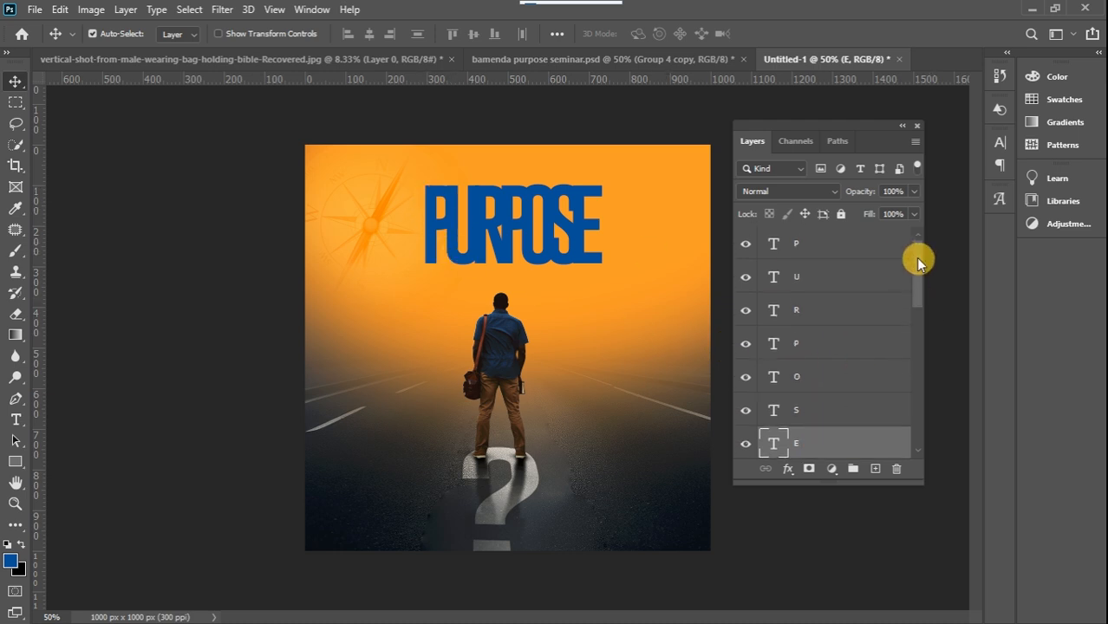
pyautogui.click(746, 278)
pyautogui.click(746, 278)
pyautogui.click(746, 279)
pyautogui.click(746, 279)
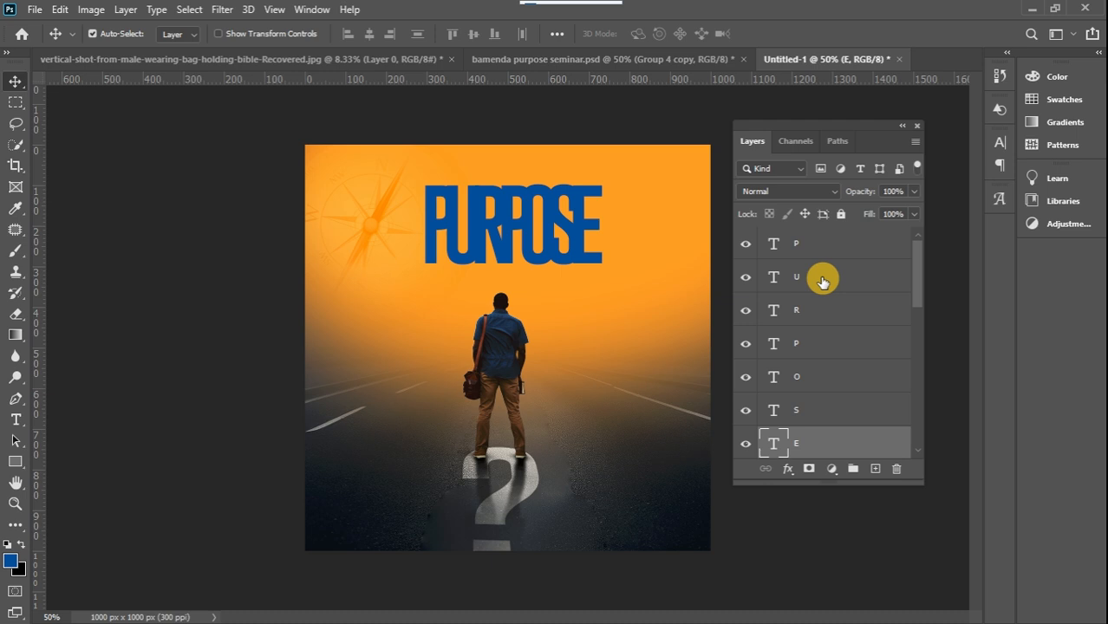
# Create a new layer directly above the U text layer and load the U's outline as a selection
pyautogui.click(822, 280)
pyautogui.click(876, 469)
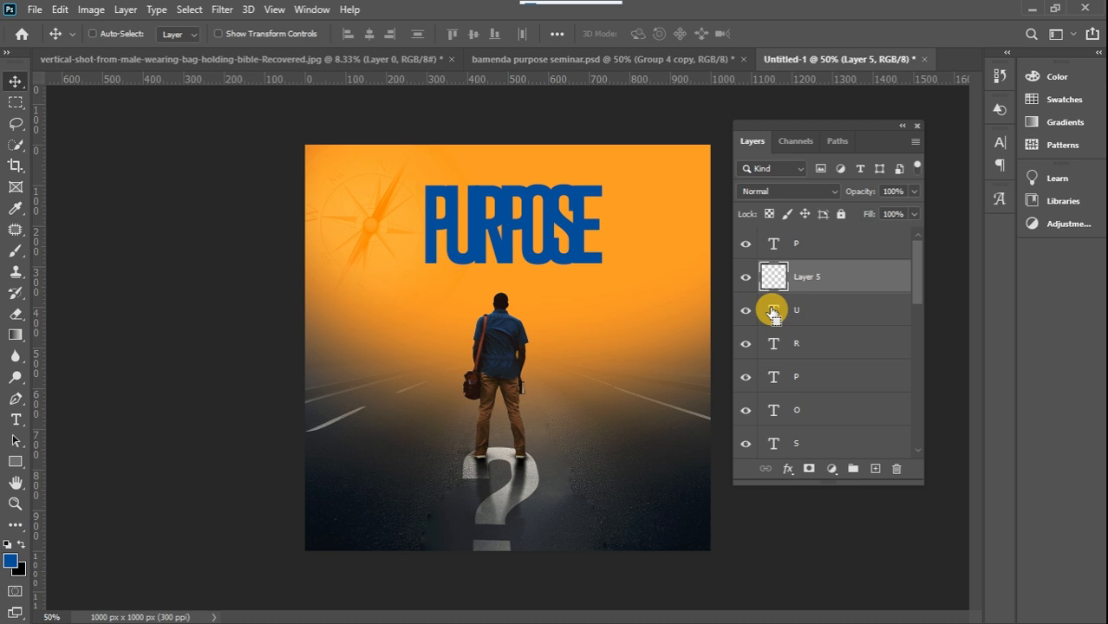
pyautogui.moveTo(773, 312); pyautogui.dragTo(775, 321)
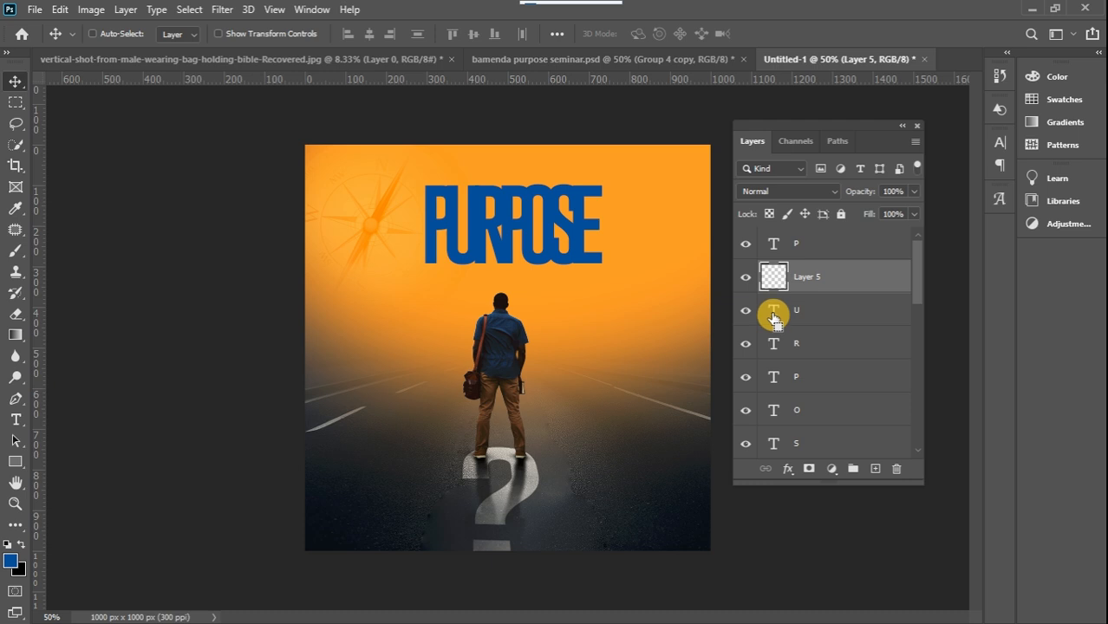
pyautogui.keyDown('ctrl'); pyautogui.click(774, 320); pyautogui.keyUp('ctrl')
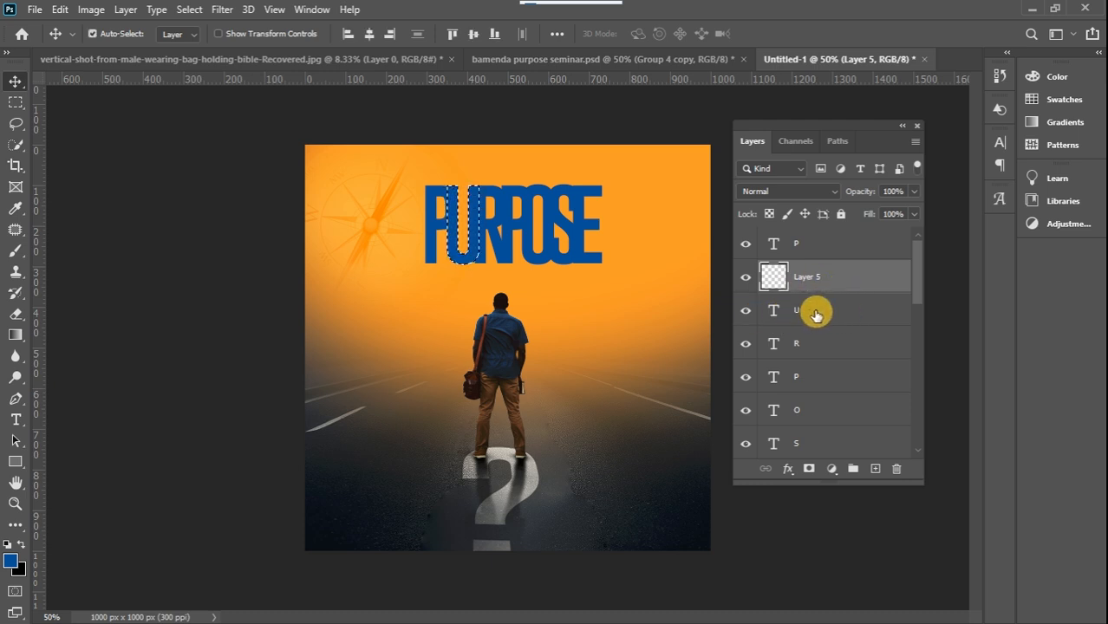
# Paint a black shadow on the U where it meets the first P with a soft 150 px brush, and deselect
pyautogui.click(20, 547)
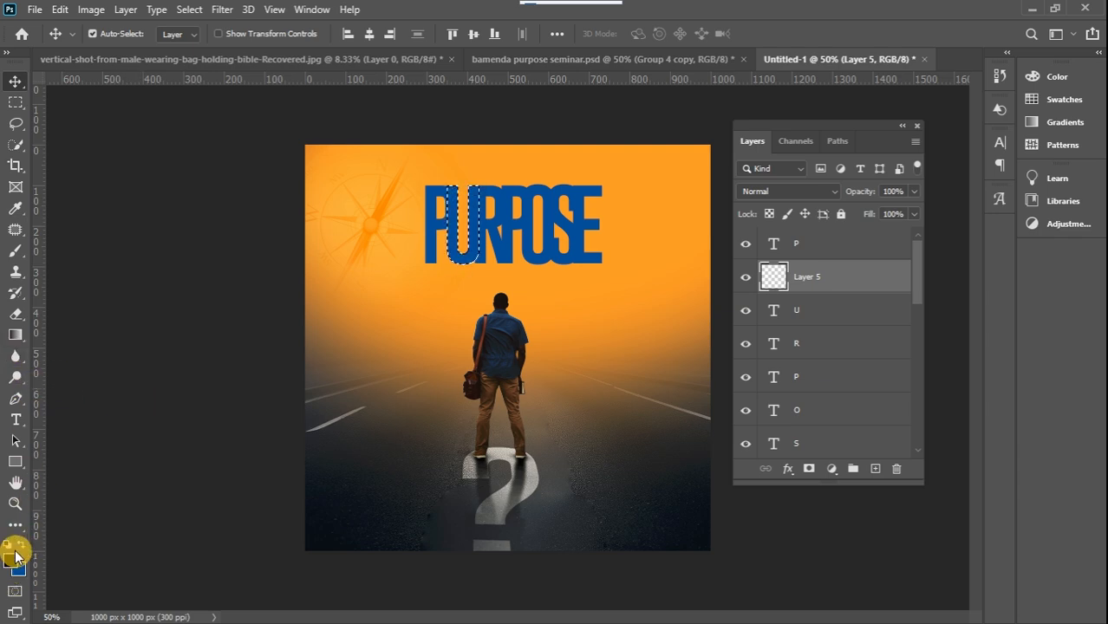
pyautogui.click(25, 289)
pyautogui.click(16, 251)
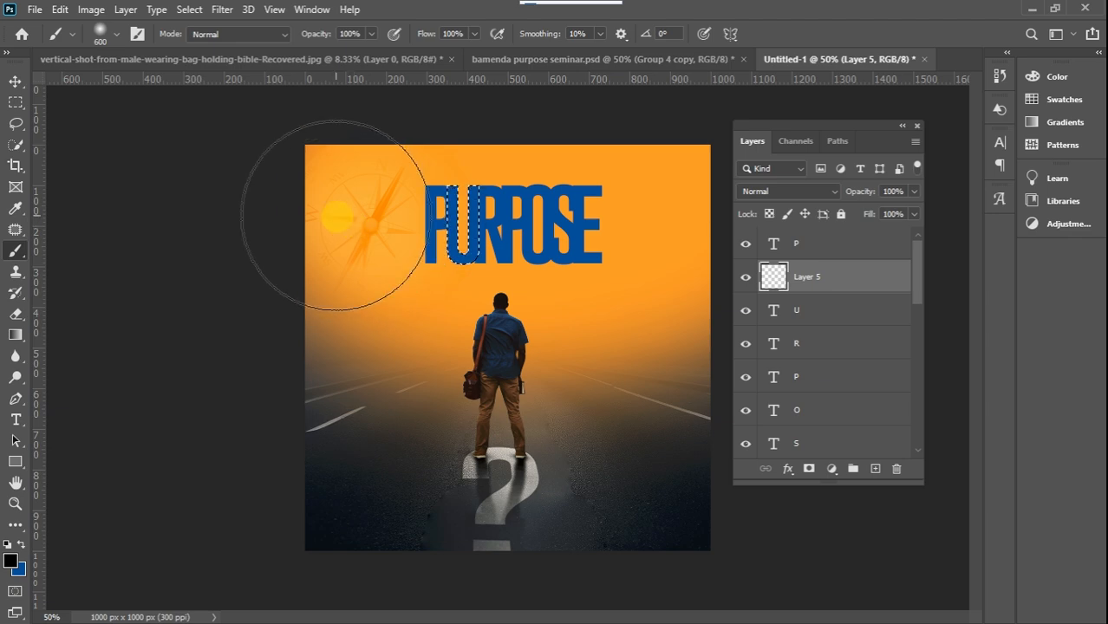
pyautogui.rightClick(330, 217)
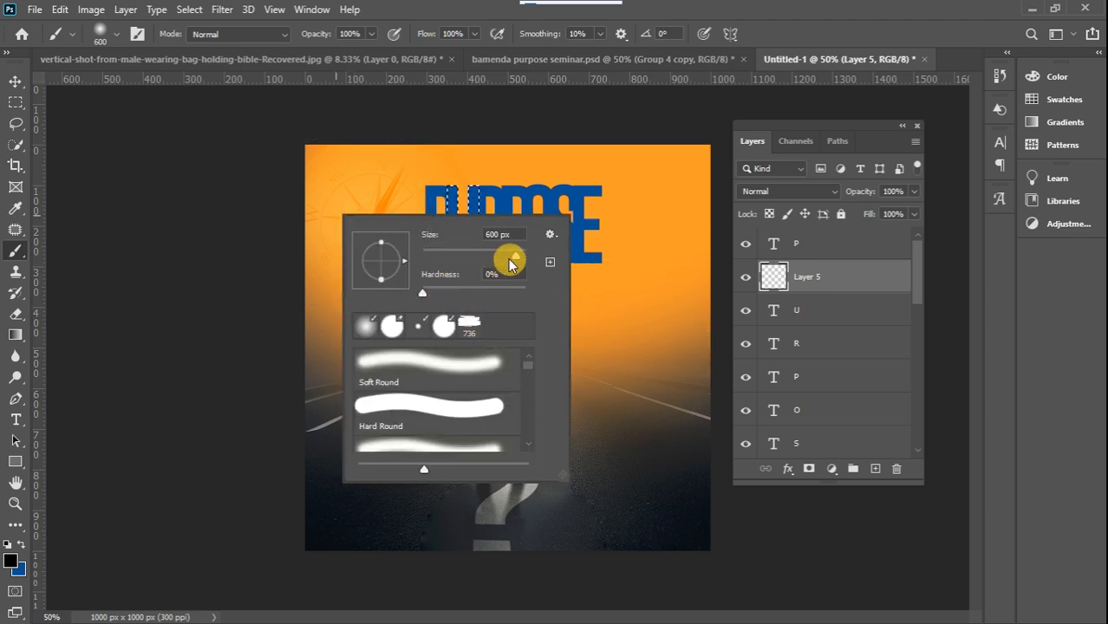
pyautogui.click(270, 218)
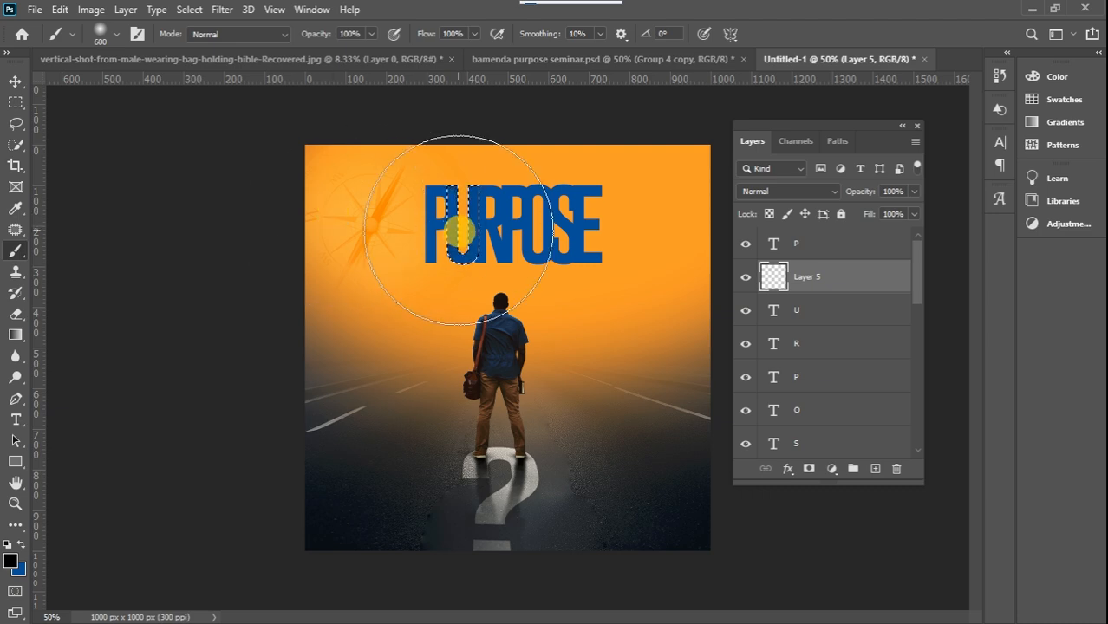
pyautogui.hotkey('ctrl', '+')
pyautogui.hotkey('ctrl', '+')
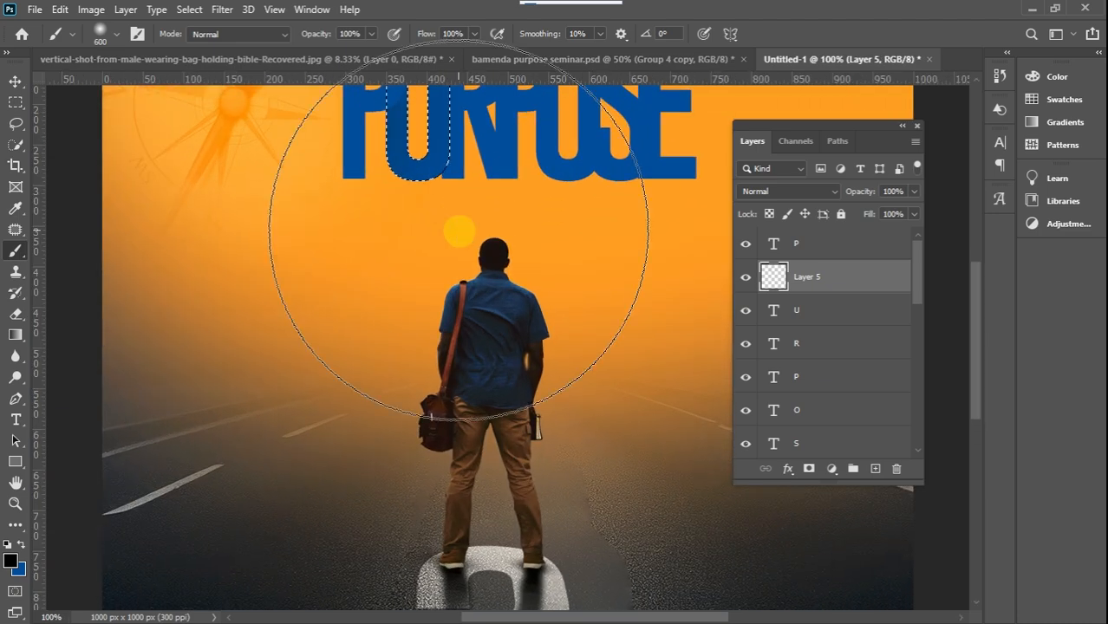
pyautogui.moveTo(979, 300); pyautogui.dragTo(976, 249)
pyautogui.press('[')
pyautogui.press('[')
pyautogui.press('[')
pyautogui.press('[')
pyautogui.press('[')
pyautogui.press('[')
pyautogui.press('[')
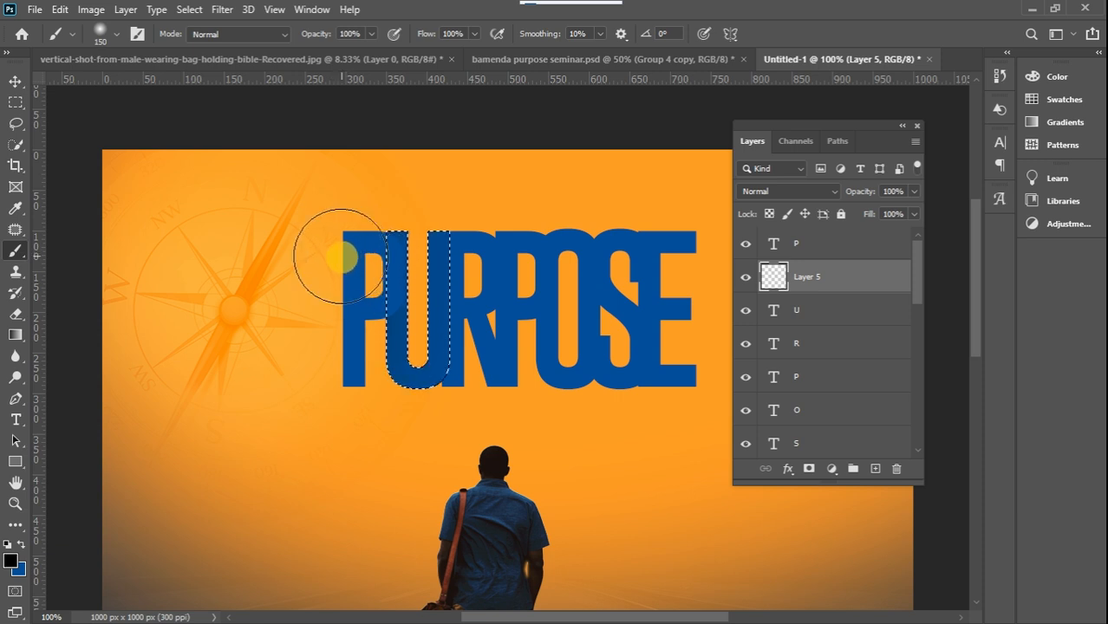
pyautogui.moveTo(342, 257)
pyautogui.mouseDown()
pyautogui.moveTo(336, 323)
pyautogui.moveTo(333, 240)
pyautogui.moveTo(329, 316)
pyautogui.mouseUp()
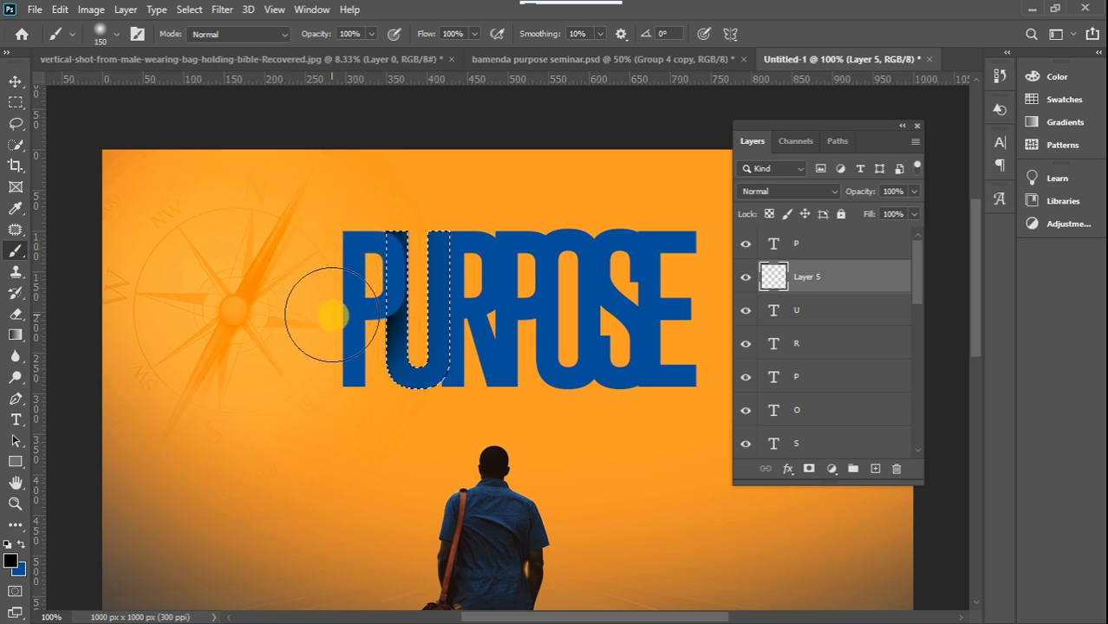
pyautogui.click(22, 106)
pyautogui.click(303, 157)
# Move the first P slightly left so it overlaps less of the shaded U
pyautogui.click(12, 83)
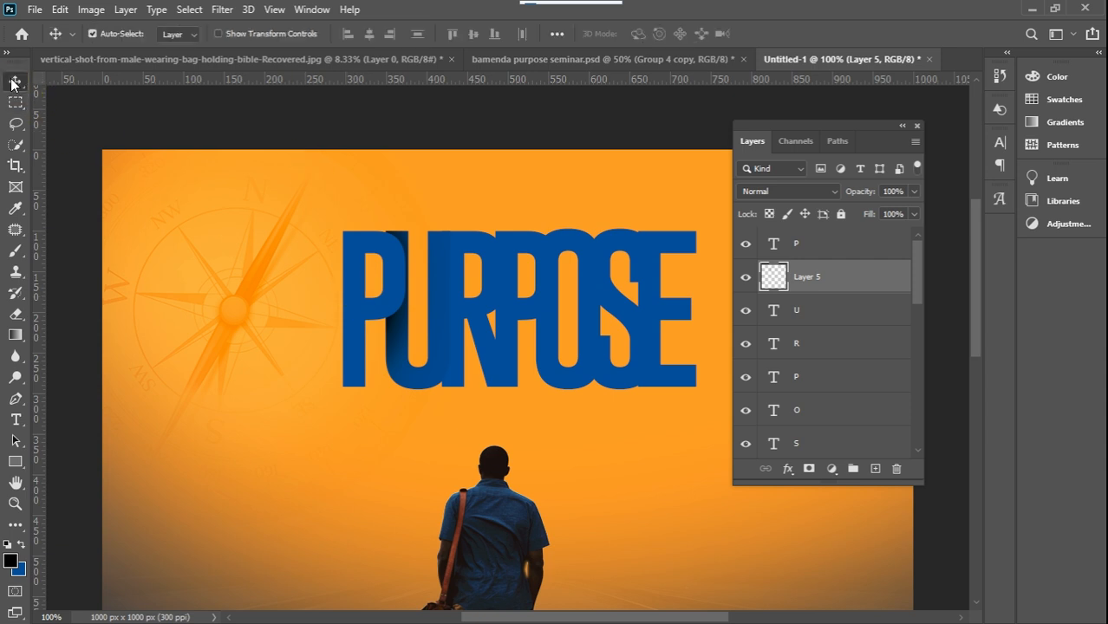
pyautogui.moveTo(358, 246); pyautogui.dragTo(354, 247)
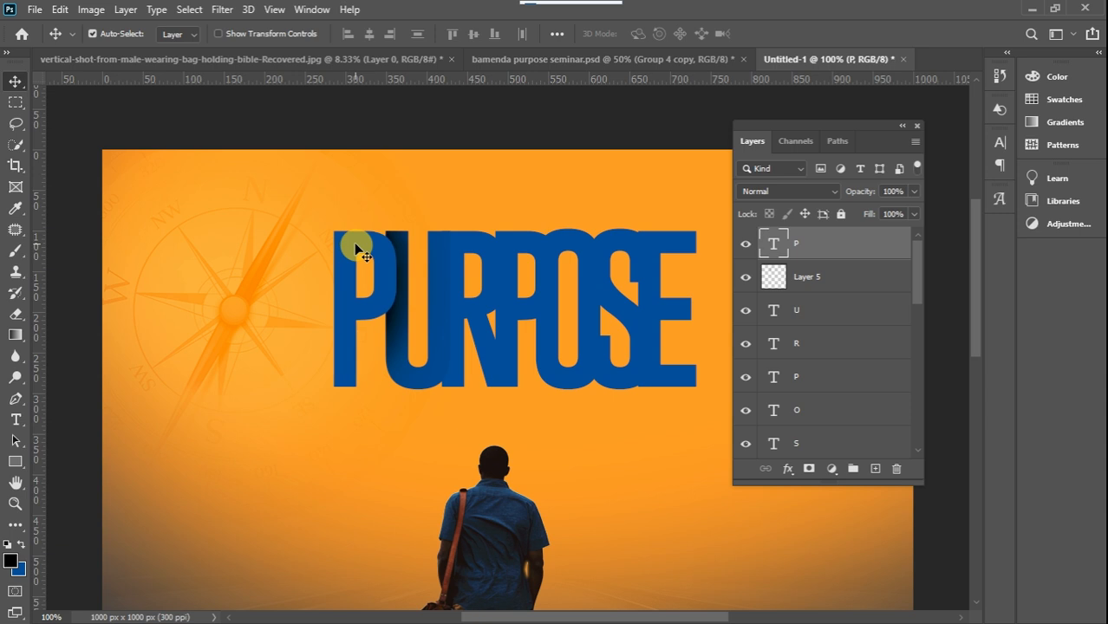
pyautogui.press('Right')
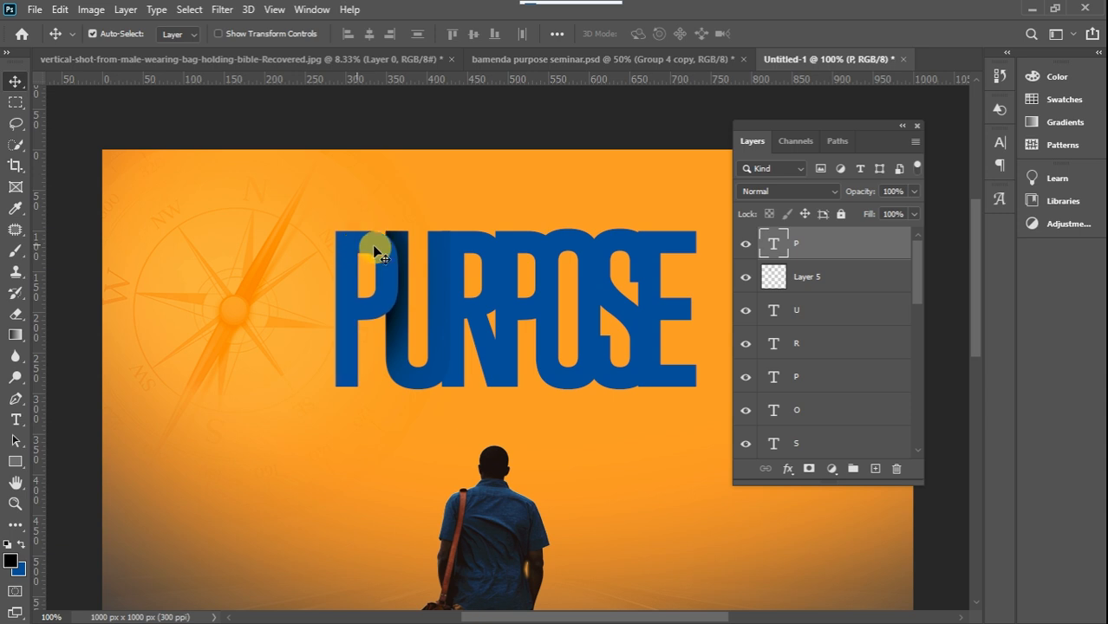
# Shade the R's left edge beside the U in soft black on a new layer above it, confined to the letter's outline
pyautogui.click(472, 247)
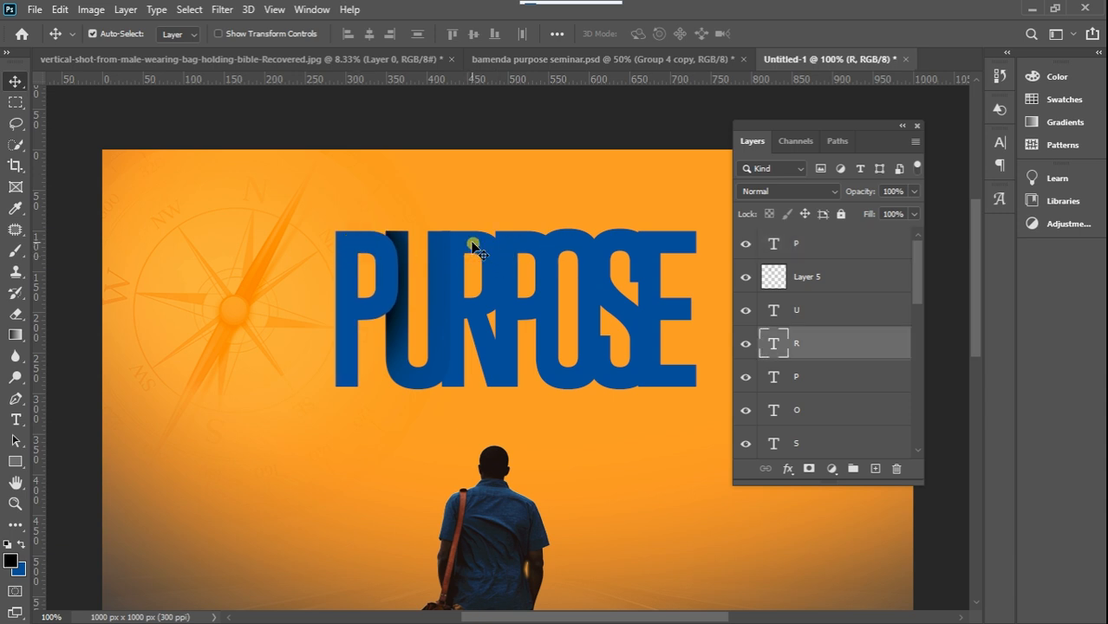
pyautogui.click(876, 469)
pyautogui.click(878, 472)
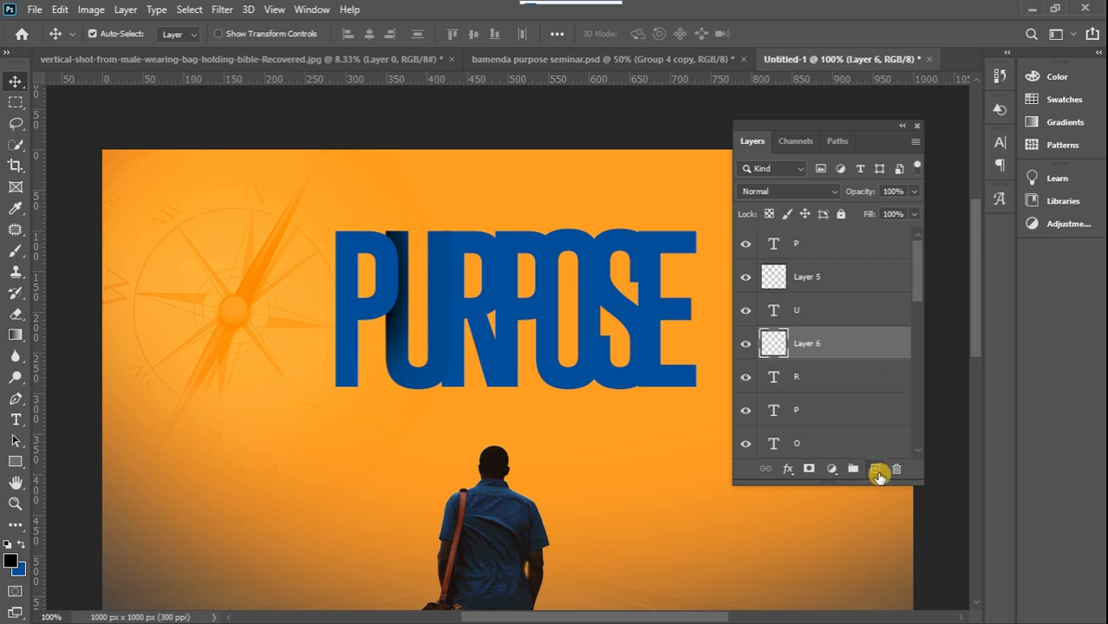
pyautogui.keyDown('ctrl'); pyautogui.click(777, 378); pyautogui.keyUp('ctrl')
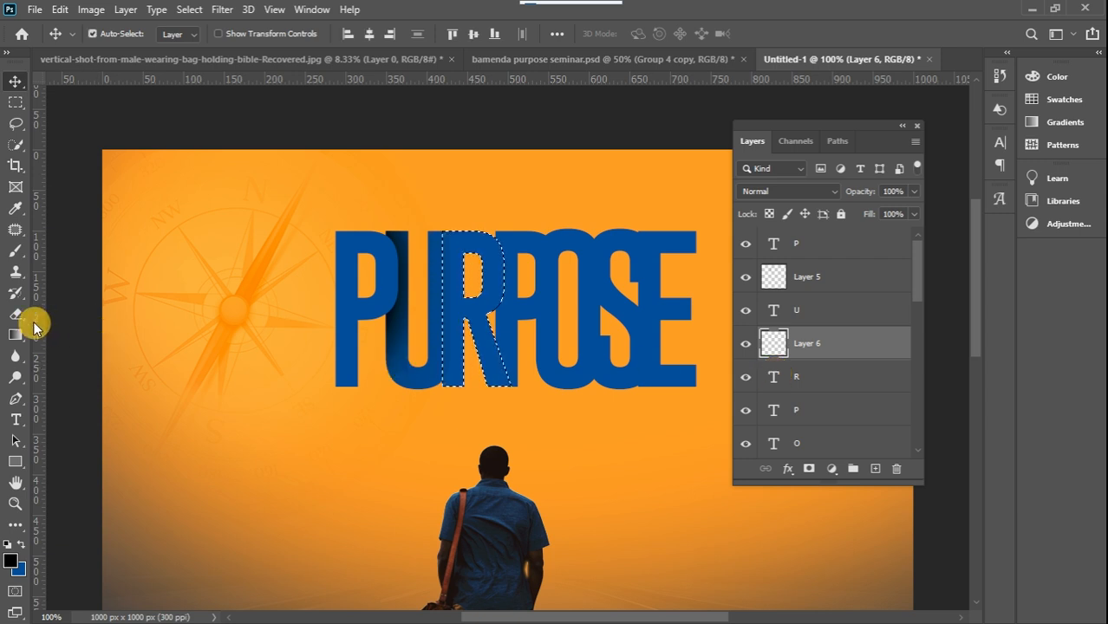
pyautogui.click(15, 253)
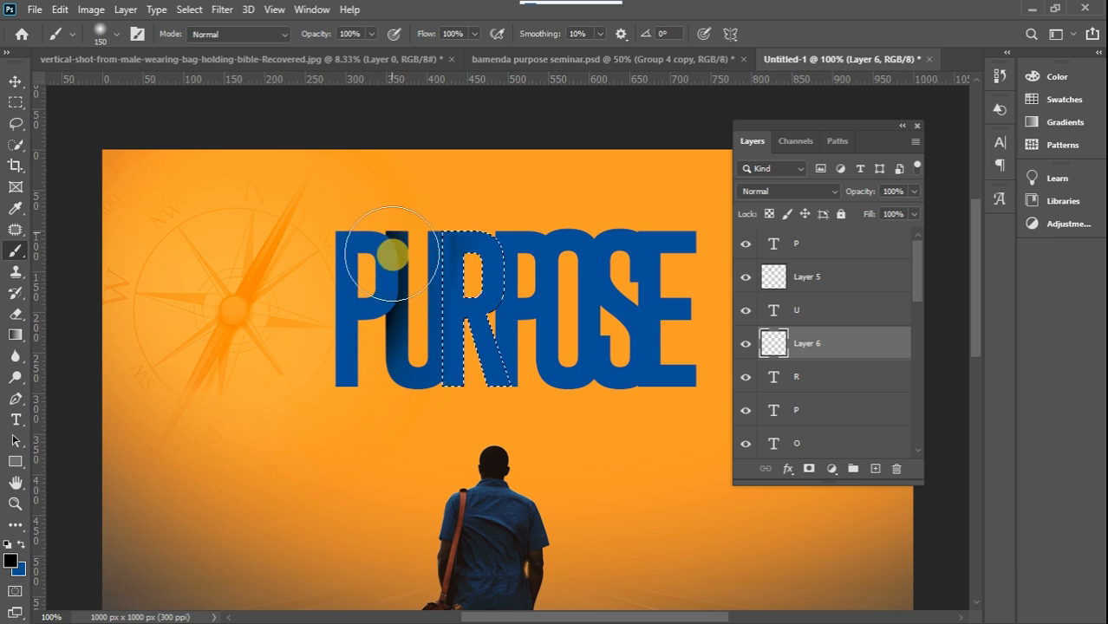
pyautogui.moveTo(395, 235)
pyautogui.mouseDown()
pyautogui.moveTo(387, 313)
pyautogui.moveTo(396, 268)
pyautogui.moveTo(395, 303)
pyautogui.moveTo(383, 374)
pyautogui.moveTo(391, 234)
pyautogui.mouseUp()
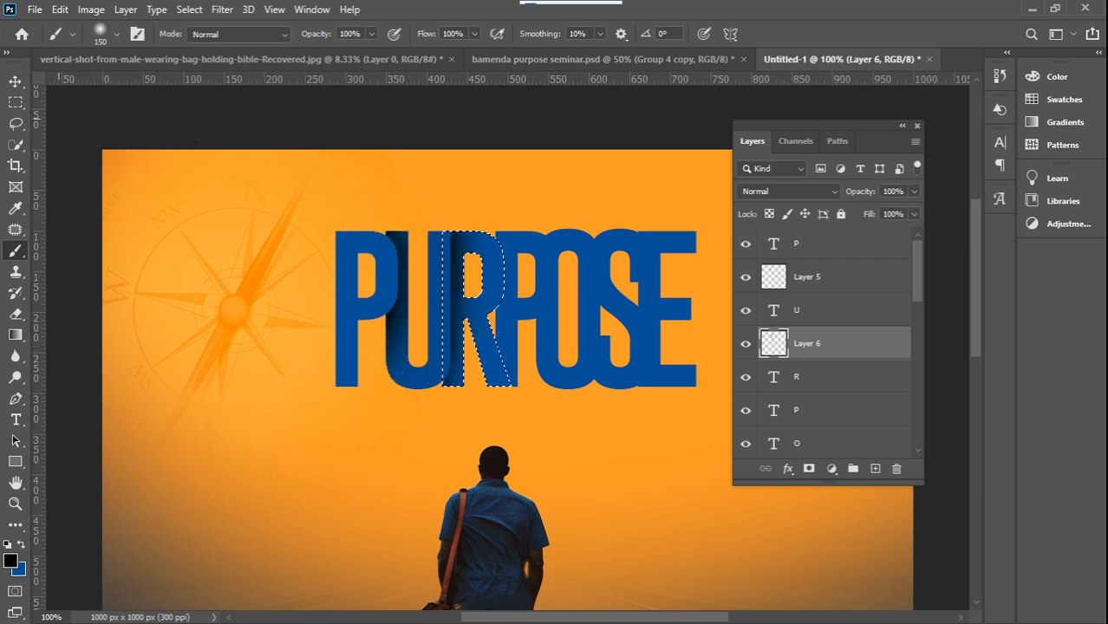
pyautogui.click(17, 104)
pyautogui.click(265, 149)
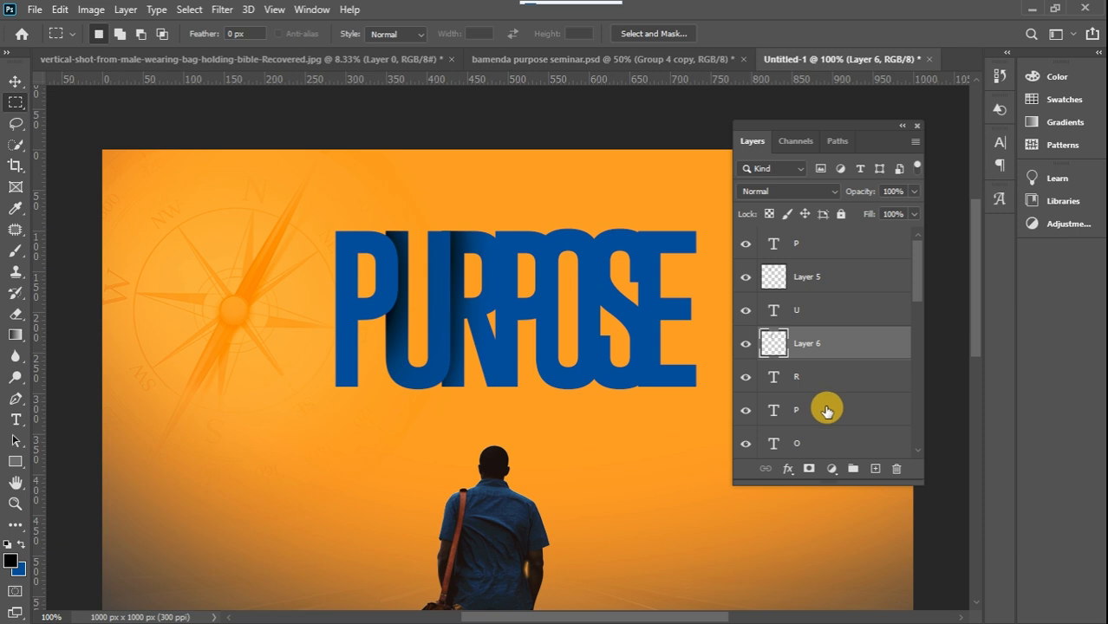
# Shade the second P's left edge beside the R in soft black on a new layer above it, confined to the letter's outline
pyautogui.click(826, 411)
pyautogui.click(792, 419)
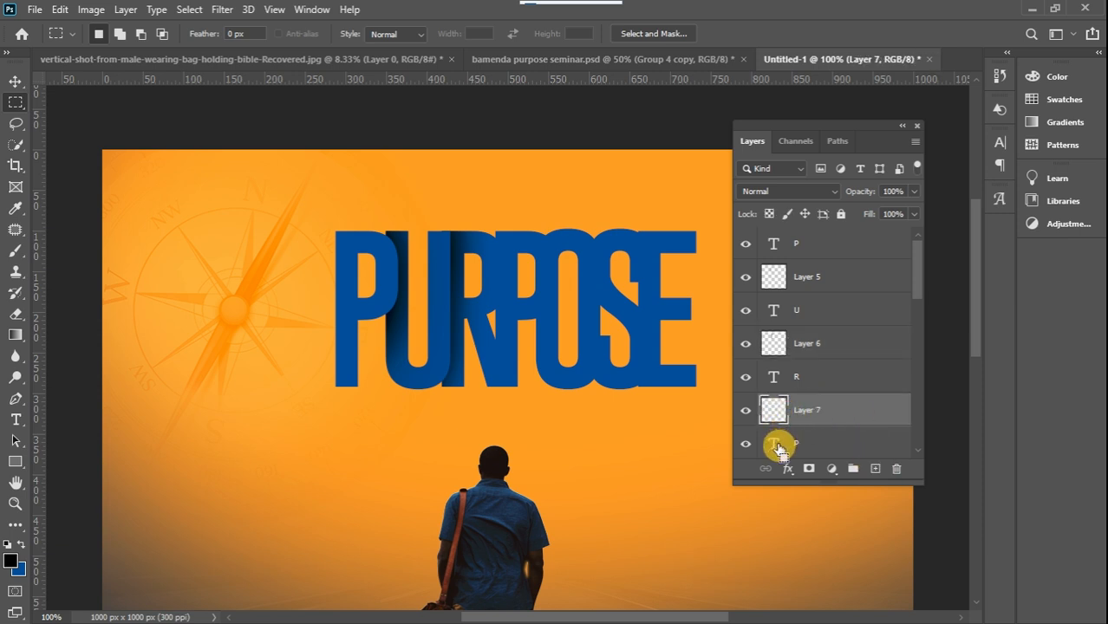
pyautogui.click(16, 251)
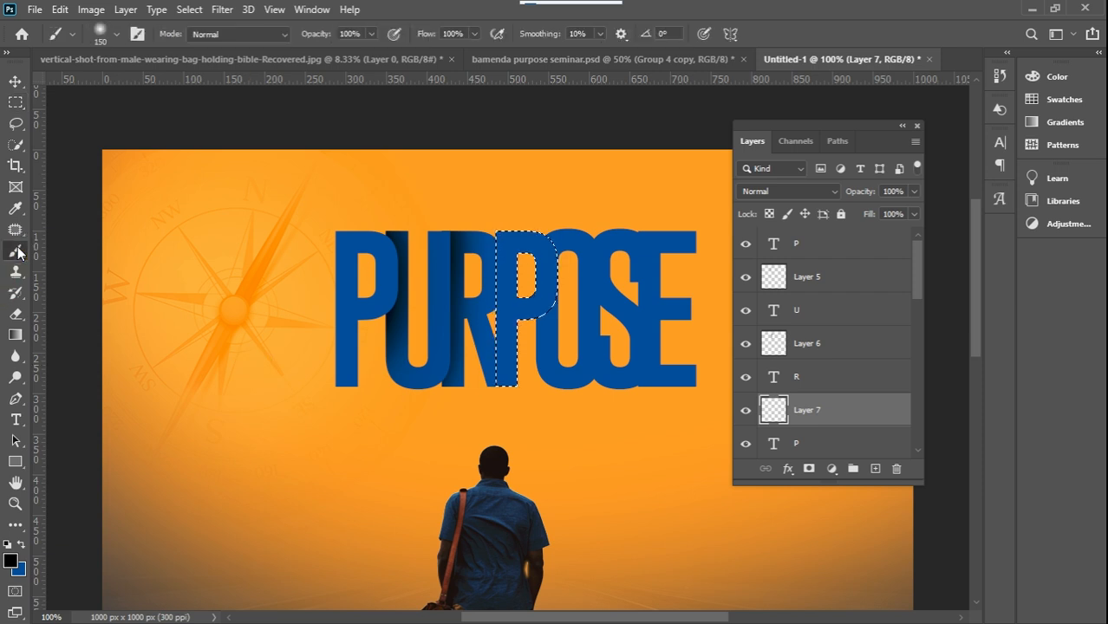
pyautogui.moveTo(458, 234)
pyautogui.mouseDown()
pyautogui.moveTo(450, 269)
pyautogui.moveTo(446, 248)
pyautogui.moveTo(438, 396)
pyautogui.mouseUp()
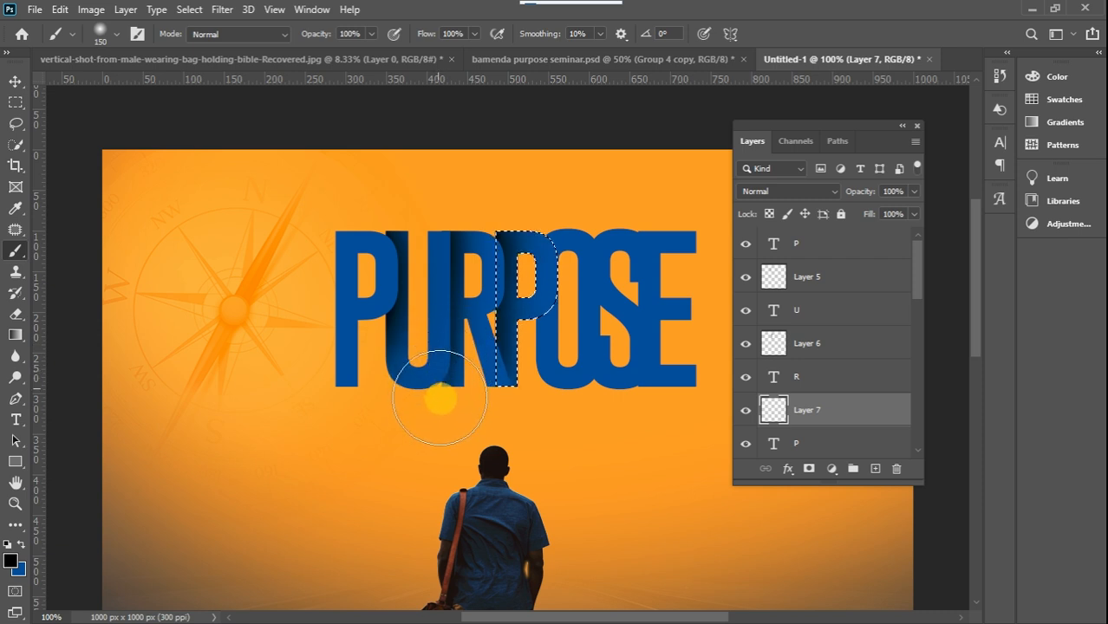
pyautogui.click(16, 103)
pyautogui.click(312, 173)
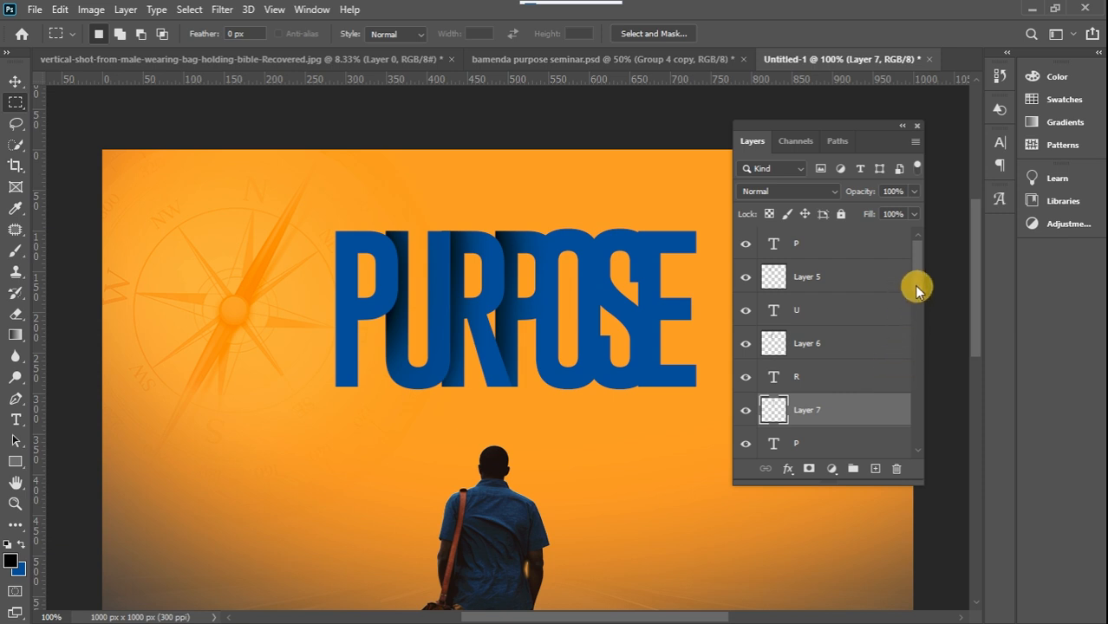
# Shade the O's left edge beside the second P in soft black on a new layer above it, confined to the letter's outline
pyautogui.scroll(-5, 914, 291)
pyautogui.click(815, 328)
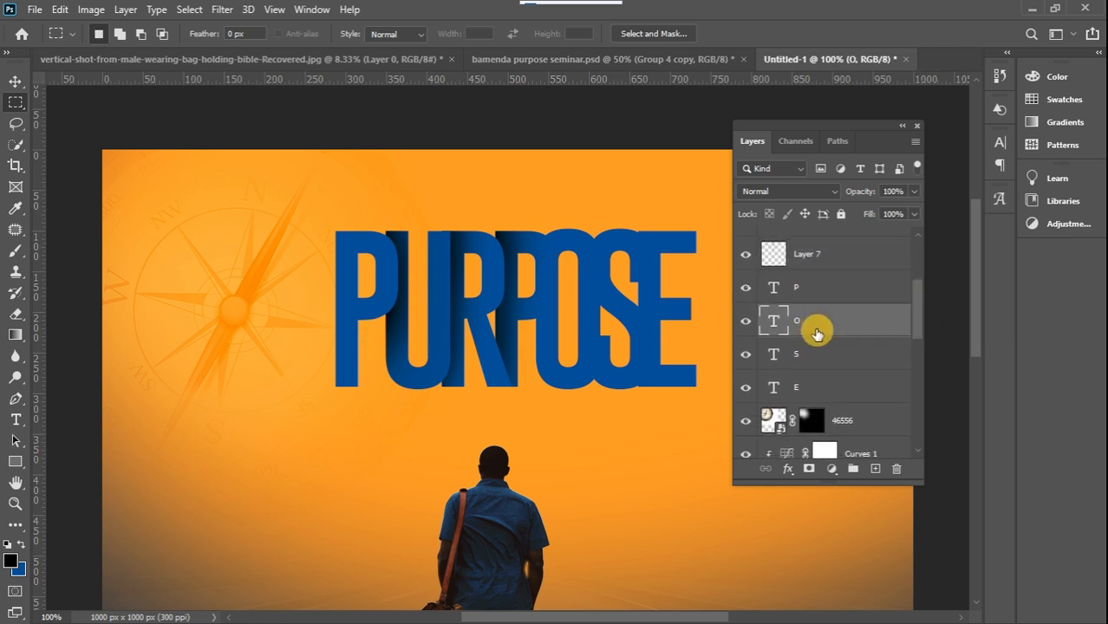
pyautogui.click(876, 470)
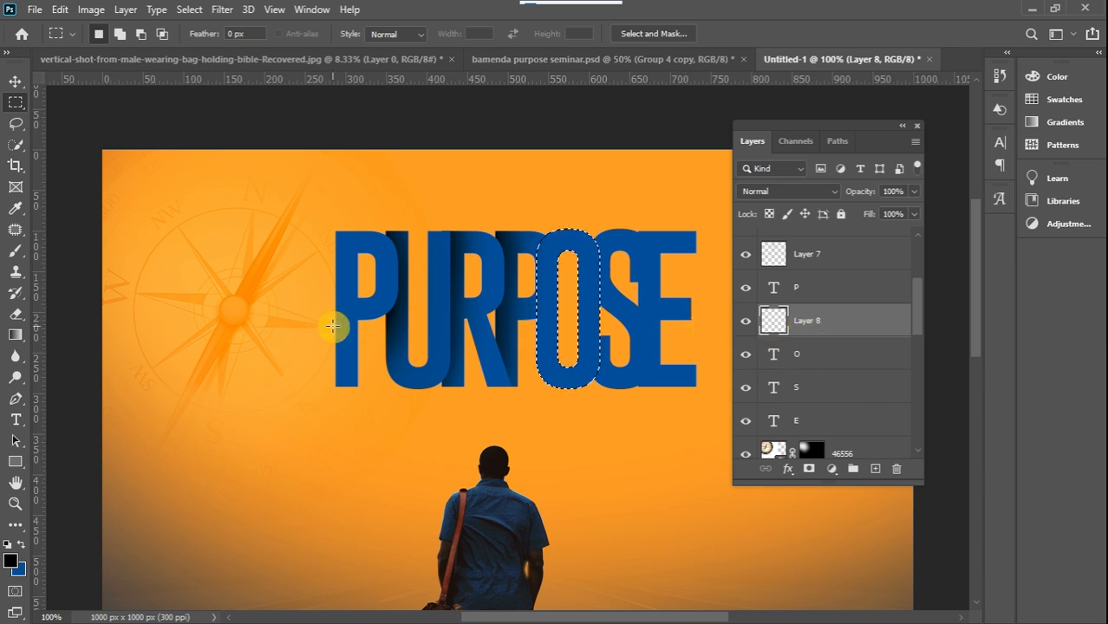
pyautogui.click(15, 251)
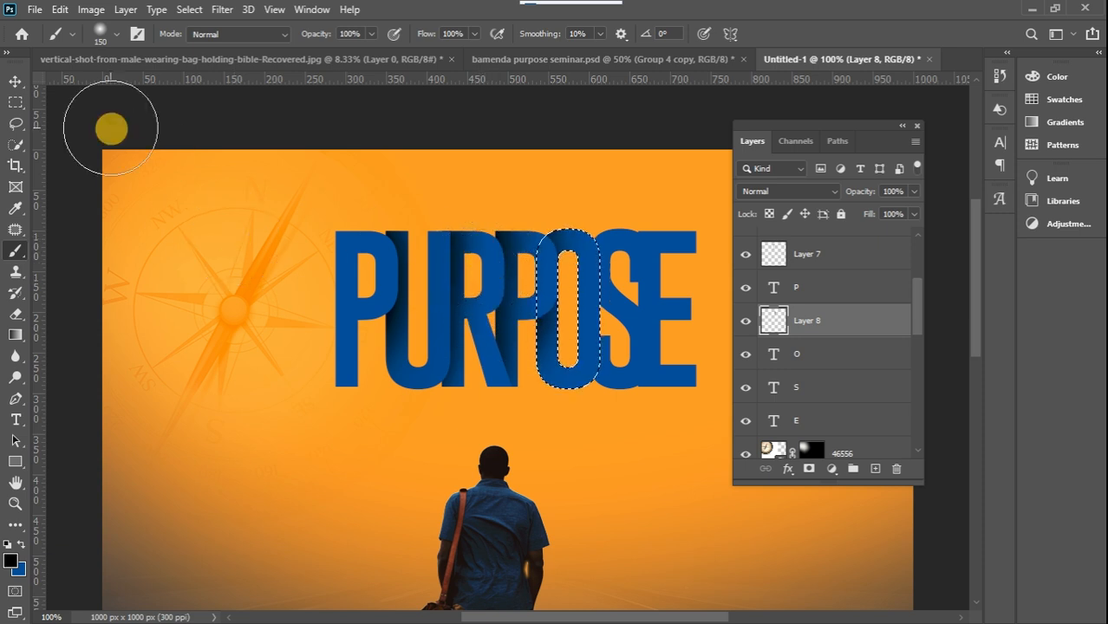
pyautogui.click(16, 102)
pyautogui.click(288, 160)
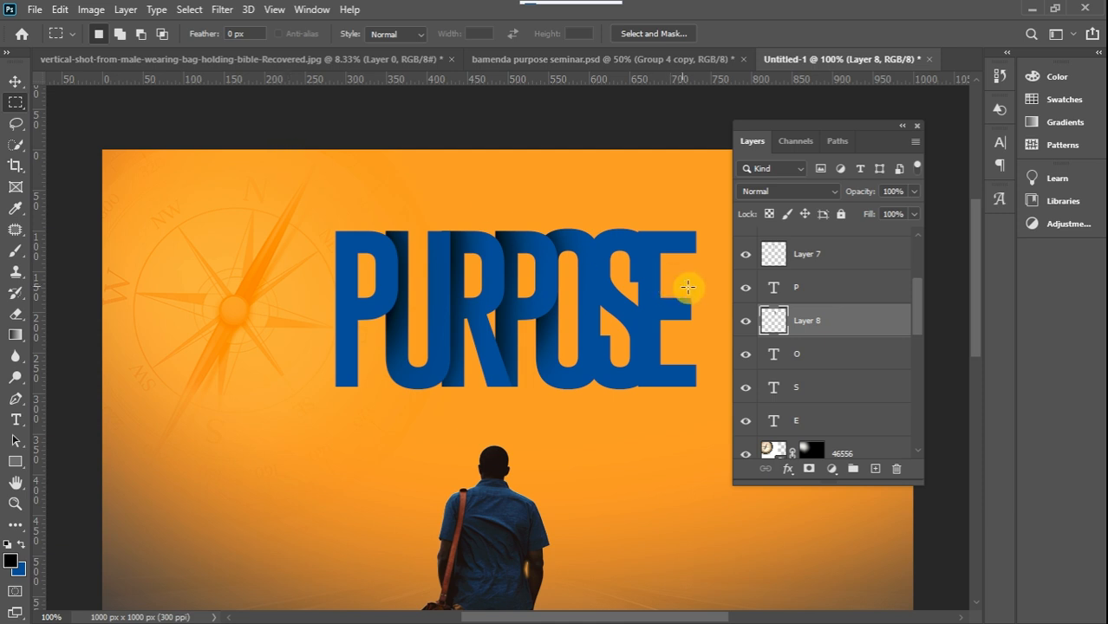
# Nudge the O together with its shadow layer slightly right so it overlaps more of the S
pyautogui.keyDown('ctrl'); pyautogui.click(852, 349); pyautogui.keyUp('ctrl')
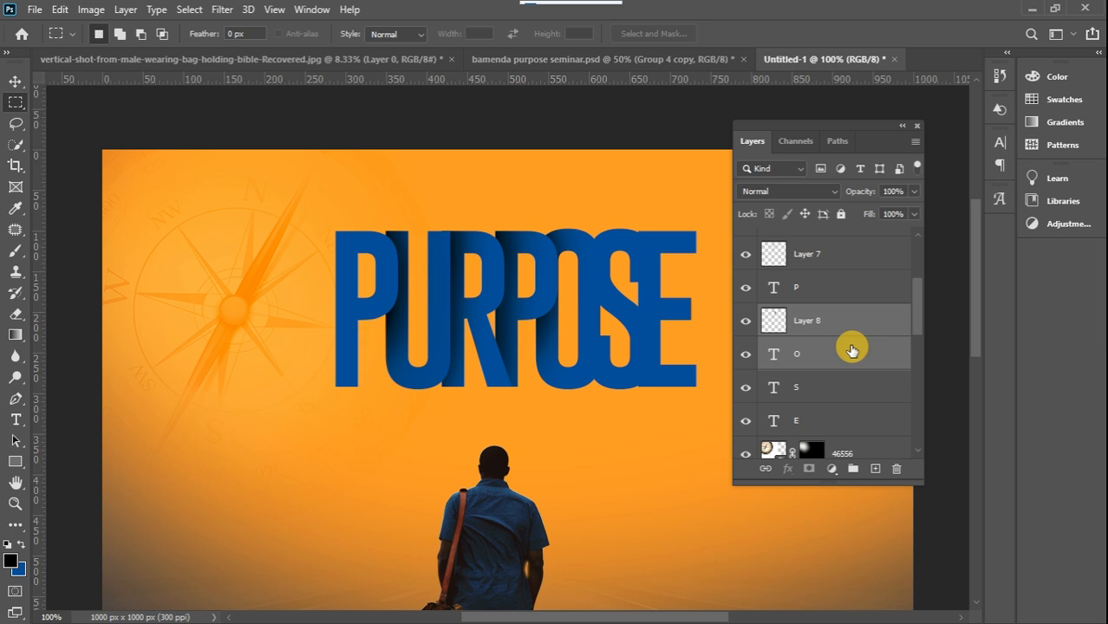
pyautogui.press('v')
pyautogui.press('Right')
pyautogui.press('Right')
pyautogui.press('Right')
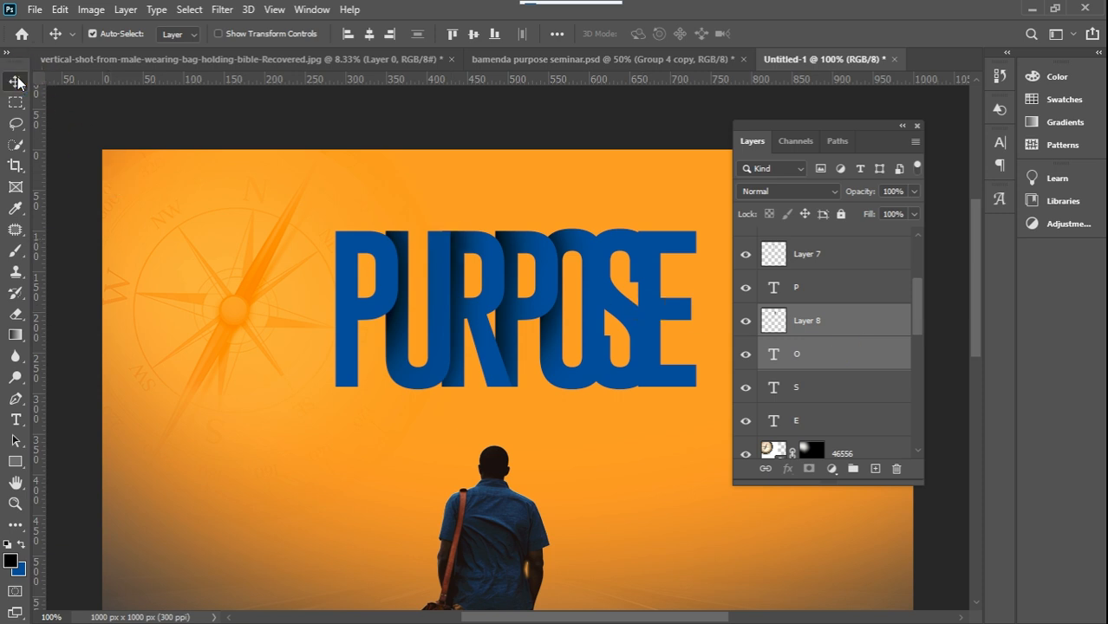
# Shade the S's left edge beside the O in soft black on a new layer above it, confined to the letter's outline
pyautogui.click(822, 386)
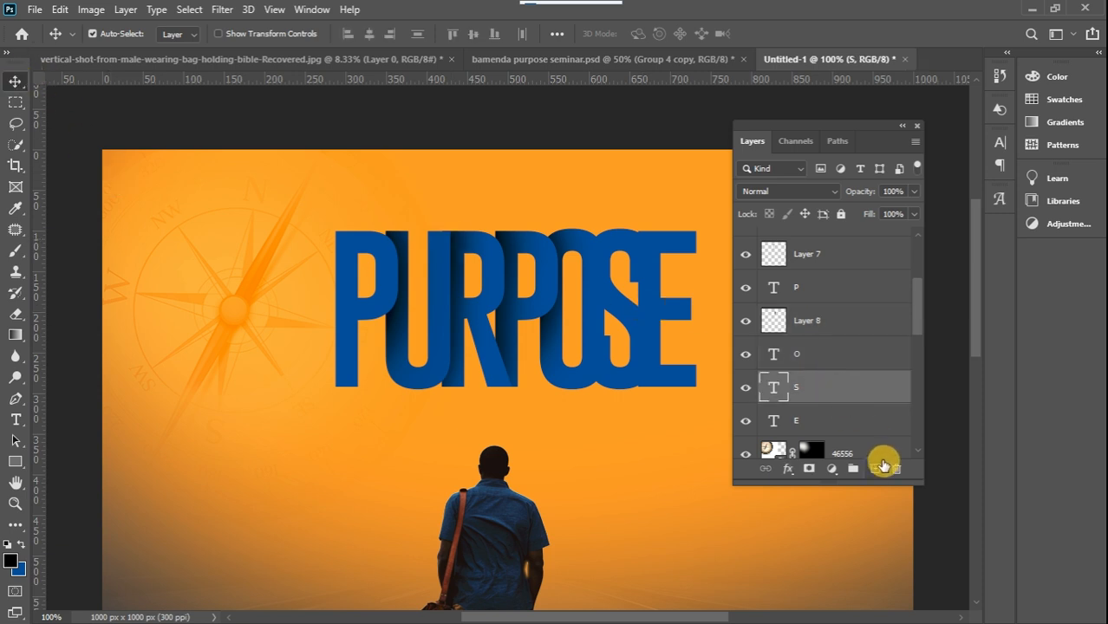
pyautogui.click(877, 469)
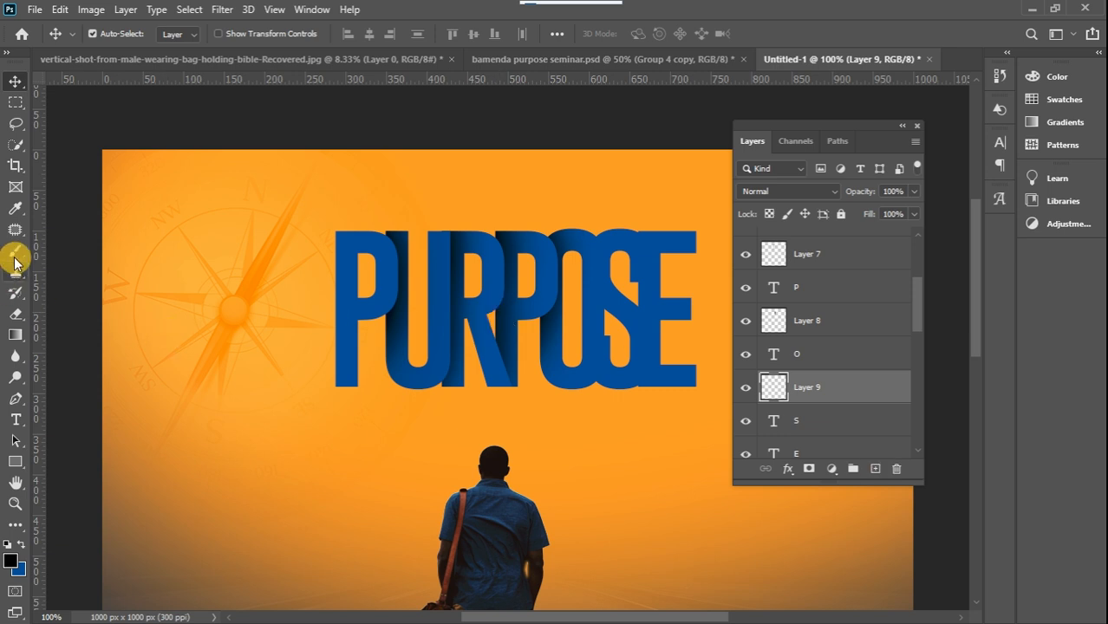
pyautogui.keyDown('ctrl'); pyautogui.click(775, 423); pyautogui.keyUp('ctrl')
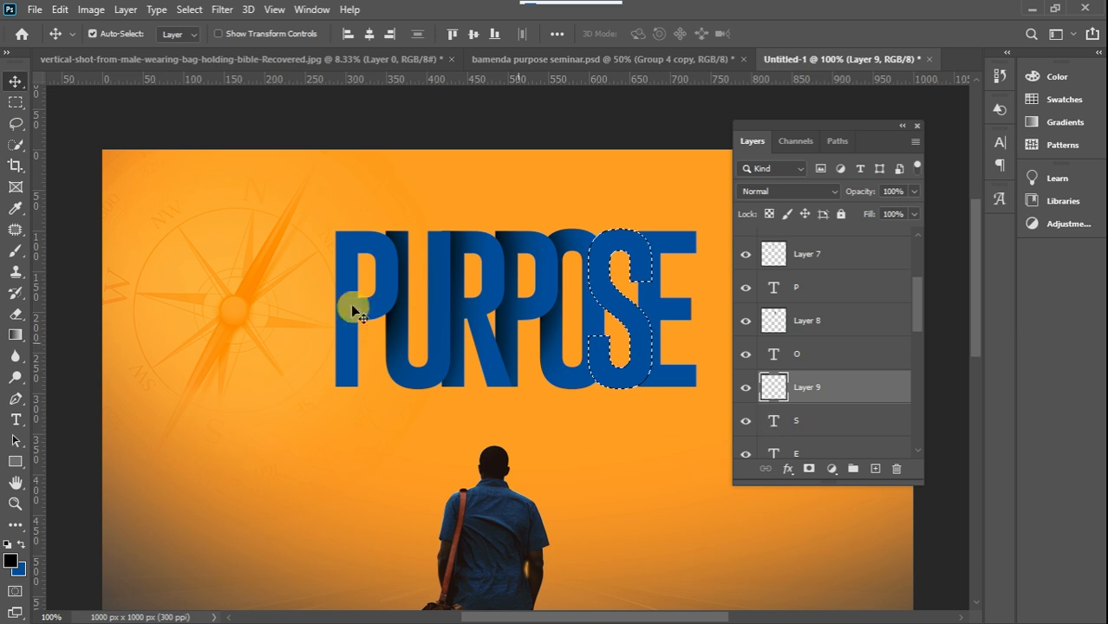
pyautogui.click(16, 253)
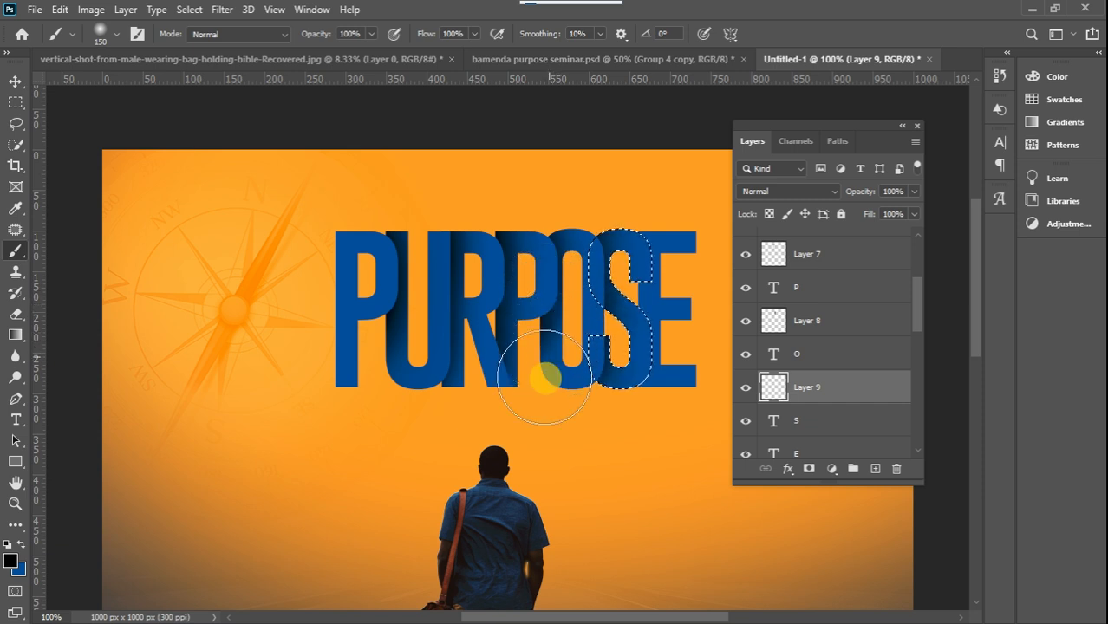
pyautogui.click(16, 101)
pyautogui.click(328, 200)
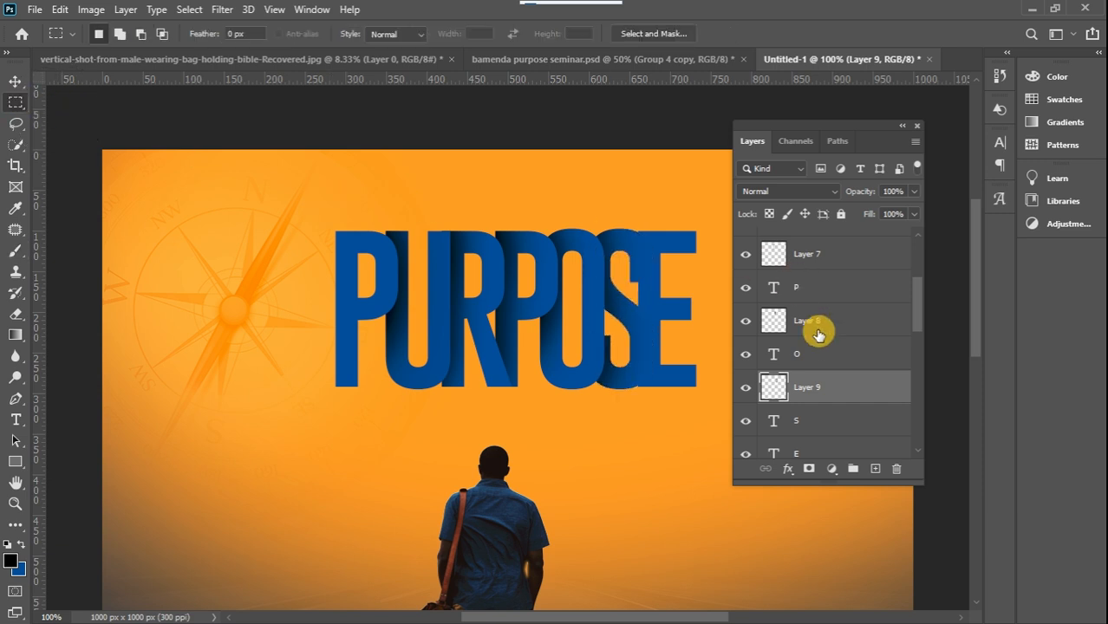
# Shade the E's left edge beside the S in soft black on a new layer above it, confined to the letter's outline
pyautogui.scroll(-3, 921, 321)
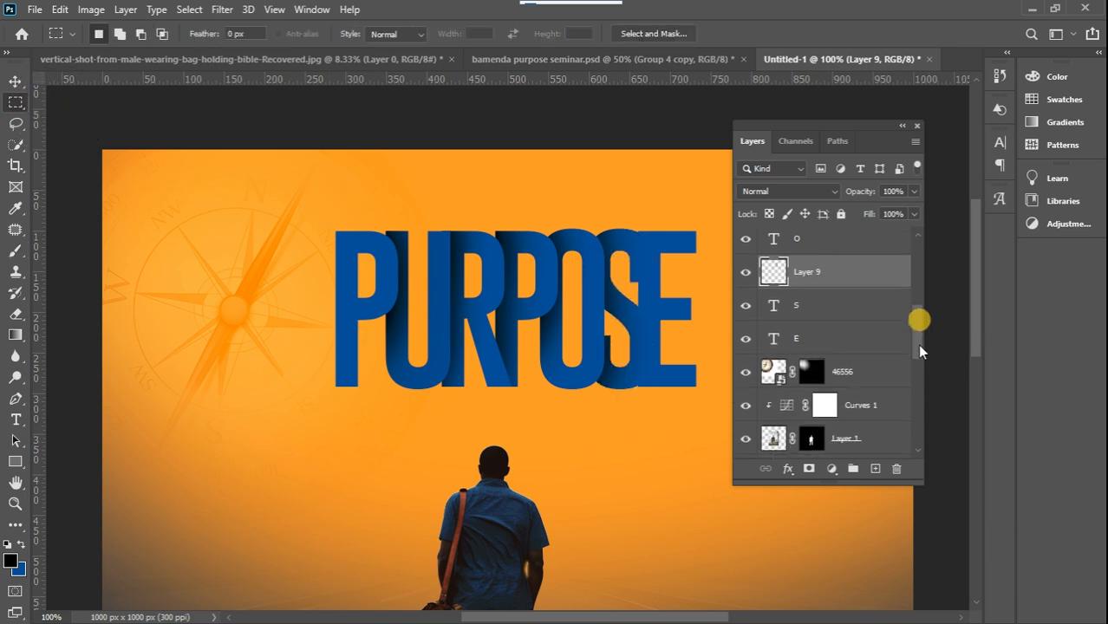
pyautogui.click(871, 338)
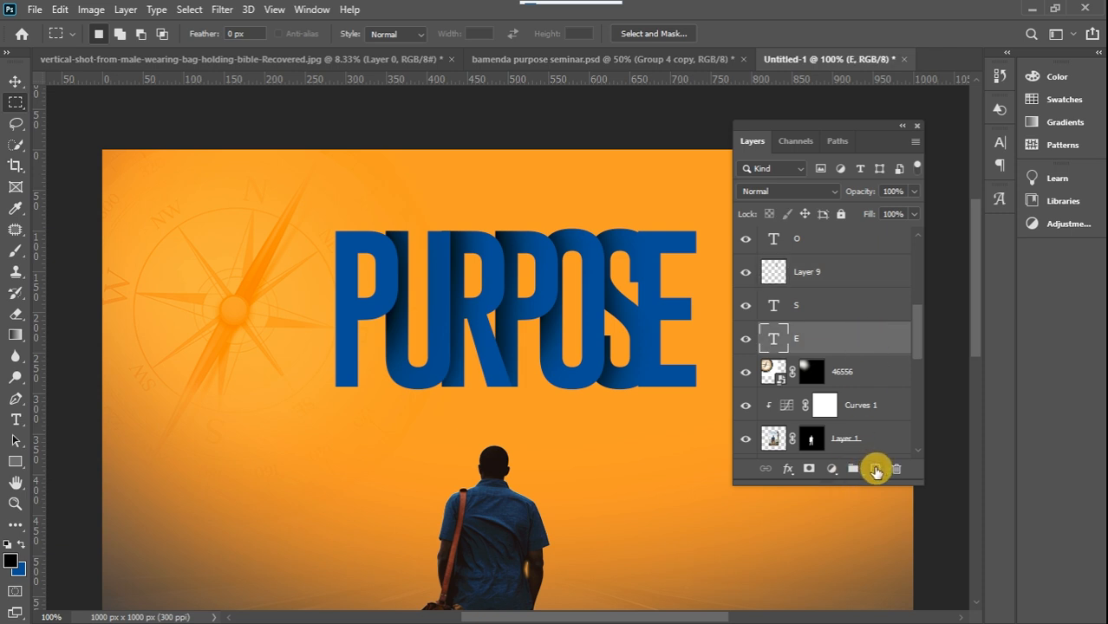
pyautogui.click(875, 469)
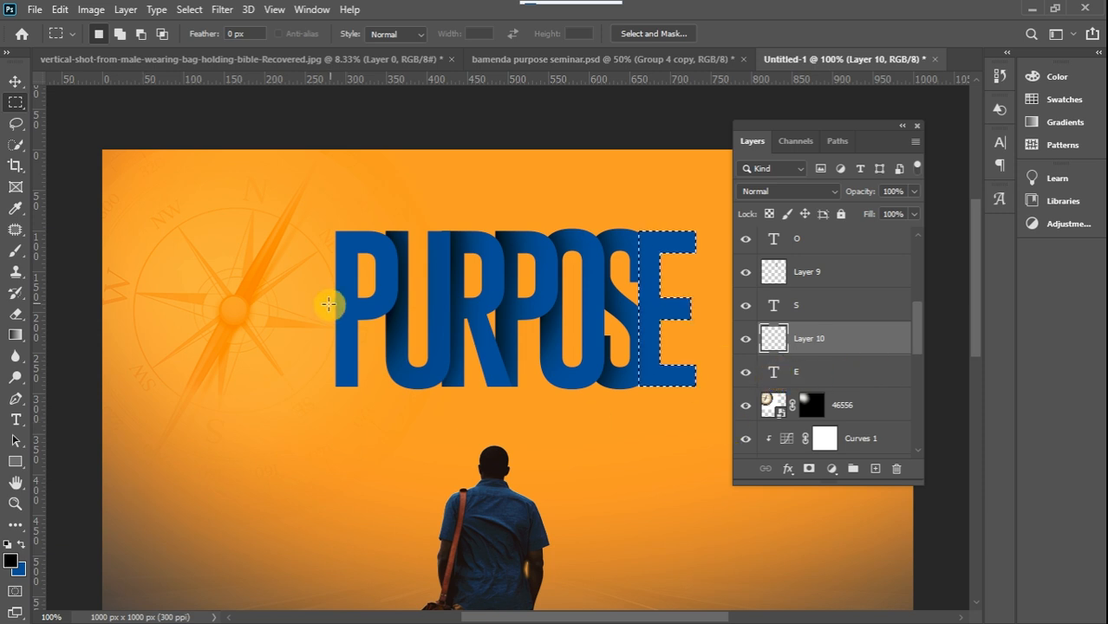
pyautogui.click(16, 248)
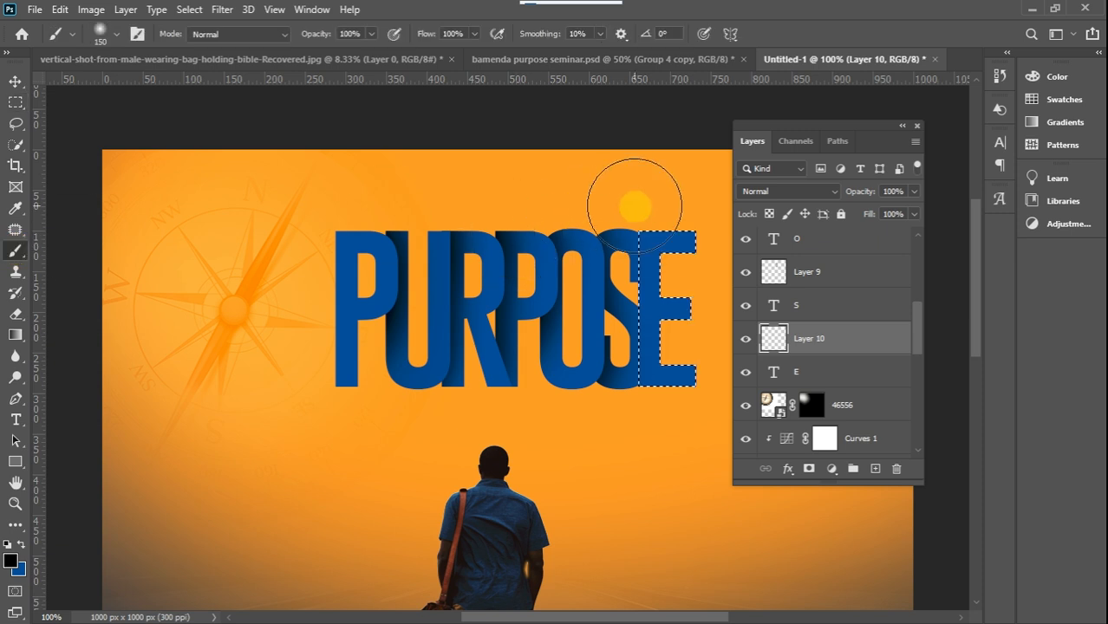
pyautogui.moveTo(596, 227)
pyautogui.mouseDown()
pyautogui.moveTo(600, 365)
pyautogui.moveTo(586, 334)
pyautogui.mouseUp()
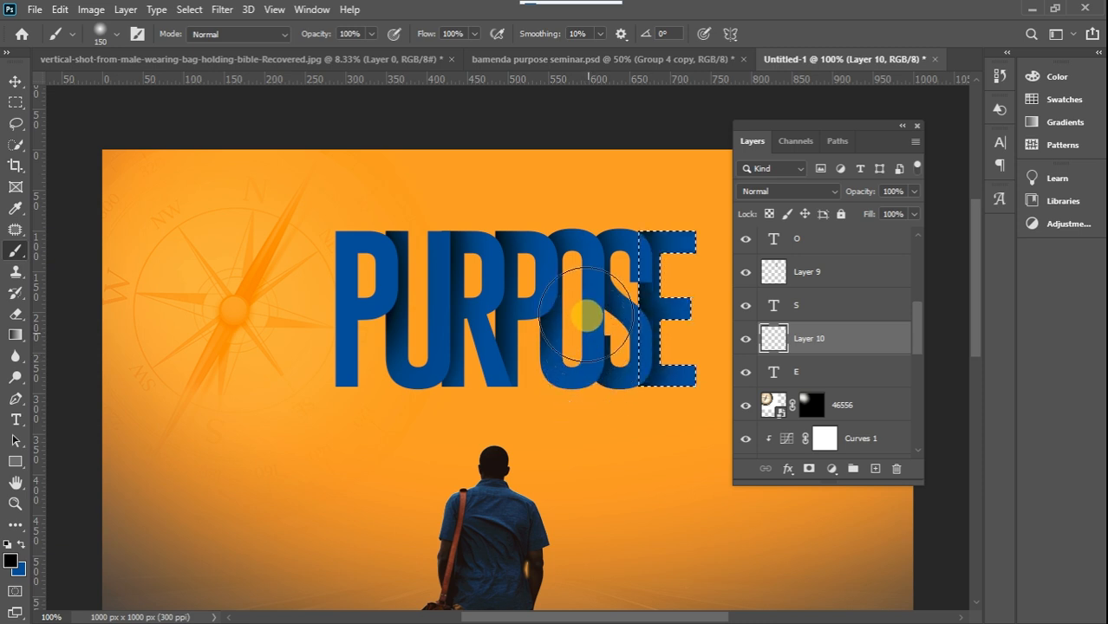
pyautogui.click(13, 102)
pyautogui.click(358, 141)
pyautogui.click(671, 335)
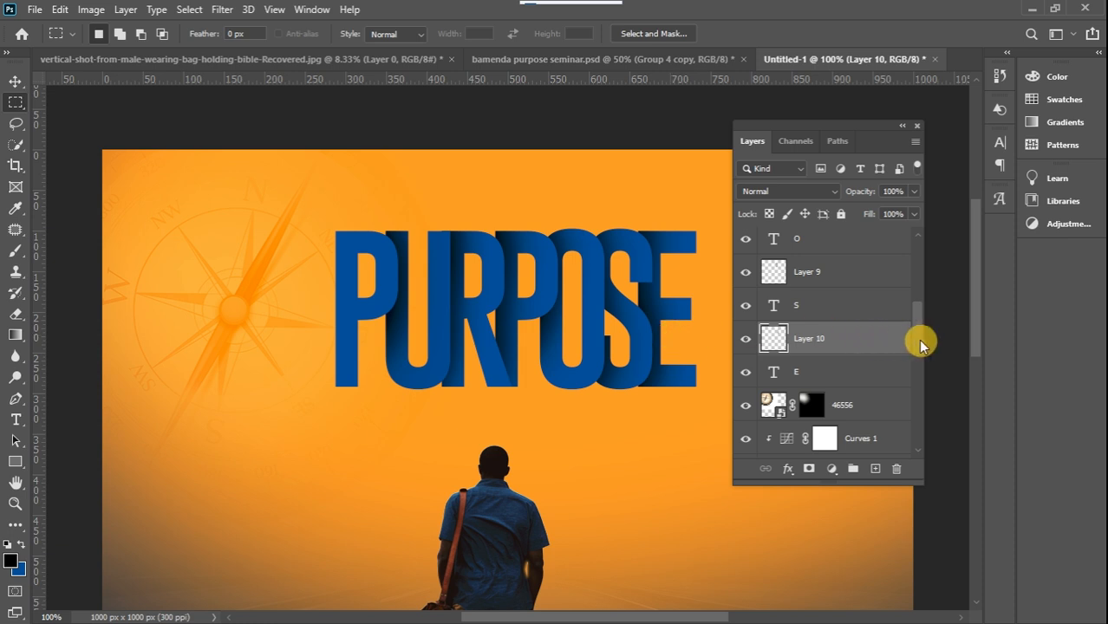
# Group all the PURPOSE letter layers with their shadow layers, from the first P down to the E, and name the group purpose
pyautogui.moveTo(917, 331)
pyautogui.mouseDown()
pyautogui.moveTo(922, 373)
pyautogui.moveTo(917, 332)
pyautogui.mouseUp()
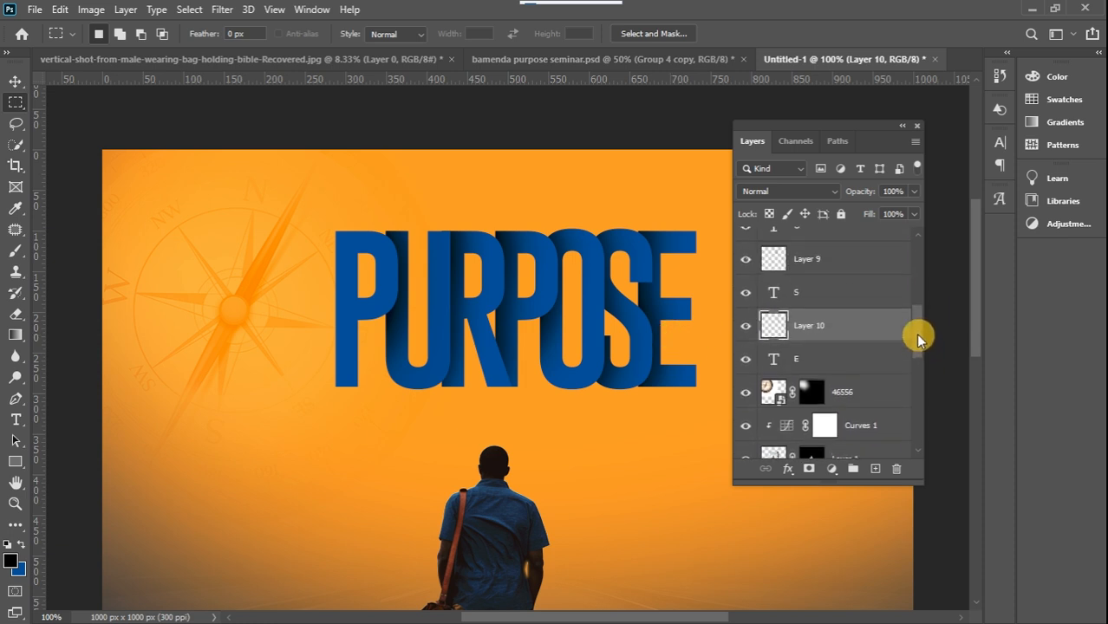
pyautogui.click(875, 357)
pyautogui.moveTo(916, 321); pyautogui.dragTo(922, 254)
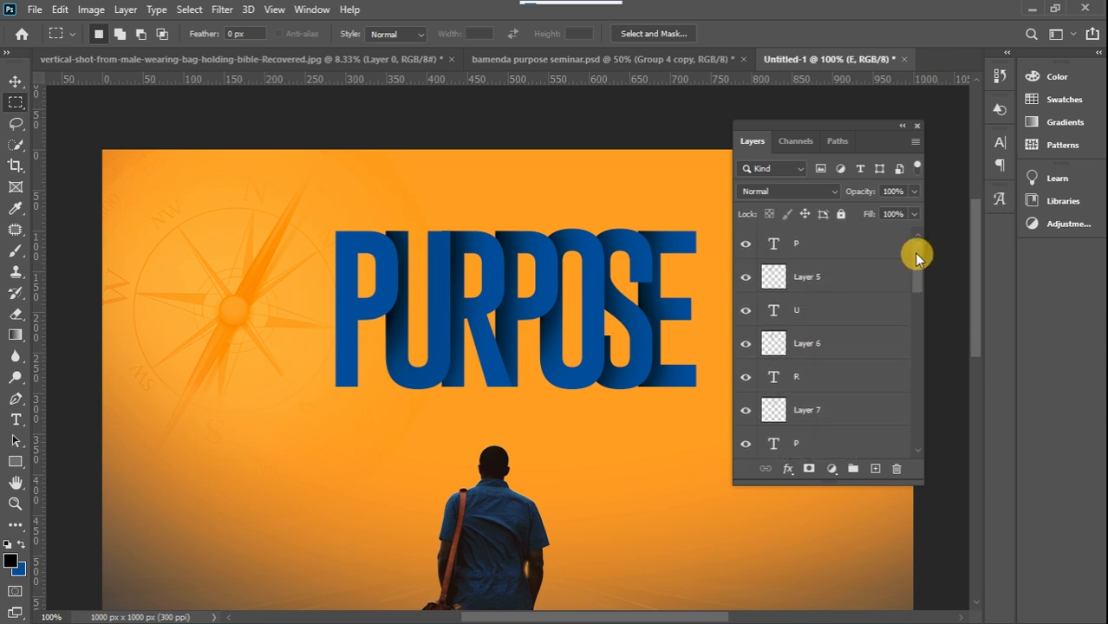
pyautogui.keyDown('shift'); pyautogui.click(880, 250); pyautogui.keyUp('shift')
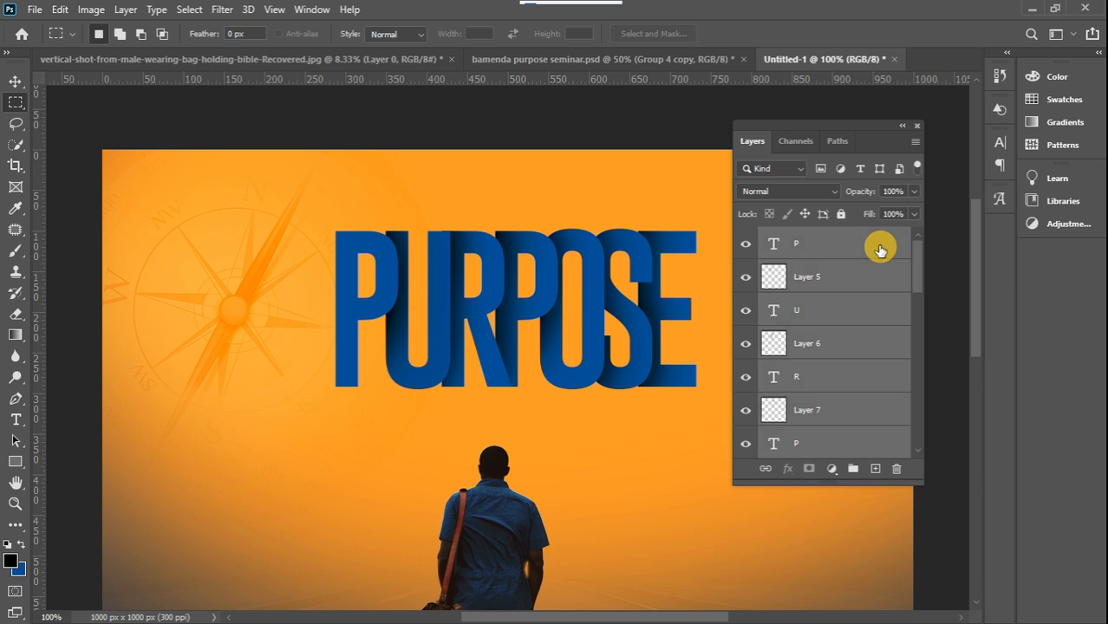
pyautogui.click(882, 252)
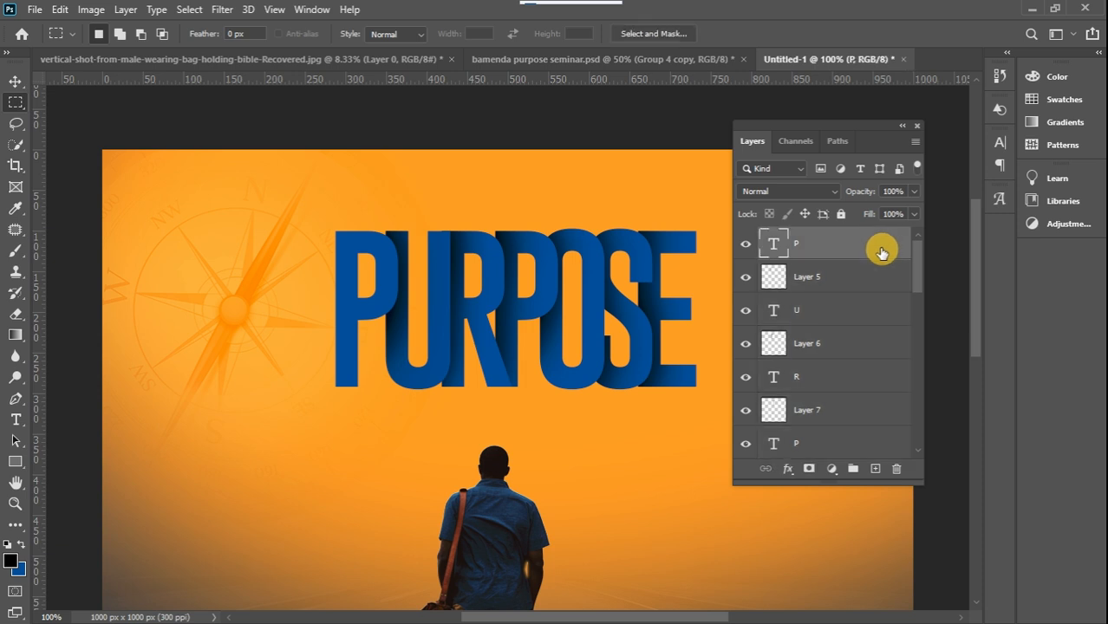
pyautogui.moveTo(914, 266); pyautogui.dragTo(915, 338)
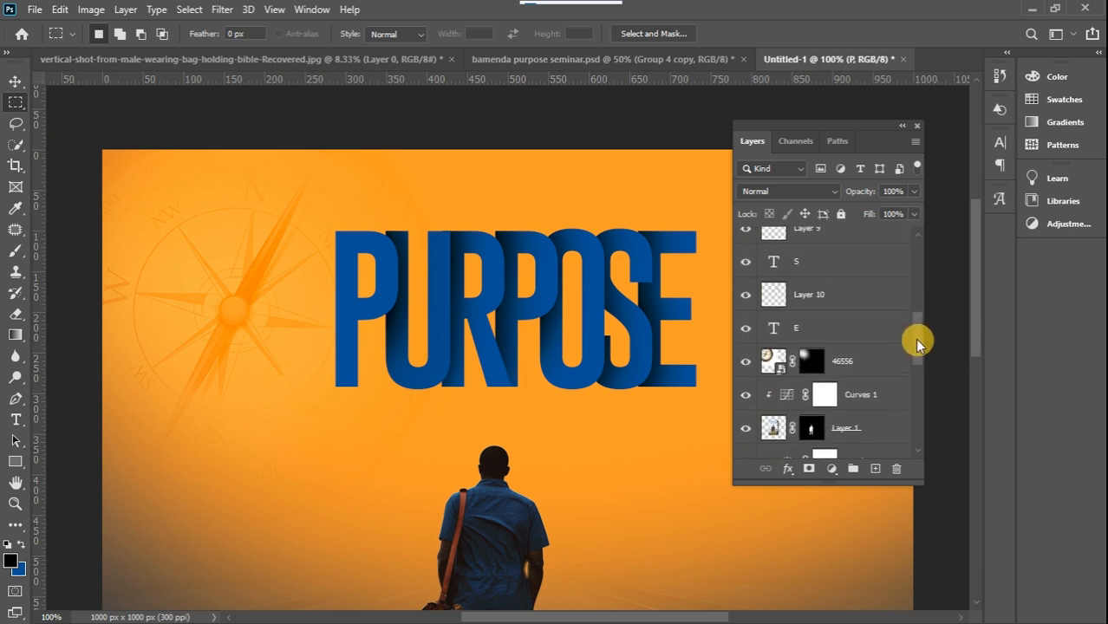
pyautogui.keyDown('shift'); pyautogui.click(859, 330); pyautogui.keyUp('shift')
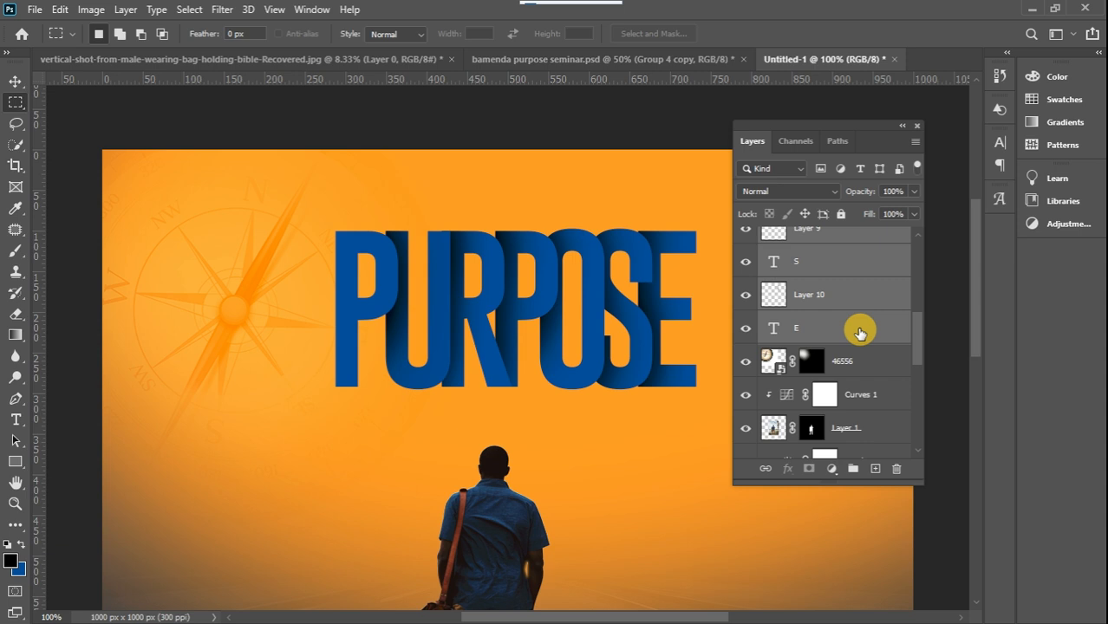
pyautogui.click(853, 469)
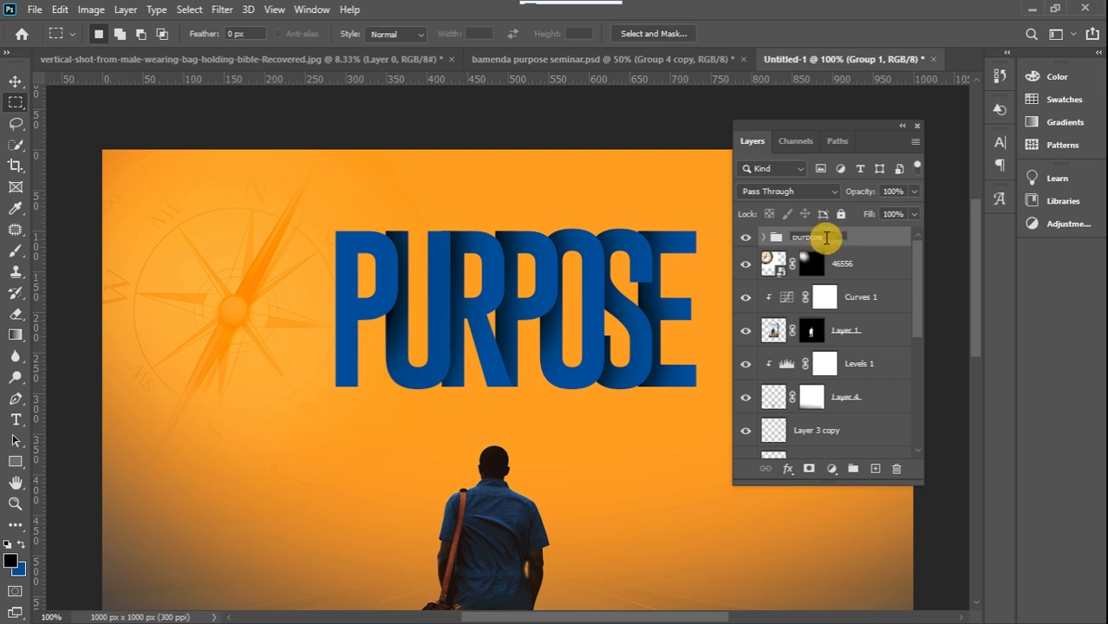
pyautogui.click(874, 243)
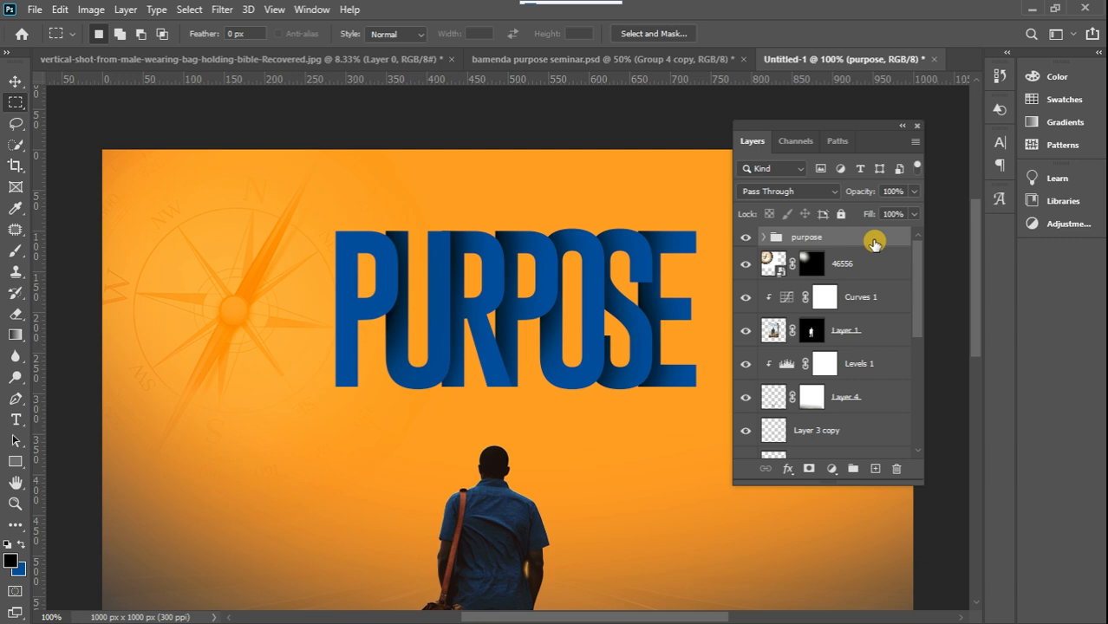
# Add a black Multiply drop shadow to the purpose group with 64% opacity, 7 px distance, 7% spread and 10 px size
pyautogui.doubleClick(874, 245)
pyautogui.moveTo(665, 184); pyautogui.dragTo(774, 153)
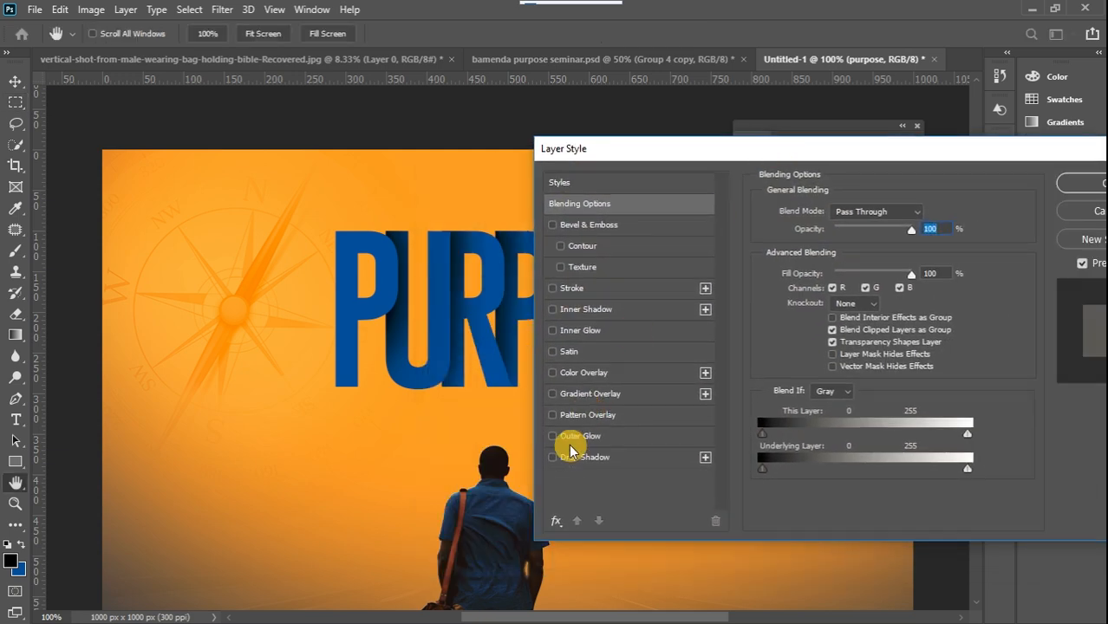
pyautogui.click(554, 458)
pyautogui.click(628, 460)
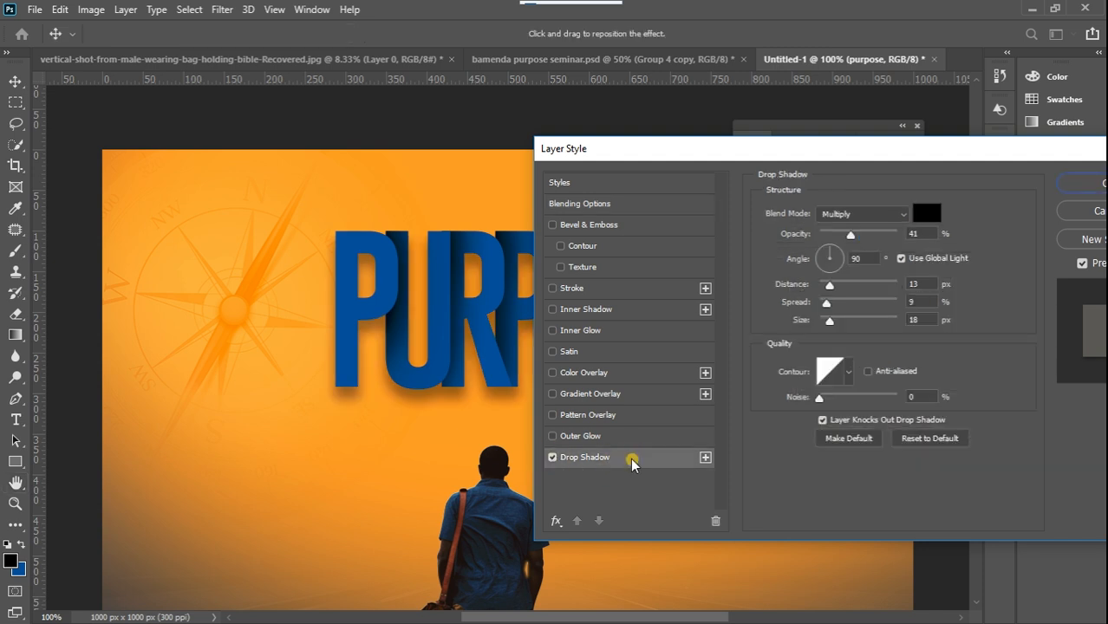
pyautogui.click(837, 286)
pyautogui.moveTo(830, 291); pyautogui.dragTo(830, 326)
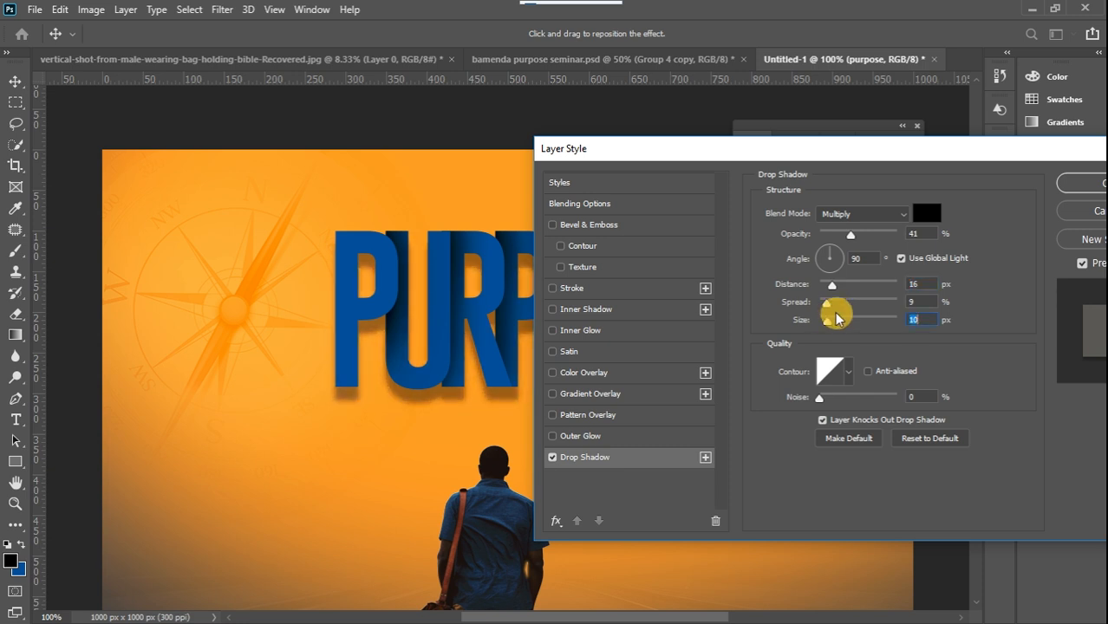
pyautogui.moveTo(833, 286); pyautogui.dragTo(827, 287)
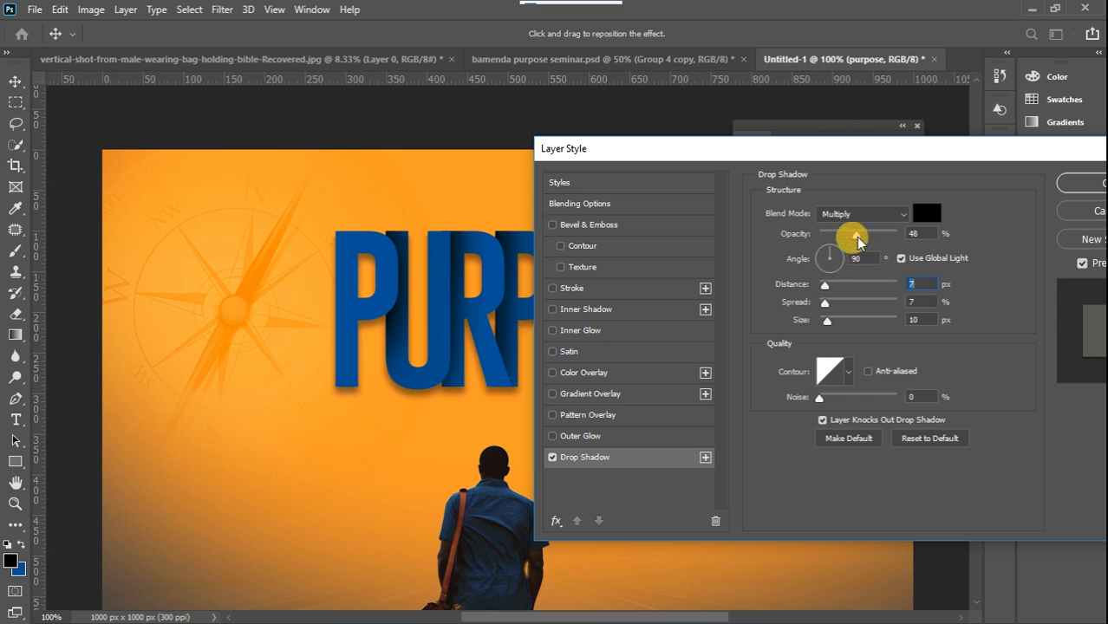
pyautogui.moveTo(858, 237); pyautogui.dragTo(863, 237)
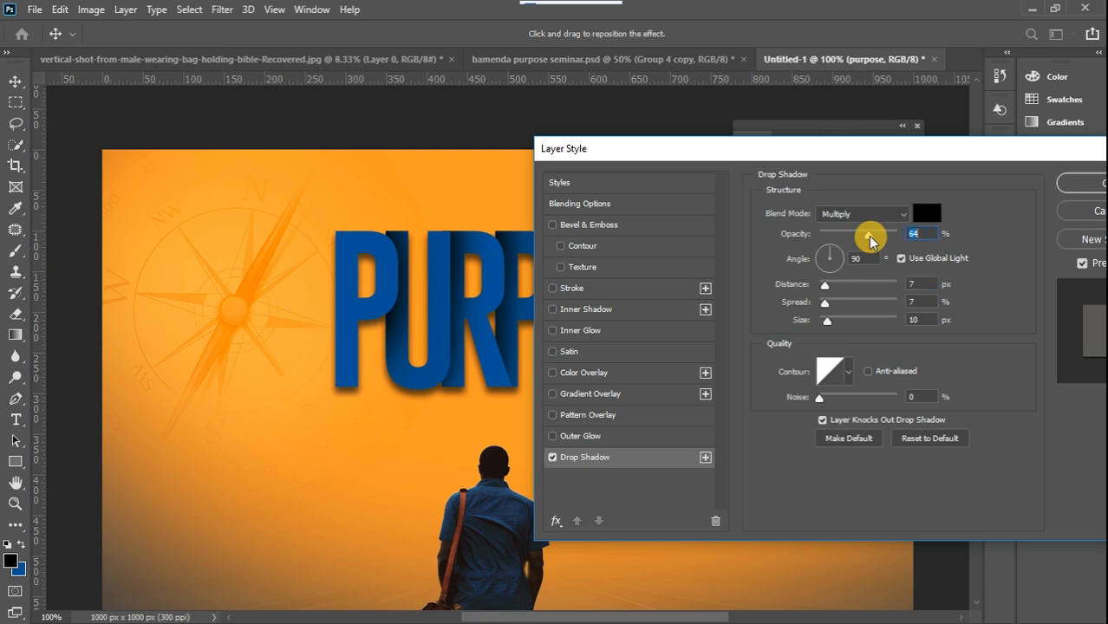
pyautogui.moveTo(1036, 150); pyautogui.dragTo(733, 461)
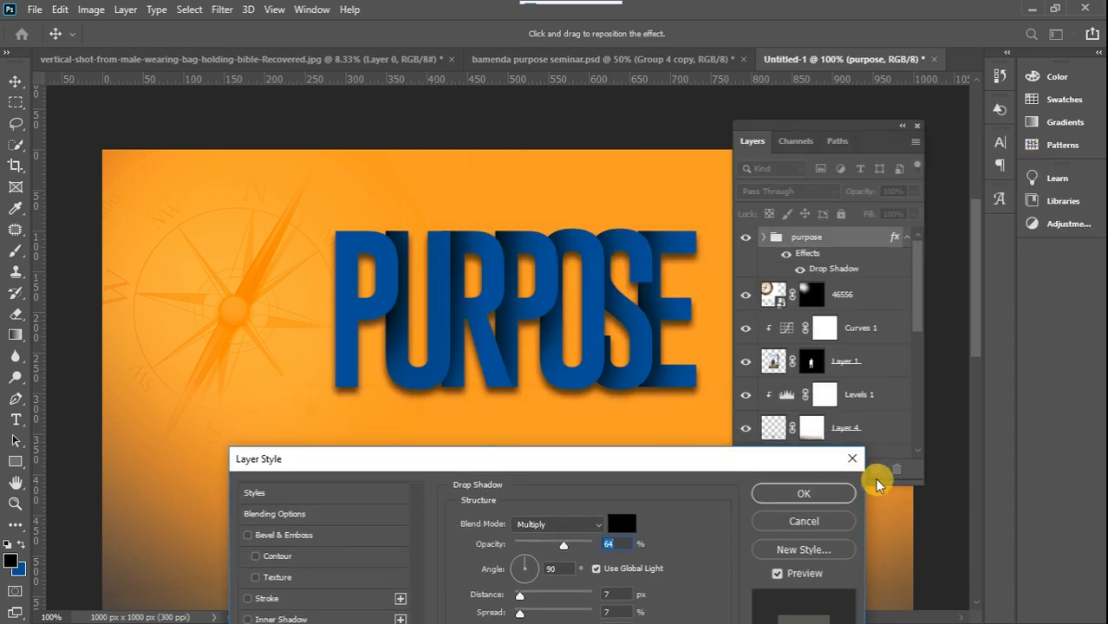
pyautogui.click(830, 493)
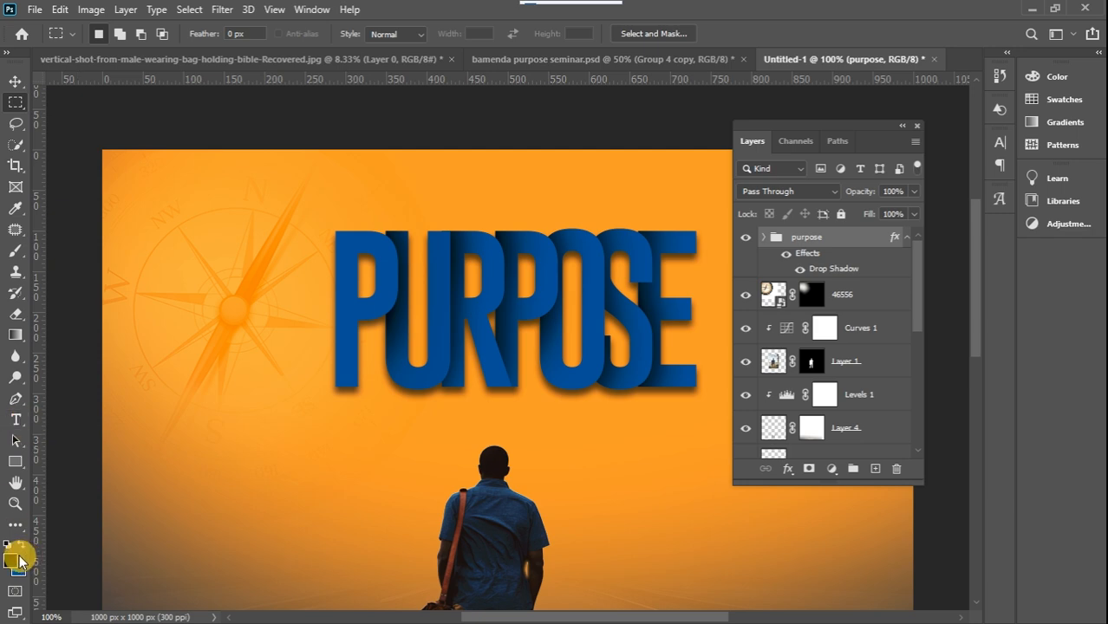
# Add the white text "seminar" in Gobold Lowplus at 48 pt over the lower part of the PURPOSE title
pyautogui.click(16, 420)
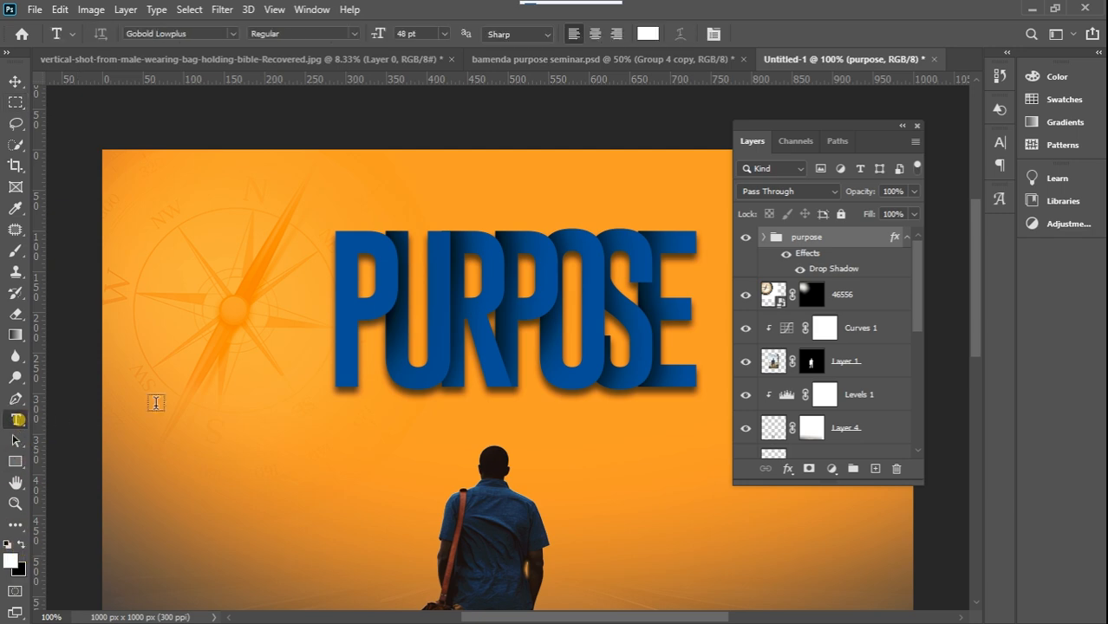
pyautogui.click(361, 478)
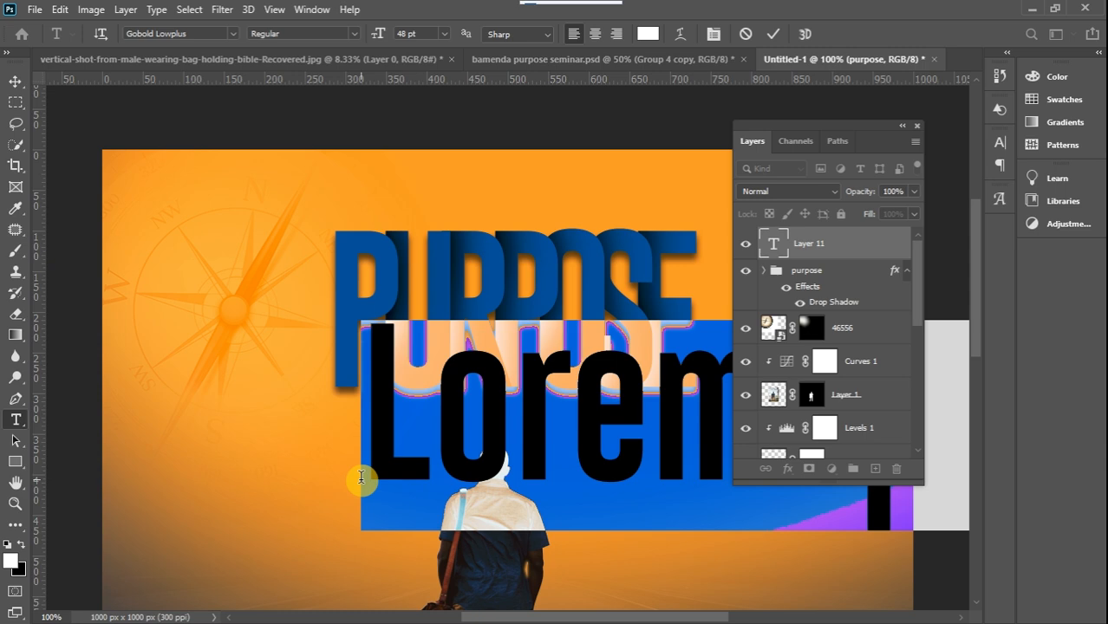
pyautogui.write('S')
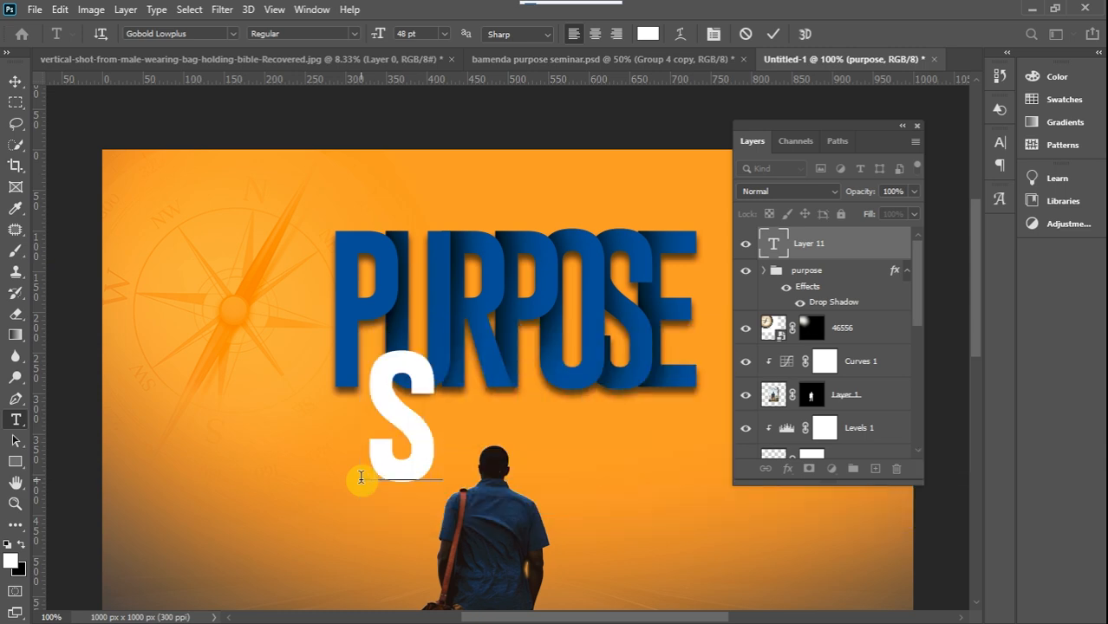
pyautogui.write('emina')
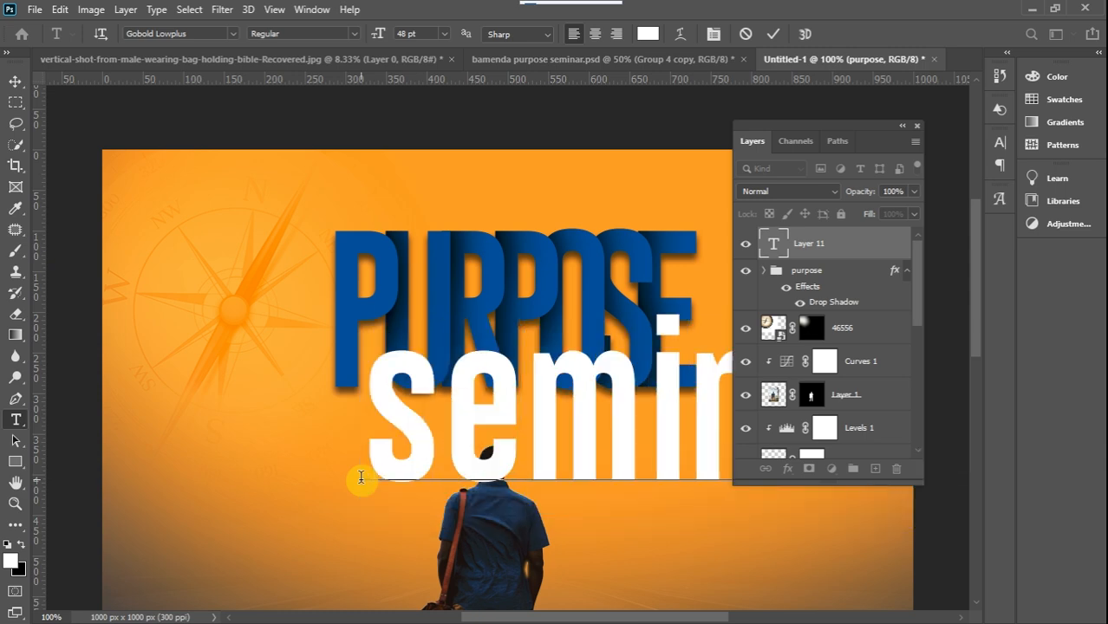
pyautogui.click(15, 81)
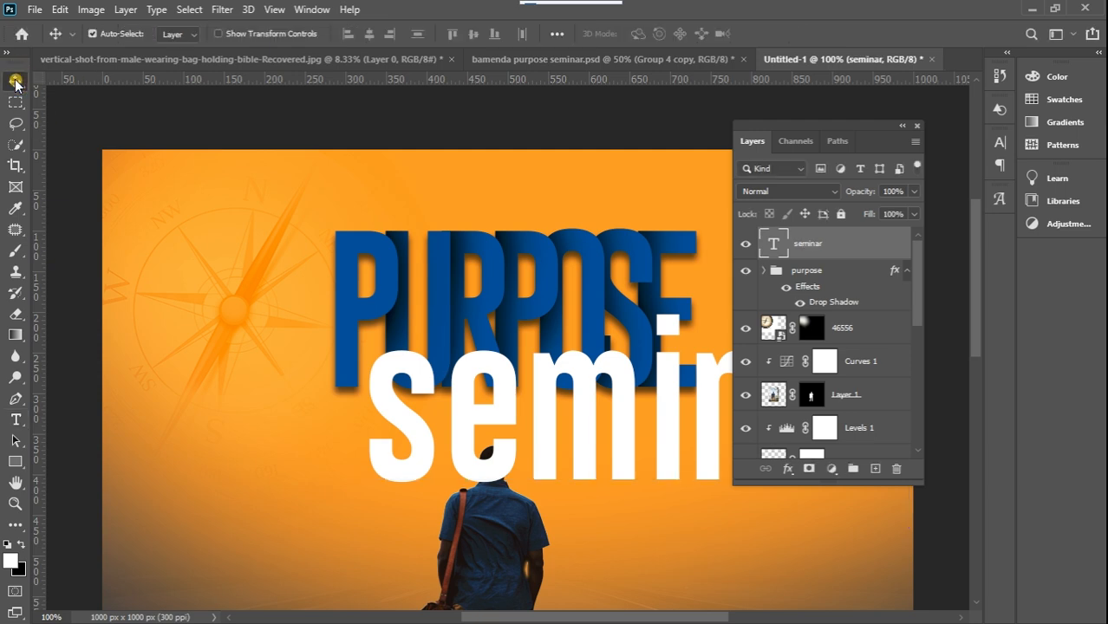
# Scale the "seminar" text to about 31.5% and place it overlapping the lower edge of PURPOSE, above the man's head
pyautogui.hotkey('ctrl', 't')
pyautogui.moveTo(361, 313); pyautogui.dragTo(711, 508)
pyautogui.moveTo(829, 512); pyautogui.dragTo(521, 410)
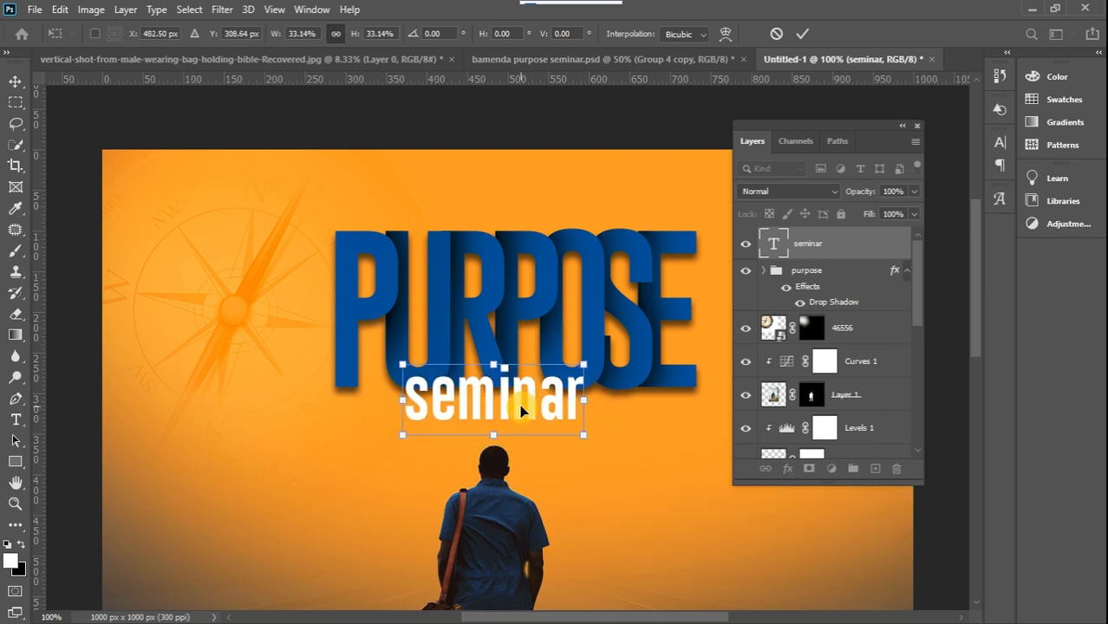
pyautogui.moveTo(583, 365); pyautogui.dragTo(577, 371)
pyautogui.click(14, 82)
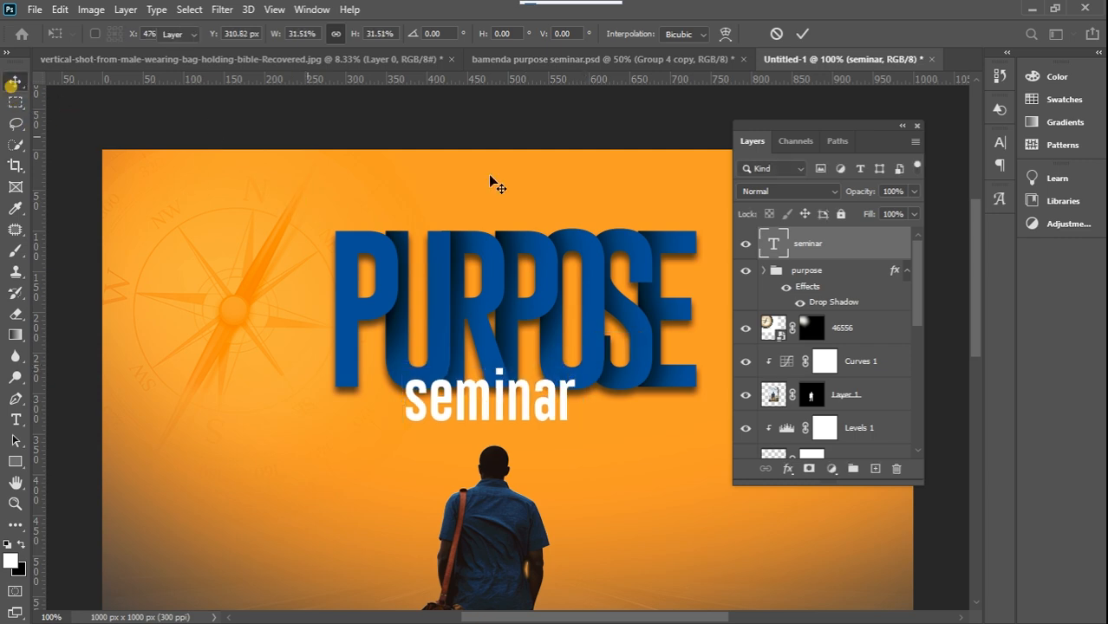
# Add a Multiply drop shadow to the "seminar" text with 64% opacity, 90° angle, 7 px distance, 7% spread and 10 px size
pyautogui.doubleClick(859, 246)
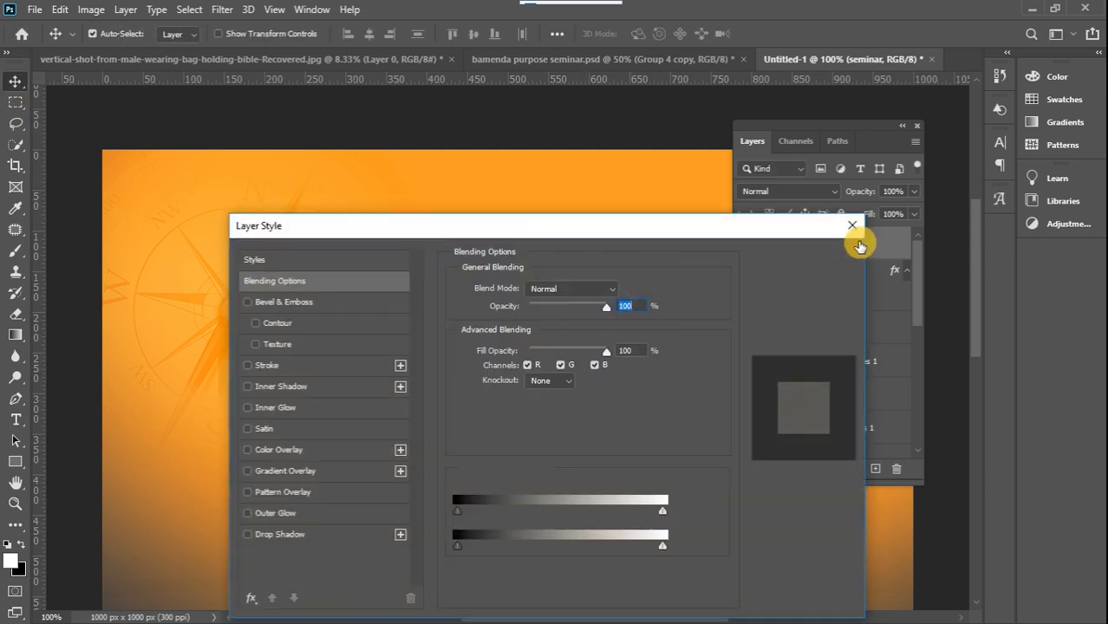
pyautogui.moveTo(625, 235); pyautogui.dragTo(1102, 148)
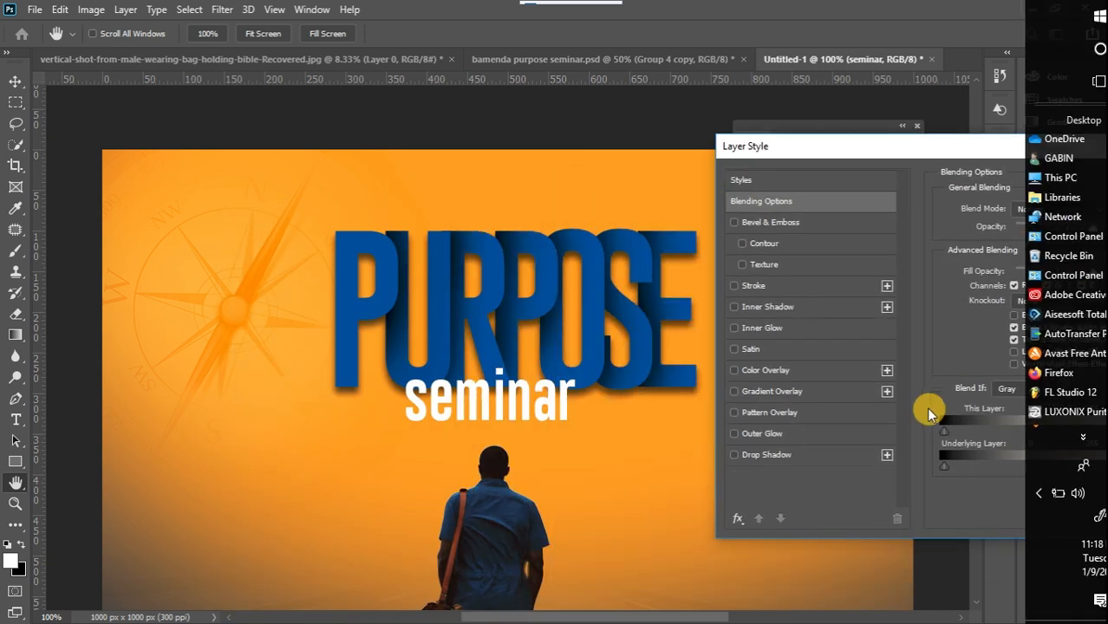
pyautogui.click(732, 455)
pyautogui.click(735, 454)
pyautogui.click(802, 459)
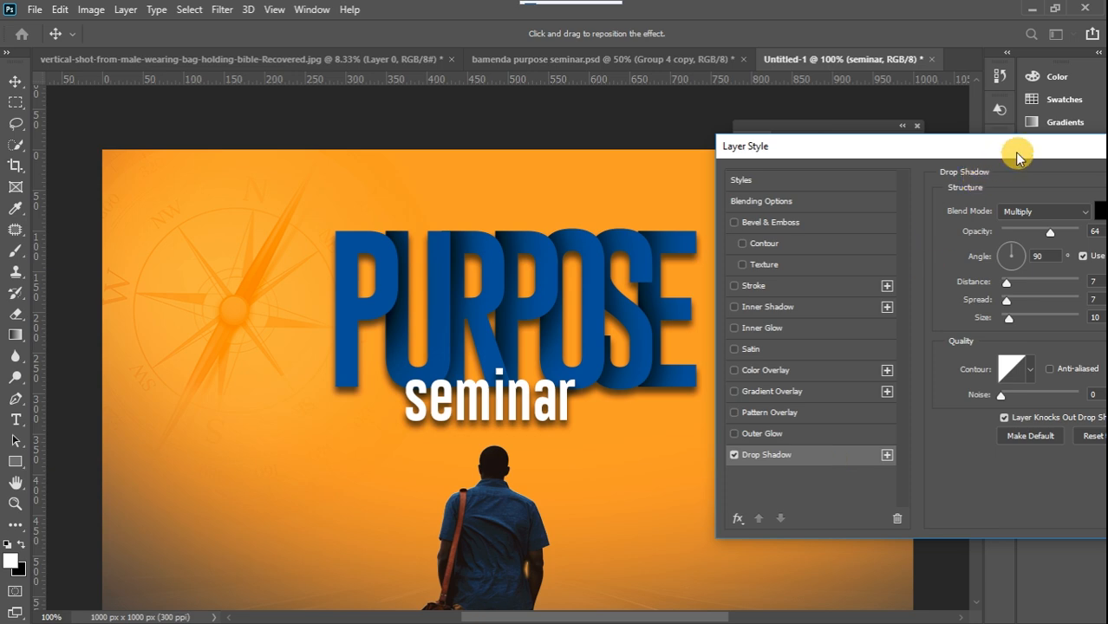
pyautogui.moveTo(1019, 153); pyautogui.dragTo(768, 205)
pyautogui.click(1032, 233)
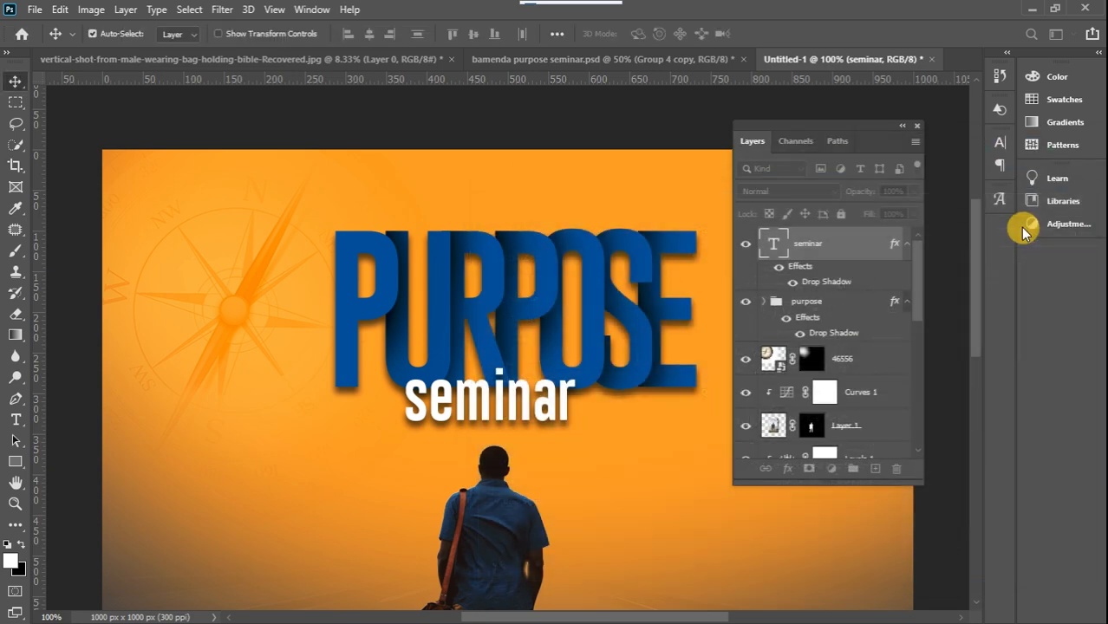
# Put the seminar layer inside the purpose group, scale the whole group to about 116.56% and place it above the man's head
pyautogui.hotkey('ctrl', '-')
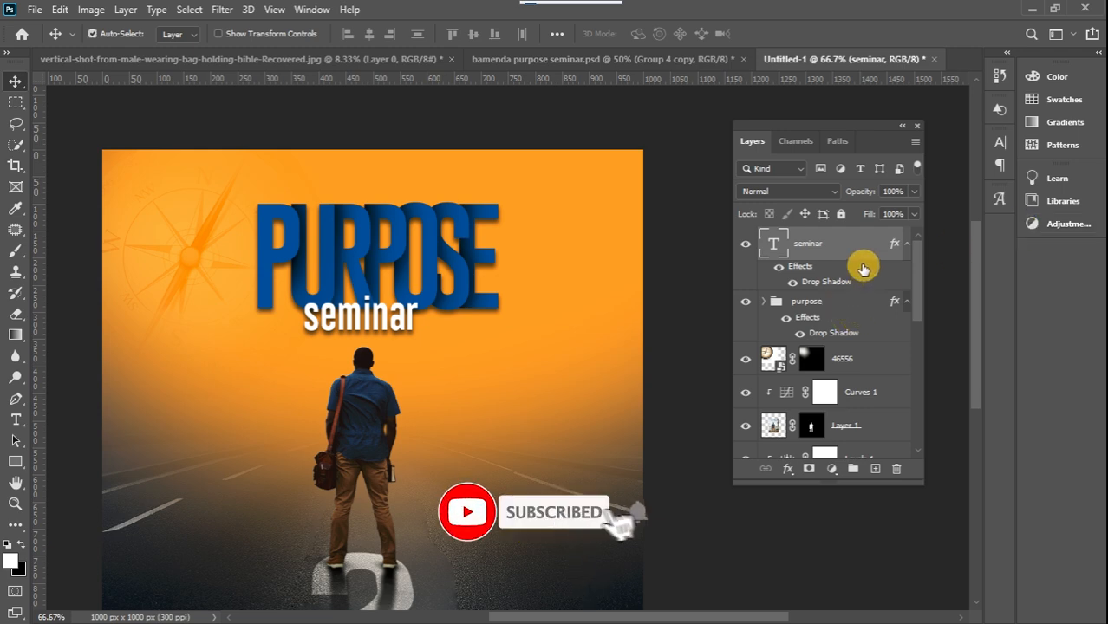
pyautogui.moveTo(853, 243); pyautogui.dragTo(844, 295)
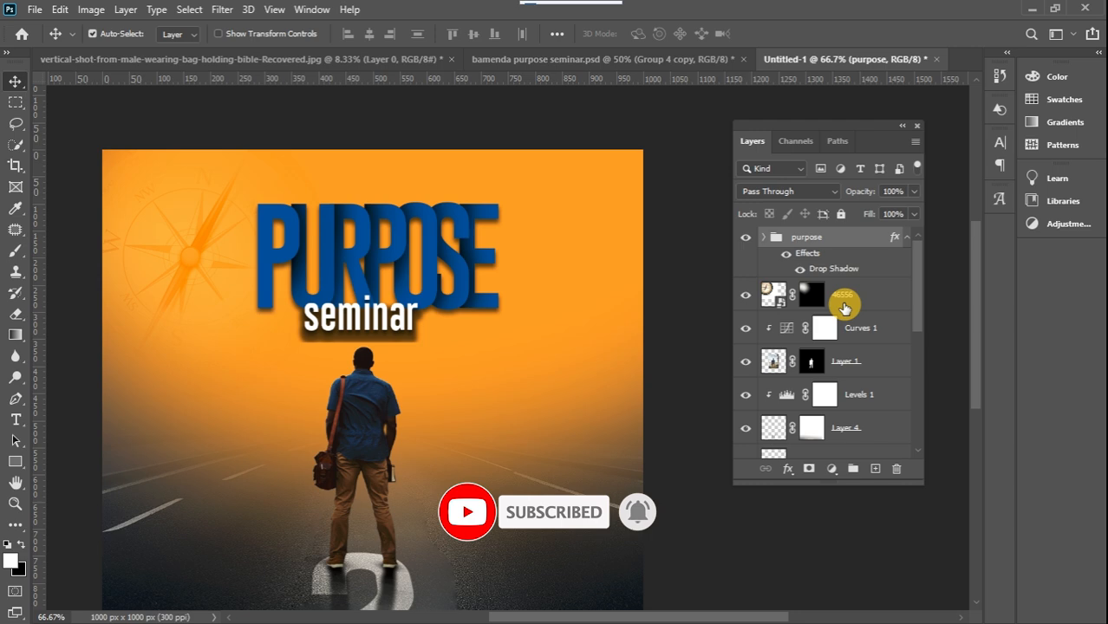
pyautogui.hotkey('ctrl', 't')
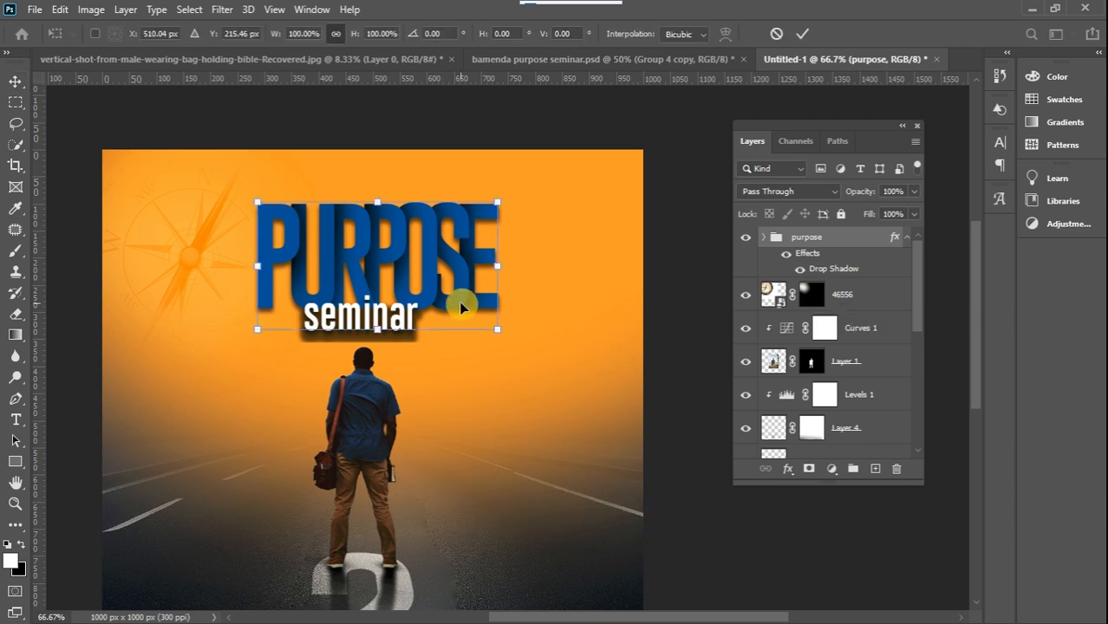
pyautogui.moveTo(495, 330); pyautogui.dragTo(533, 355)
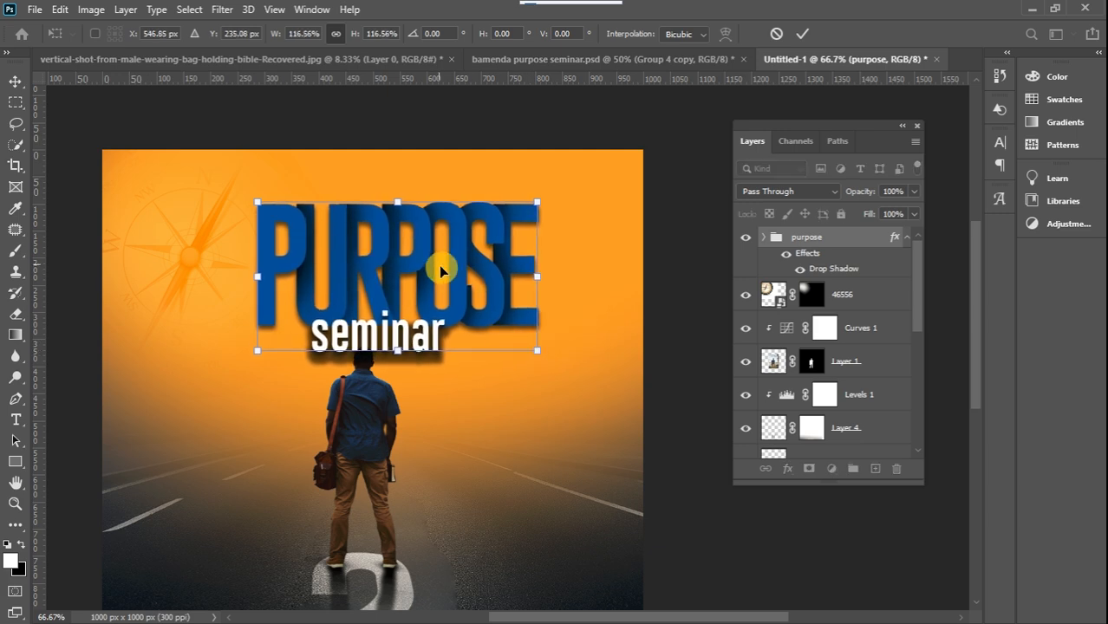
pyautogui.moveTo(457, 277)
pyautogui.mouseDown()
pyautogui.moveTo(477, 235)
pyautogui.moveTo(470, 267)
pyautogui.mouseUp()
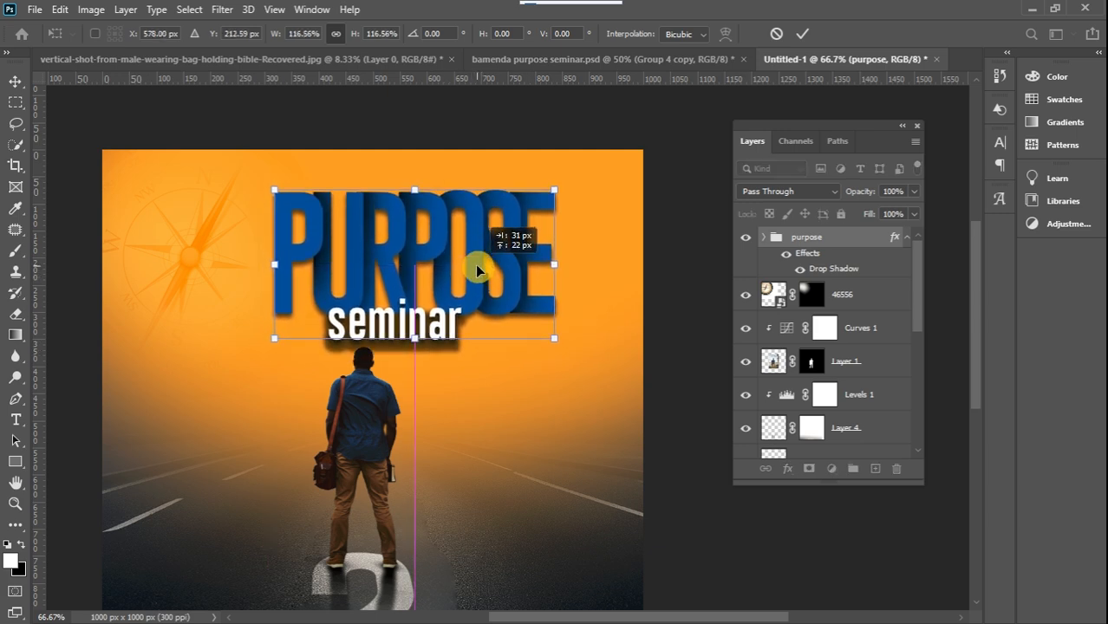
pyautogui.click(16, 81)
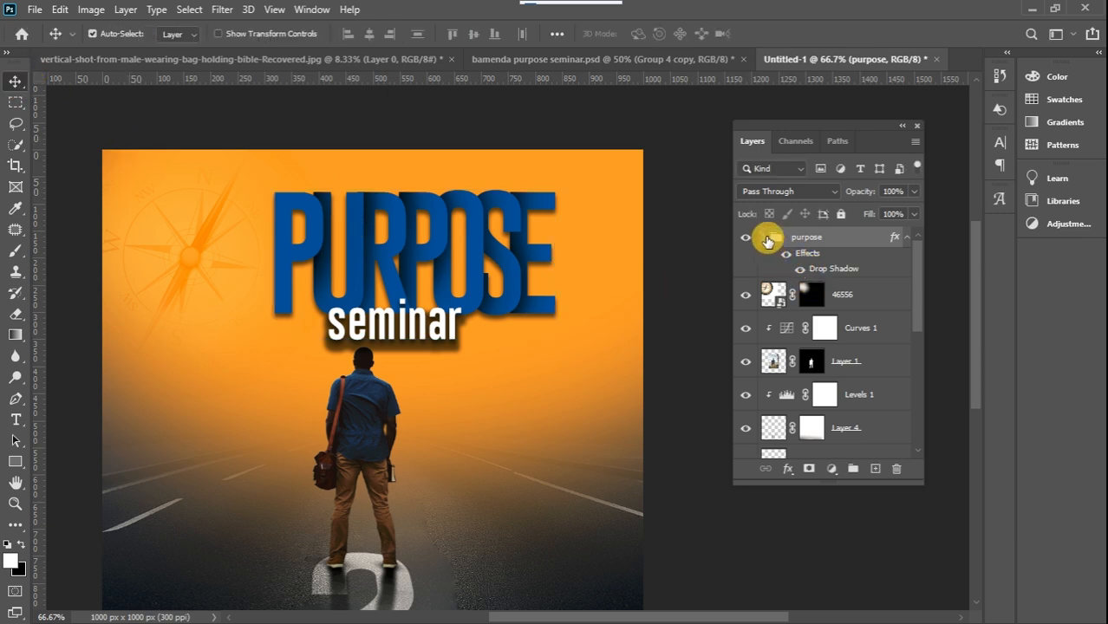
# Hide the seminar layer's own Drop Shadow effect inside the purpose group, keeping the group's shadow on, and collapse the group
pyautogui.click(765, 237)
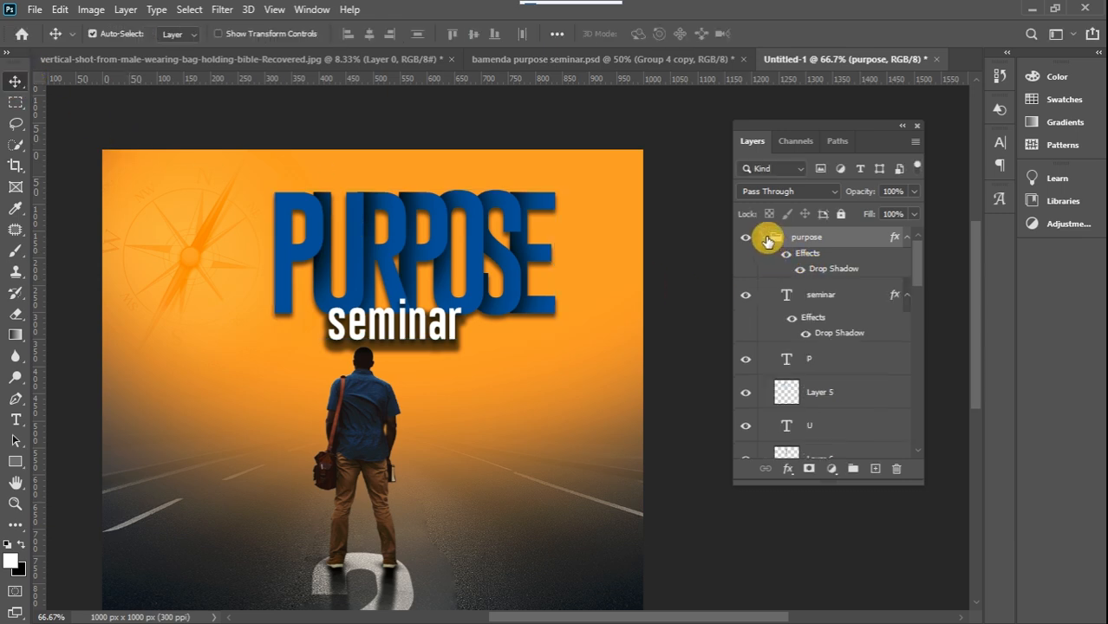
pyautogui.click(807, 335)
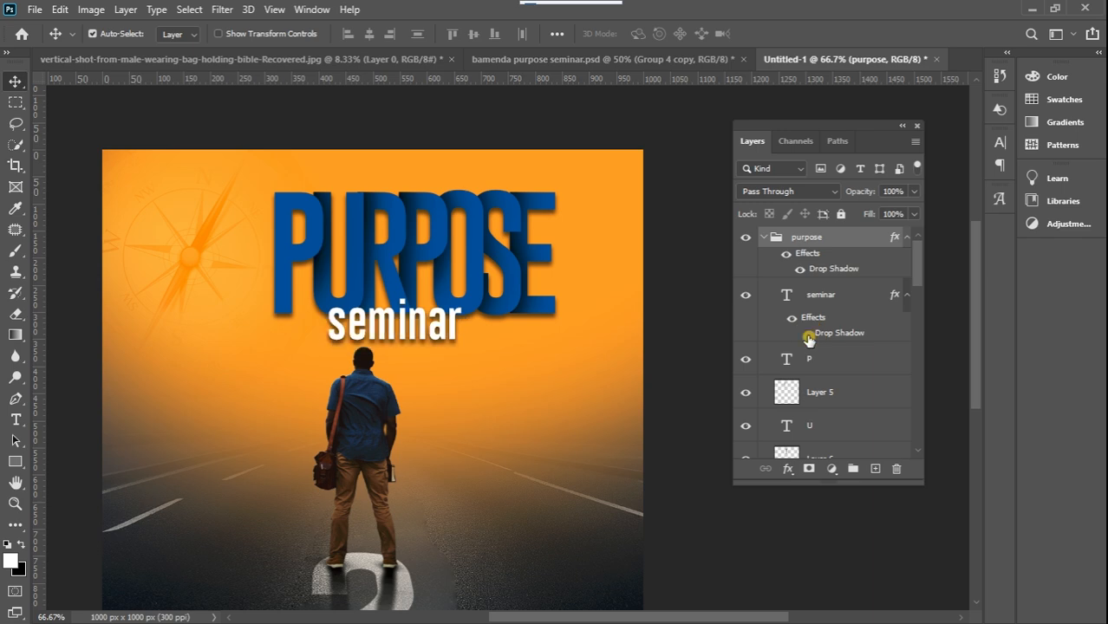
pyautogui.click(807, 335)
pyautogui.click(807, 334)
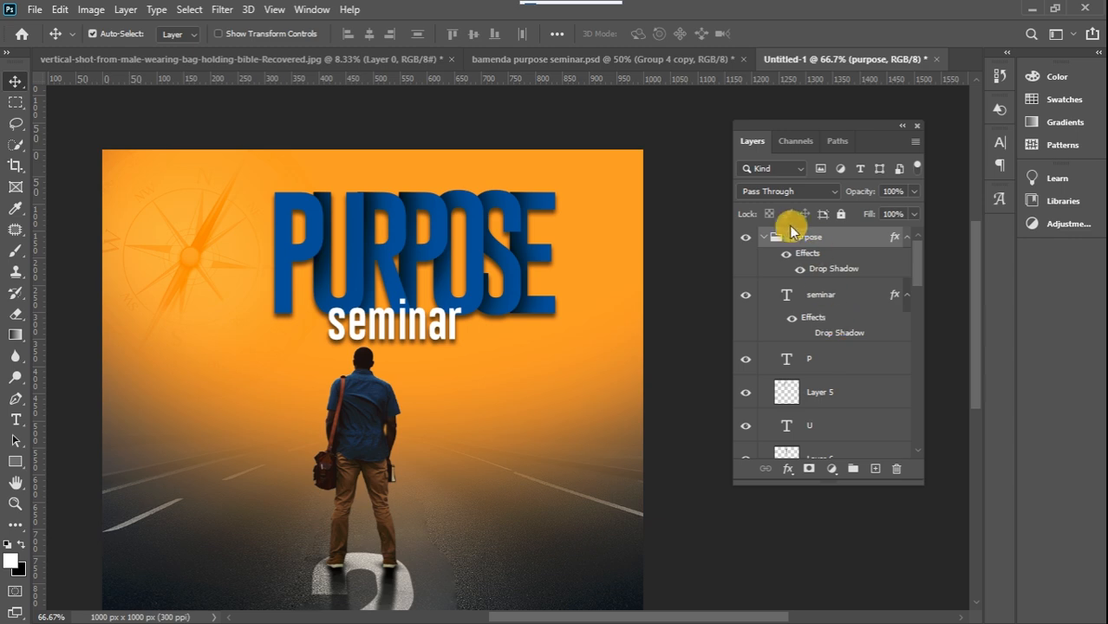
pyautogui.click(763, 237)
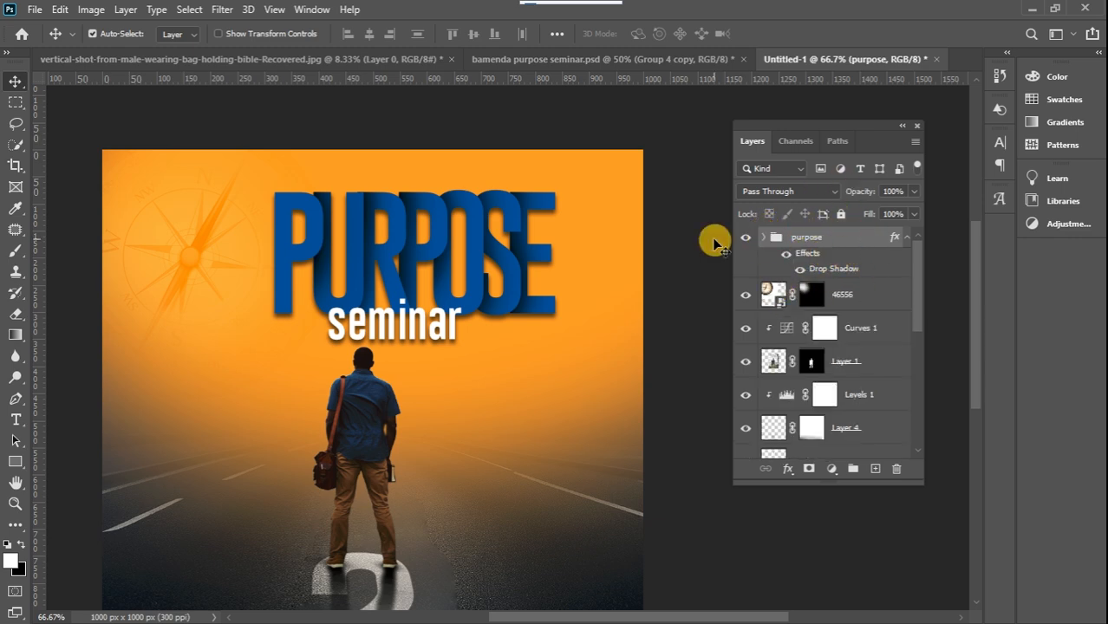
# Scale the purpose group down slightly and raise it a little above the man's head
pyautogui.click(15, 81)
pyautogui.hotkey('ctrl', '-')
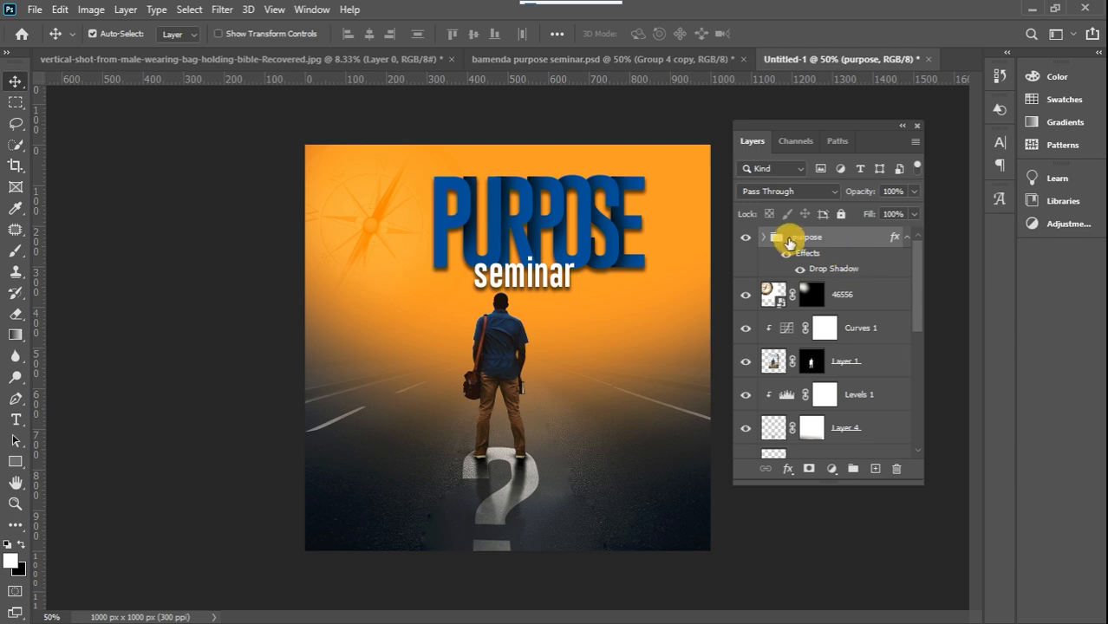
pyautogui.hotkey('ctrl', 't')
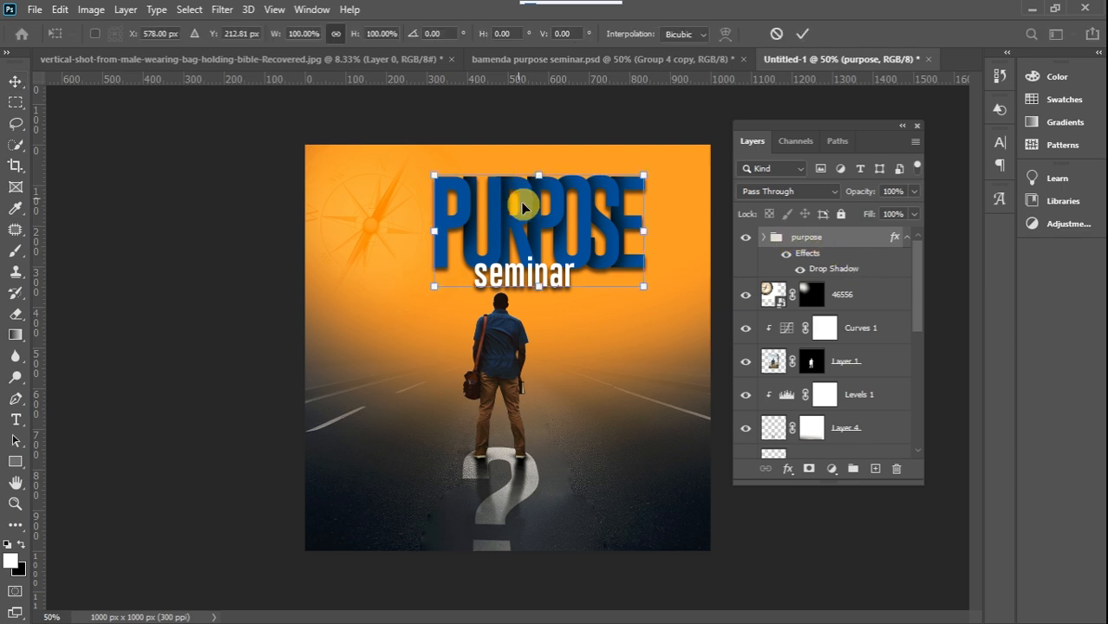
pyautogui.moveTo(438, 173); pyautogui.dragTo(443, 179)
pyautogui.moveTo(539, 221); pyautogui.dragTo(542, 229)
pyautogui.press('Return')
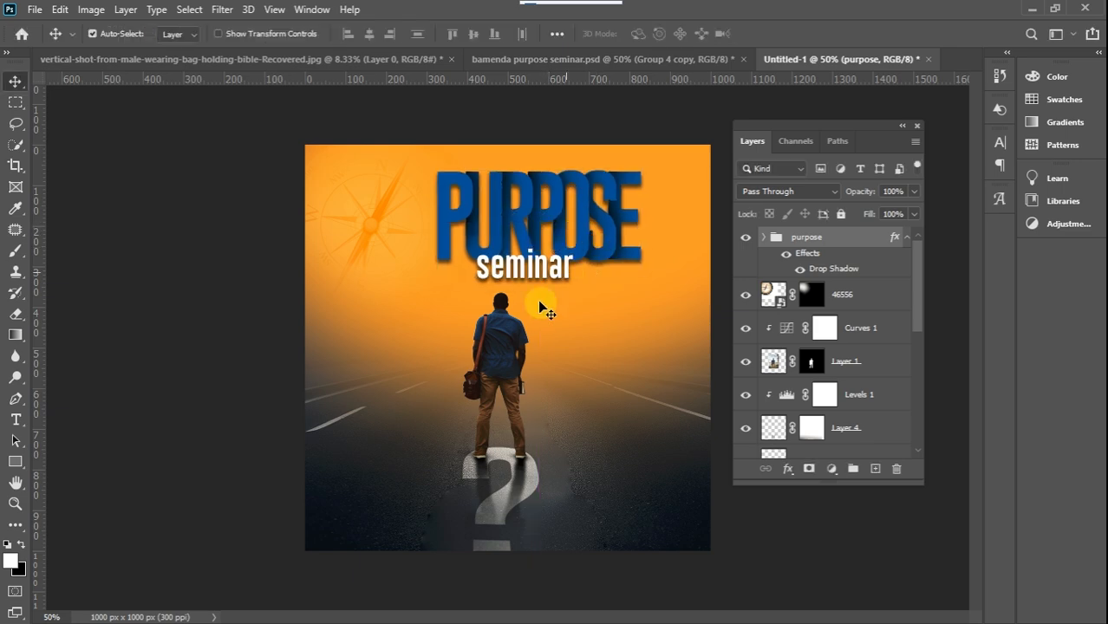
# Reselect the whole purpose group and move it slightly down to X 578 px, Y 208 px
pyautogui.click(556, 215)
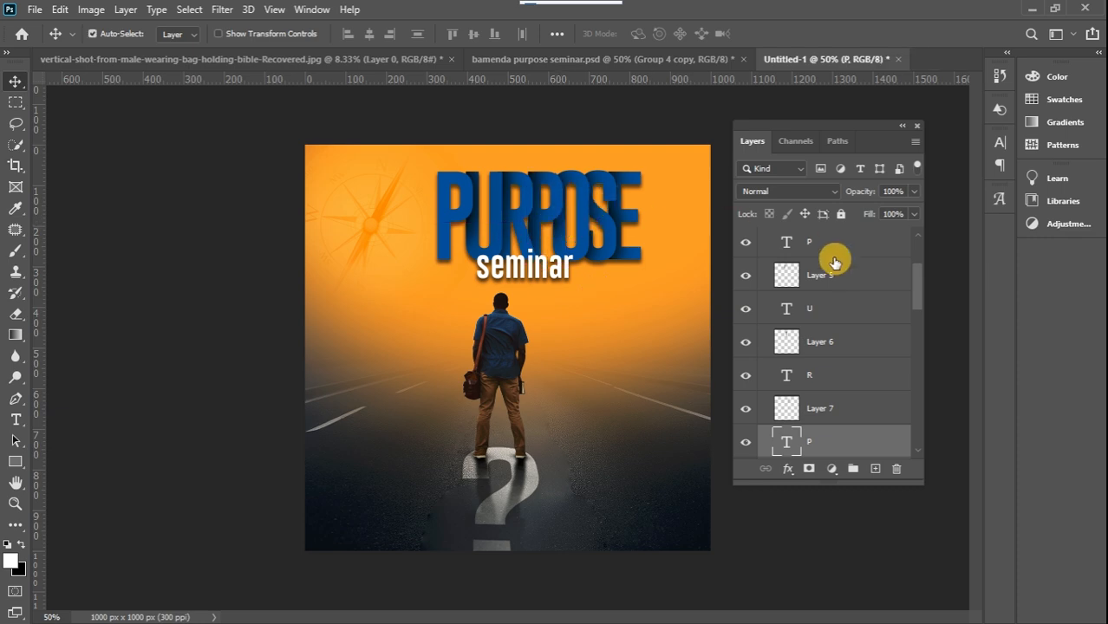
pyautogui.moveTo(915, 297); pyautogui.dragTo(911, 263)
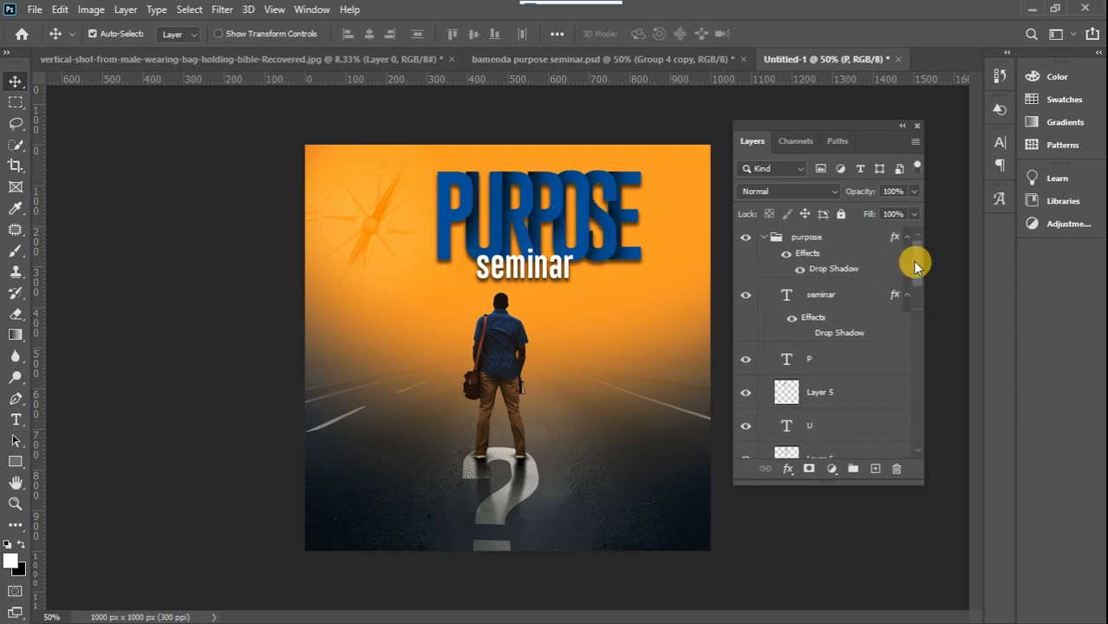
pyautogui.click(763, 237)
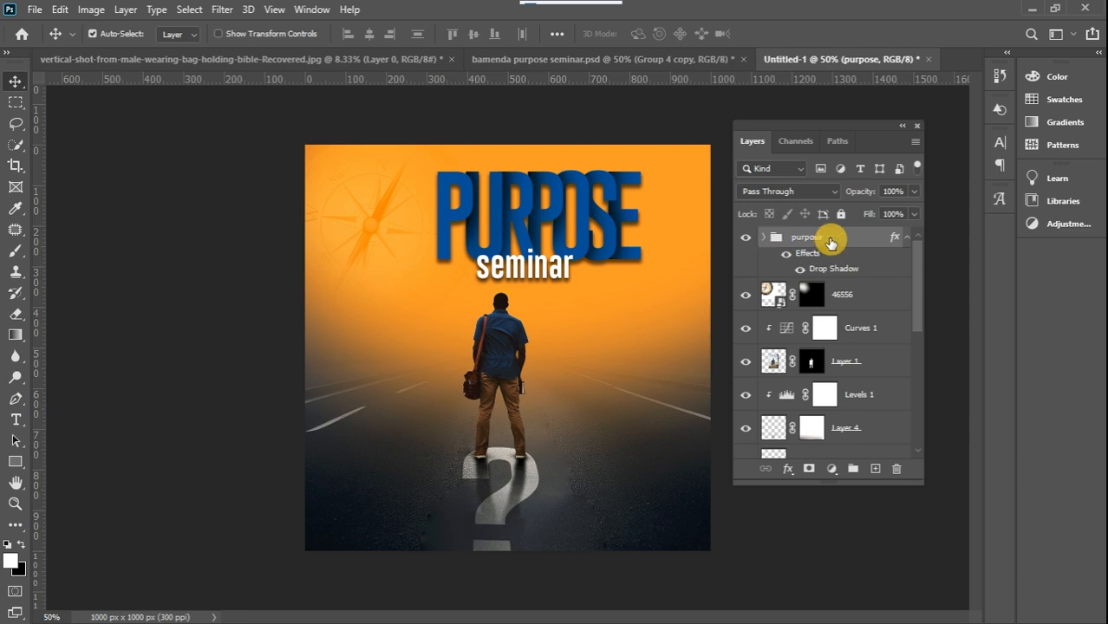
pyautogui.hotkey('ctrl', 't')
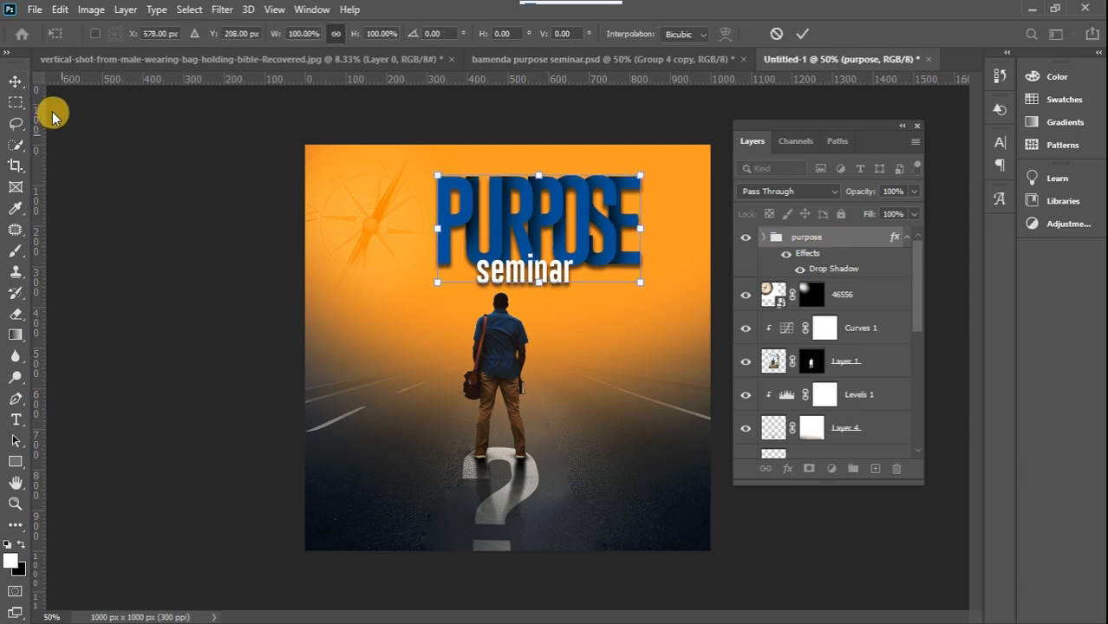
pyautogui.click(17, 85)
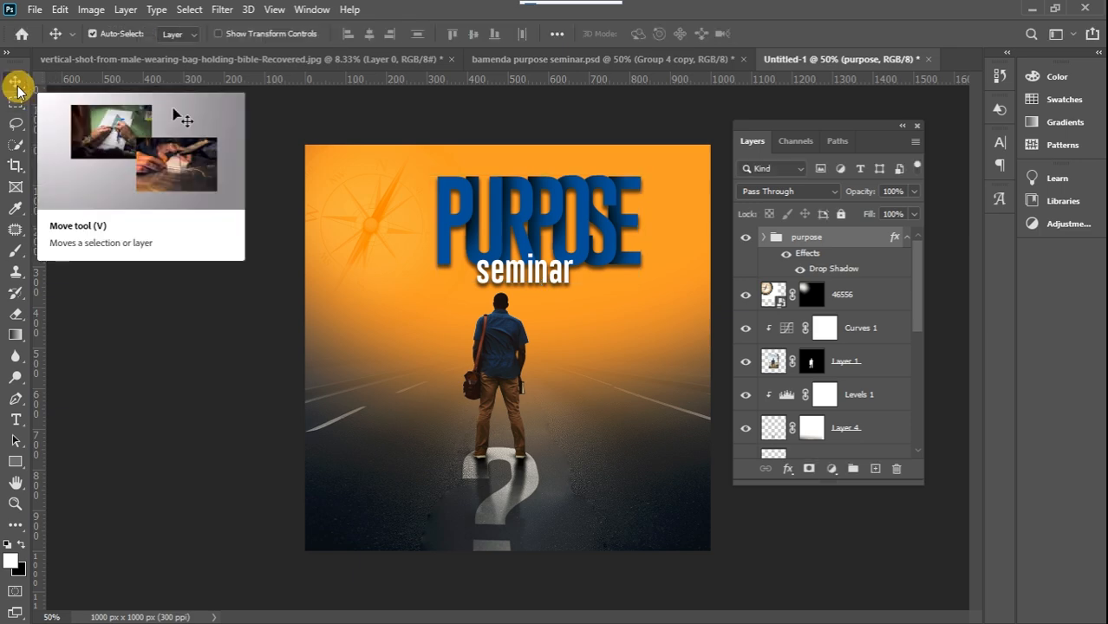
# Check the finished bamenda purpose seminar.psd, and on a new layer of Untitled-1 draw a white 120 px circle to the man's left
pyautogui.click(506, 58)
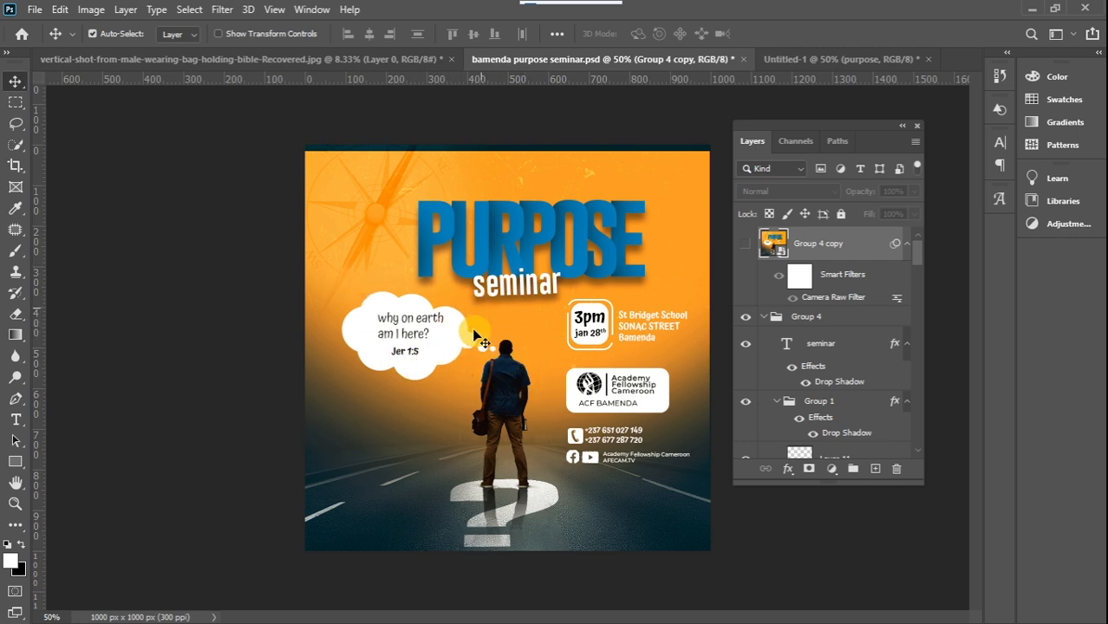
pyautogui.click(807, 58)
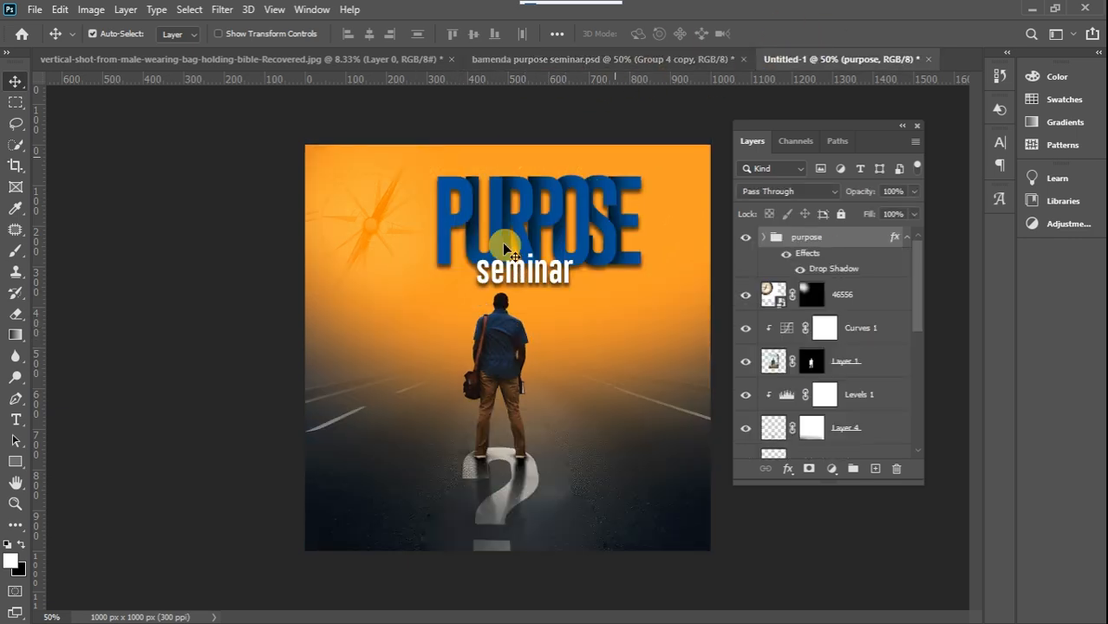
pyautogui.click(13, 468)
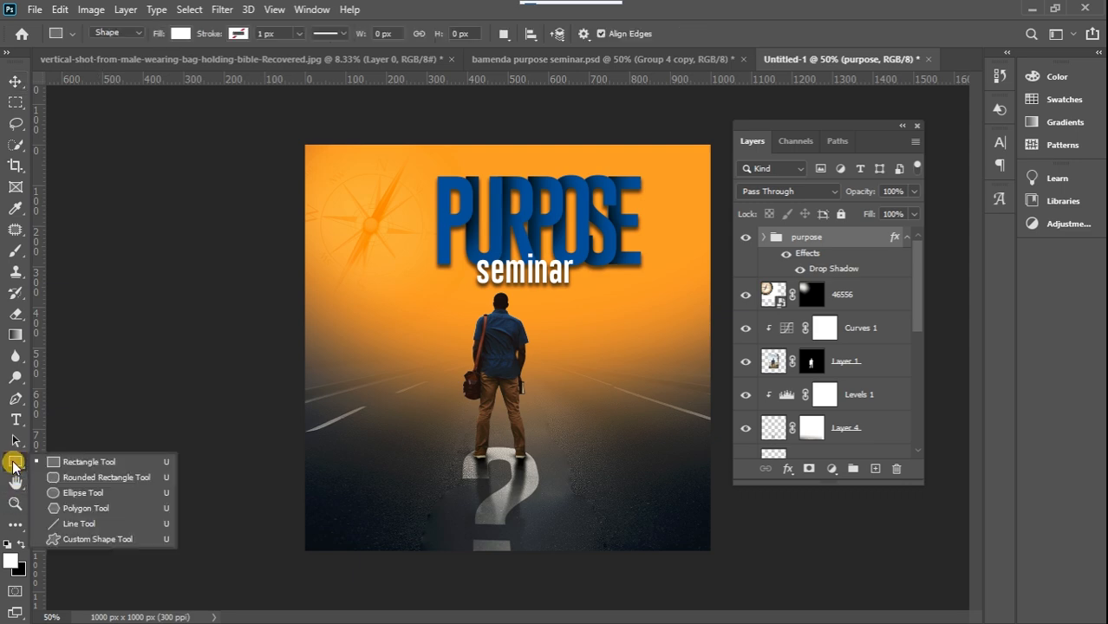
pyautogui.click(81, 493)
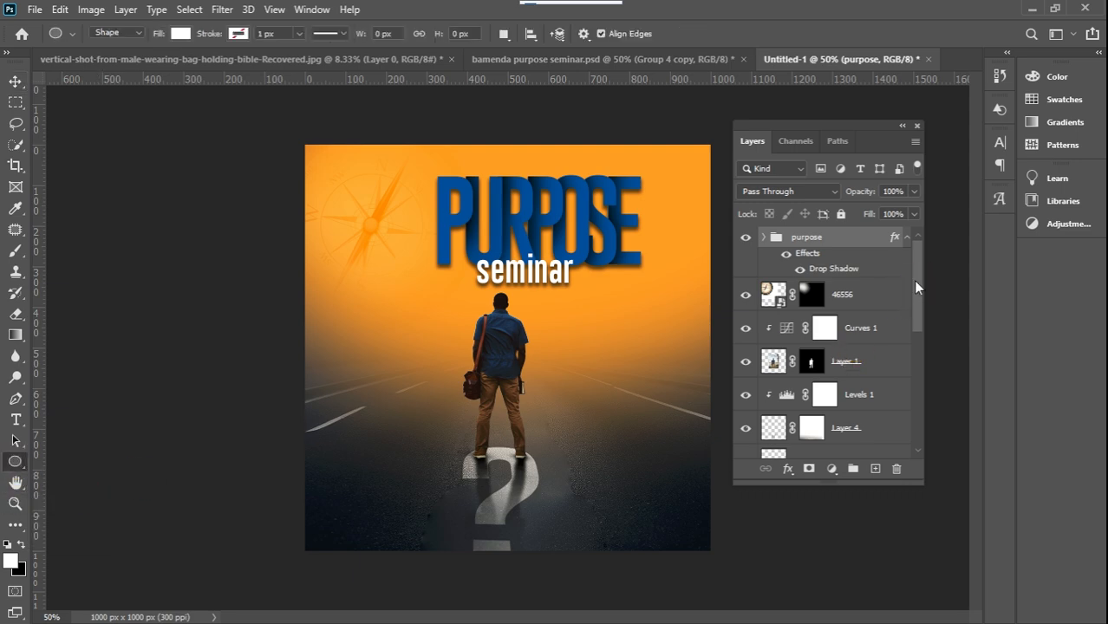
pyautogui.click(875, 468)
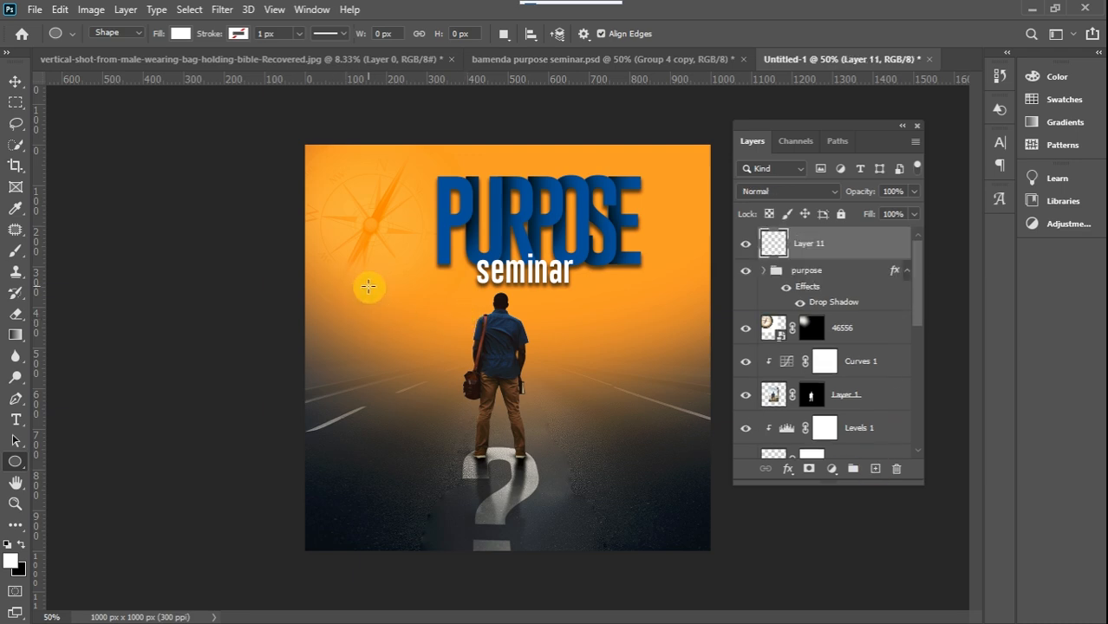
pyautogui.moveTo(348, 294); pyautogui.dragTo(407, 343)
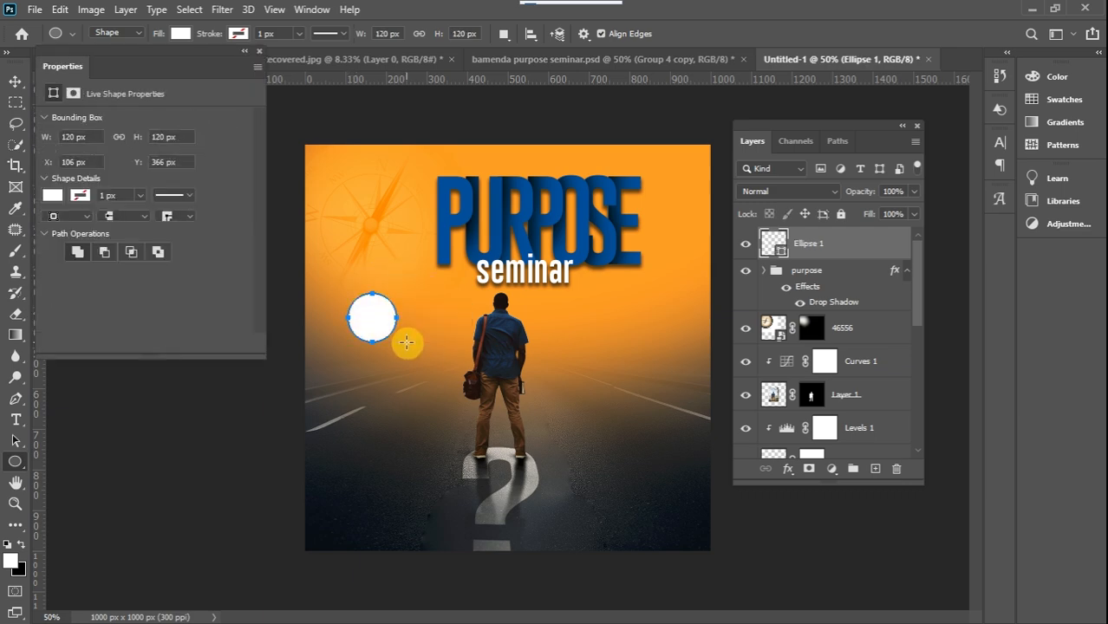
pyautogui.click(15, 81)
# Duplicate the white circle repeatedly and arrange the overlapping copies into a solid cloud shape between the compass and the road
pyautogui.click(365, 317)
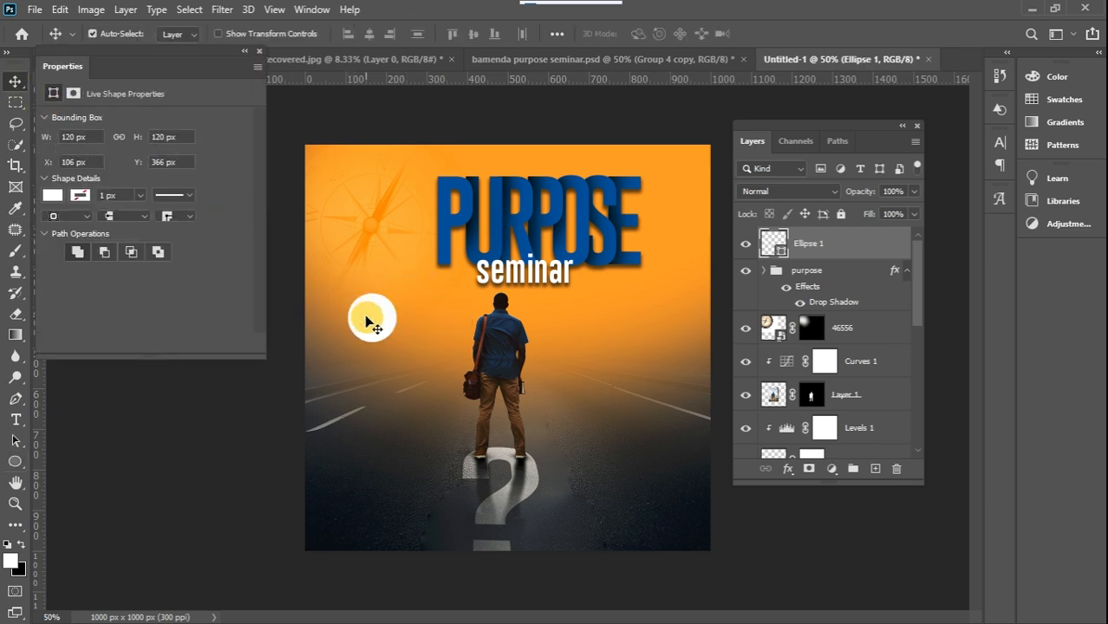
pyautogui.hotkey('ctrl', 'j')
pyautogui.moveTo(373, 318); pyautogui.dragTo(439, 299)
pyautogui.hotkey('ctrl', 'j')
pyautogui.hotkey('ctrl', 'j')
pyautogui.hotkey('ctrl', 'j')
pyautogui.hotkey('ctrl', 'j')
pyautogui.hotkey('ctrl', 'j')
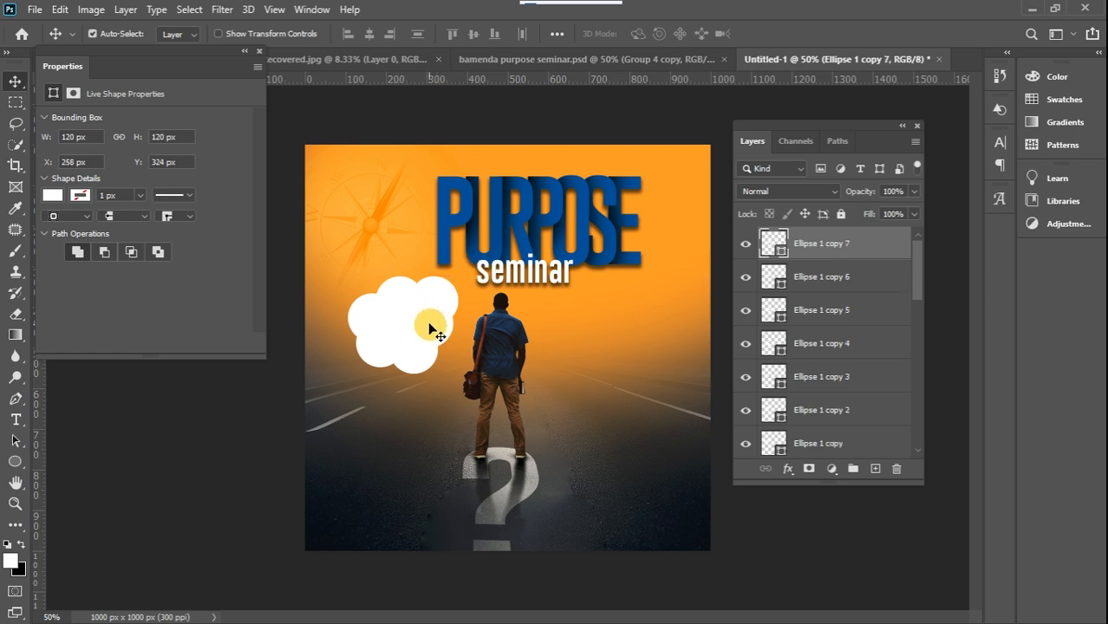
pyautogui.moveTo(441, 302); pyautogui.dragTo(461, 313)
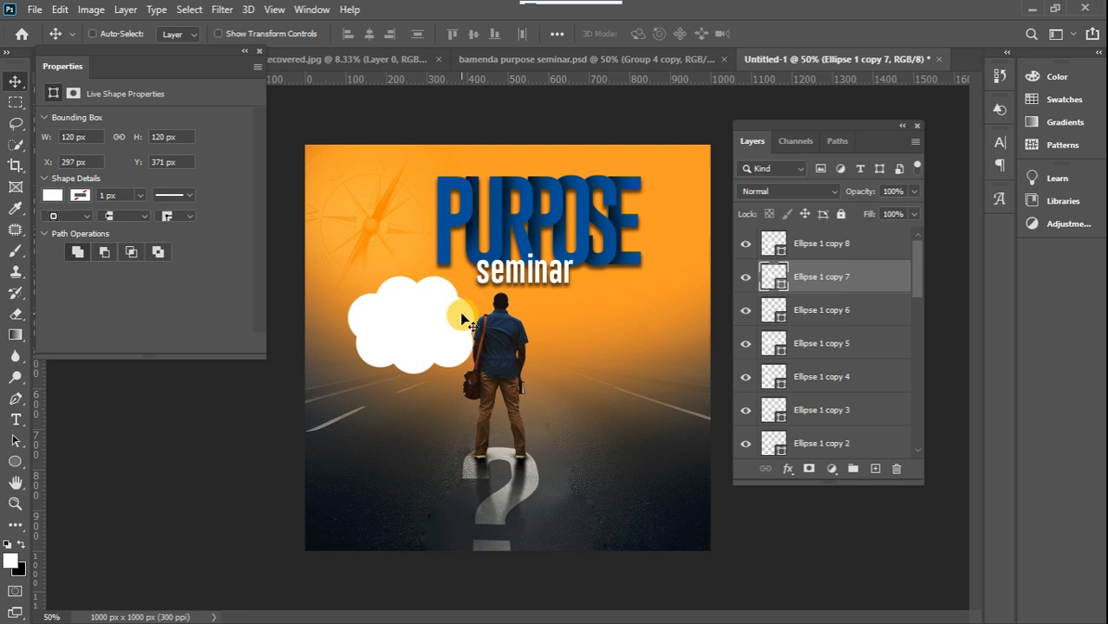
# Scale another circle copy to about 33.69% and place it at the cloud's lower right edge, beside the man's shoulder
pyautogui.hotkey('ctrl', 't')
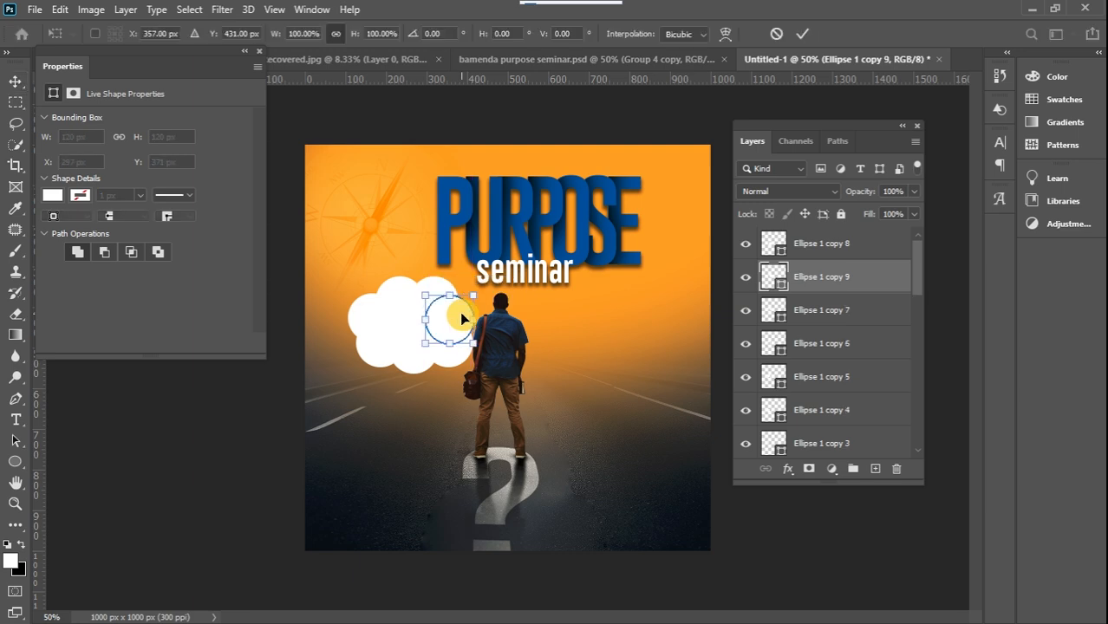
pyautogui.moveTo(473, 296); pyautogui.dragTo(458, 328)
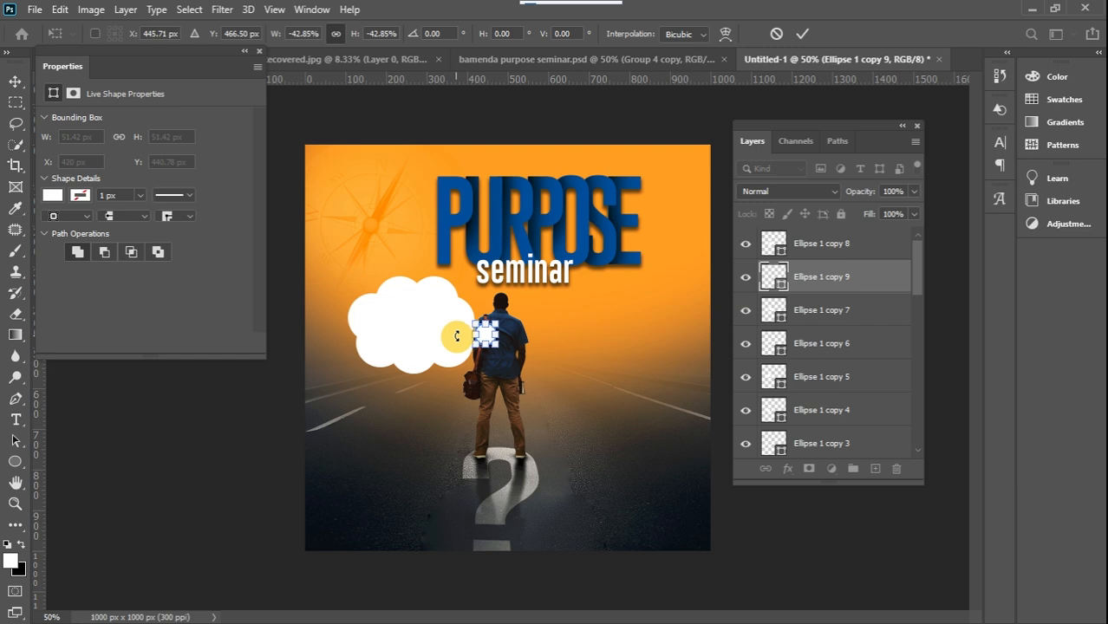
pyautogui.moveTo(497, 322); pyautogui.dragTo(493, 327)
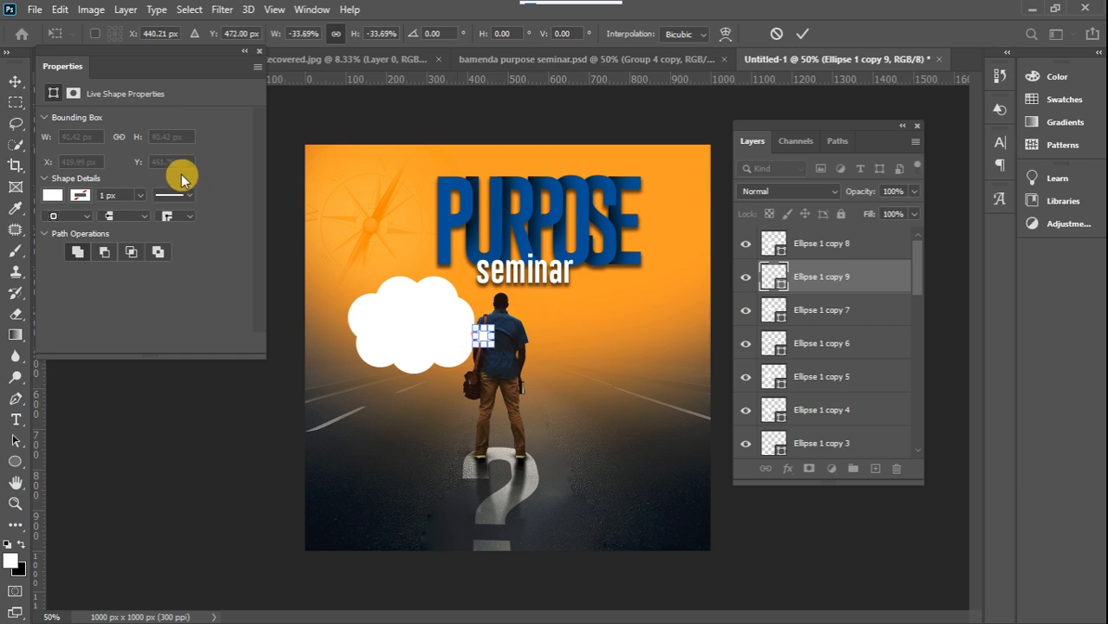
pyautogui.click(17, 83)
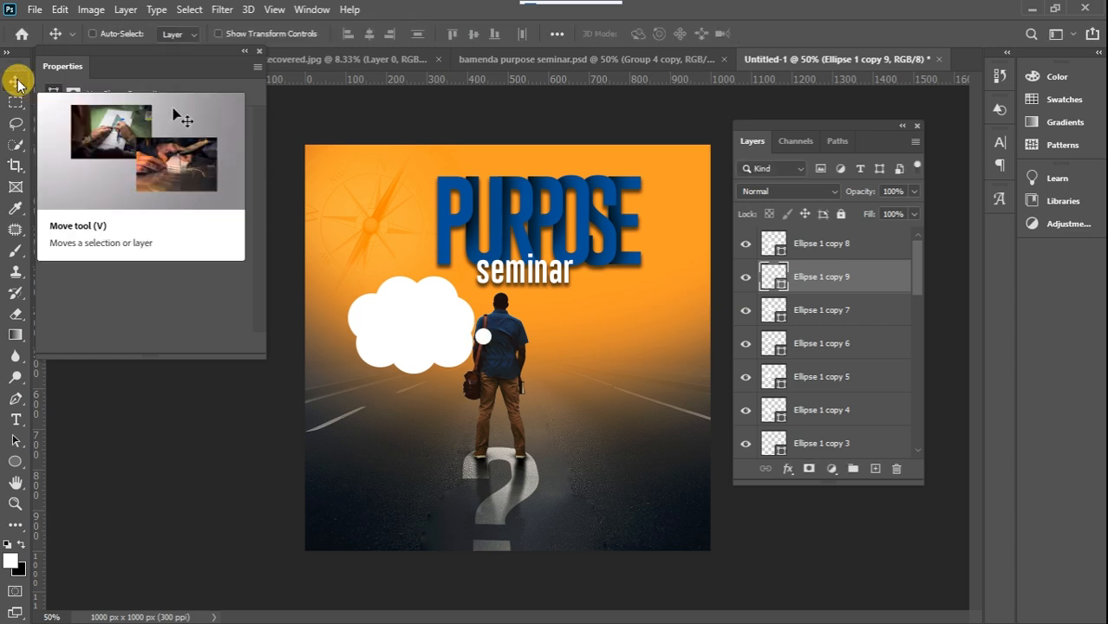
# Duplicate the small circle toward the man's shoulder, scale the copy down to 26.43 px and nudge it up
pyautogui.keyDown('alt'); pyautogui.moveTo(483, 338); pyautogui.dragTo(507, 337); pyautogui.keyUp('alt')
pyautogui.hotkey('ctrl', 't')
pyautogui.click(11, 86)
pyautogui.press('Up')
pyautogui.press('Up')
pyautogui.press('Up')
pyautogui.press('Up')
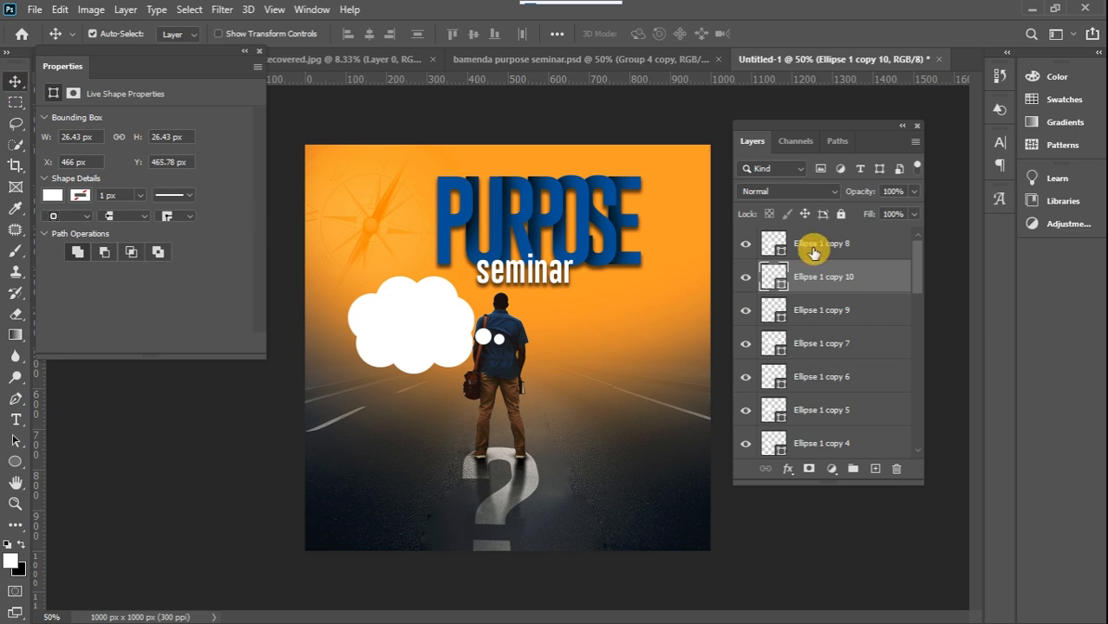
# Group all the ellipse layers from Ellipse 1 copy 8 down to Ellipse 1 and convert the group to a smart object
pyautogui.click(876, 246)
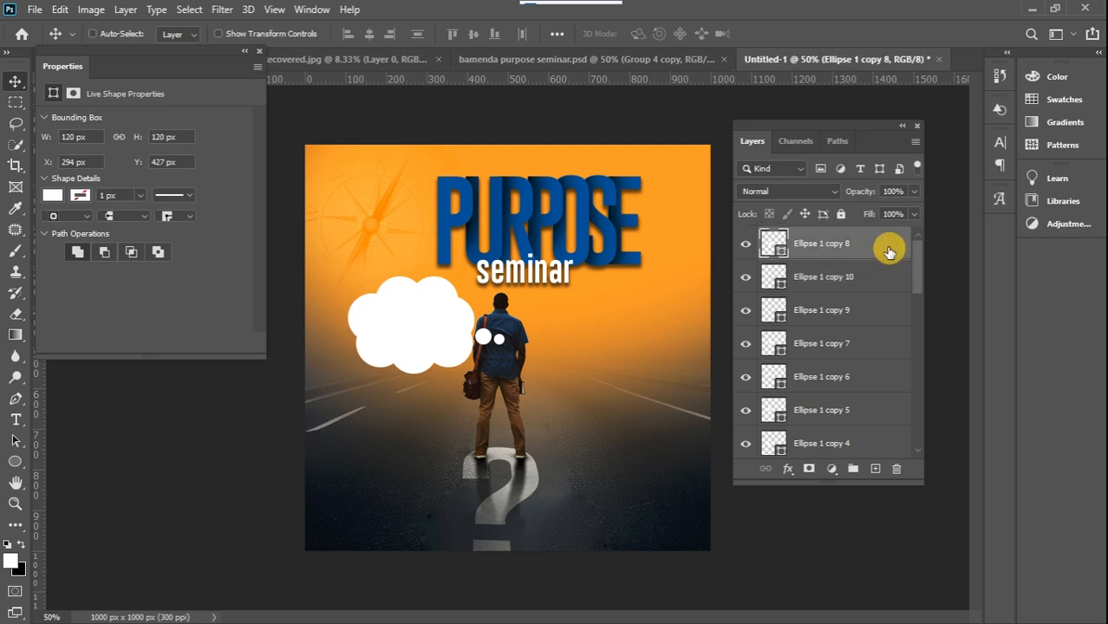
pyautogui.moveTo(916, 271); pyautogui.dragTo(916, 320)
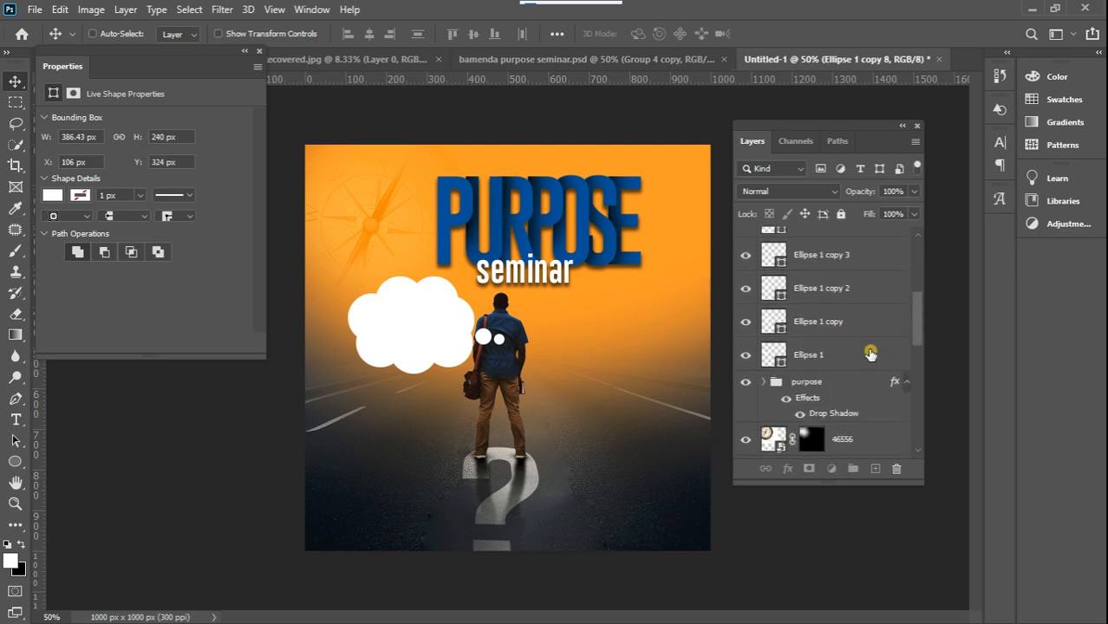
pyautogui.keyDown('shift'); pyautogui.click(871, 353); pyautogui.keyUp('shift')
pyautogui.click(854, 468)
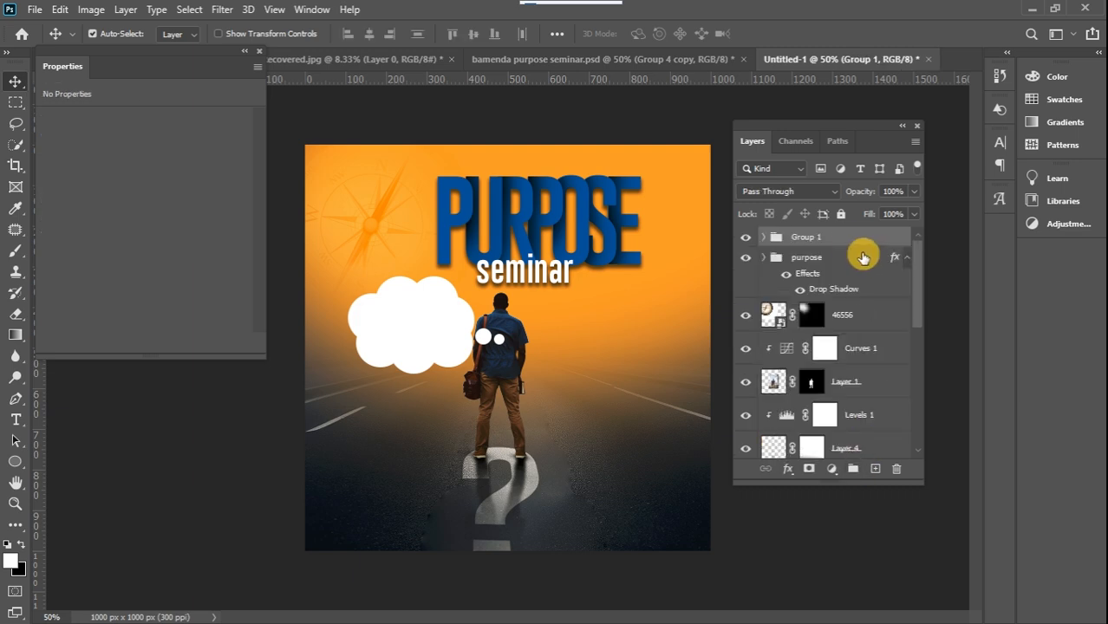
pyautogui.rightClick(850, 236)
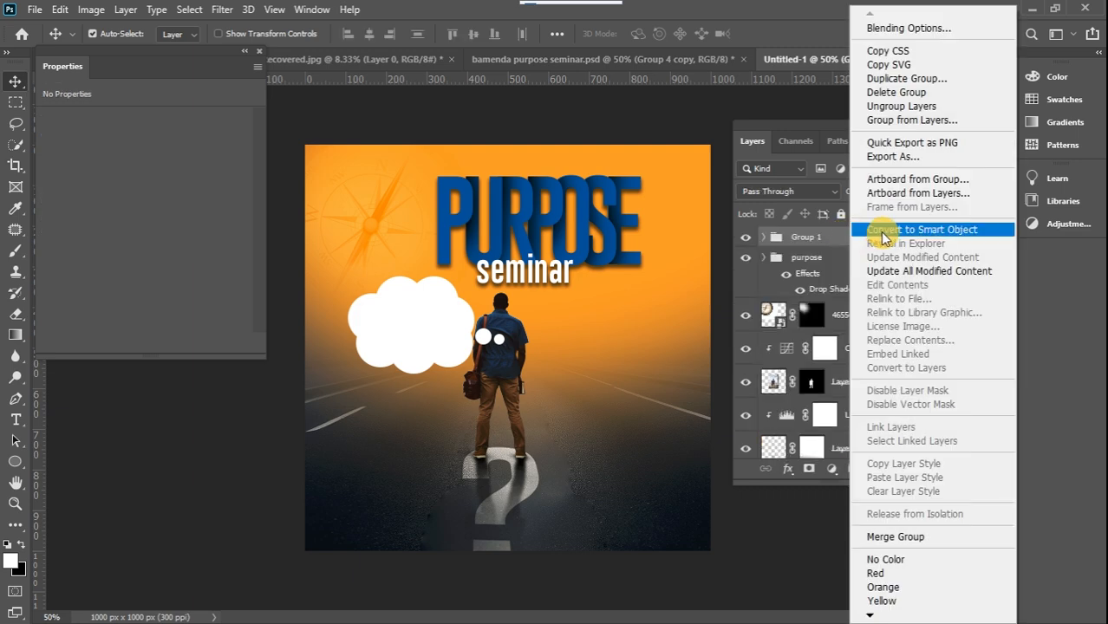
pyautogui.click(877, 230)
# Scale the thought cloud to 88.35%, rotate it about -11.68° and place its bubbles beside the man's shoulder, under the compass
pyautogui.moveTo(442, 328); pyautogui.dragTo(421, 316)
pyautogui.hotkey('ctrl', 't')
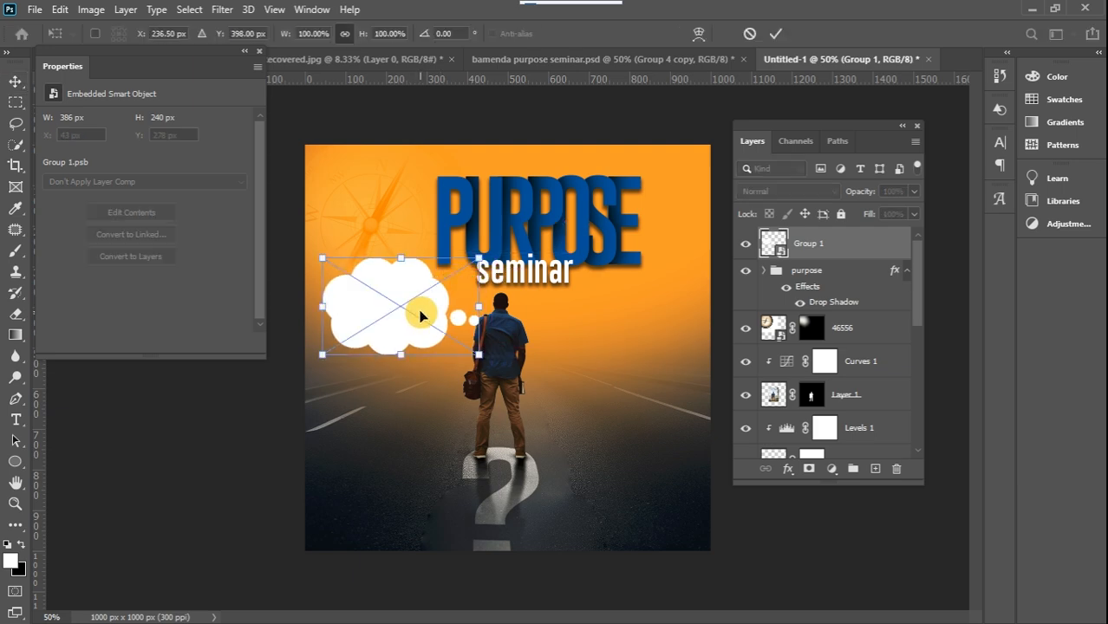
pyautogui.moveTo(322, 261); pyautogui.dragTo(340, 269)
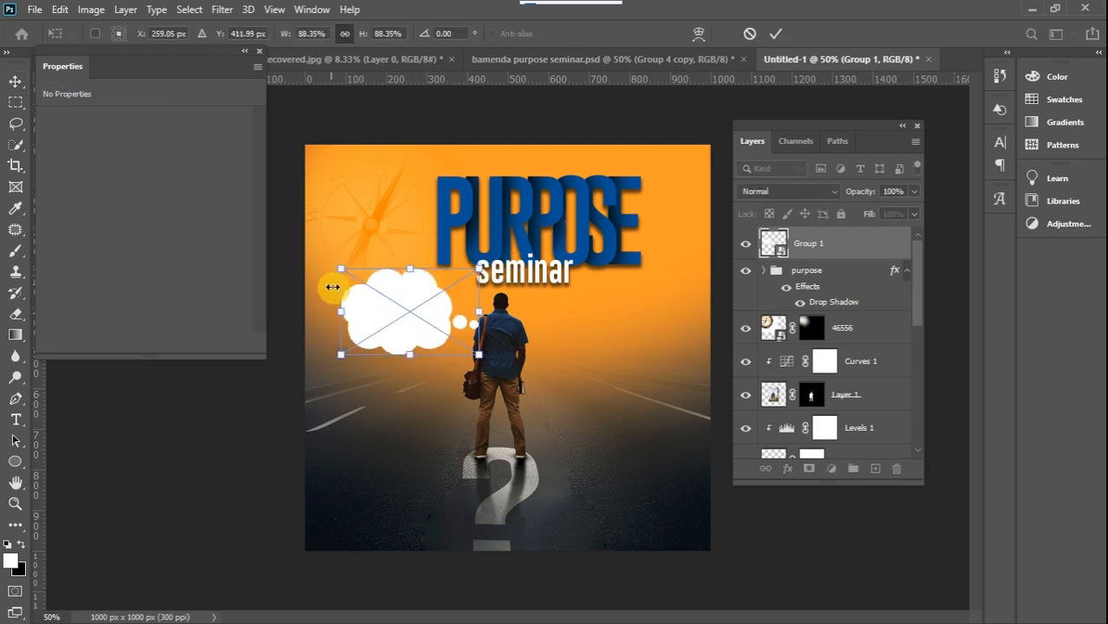
pyautogui.moveTo(395, 312); pyautogui.dragTo(397, 295)
pyautogui.moveTo(503, 255); pyautogui.dragTo(478, 244)
pyautogui.moveTo(412, 303); pyautogui.dragTo(411, 319)
pyautogui.moveTo(482, 259)
pyautogui.mouseDown()
pyautogui.moveTo(423, 310)
pyautogui.moveTo(482, 258)
pyautogui.mouseUp()
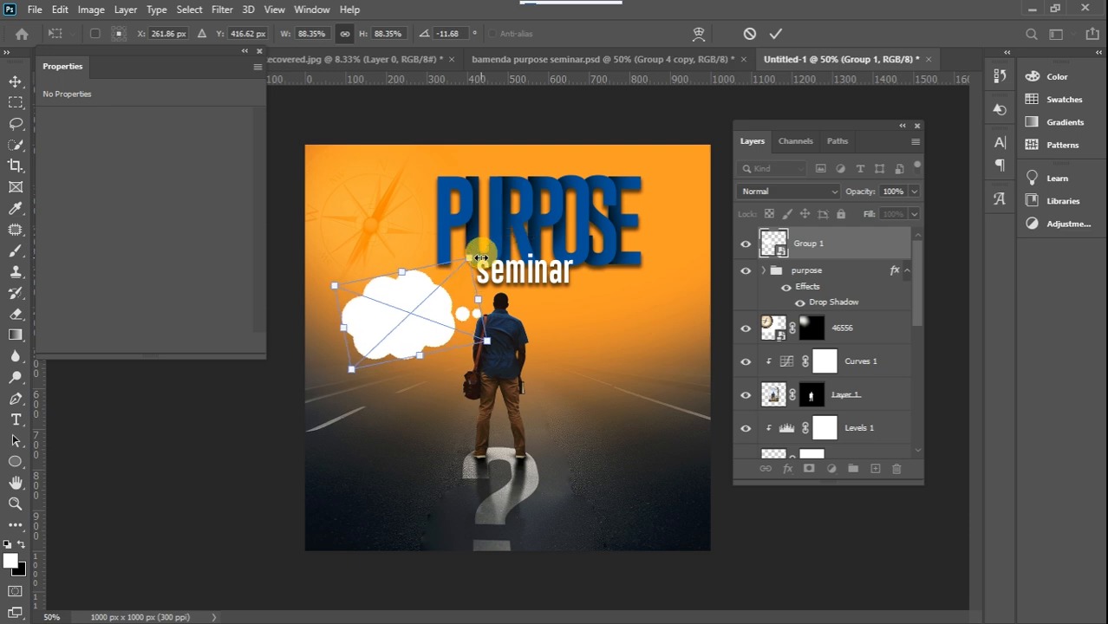
pyautogui.moveTo(431, 317); pyautogui.dragTo(429, 314)
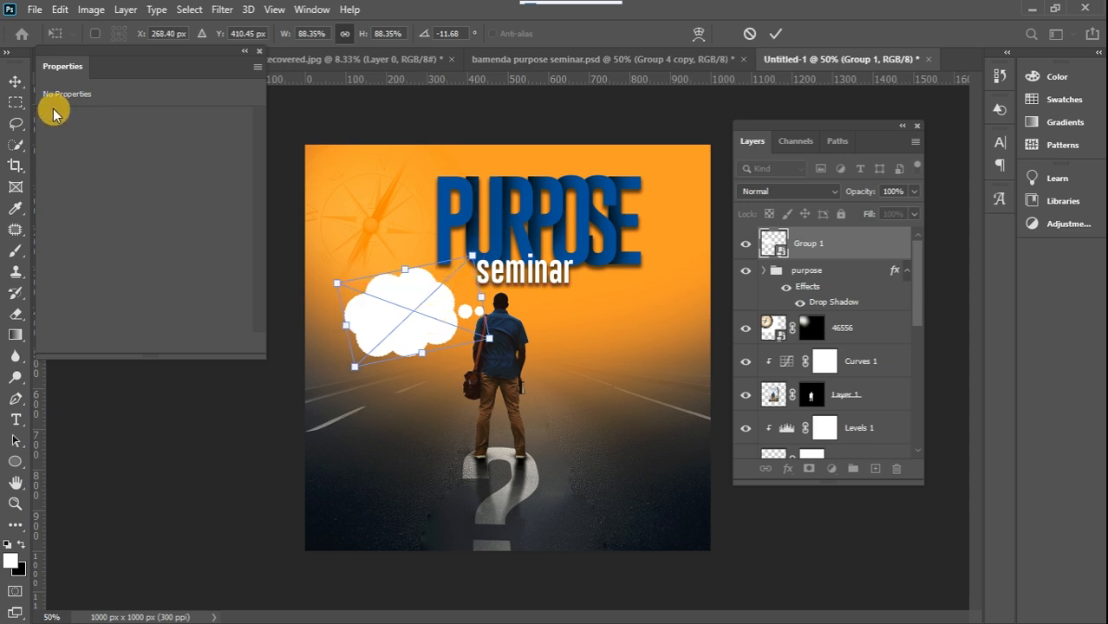
pyautogui.click(14, 83)
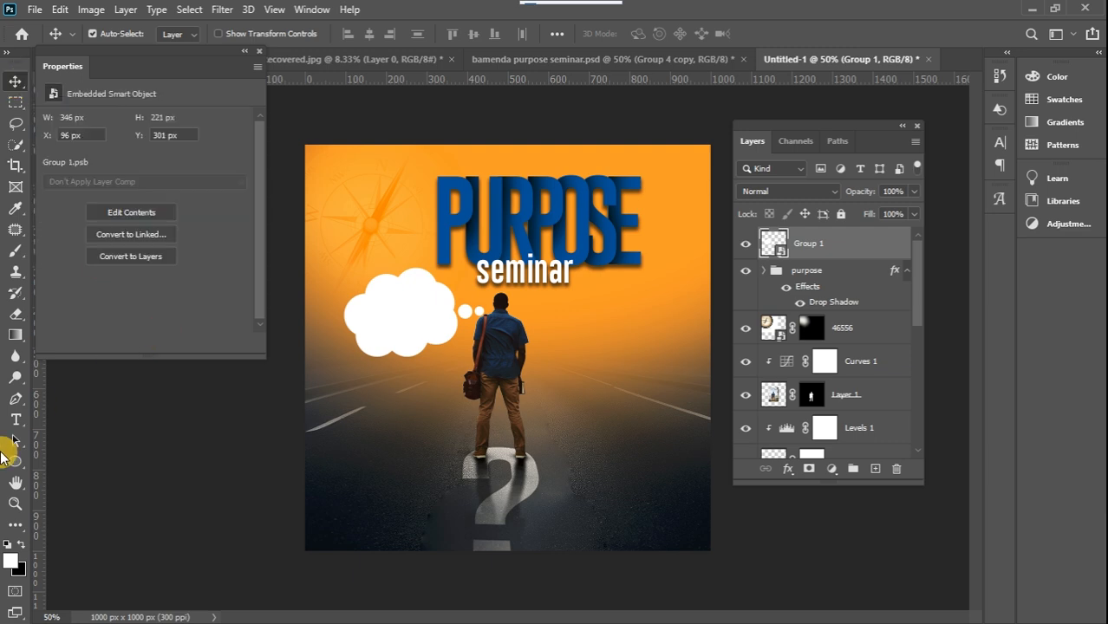
# Start a black text layer inside the thought cloud and set its font to Atma
pyautogui.click(16, 420)
pyautogui.click(23, 545)
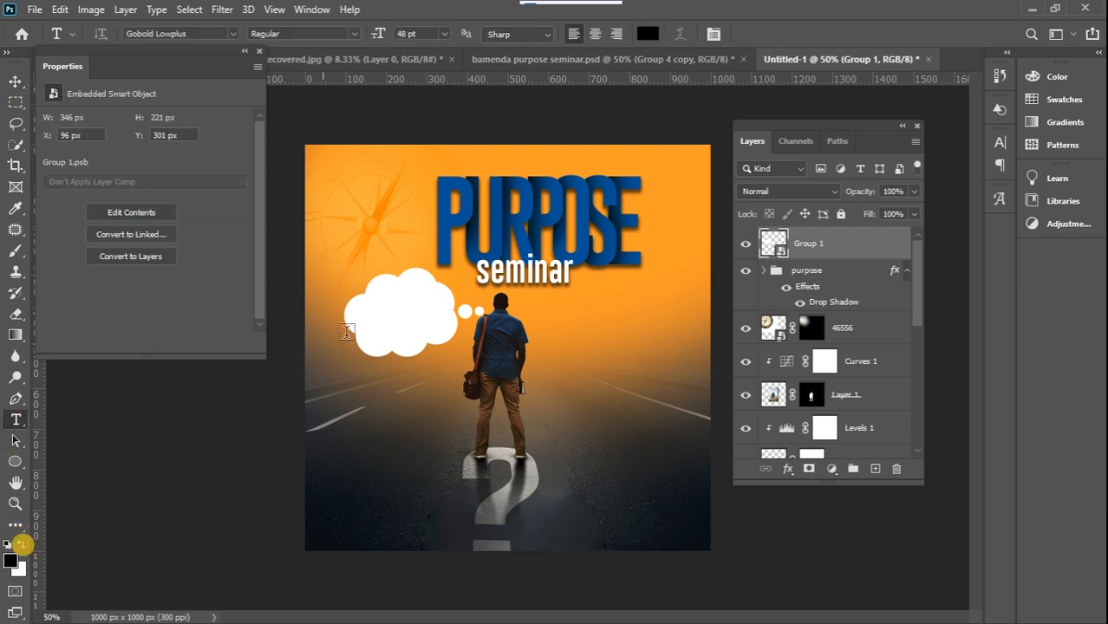
pyautogui.click(383, 308)
pyautogui.click(371, 36)
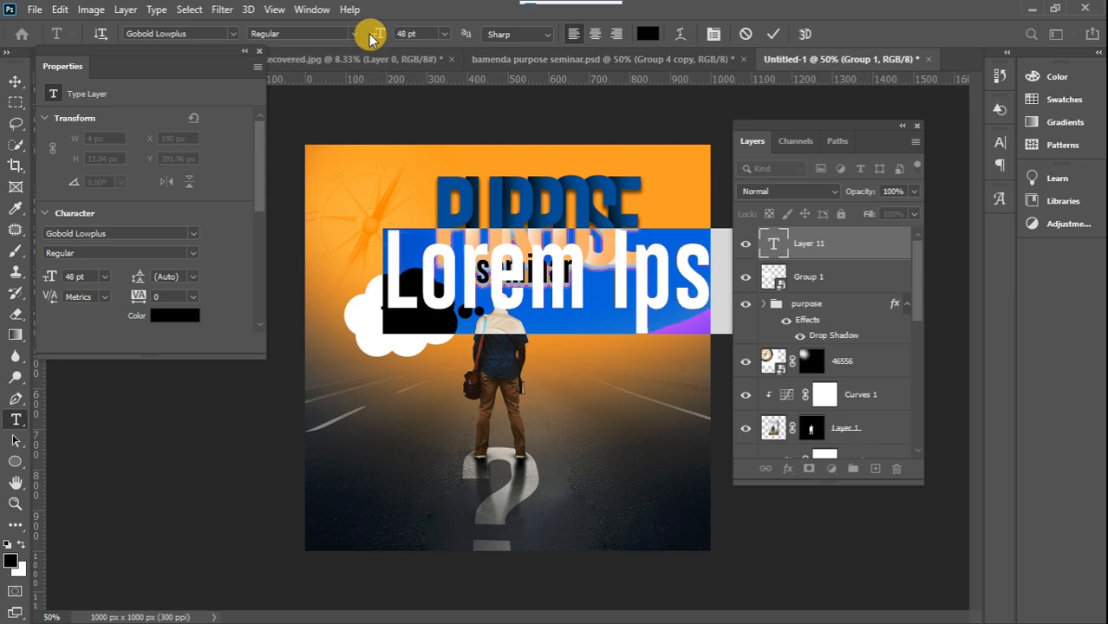
pyautogui.click(232, 34)
pyautogui.moveTo(472, 311); pyautogui.dragTo(470, 78)
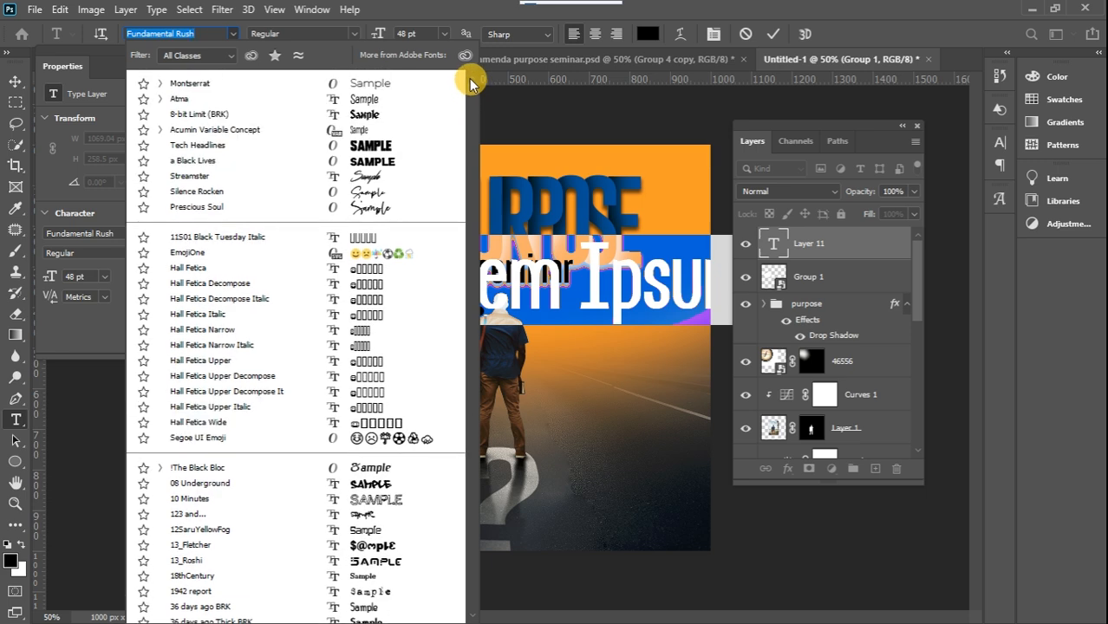
pyautogui.click(346, 98)
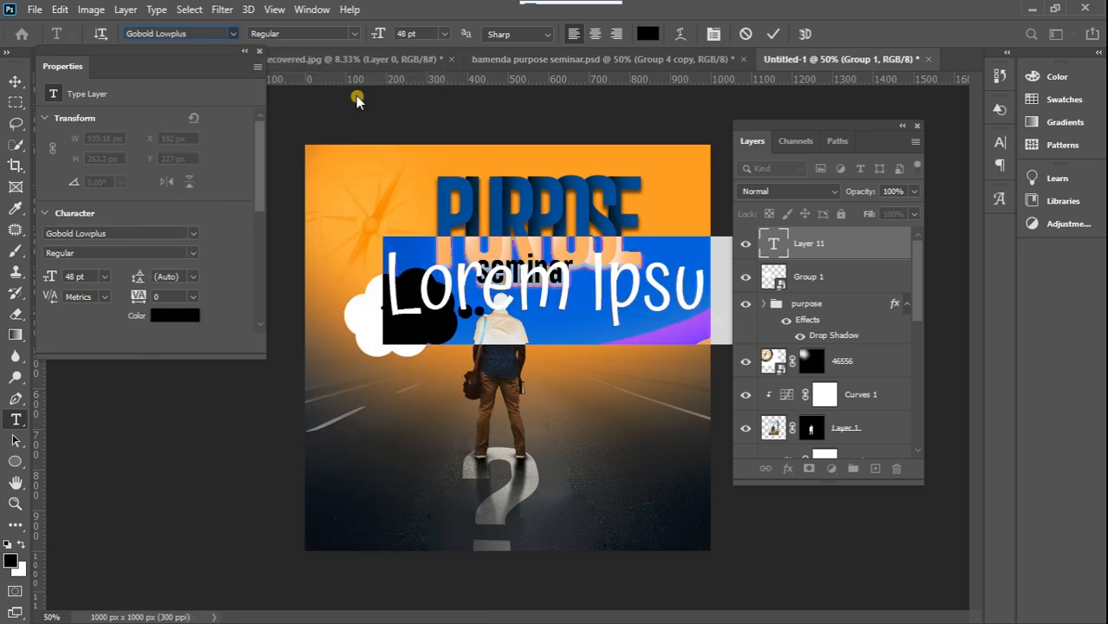
# Set the cloud text to the Medium style at a size of 6 pt
pyautogui.click(354, 33)
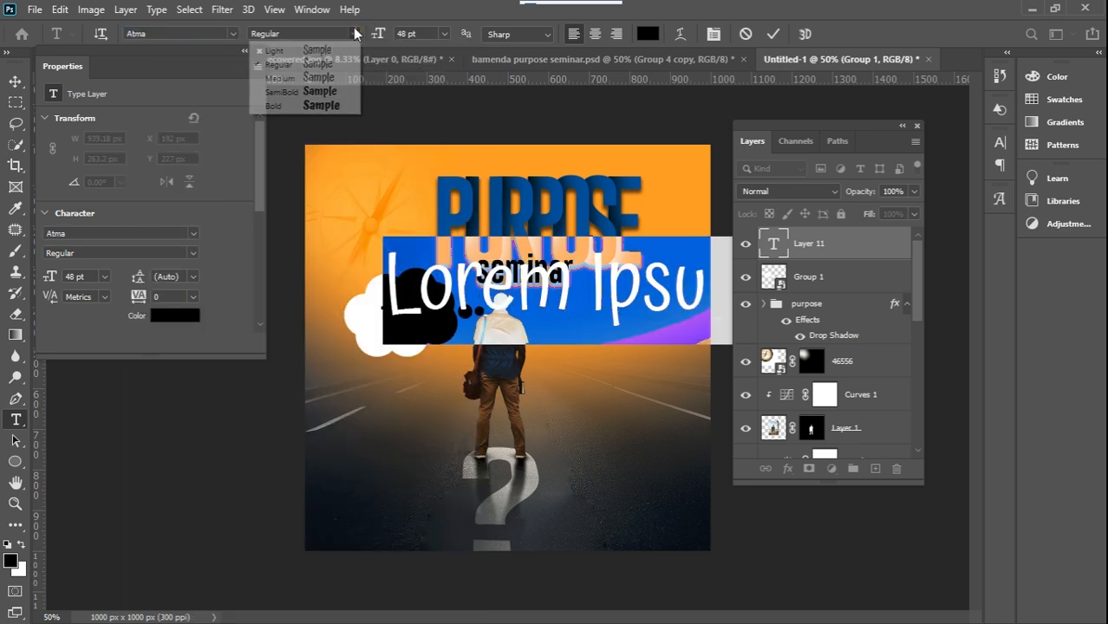
pyautogui.click(328, 78)
pyautogui.click(446, 33)
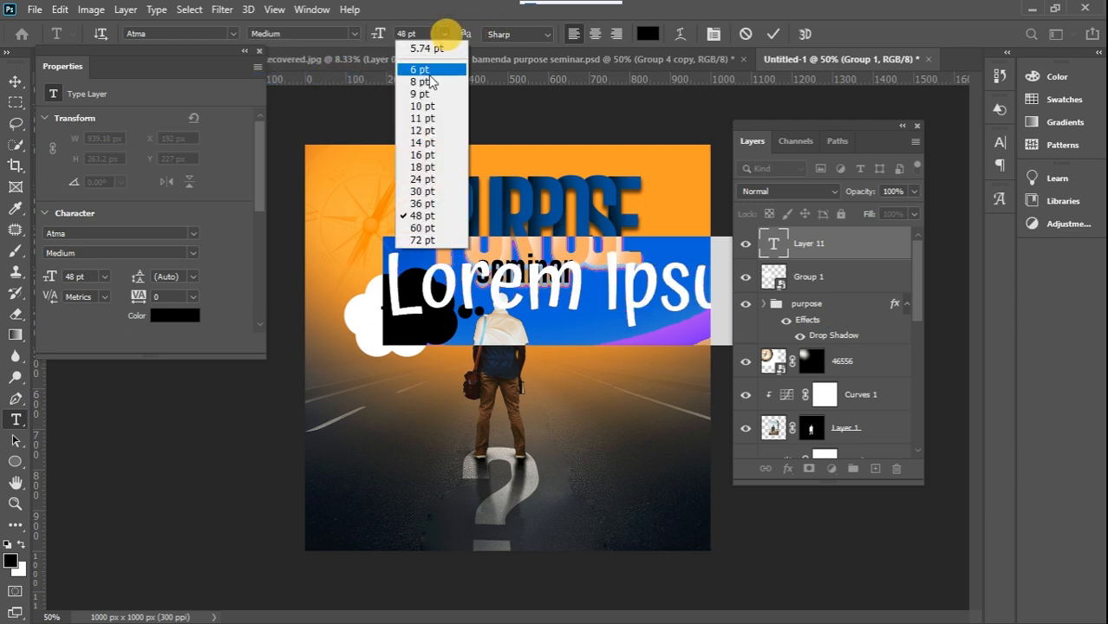
pyautogui.click(423, 110)
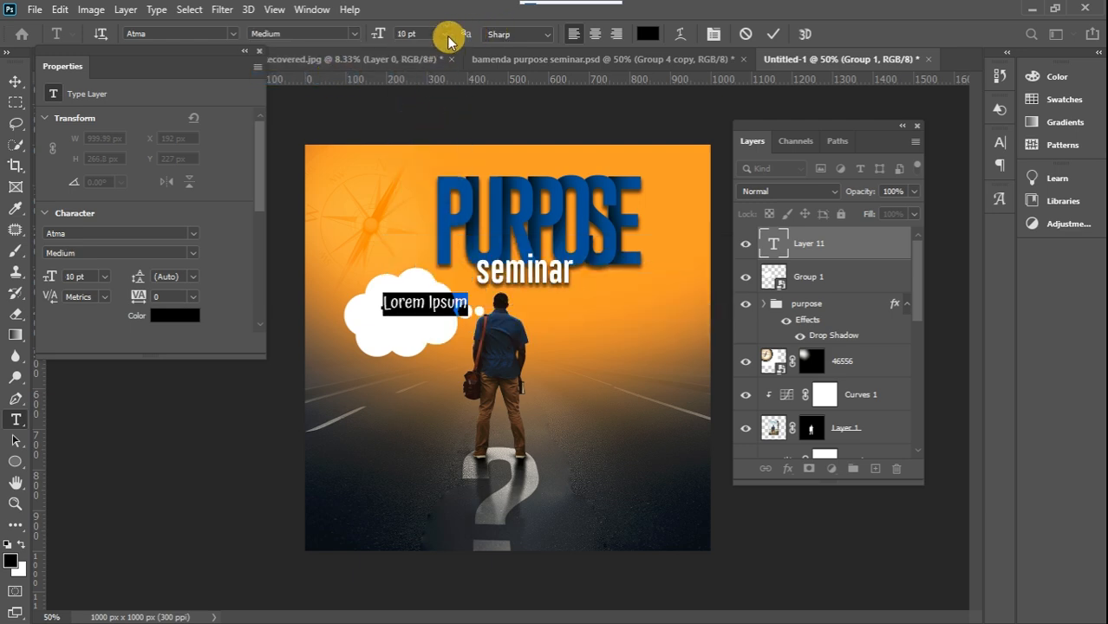
pyautogui.click(445, 35)
pyautogui.click(429, 70)
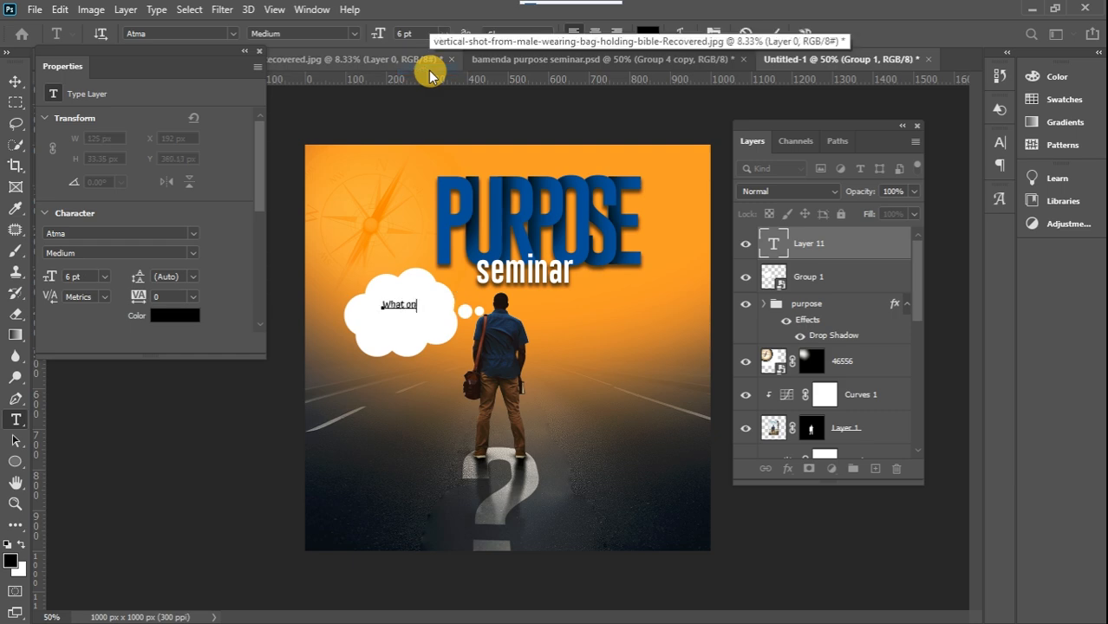
# Enter "Why on Earth am I here?" on two lines in the cloud and enlarge the text to about 119.9%
pyautogui.write('Earth')
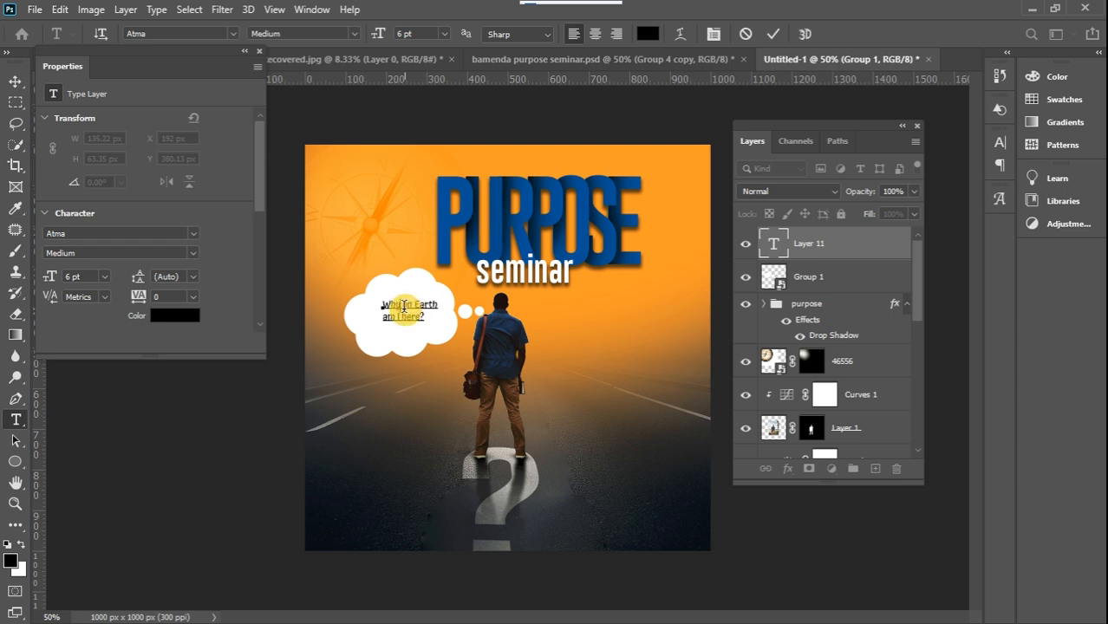
pyautogui.click(15, 82)
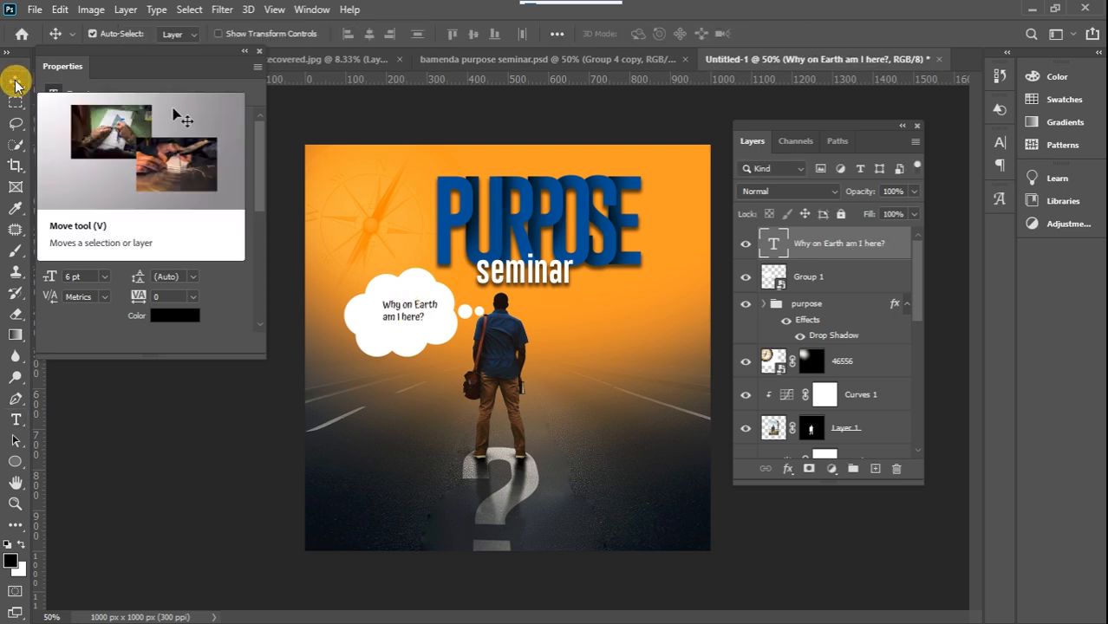
pyautogui.hotkey('ctrl', 't')
pyautogui.moveTo(384, 299); pyautogui.dragTo(371, 295)
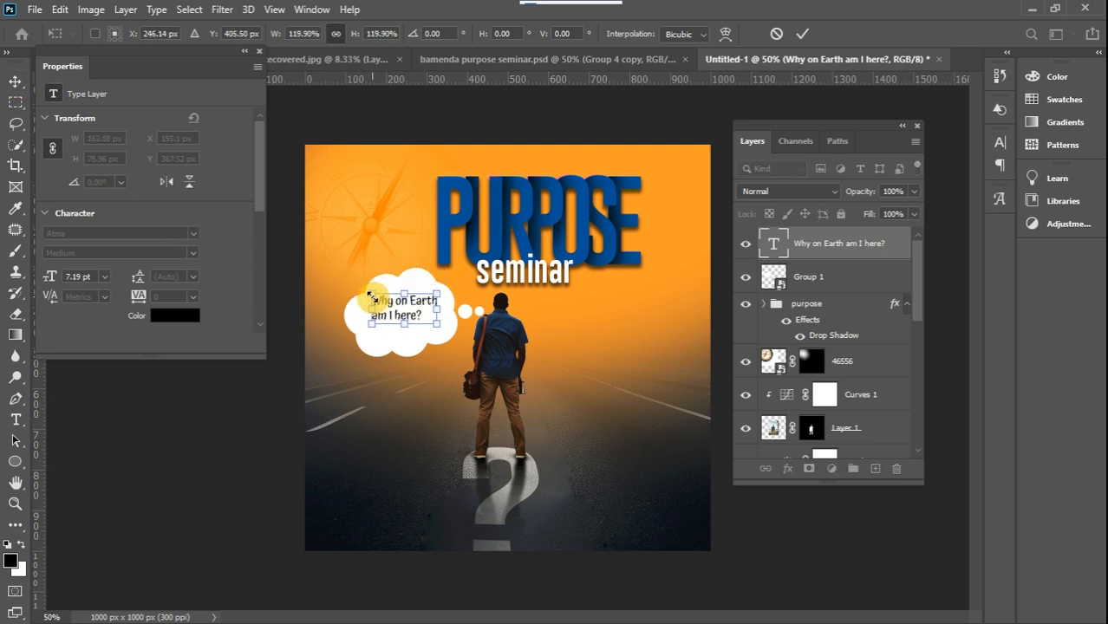
pyautogui.click(17, 81)
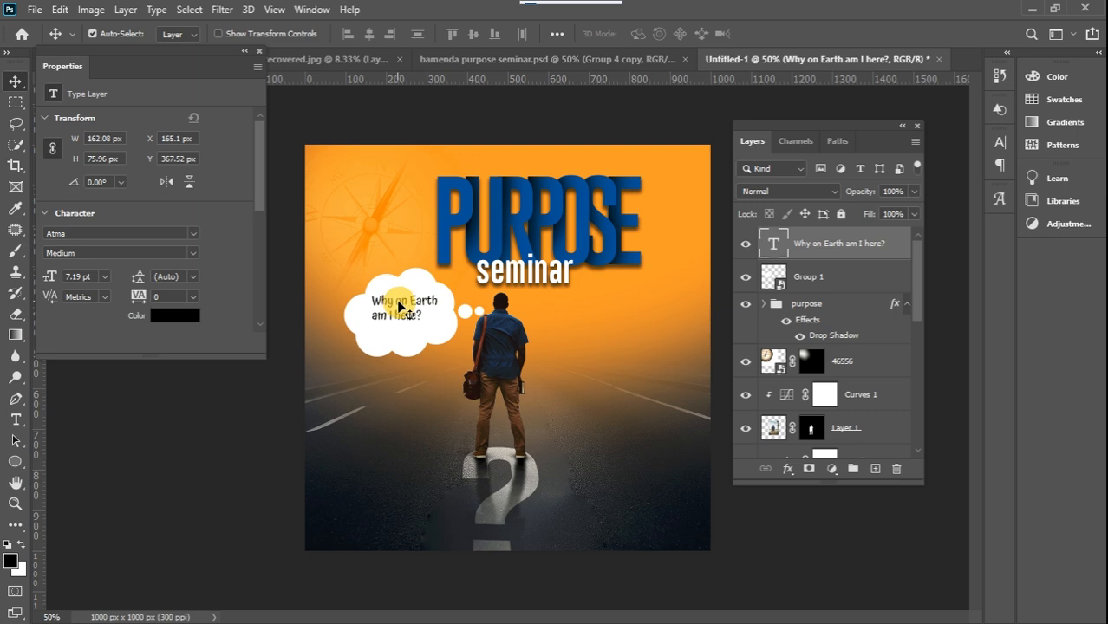
# Duplicate the question text directly below itself, change the copy to "Jer 1:5" and set it to SemiBold
pyautogui.moveTo(401, 308); pyautogui.dragTo(399, 335)
pyautogui.doubleClick(397, 332)
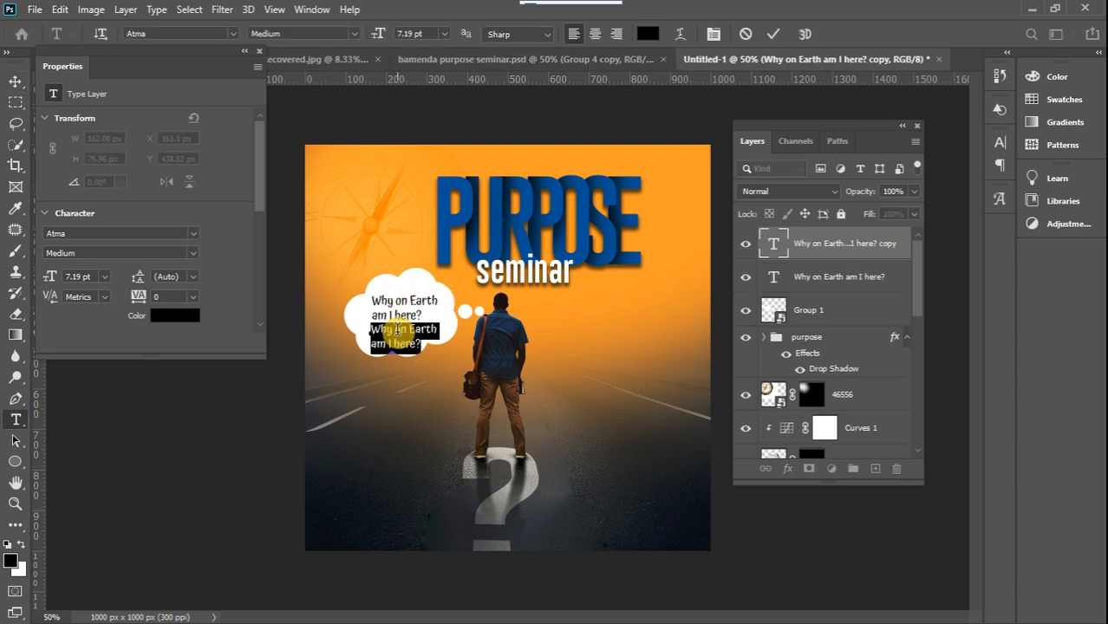
pyautogui.write('i')
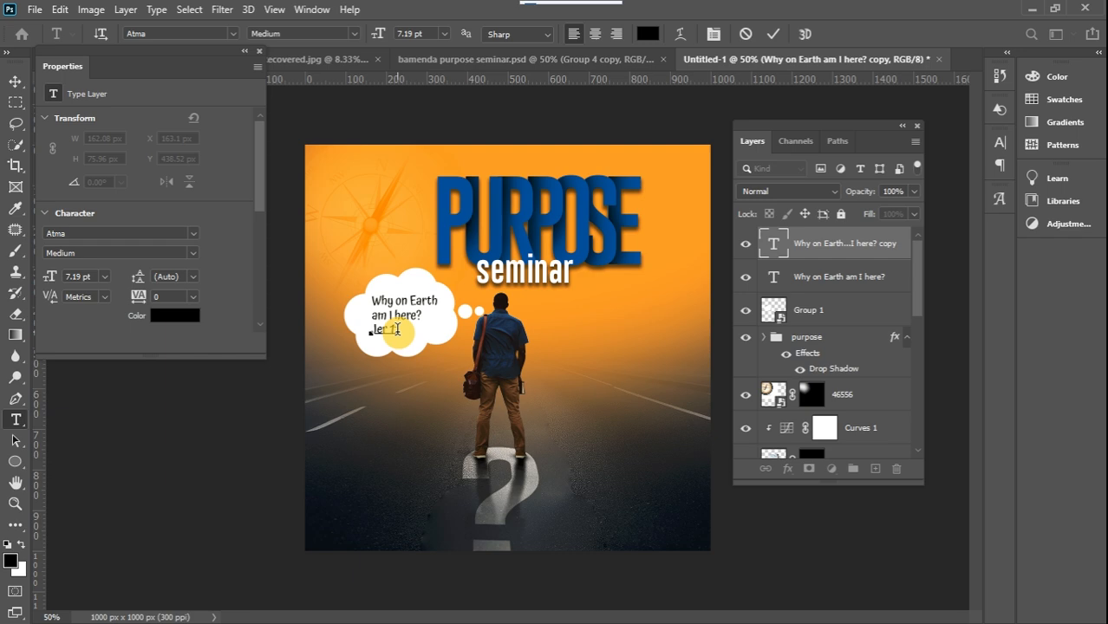
pyautogui.tripleClick(396, 329)
pyautogui.click(354, 33)
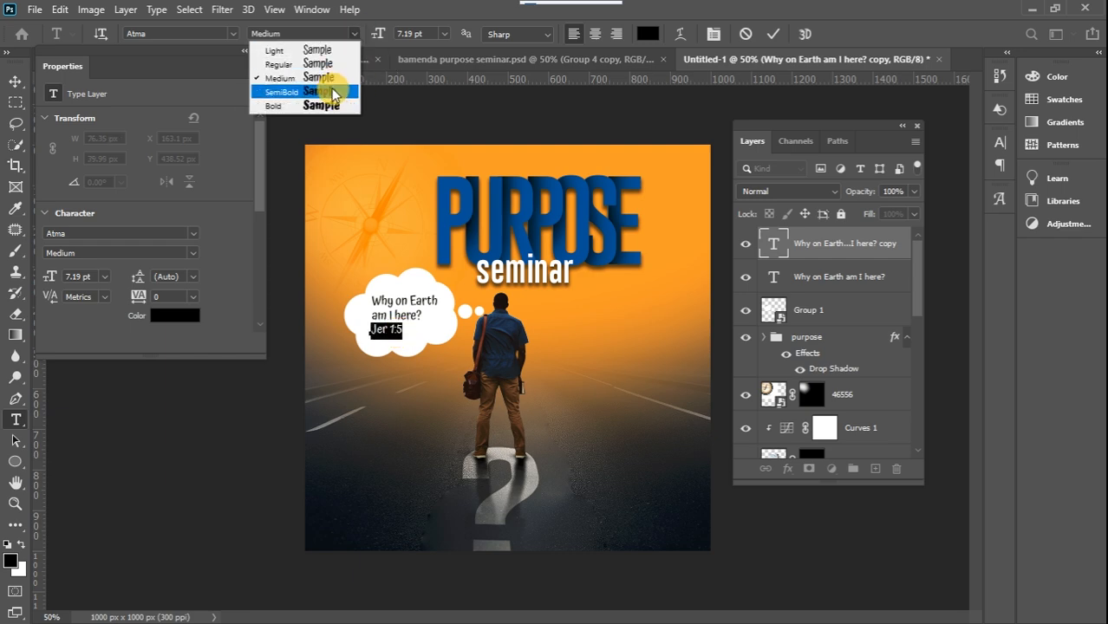
pyautogui.click(343, 91)
pyautogui.click(18, 80)
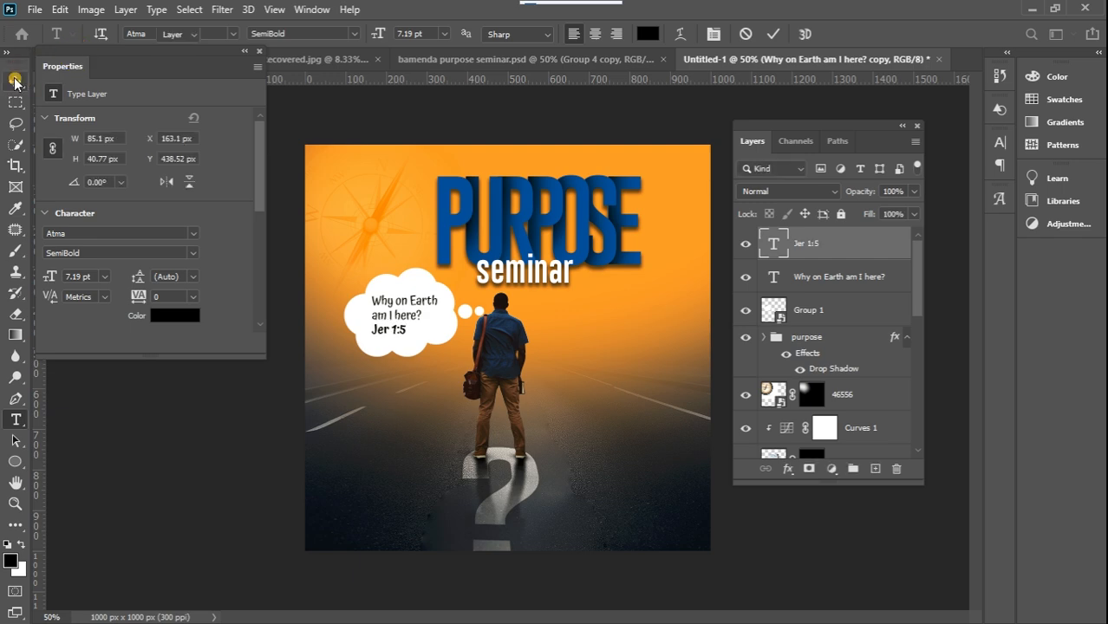
# Nudge the "Jer 1:5" text to X 183.1 px, Y 442.52 px, under the middle of the question
pyautogui.press('Right')
pyautogui.press('Right')
pyautogui.press('Right')
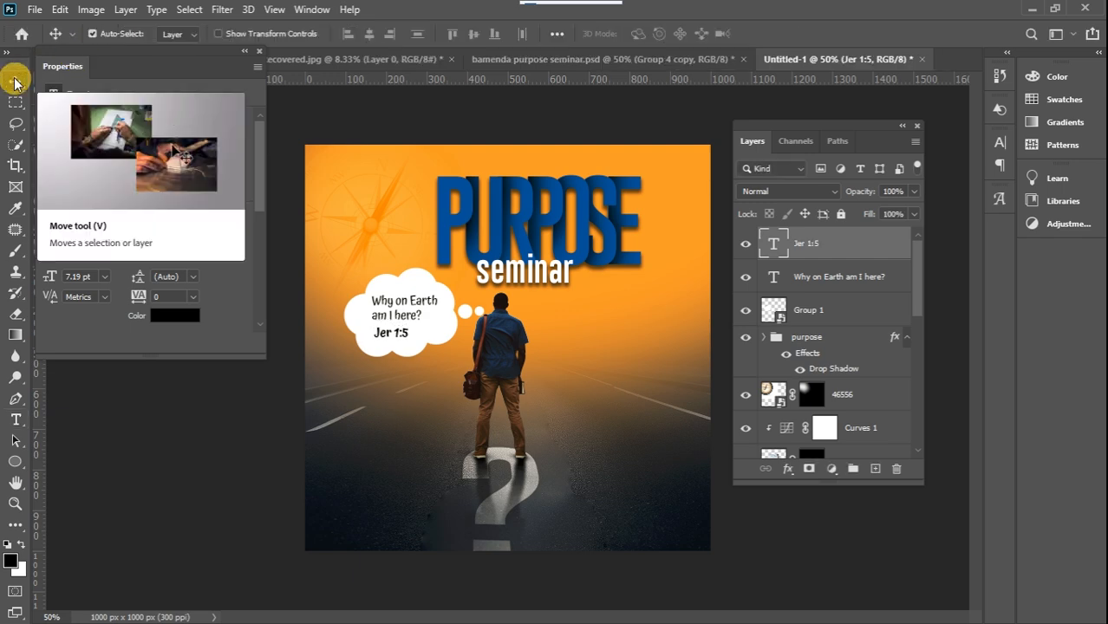
pyautogui.press('Right')
pyautogui.press('Right')
pyautogui.press('Right')
pyautogui.press('Right')
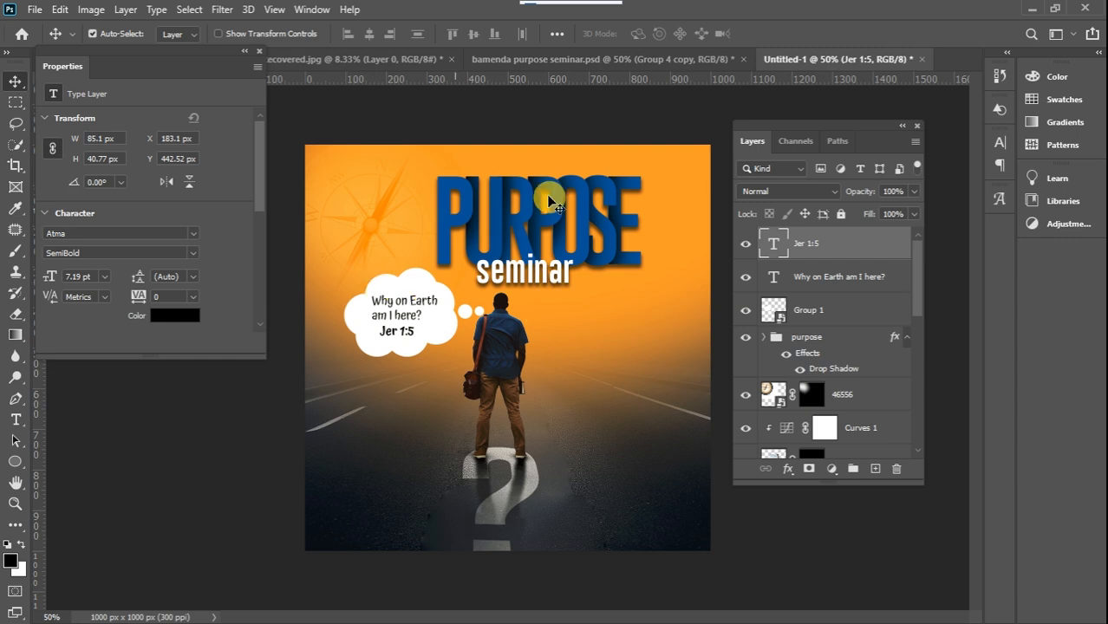
pyautogui.click(451, 124)
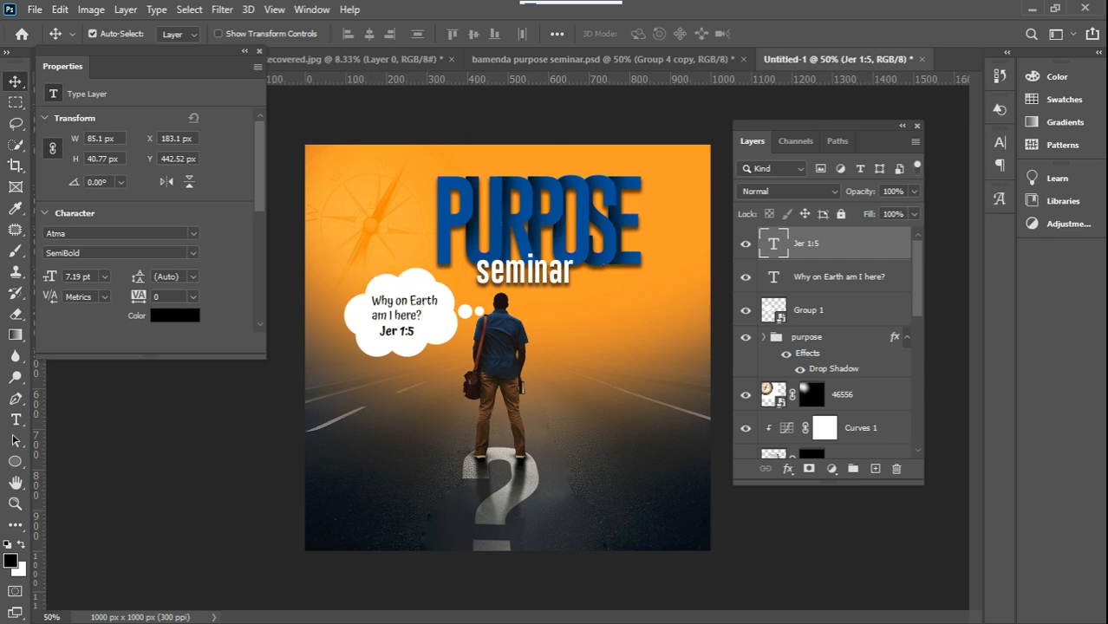
# Place the stylish-scratch-background image from the excercies files folder into the Untitled-1 flyer
pyautogui.click(1082, 248)
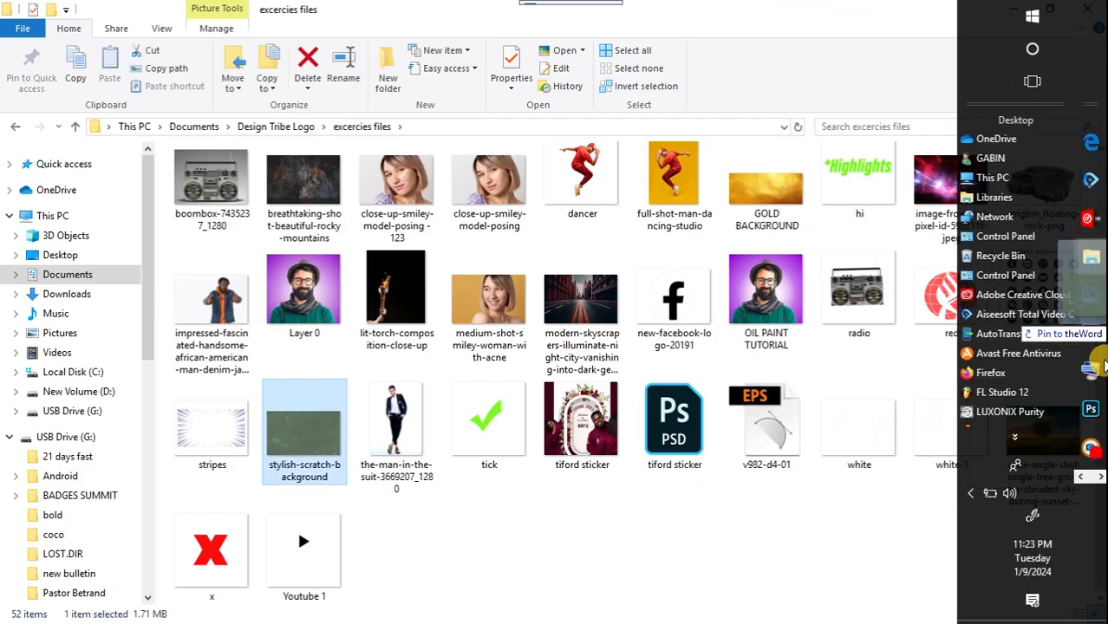
pyautogui.click(1091, 408)
pyautogui.moveTo(972, 399); pyautogui.dragTo(604, 351)
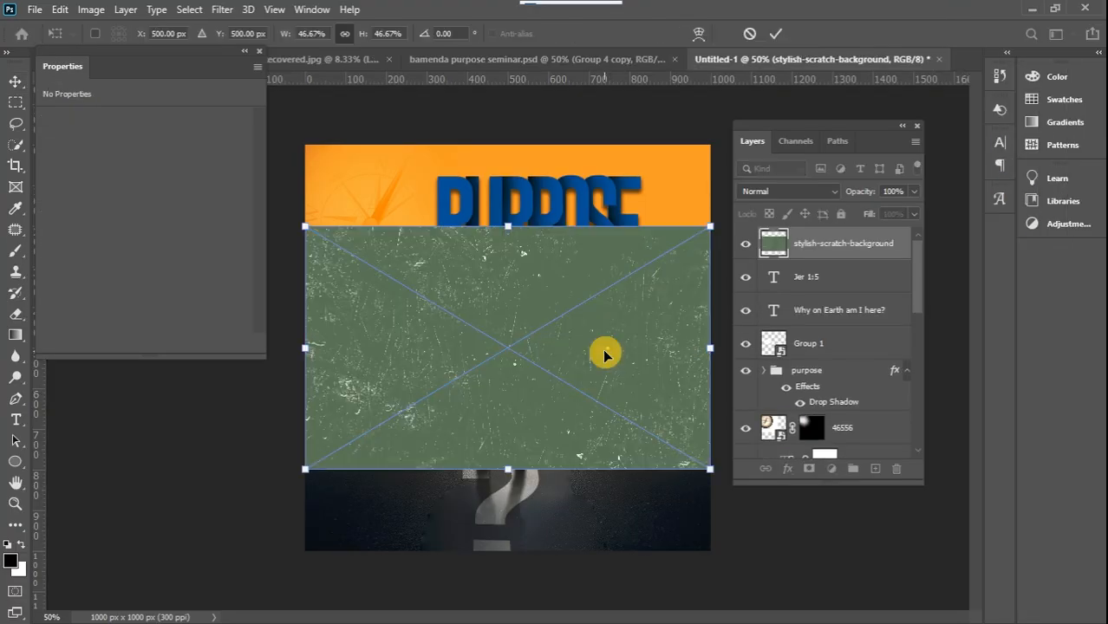
# Move the stylish-scratch-background layer down the stack to sit between the ? layer and Layer 2
pyautogui.scroll(-1, 911, 253)
pyautogui.scroll(1, 911, 253)
pyautogui.moveTo(893, 245); pyautogui.dragTo(860, 446)
pyautogui.scroll(-4, 915, 297)
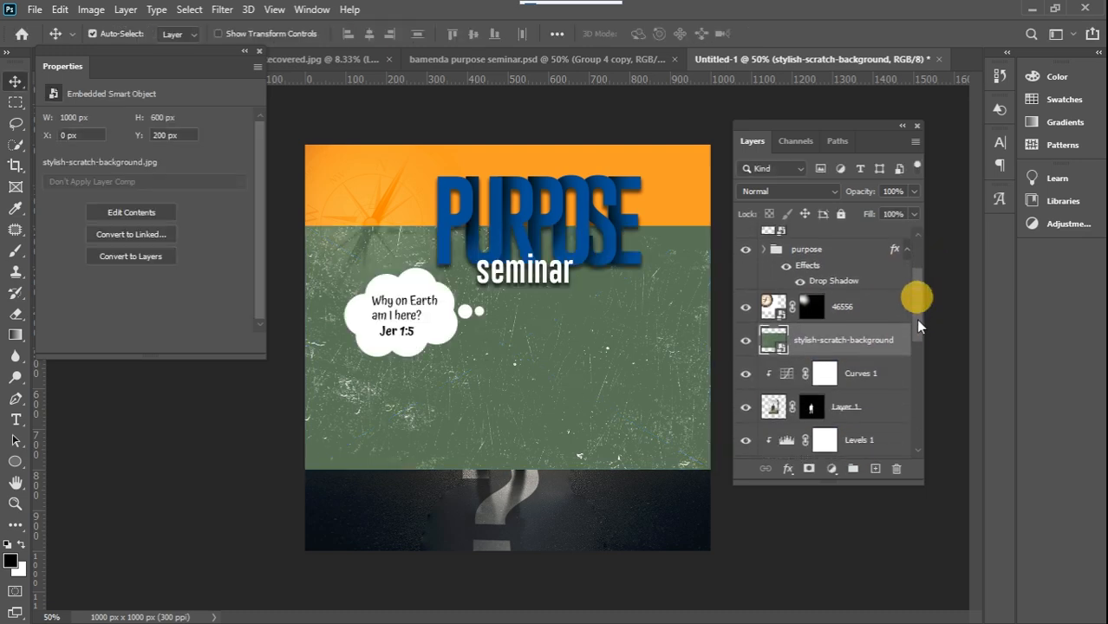
pyautogui.scroll(-1, 917, 341)
pyautogui.moveTo(878, 257); pyautogui.dragTo(871, 436)
pyautogui.scroll(-2, 915, 346)
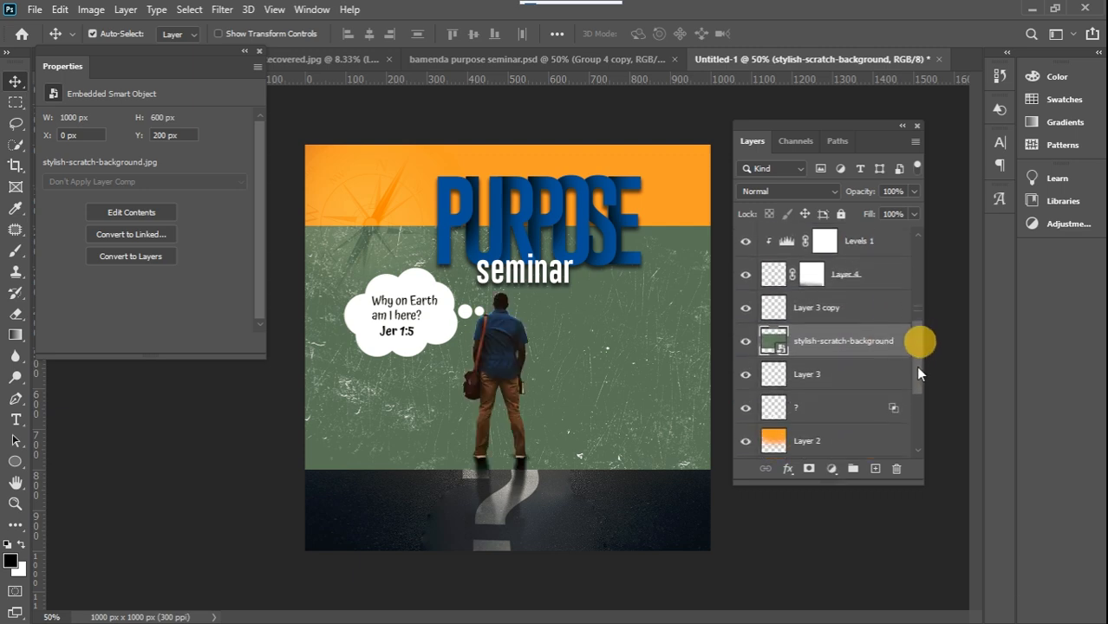
pyautogui.scroll(-1, 917, 384)
pyautogui.moveTo(883, 290); pyautogui.dragTo(893, 359)
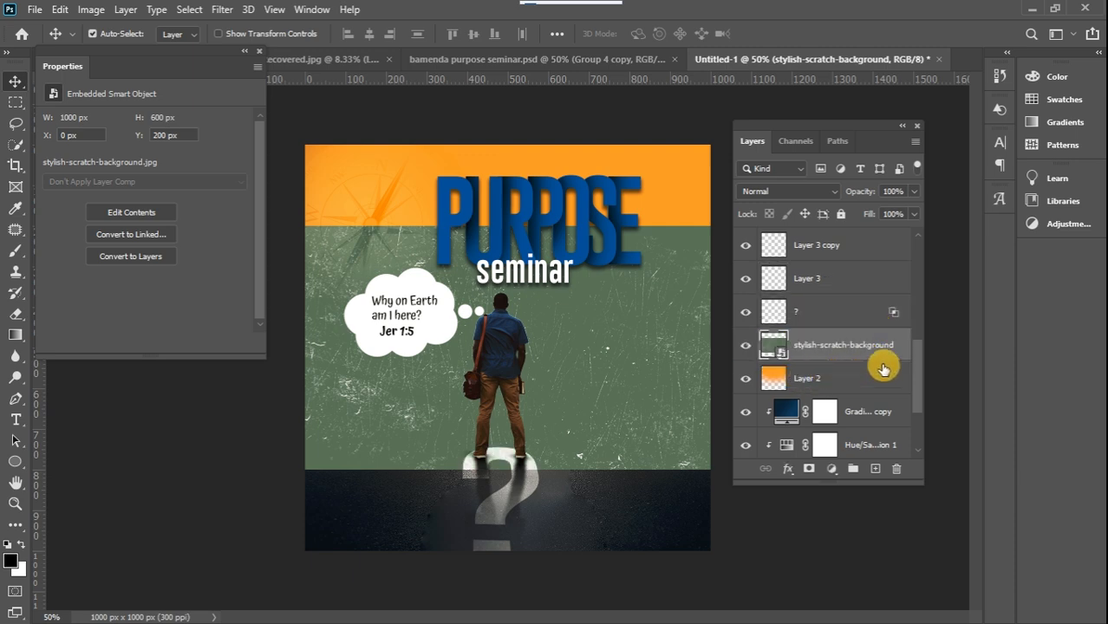
# Enlarge the stylish-scratch-background image to about 1406 × 844 px, past the flyer's top and sides, and set its blend mode to Soft Light
pyautogui.hotkey('ctrl', 't')
pyautogui.moveTo(508, 226); pyautogui.dragTo(525, 127)
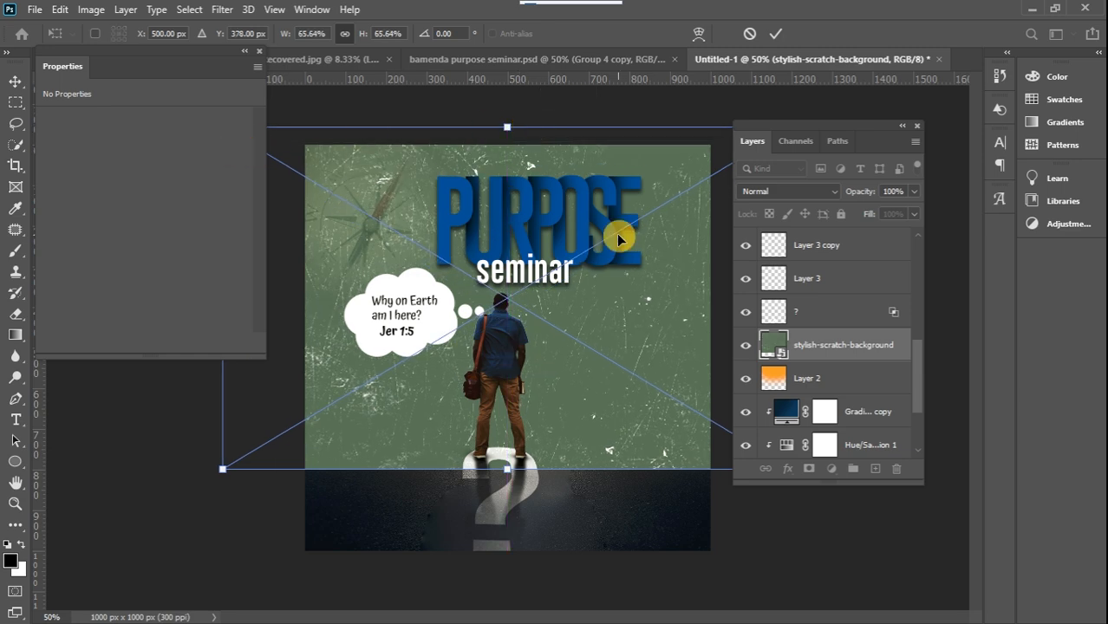
pyautogui.click(16, 82)
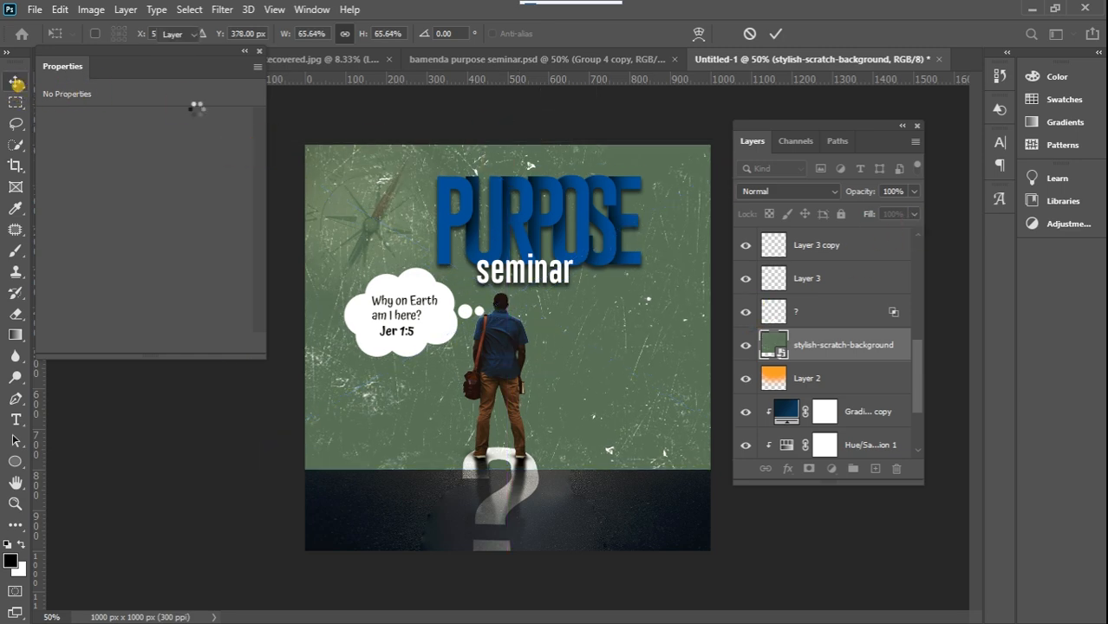
pyautogui.click(808, 192)
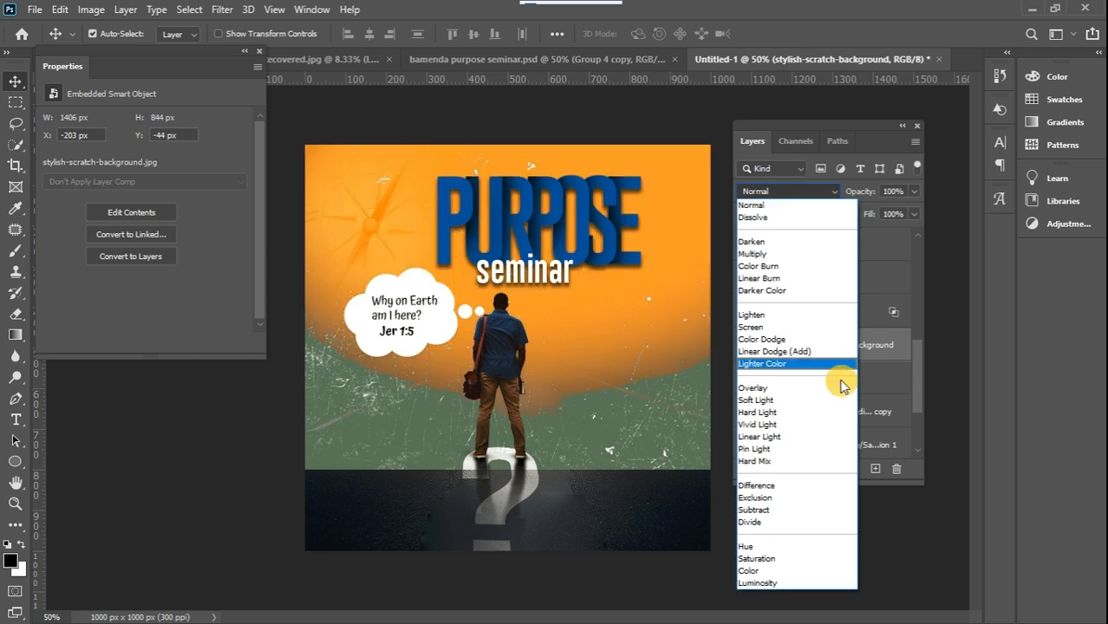
pyautogui.click(816, 401)
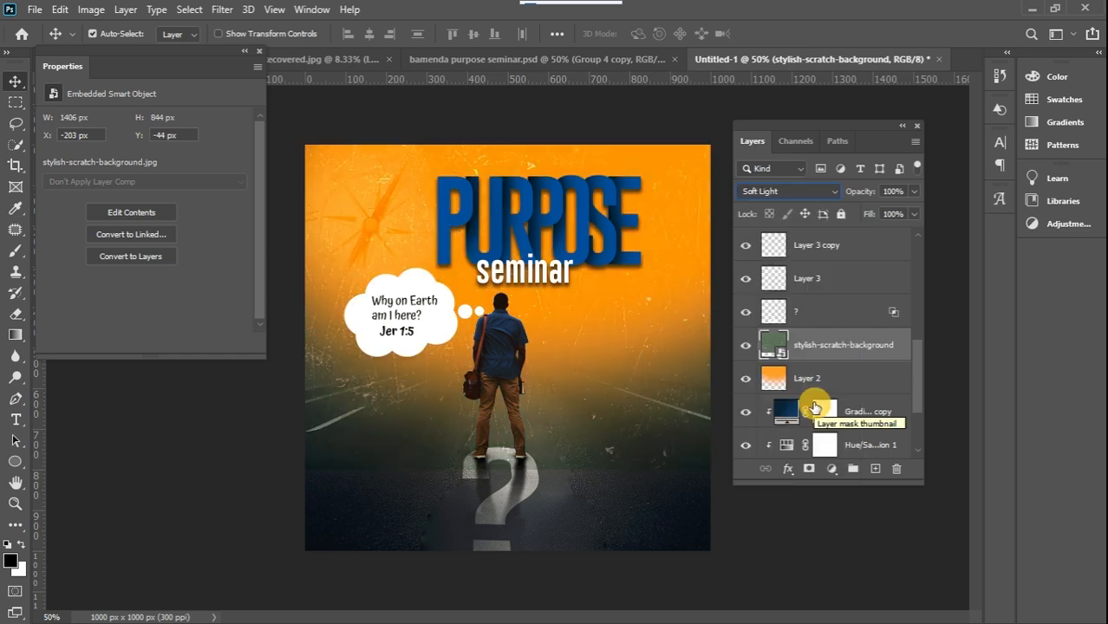
# Add a layer mask to stylish-scratch-background and paint out its lower part over the road with a soft black 800 px brush
pyautogui.click(809, 468)
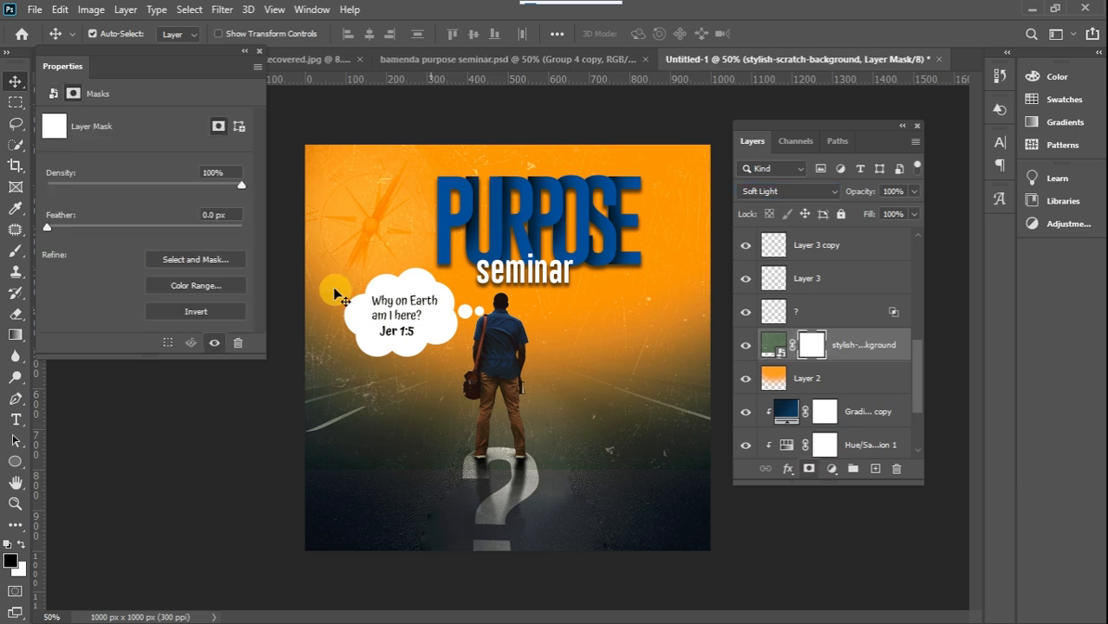
pyautogui.click(16, 251)
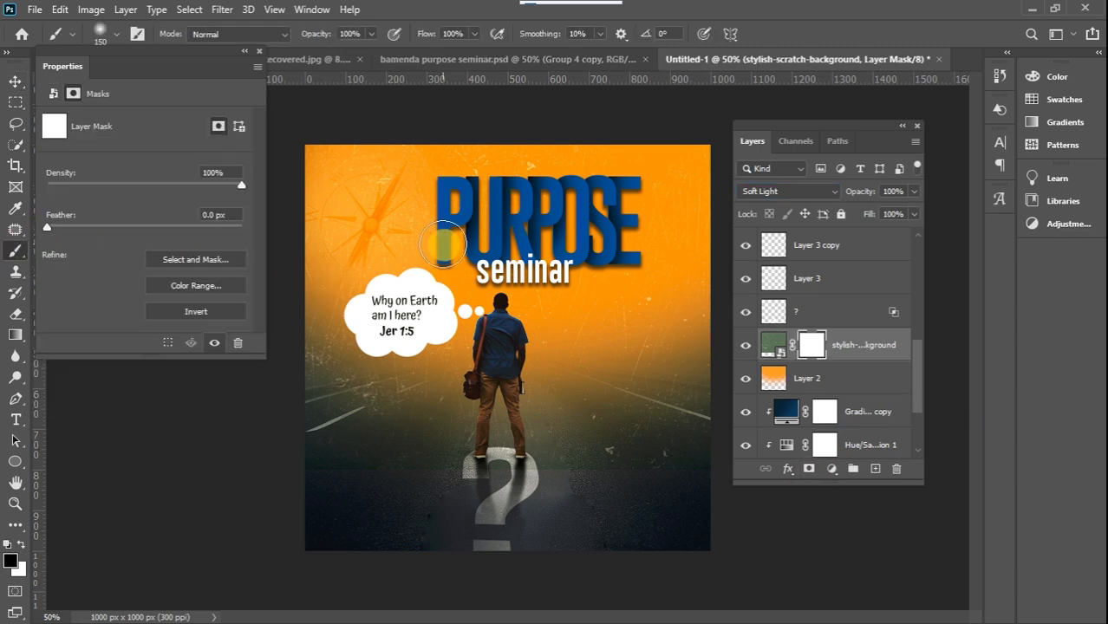
pyautogui.press(']')
pyautogui.press(']')
pyautogui.press(']')
pyautogui.press(']')
pyautogui.press(']')
pyautogui.press(']')
pyautogui.press(']')
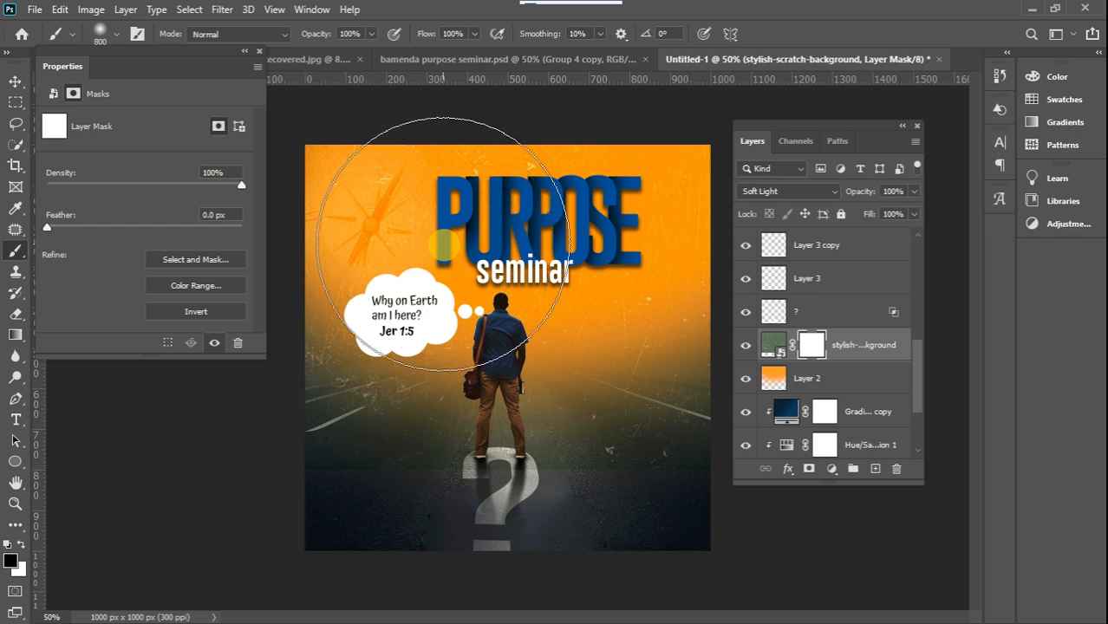
pyautogui.rightClick(444, 246)
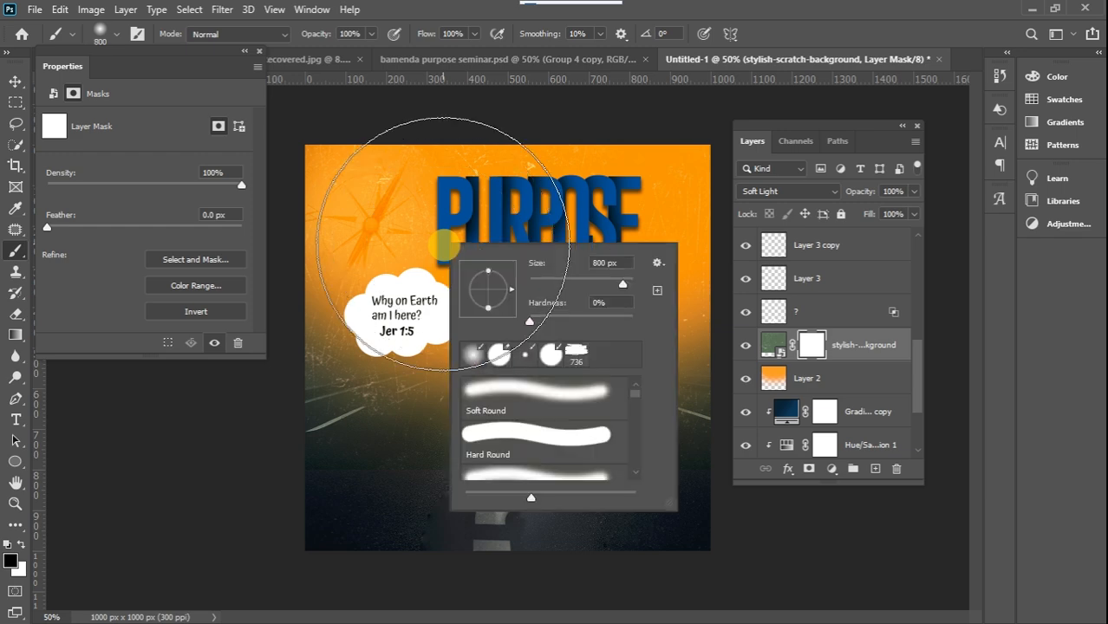
pyautogui.click(265, 533)
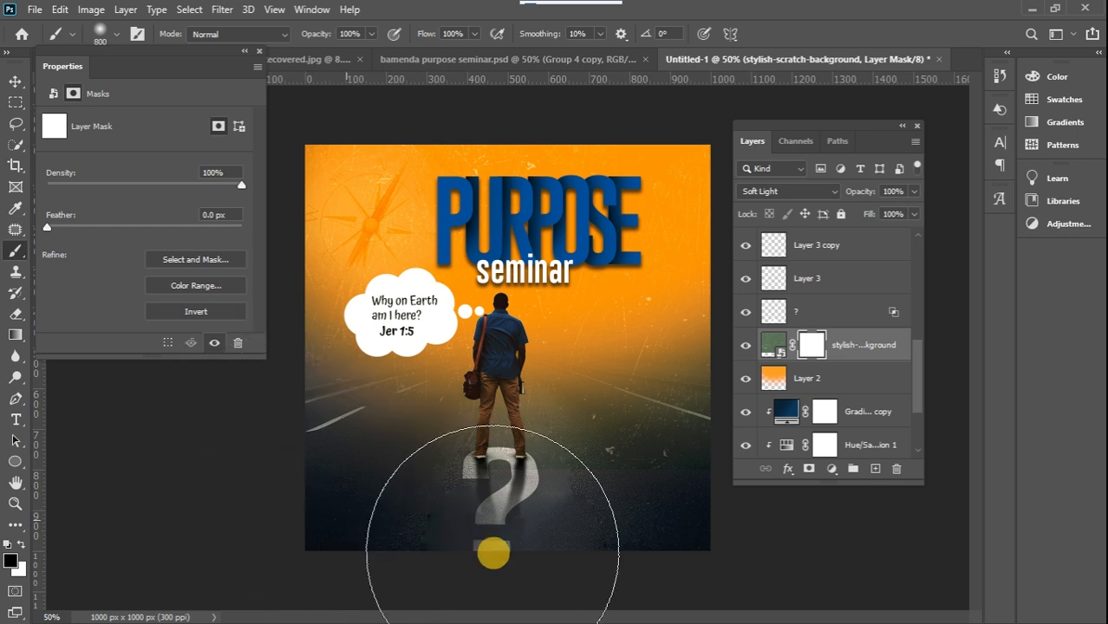
pyautogui.moveTo(642, 551); pyautogui.dragTo(603, 566)
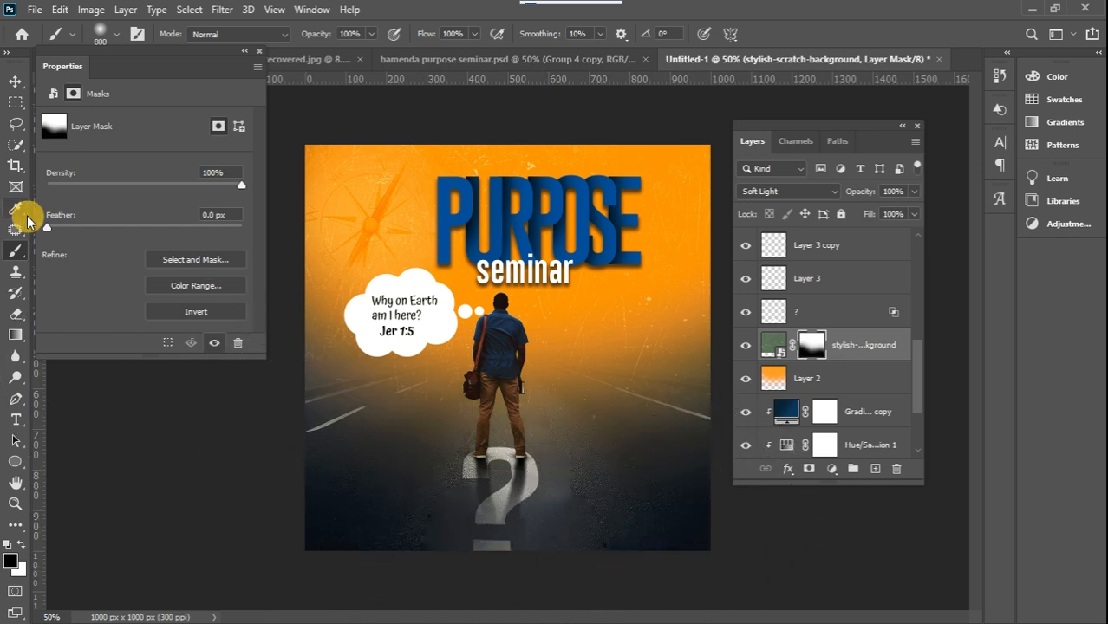
pyautogui.click(15, 81)
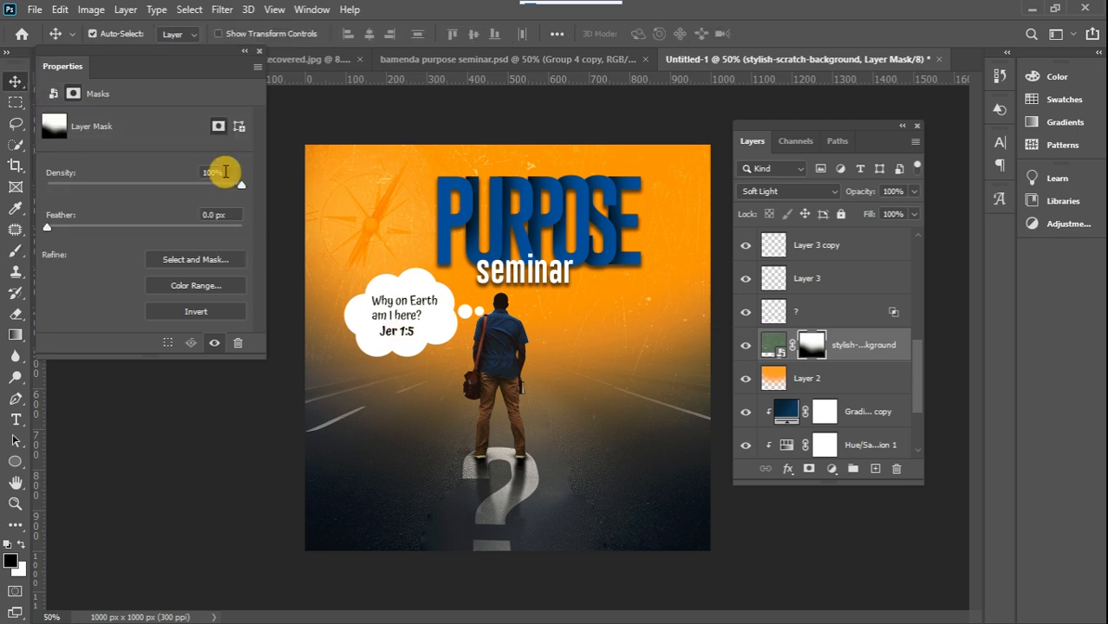
pyautogui.click(258, 51)
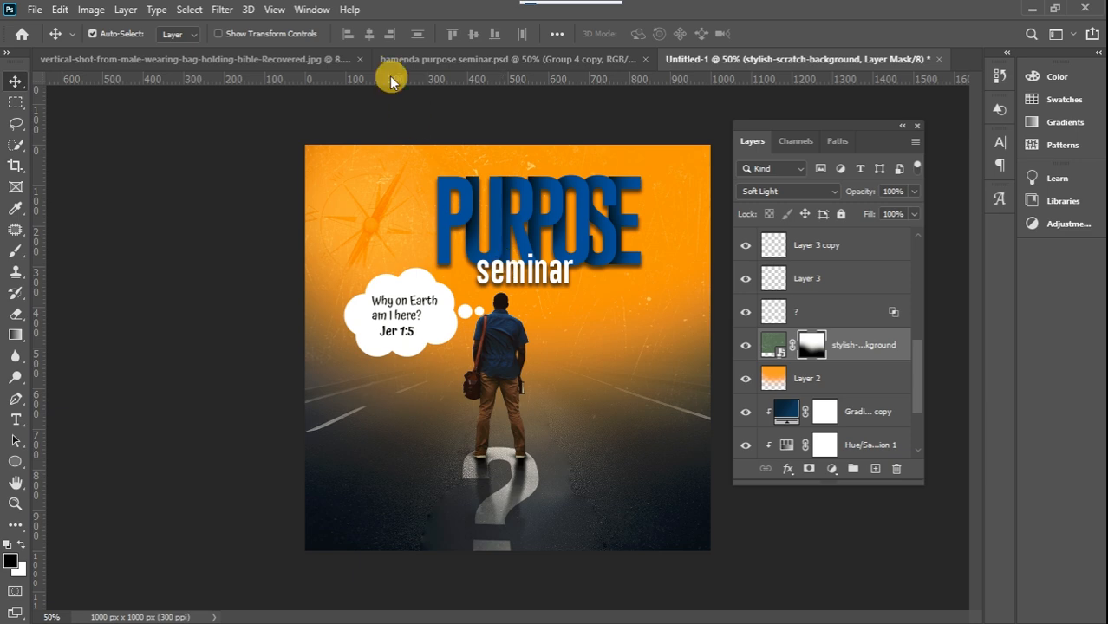
# Draw a white rounded square about 122 × 124 px below the title, beside the man, and set its corner radii to 25 px
pyautogui.click(454, 62)
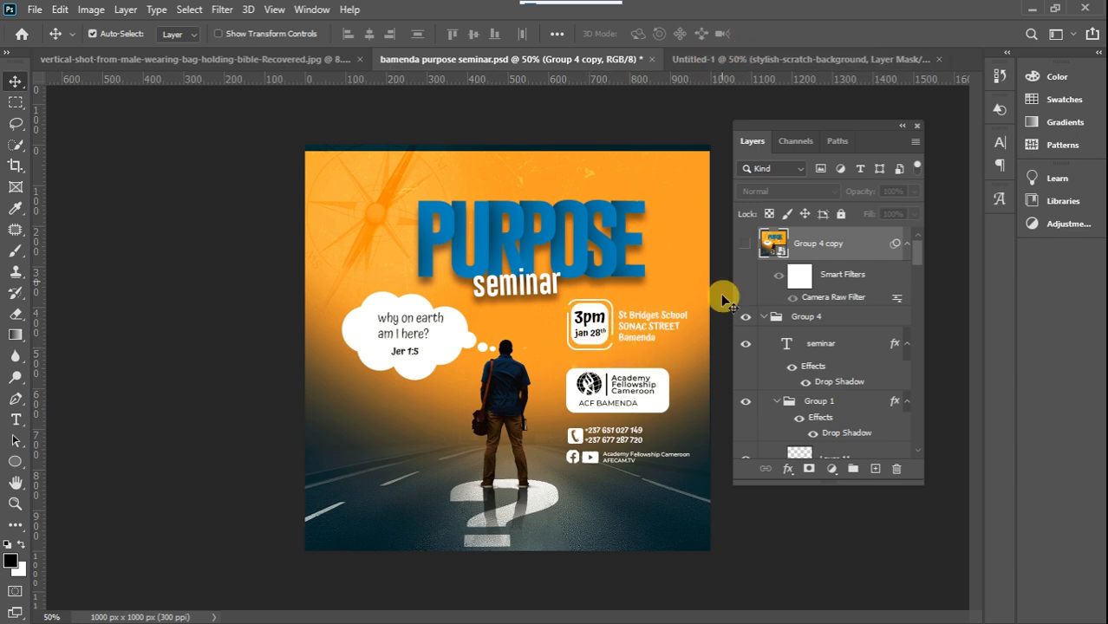
pyautogui.click(701, 57)
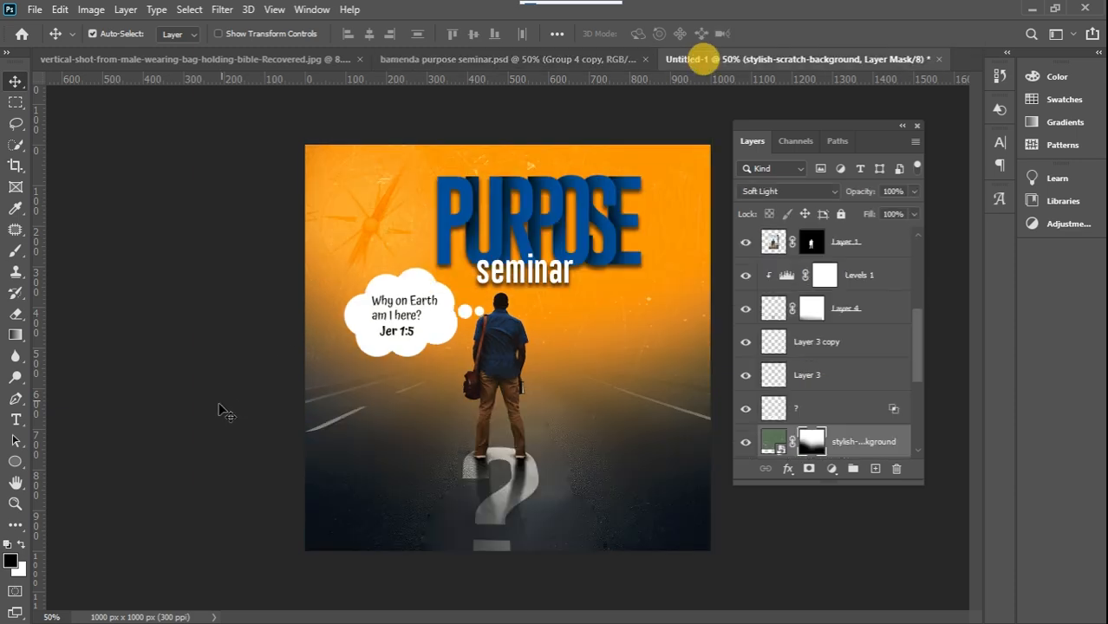
pyautogui.click(15, 462)
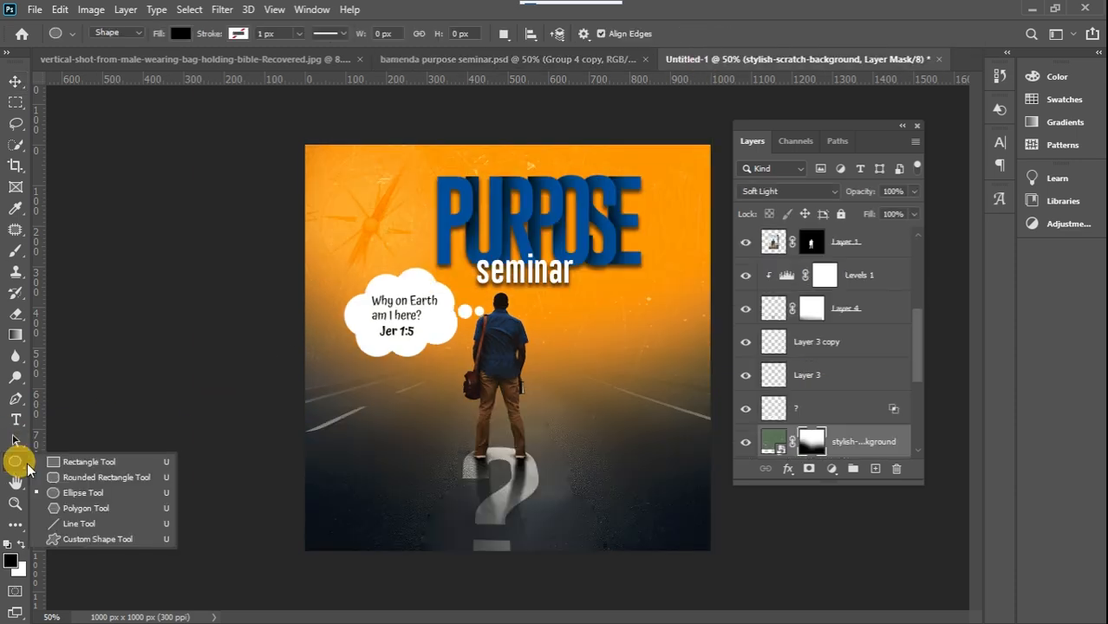
pyautogui.click(68, 479)
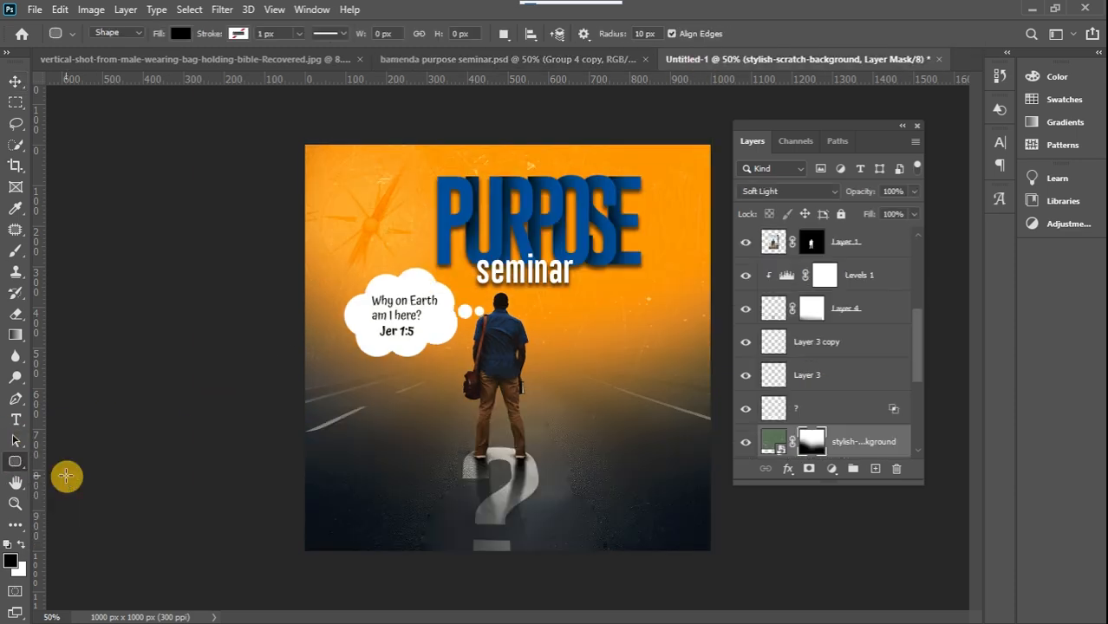
pyautogui.click(23, 546)
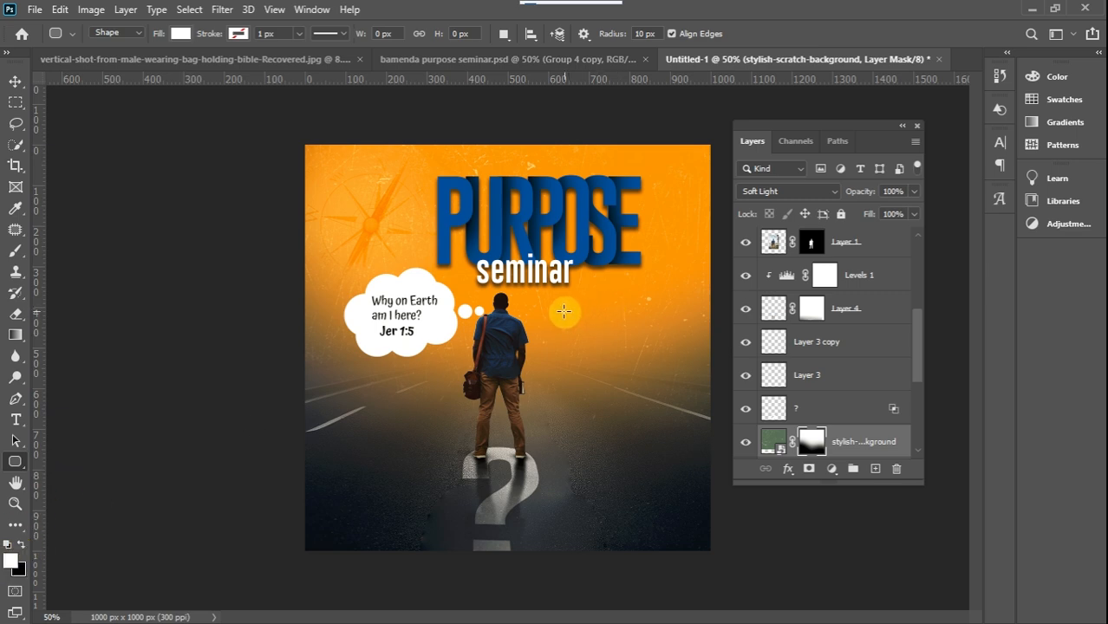
pyautogui.moveTo(555, 309); pyautogui.dragTo(603, 359)
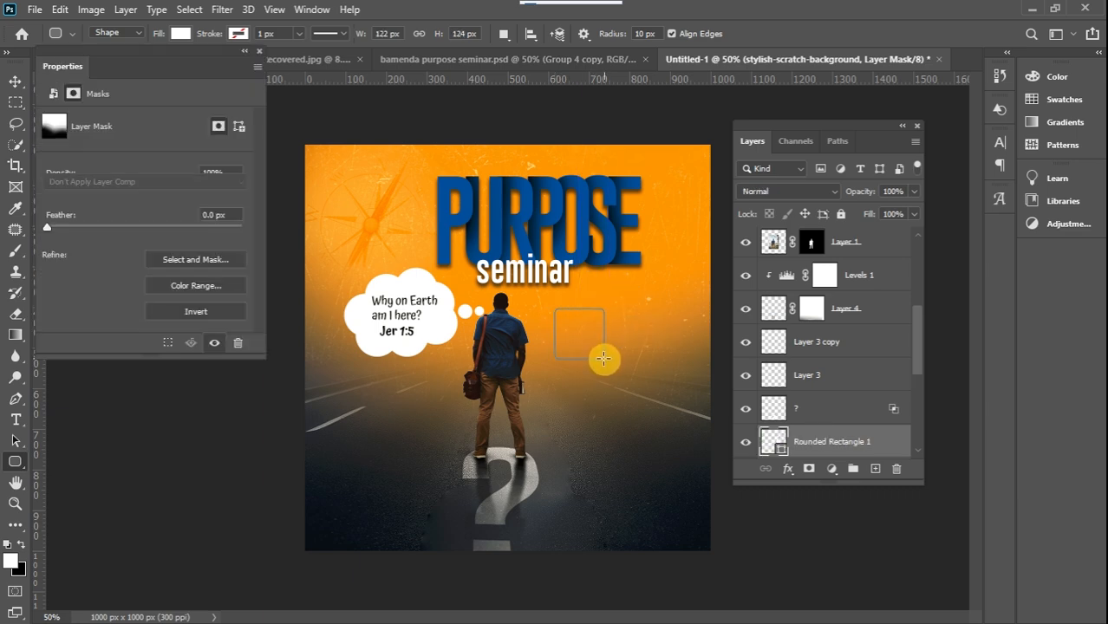
pyautogui.click(15, 79)
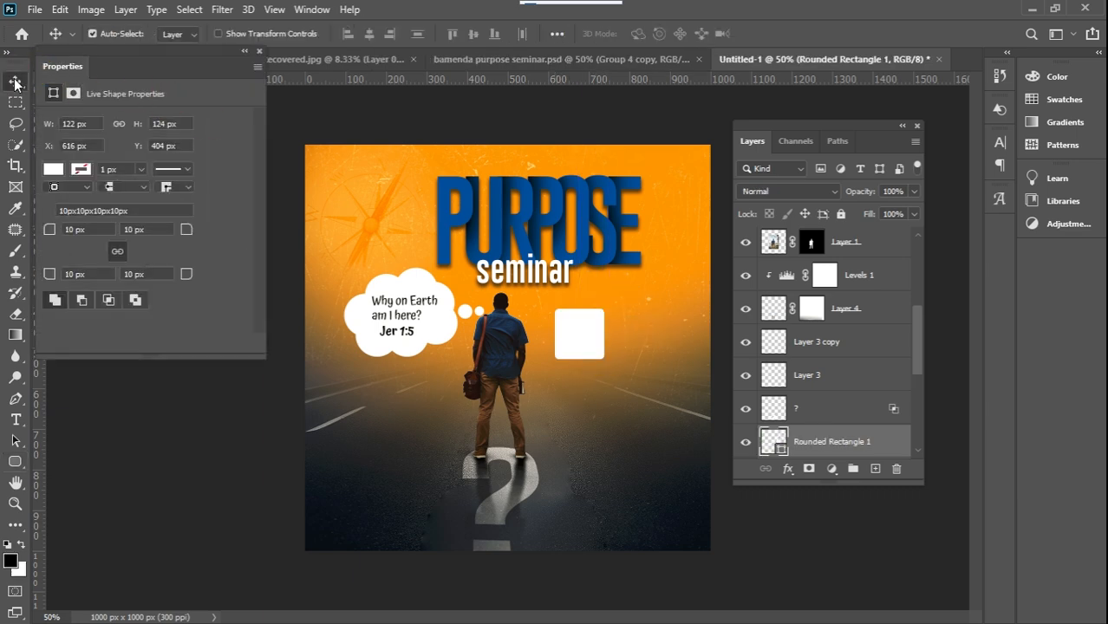
pyautogui.moveTo(188, 228); pyautogui.dragTo(189, 230)
# Duplicate the rounded square, scale the copy to about 119% around it and place the copy below the original in the layer order
pyautogui.hotkey('ctrl', 'j')
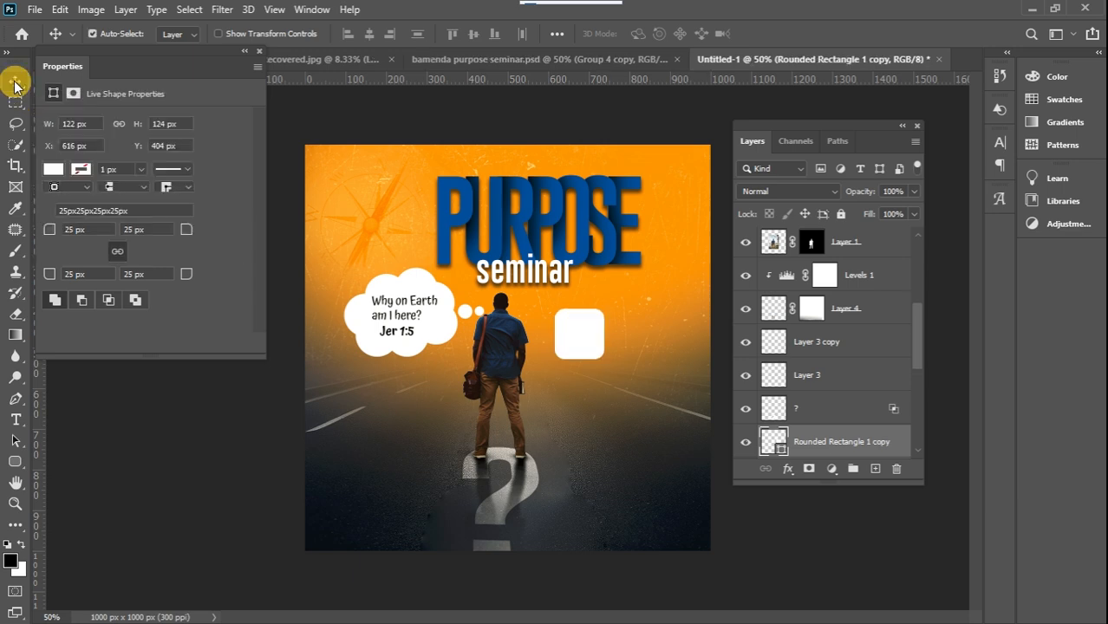
pyautogui.hotkey('ctrl', 't')
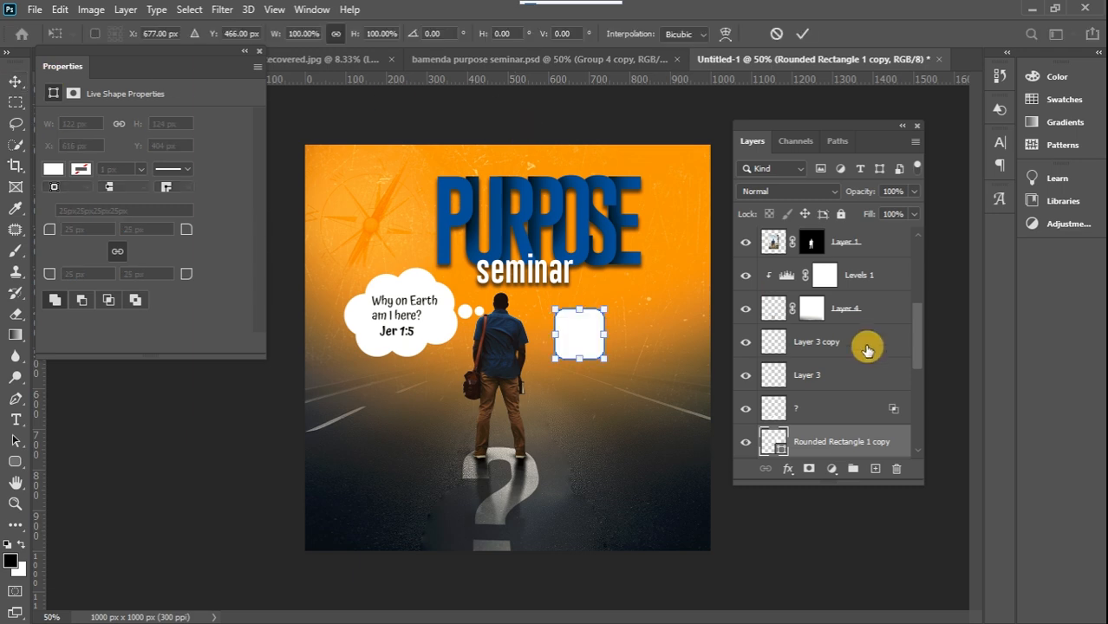
pyautogui.moveTo(605, 313)
pyautogui.mouseDown()
pyautogui.moveTo(611, 297)
pyautogui.moveTo(600, 315)
pyautogui.mouseUp()
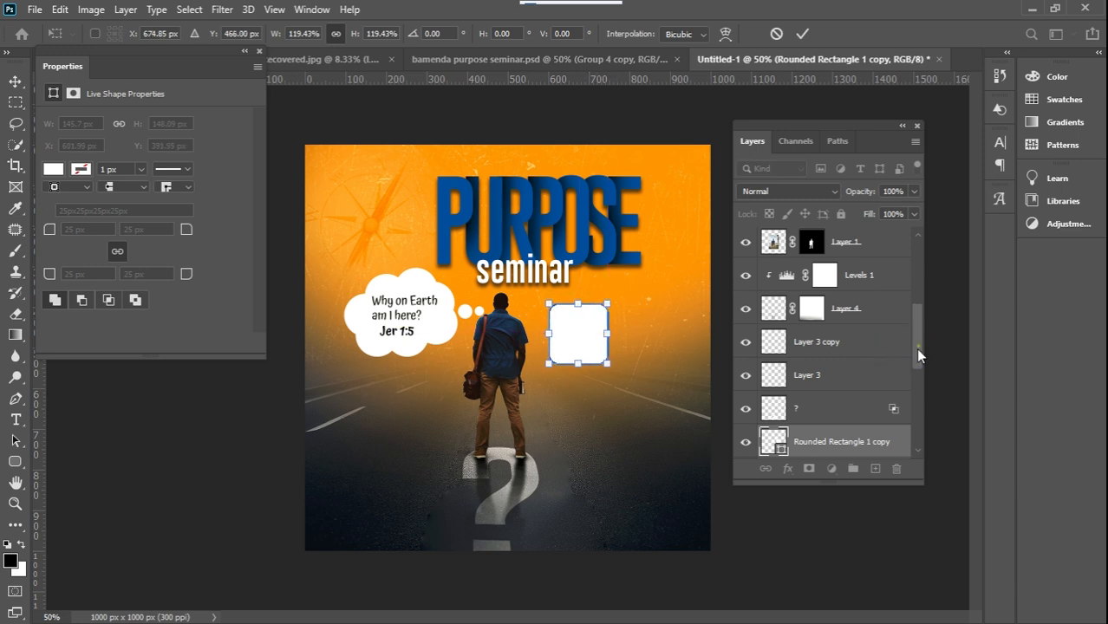
pyautogui.scroll(-3, 915, 347)
pyautogui.moveTo(881, 346); pyautogui.dragTo(879, 386)
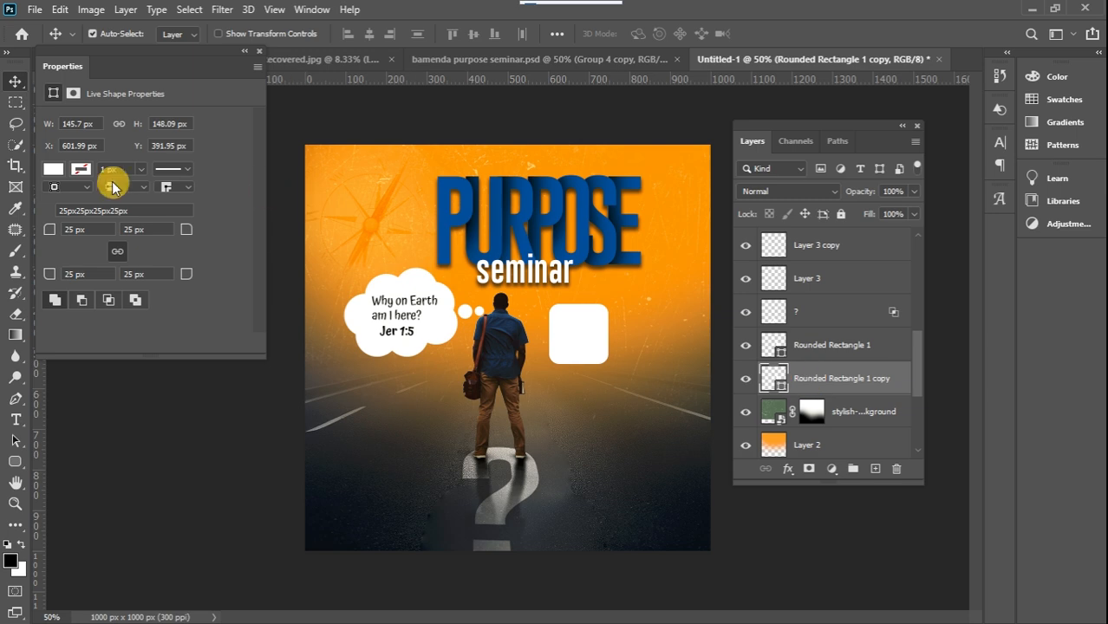
# Remove the fill from the larger rounded square copy and give it a white stroke
pyautogui.click(54, 169)
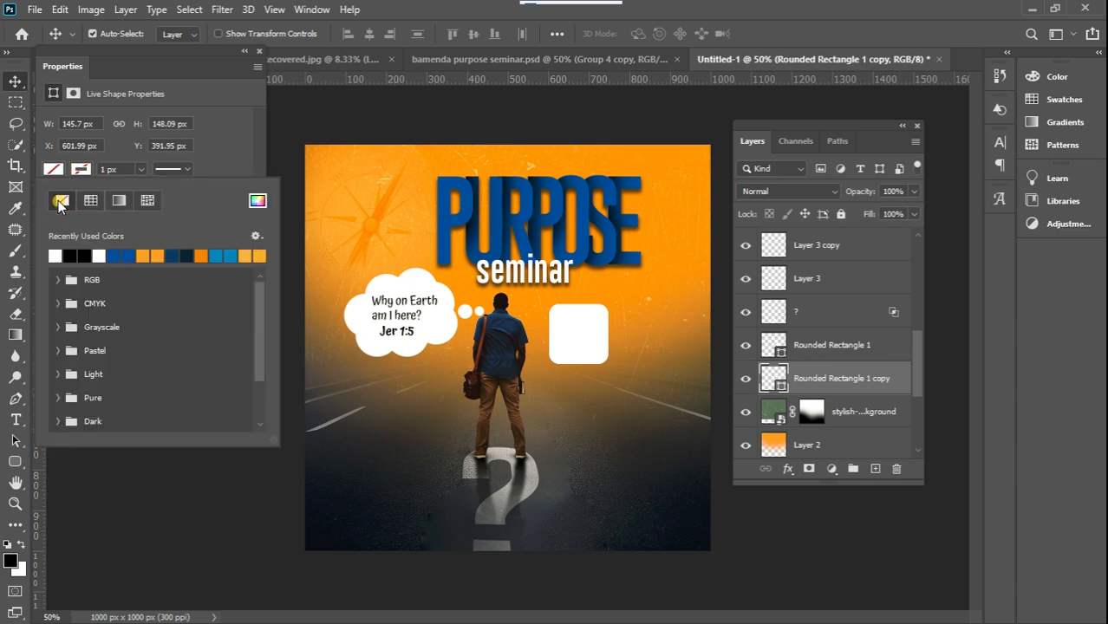
pyautogui.click(61, 200)
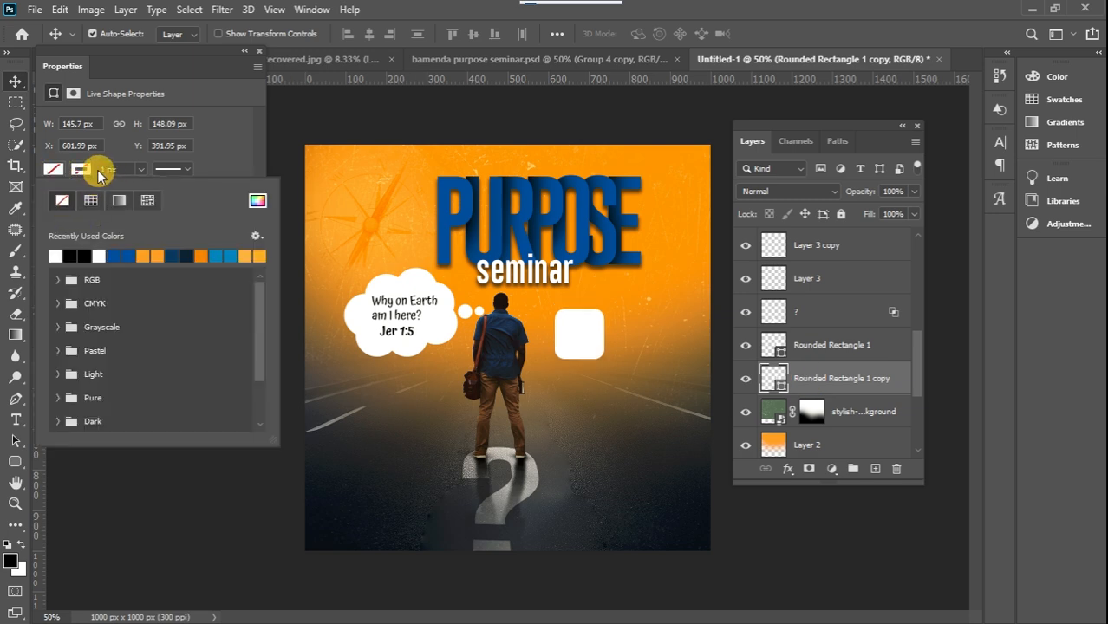
pyautogui.click(82, 170)
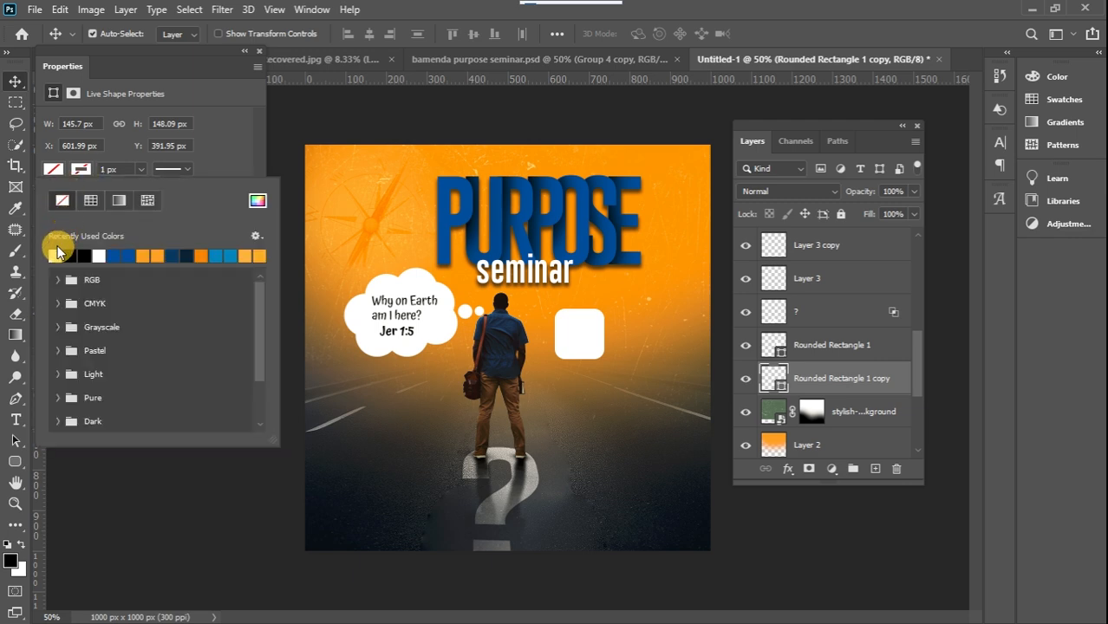
pyautogui.click(54, 254)
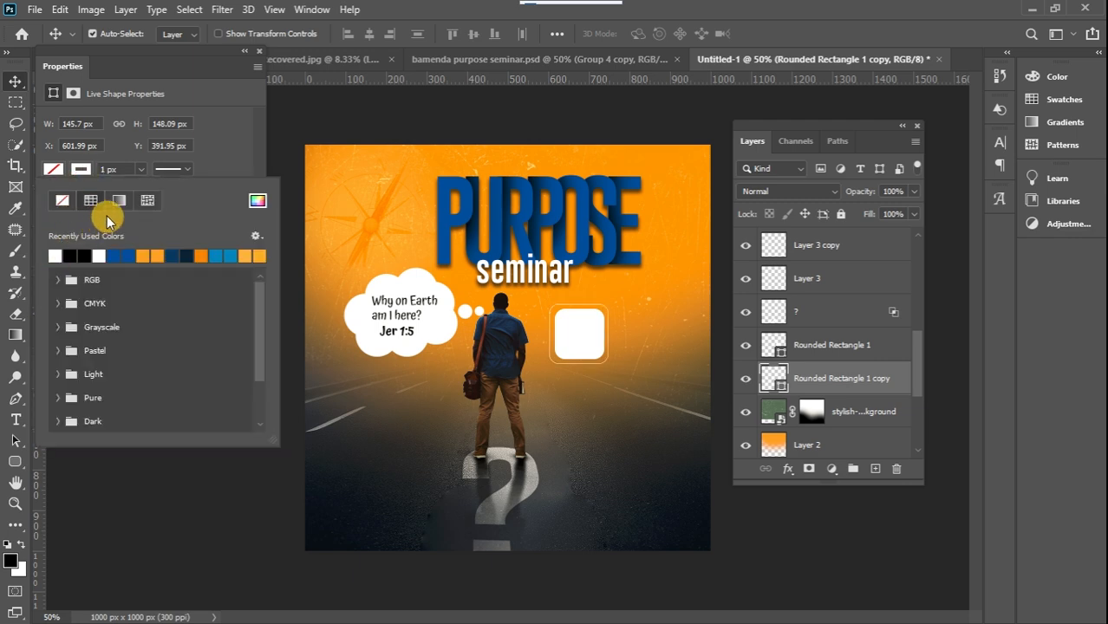
# Set the stroke width of the outer rounded square to 4.68 px
pyautogui.click(142, 173)
pyautogui.click(141, 171)
pyautogui.moveTo(132, 187)
pyautogui.mouseDown()
pyautogui.moveTo(143, 183)
pyautogui.moveTo(143, 193)
pyautogui.mouseUp()
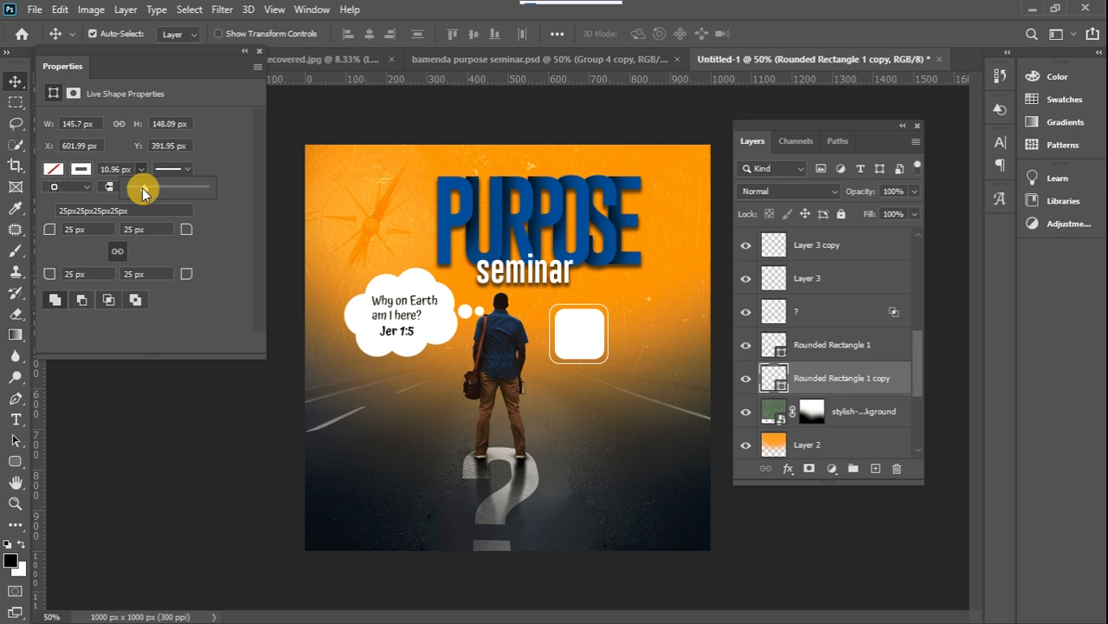
pyautogui.moveTo(144, 192); pyautogui.dragTo(146, 191)
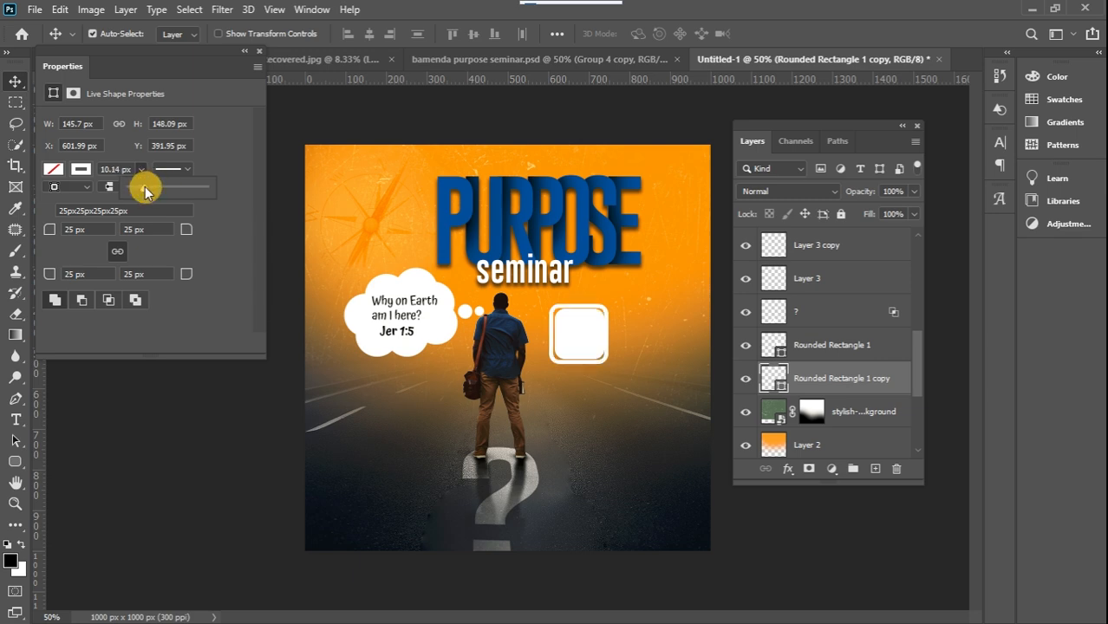
pyautogui.moveTo(146, 191); pyautogui.dragTo(144, 191)
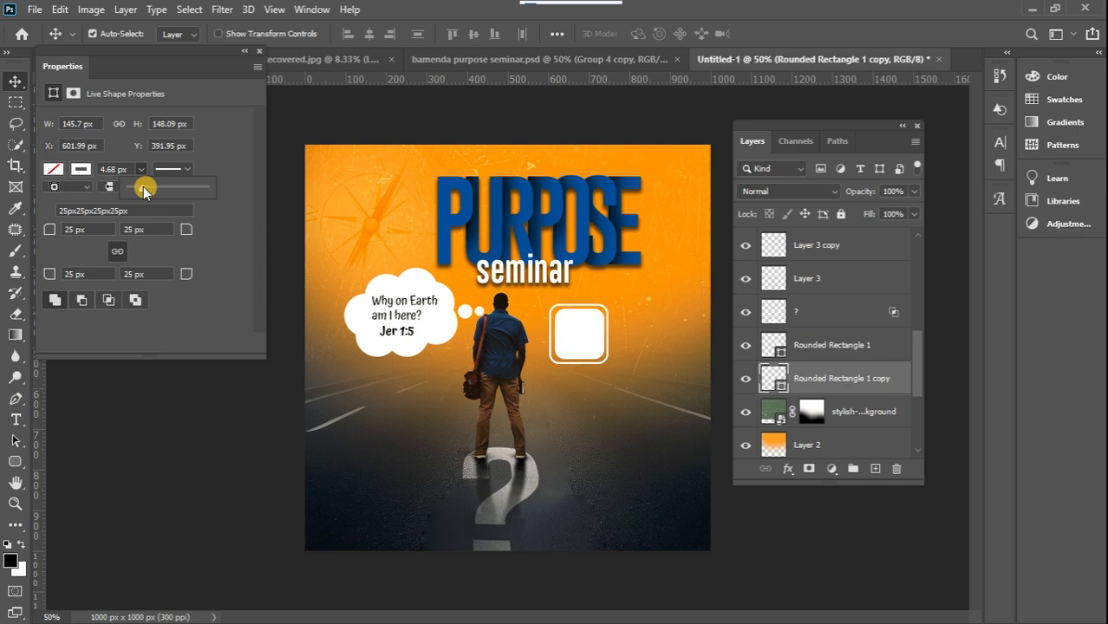
pyautogui.click(15, 81)
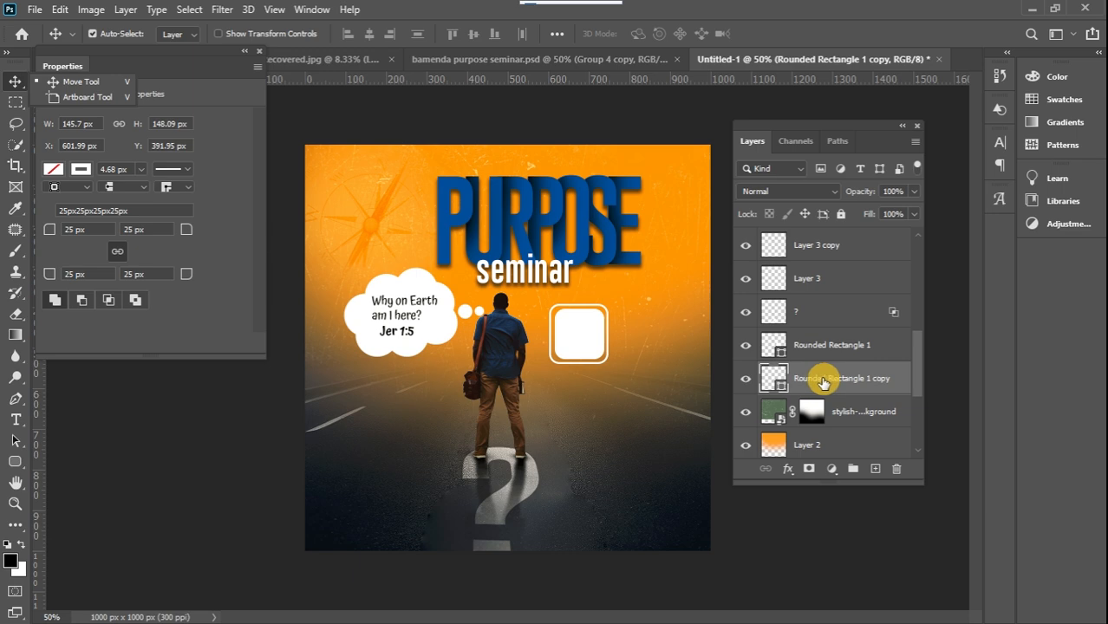
# Scale the outlined rounded square up to about 108% and centre it around the white rounded square
pyautogui.click(825, 382)
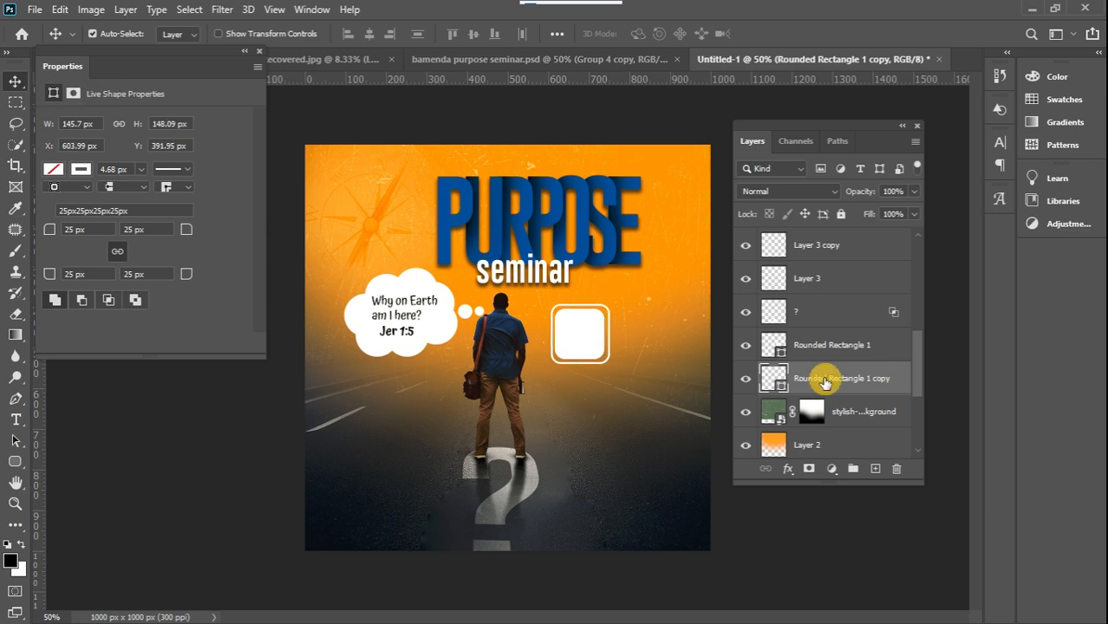
pyautogui.press('Left')
pyautogui.press('Left')
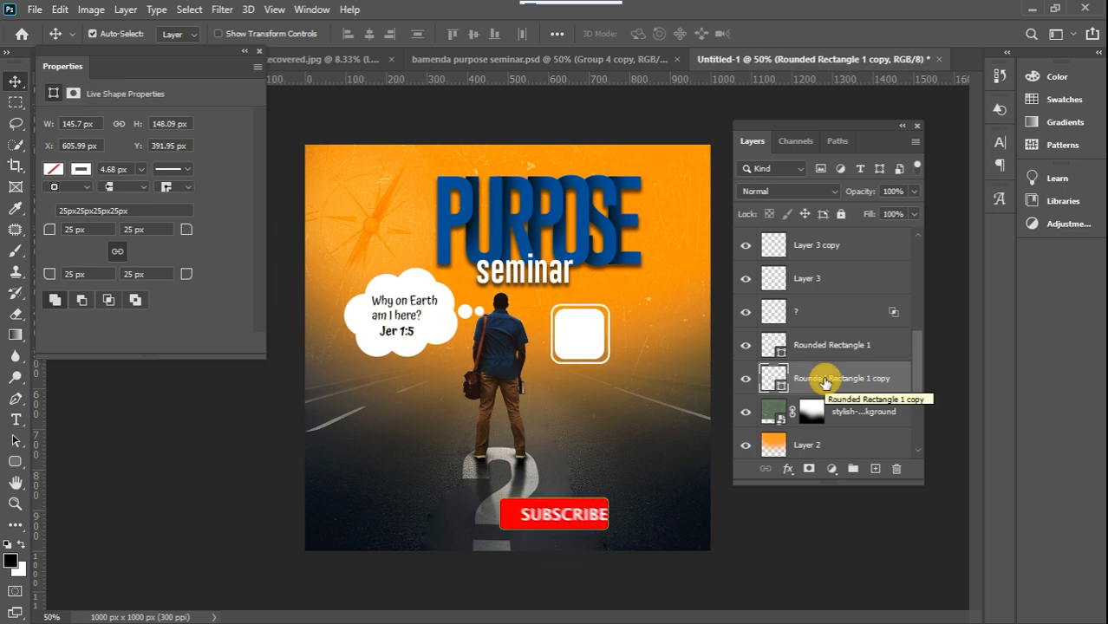
pyautogui.press('Left')
pyautogui.press('Left')
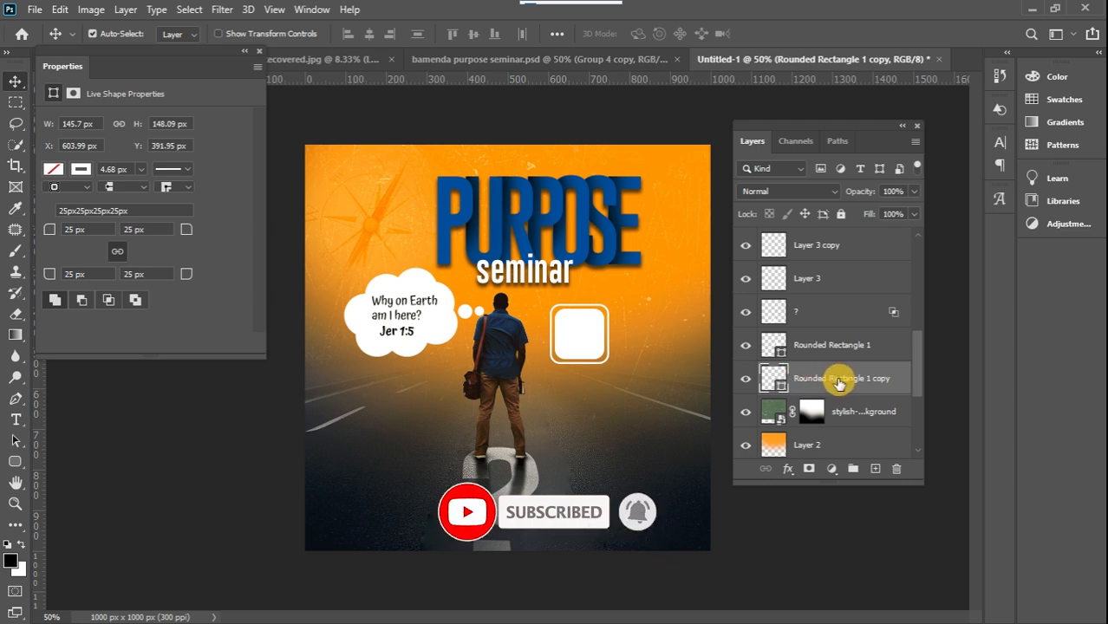
pyautogui.hotkey('ctrl', 't')
pyautogui.moveTo(606, 364); pyautogui.dragTo(613, 368)
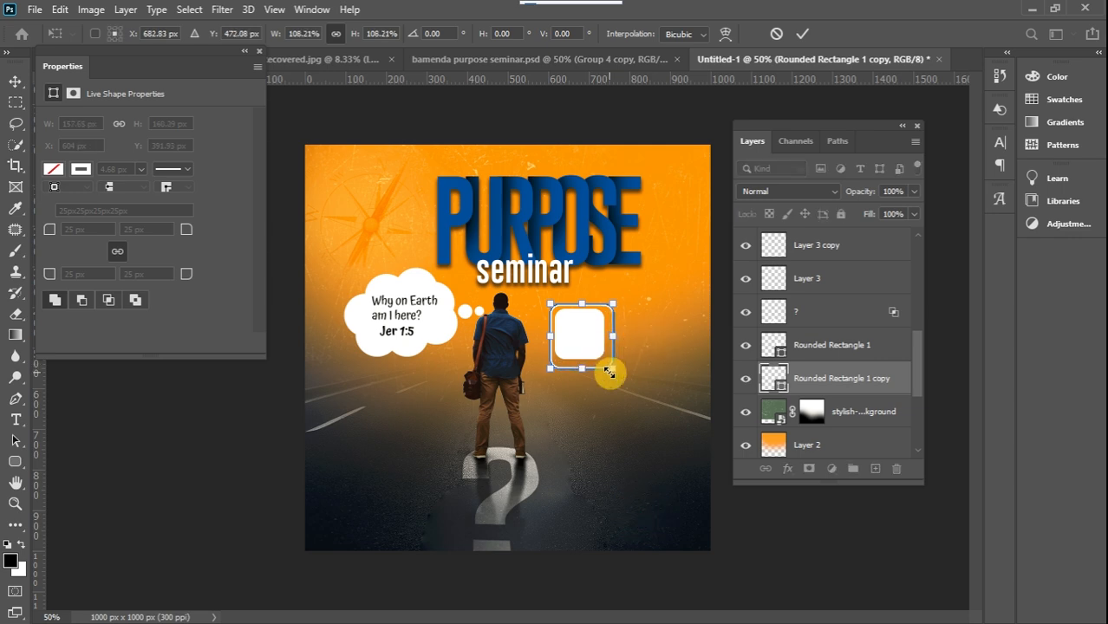
pyautogui.click(13, 87)
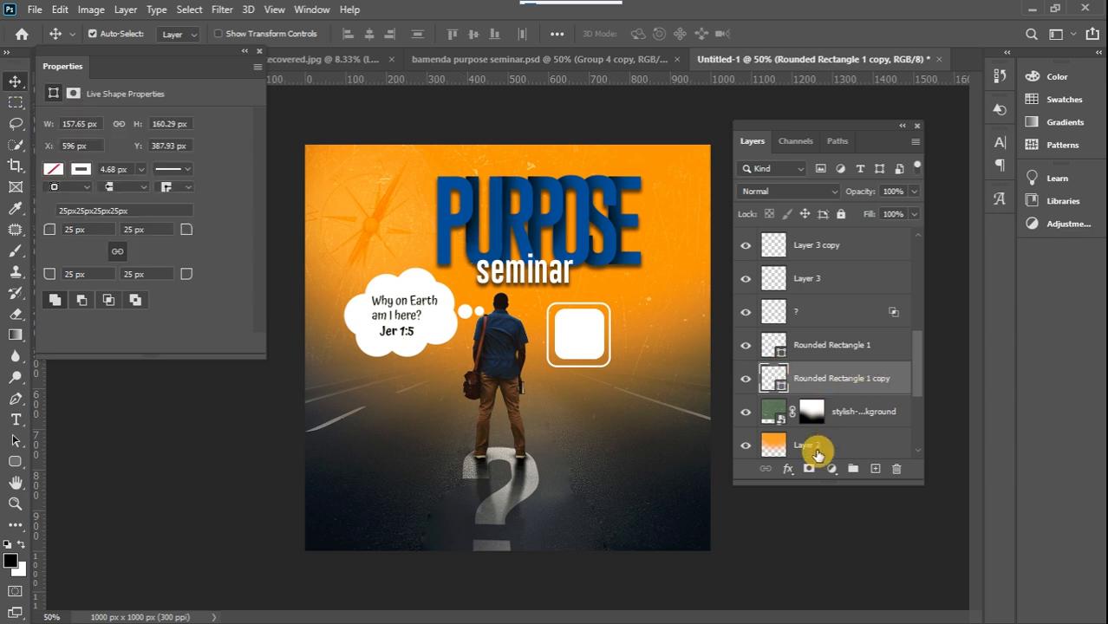
# Add a layer mask to the outlined rounded square and hide part of its right side with a black 30 px brush at 100% hardness
pyautogui.click(809, 468)
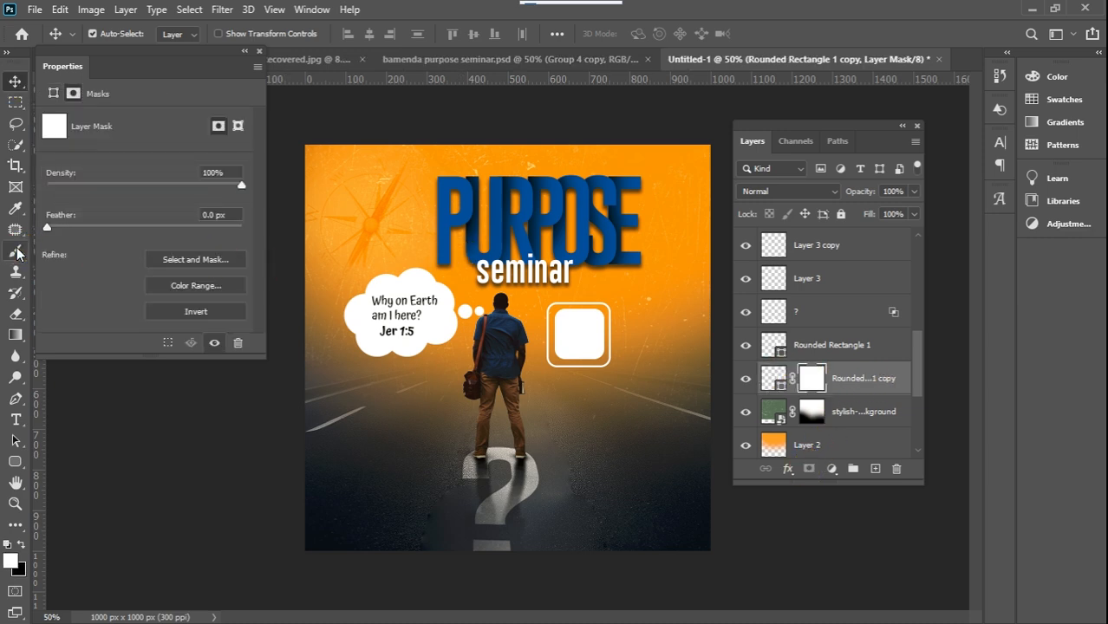
pyautogui.click(15, 249)
pyautogui.click(21, 544)
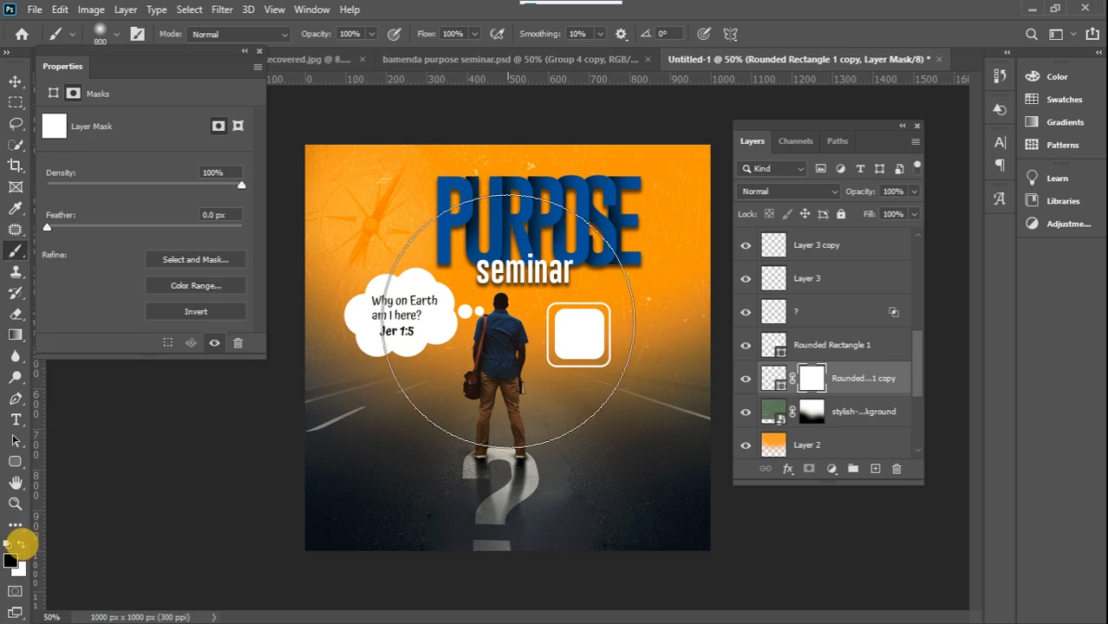
pyautogui.press('[')
pyautogui.press('[')
pyautogui.press('[')
pyautogui.press('[')
pyautogui.press('[')
pyautogui.press('[')
pyautogui.press('[')
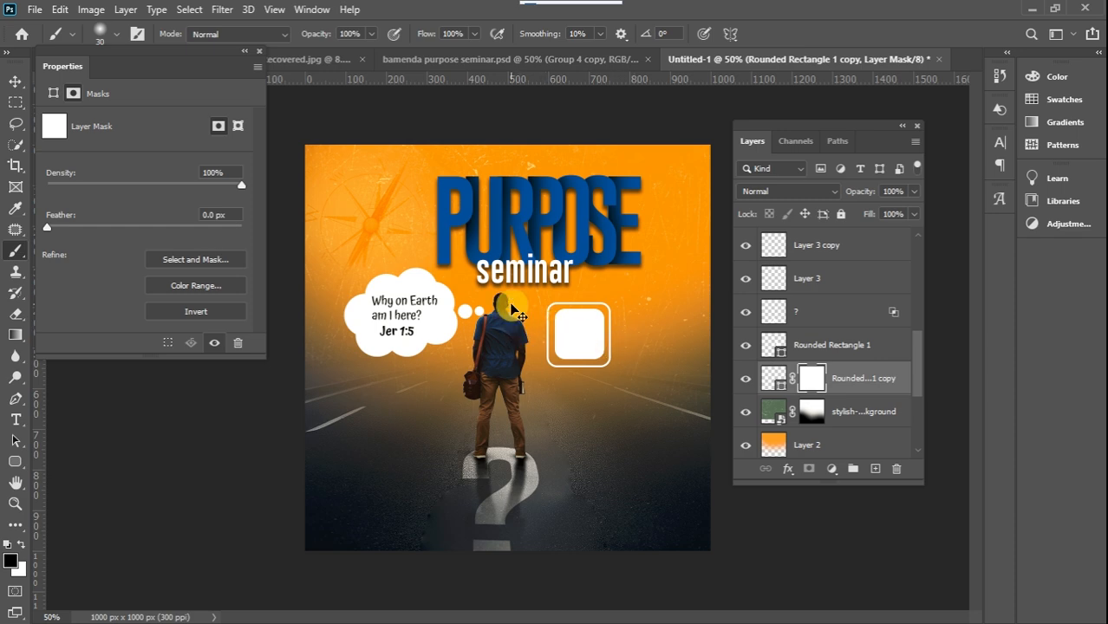
pyautogui.rightClick(511, 304)
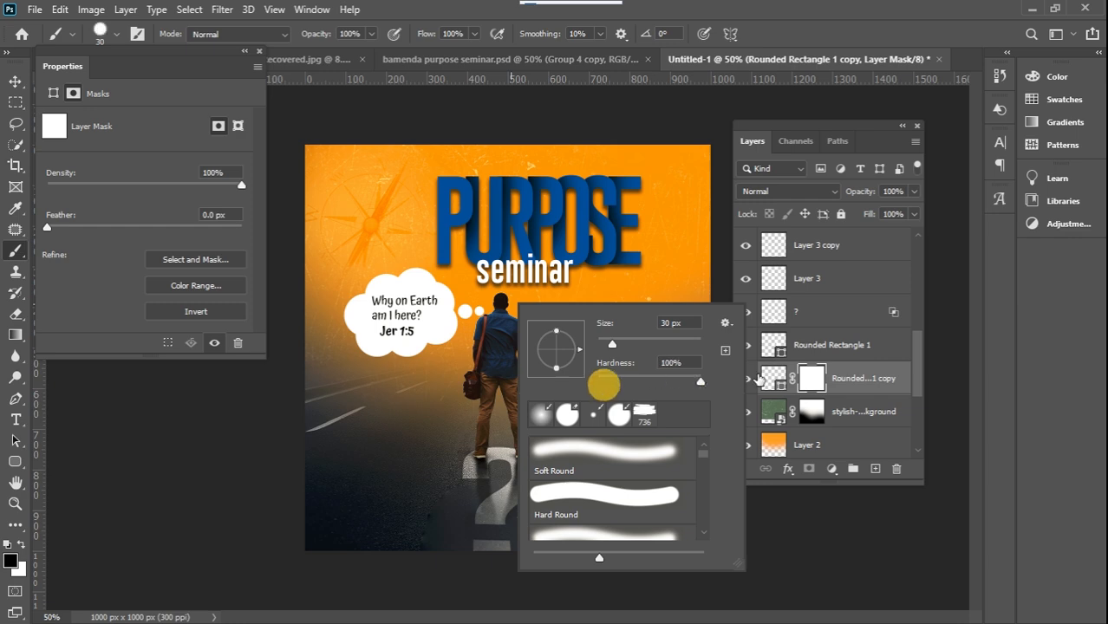
pyautogui.click(190, 463)
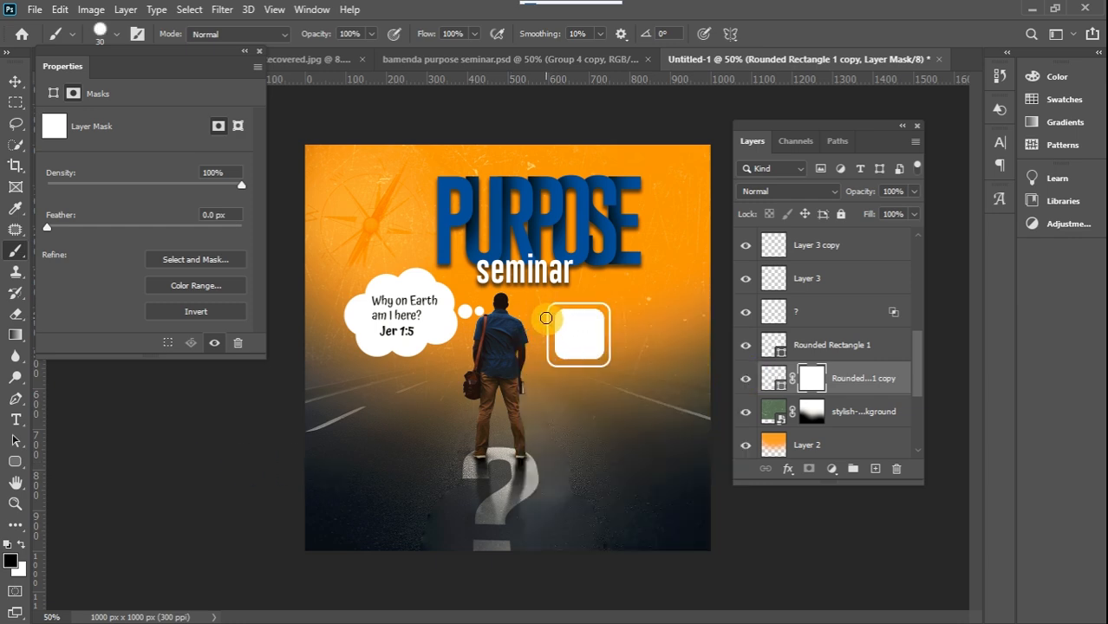
pyautogui.click(613, 354)
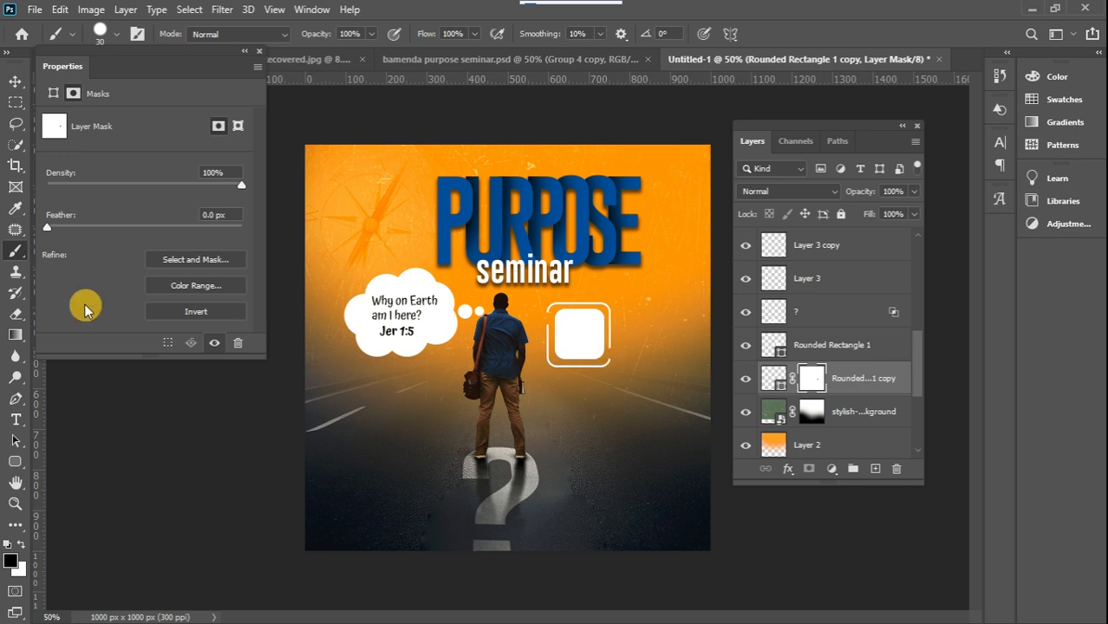
# Check the time in the finished reference flyer and add the black text "3pm" below the badge in Atma SemiBold, 6 pt
pyautogui.click(14, 422)
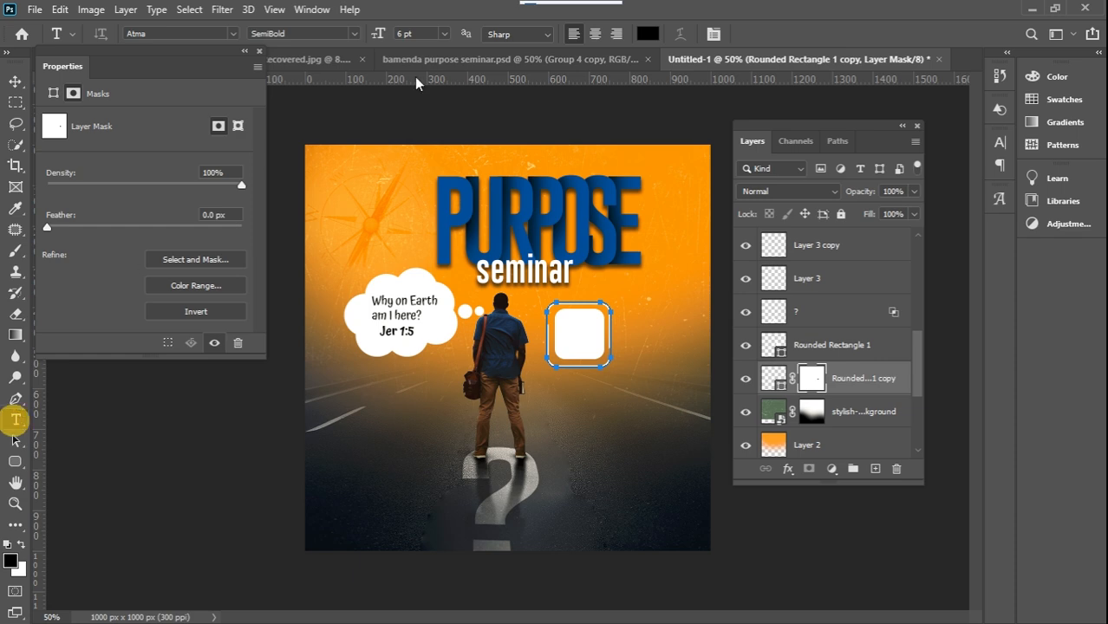
pyautogui.click(525, 58)
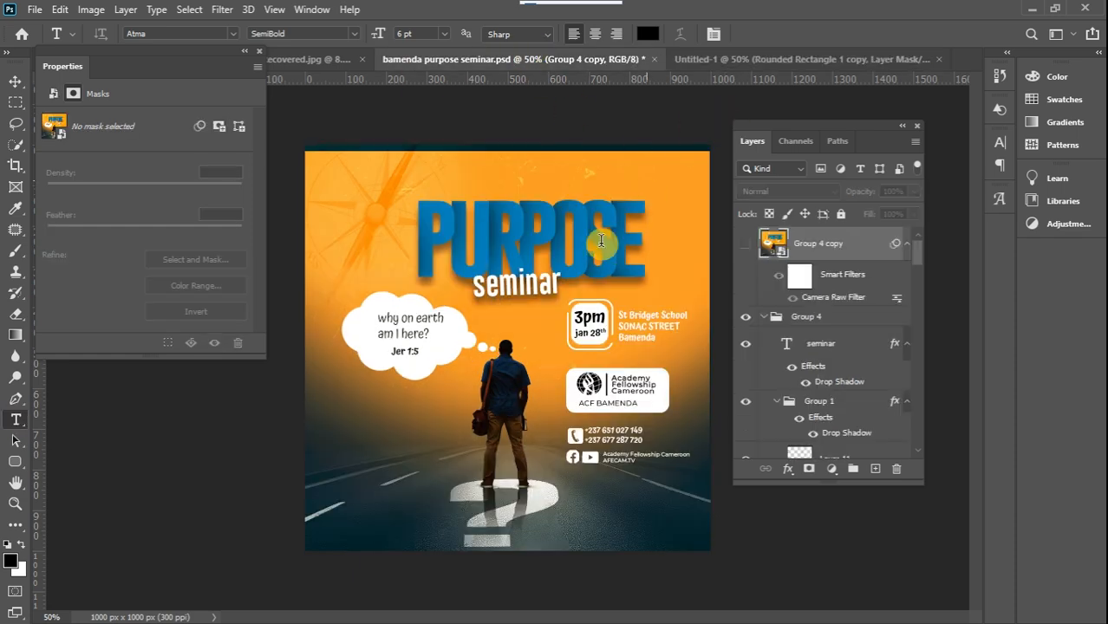
pyautogui.click(743, 61)
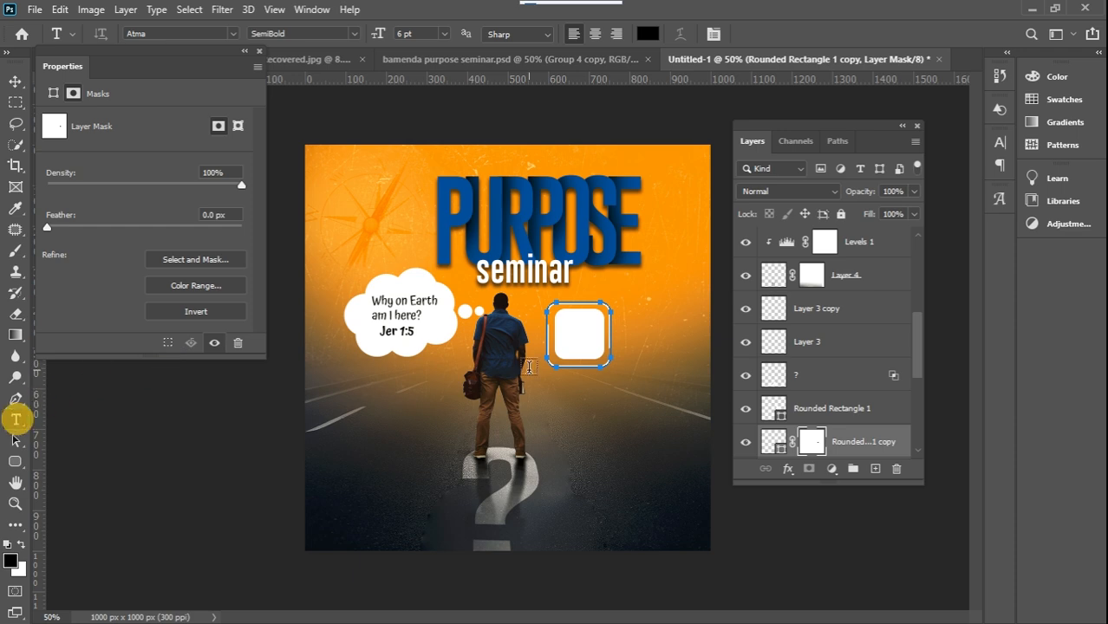
pyautogui.click(573, 417)
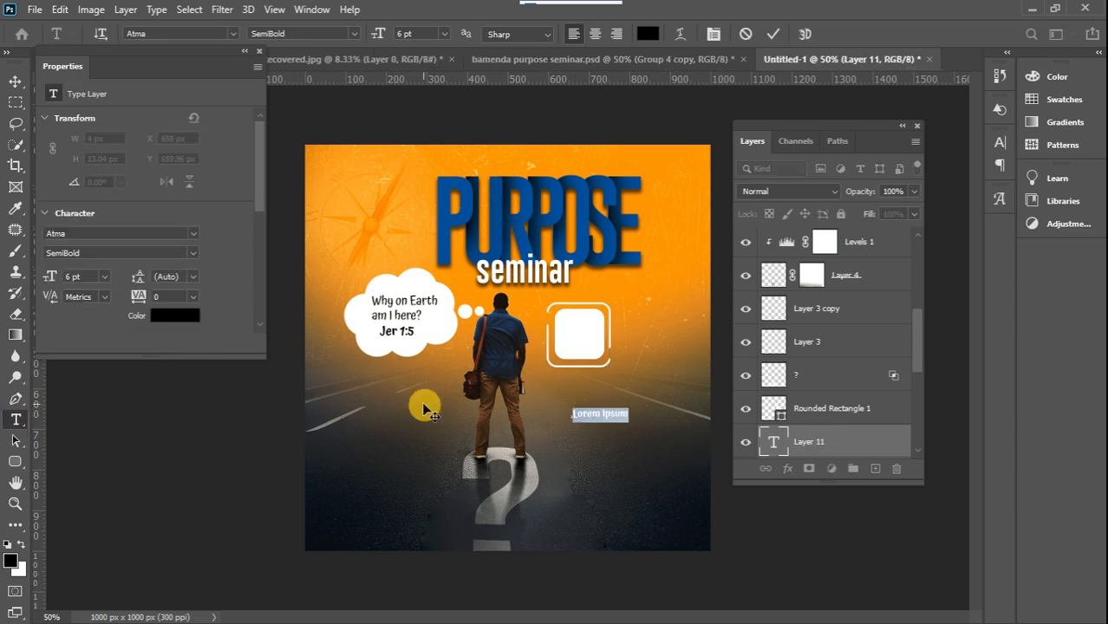
pyautogui.write('3D')
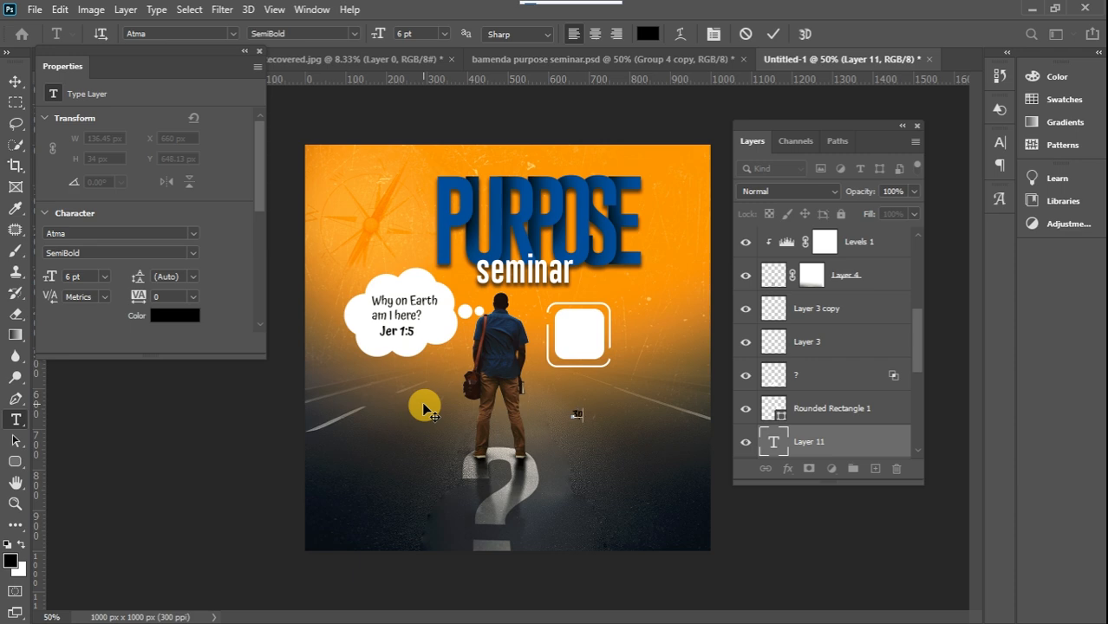
pyautogui.write('m')
pyautogui.click(424, 404)
pyautogui.click(14, 84)
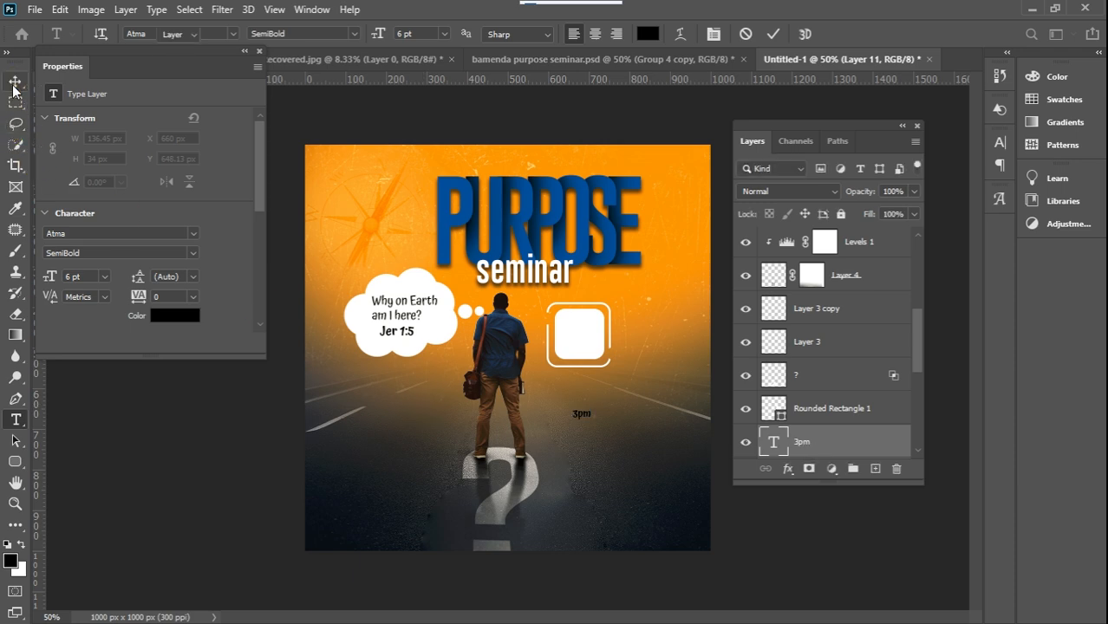
# Enlarge the "3pm" text to 10.04 pt, place it in the badge's upper half and move its layer above the white rounded square
pyautogui.hotkey('ctrl', 't')
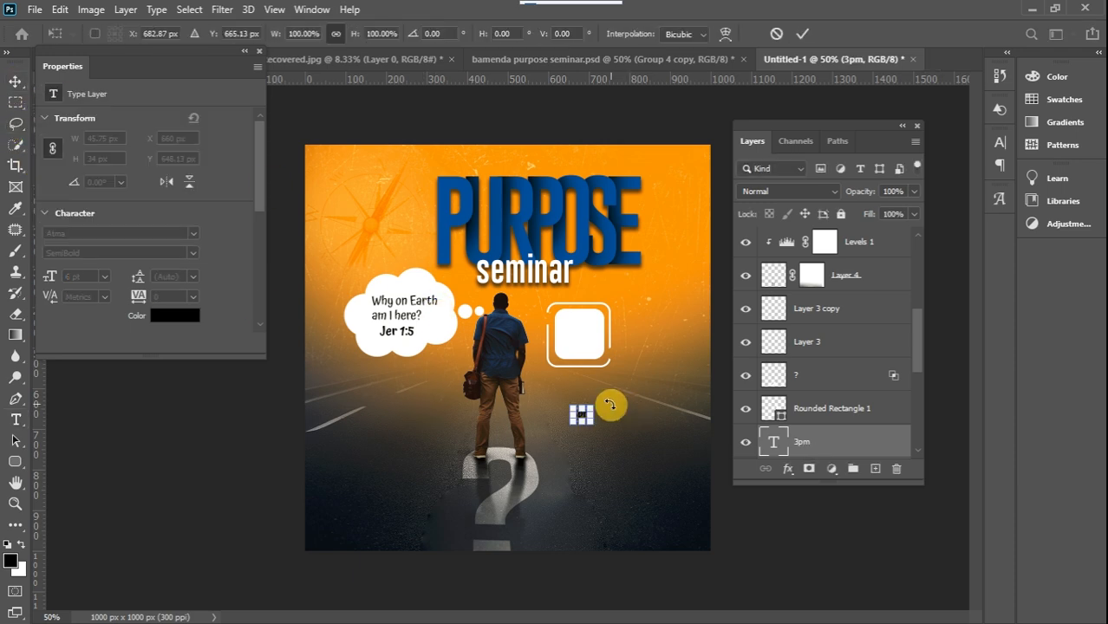
pyautogui.moveTo(593, 405); pyautogui.dragTo(579, 324)
pyautogui.moveTo(825, 441); pyautogui.dragTo(821, 407)
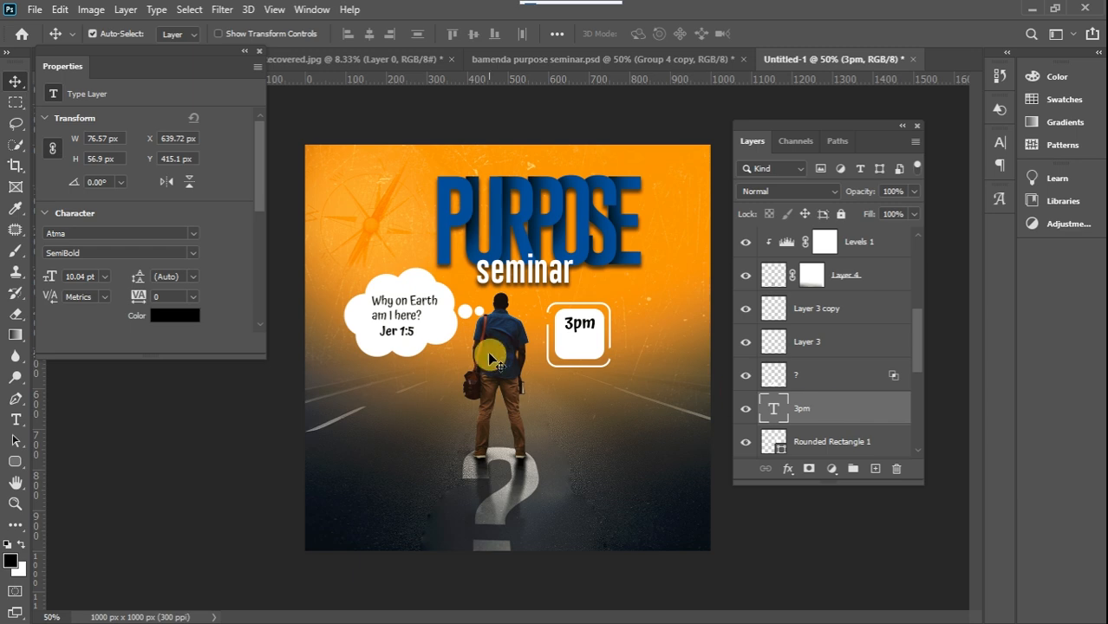
# Duplicate the "3pm" text, place the copy directly below it and change its wording to "jan 28th"
pyautogui.hotkey('ctrl', 'j')
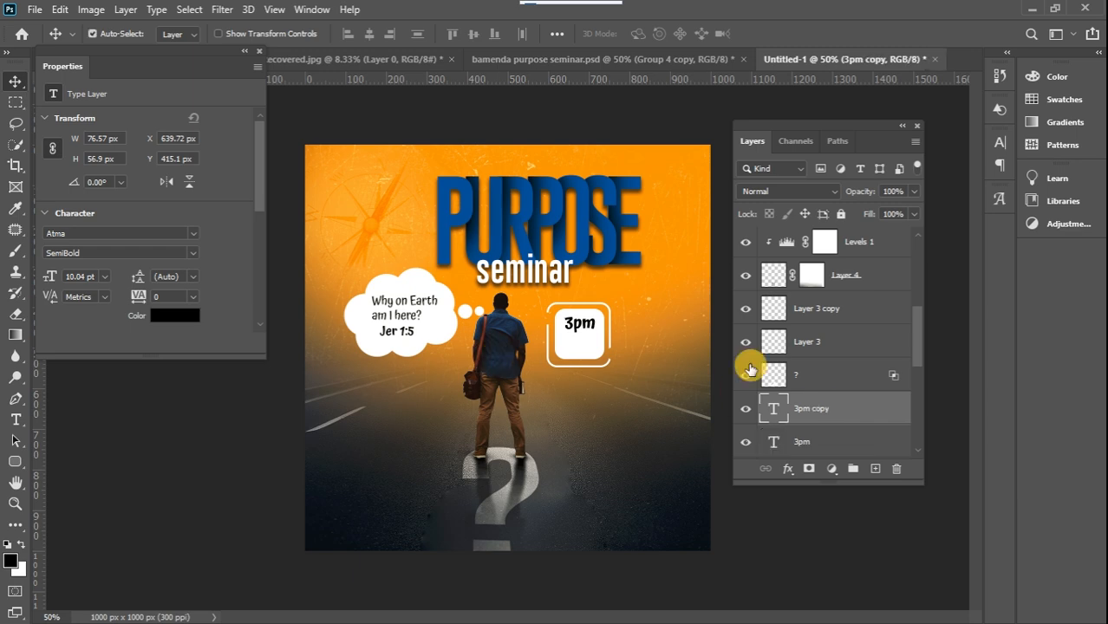
pyautogui.moveTo(596, 333); pyautogui.dragTo(596, 351)
pyautogui.doubleClick(586, 340)
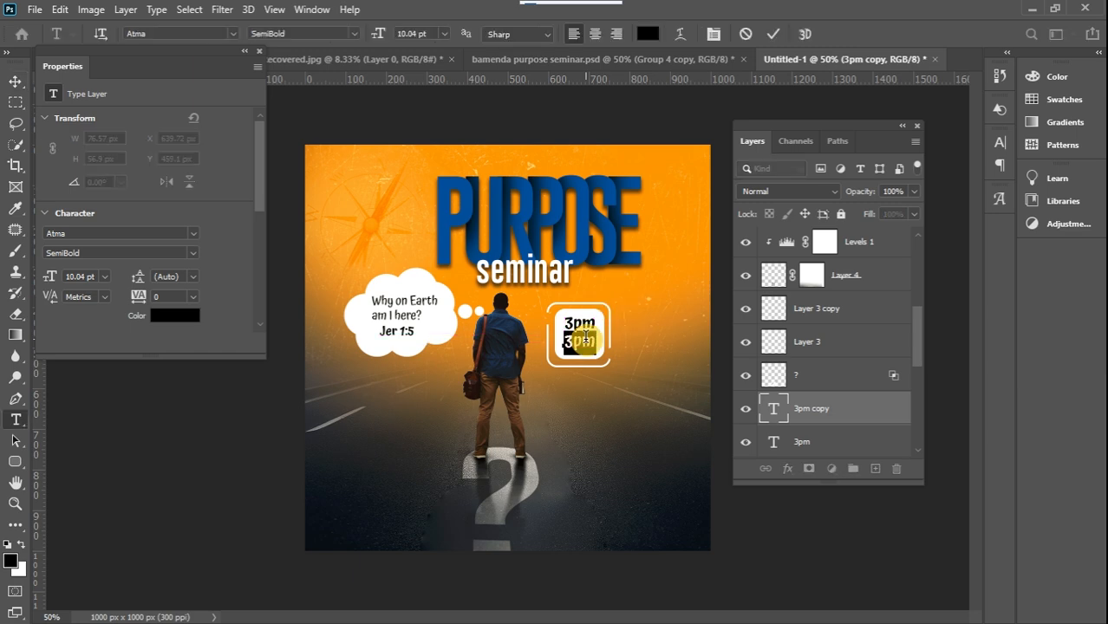
pyautogui.write('jan 28th')
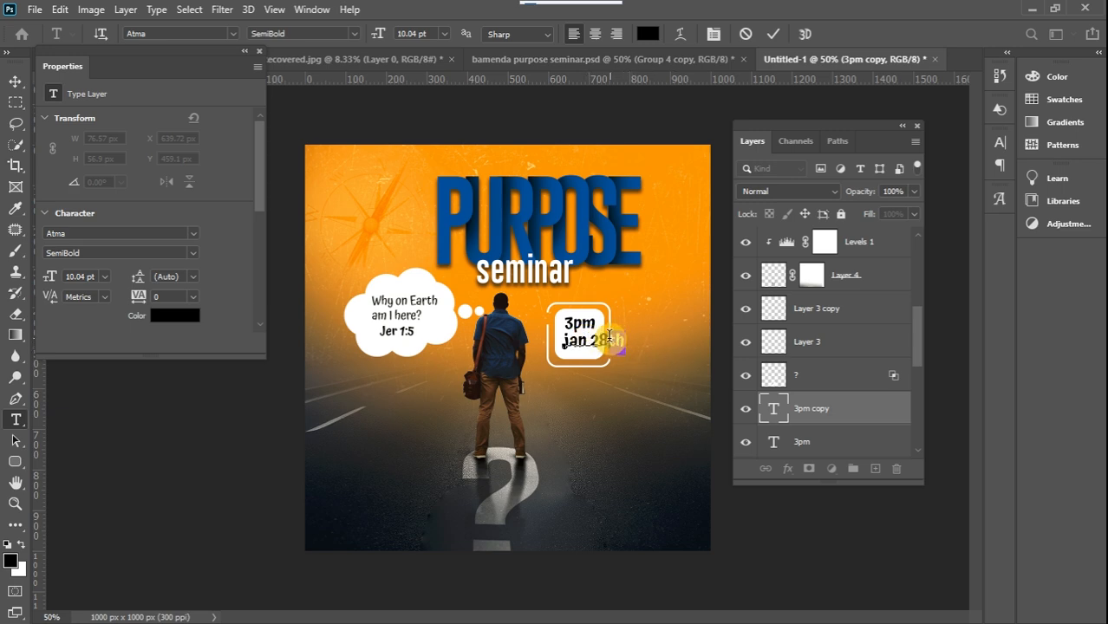
# Format the "th" in the "jan 28th" text as superscript
pyautogui.click(311, 10)
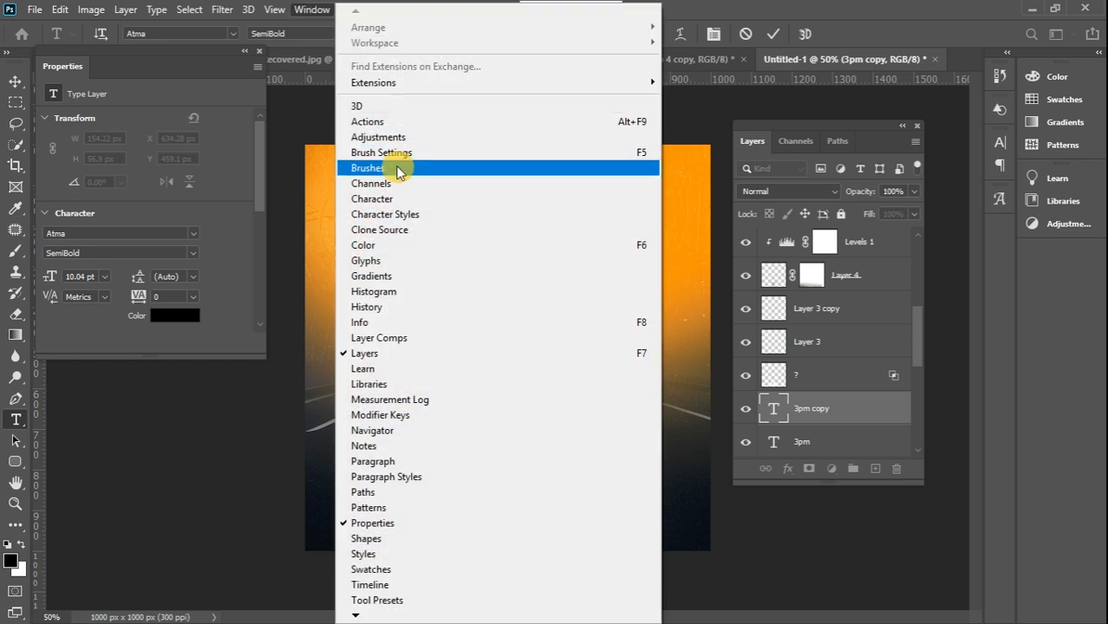
pyautogui.click(369, 200)
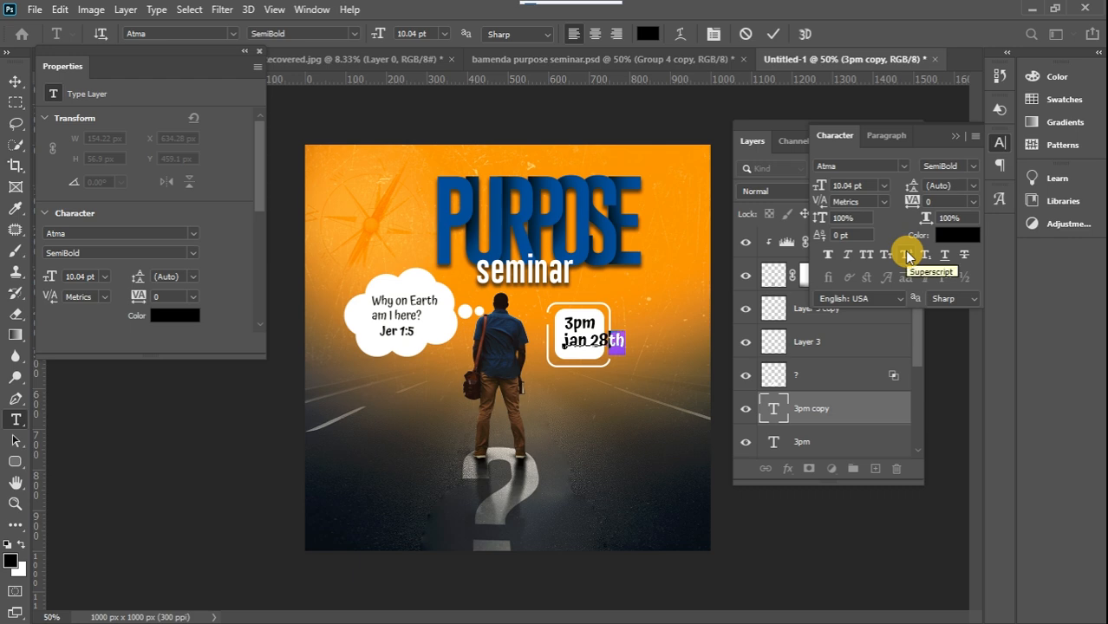
pyautogui.click(906, 255)
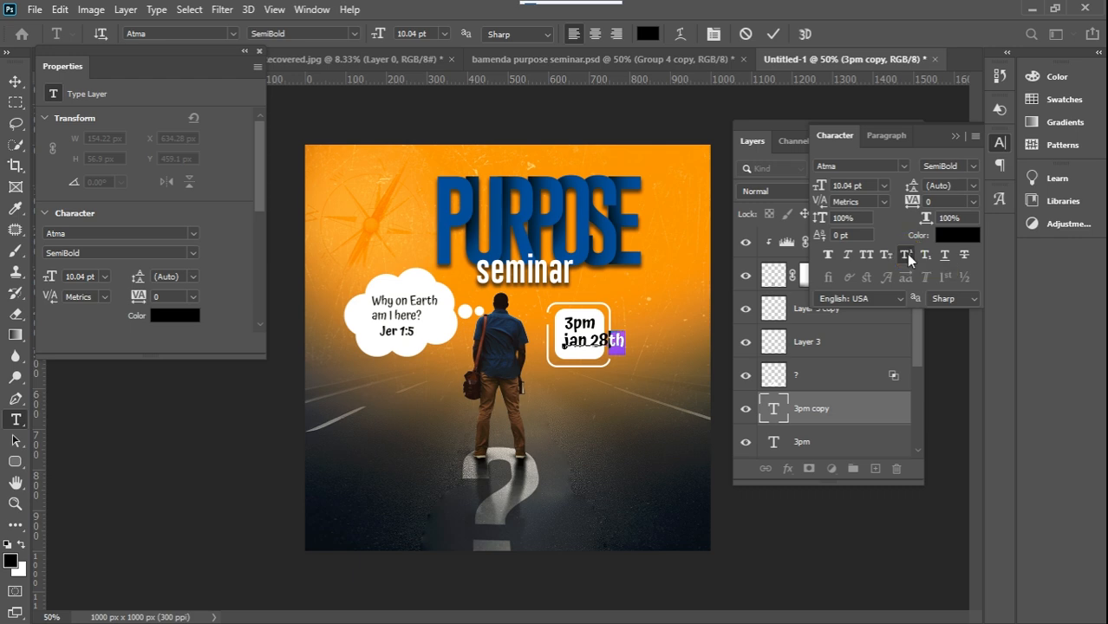
pyautogui.click(956, 136)
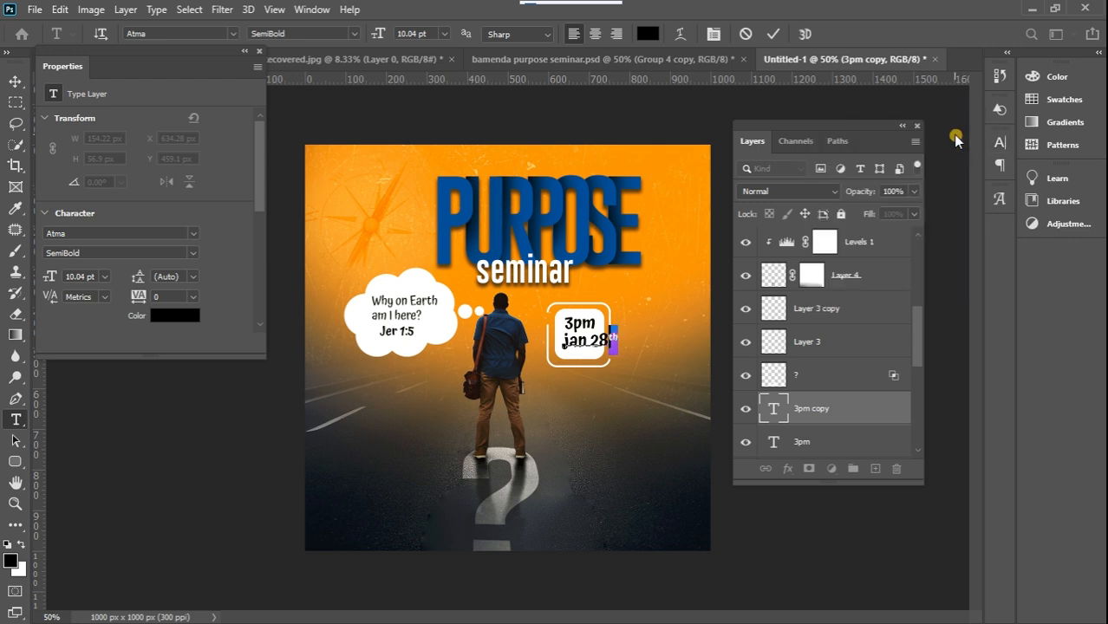
pyautogui.click(16, 80)
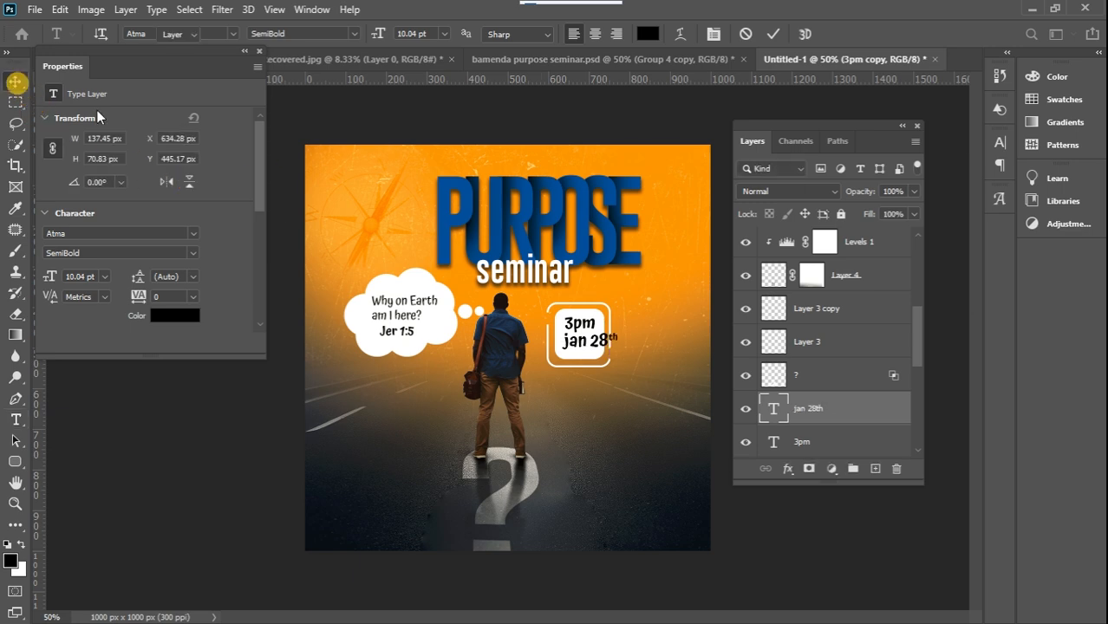
# Scale the "jan 28th" text down to about 67% and fit it inside the badge beneath "3pm"
pyautogui.hotkey('ctrl', 't')
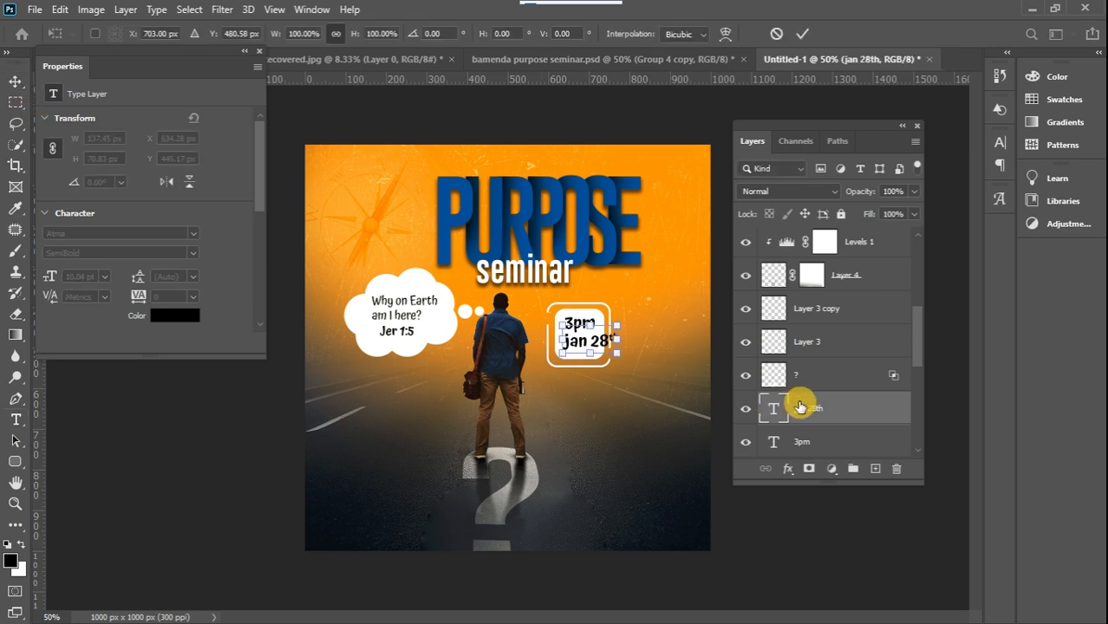
pyautogui.moveTo(614, 327); pyautogui.dragTo(597, 336)
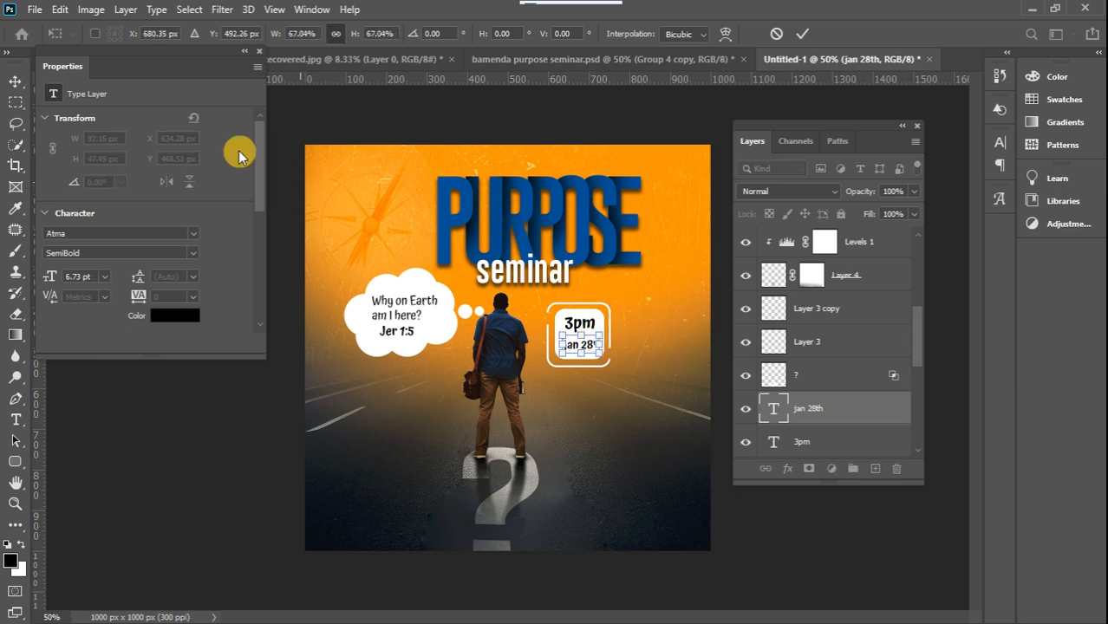
pyautogui.click(17, 80)
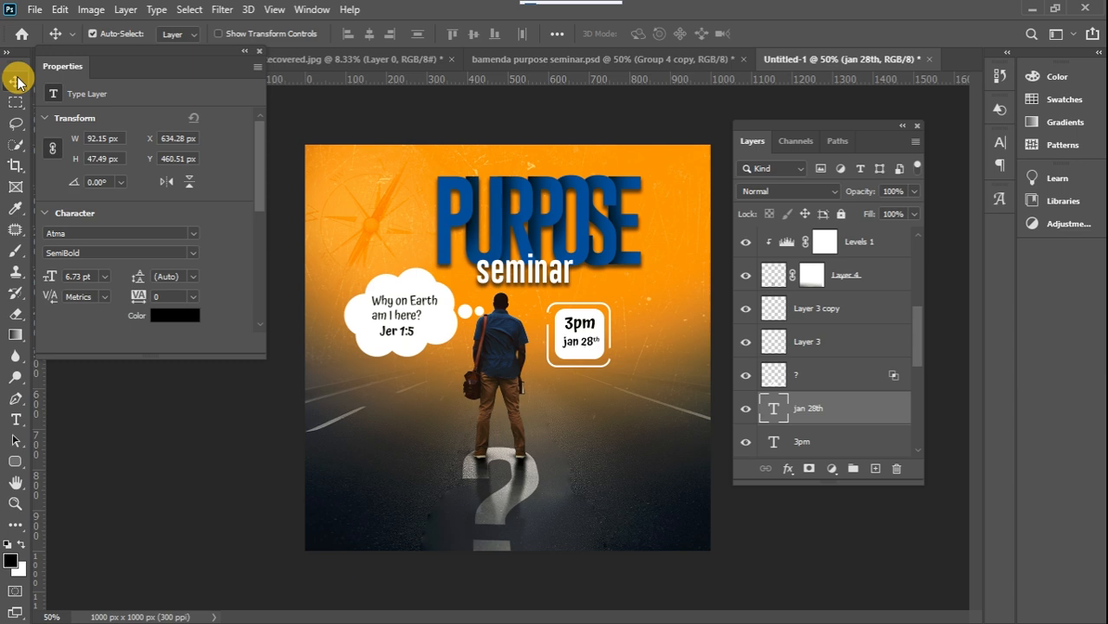
# Check the reference flyer's venue details and add the three-line St Bridget School address beside the date badge in white Atma SemiBold, 6 pt
pyautogui.click(517, 59)
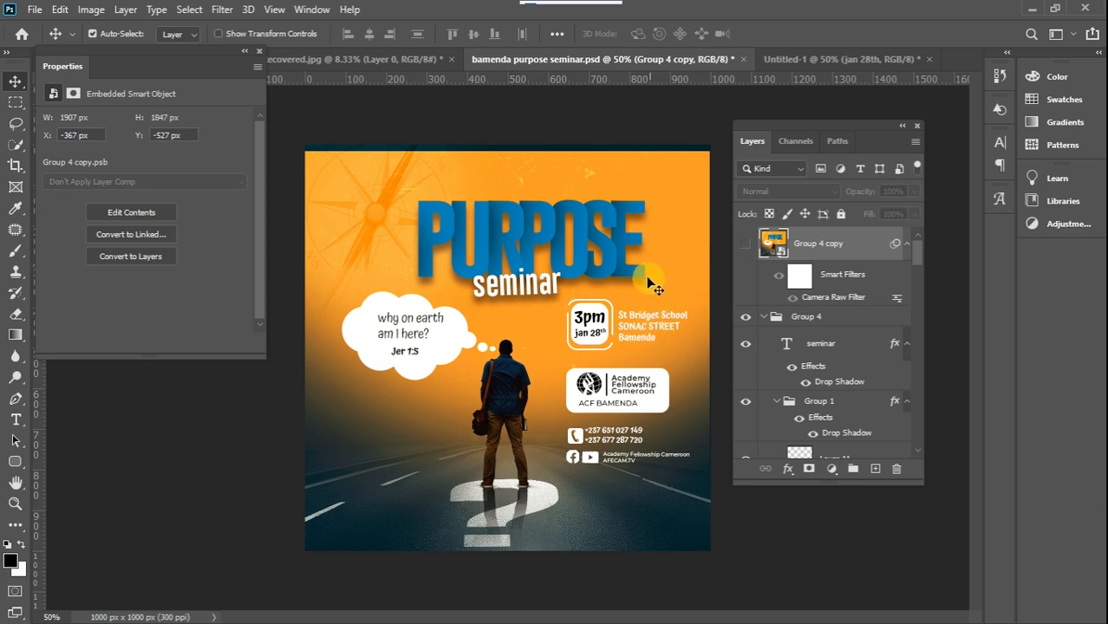
pyautogui.click(786, 59)
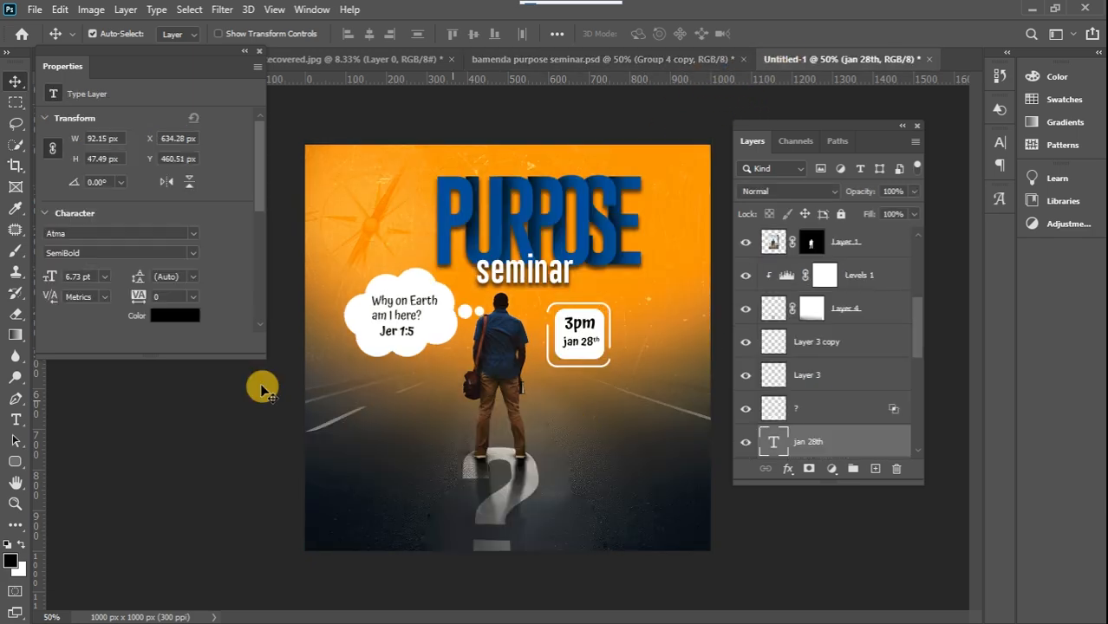
pyautogui.click(16, 420)
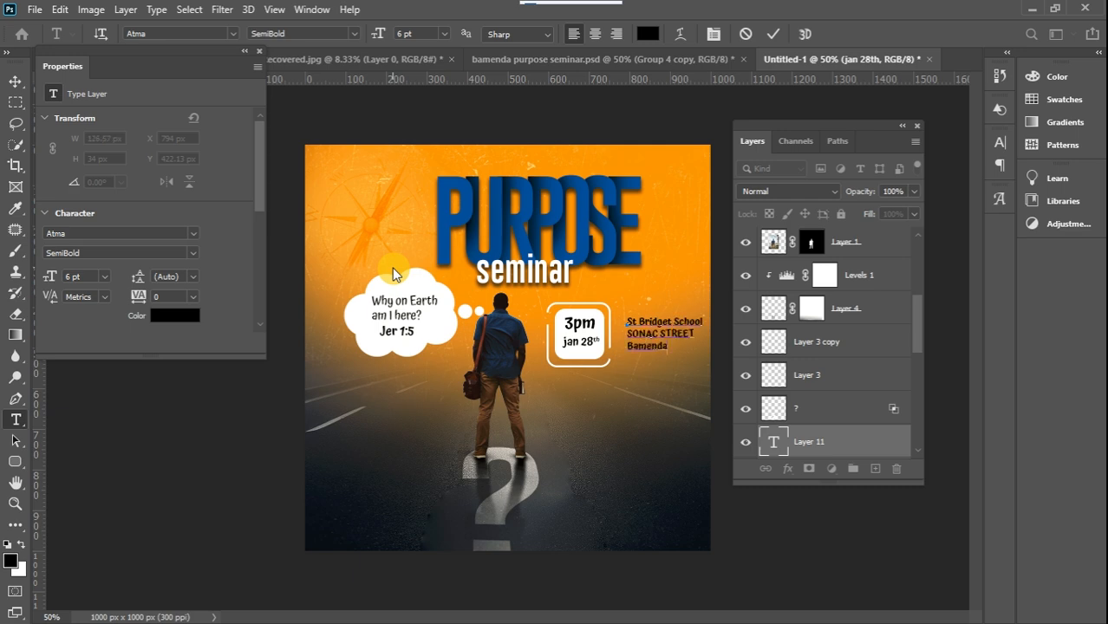
pyautogui.hotkey('ctrl', 'a')
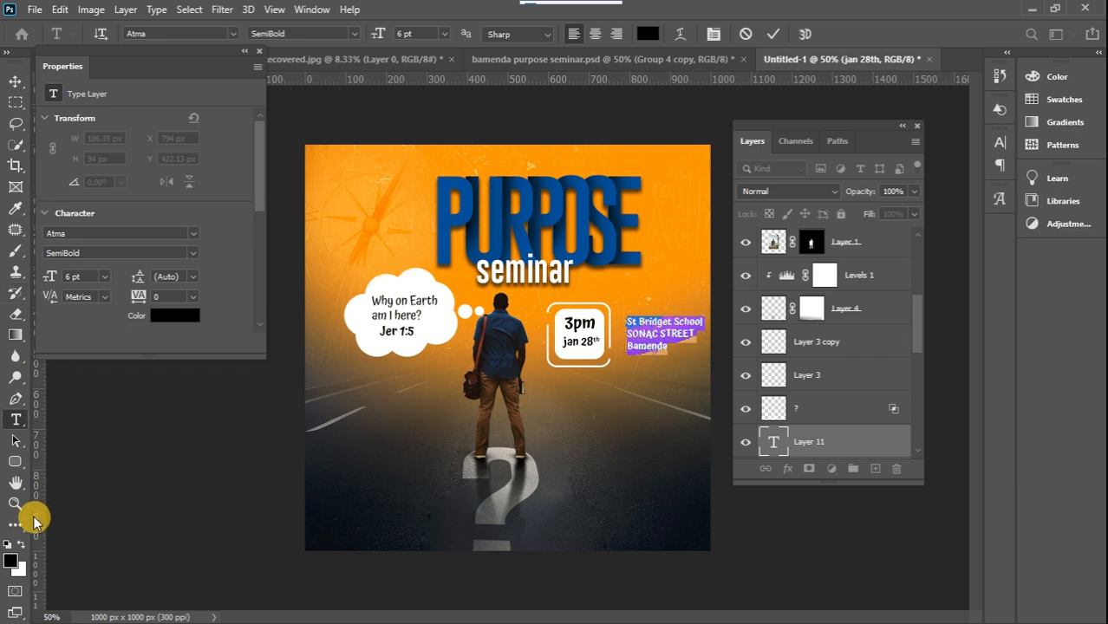
pyautogui.click(22, 545)
pyautogui.click(16, 81)
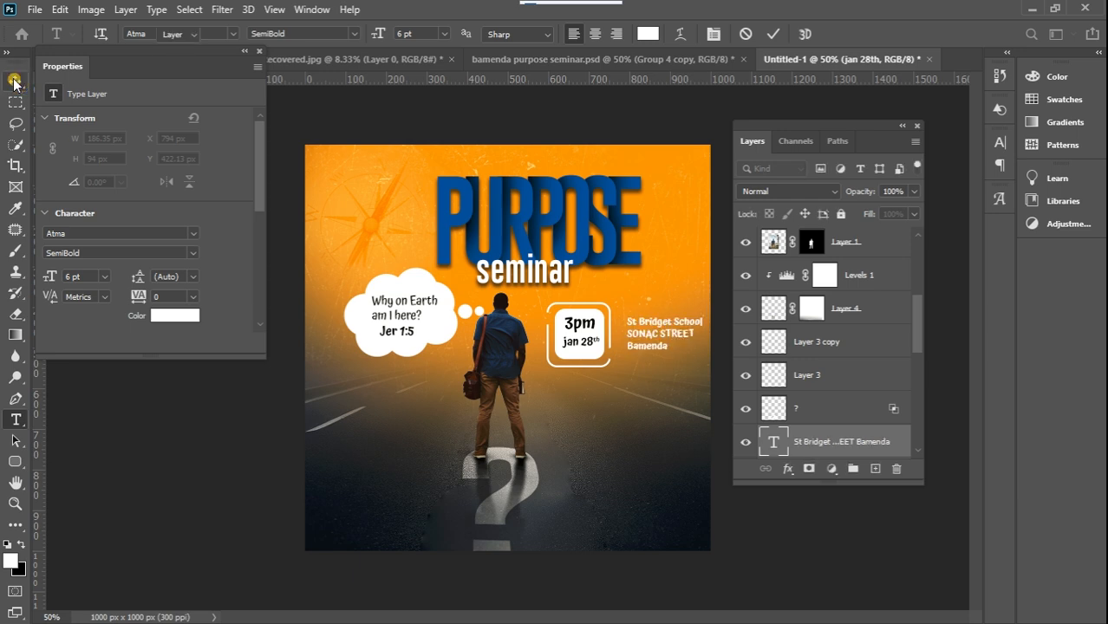
# Move the St Bridget School address closer to the date badge and scale the text down to about 81%
pyautogui.moveTo(673, 333); pyautogui.dragTo(661, 335)
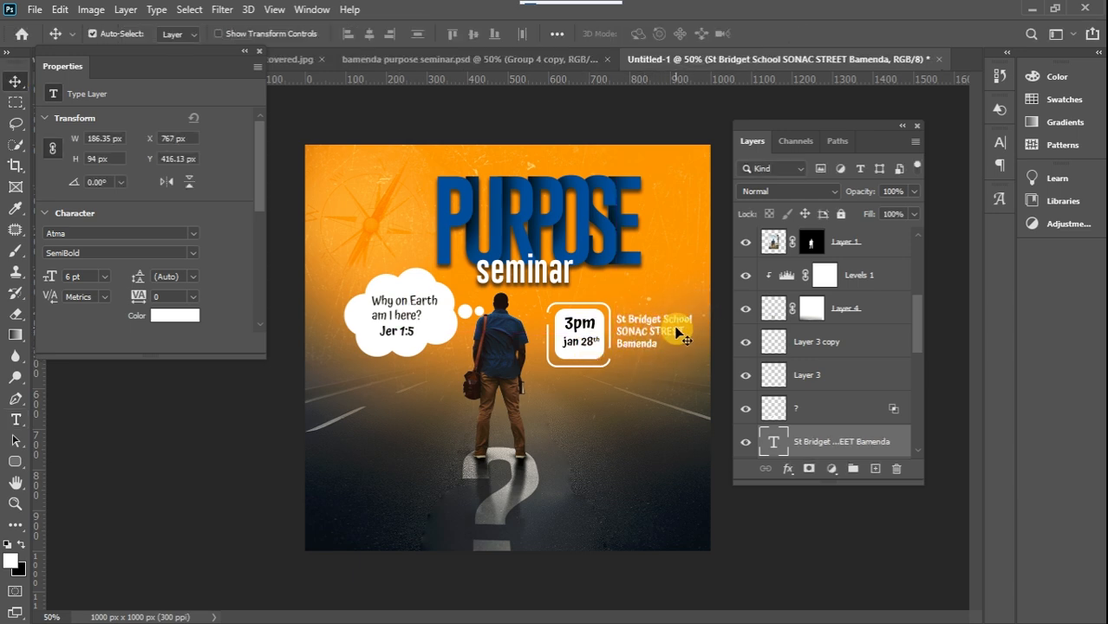
pyautogui.hotkey('ctrl', 't')
pyautogui.moveTo(691, 313); pyautogui.dragTo(677, 321)
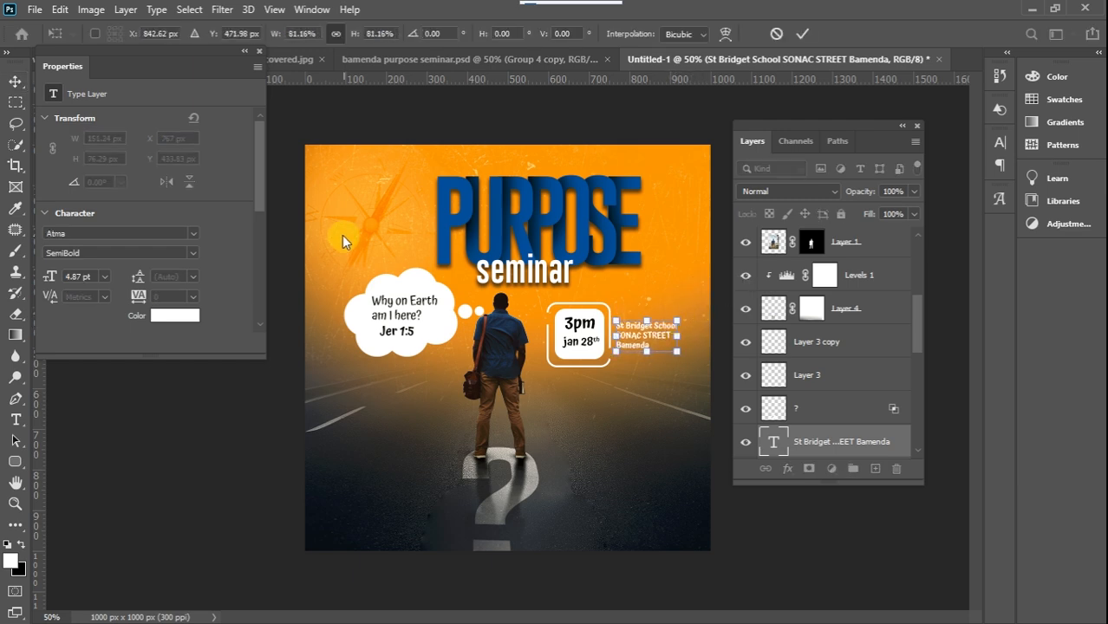
pyautogui.click(15, 82)
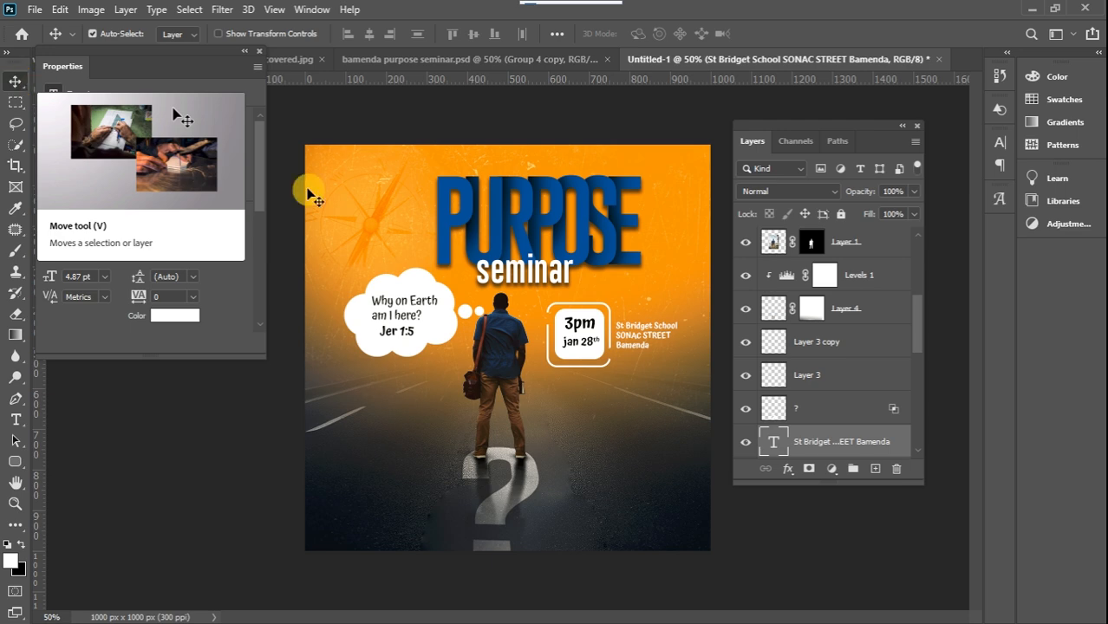
# Place the black globe logo image on the flyer and shrink it to about 61 × 57 px below the date badge
pyautogui.moveTo(1095, 200); pyautogui.dragTo(569, 402)
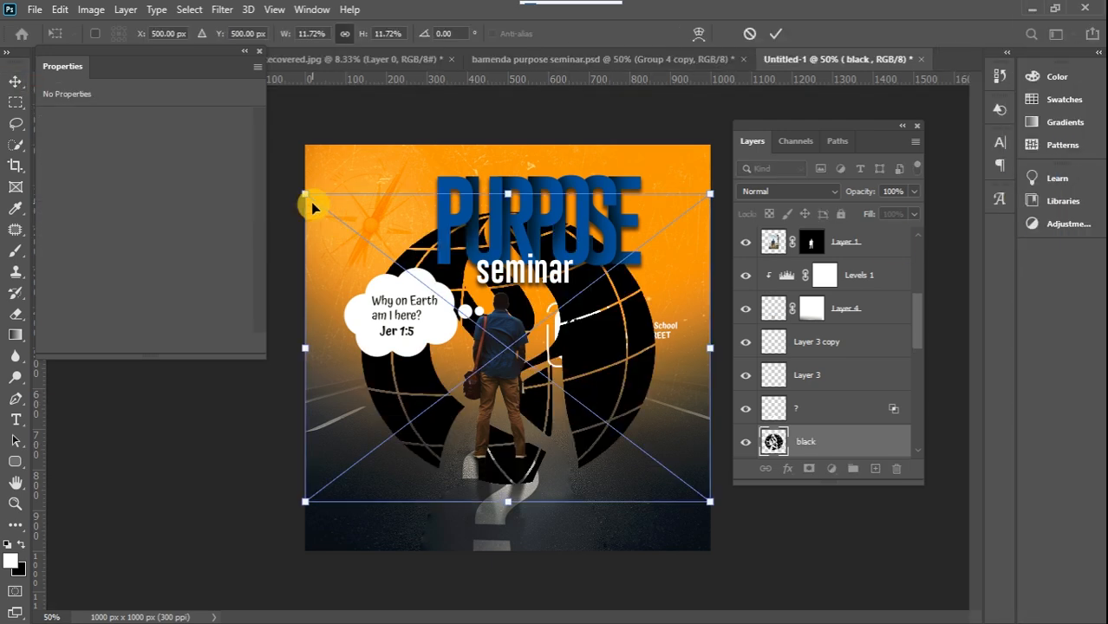
pyautogui.moveTo(304, 195); pyautogui.dragTo(594, 403)
pyautogui.moveTo(609, 382); pyautogui.dragTo(594, 394)
pyautogui.click(16, 80)
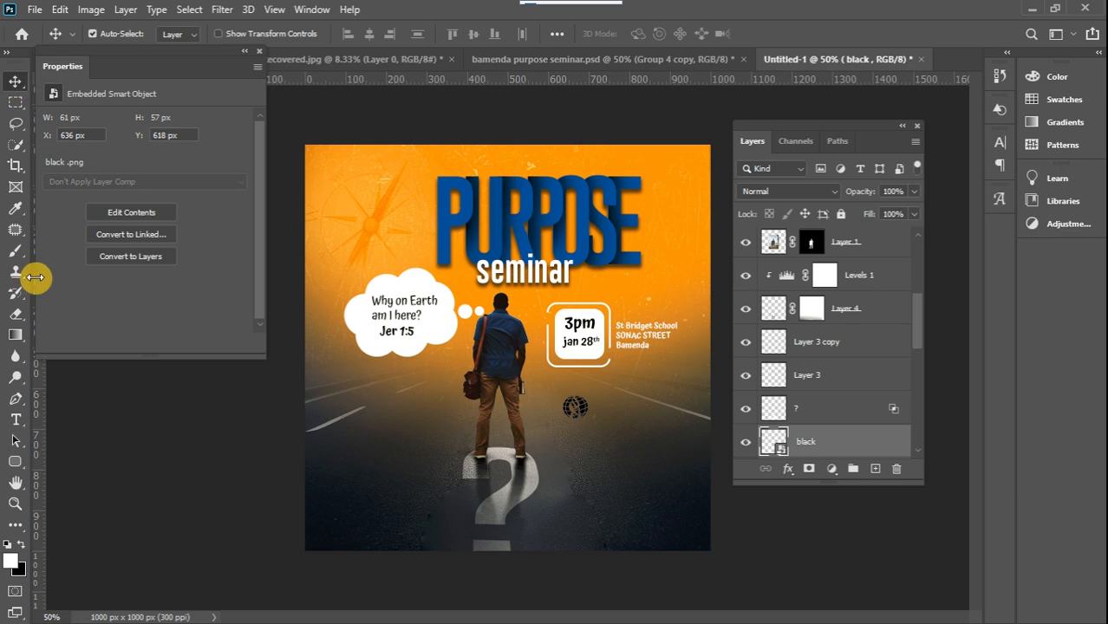
# Draw a thin black vertical rectangle about 4 × 62 px just beside the globe logo as a divider
pyautogui.click(16, 461)
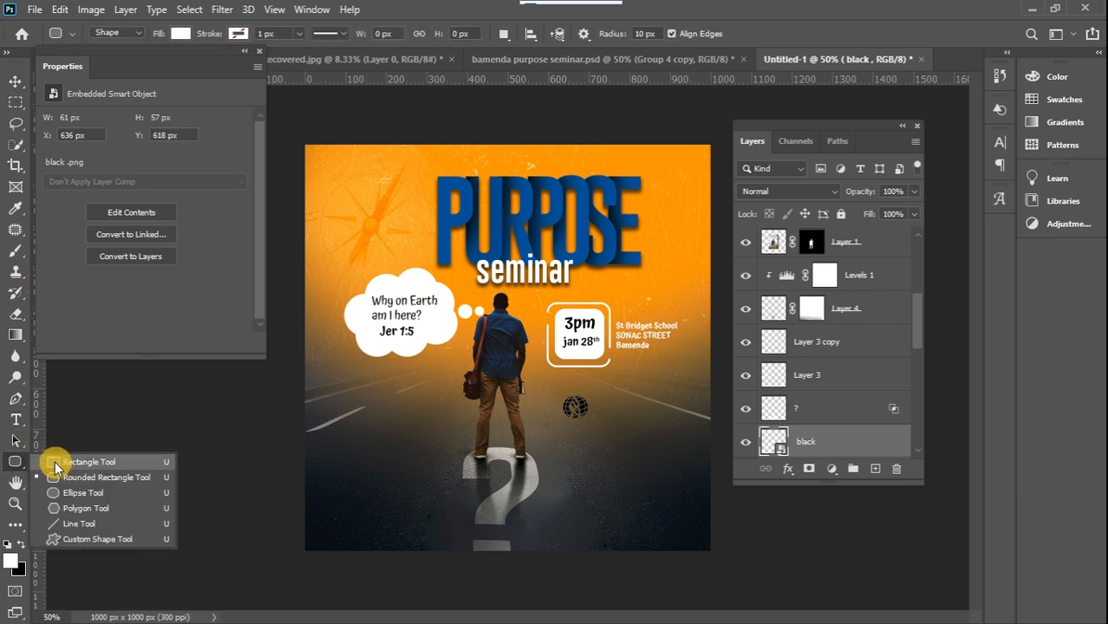
pyautogui.click(56, 467)
pyautogui.click(21, 541)
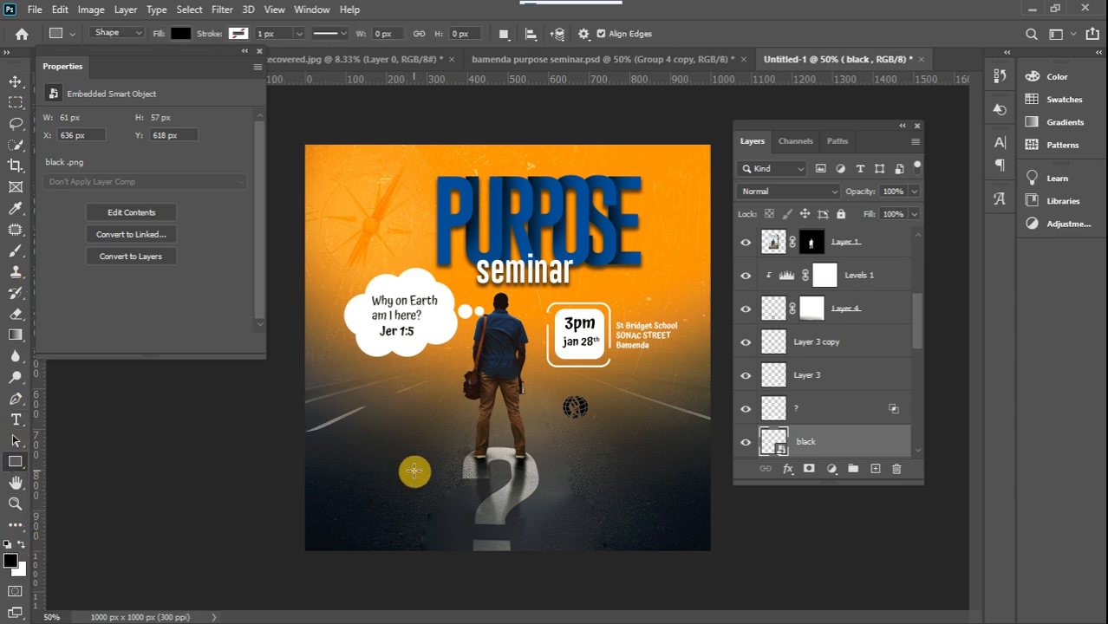
pyautogui.moveTo(591, 396); pyautogui.dragTo(591, 422)
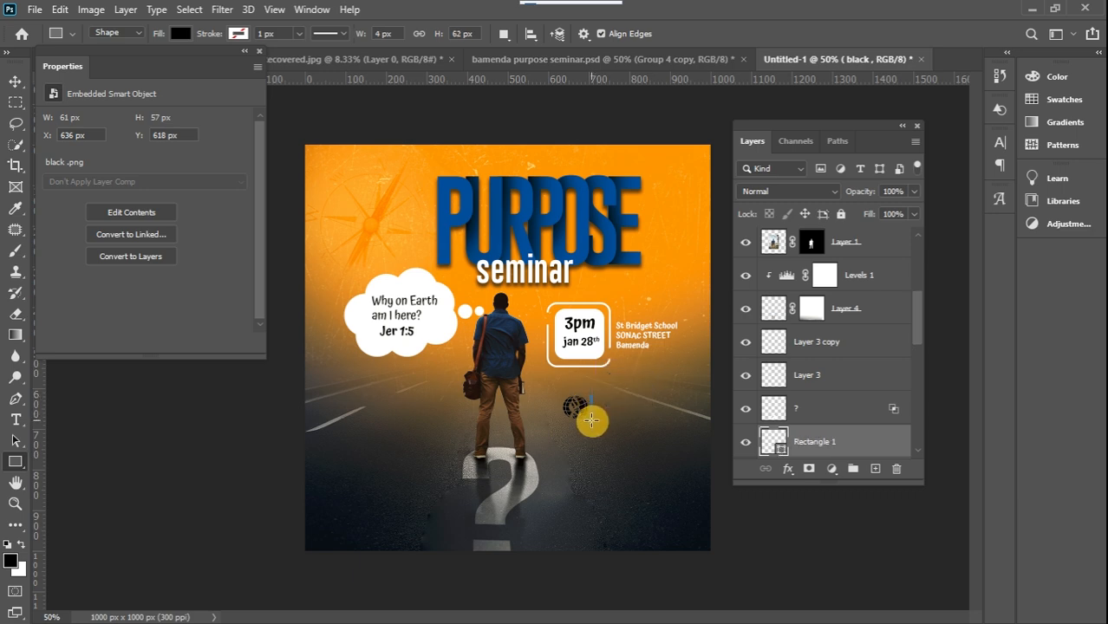
pyautogui.click(13, 87)
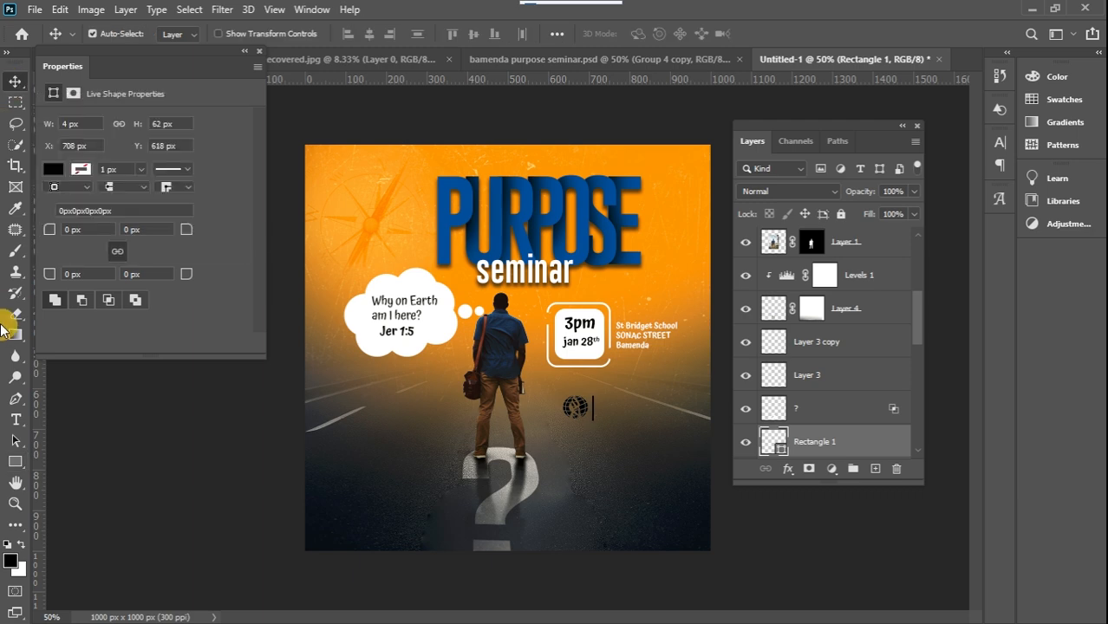
# Add the three-line text "Academy Fellowship Cameroon" beside the divider in black Montserrat Medium, 6 pt
pyautogui.click(15, 419)
pyautogui.click(220, 32)
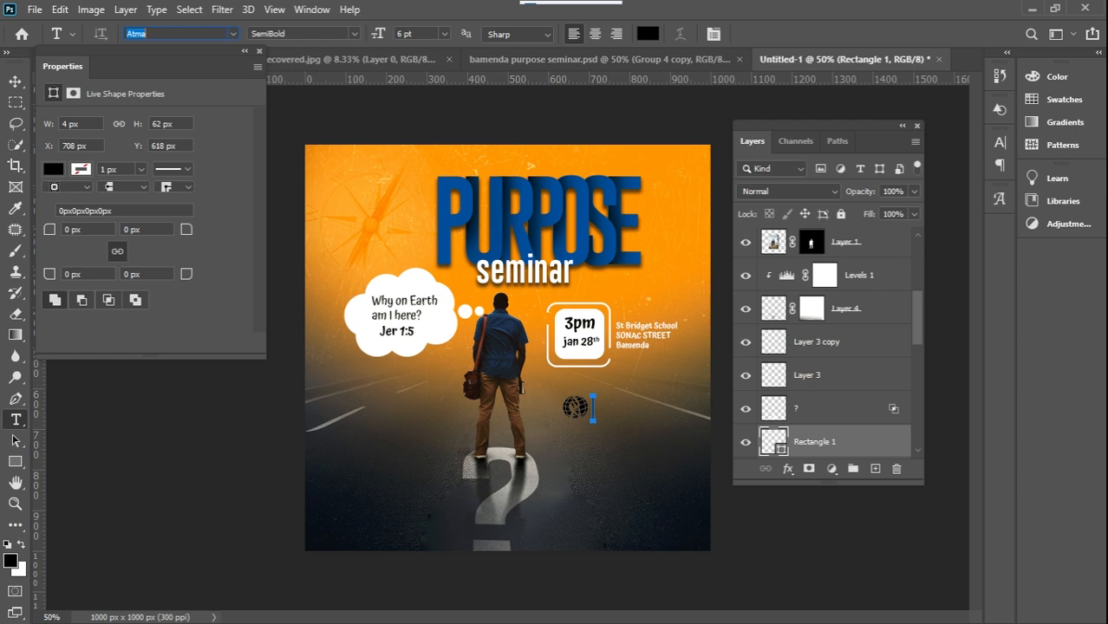
pyautogui.write('mont')
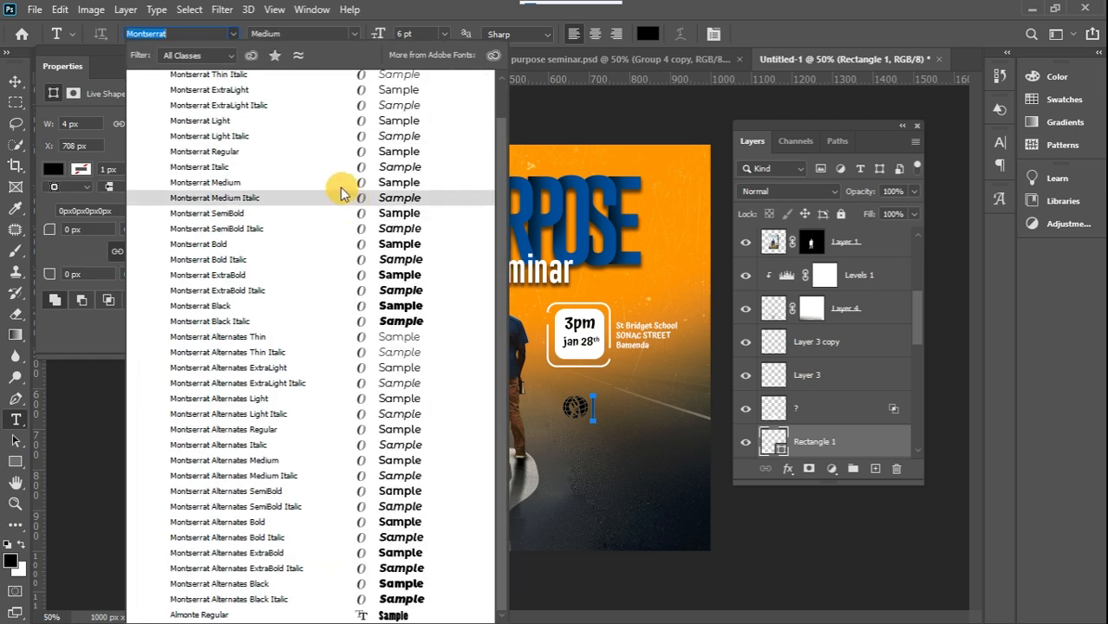
pyautogui.click(337, 183)
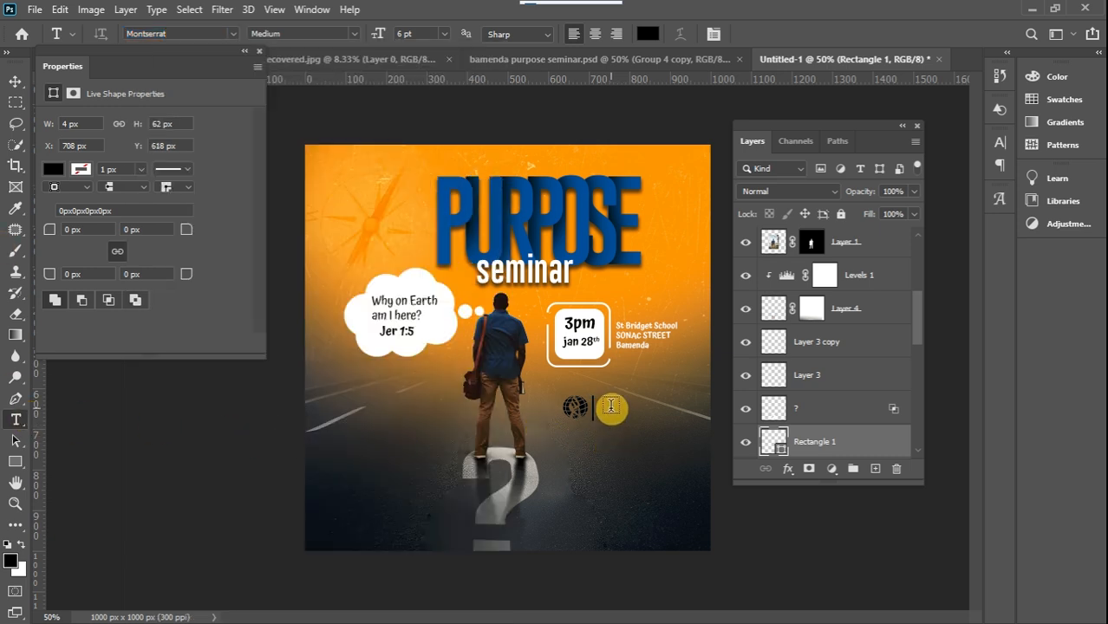
pyautogui.click(611, 405)
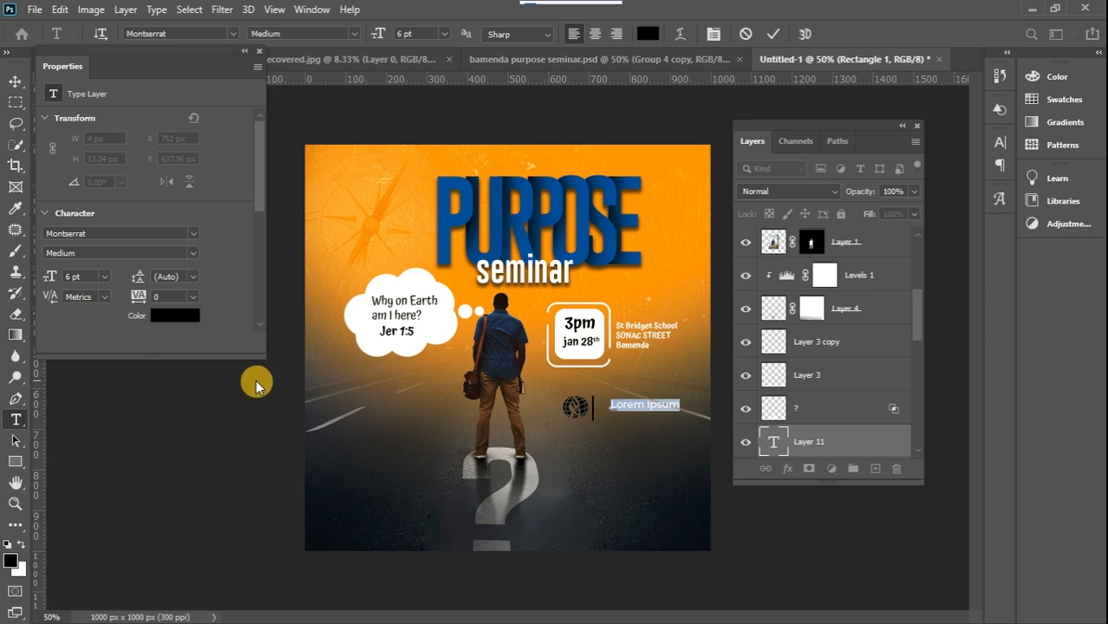
pyautogui.write('Ad')
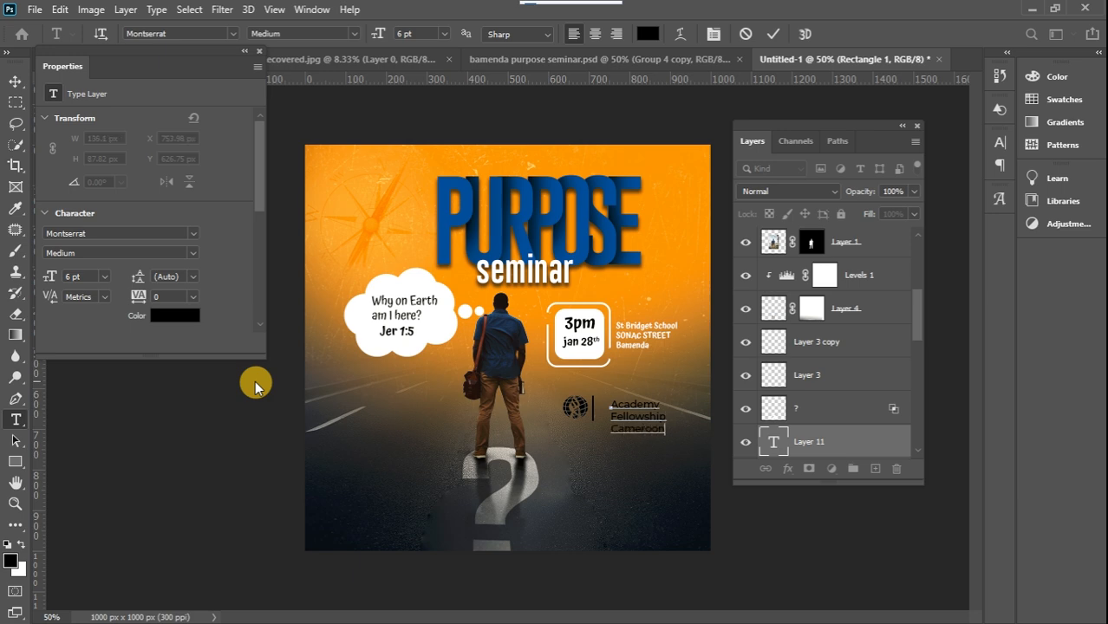
# Scale the "Academy Fellowship Cameroon" text down to about 64% and fit it against the divider at the logo's height
pyautogui.click(13, 84)
pyautogui.hotkey('ctrl', 't')
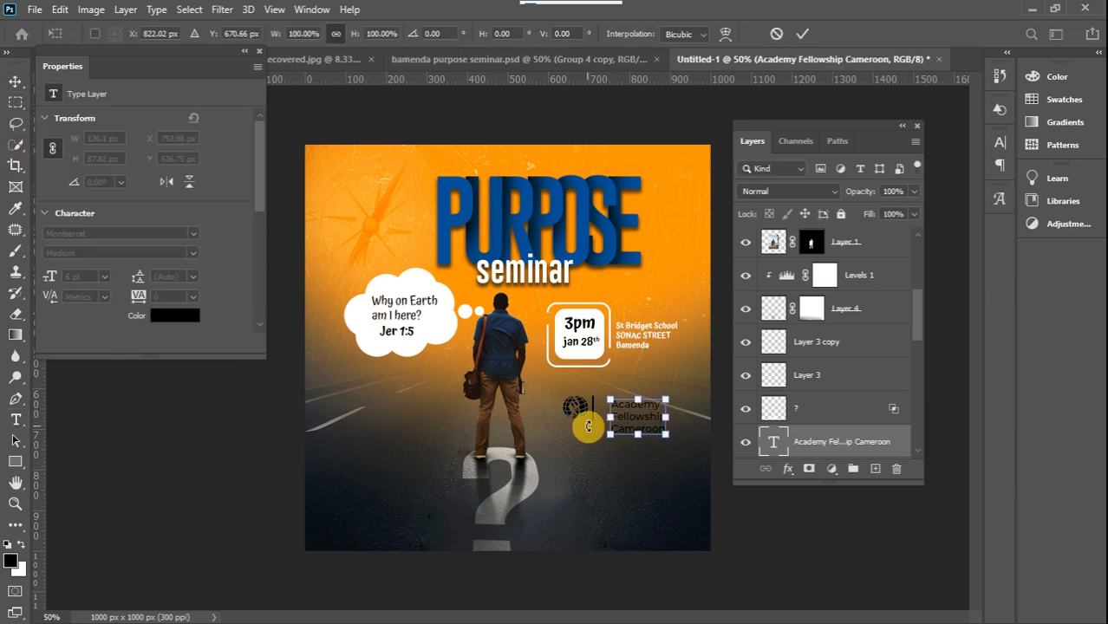
pyautogui.moveTo(668, 432); pyautogui.dragTo(624, 413)
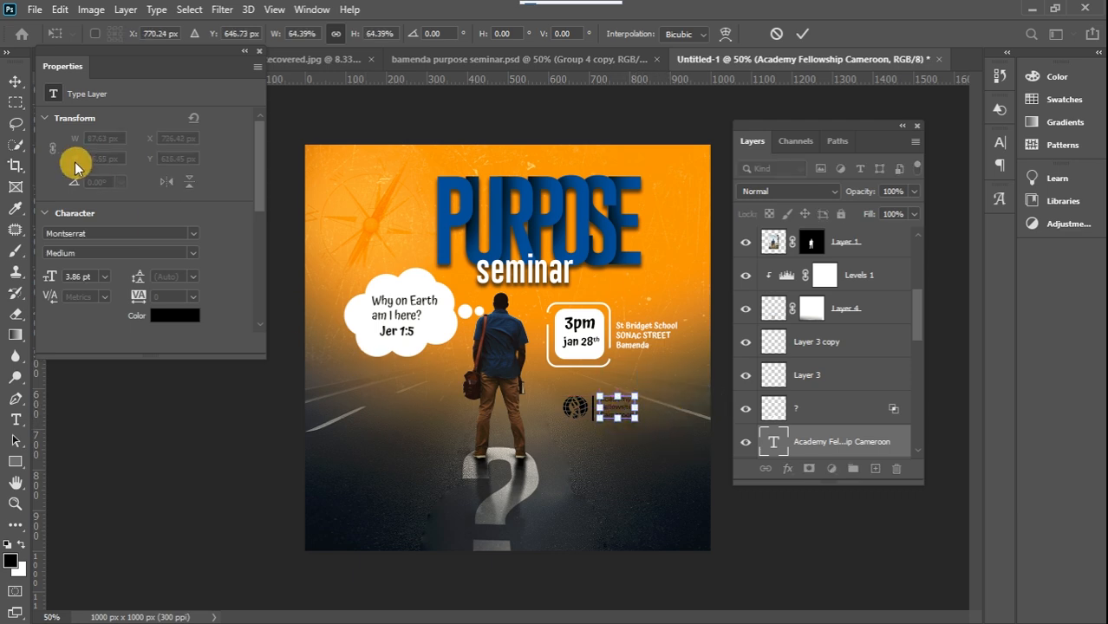
pyautogui.click(16, 82)
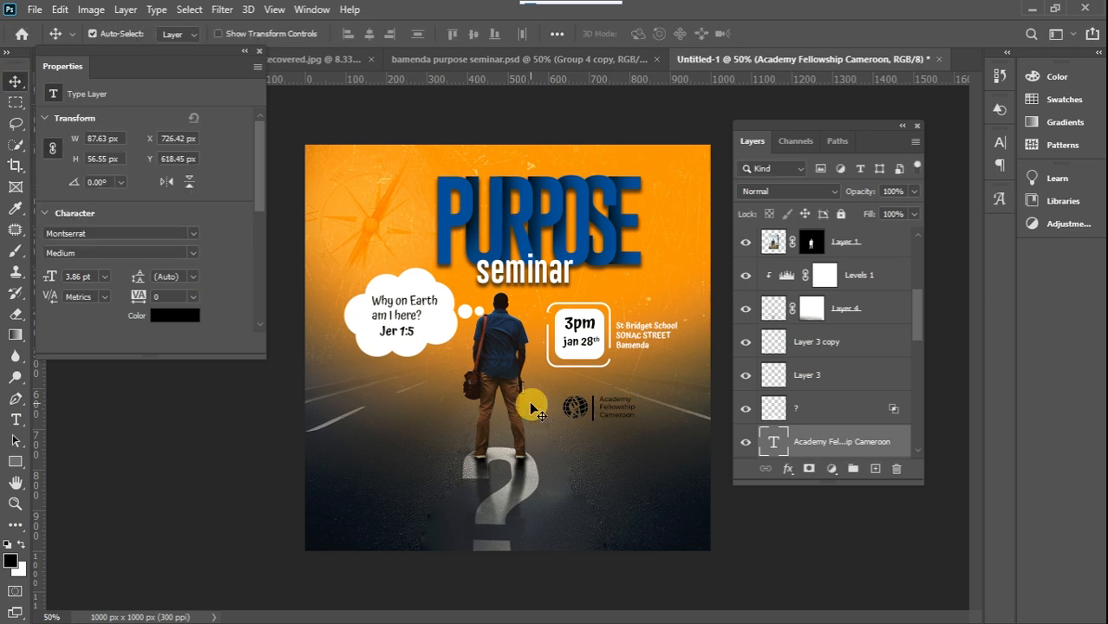
# Set the font style of the "Academy Fellowship Cameroon" text to SemiBold
pyautogui.doubleClick(622, 414)
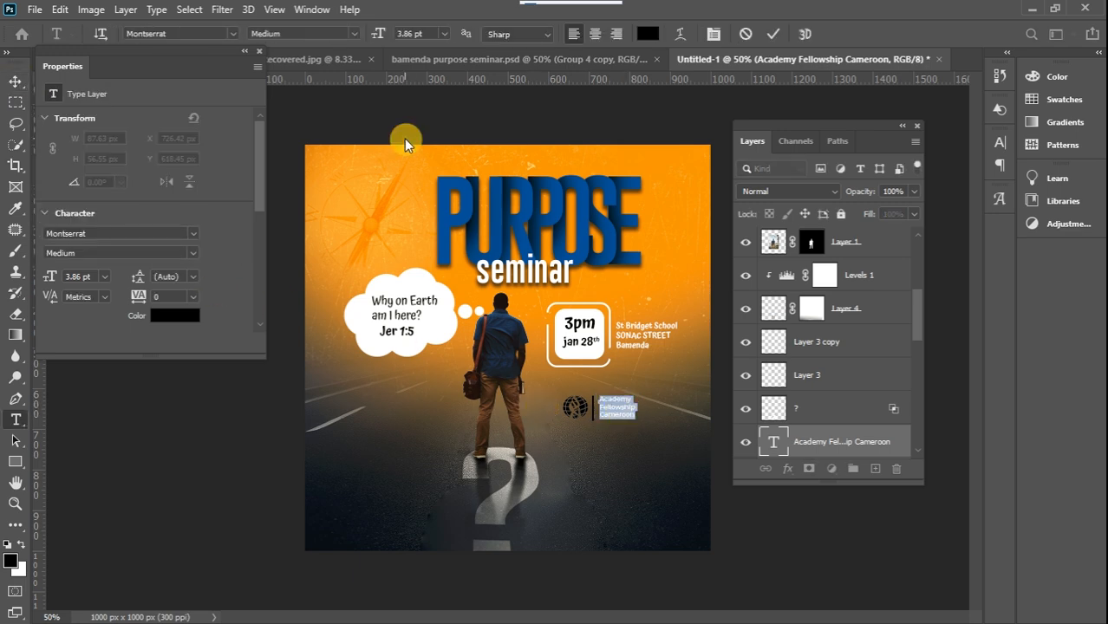
pyautogui.click(354, 33)
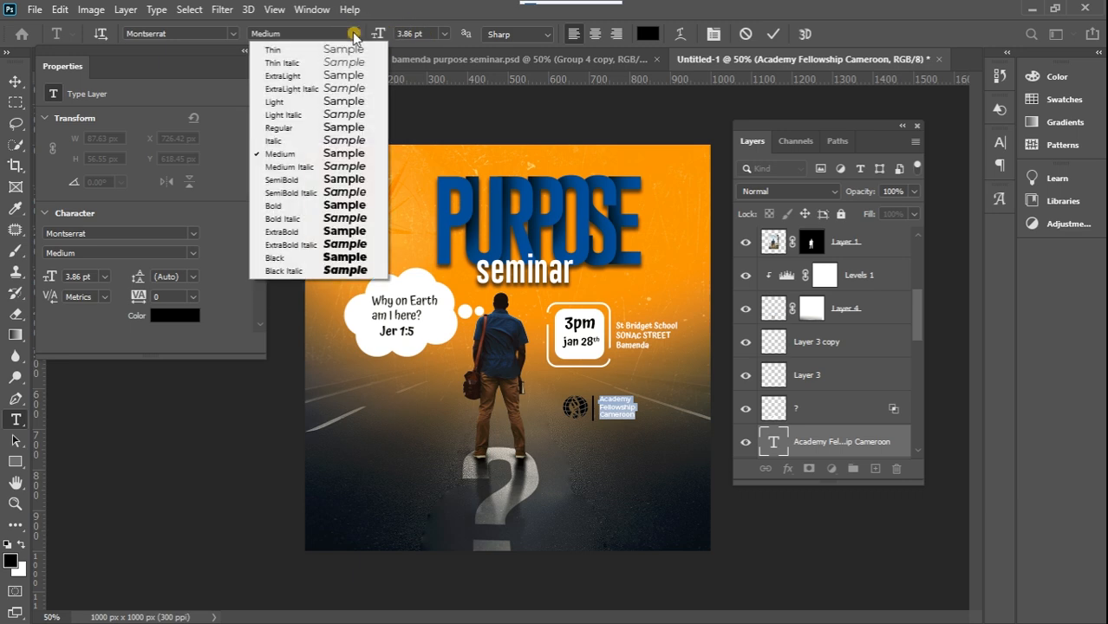
pyautogui.click(351, 178)
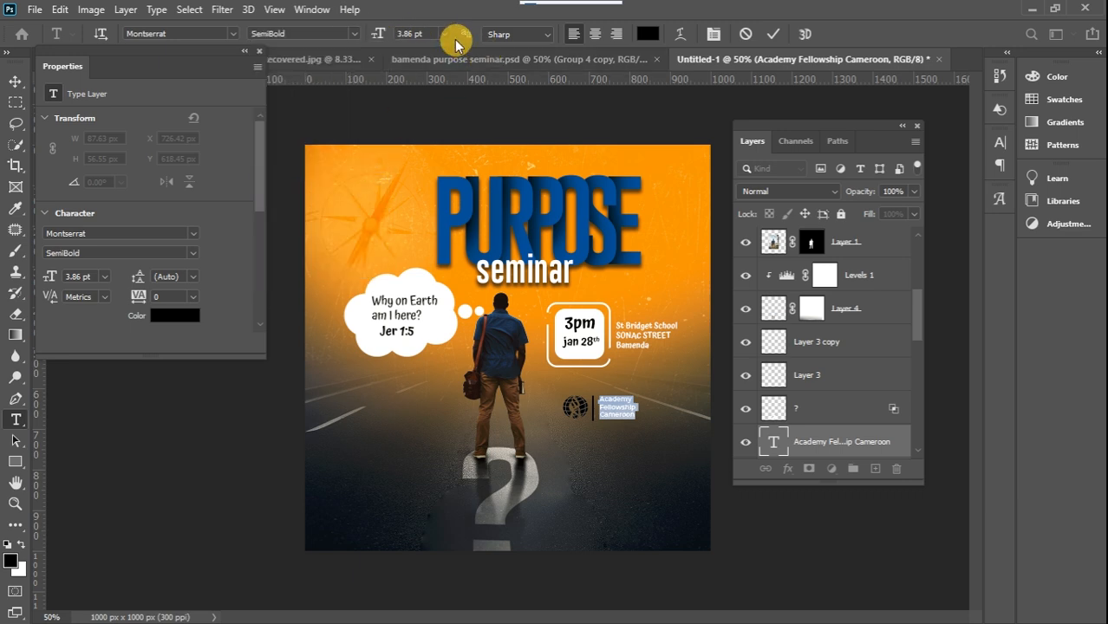
pyautogui.click(17, 82)
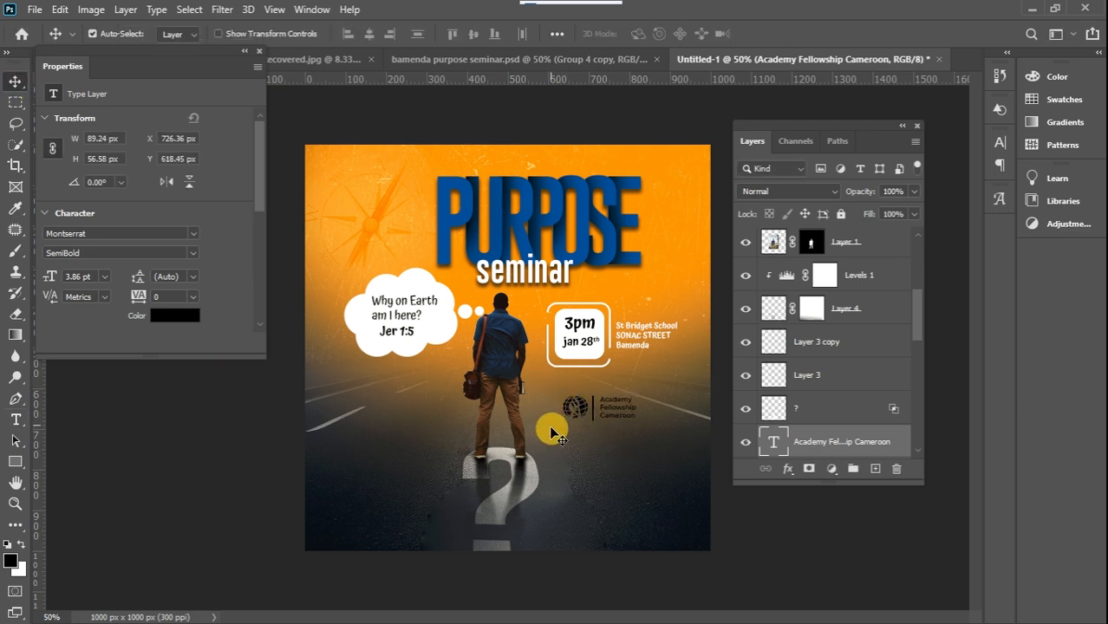
# Draw a white rounded rectangle about 234 × 88 px with 10 px radius around the fellowship logo and move its layer beneath the logo layers
pyautogui.click(13, 466)
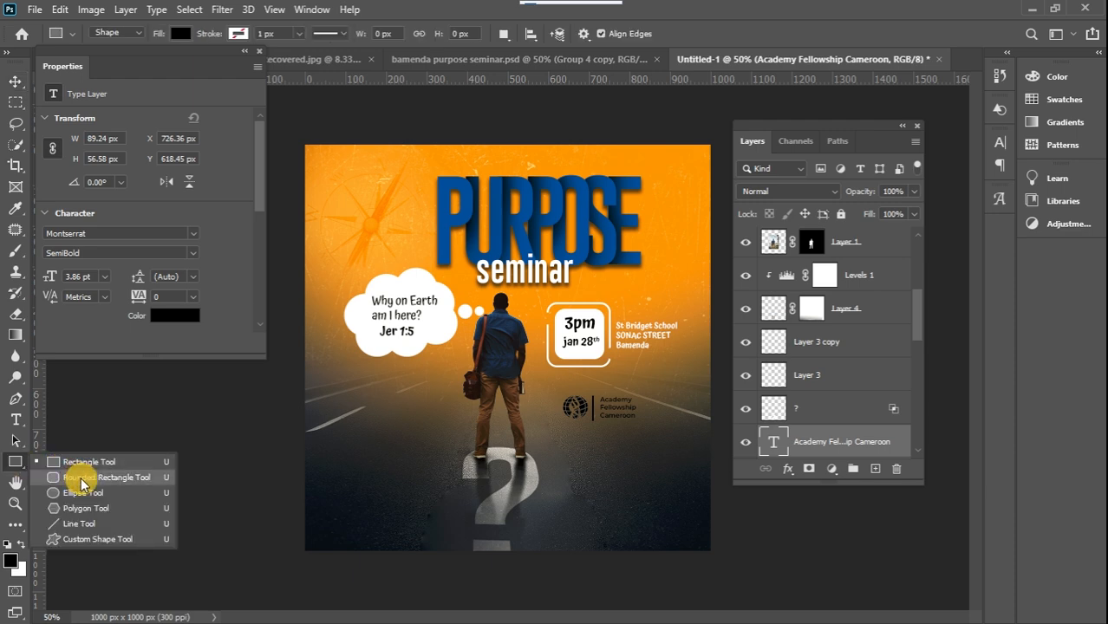
pyautogui.click(81, 480)
pyautogui.click(21, 543)
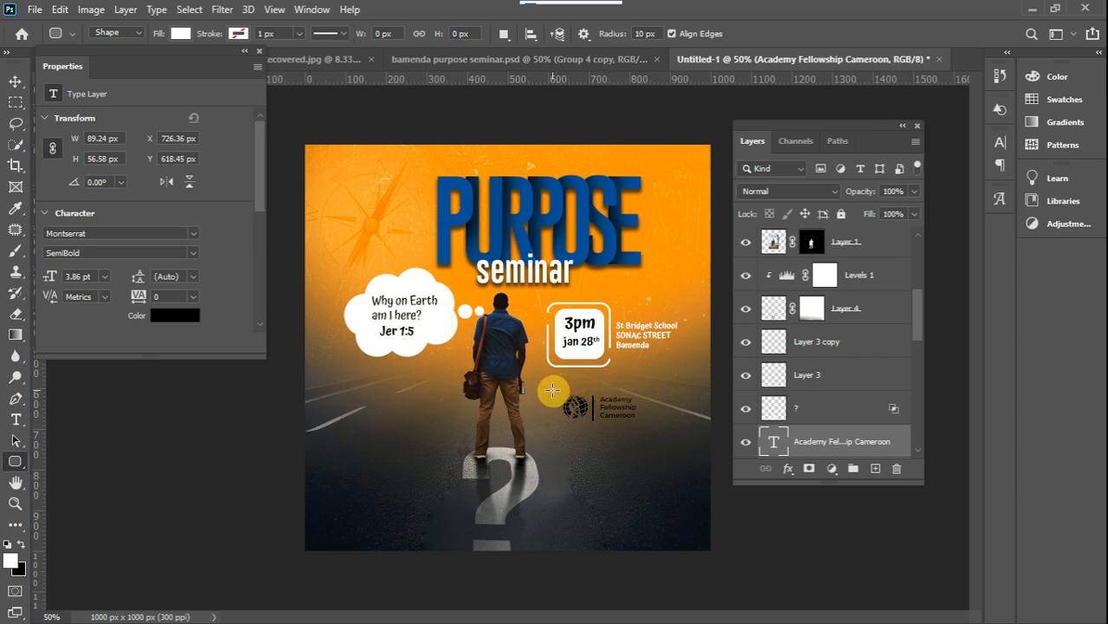
pyautogui.moveTo(555, 391); pyautogui.dragTo(650, 425)
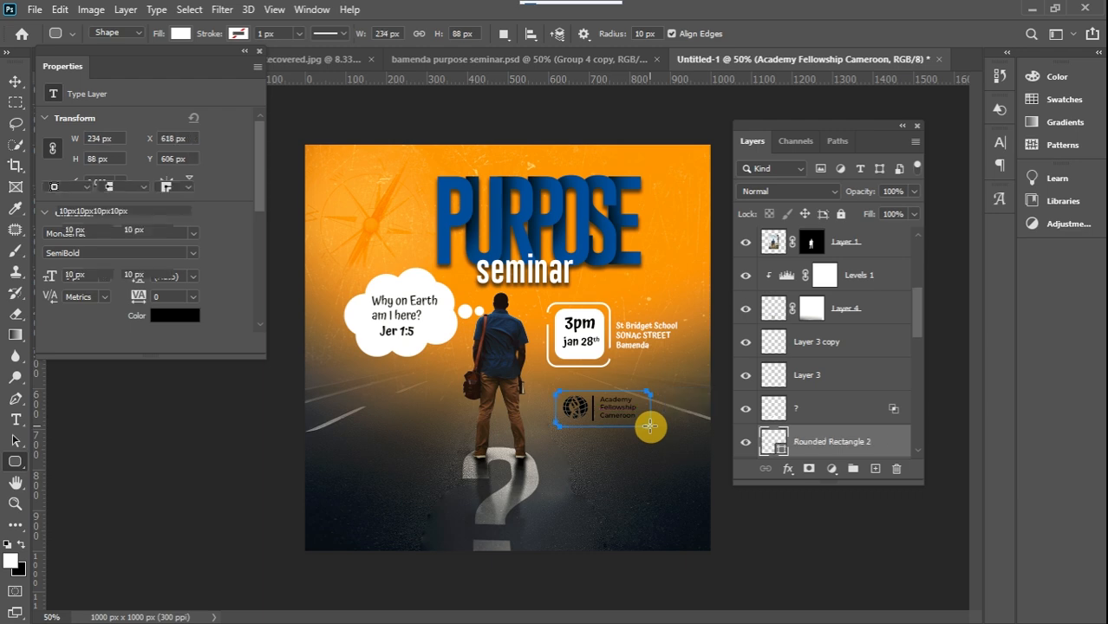
pyautogui.click(15, 80)
pyautogui.moveTo(918, 320); pyautogui.dragTo(920, 360)
pyautogui.moveTo(883, 274); pyautogui.dragTo(875, 376)
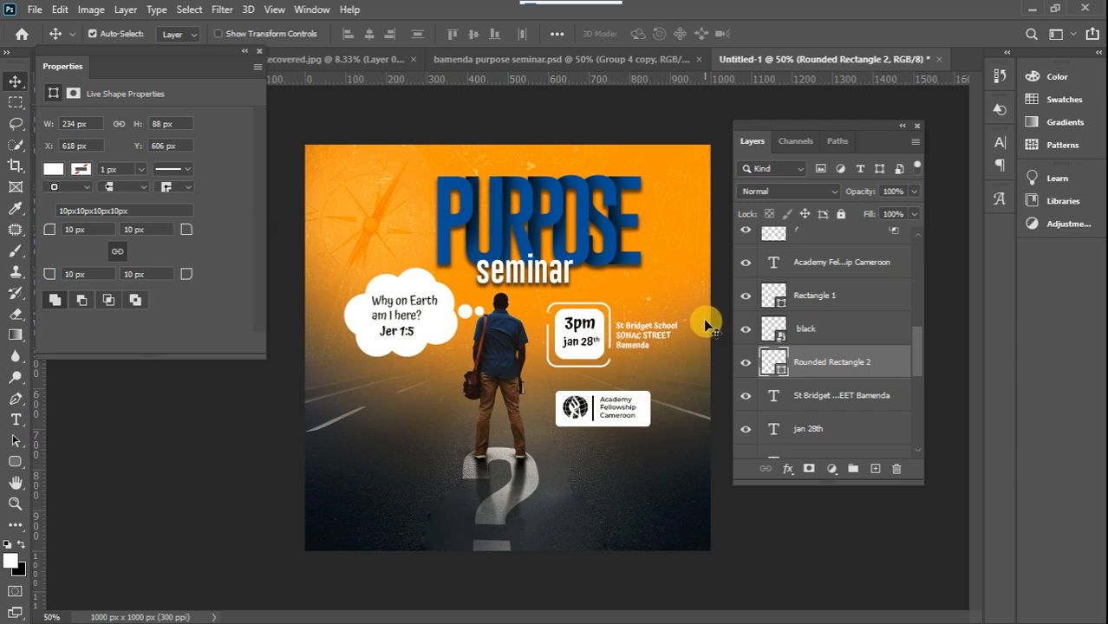
# Group the "jan 28th" and "3pm" text layers with the badge's rounded rectangle and its outline copy
pyautogui.click(590, 330)
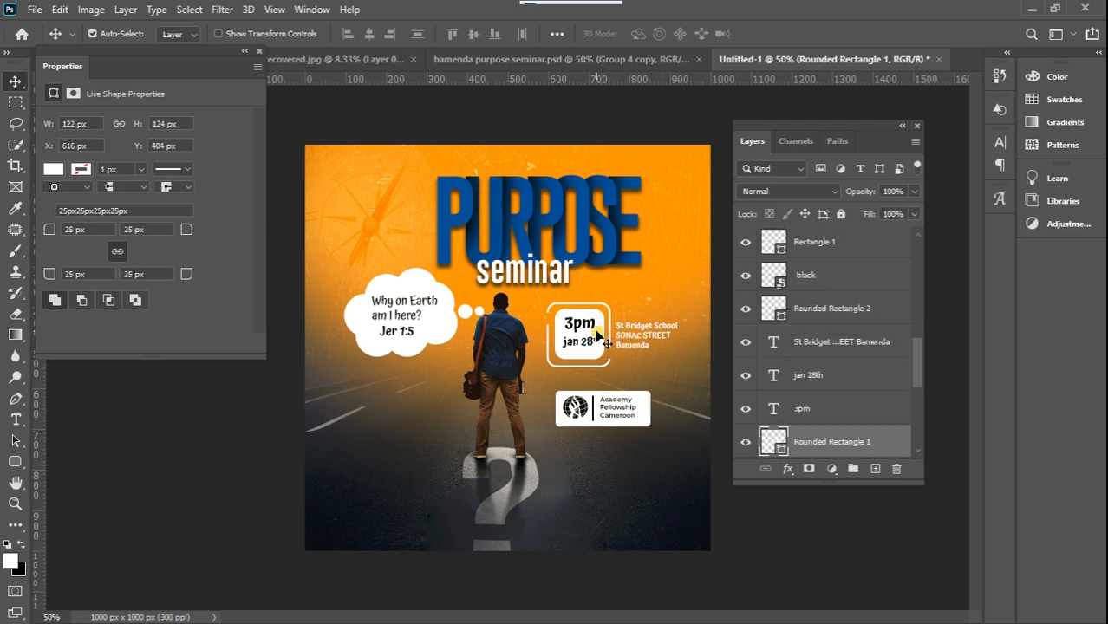
pyautogui.keyDown('shift'); pyautogui.click(841, 415); pyautogui.keyUp('shift')
pyautogui.keyDown('shift'); pyautogui.click(846, 374); pyautogui.keyUp('shift')
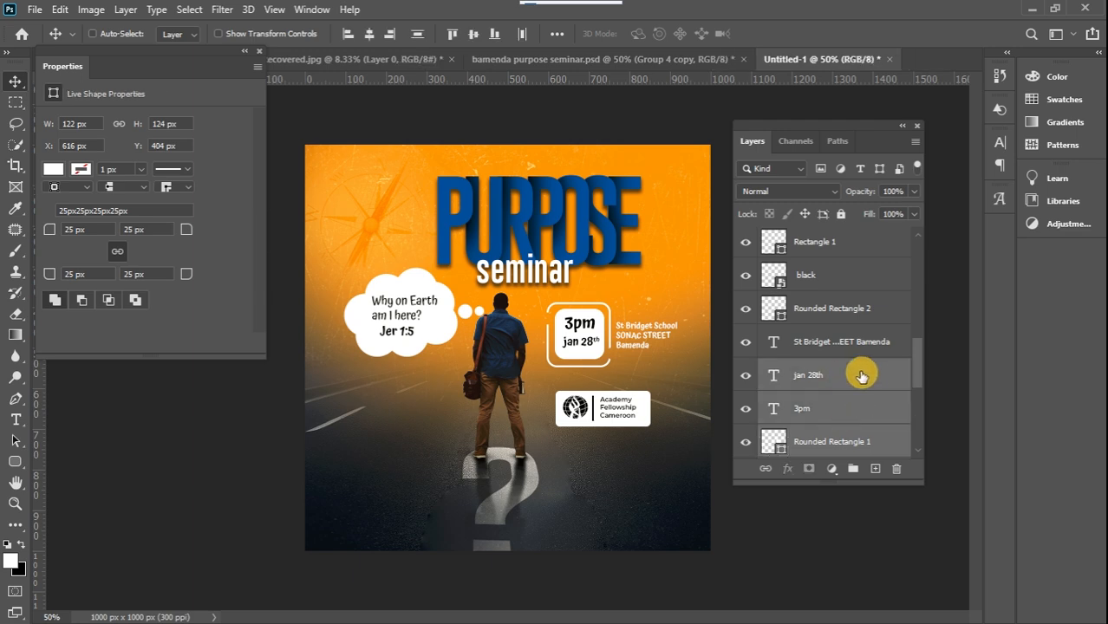
pyautogui.scroll(-1, 914, 365)
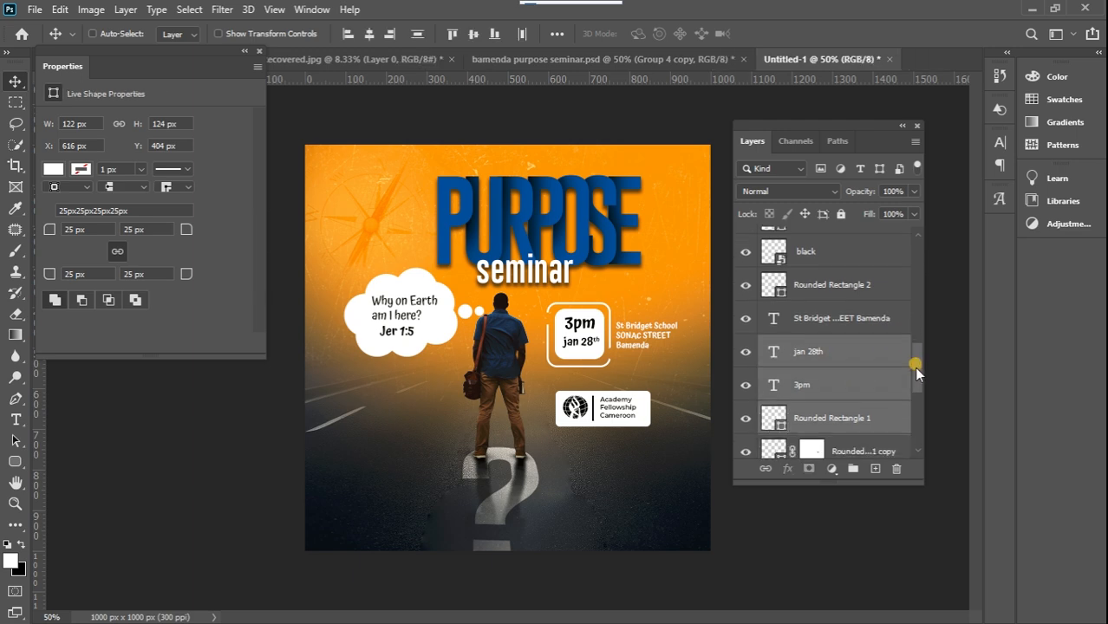
pyautogui.moveTo(917, 369); pyautogui.dragTo(920, 392)
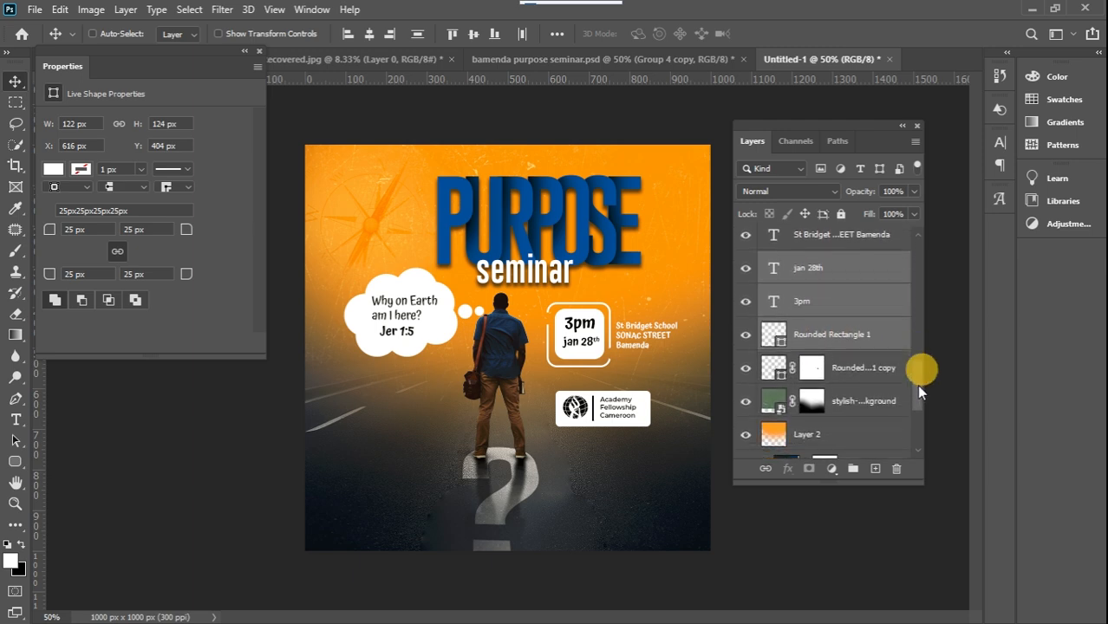
pyautogui.click(854, 370)
pyautogui.click(746, 371)
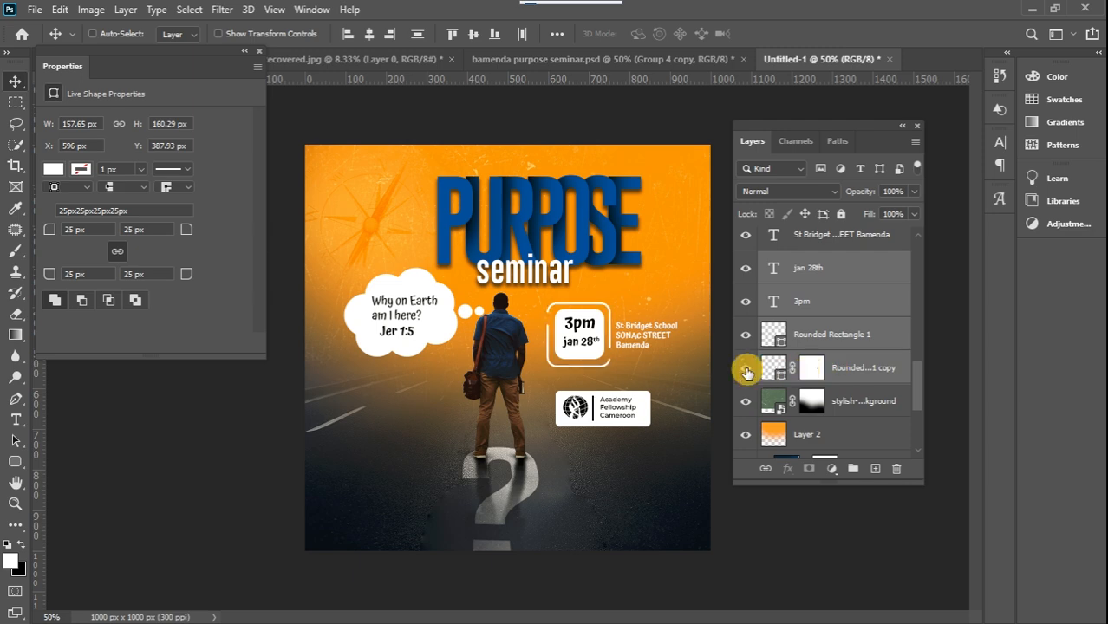
pyautogui.click(746, 372)
pyautogui.click(747, 371)
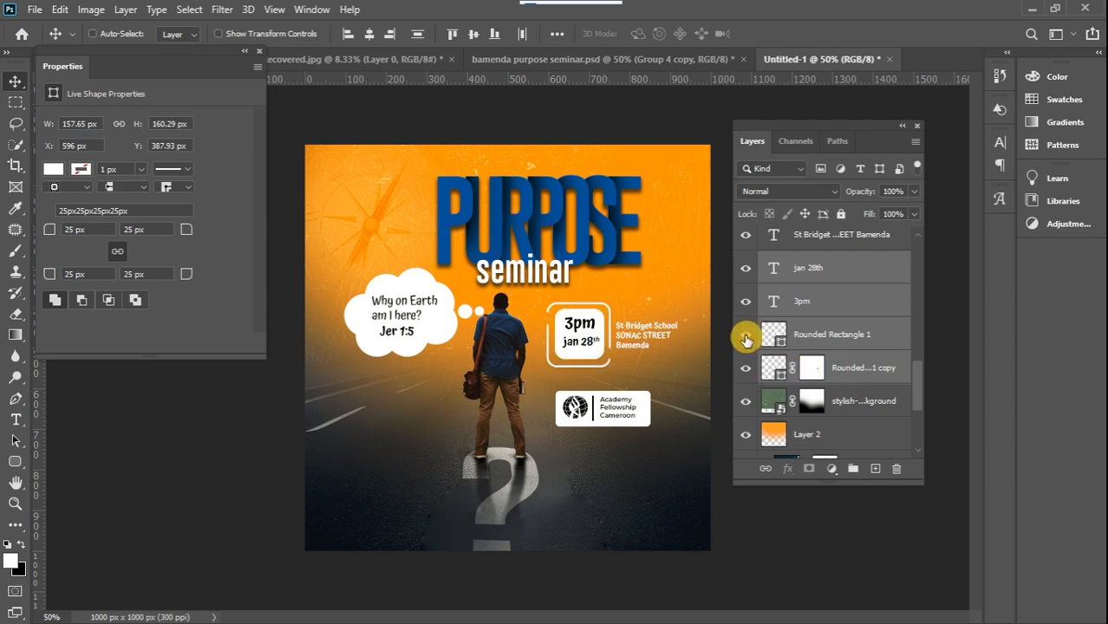
pyautogui.click(852, 470)
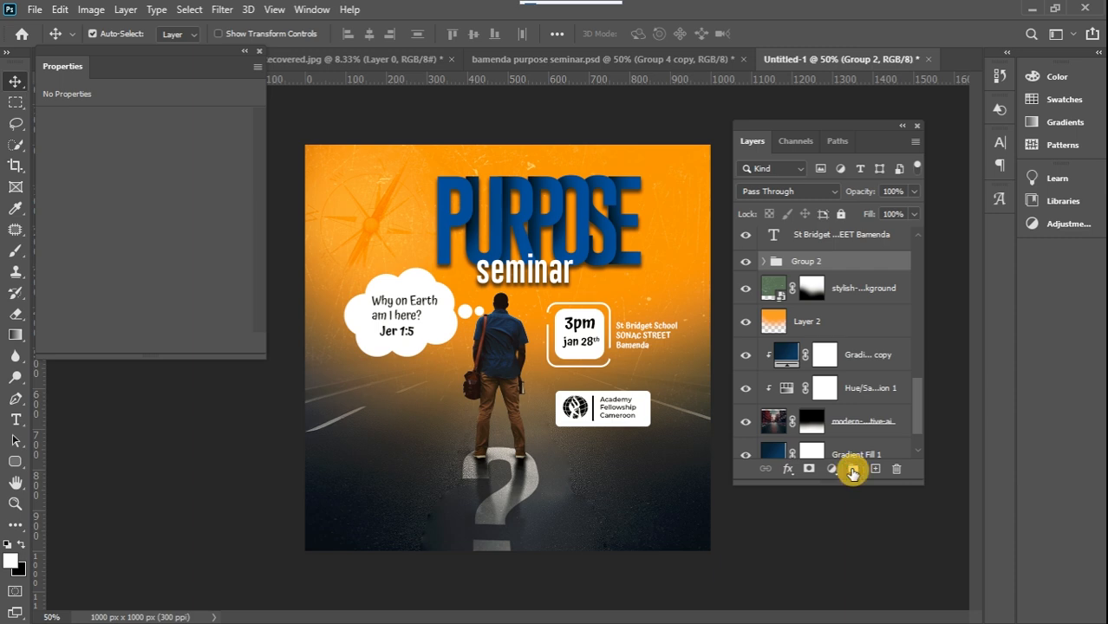
# Scale the date badge group down to about 84%, keeping it next to the venue address
pyautogui.hotkey('ctrl', 't')
pyautogui.moveTo(546, 303); pyautogui.dragTo(557, 315)
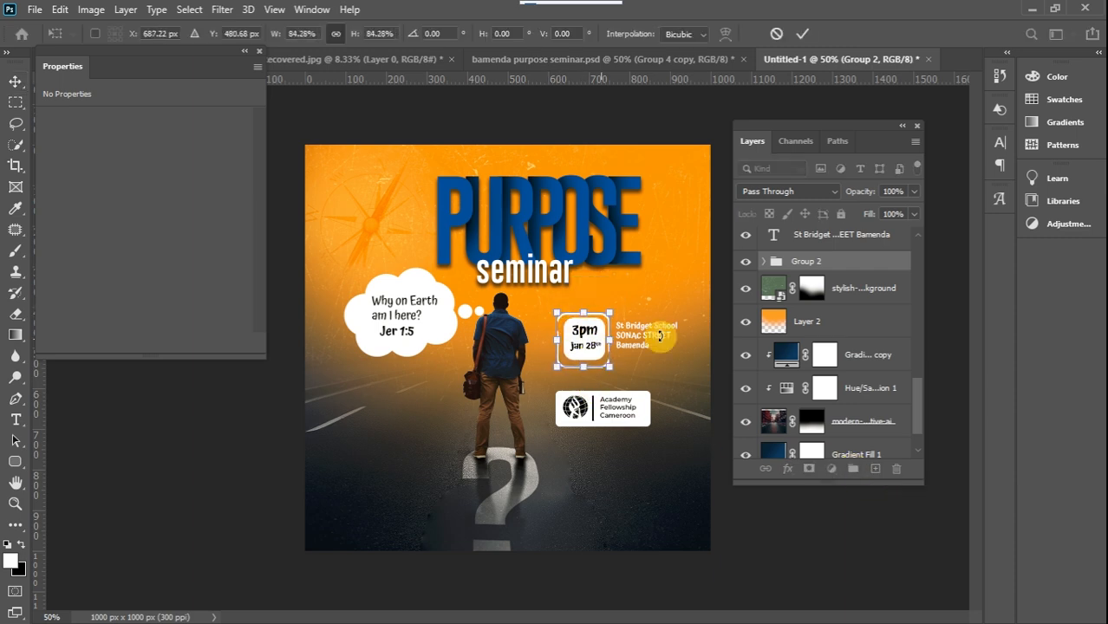
pyautogui.press('Return')
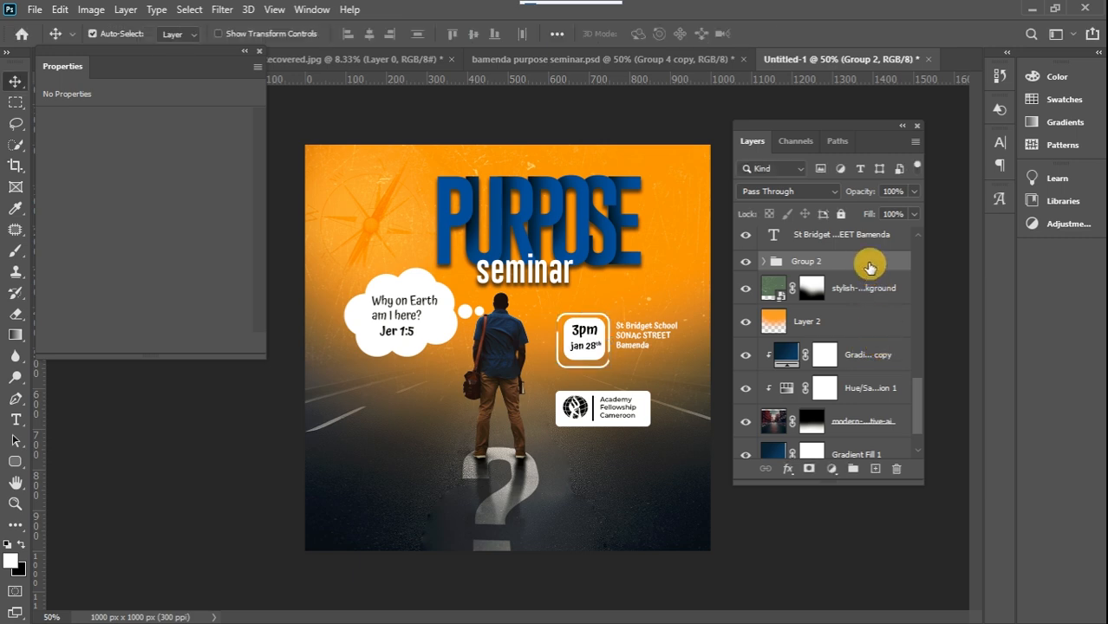
# Convert the date badge group to a smart object and nudge the venue address text slightly down beside it
pyautogui.rightClick(863, 267)
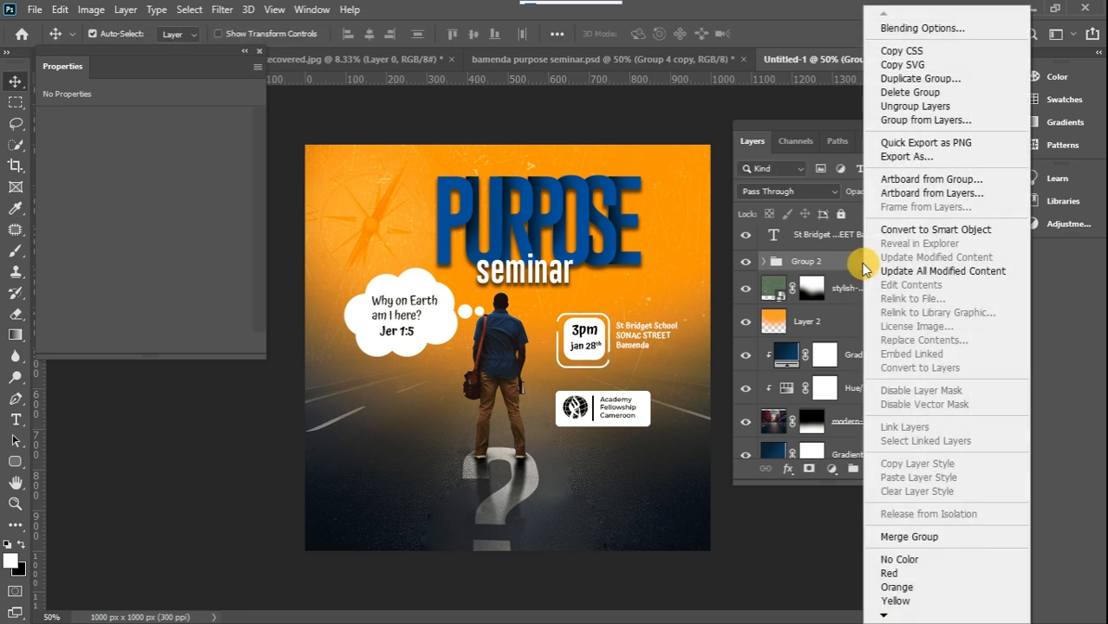
pyautogui.click(925, 217)
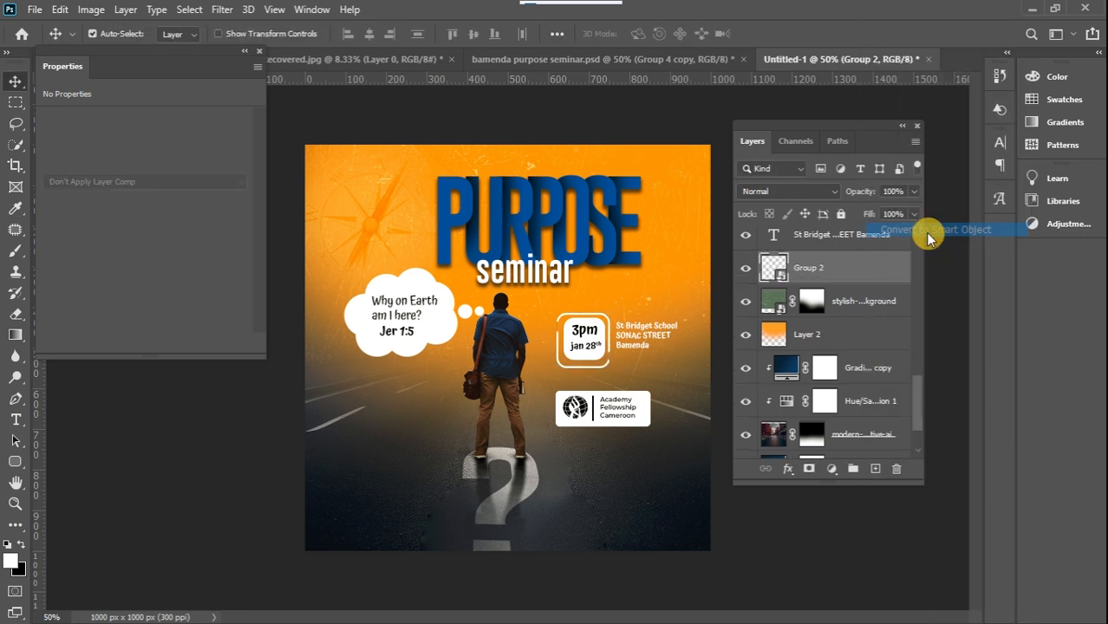
pyautogui.click(638, 347)
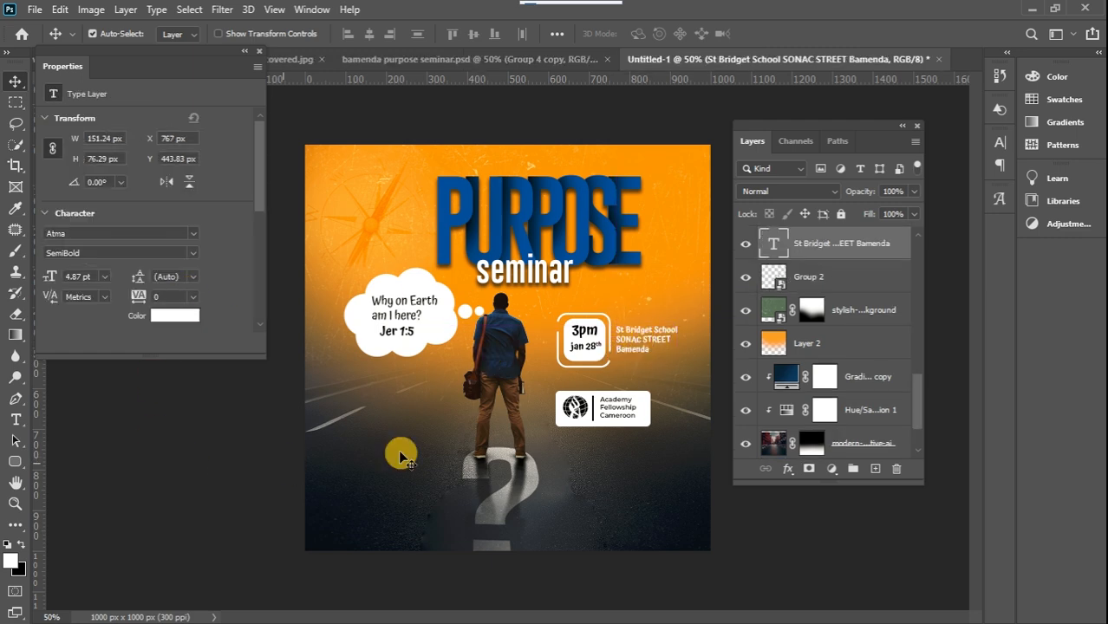
# Add a white two-line Atma SemiBold text with the two contact phone numbers below the fellowship logo box
pyautogui.click(16, 419)
pyautogui.click(564, 462)
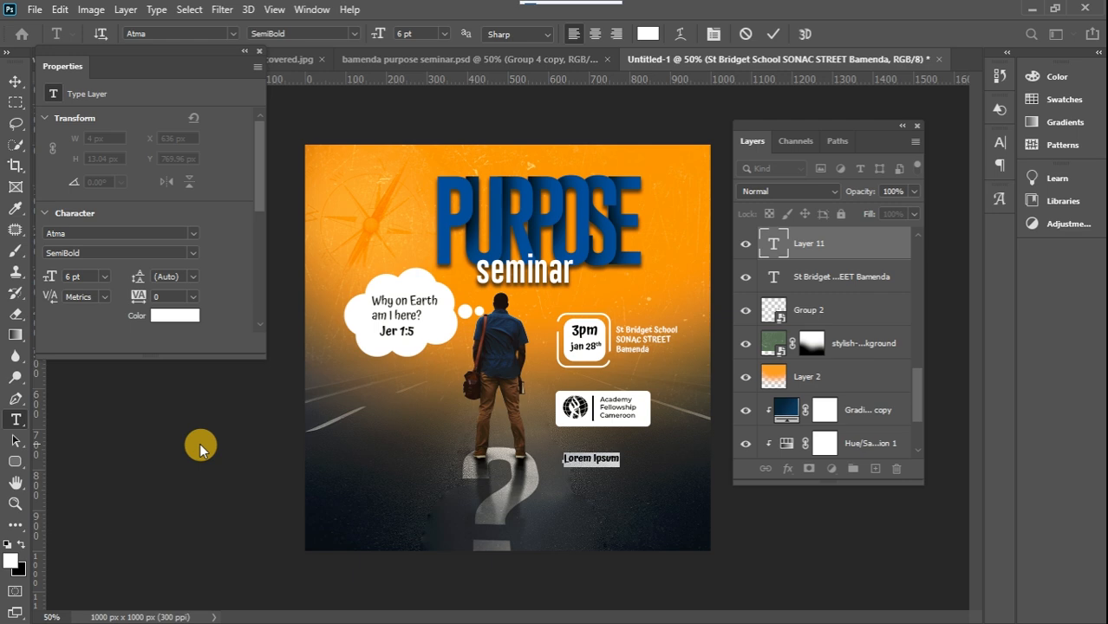
pyautogui.press('BackSpace')
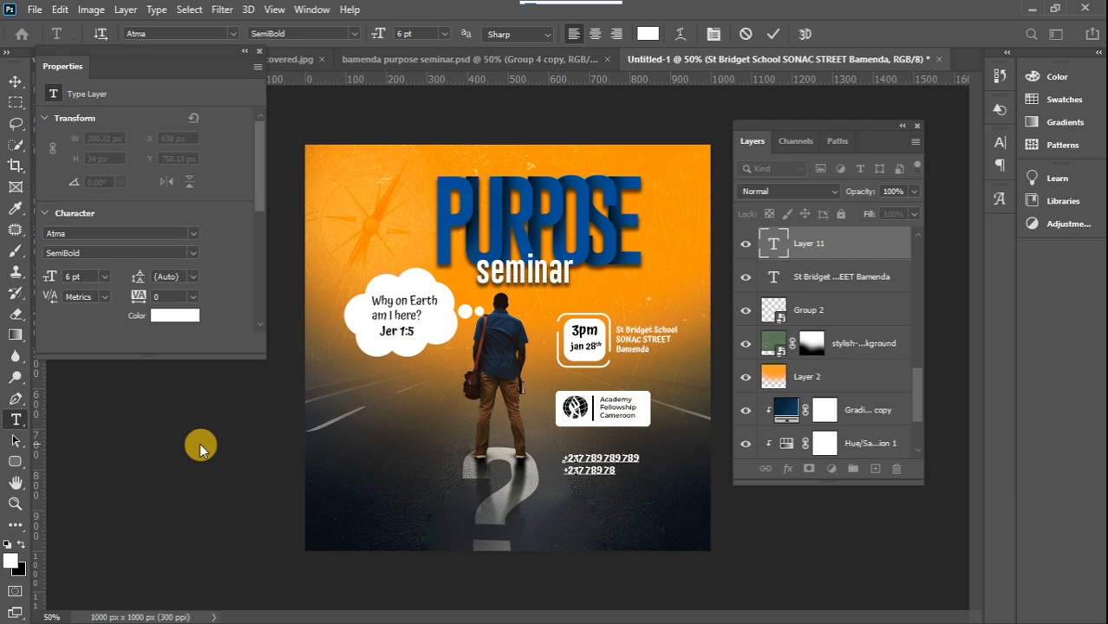
# Scale the phone number text down to about 4.72 pt under the logo box and compare it with the bamenda purpose seminar.psd design
pyautogui.click(15, 80)
pyautogui.moveTo(612, 468)
pyautogui.mouseDown()
pyautogui.moveTo(605, 449)
pyautogui.moveTo(634, 438)
pyautogui.moveTo(608, 449)
pyautogui.mouseUp()
pyautogui.hotkey('ctrl', 't')
pyautogui.click(14, 81)
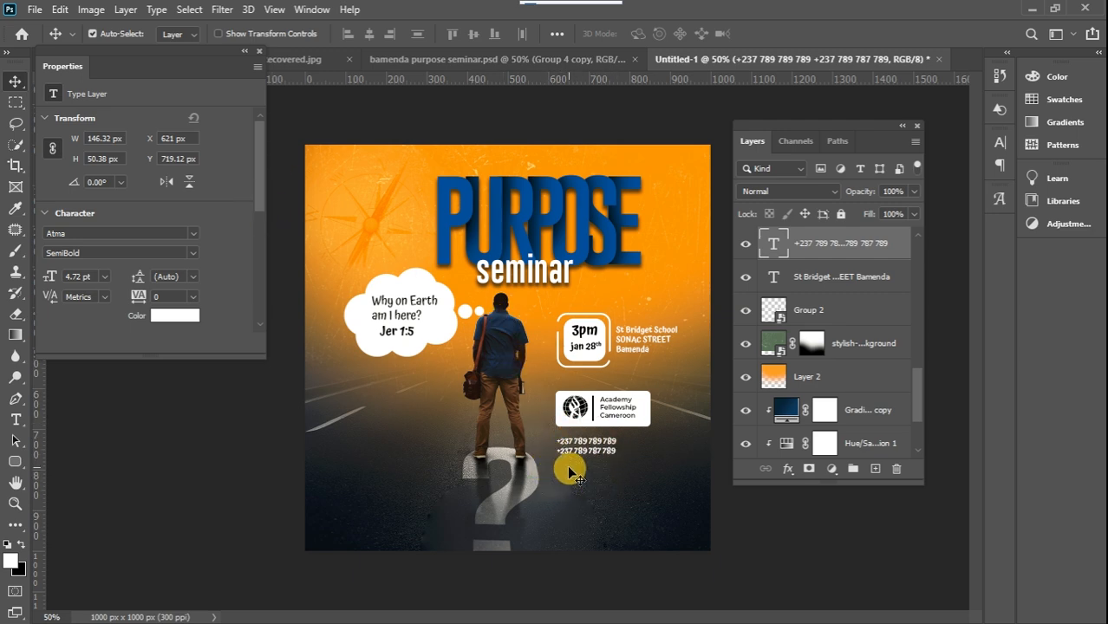
pyautogui.click(466, 57)
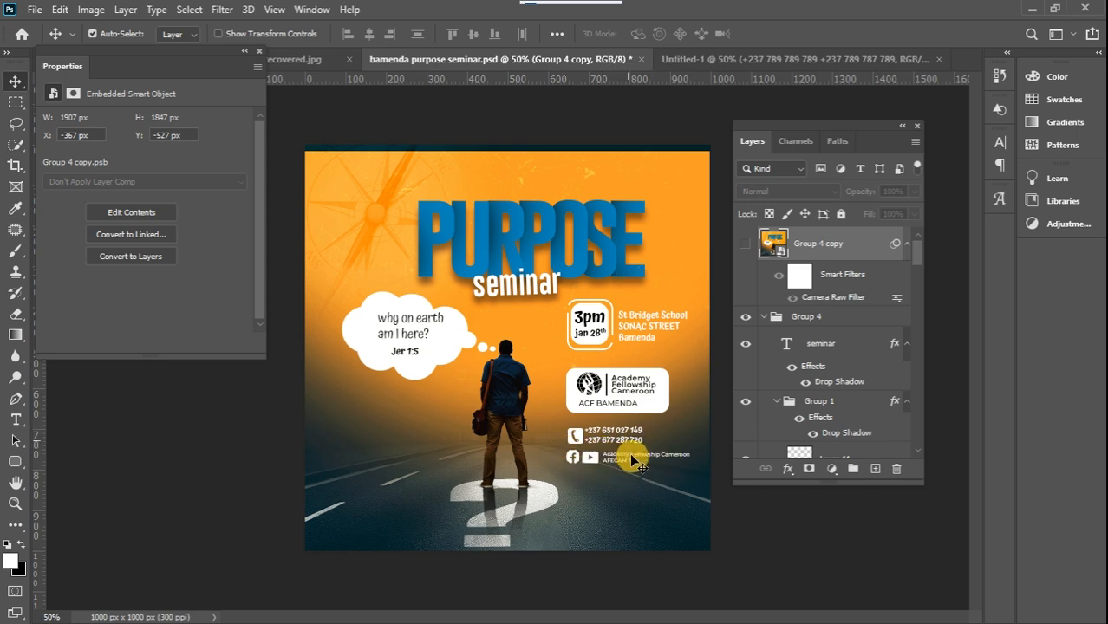
pyautogui.click(705, 61)
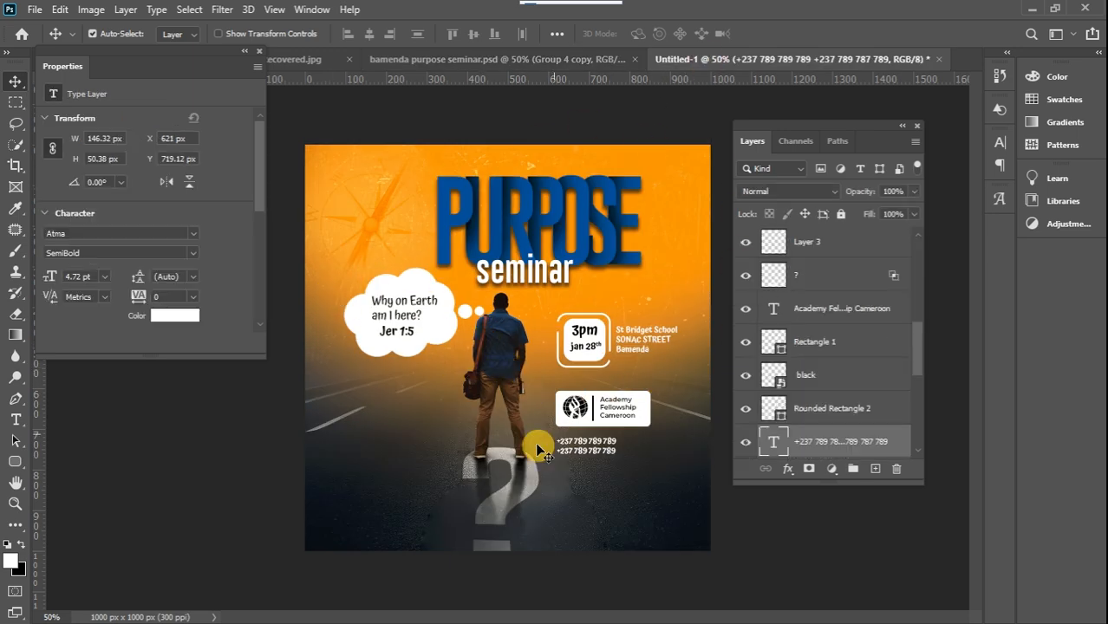
# Group all layers from "Jer 1:5" down to Gradient Fill 1 and convert the group to a smart object
pyautogui.moveTo(919, 351); pyautogui.dragTo(911, 241)
pyautogui.click(882, 245)
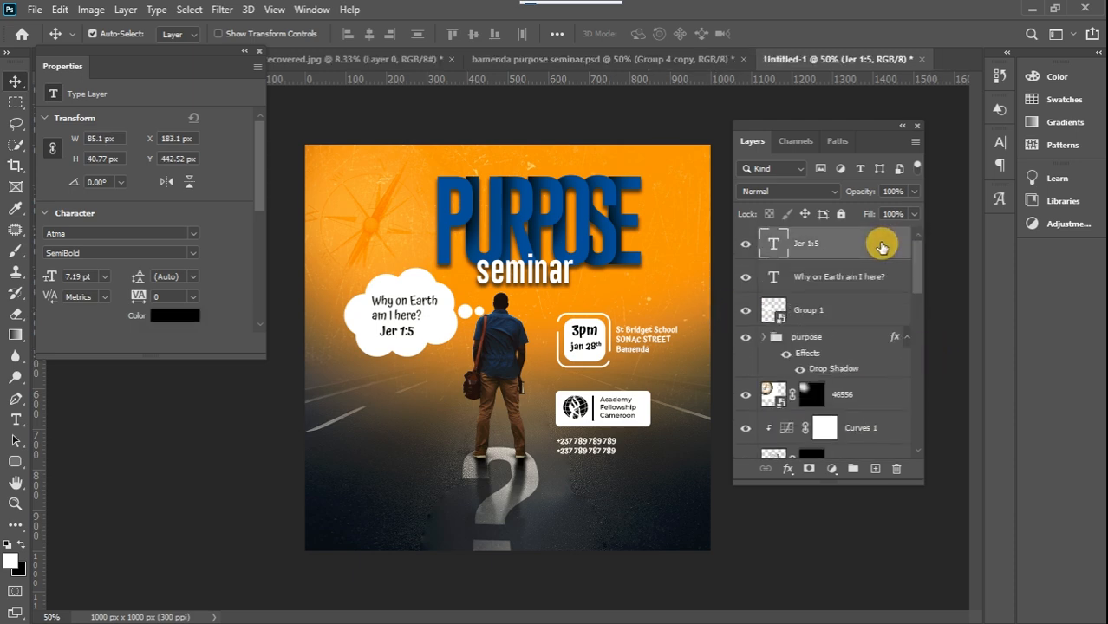
pyautogui.moveTo(920, 268); pyautogui.dragTo(921, 436)
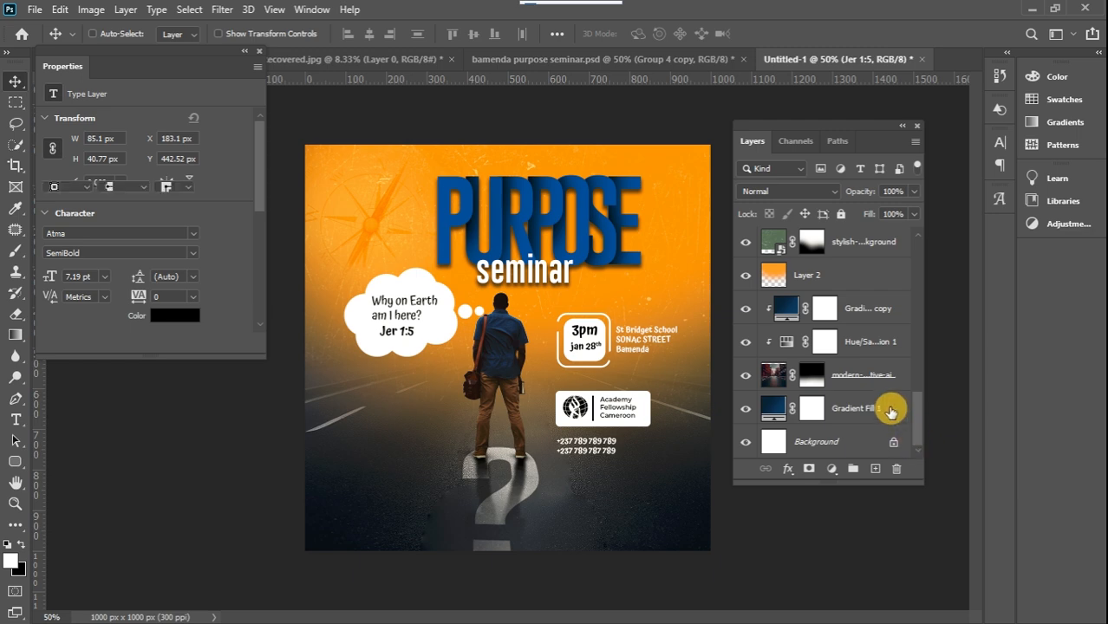
pyautogui.keyDown('shift'); pyautogui.click(882, 414); pyautogui.keyUp('shift')
pyautogui.click(854, 469)
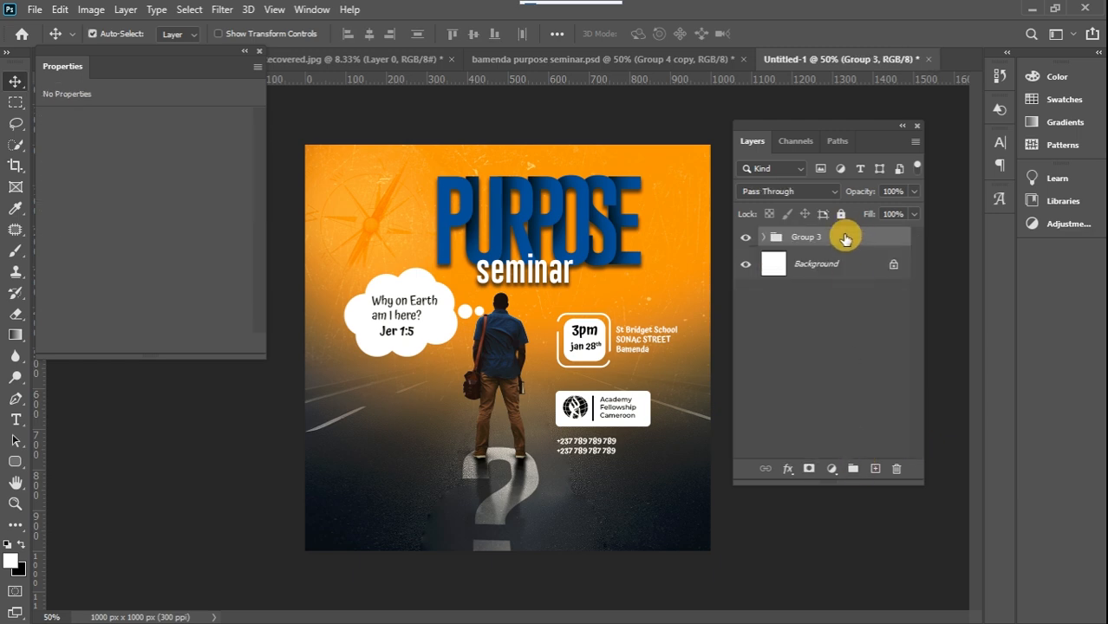
pyautogui.rightClick(845, 238)
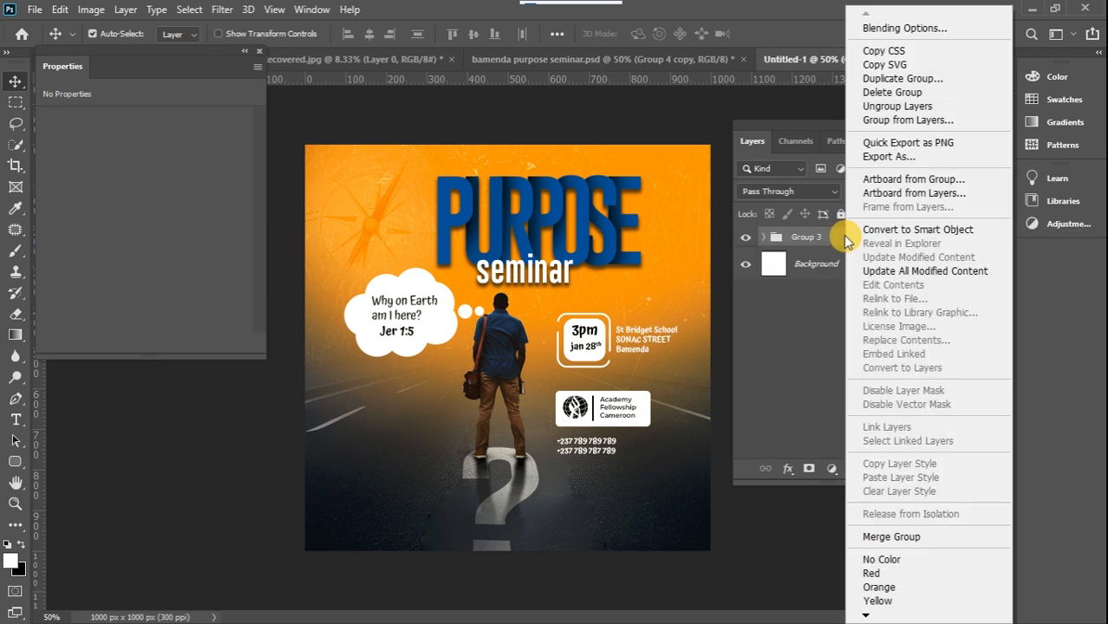
pyautogui.click(954, 228)
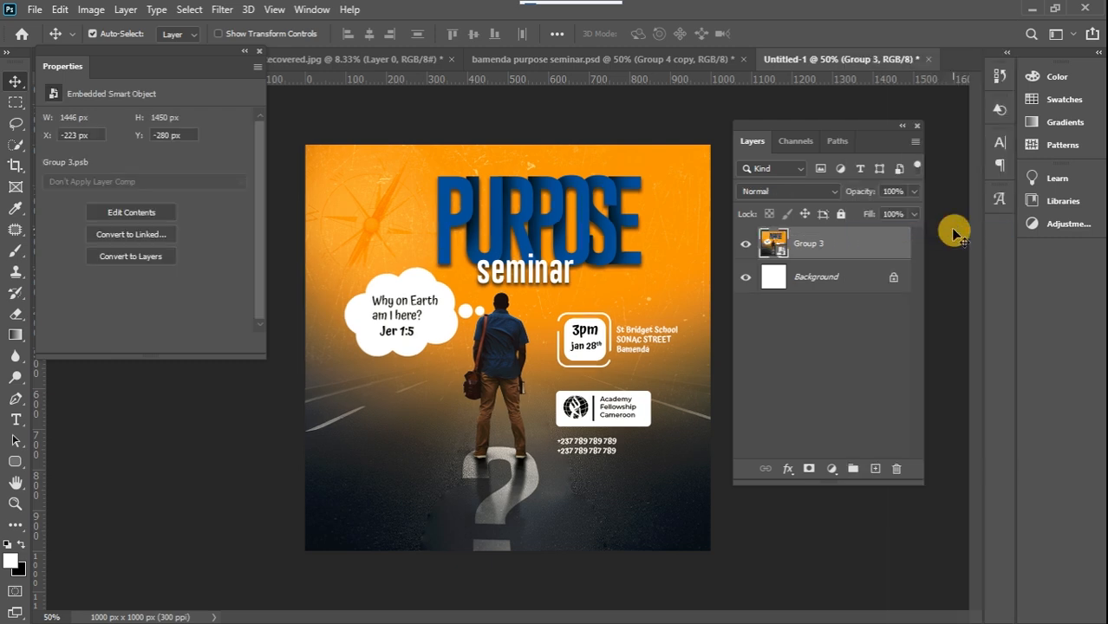
# Open the Camera Raw Filter on the flyer smart object and set temperature to +18, highlights to -13 and whites to +12
pyautogui.click(221, 9)
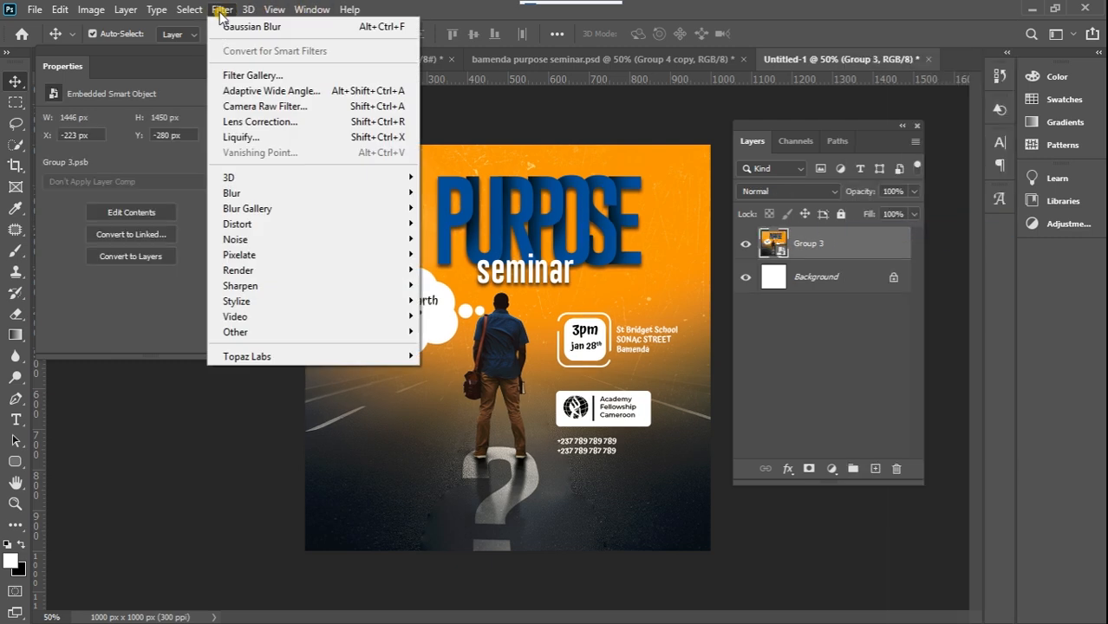
pyautogui.click(250, 105)
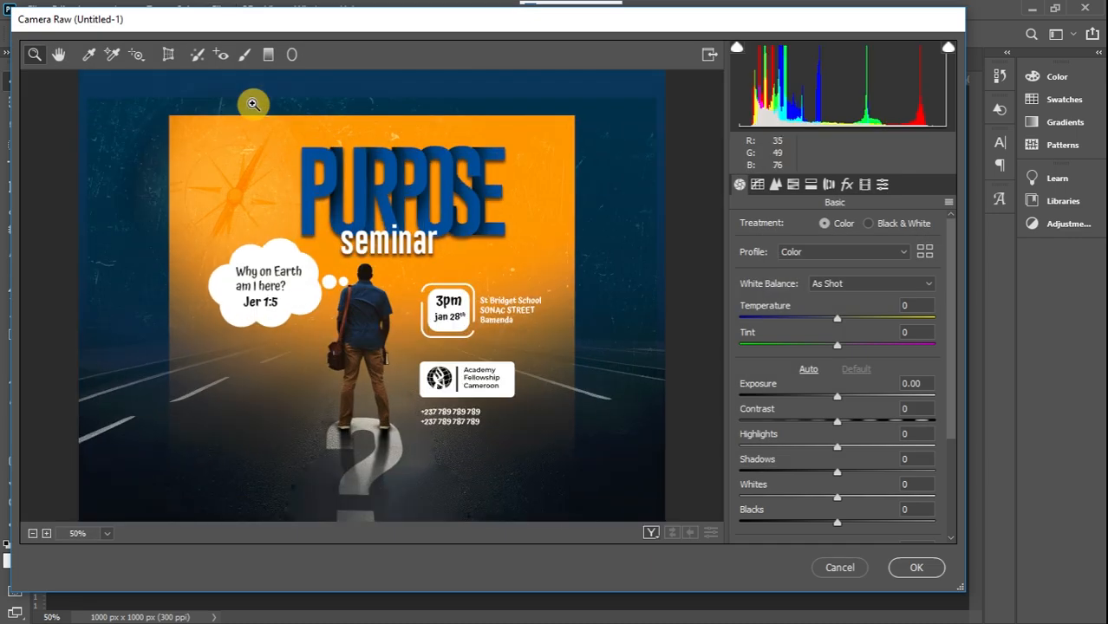
pyautogui.scroll(-1, 951, 348)
pyautogui.moveTo(837, 307); pyautogui.dragTo(855, 314)
pyautogui.scroll(-4, 952, 309)
pyautogui.scroll(-1, 953, 368)
pyautogui.moveTo(838, 354)
pyautogui.mouseDown()
pyautogui.moveTo(851, 354)
pyautogui.moveTo(823, 357)
pyautogui.mouseUp()
pyautogui.moveTo(838, 404)
pyautogui.mouseDown()
pyautogui.moveTo(853, 404)
pyautogui.moveTo(849, 411)
pyautogui.mouseUp()
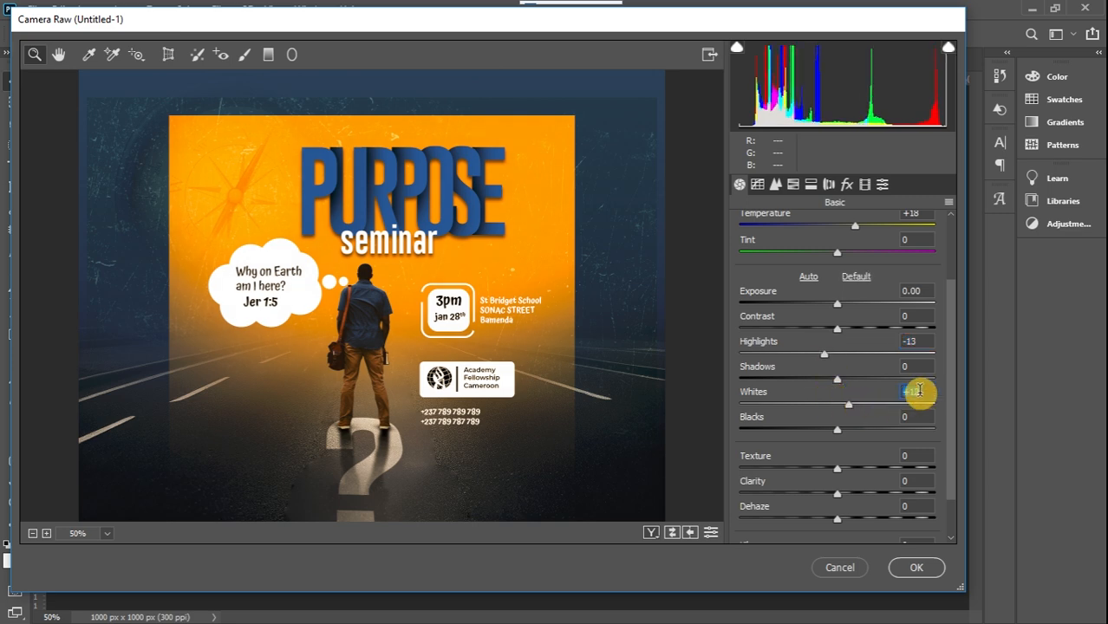
# Raise the texture and clarity slightly and set the sharpening amount to 59
pyautogui.scroll(-2, 950, 362)
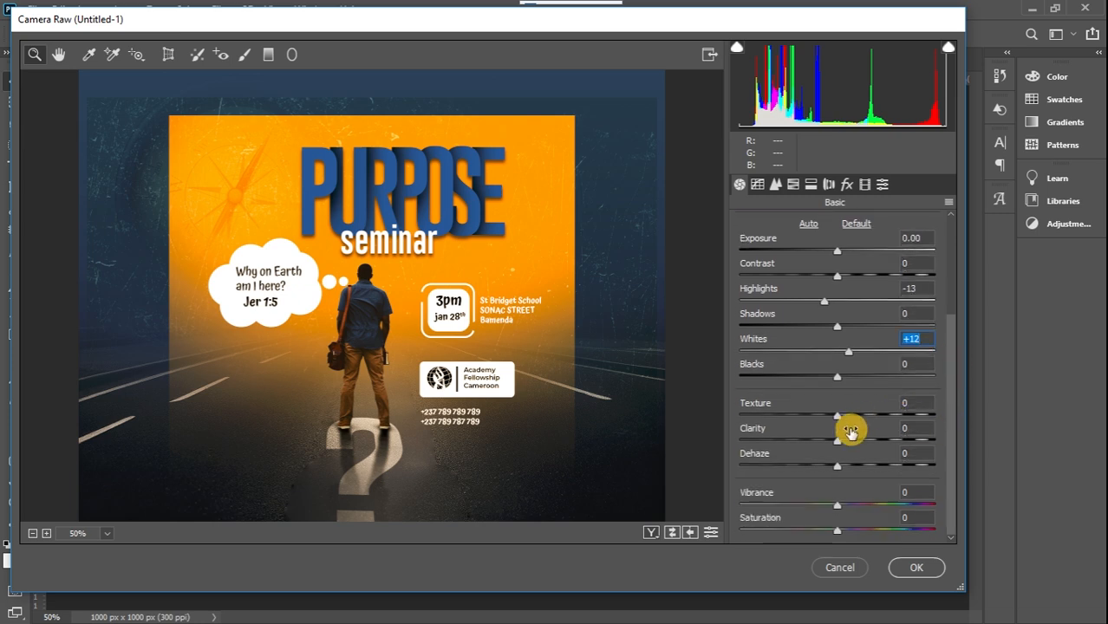
pyautogui.moveTo(838, 416); pyautogui.dragTo(847, 443)
pyautogui.click(778, 191)
pyautogui.click(743, 255)
pyautogui.moveTo(782, 252); pyautogui.dragTo(815, 255)
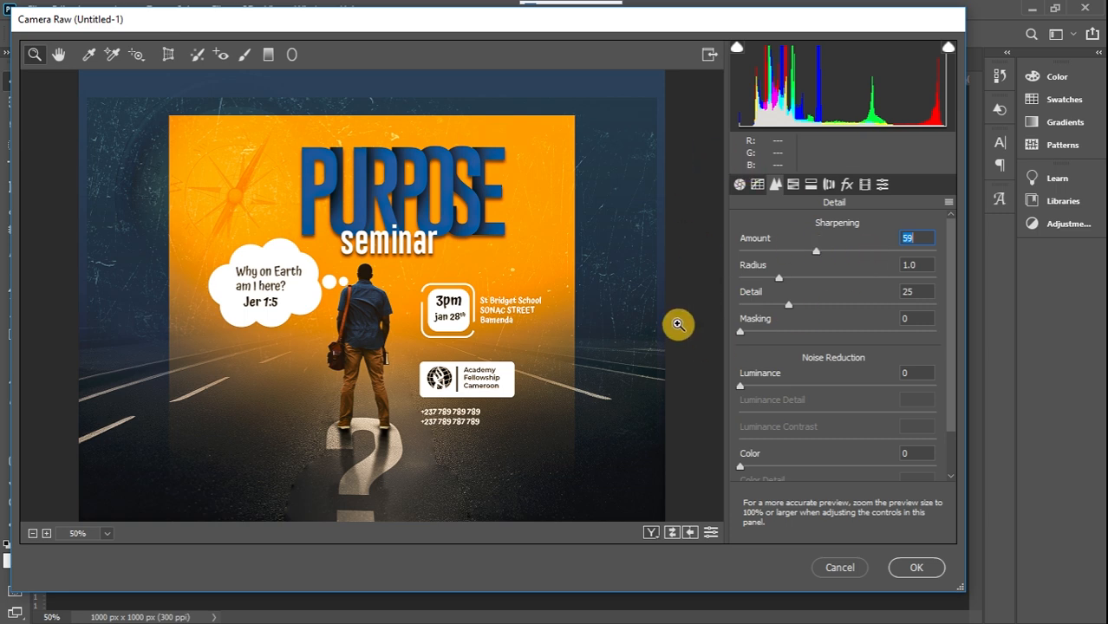
# Load the saved Camera Raw settings file Purpose.xmp onto the flyer
pyautogui.click(950, 202)
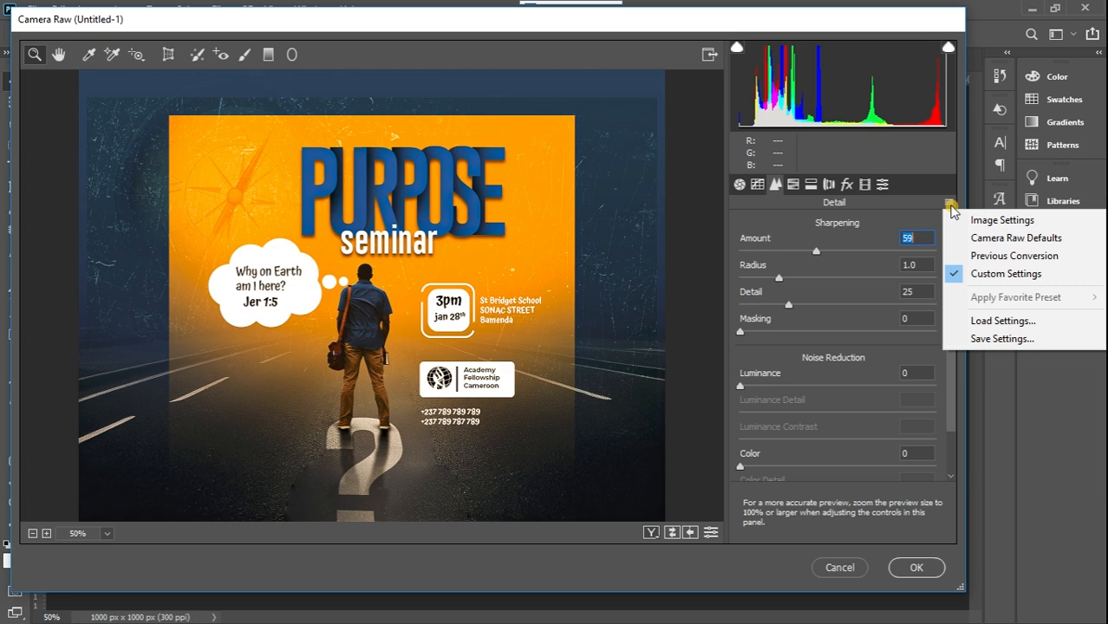
pyautogui.click(1004, 322)
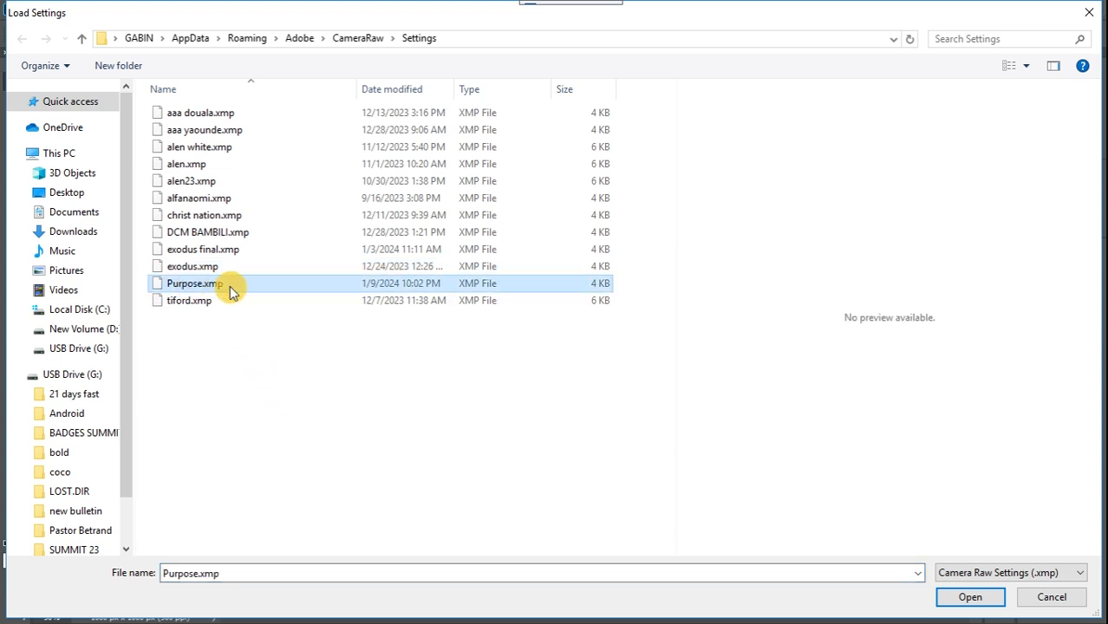
pyautogui.click(984, 596)
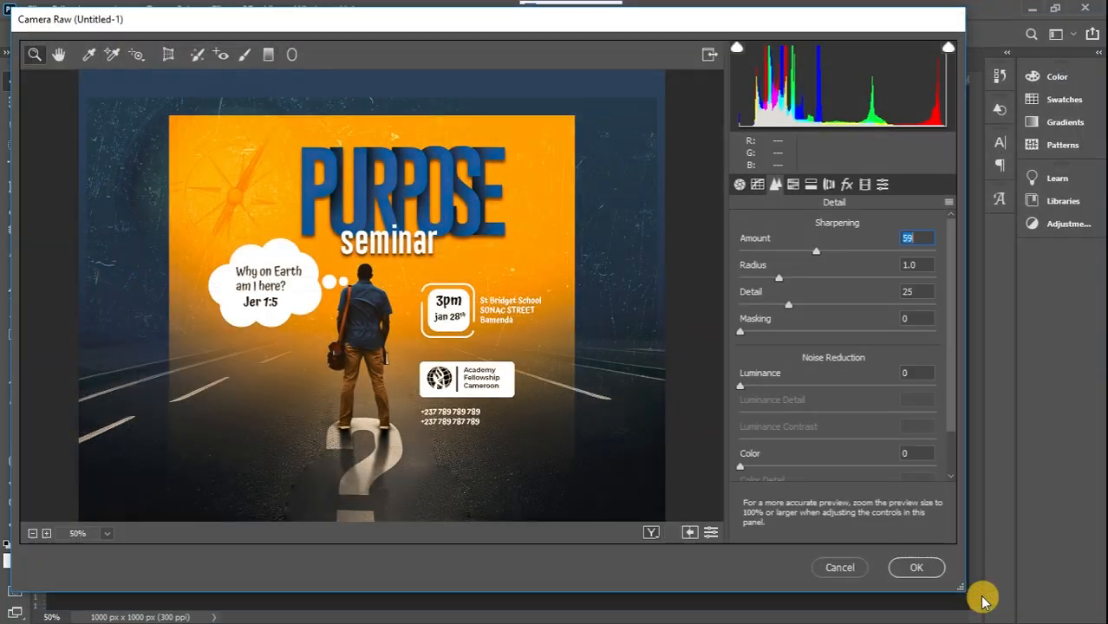
pyautogui.scroll(-2, 949, 295)
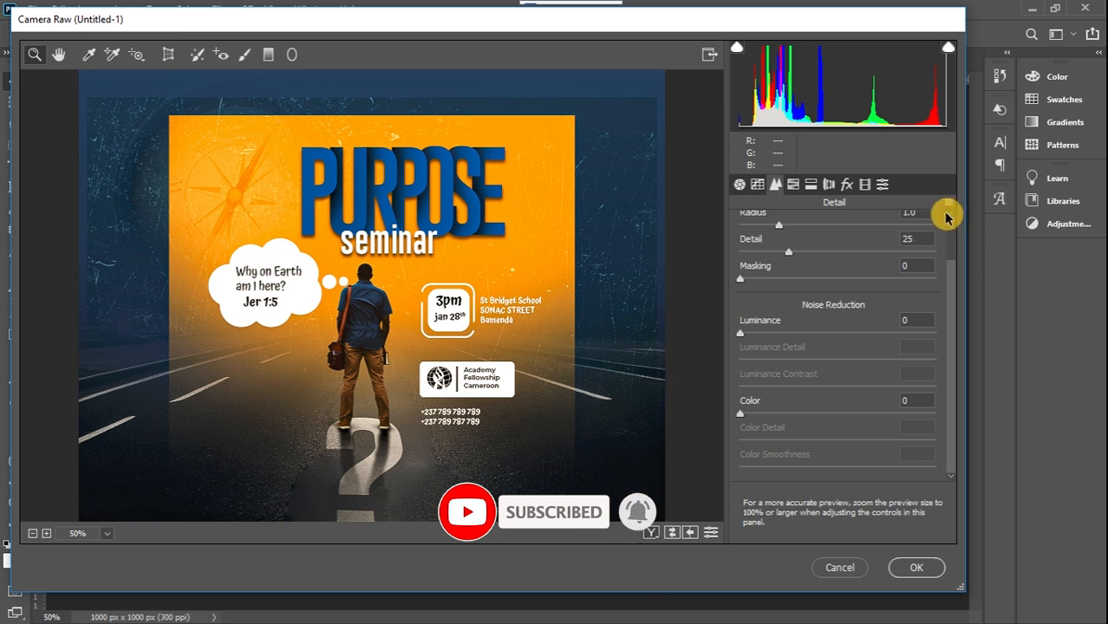
pyautogui.click(949, 202)
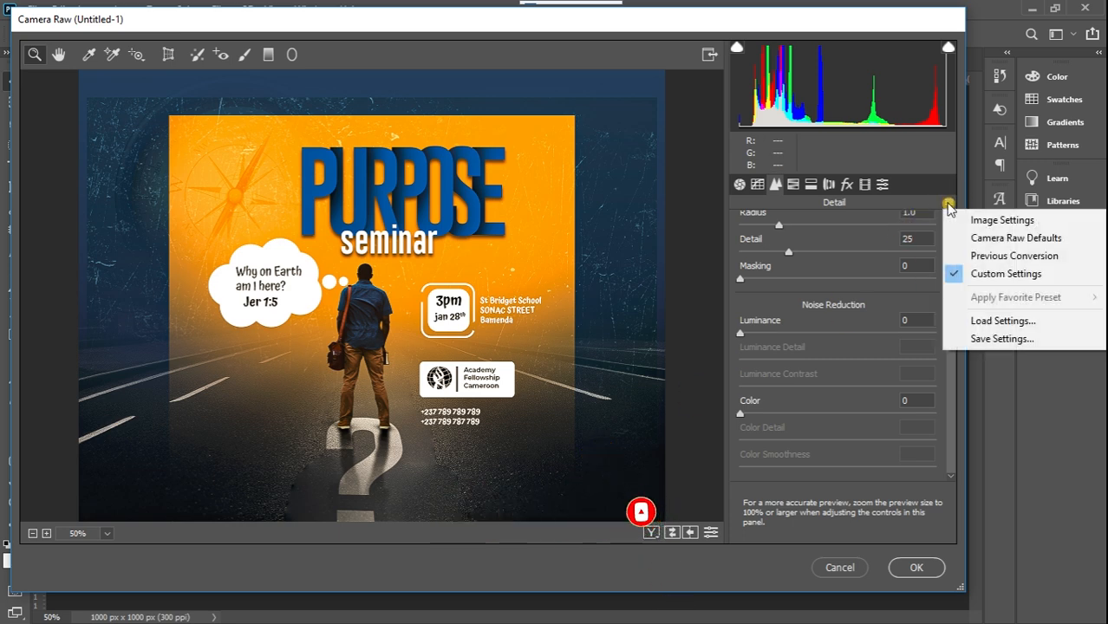
pyautogui.click(986, 340)
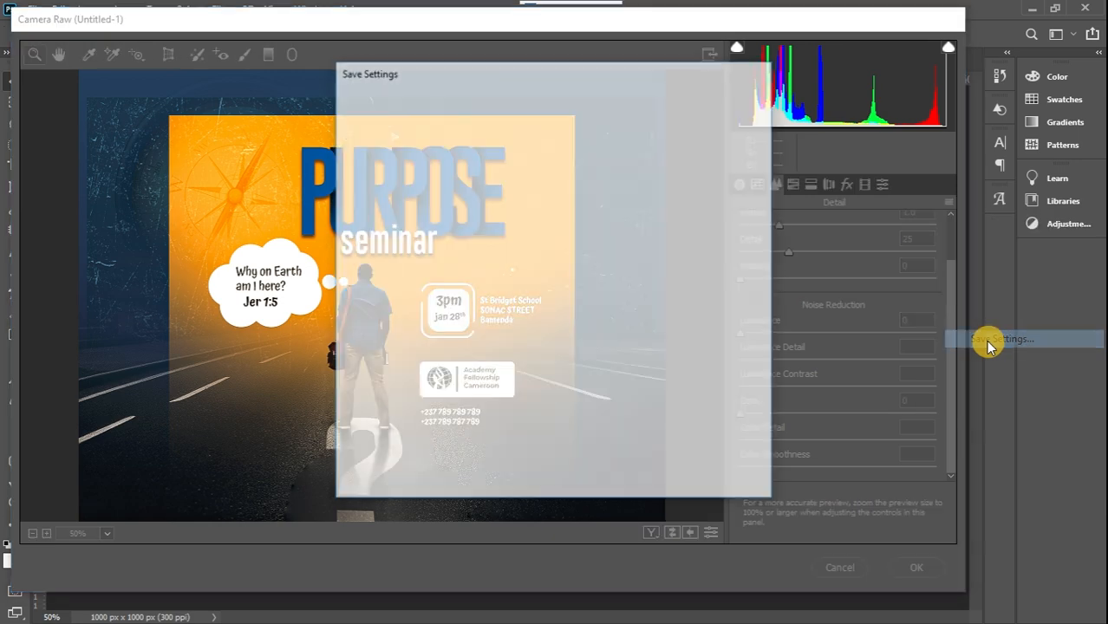
pyautogui.click(720, 108)
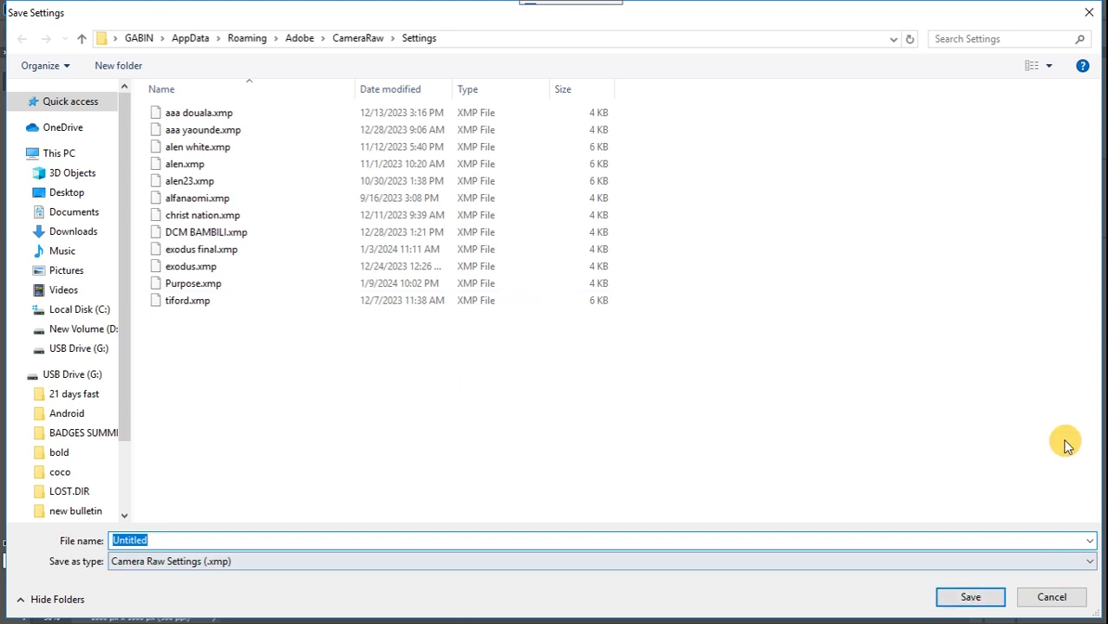
pyautogui.click(1089, 12)
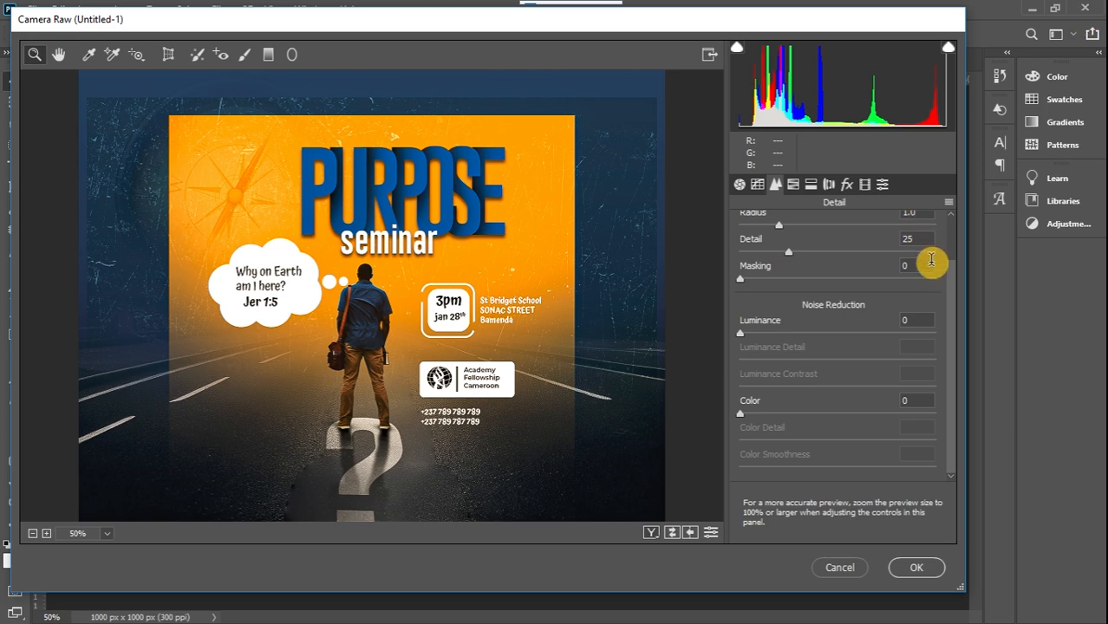
# Apply the Camera Raw adjustments to the flyer smart object
pyautogui.click(916, 568)
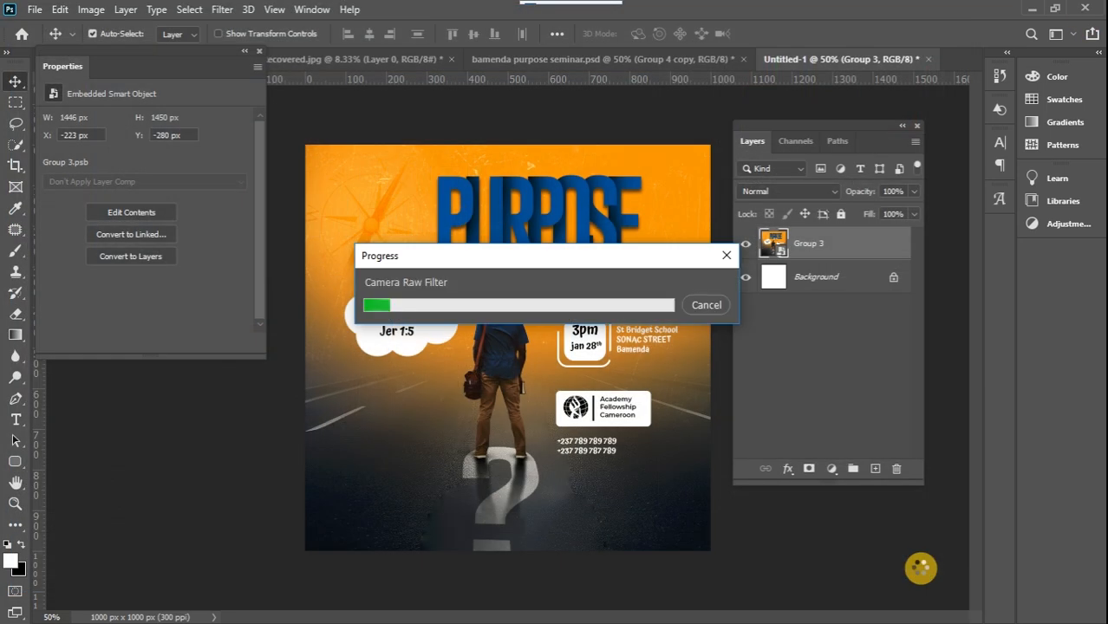